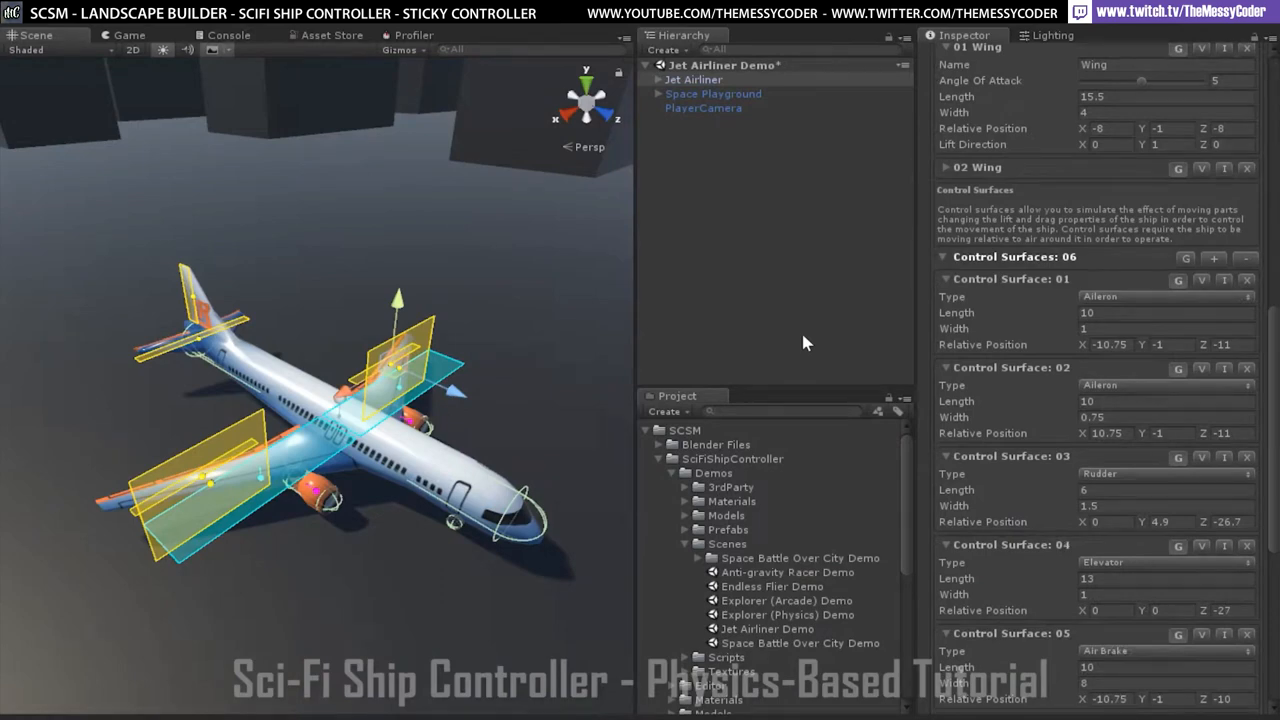
Select a control surface at the Jet Airliner's tail and review the control surface settings
{"action": "left_click", "coordinate": [197, 342]}
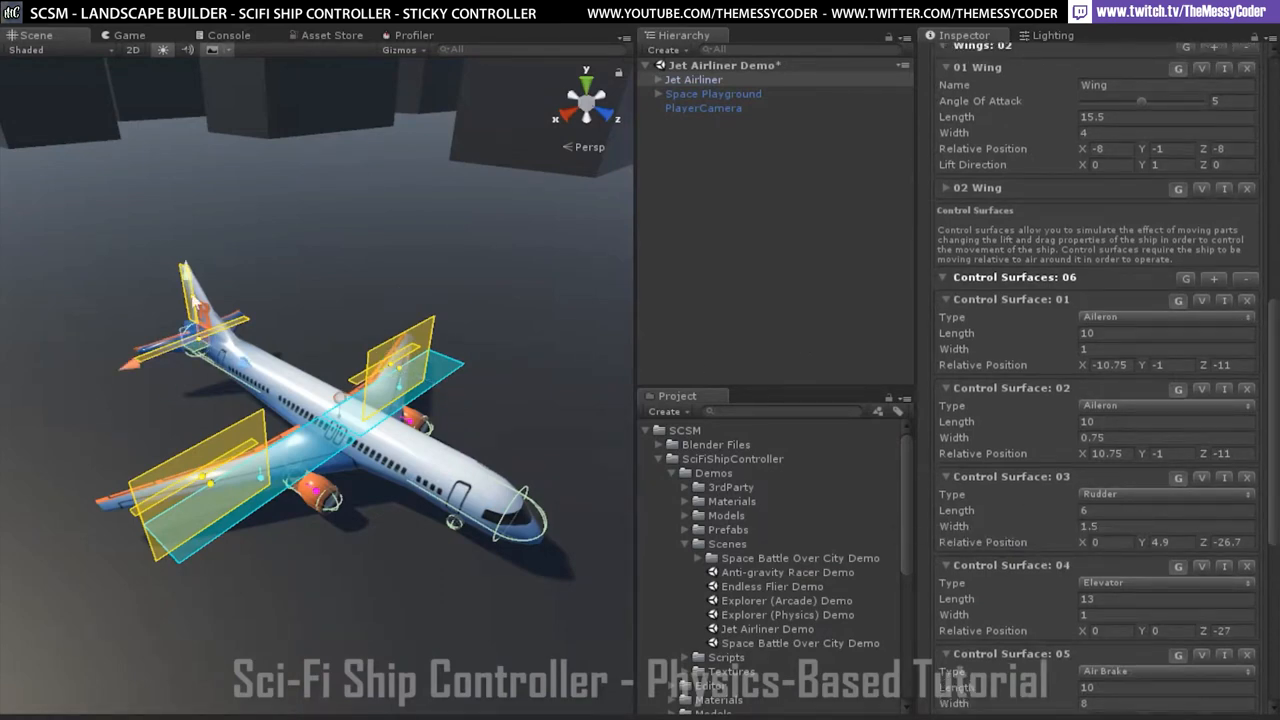
{"action": "scroll", "coordinate": [1045, 511], "scroll_direction": "down", "scroll_amount": 3}
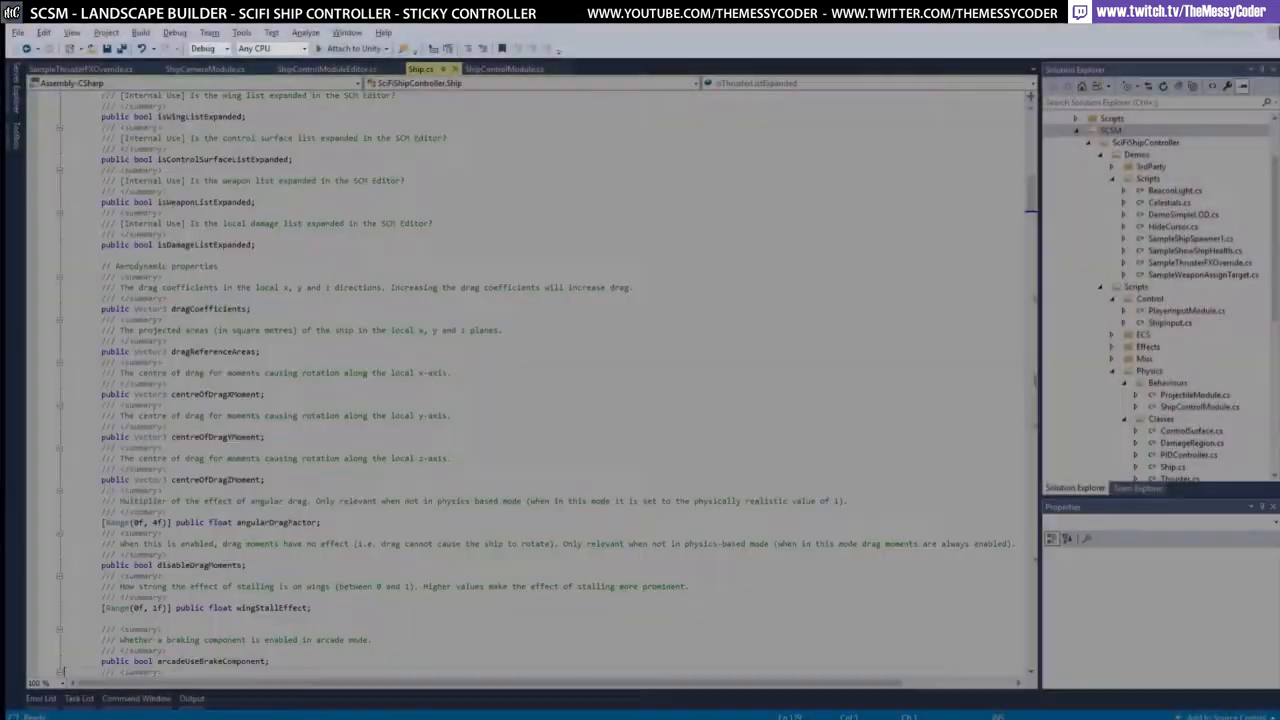
Switch to Visual Studio and read through the documented public fields in Ship.cs
{"action": "scroll", "coordinate": [530, 380], "scroll_direction": "down", "scroll_amount": 20}
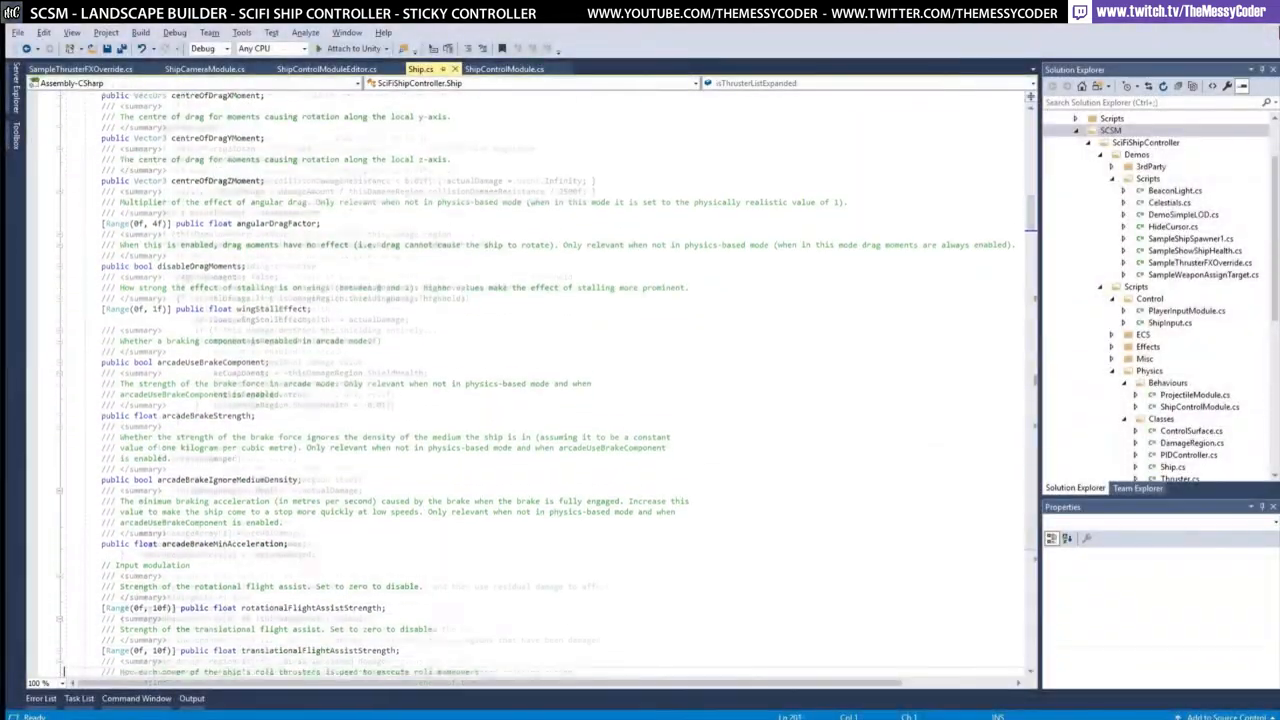
{"action": "key", "text": "Down"}
{"action": "key", "text": "Down"}
{"action": "key", "text": "Down"}
{"action": "key", "text": "Down"}
{"action": "key", "text": "Down"}
{"action": "key", "text": "Down"}
{"action": "key", "text": "Down"}
{"action": "key", "text": "Down"}
{"action": "key", "text": "Down"}
{"action": "key", "text": "Down"}
{"action": "key", "text": "Down"}
{"action": "key", "text": "Down"}
{"action": "key", "text": "Down"}
{"action": "key", "text": "Down"}
{"action": "key", "text": "Down"}
{"action": "key", "text": "Down"}
{"action": "key", "text": "Down"}
{"action": "key", "text": "Down"}
{"action": "key", "text": "Down"}
{"action": "key", "text": "Down"}
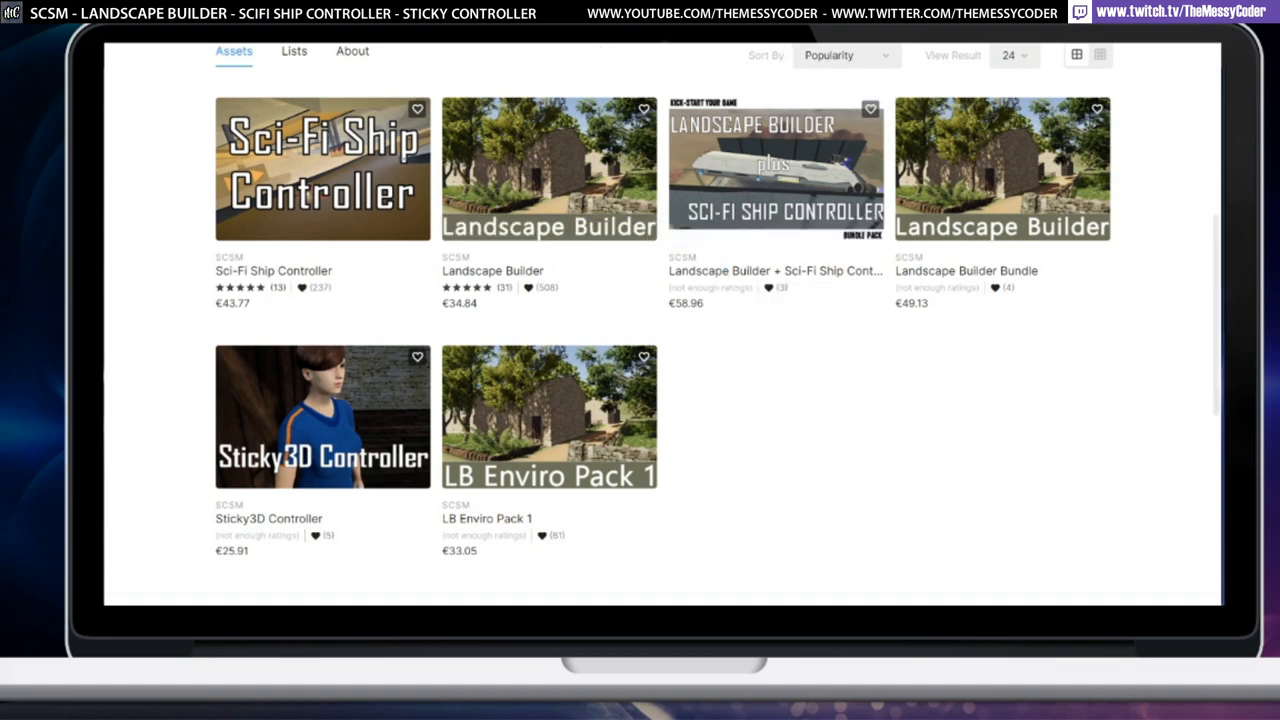
Switch to the Sticky3D Controller page in the Unity Asset Store and watch its trailer
{"action": "key", "text": "ctrl+Tab"}
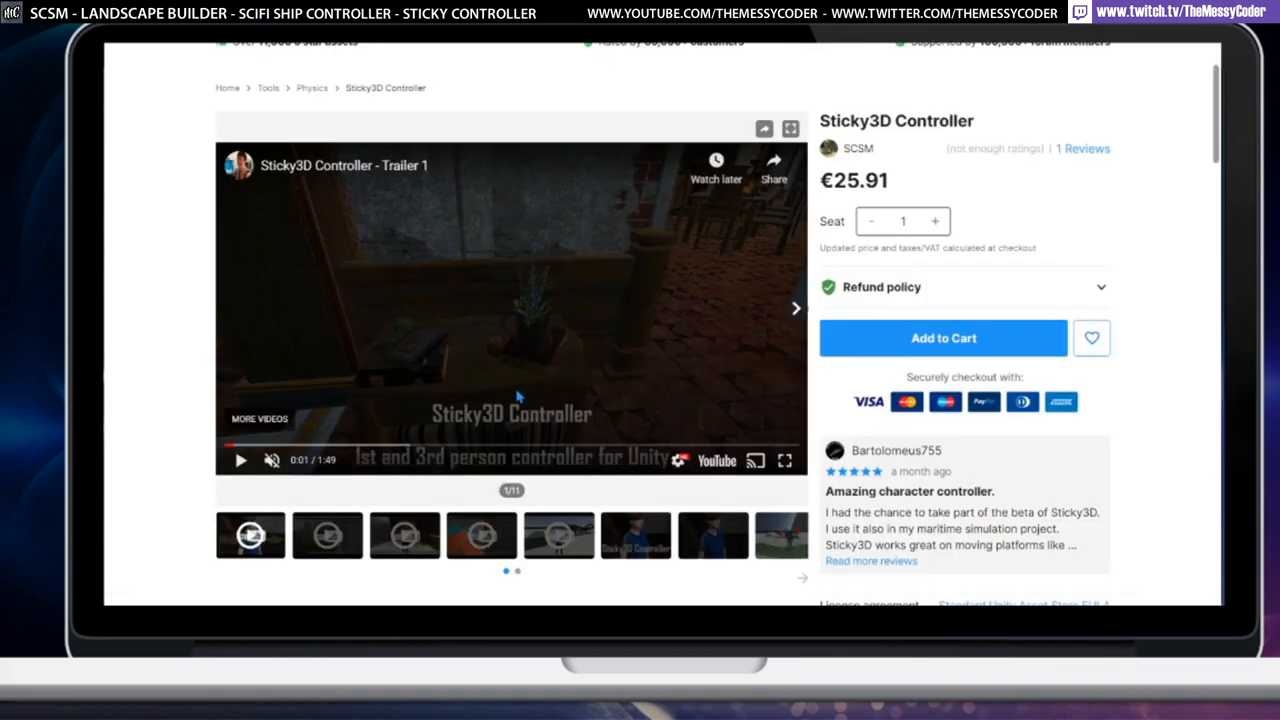
{"action": "left_click", "coordinate": [505, 295]}
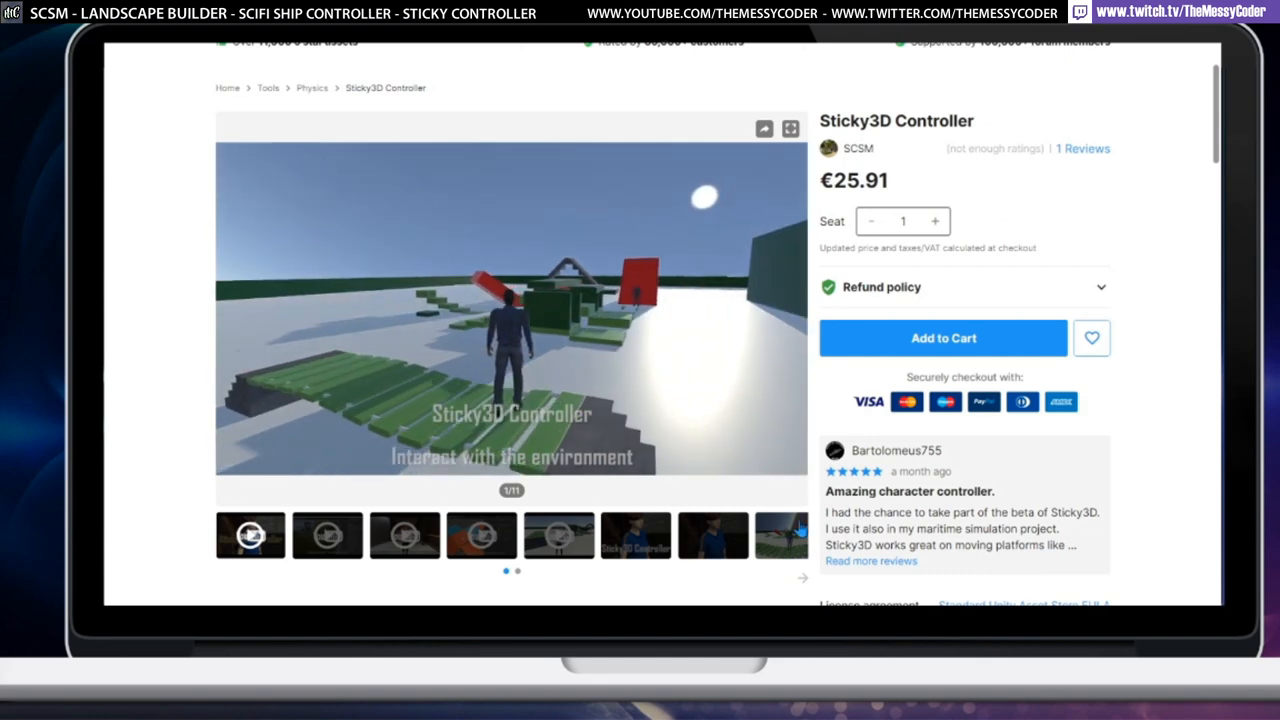
{"action": "left_click", "coordinate": [774, 460]}
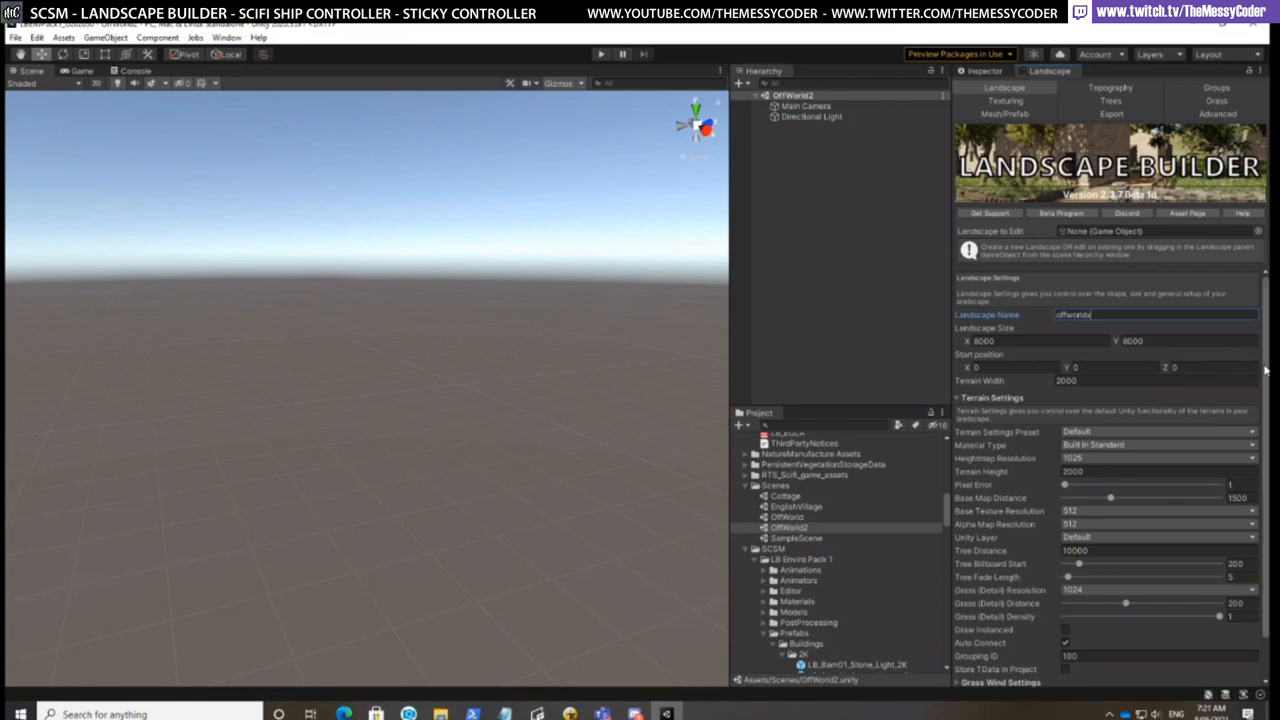
Name the new landscape offworld2 and check the Material Type options, keeping Built In Standard
{"action": "scroll", "coordinate": [1265, 370], "scroll_direction": "down", "scroll_amount": 1}
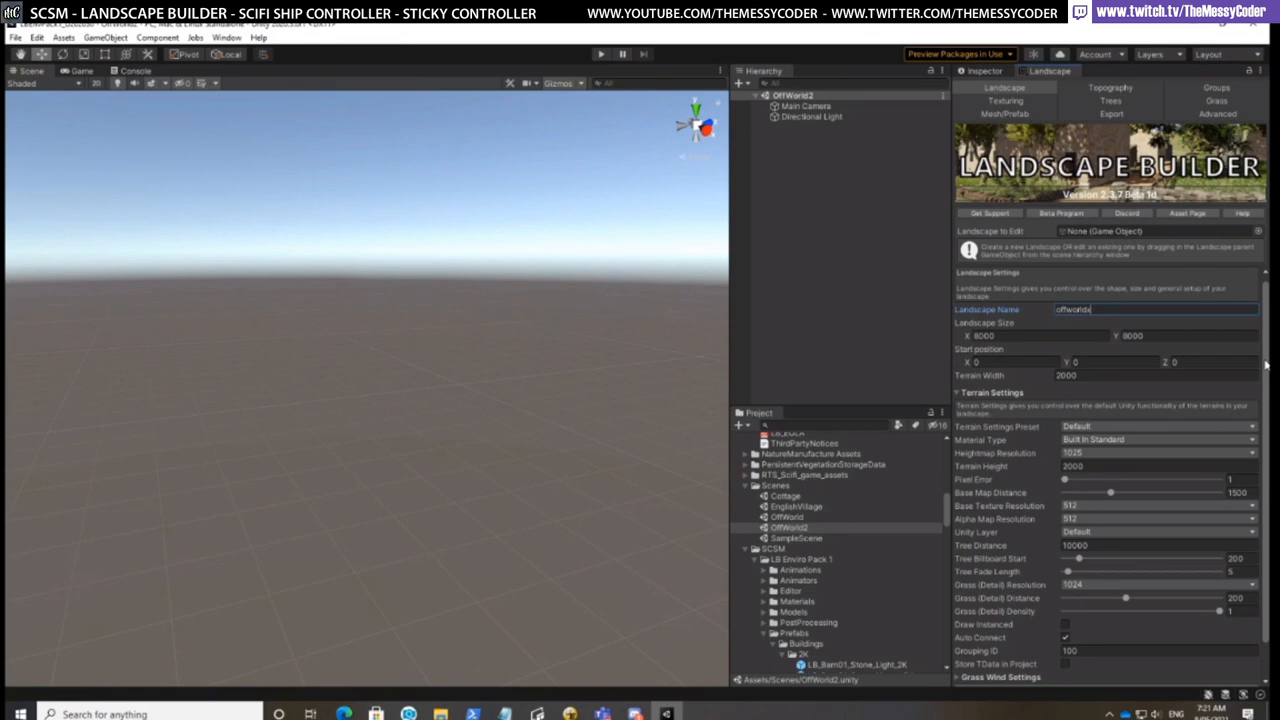
{"action": "type", "text": "2"}
{"action": "left_click", "coordinate": [1136, 441]}
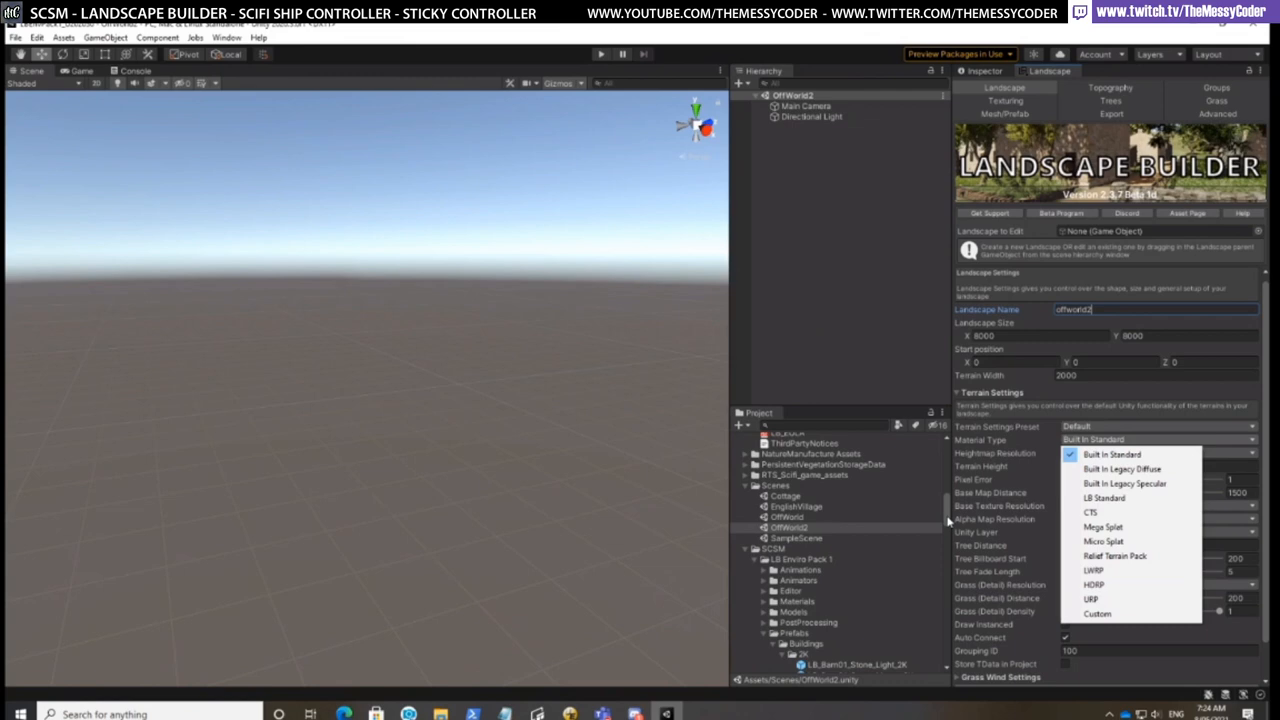
{"action": "left_click", "coordinate": [948, 521]}
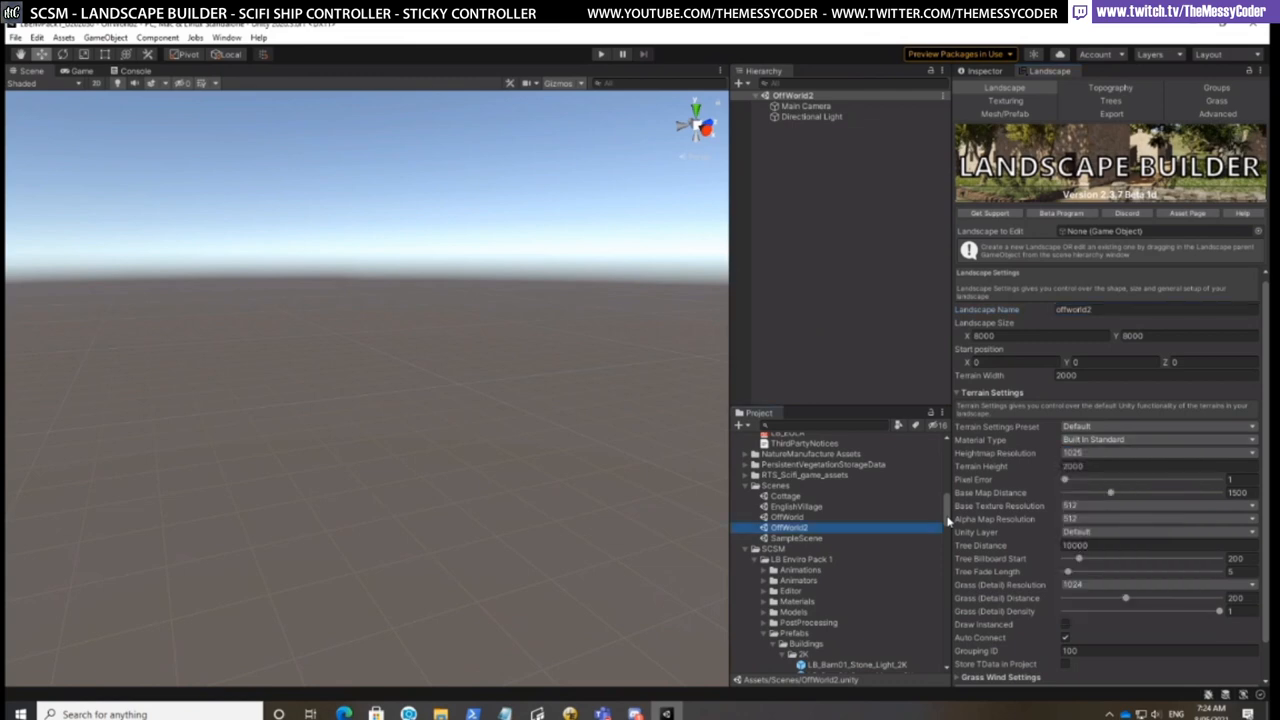
Show the render pipeline packages in the SRP folder of LB Enviro Pack 1
{"action": "scroll", "coordinate": [848, 543], "scroll_direction": "down", "scroll_amount": 5}
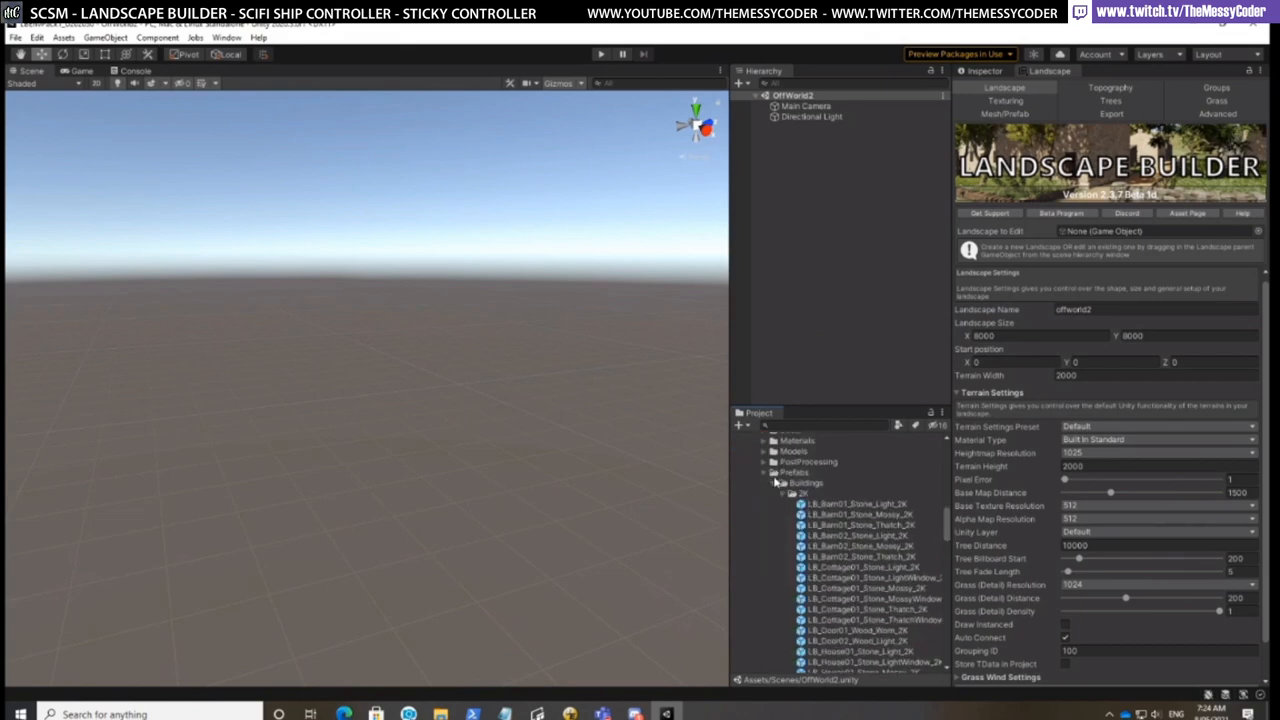
{"action": "scroll", "coordinate": [948, 537], "scroll_direction": "down", "scroll_amount": 1}
{"action": "scroll", "coordinate": [948, 537], "scroll_direction": "down", "scroll_amount": 10}
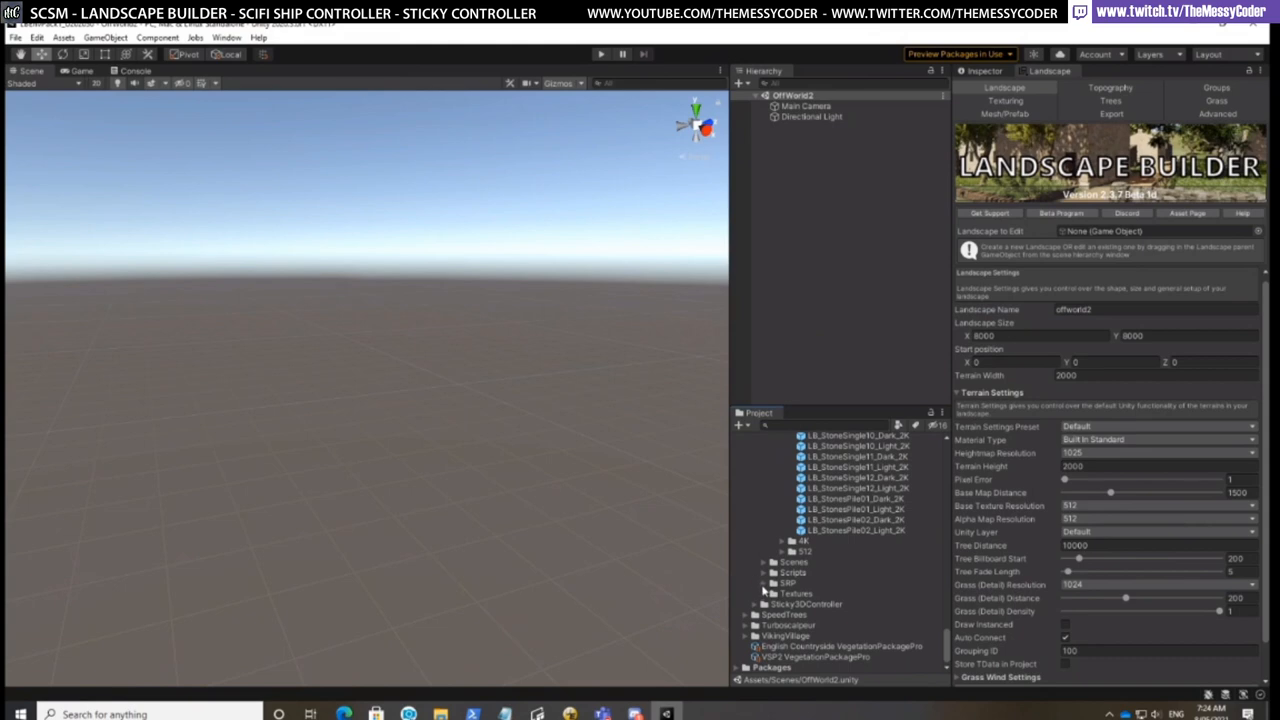
{"action": "left_click", "coordinate": [764, 584]}
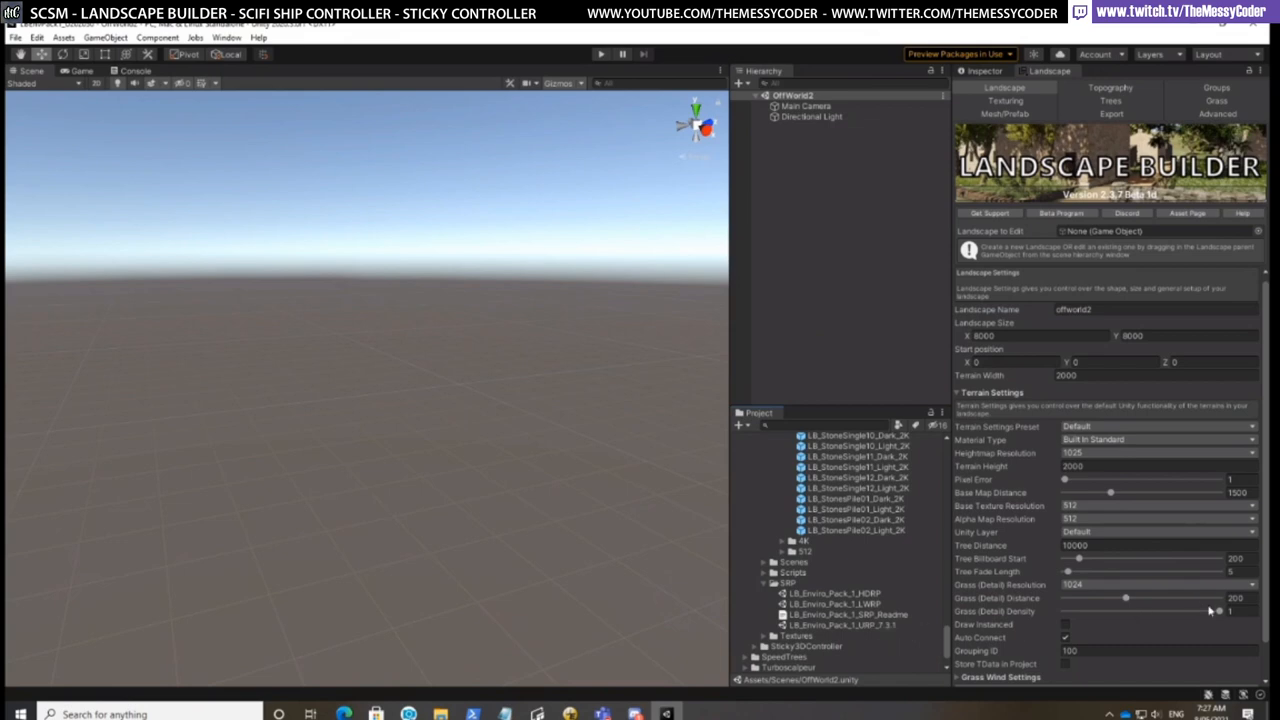
Generate the landscape with the current terrain settings and accept the automatic adjustment of the main camera's far clipping plane
{"action": "left_click_drag", "start_coordinate": [1264, 617], "coordinate": [1265, 674]}
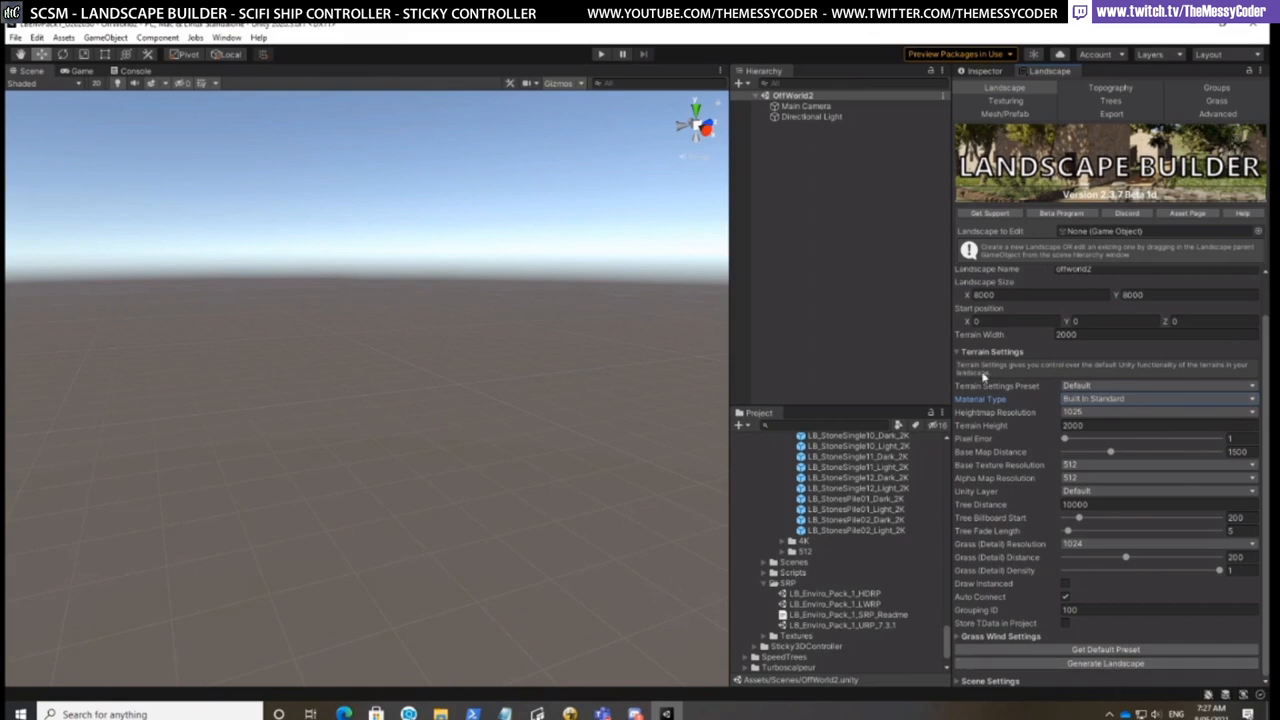
{"action": "left_click", "coordinate": [1113, 666]}
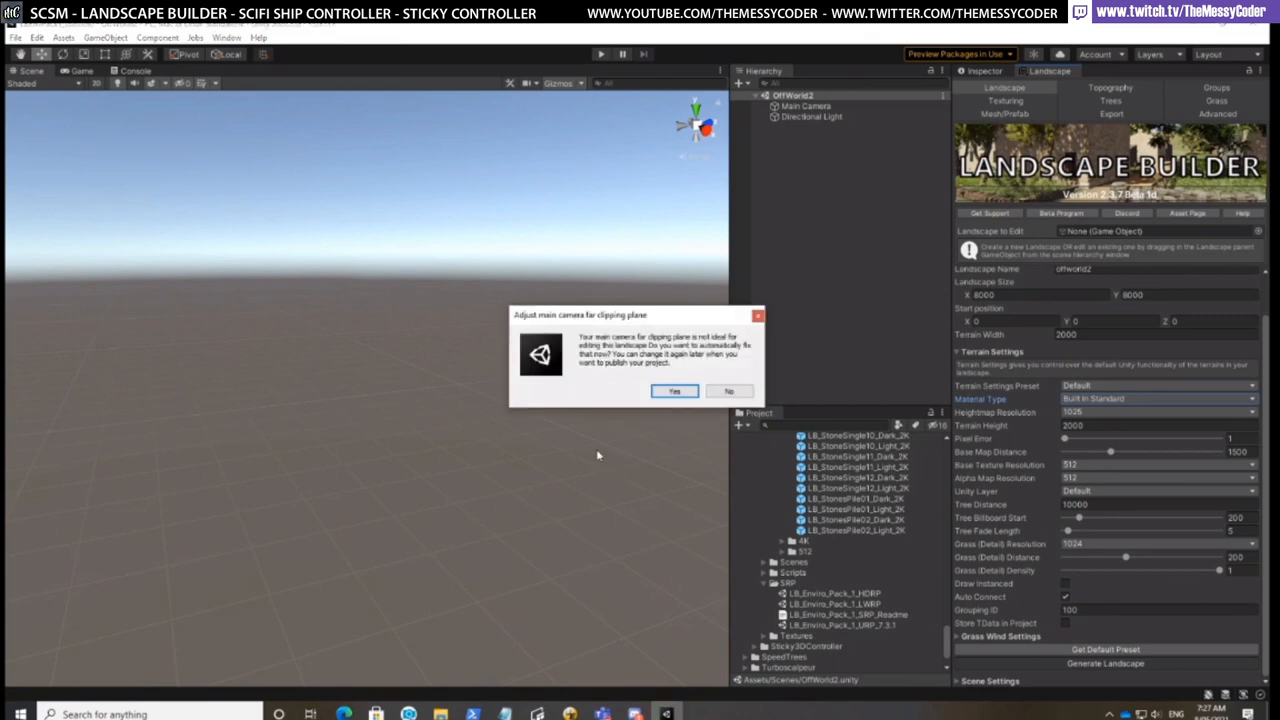
{"action": "left_click", "coordinate": [676, 391]}
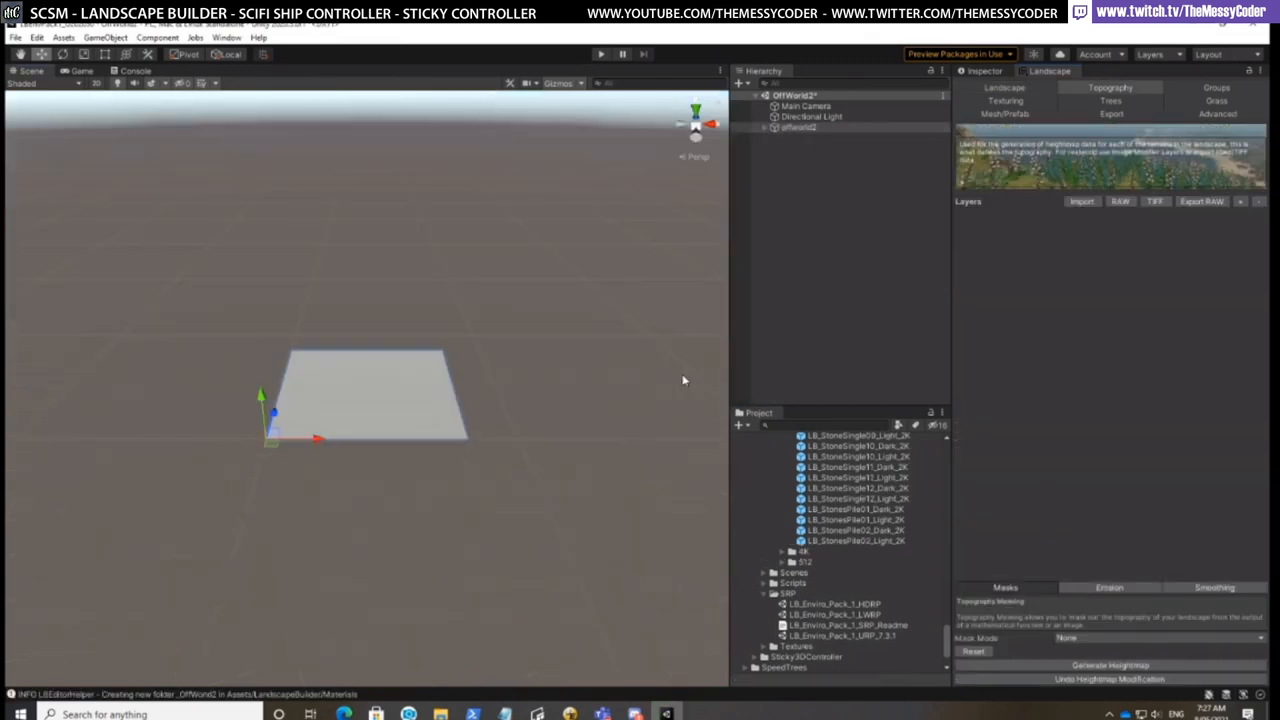
Look over the generated flat landscape and show its Landscape Stats, with Terrain Settings collapsed
{"action": "scroll", "coordinate": [683, 380], "scroll_direction": "up", "scroll_amount": 8}
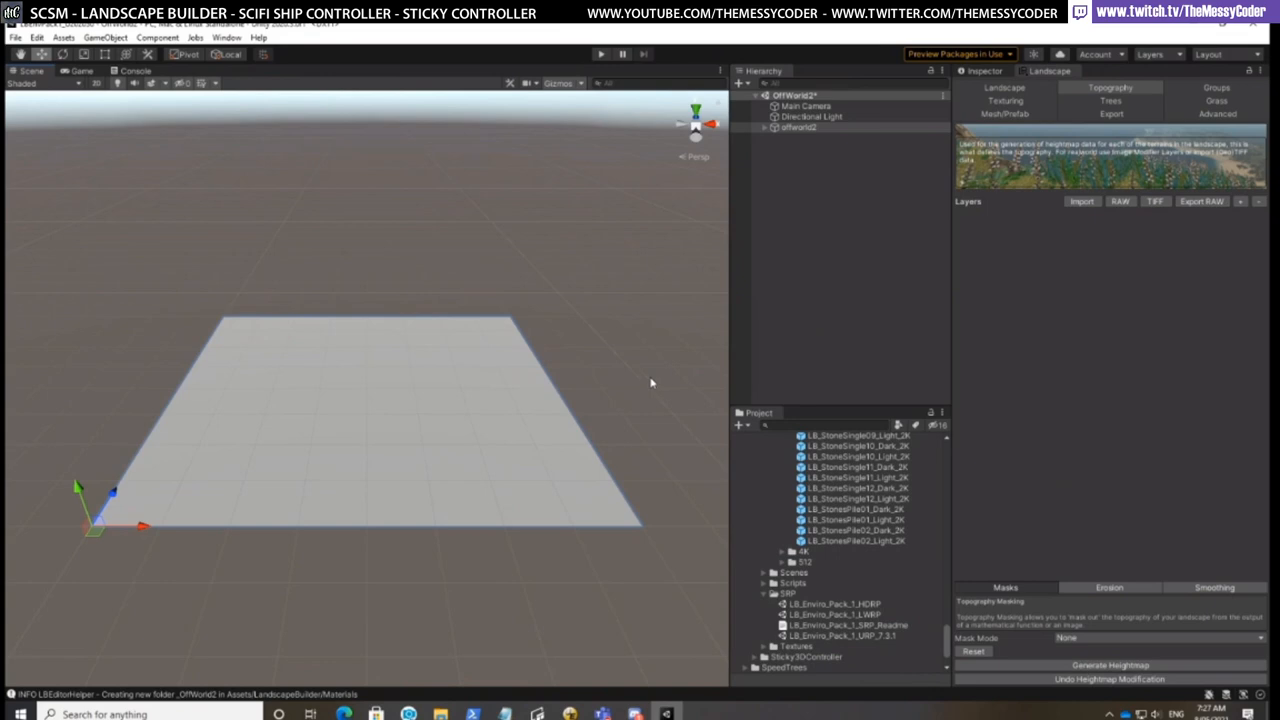
{"action": "scroll", "coordinate": [555, 430], "scroll_direction": "up", "scroll_amount": 2}
{"action": "scroll", "coordinate": [559, 426], "scroll_direction": "up", "scroll_amount": 1}
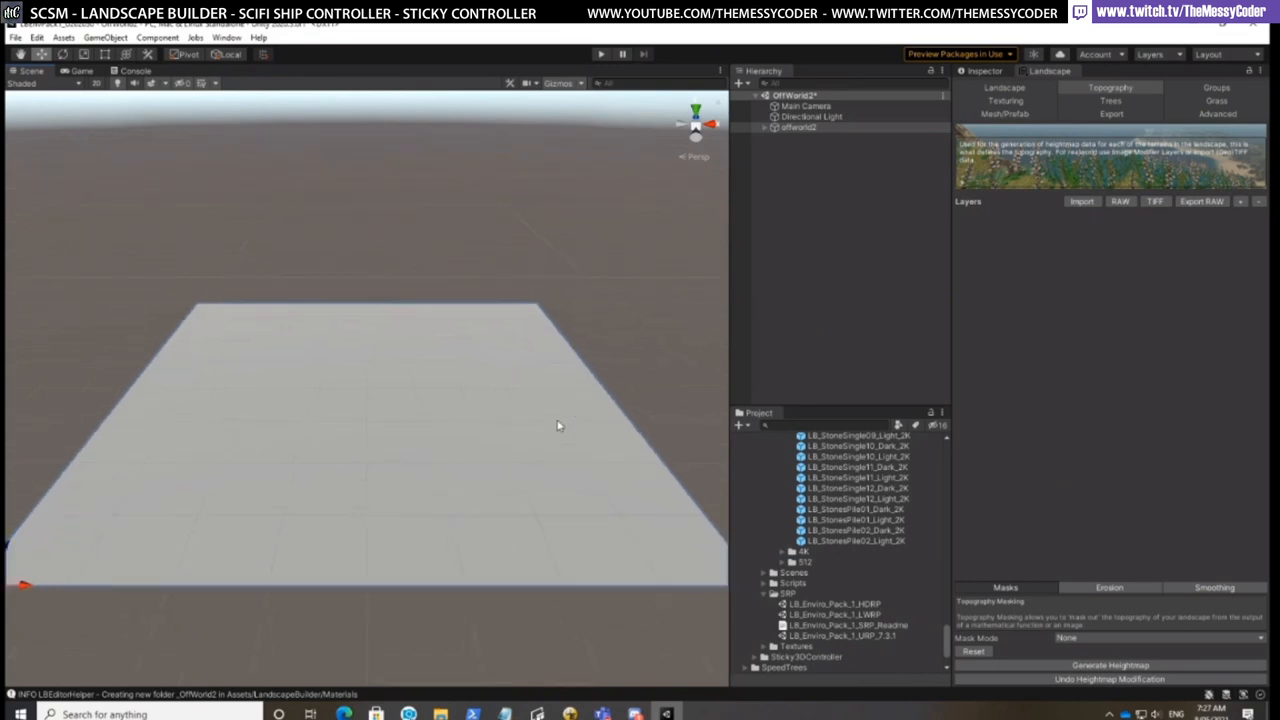
{"action": "scroll", "coordinate": [559, 426], "scroll_direction": "down", "scroll_amount": 3}
{"action": "scroll", "coordinate": [559, 426], "scroll_direction": "up", "scroll_amount": 2}
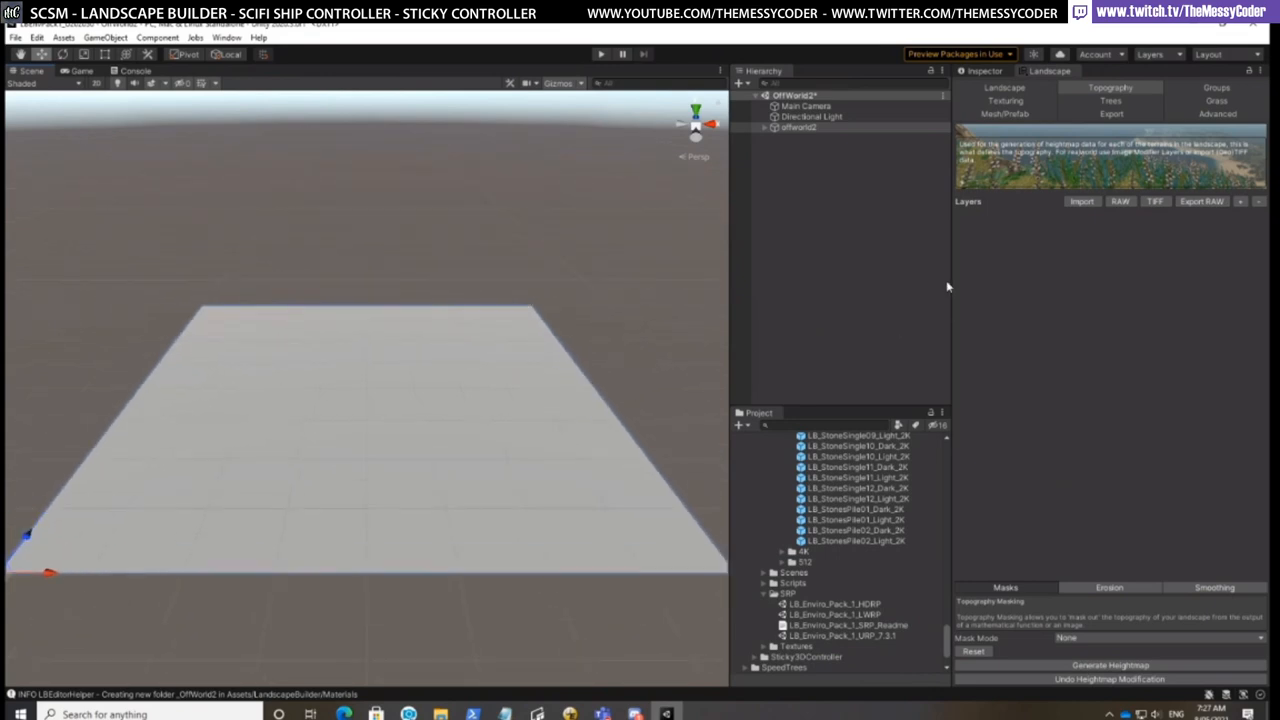
{"action": "left_click", "coordinate": [1004, 88]}
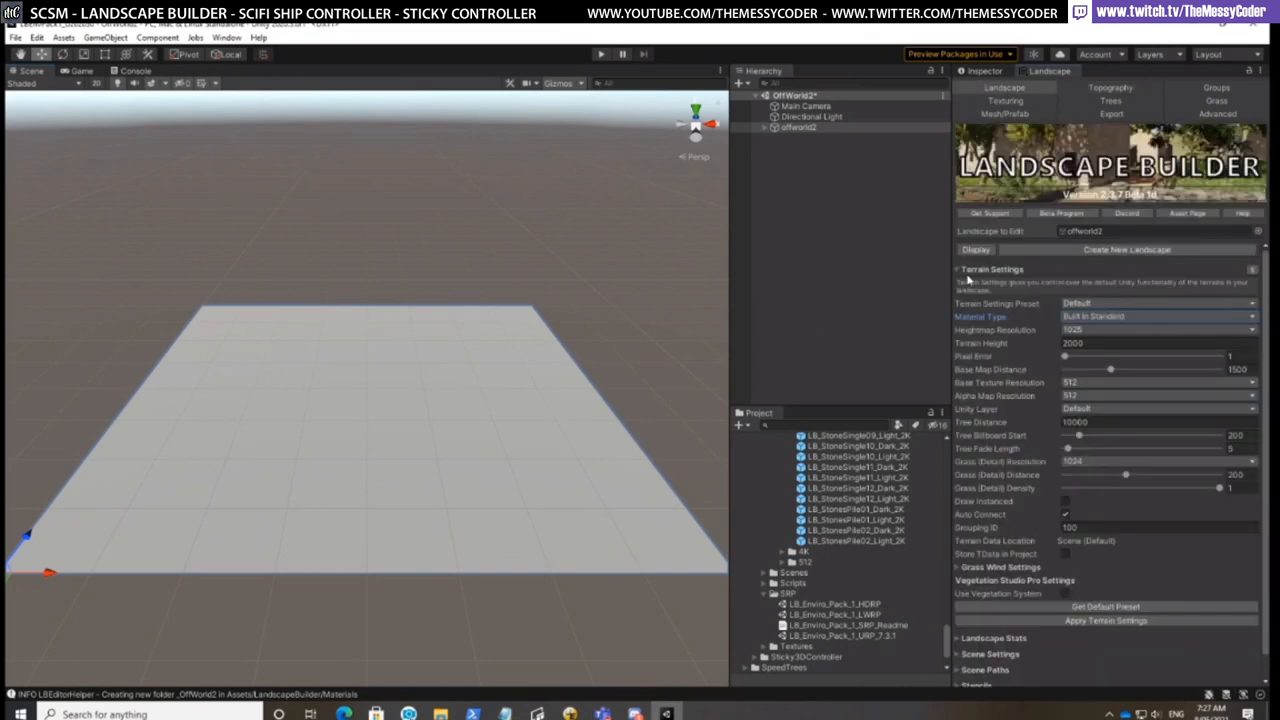
{"action": "left_click", "coordinate": [963, 272]}
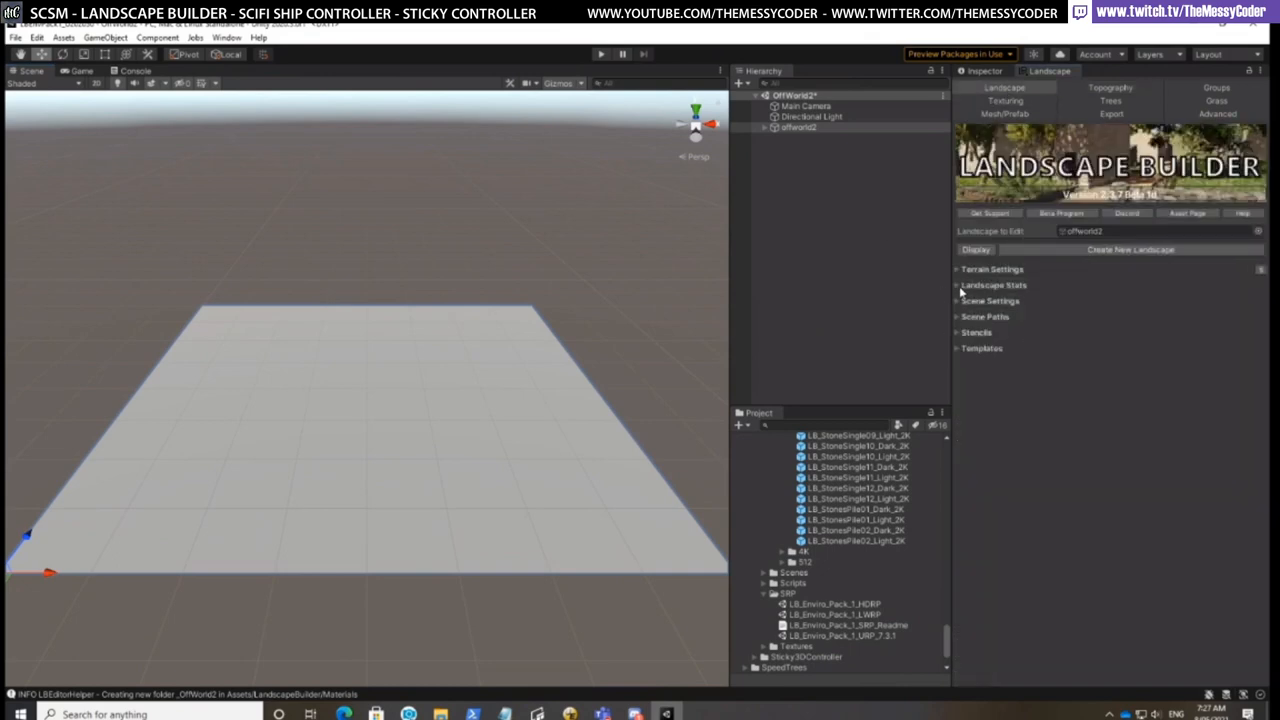
{"action": "left_click", "coordinate": [959, 286]}
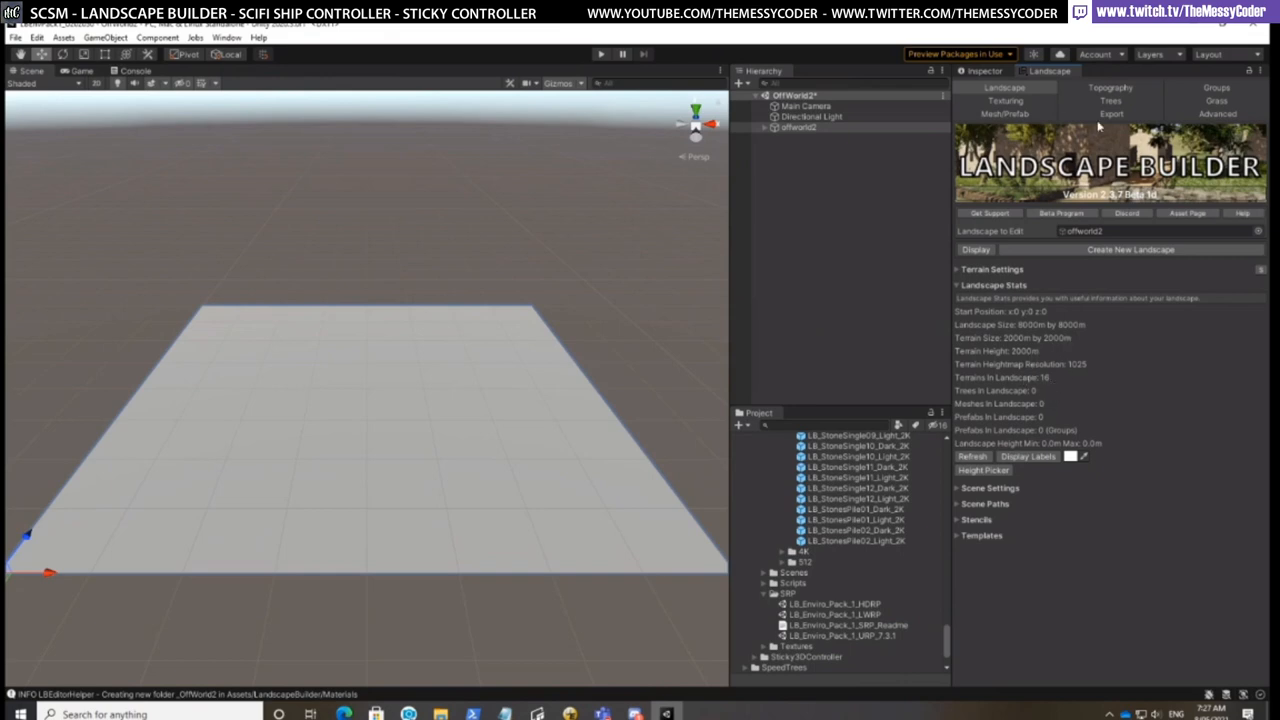
Import the GeoTIFF heightmap megt00n270hb.tif from the project's Content folder as a topography layer
{"action": "left_click", "coordinate": [1109, 88]}
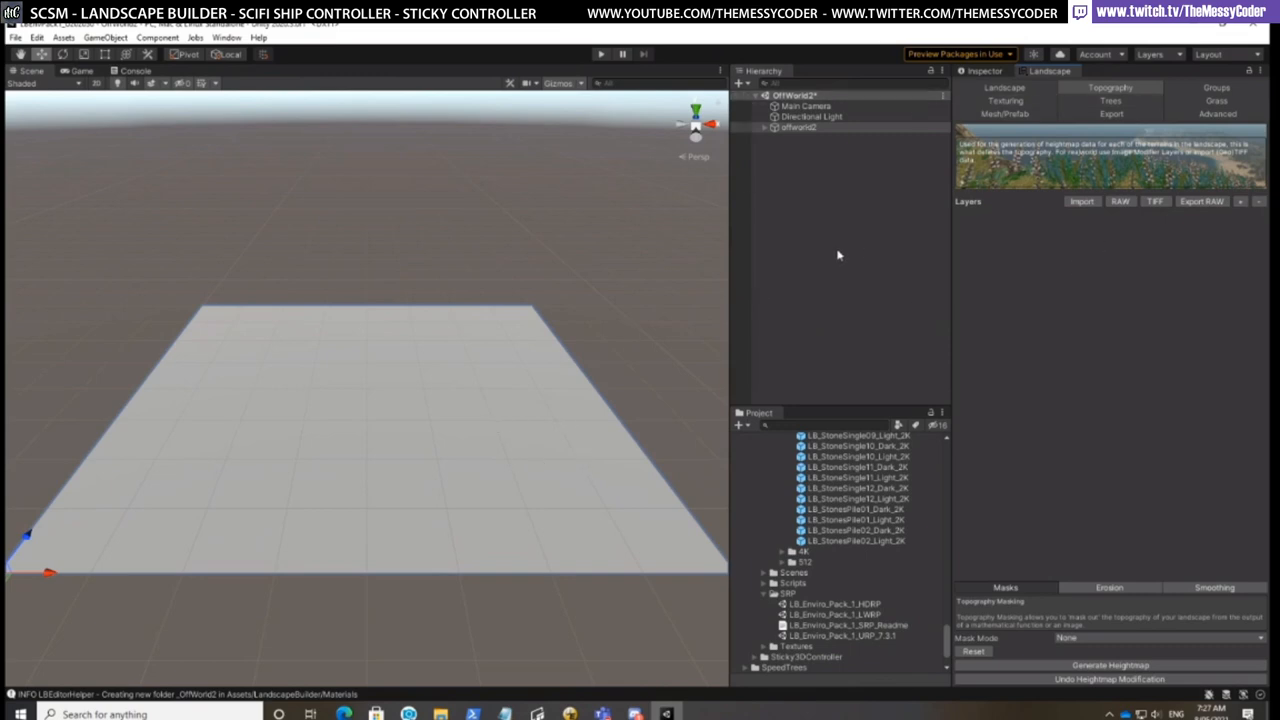
{"action": "left_click", "coordinate": [1154, 202]}
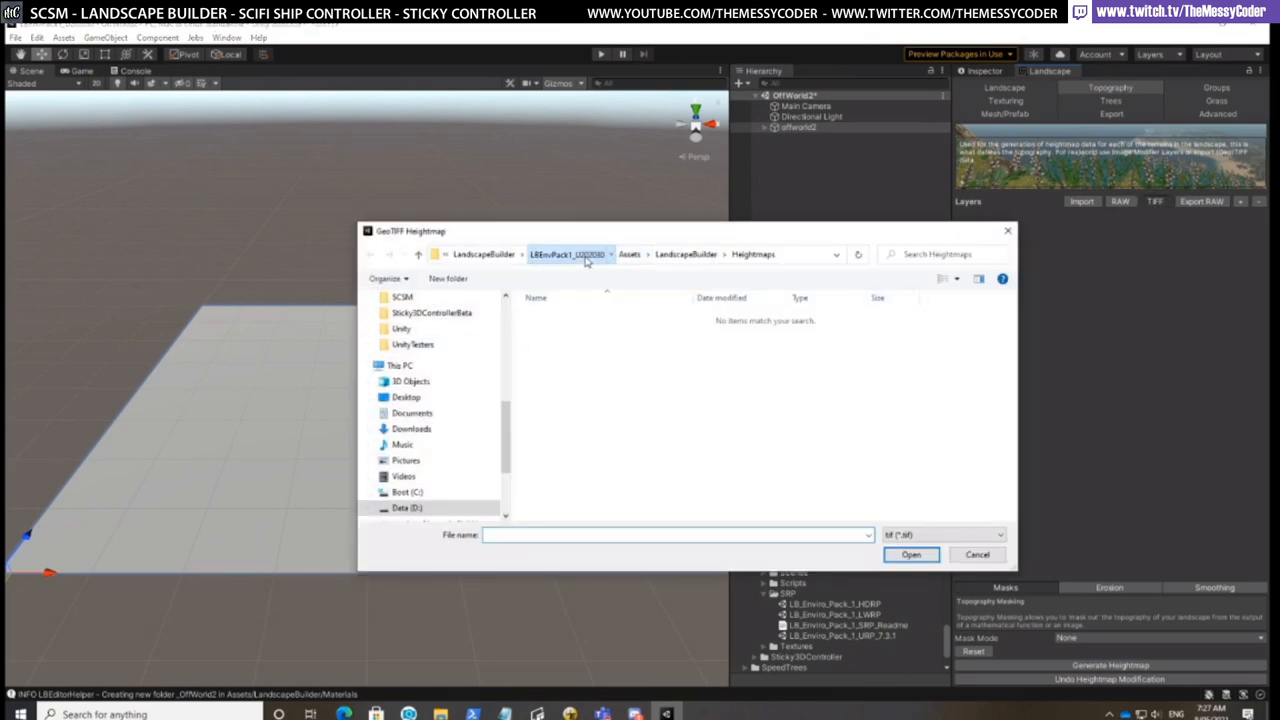
{"action": "left_click", "coordinate": [568, 254]}
{"action": "double_click", "coordinate": [563, 345]}
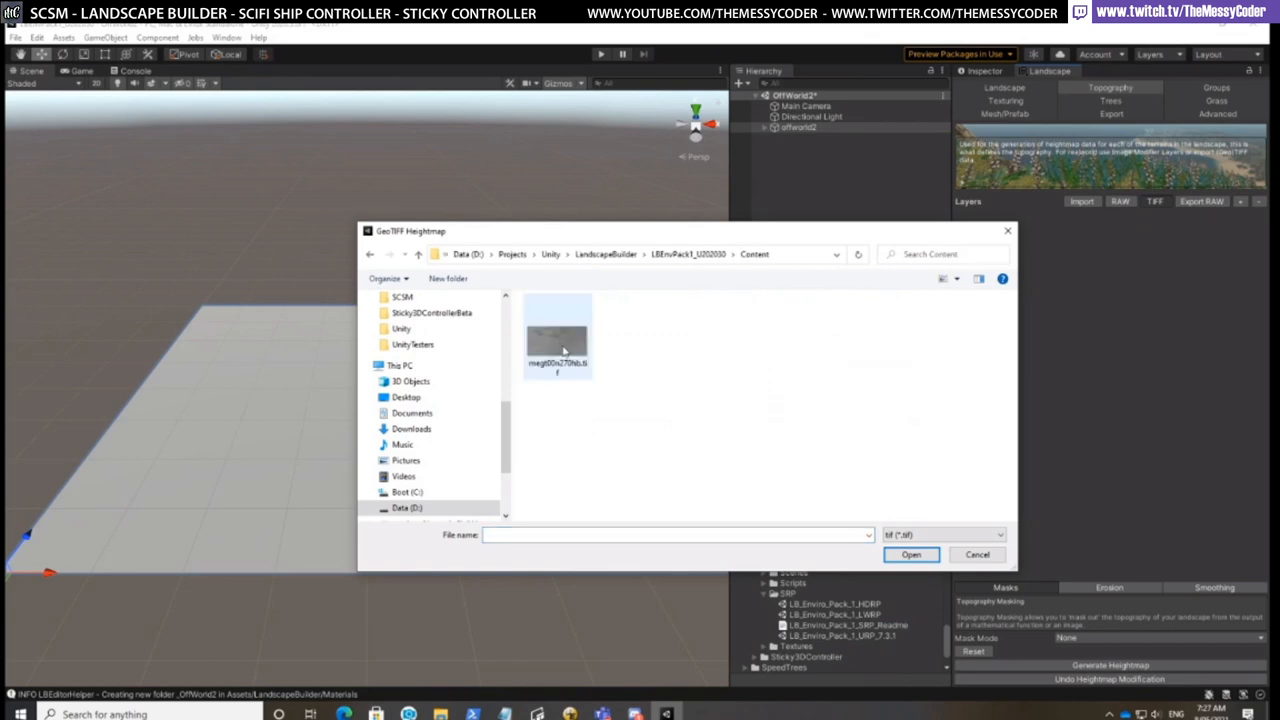
{"action": "double_click", "coordinate": [563, 347]}
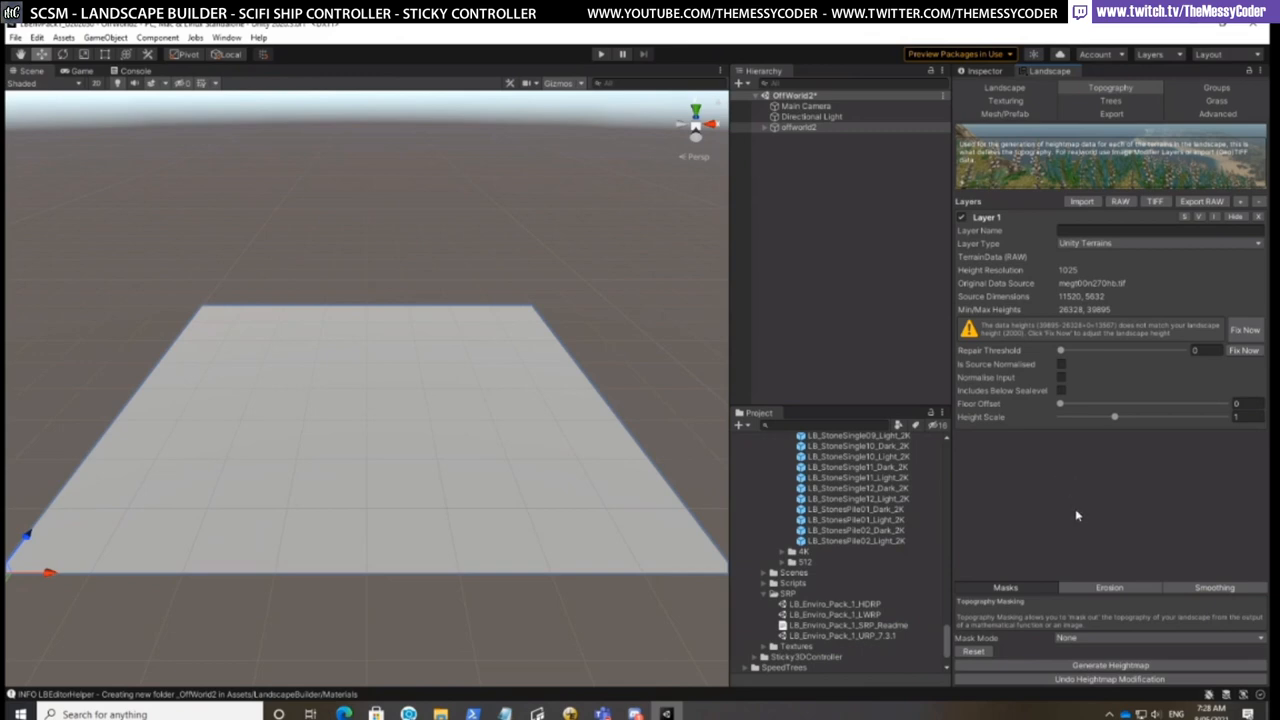
Enable Override Undo for topography in the advanced options and generate the landscape's heightmap from the imported layer
{"action": "left_click", "coordinate": [1090, 666]}
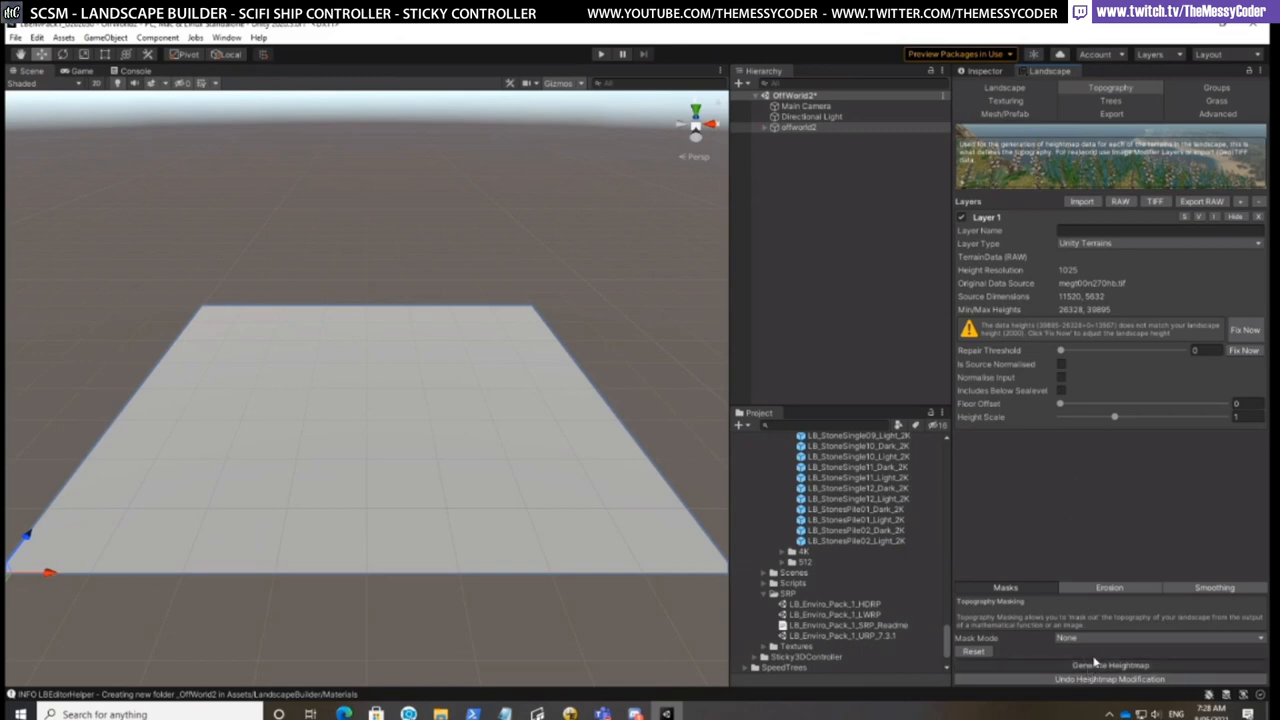
{"action": "left_click", "coordinate": [1217, 113]}
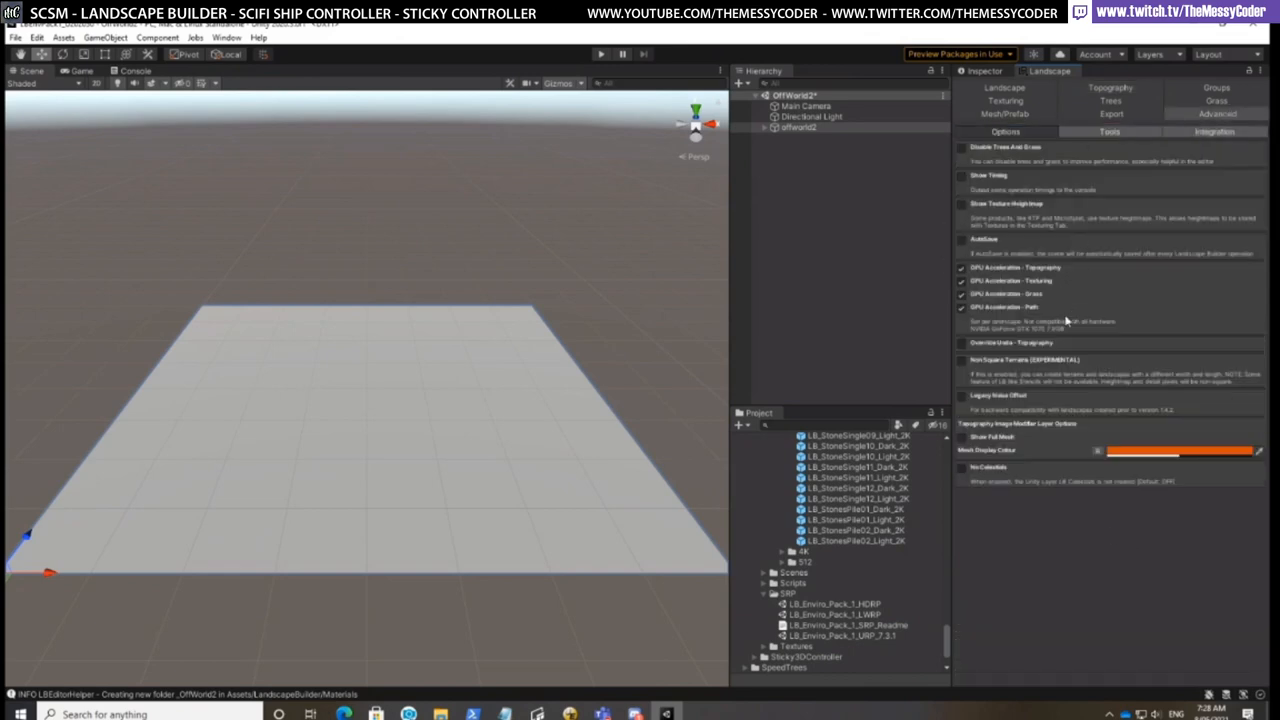
{"action": "left_click", "coordinate": [963, 344]}
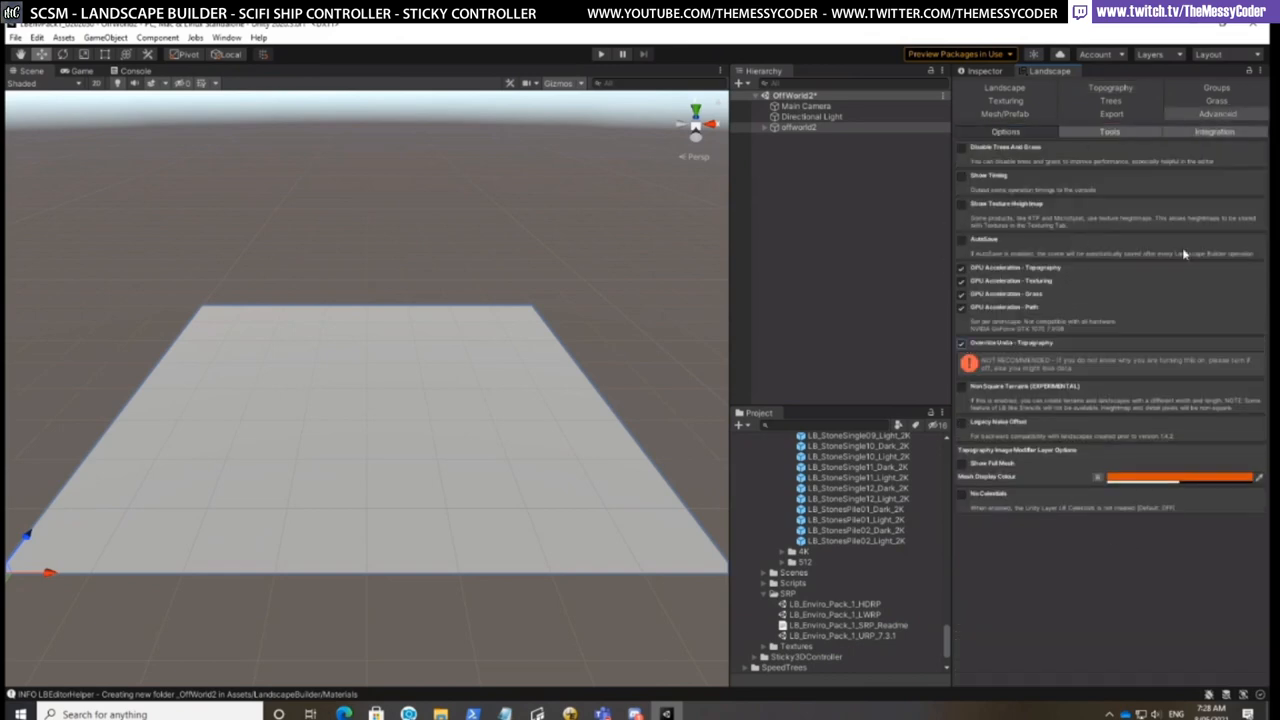
{"action": "left_click", "coordinate": [1110, 87]}
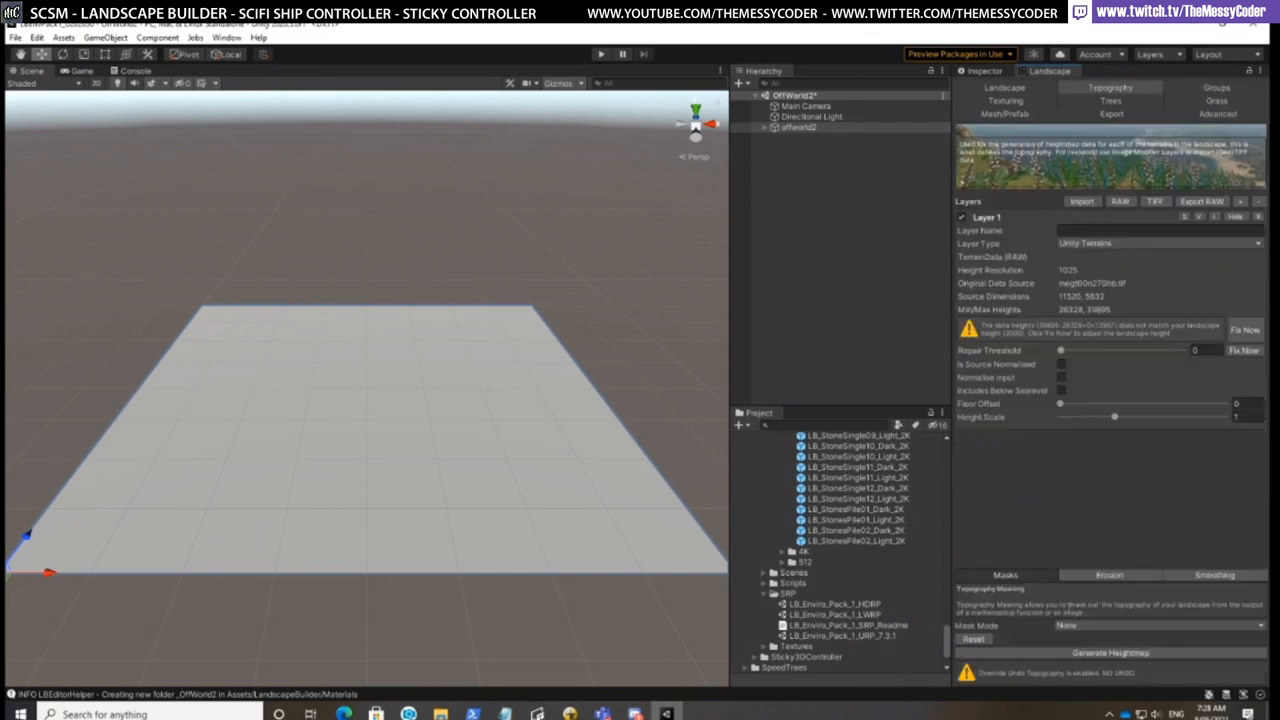
{"action": "left_click", "coordinate": [1113, 655]}
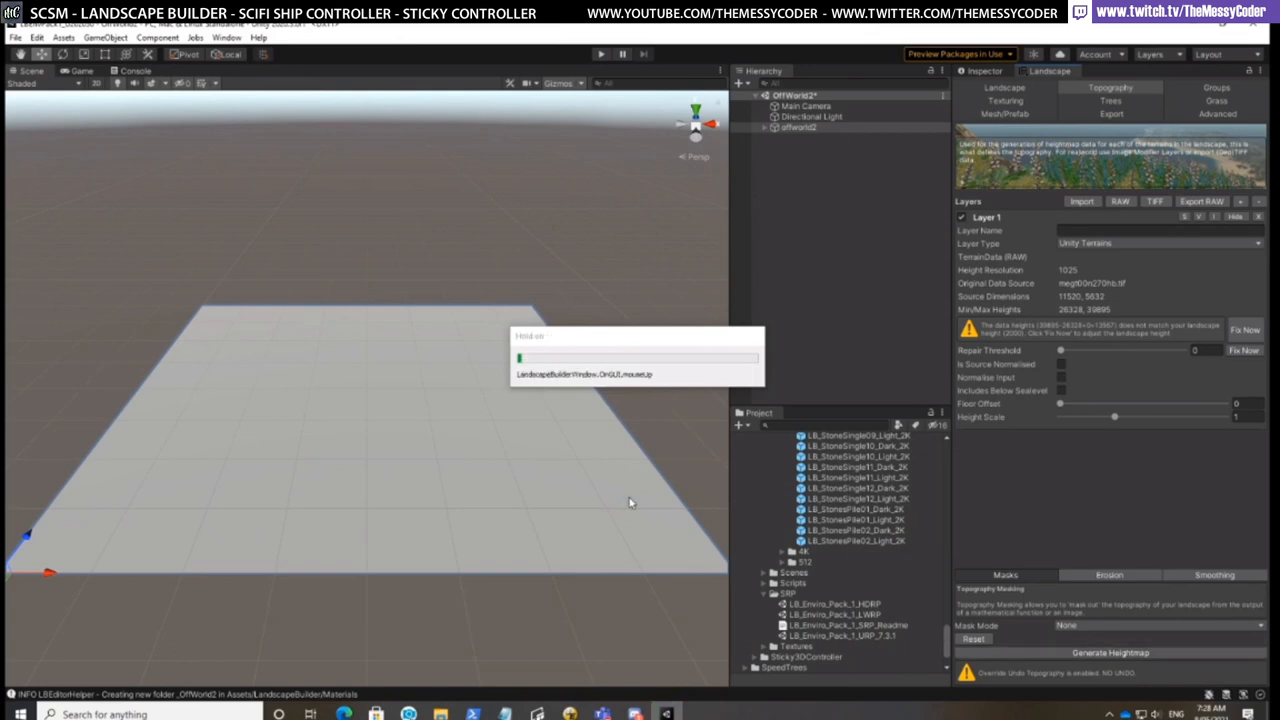
Examine the relief of the generated terrain up close from several angles
{"action": "scroll", "coordinate": [630, 505], "scroll_direction": "up", "scroll_amount": 8}
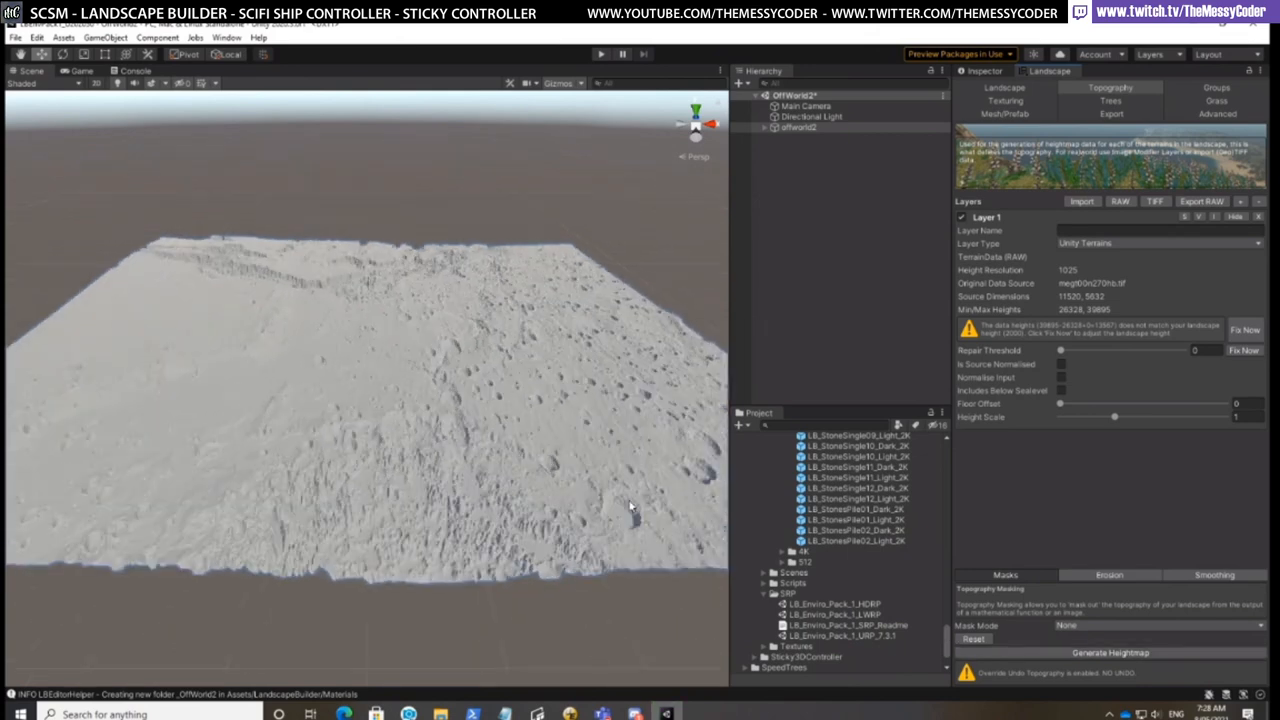
{"action": "right_click_drag", "start_coordinate": [617, 494], "coordinate": [518, 489]}
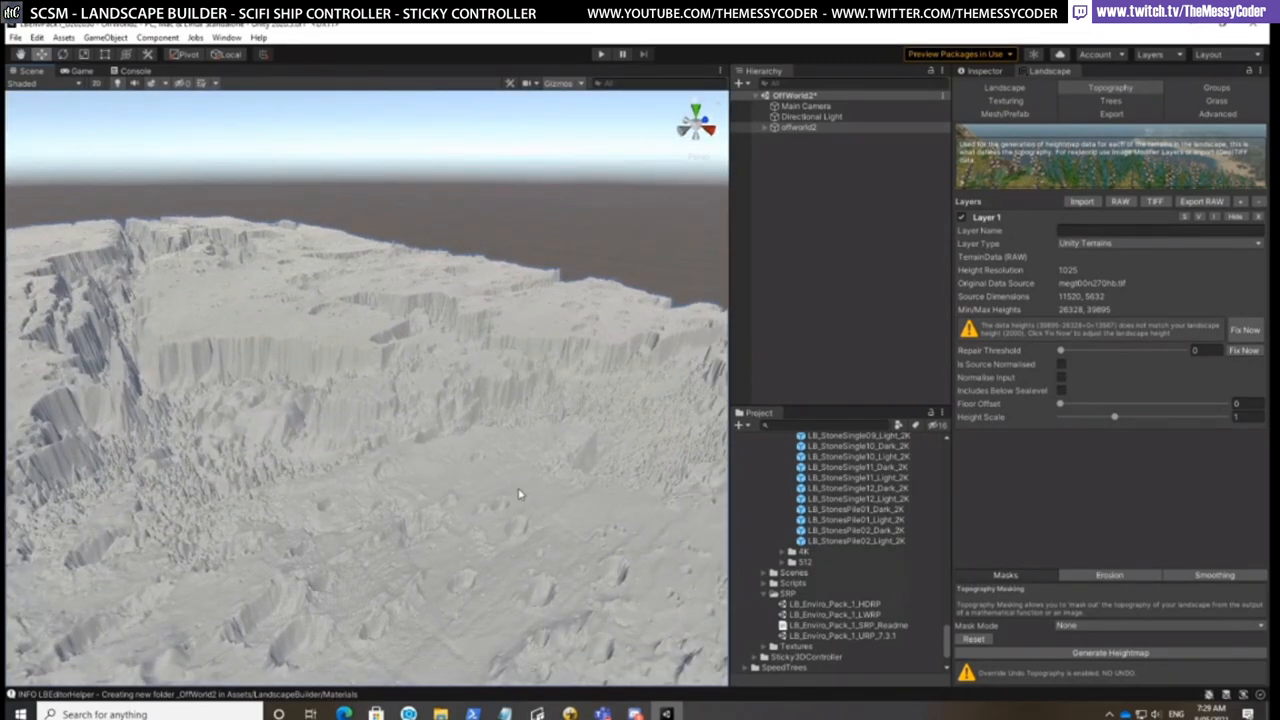
{"action": "scroll", "coordinate": [518, 494], "scroll_direction": "up", "scroll_amount": 3}
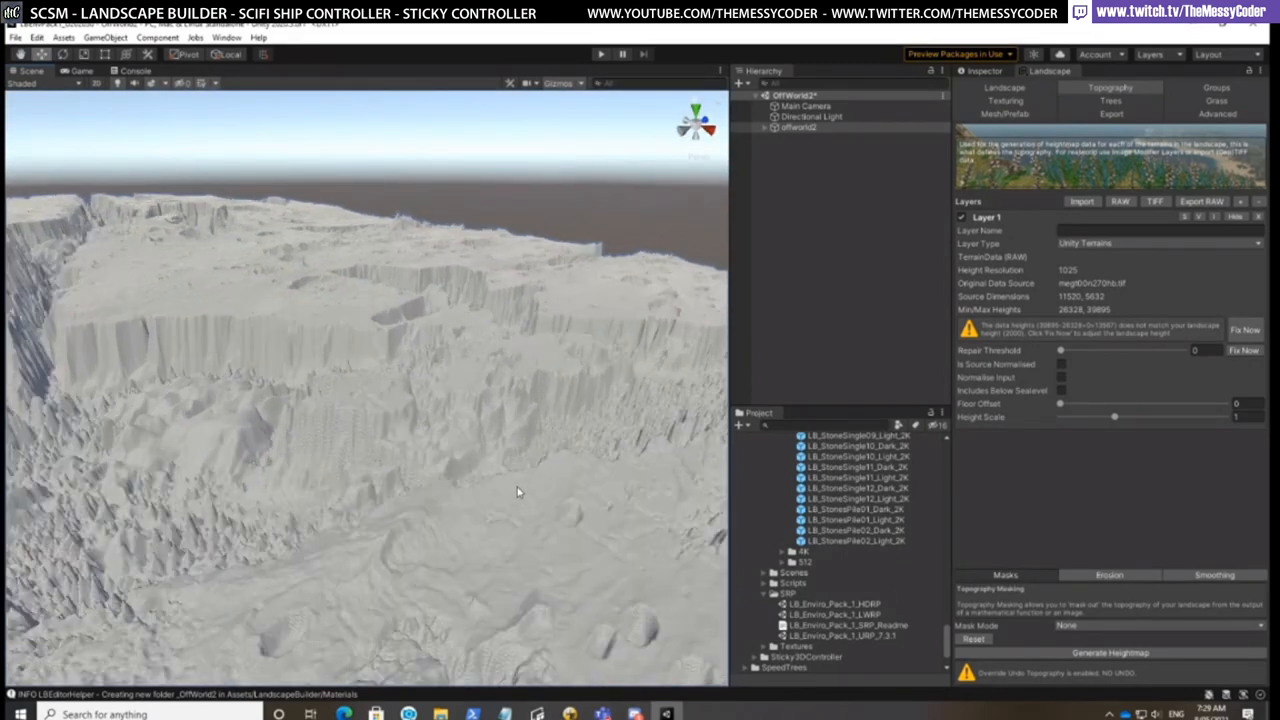
{"action": "right_click_drag", "start_coordinate": [600, 489], "coordinate": [497, 487]}
{"action": "mouse_move", "coordinate": [545, 494]}
{"action": "middle_mouse_down"}
{"action": "mouse_move", "coordinate": [557, 477]}
{"action": "mouse_move", "coordinate": [557, 491]}
{"action": "middle_mouse_up"}
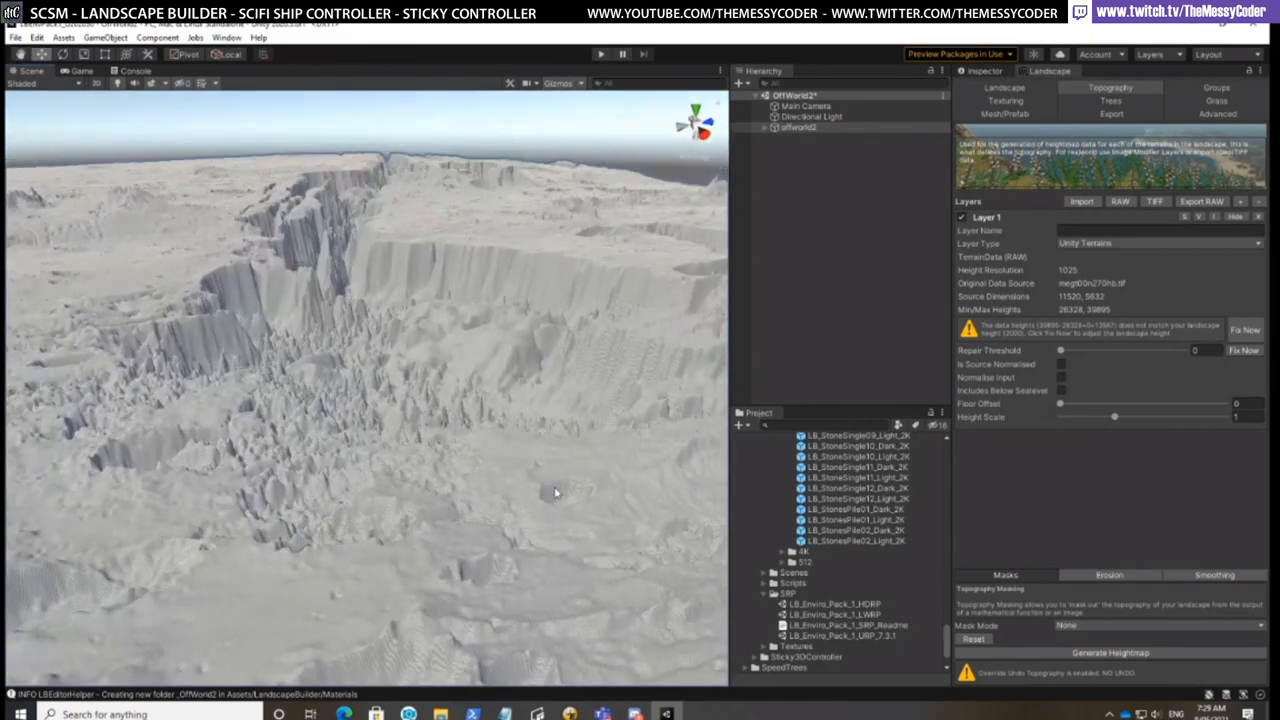
Enable topography smoothing with 2 iterations and a pixel range of 2, and regenerate the heightmap
{"action": "left_click", "coordinate": [1222, 578]}
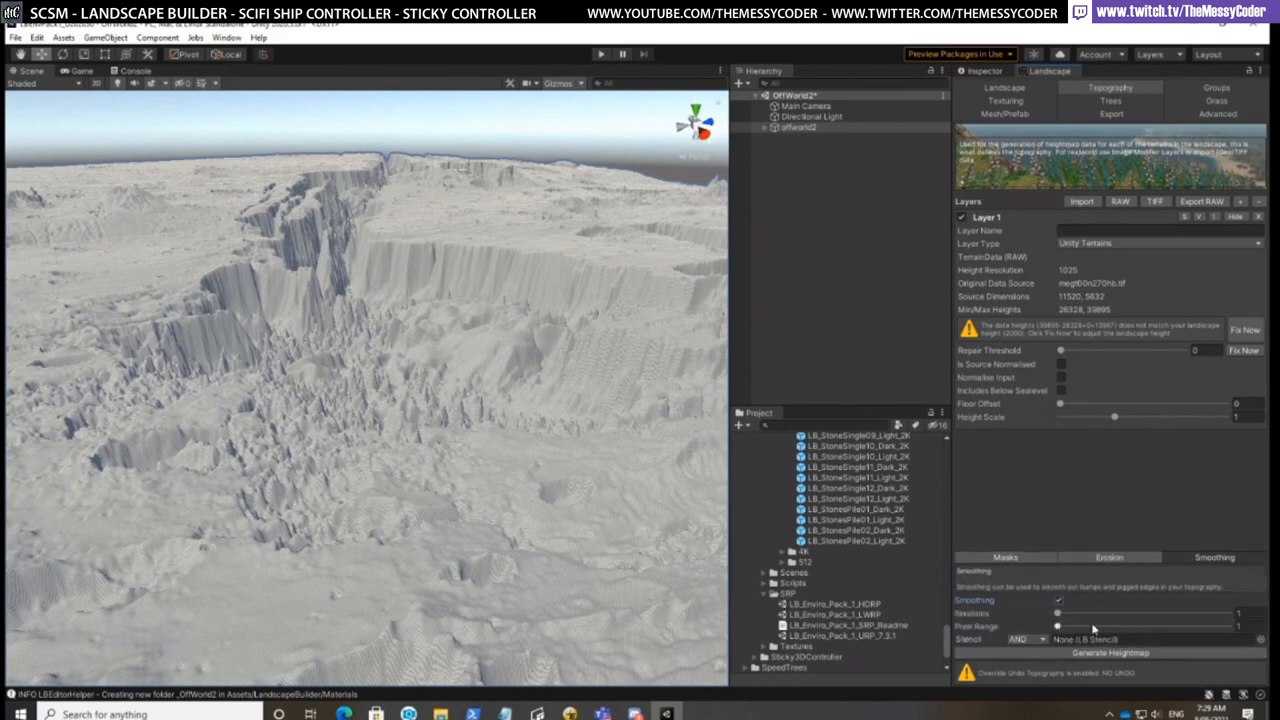
{"action": "left_click_drag", "start_coordinate": [1060, 615], "coordinate": [1088, 631]}
{"action": "left_click", "coordinate": [1133, 652]}
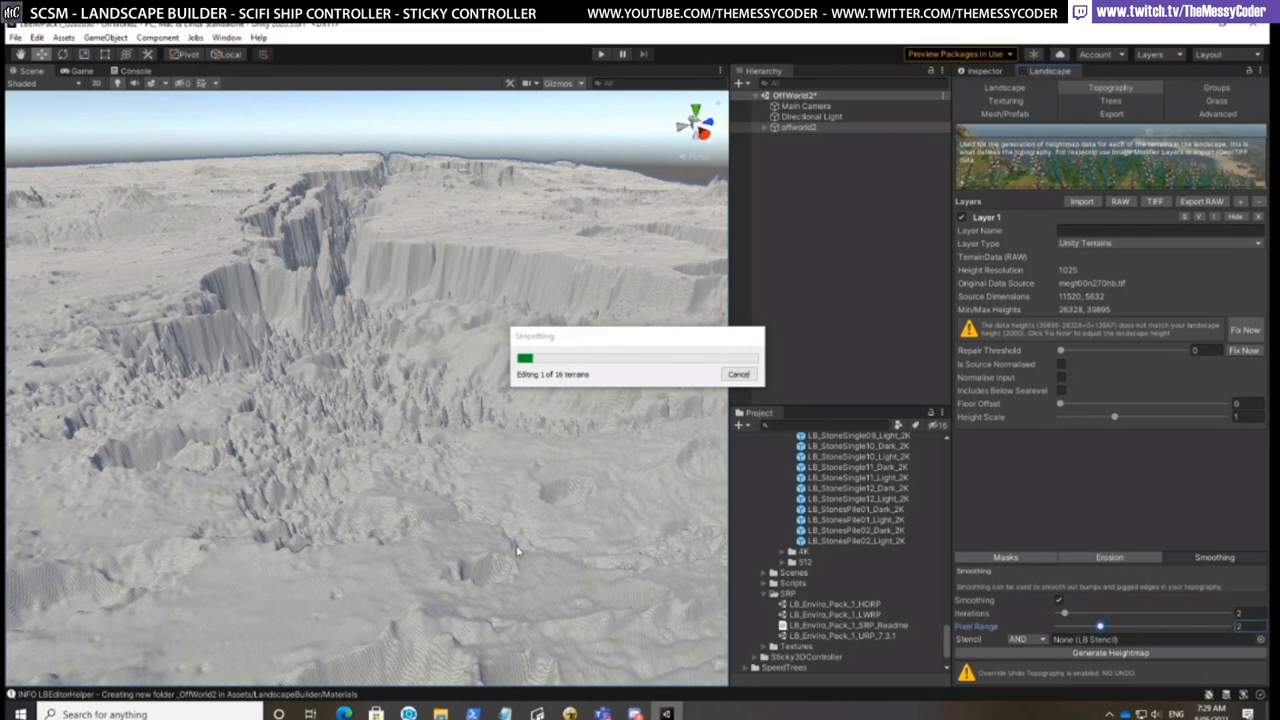
{"action": "mouse_move", "coordinate": [515, 550]}
{"action": "right_mouse_down"}
{"action": "mouse_move", "coordinate": [480, 546]}
{"action": "mouse_move", "coordinate": [499, 545]}
{"action": "right_mouse_up"}
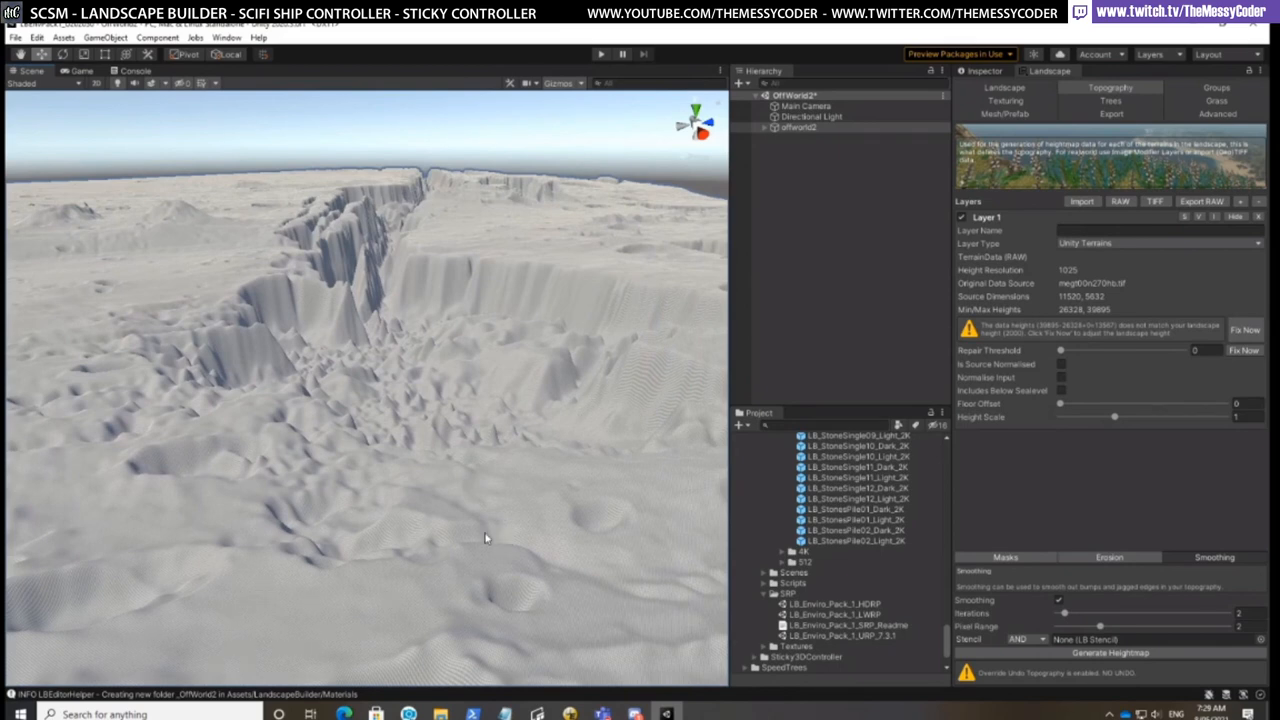
Assign the Desert preset's textures to the landscape and apply them to the terrain
{"action": "left_click", "coordinate": [1007, 103]}
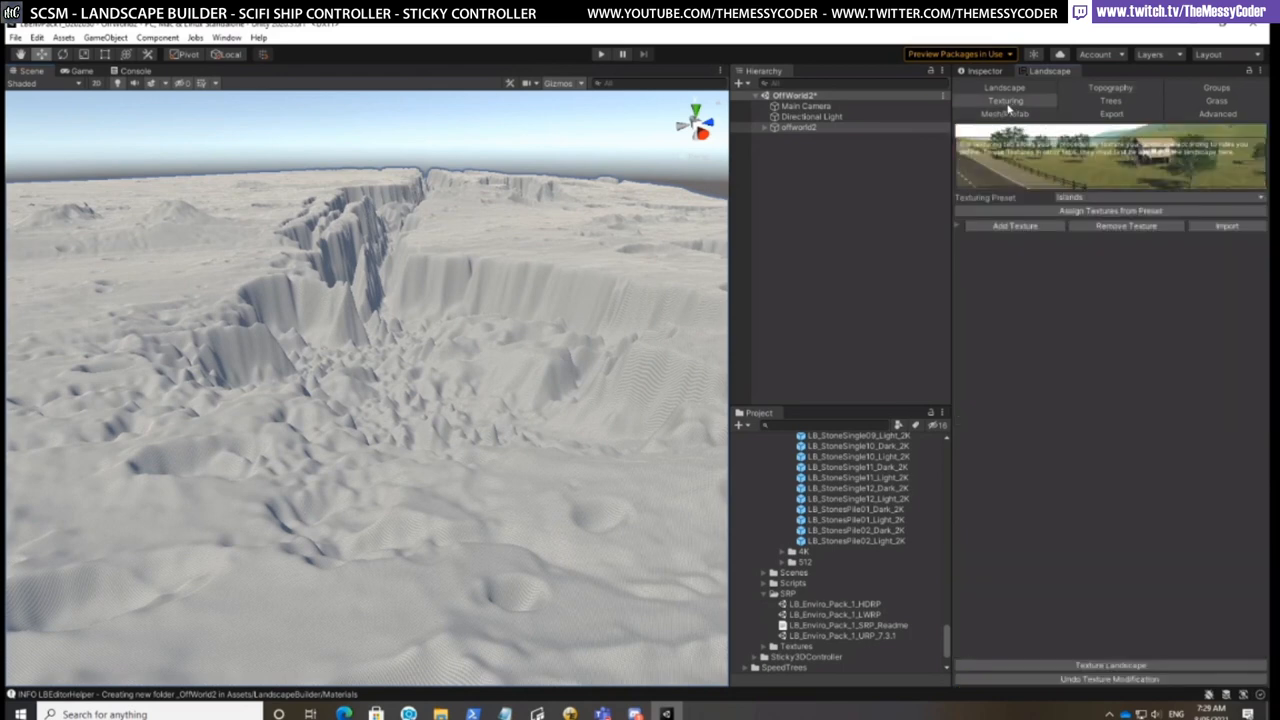
{"action": "left_click", "coordinate": [1102, 198]}
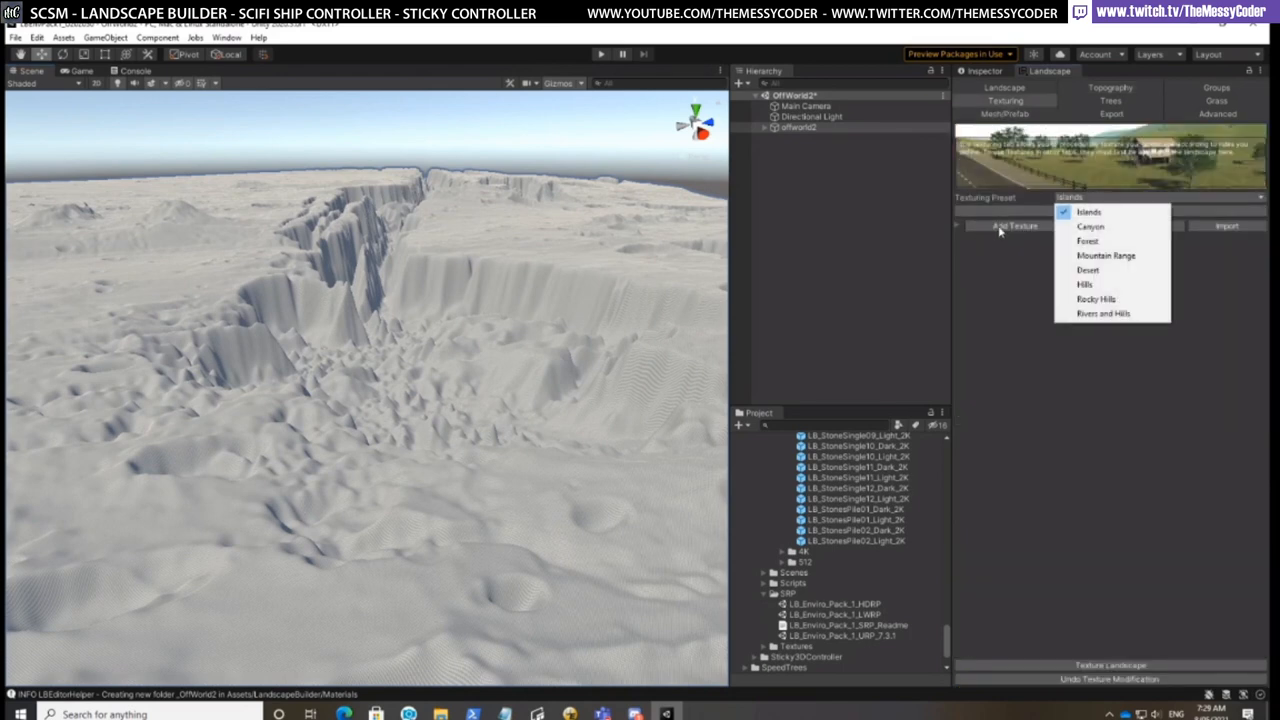
{"action": "left_click", "coordinate": [1110, 271]}
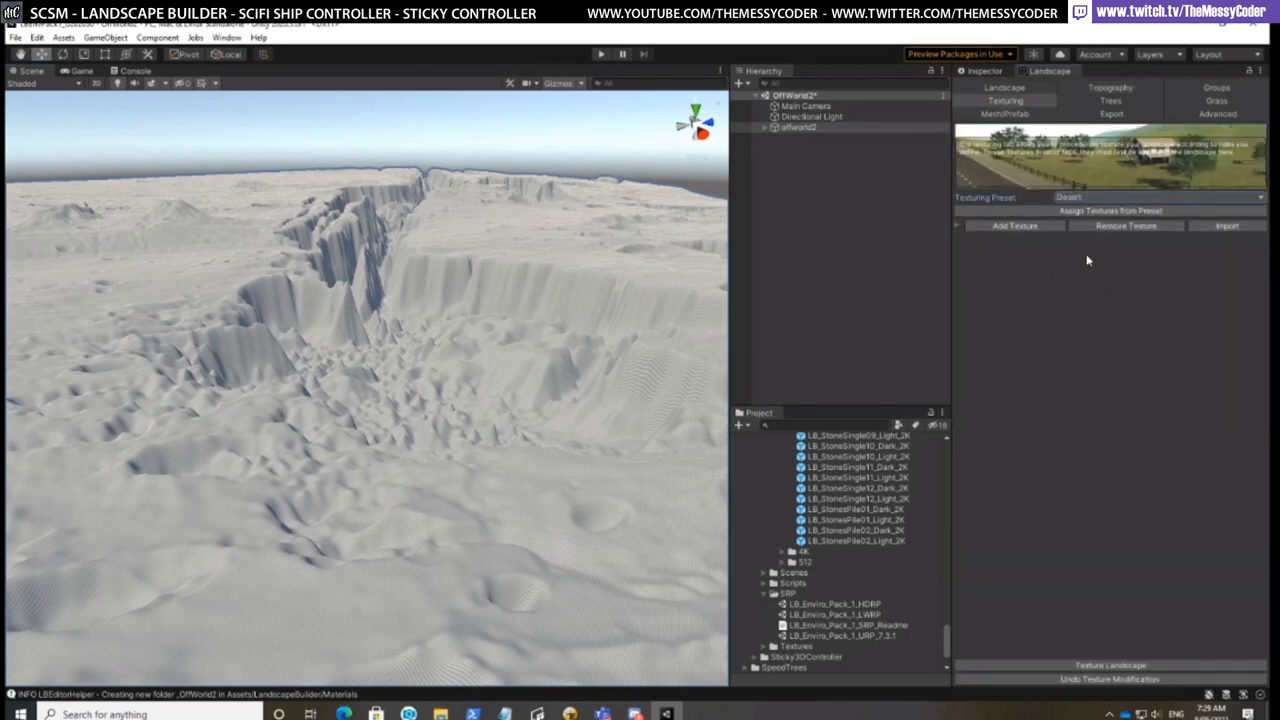
{"action": "left_click", "coordinate": [1090, 212]}
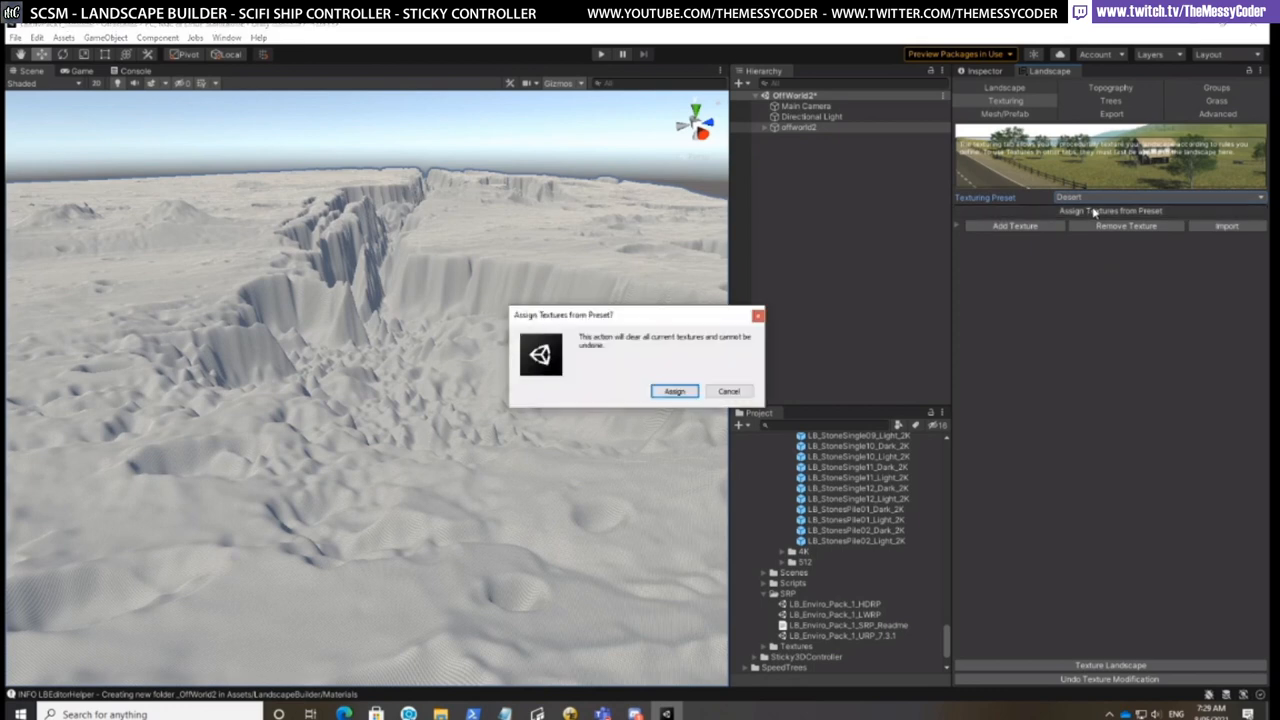
{"action": "key", "text": "Return"}
{"action": "left_click", "coordinate": [1095, 665]}
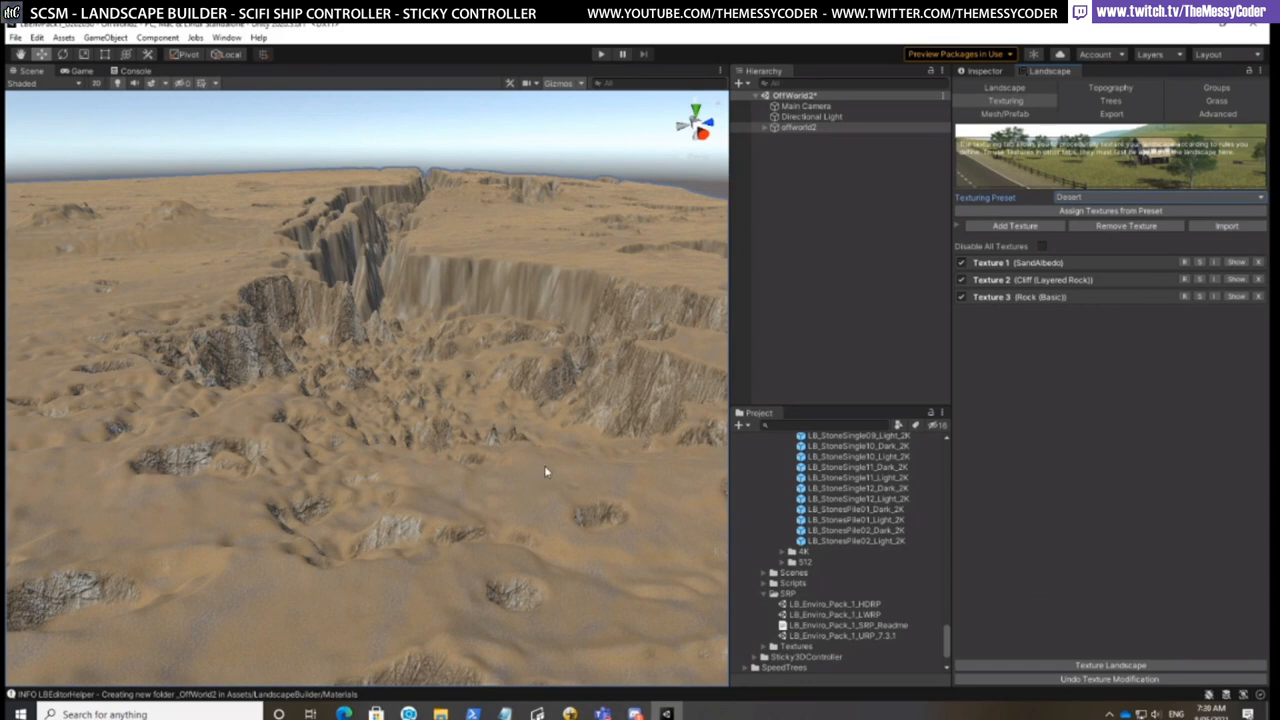
{"action": "left_click", "coordinate": [1096, 200]}
{"action": "left_click", "coordinate": [1014, 408]}
Tint the Cliff (Layered Rock) texture red (DB0808) at a strength of about 0.36 and retexture the landscape
{"action": "left_click", "coordinate": [1236, 280]}
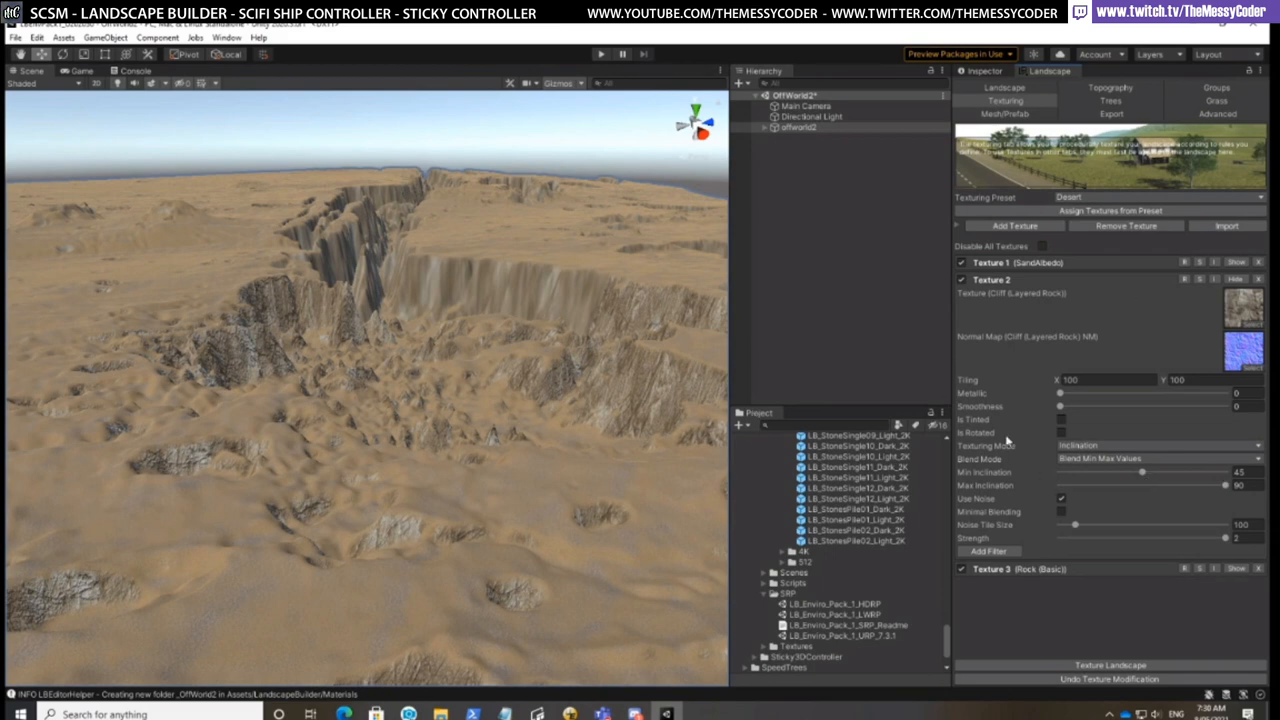
{"action": "left_click", "coordinate": [1061, 420]}
{"action": "left_click", "coordinate": [1061, 421]}
{"action": "left_click", "coordinate": [1124, 434]}
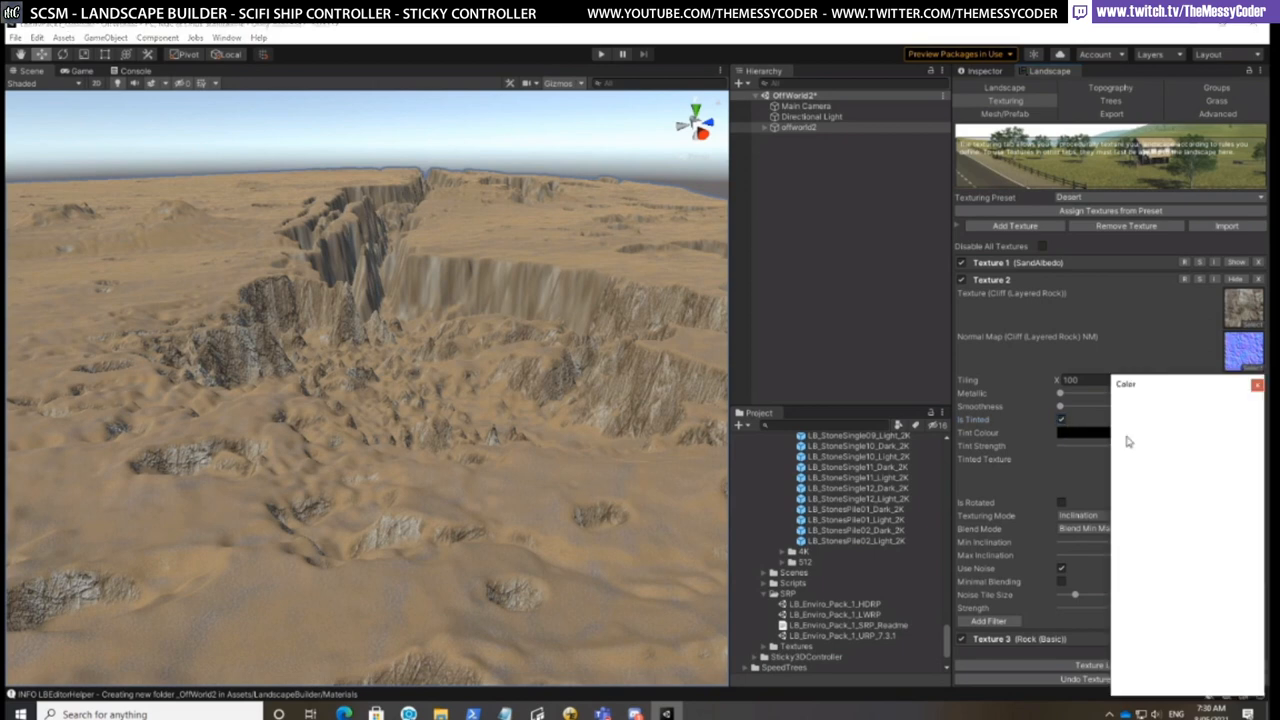
{"action": "left_click_drag", "start_coordinate": [1210, 515], "coordinate": [1219, 472]}
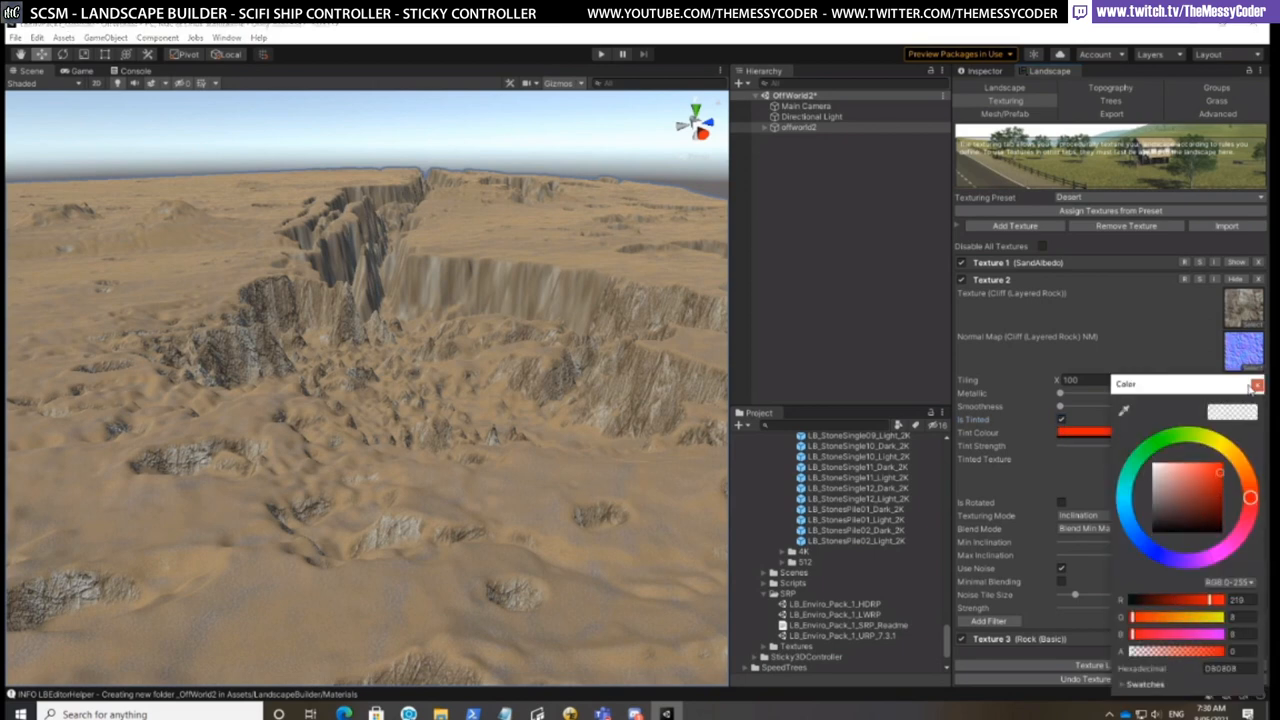
{"action": "left_click", "coordinate": [1256, 386]}
{"action": "left_click_drag", "start_coordinate": [1134, 450], "coordinate": [1108, 445]}
{"action": "left_click", "coordinate": [1110, 665]}
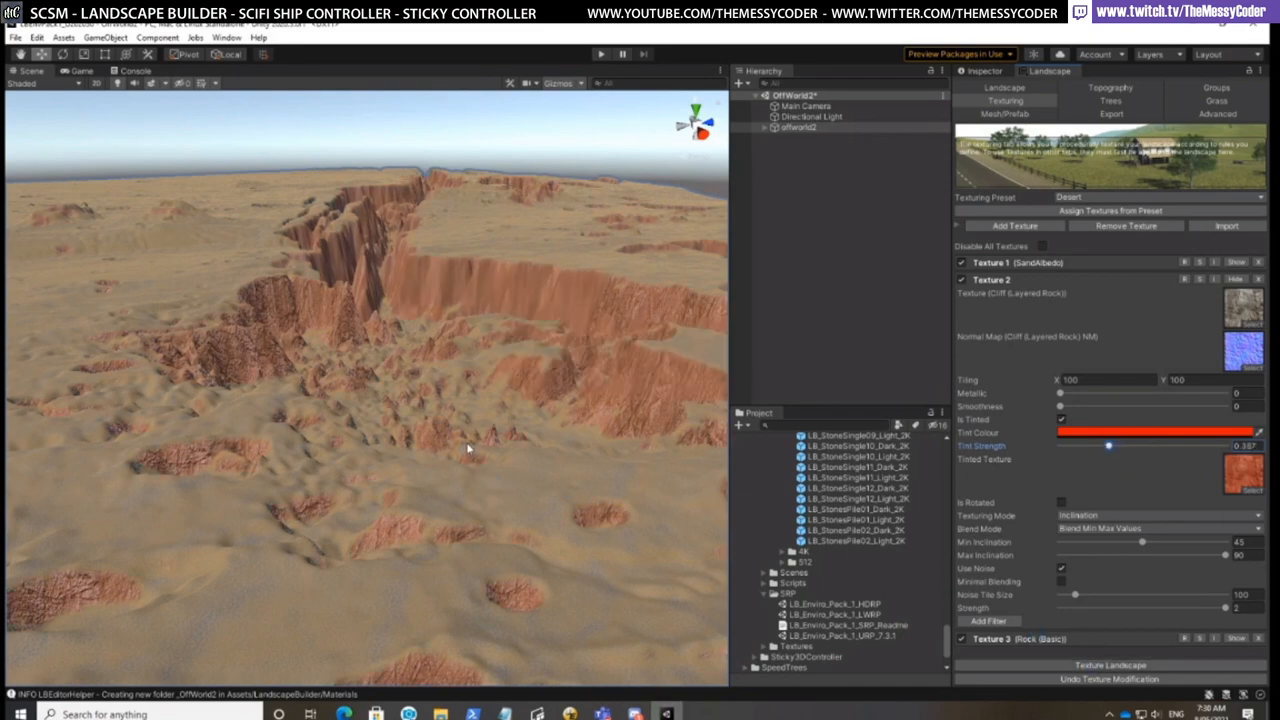
Examine the tinted canyon walls and floor from several angles and distances
{"action": "scroll", "coordinate": [469, 433], "scroll_direction": "up", "scroll_amount": 5}
{"action": "scroll", "coordinate": [470, 440], "scroll_direction": "down", "scroll_amount": 4}
{"action": "right_click_drag", "start_coordinate": [477, 453], "coordinate": [545, 443]}
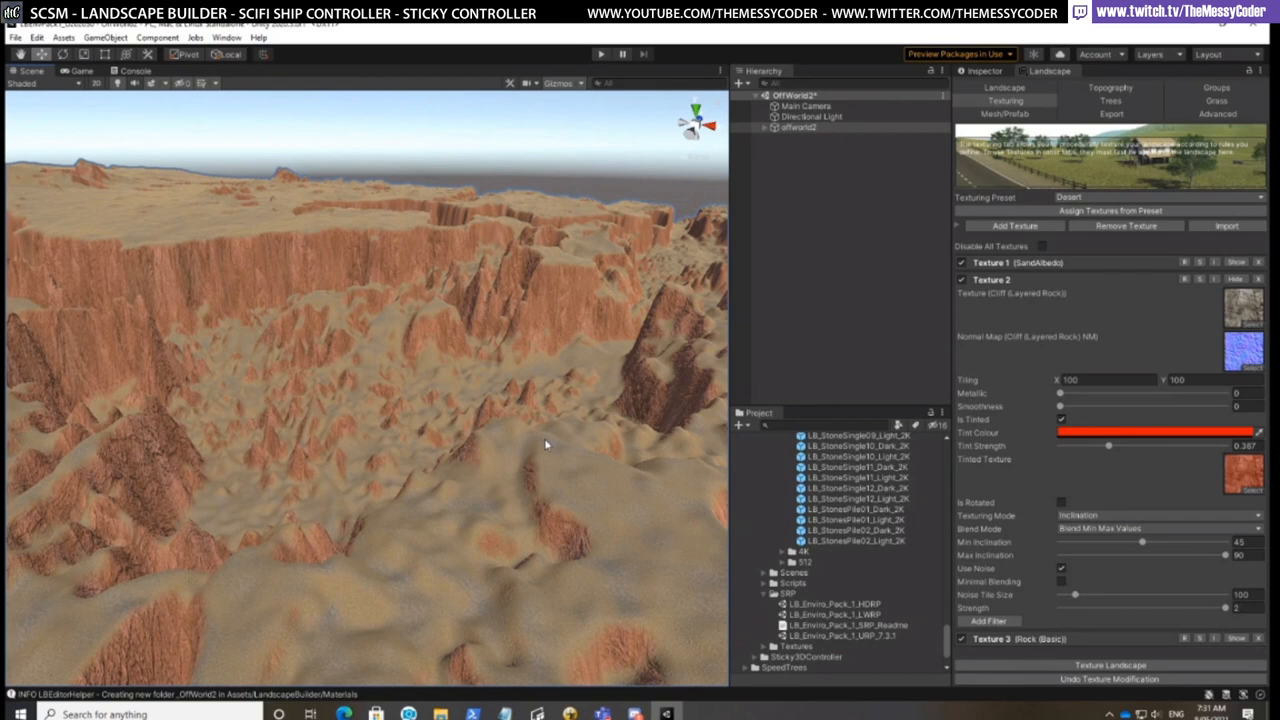
{"action": "right_click_drag", "start_coordinate": [476, 421], "coordinate": [528, 393]}
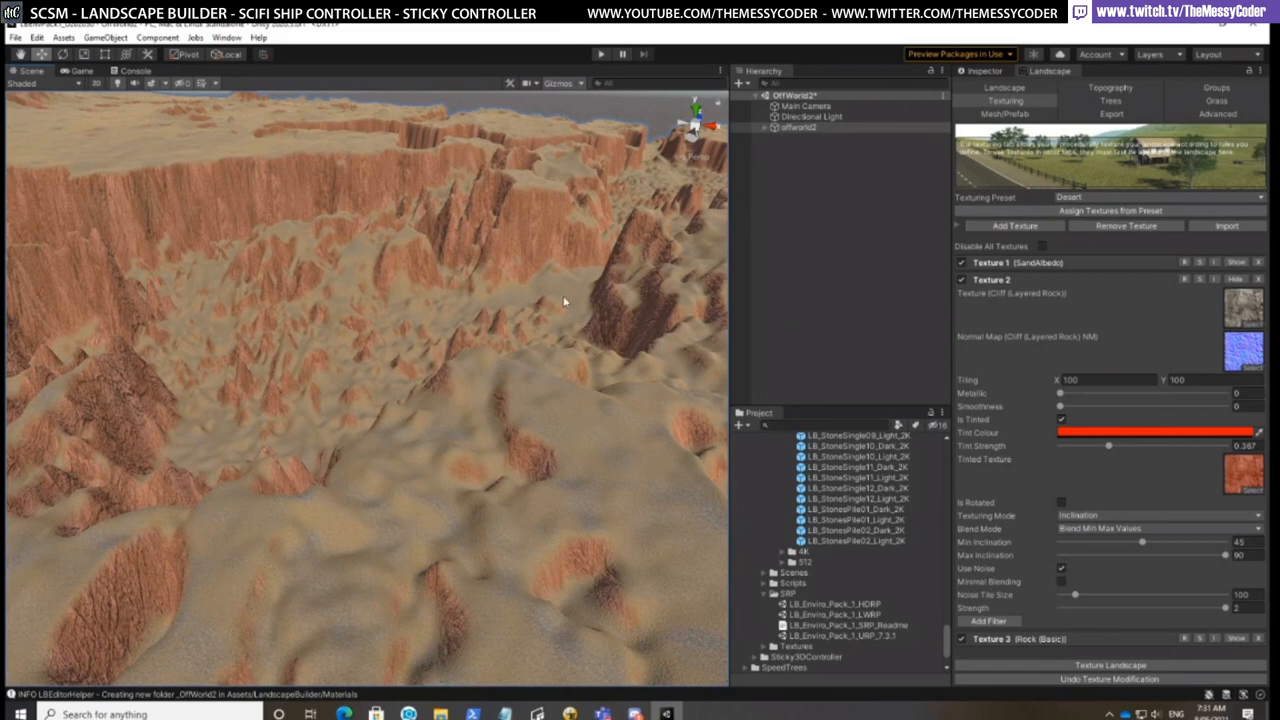
{"action": "right_click_drag", "start_coordinate": [563, 301], "coordinate": [545, 291]}
{"action": "right_click_drag", "start_coordinate": [600, 371], "coordinate": [598, 357]}
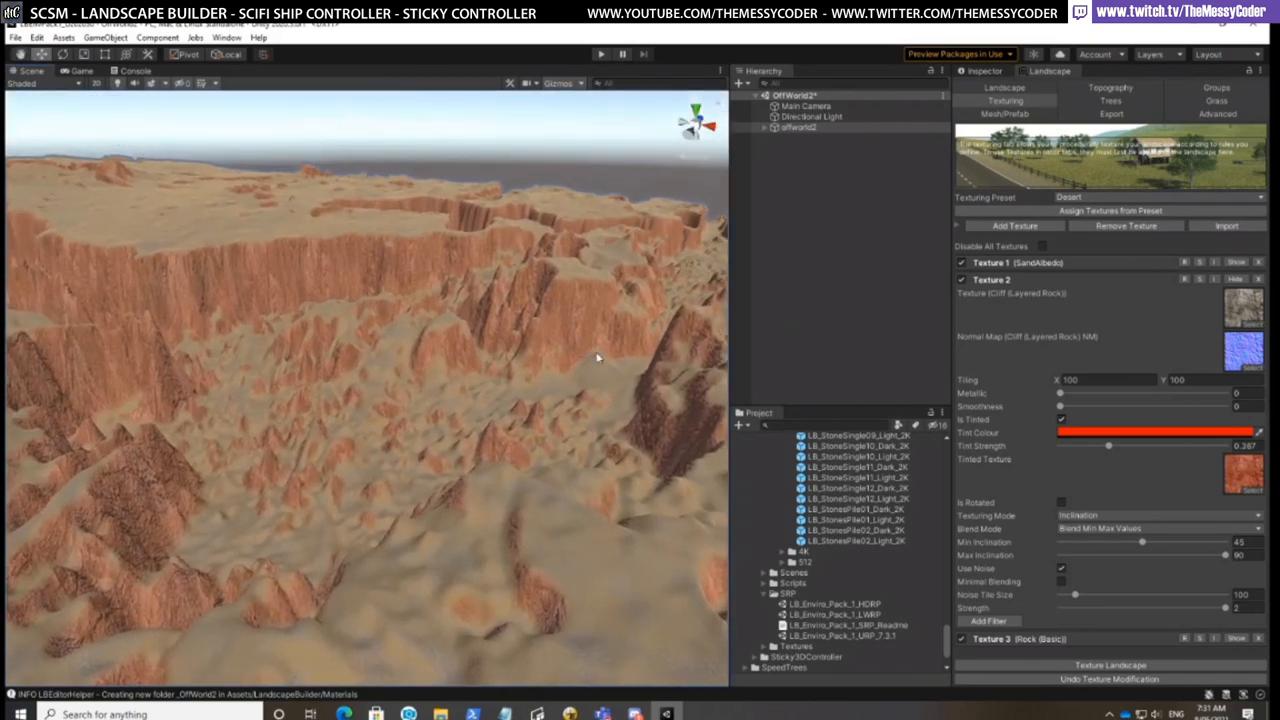
{"action": "middle_click_drag", "start_coordinate": [598, 357], "coordinate": [598, 345]}
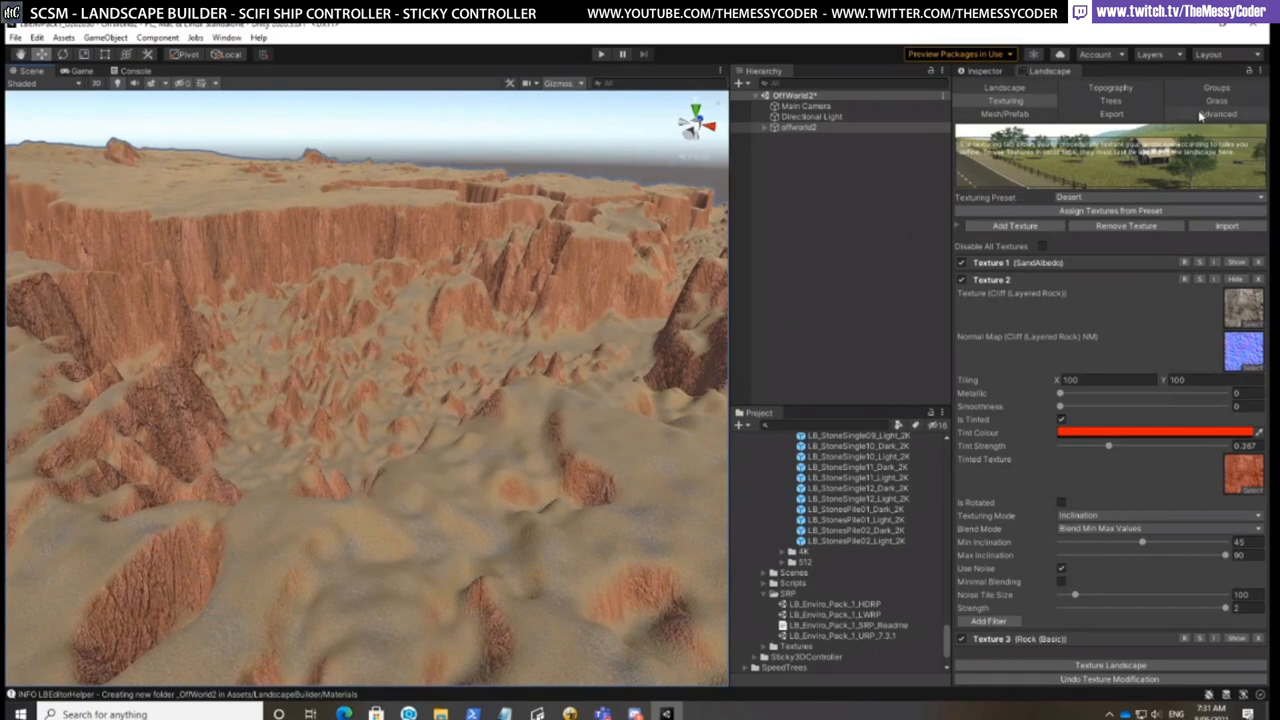
Add a landscape group named settlement and set its type to Manual Clearing
{"action": "left_click", "coordinate": [1200, 115]}
{"action": "left_click", "coordinate": [1202, 86]}
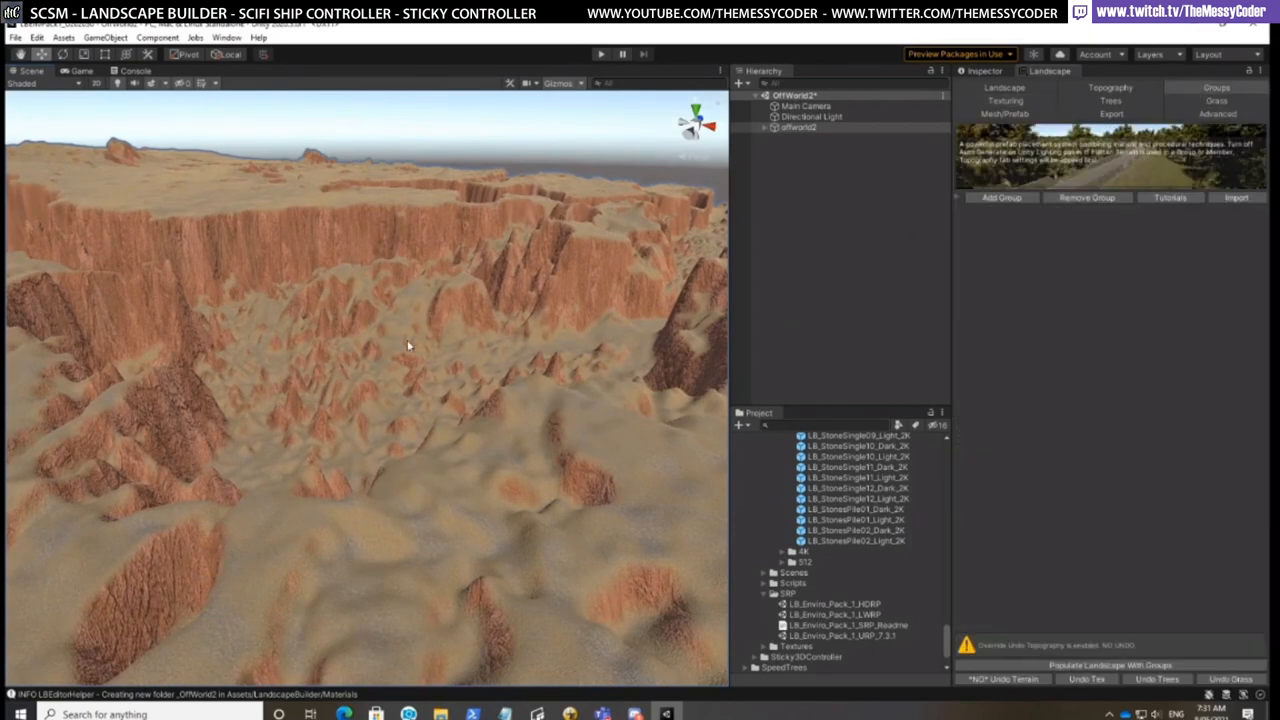
{"action": "scroll", "coordinate": [393, 359], "scroll_direction": "up", "scroll_amount": 5}
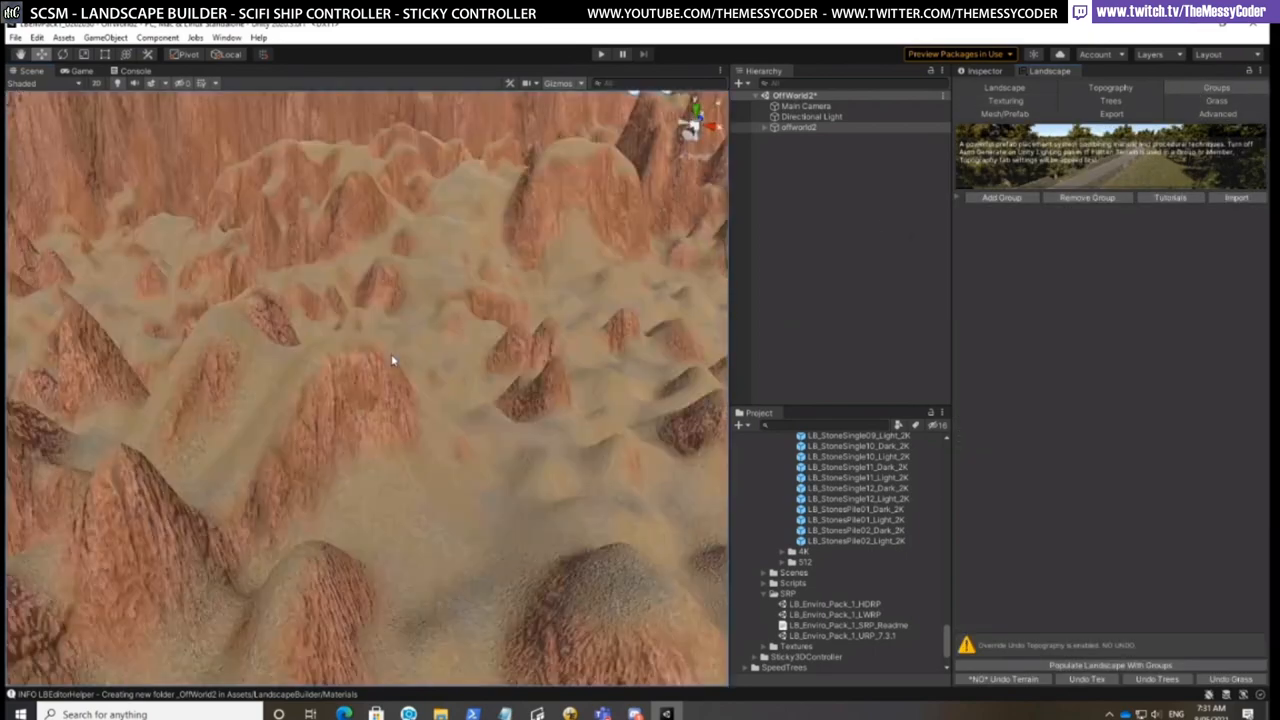
{"action": "scroll", "coordinate": [398, 356], "scroll_direction": "down", "scroll_amount": 5}
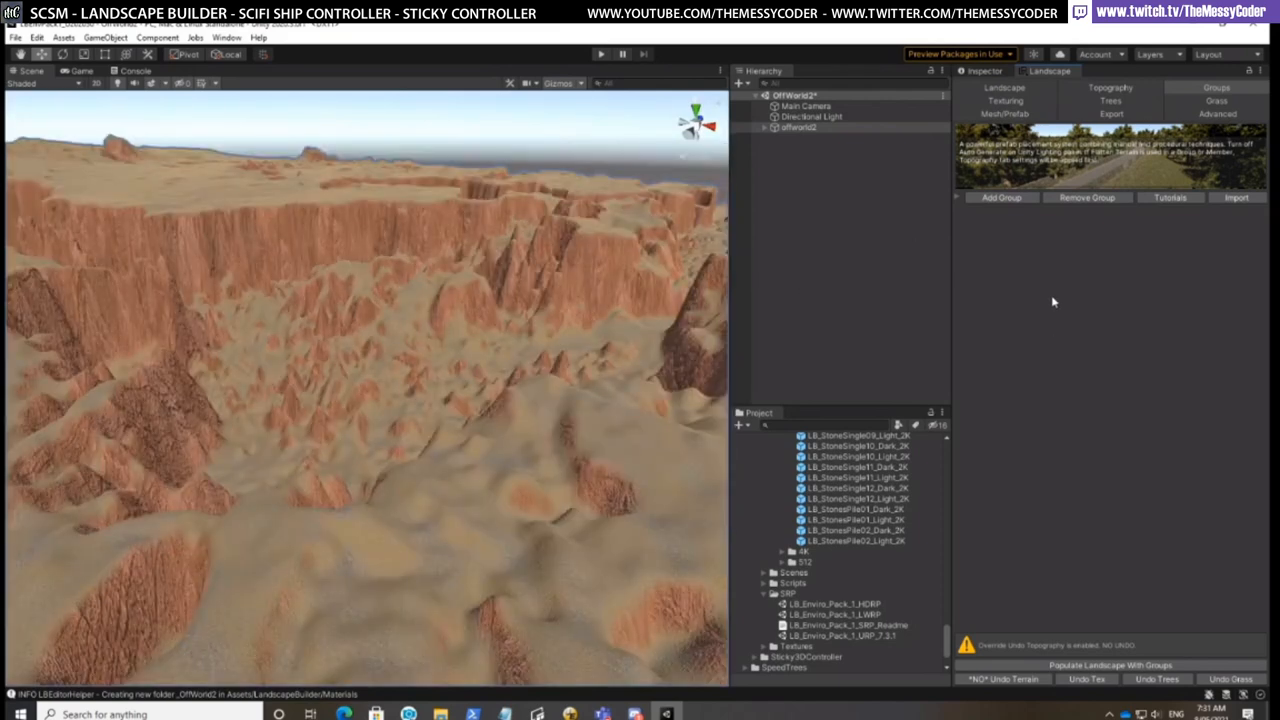
{"action": "left_click", "coordinate": [1003, 198]}
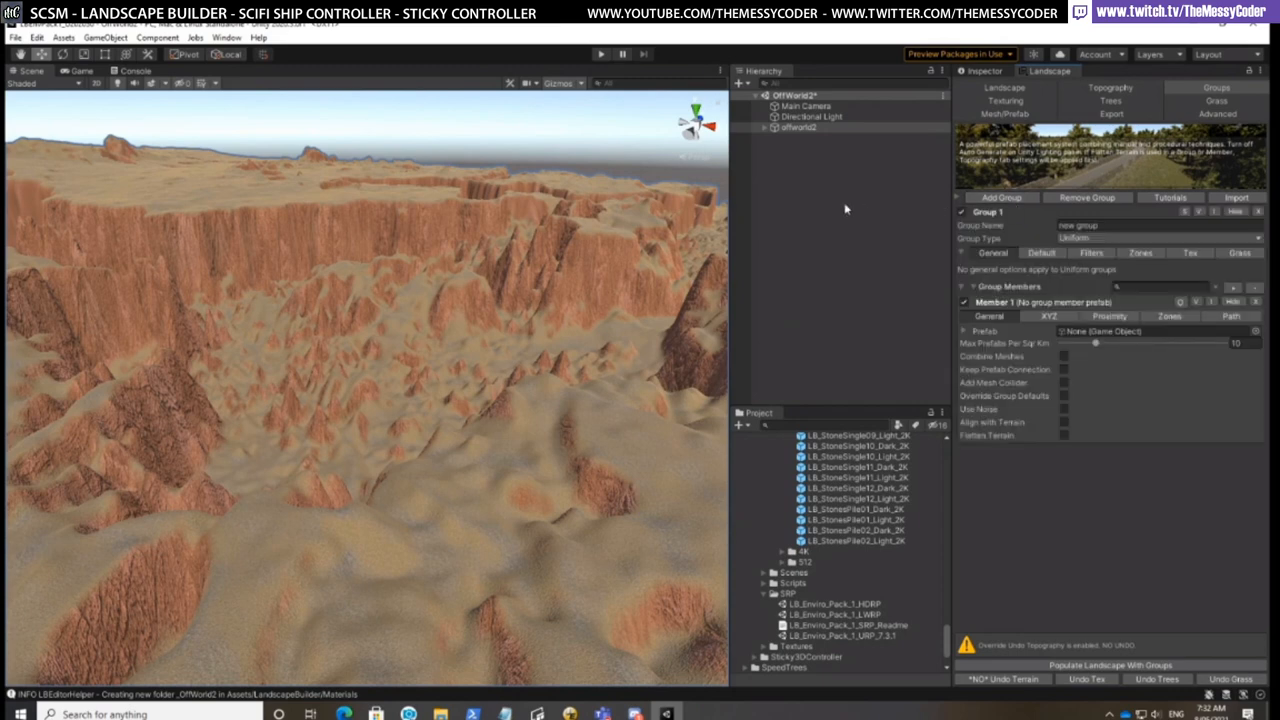
{"action": "left_click", "coordinate": [1113, 225]}
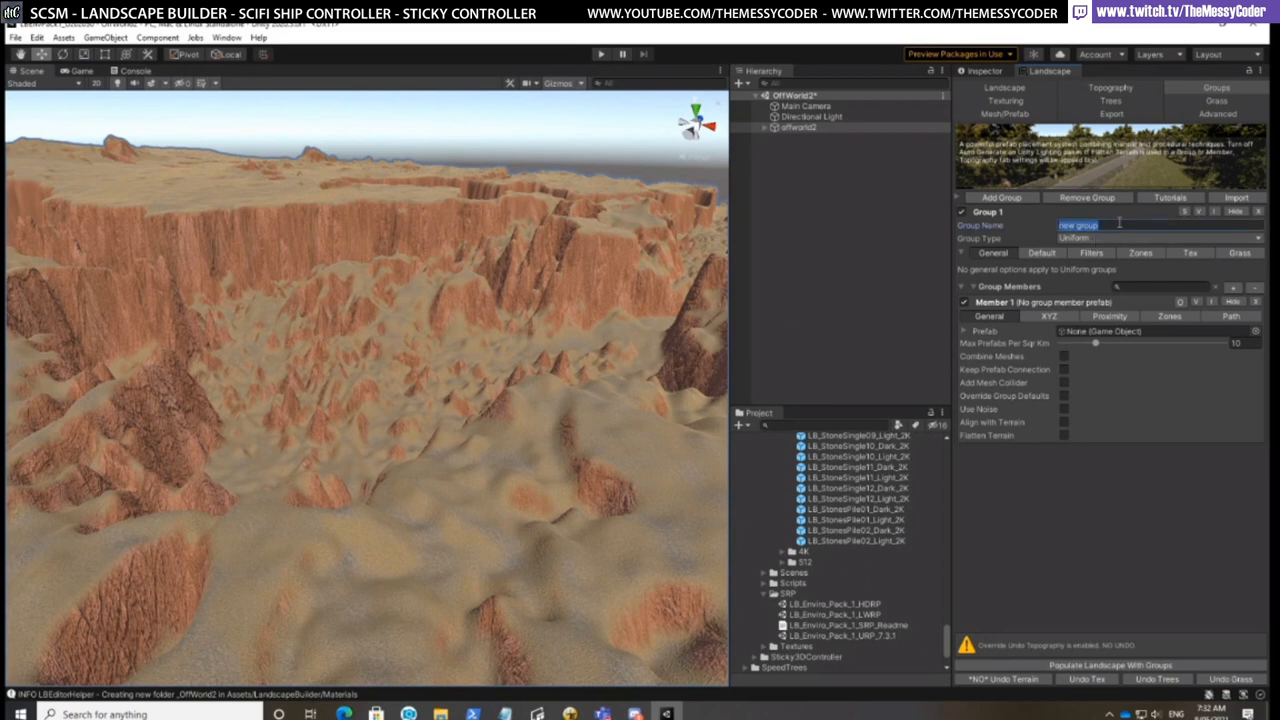
{"action": "type", "text": "settlement"}
{"action": "left_click", "coordinate": [1071, 241]}
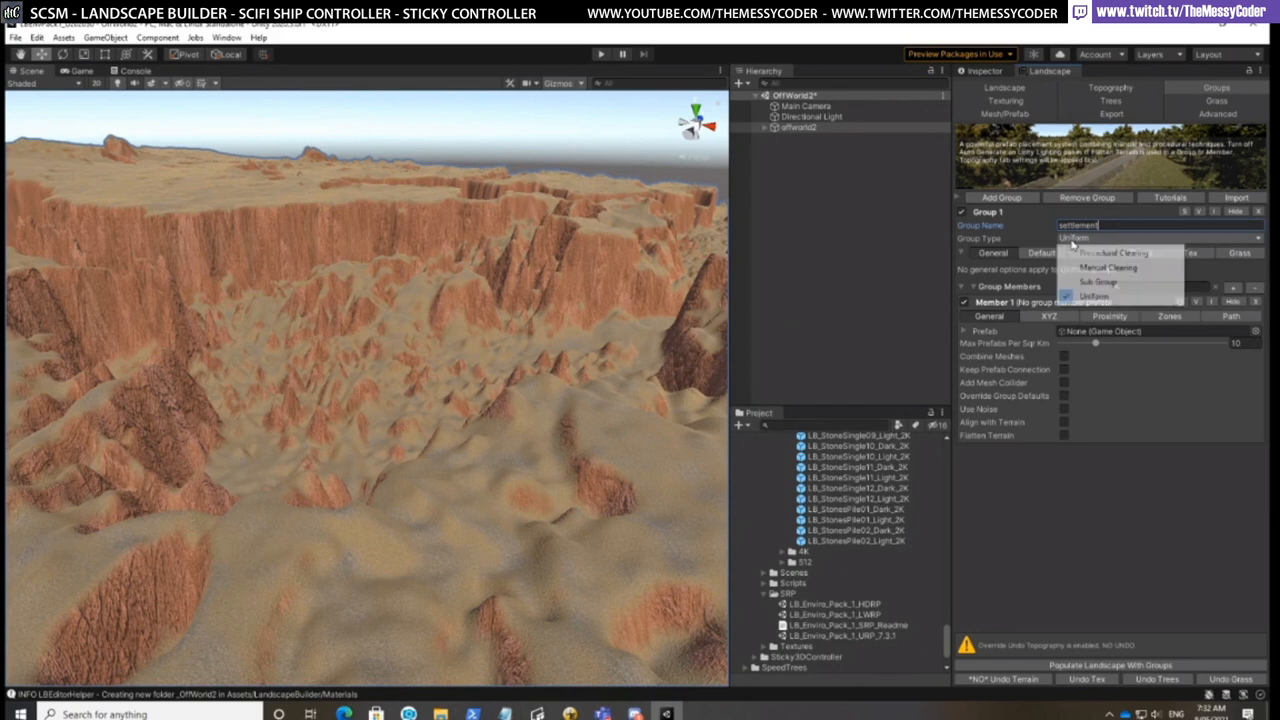
{"action": "left_click", "coordinate": [1108, 268]}
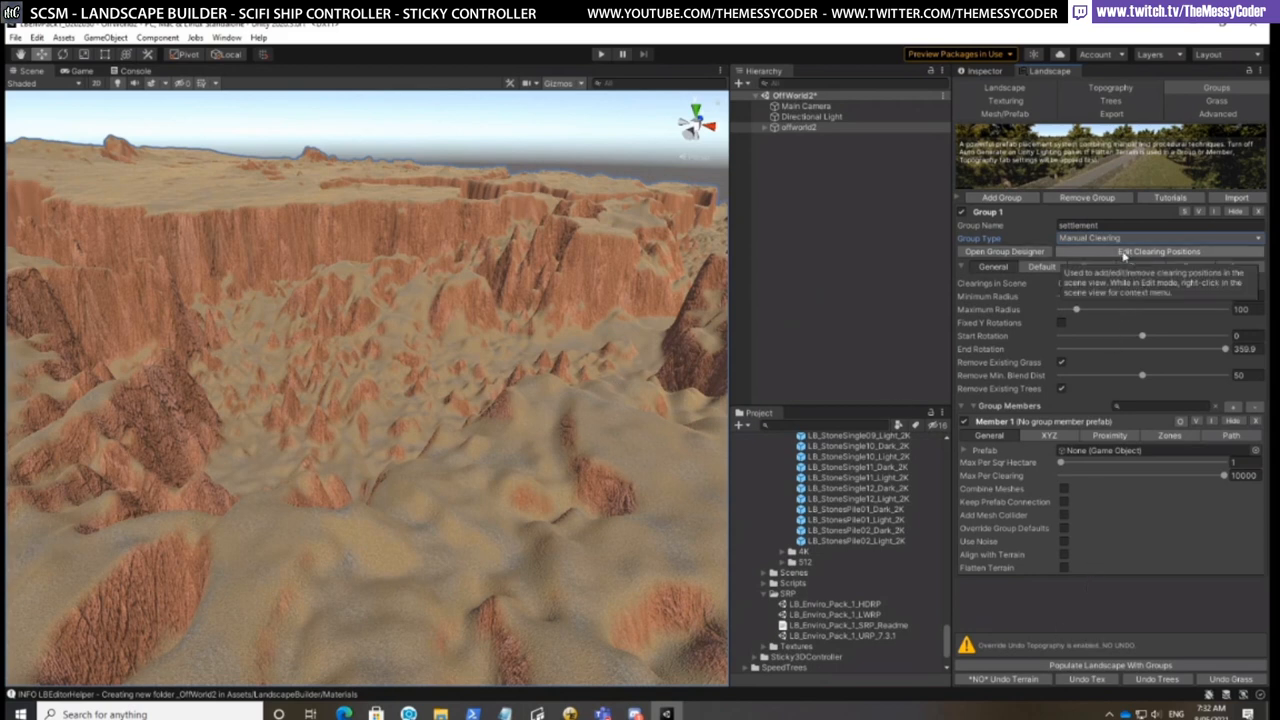
Add a clearing position for the settlement group on the canyon floor and shift it along its red axis
{"action": "left_click", "coordinate": [1120, 252]}
{"action": "right_click", "coordinate": [330, 366]}
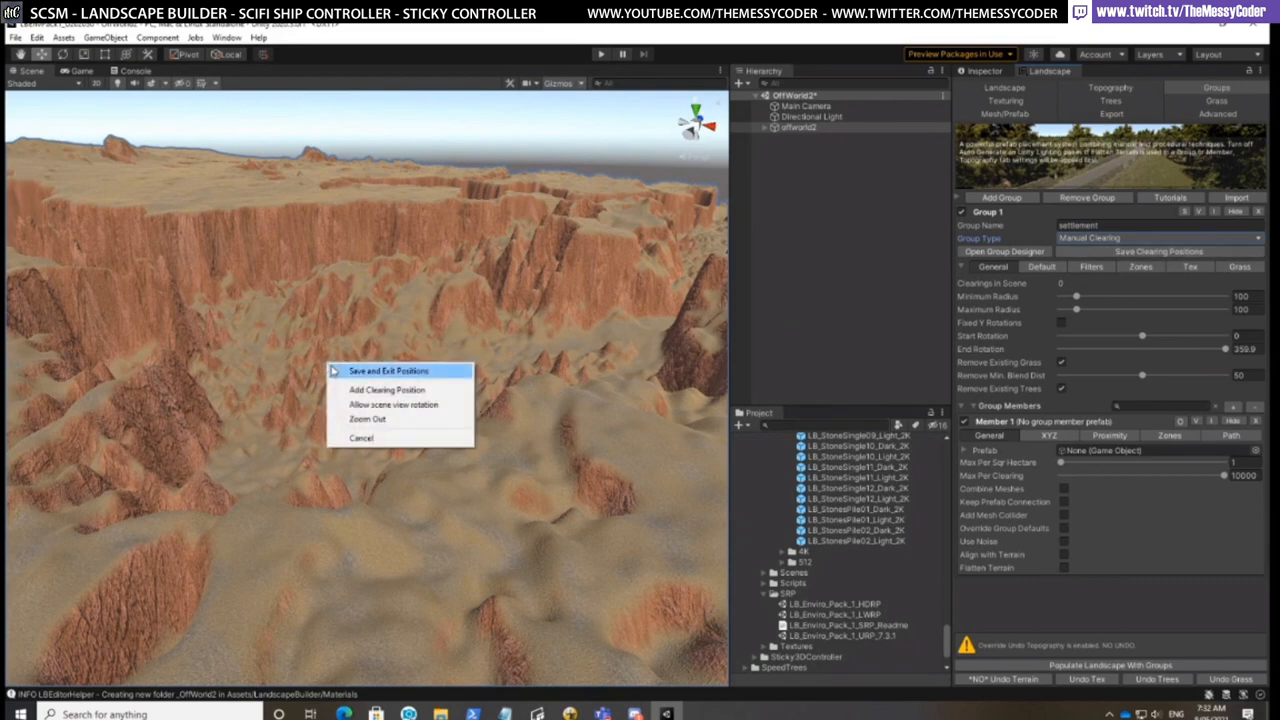
{"action": "left_click", "coordinate": [374, 391]}
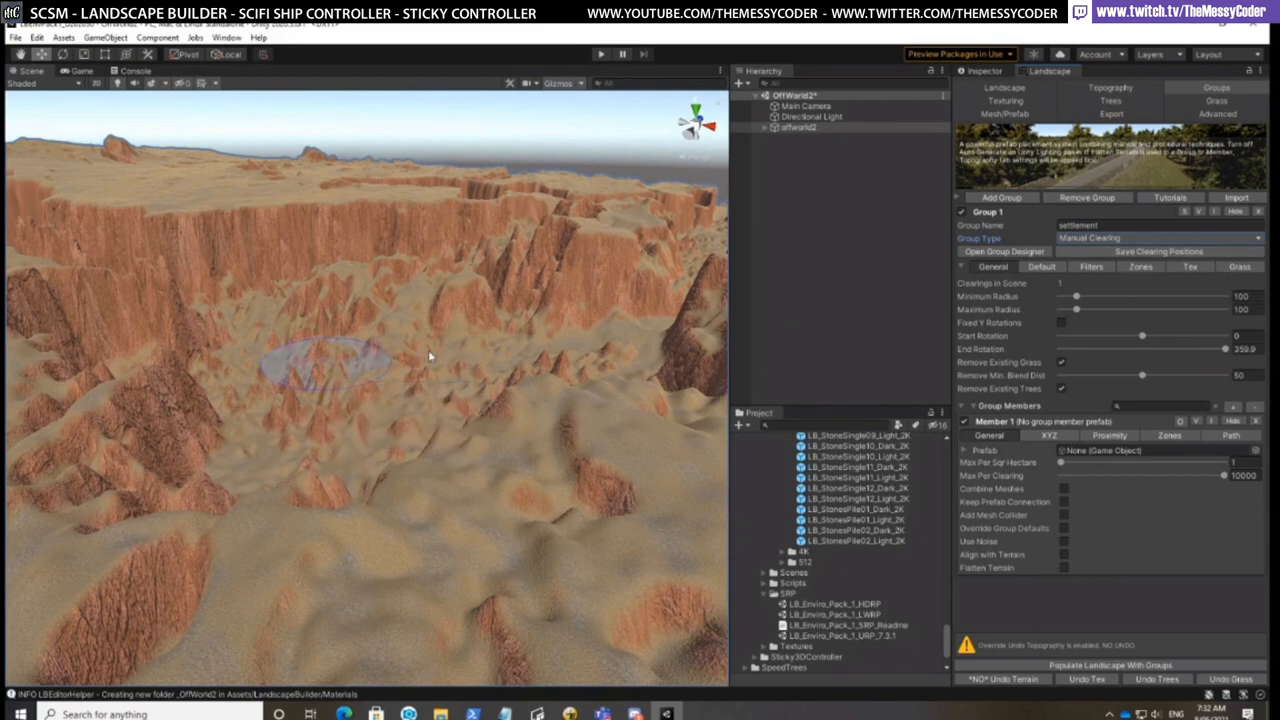
{"action": "scroll", "coordinate": [448, 392], "scroll_direction": "up", "scroll_amount": 5}
{"action": "scroll", "coordinate": [448, 392], "scroll_direction": "down", "scroll_amount": 6}
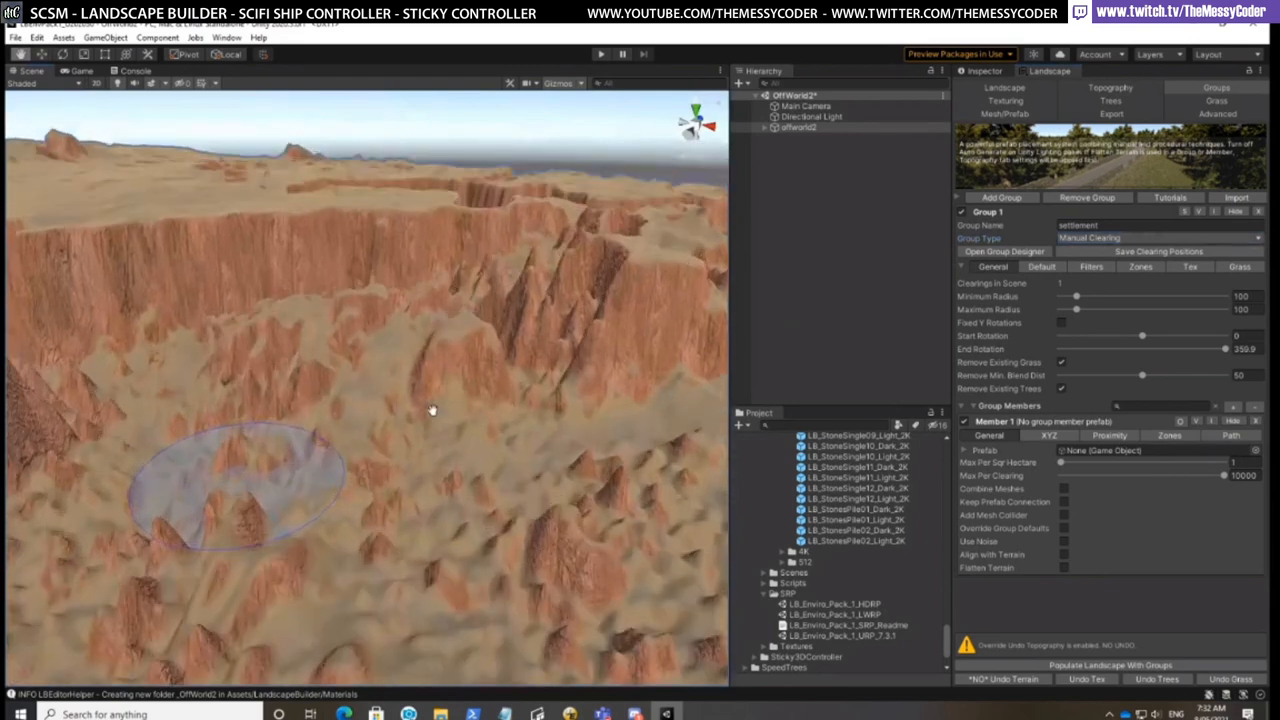
{"action": "left_click", "coordinate": [233, 487]}
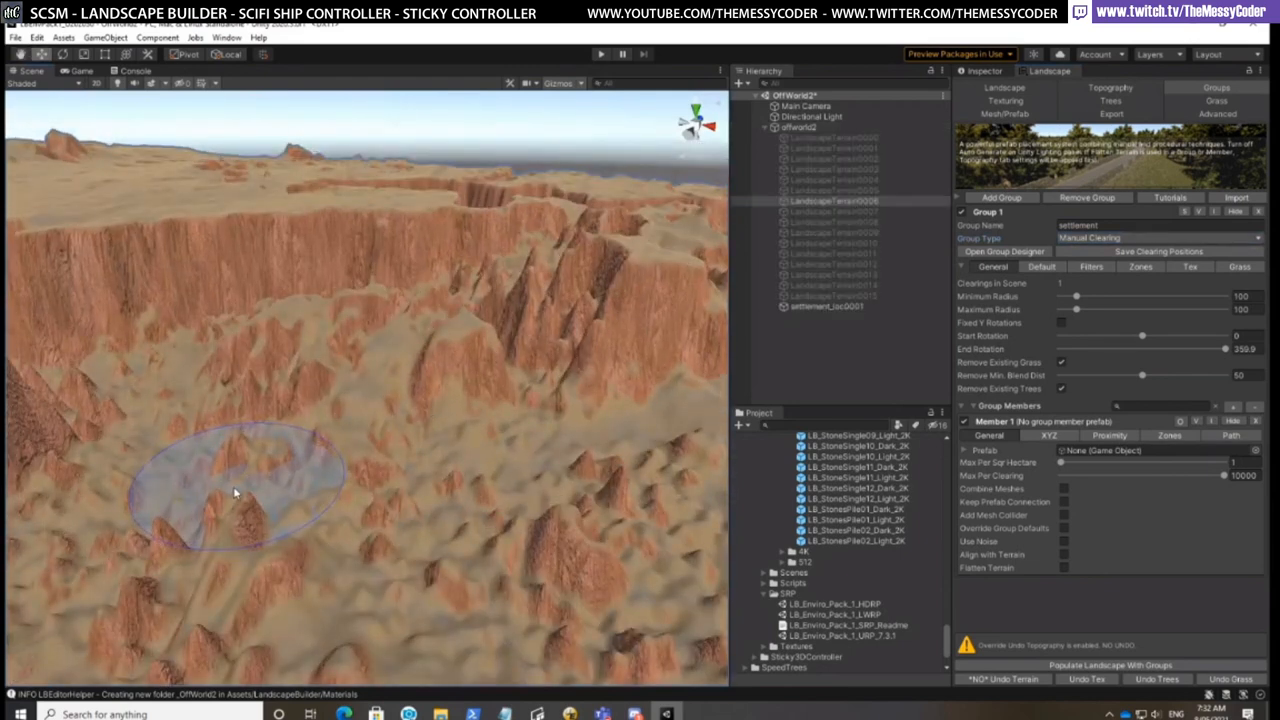
{"action": "left_click_drag", "start_coordinate": [270, 487], "coordinate": [325, 490]}
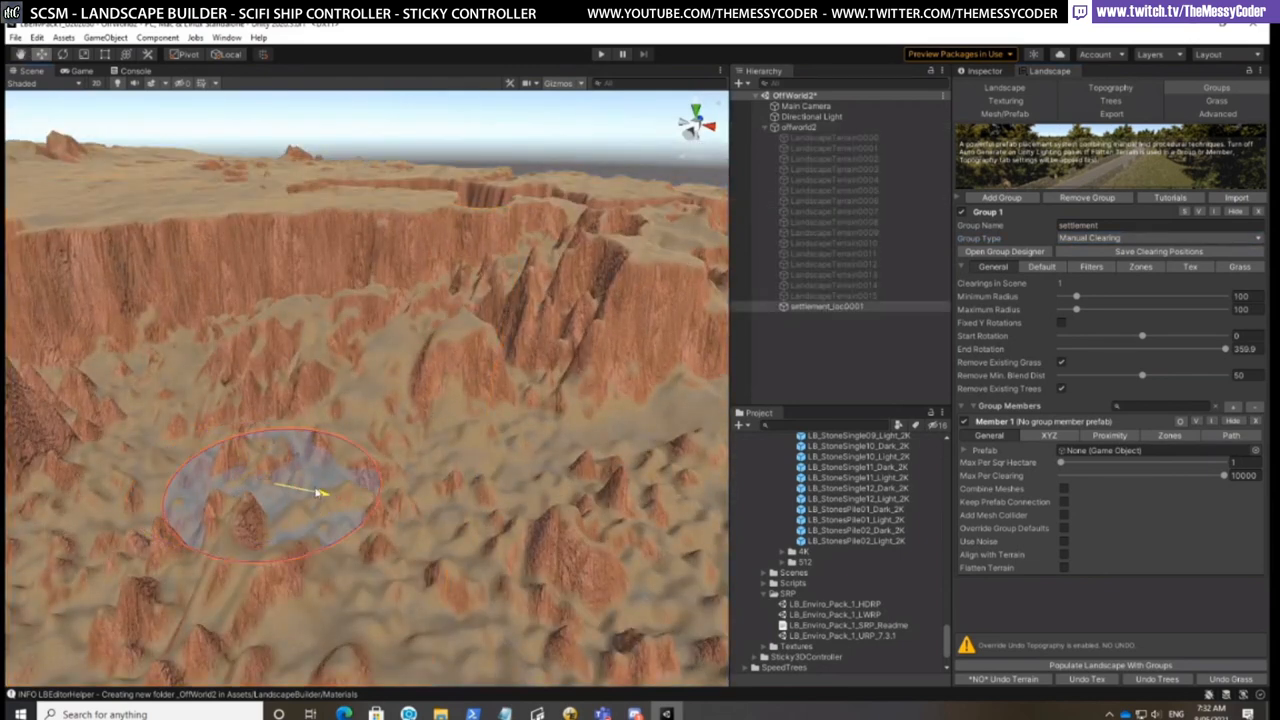
Scale the settlement clearing up to a radius of about 204.55 and move it slightly closer to the canyon wall
{"action": "left_click", "coordinate": [85, 55]}
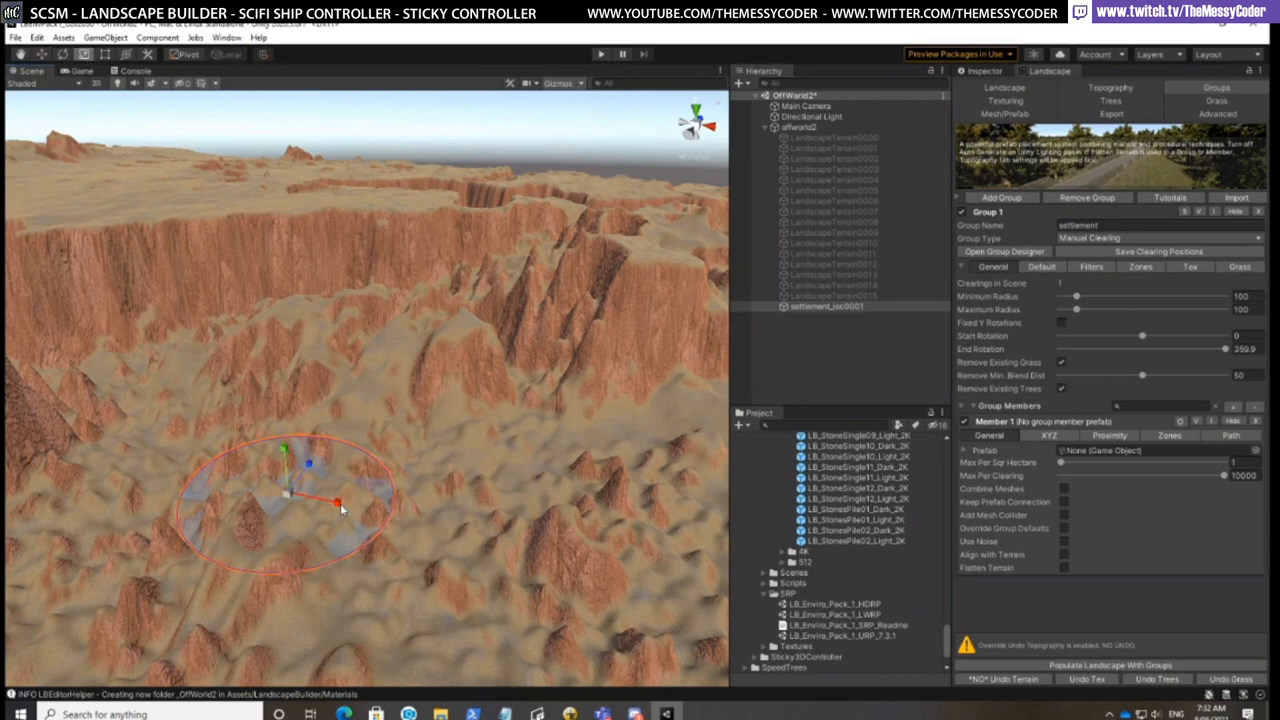
{"action": "left_click_drag", "start_coordinate": [340, 503], "coordinate": [391, 514]}
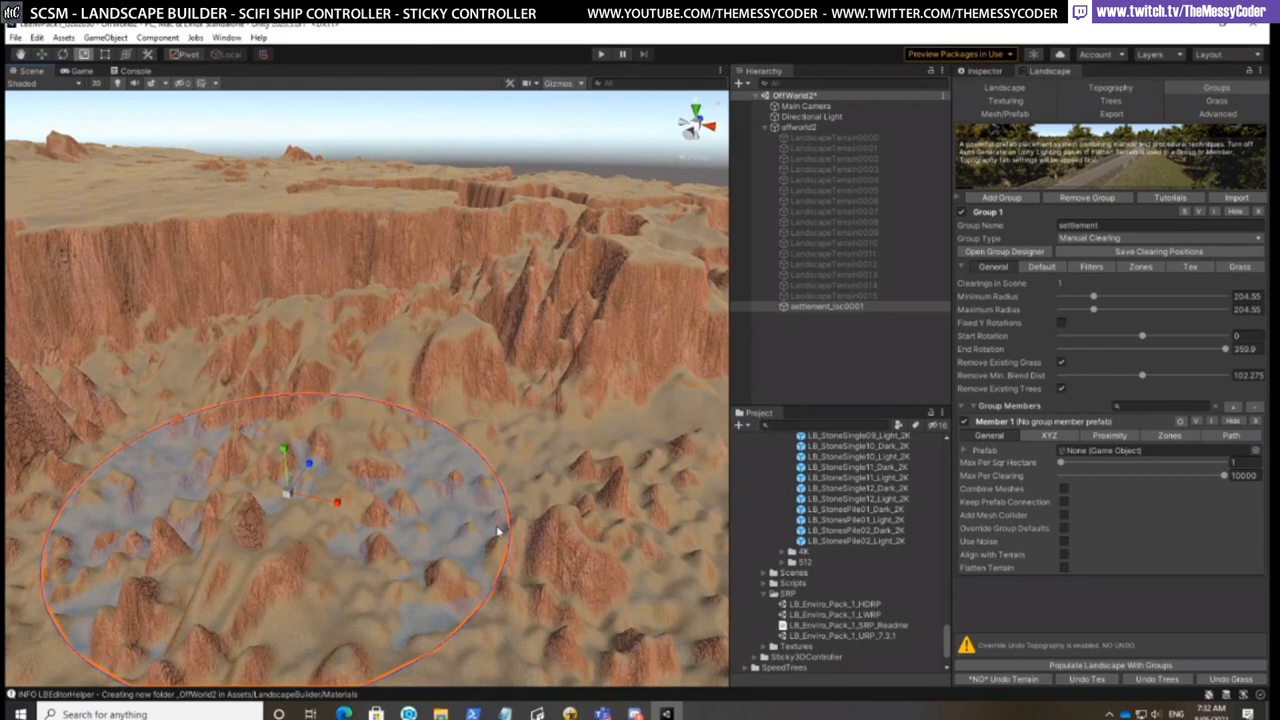
{"action": "left_click", "coordinate": [41, 54]}
{"action": "left_click_drag", "start_coordinate": [296, 508], "coordinate": [318, 490]}
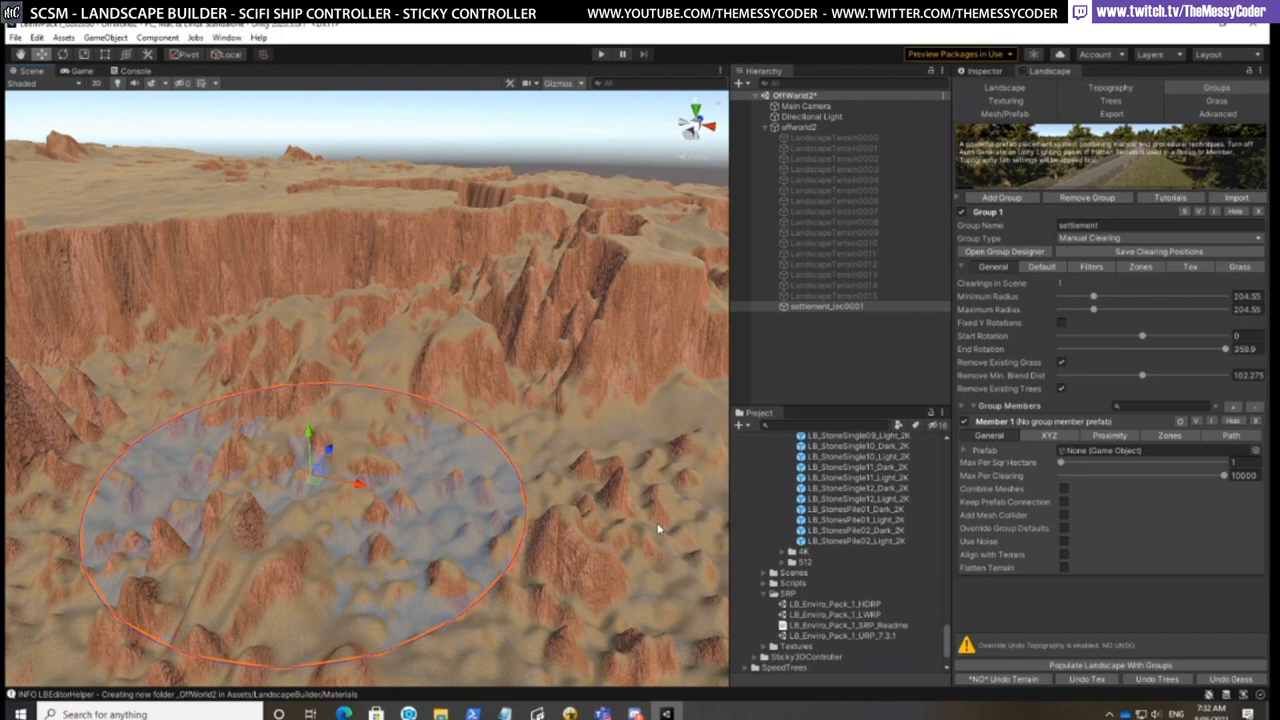
Enable Flatten Terrain in the group's default settings with a blend rate of about 0.296, and populate the landscape with groups
{"action": "left_click", "coordinate": [1039, 267]}
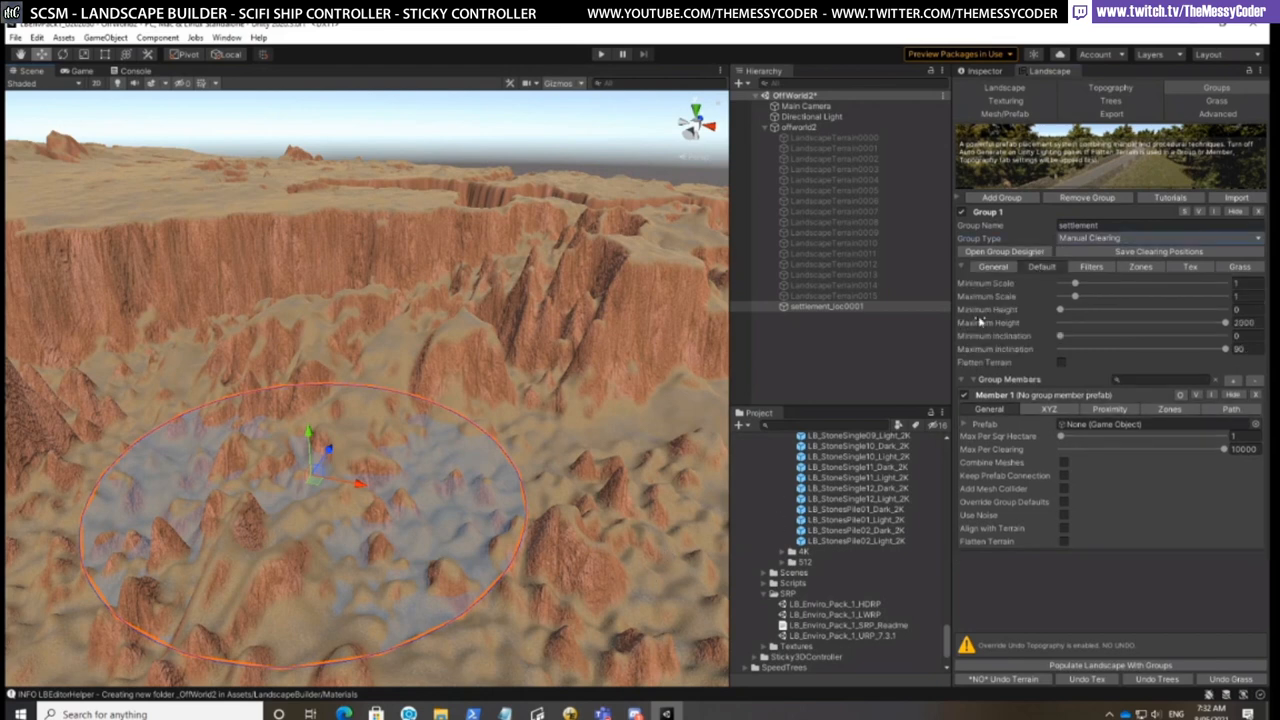
{"action": "left_click", "coordinate": [1062, 362]}
{"action": "middle_click_drag", "start_coordinate": [516, 449], "coordinate": [526, 446]}
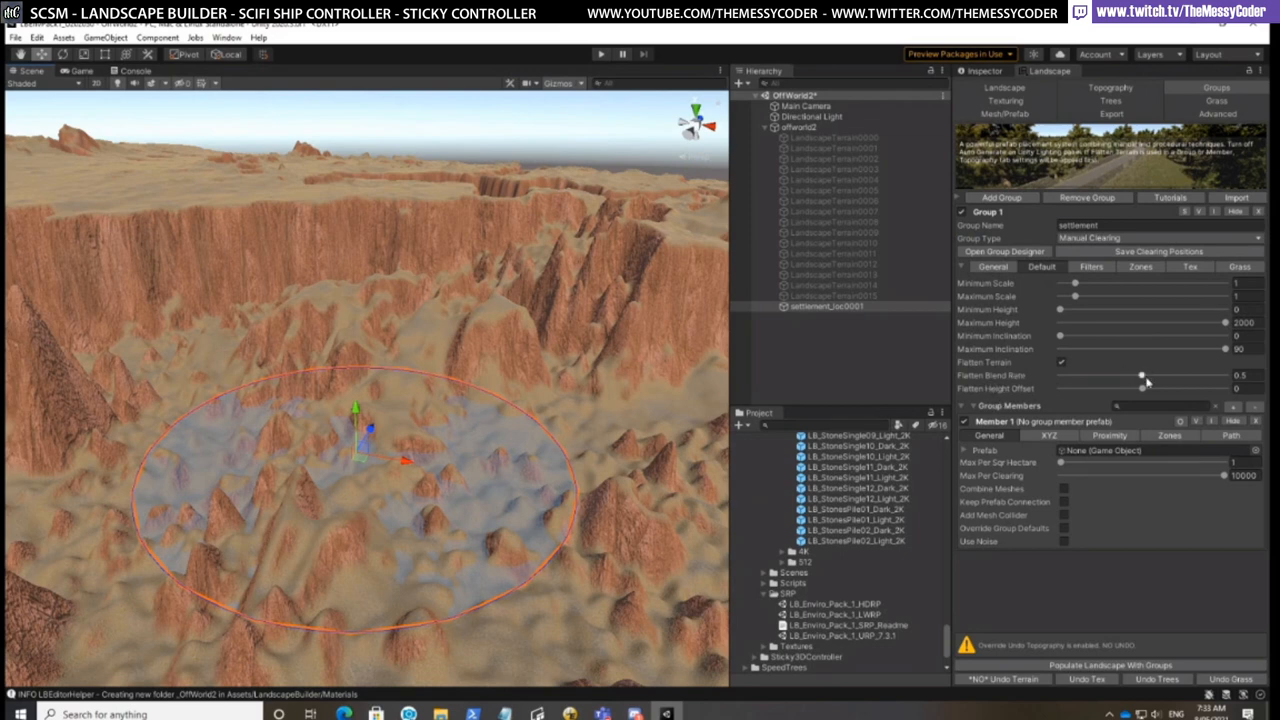
{"action": "left_click_drag", "start_coordinate": [1144, 375], "coordinate": [1110, 379]}
{"action": "left_click", "coordinate": [1112, 665]}
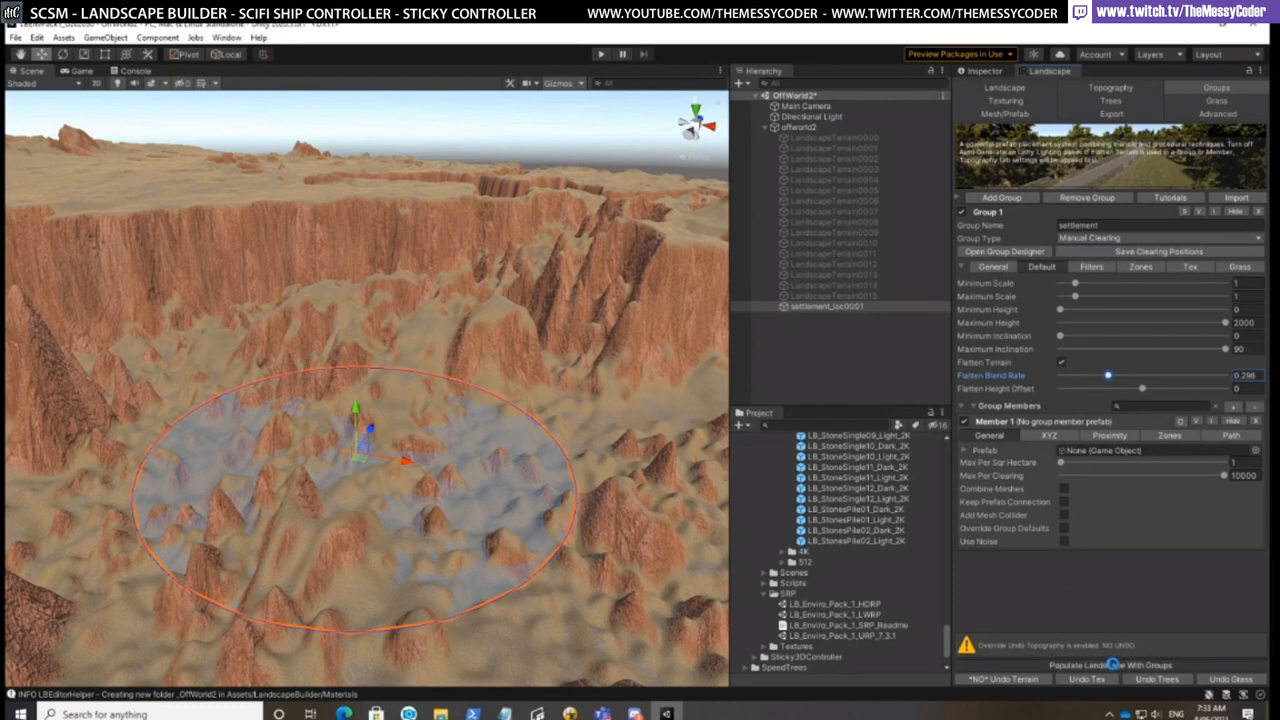
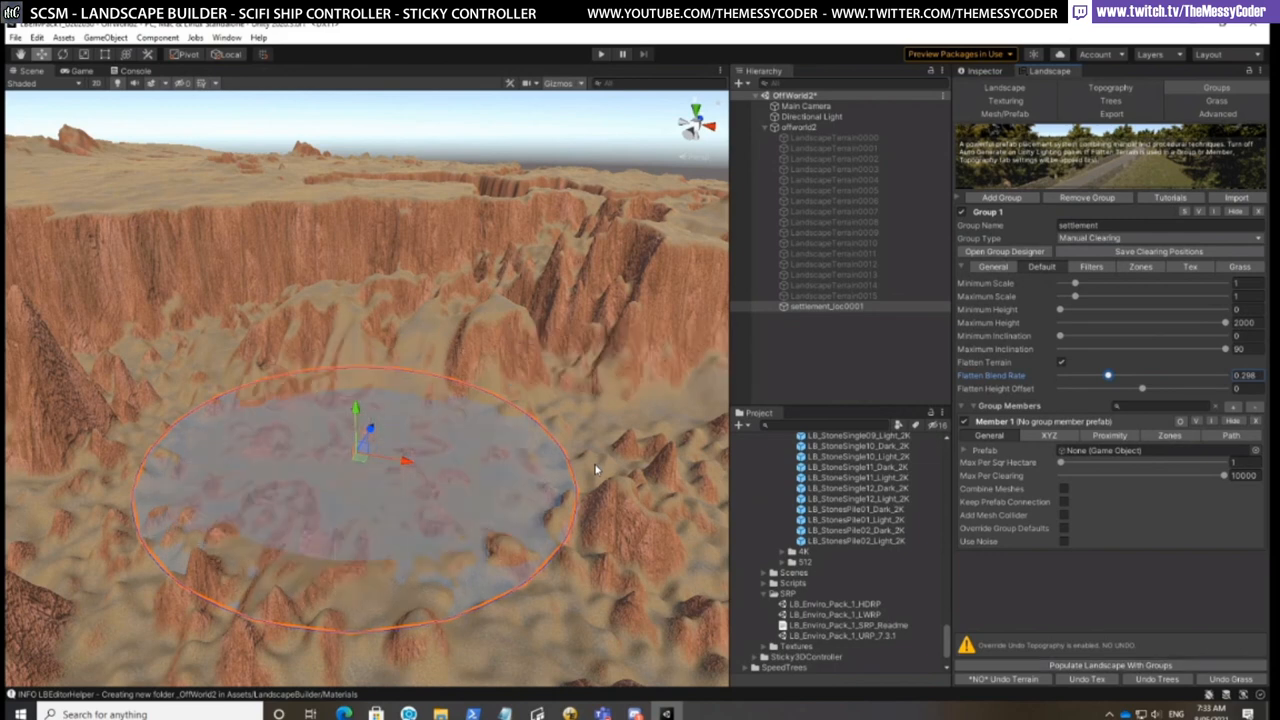
Unselect the settlement clearing position and save the group's clearing positions
{"action": "right_click", "coordinate": [604, 461]}
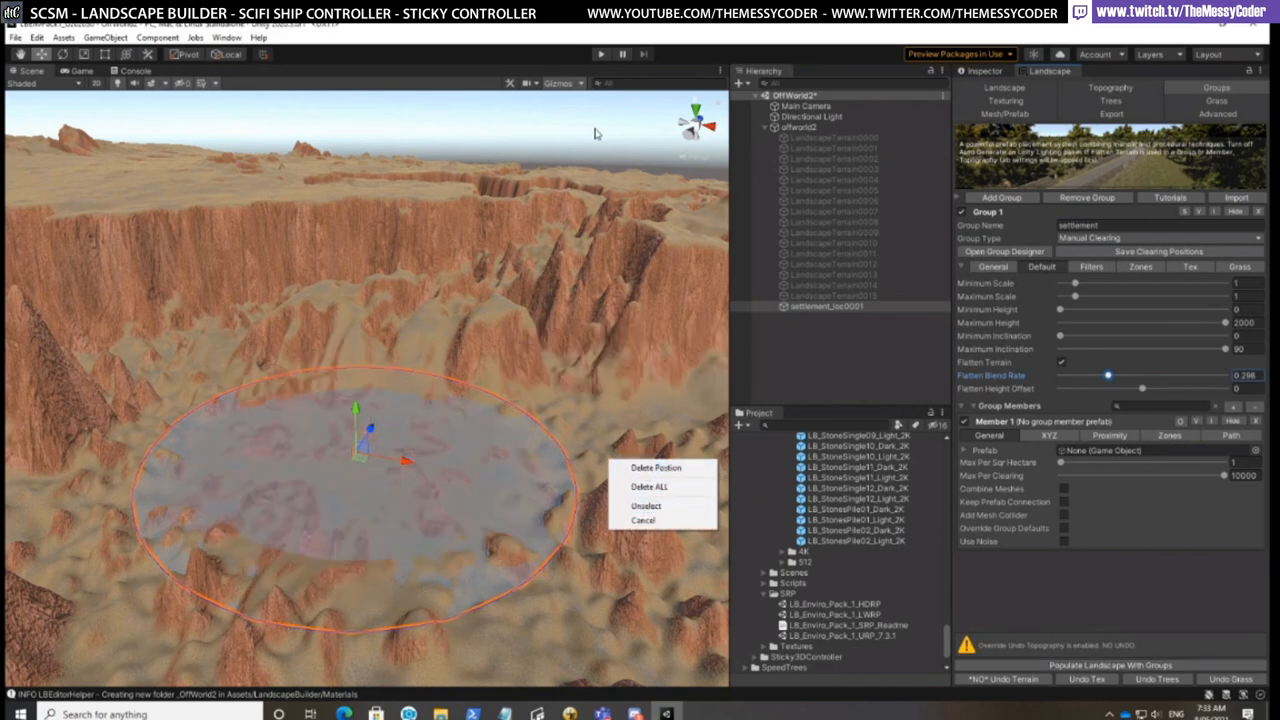
{"action": "left_click", "coordinate": [516, 63]}
{"action": "scroll", "coordinate": [515, 392], "scroll_direction": "up", "scroll_amount": 6}
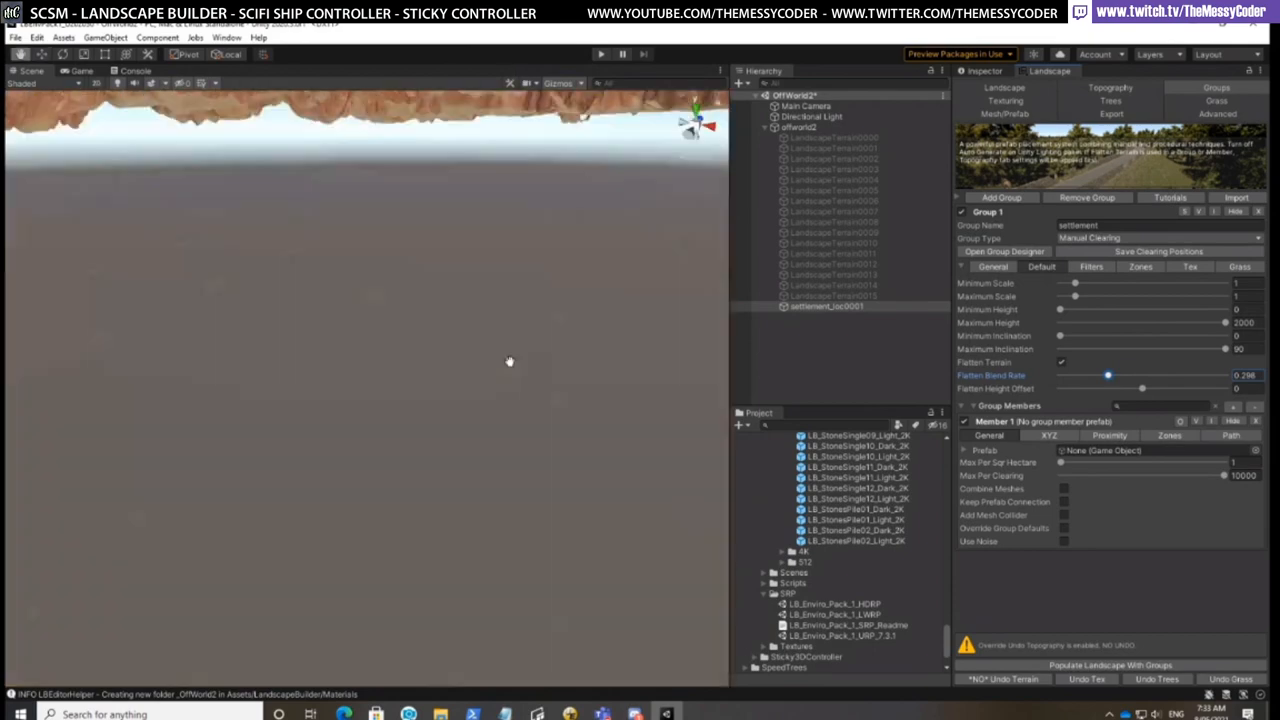
{"action": "scroll", "coordinate": [507, 367], "scroll_direction": "down", "scroll_amount": 3}
{"action": "scroll", "coordinate": [504, 380], "scroll_direction": "down", "scroll_amount": 4}
{"action": "right_click", "coordinate": [518, 385]}
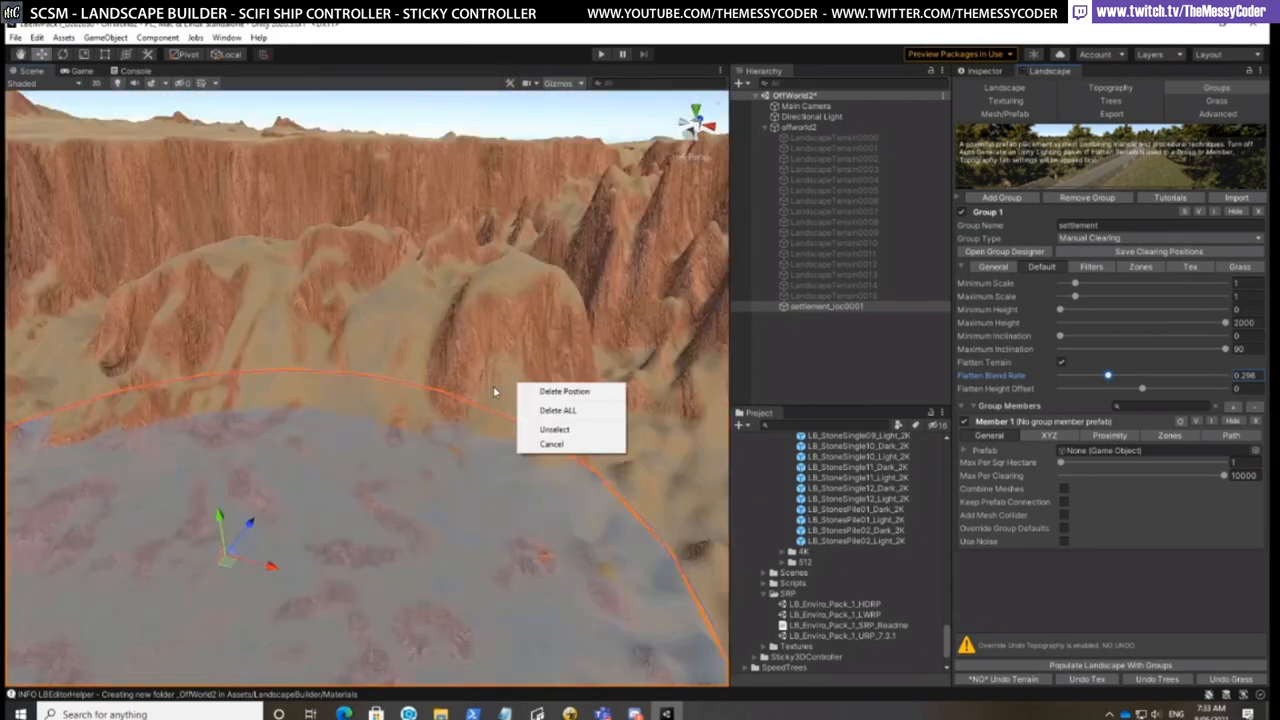
{"action": "left_click", "coordinate": [556, 429]}
{"action": "right_click", "coordinate": [565, 424]}
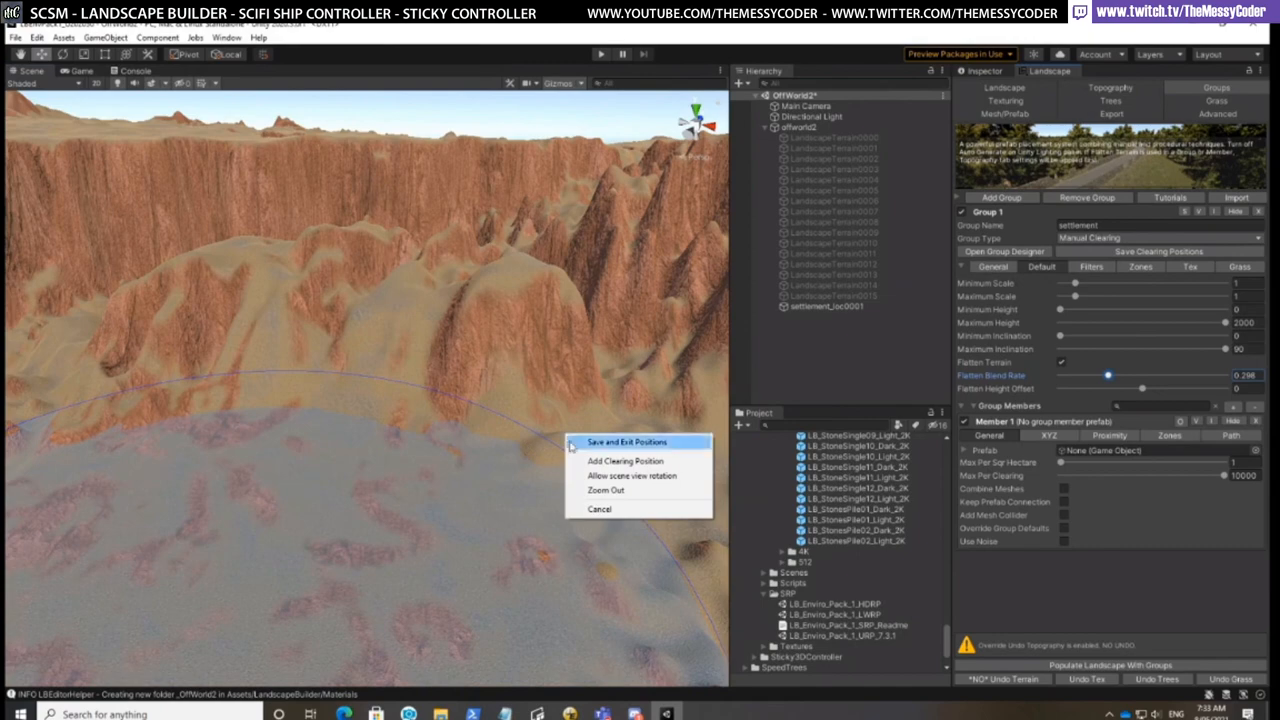
{"action": "left_click", "coordinate": [540, 58]}
{"action": "scroll", "coordinate": [574, 310], "scroll_direction": "down", "scroll_amount": 5}
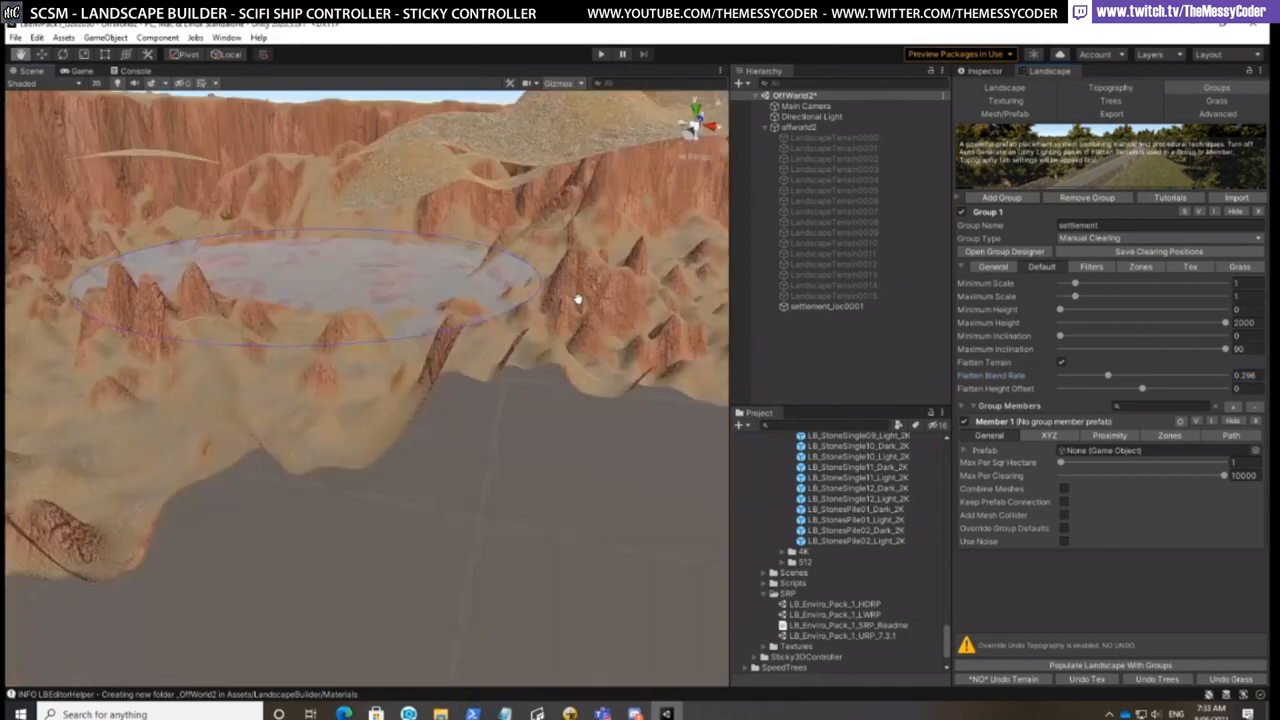
{"action": "scroll", "coordinate": [580, 306], "scroll_direction": "down", "scroll_amount": 4}
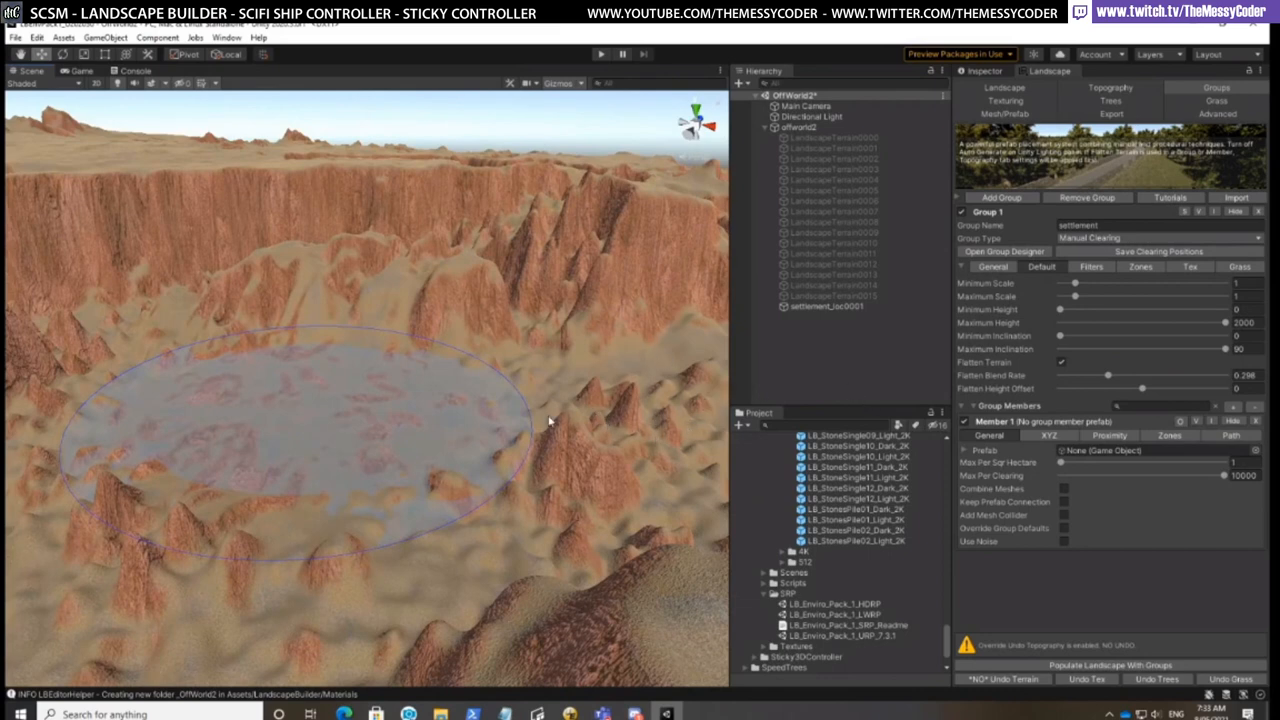
{"action": "left_click", "coordinate": [1159, 251]}
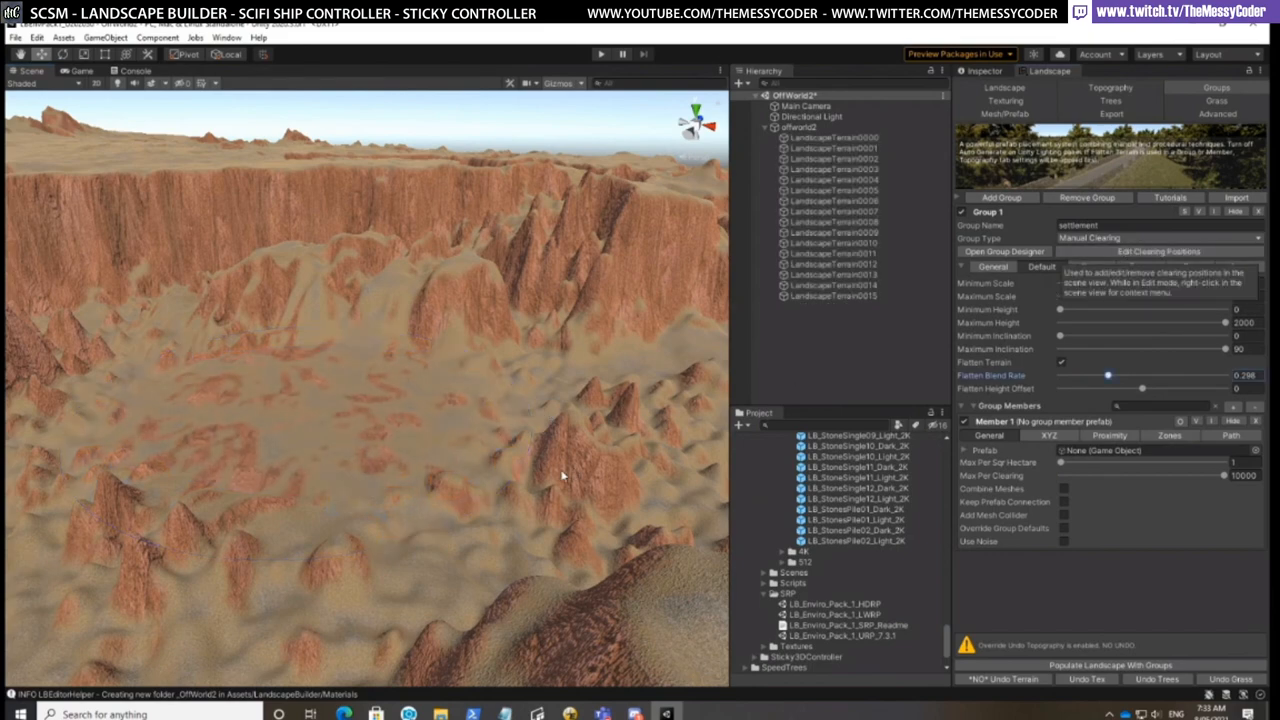
Collapse the settlement group's default settings and delete its empty group member
{"action": "right_click_drag", "start_coordinate": [550, 475], "coordinate": [520, 511]}
{"action": "scroll", "coordinate": [380, 482], "scroll_direction": "up", "scroll_amount": 3}
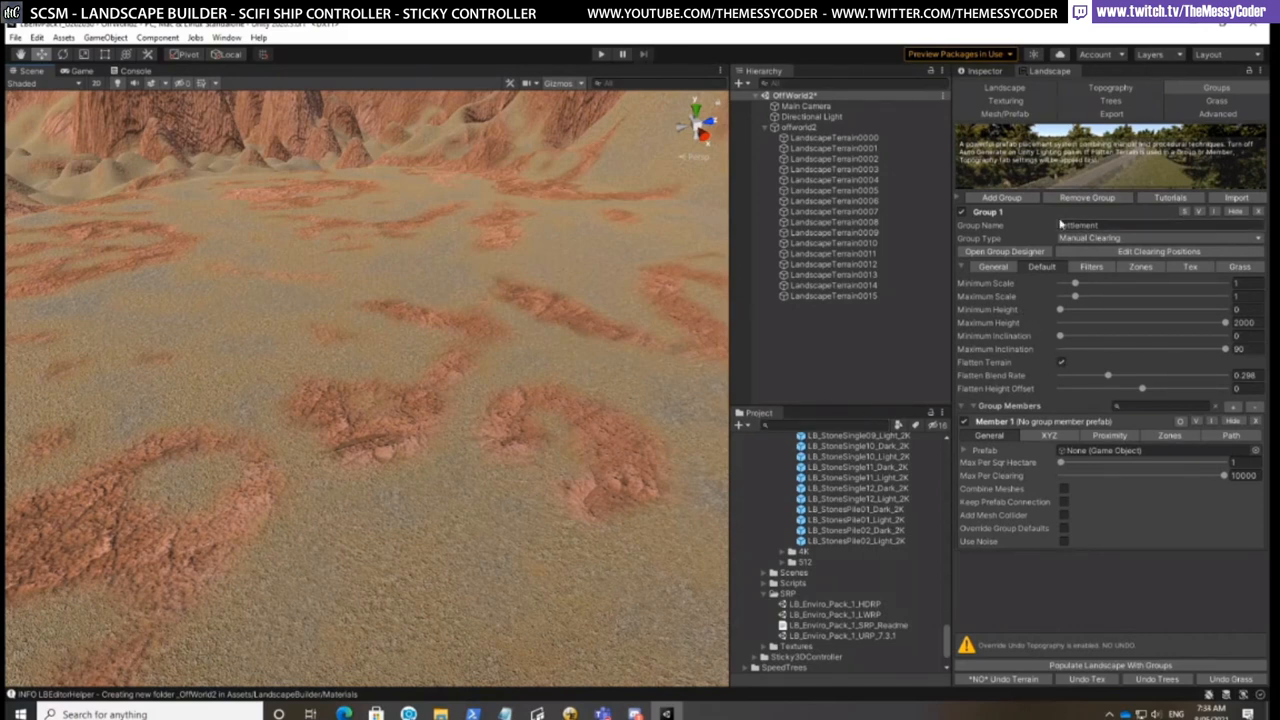
{"action": "left_click", "coordinate": [964, 268]}
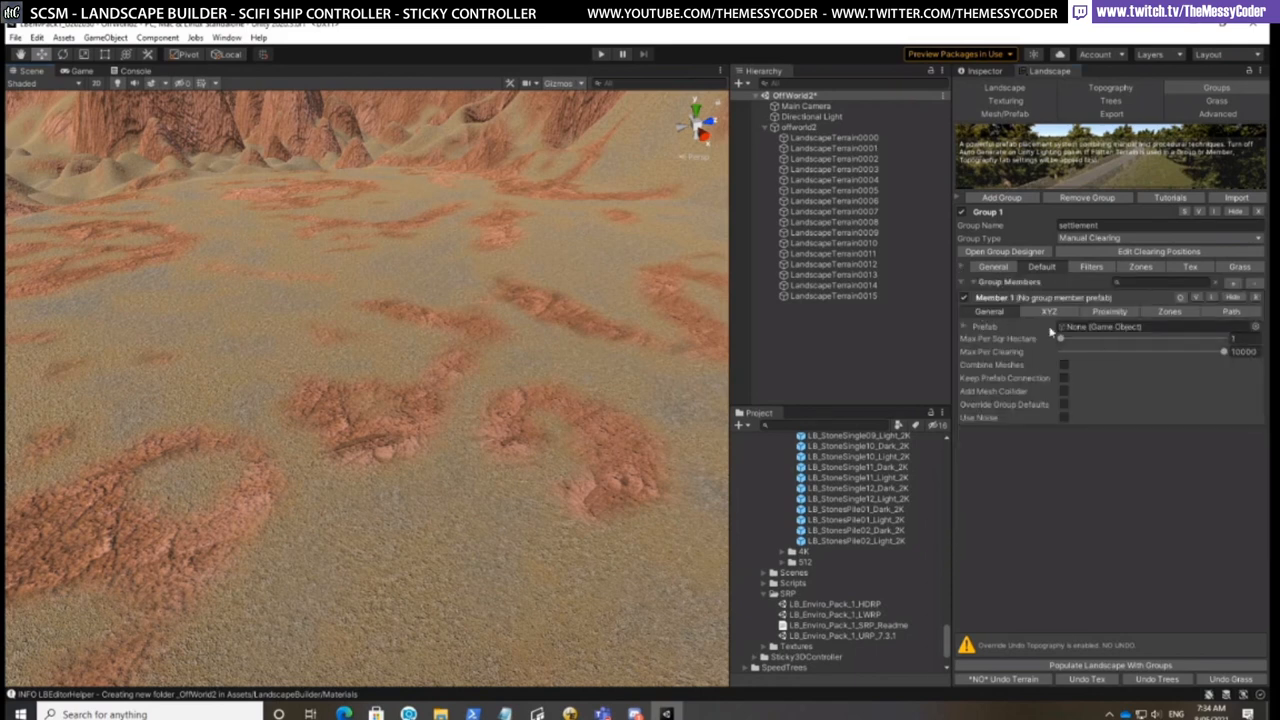
{"action": "left_click", "coordinate": [1256, 298]}
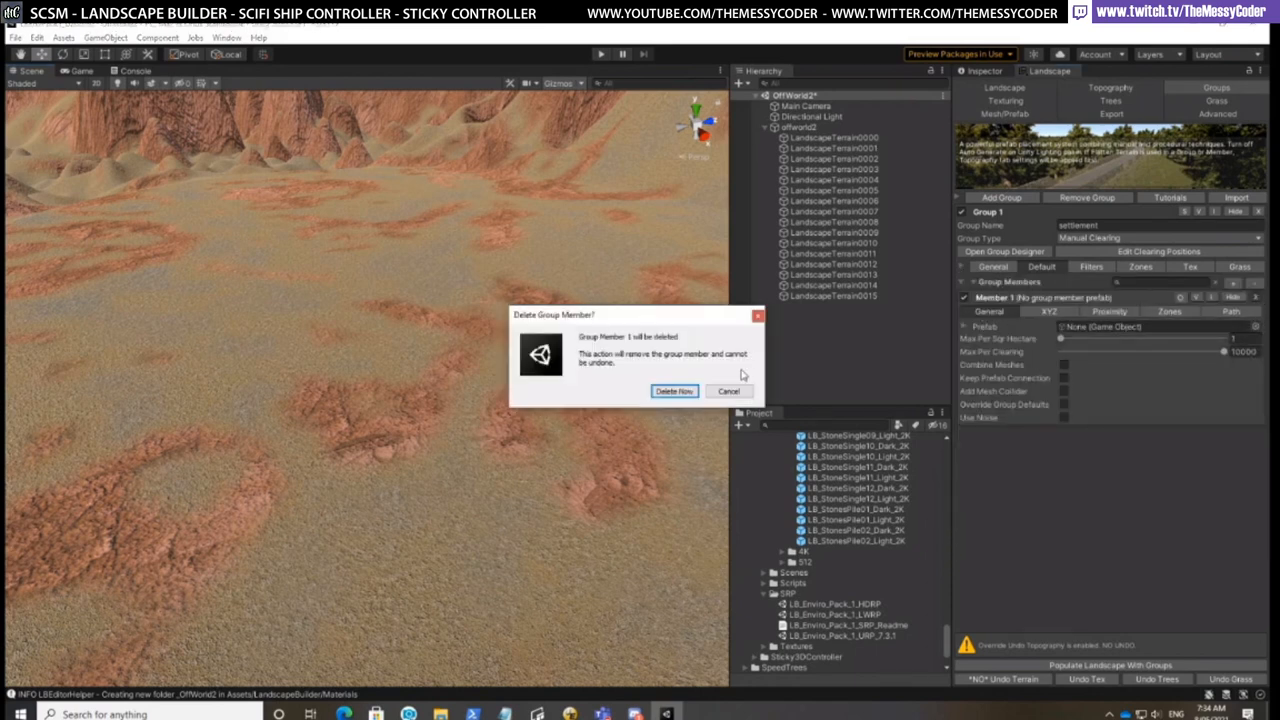
{"action": "left_click", "coordinate": [673, 391]}
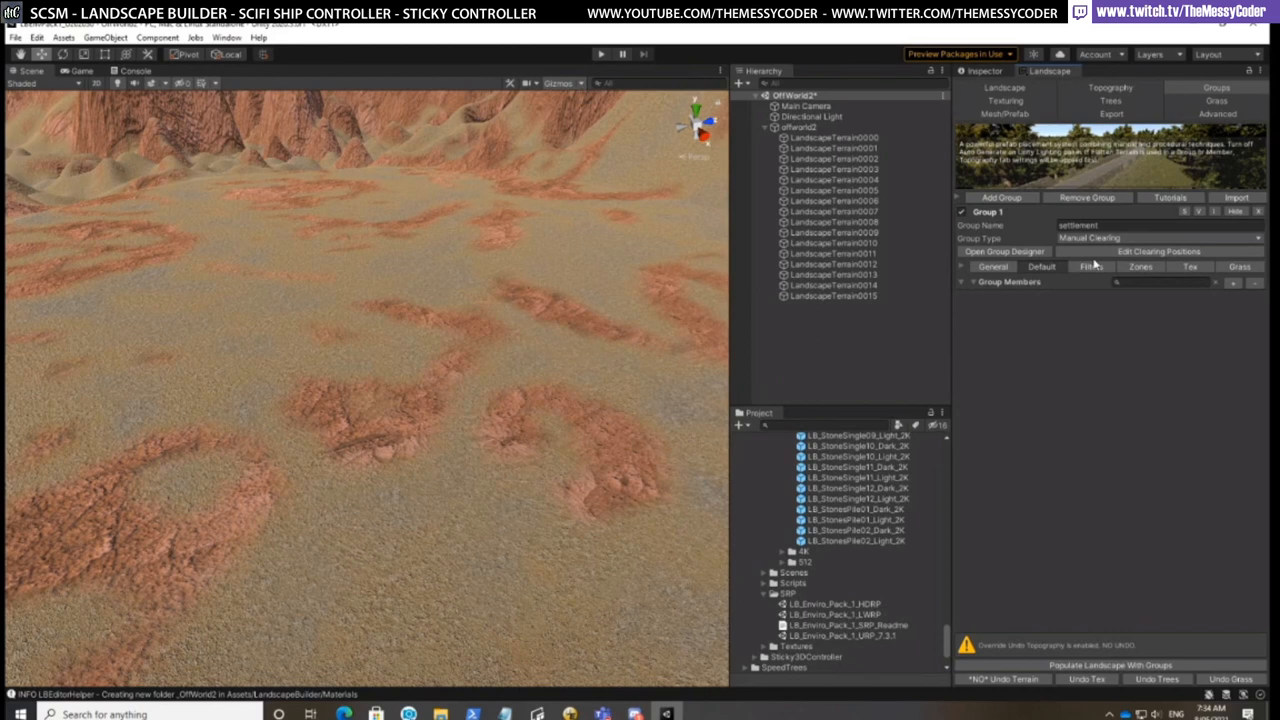
Open the Group Designer for the settlement group and expand the RTS_Scifi_game_assets folder down to its structure prefabs
{"action": "left_click", "coordinate": [1004, 251]}
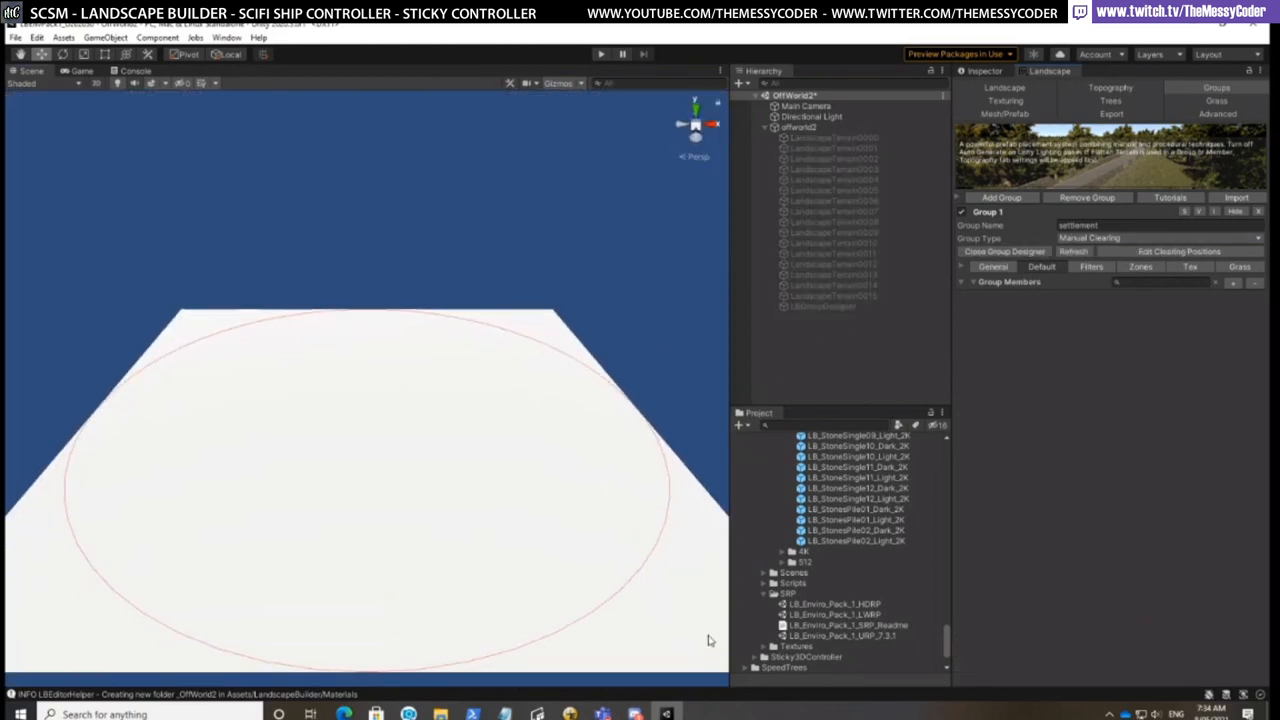
{"action": "mouse_move", "coordinate": [945, 627]}
{"action": "left_mouse_down"}
{"action": "mouse_move", "coordinate": [960, 439]}
{"action": "mouse_move", "coordinate": [958, 652]}
{"action": "mouse_move", "coordinate": [960, 454]}
{"action": "left_mouse_up"}
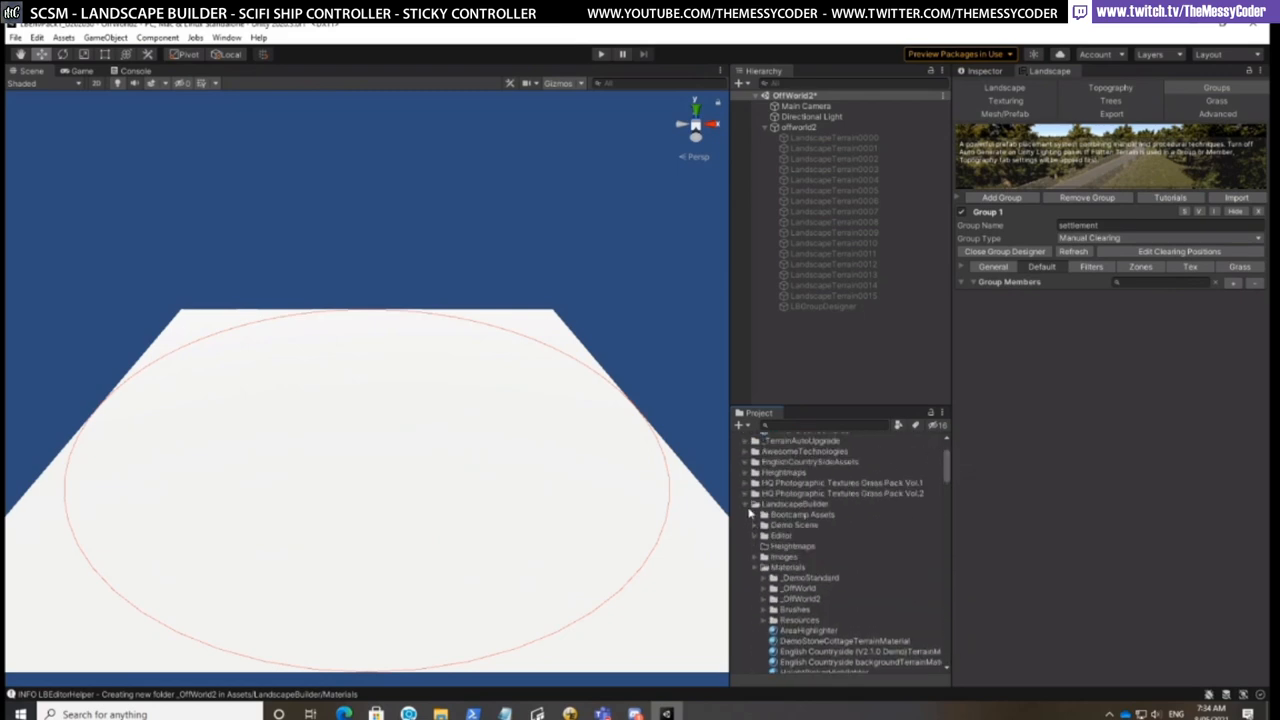
{"action": "left_click", "coordinate": [746, 505]}
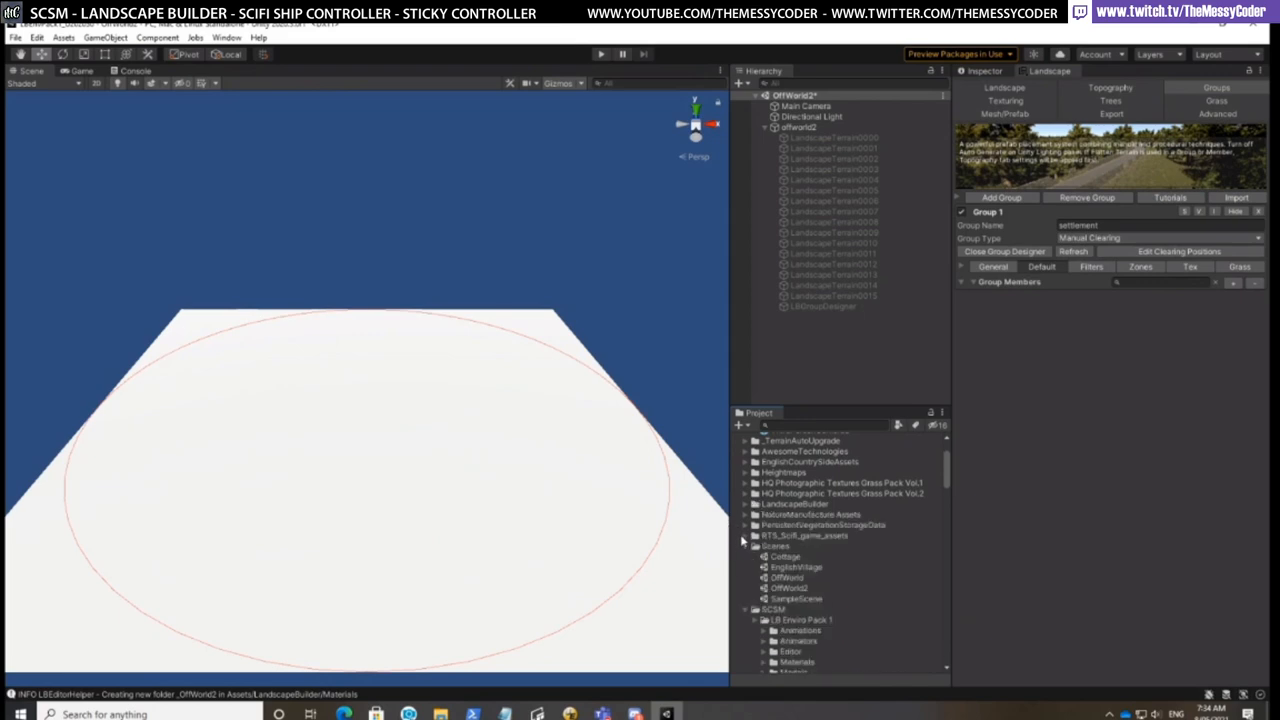
{"action": "left_click", "coordinate": [746, 537]}
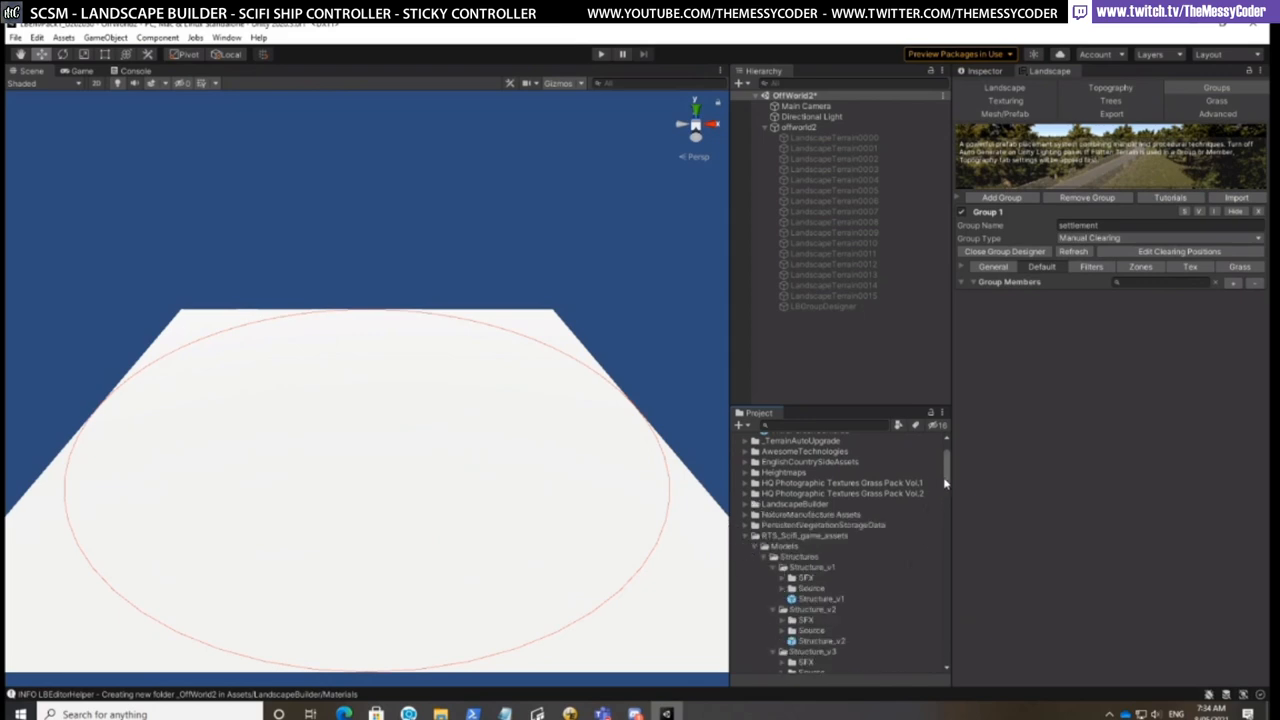
{"action": "left_click_drag", "start_coordinate": [946, 483], "coordinate": [948, 495]}
Place Structure_v3_2, Structure_v3_1 and Structure_v1 inside the clearing circle, shifting Structure_v3_2 slightly toward the centre
{"action": "left_click_drag", "start_coordinate": [847, 566], "coordinate": [296, 500]}
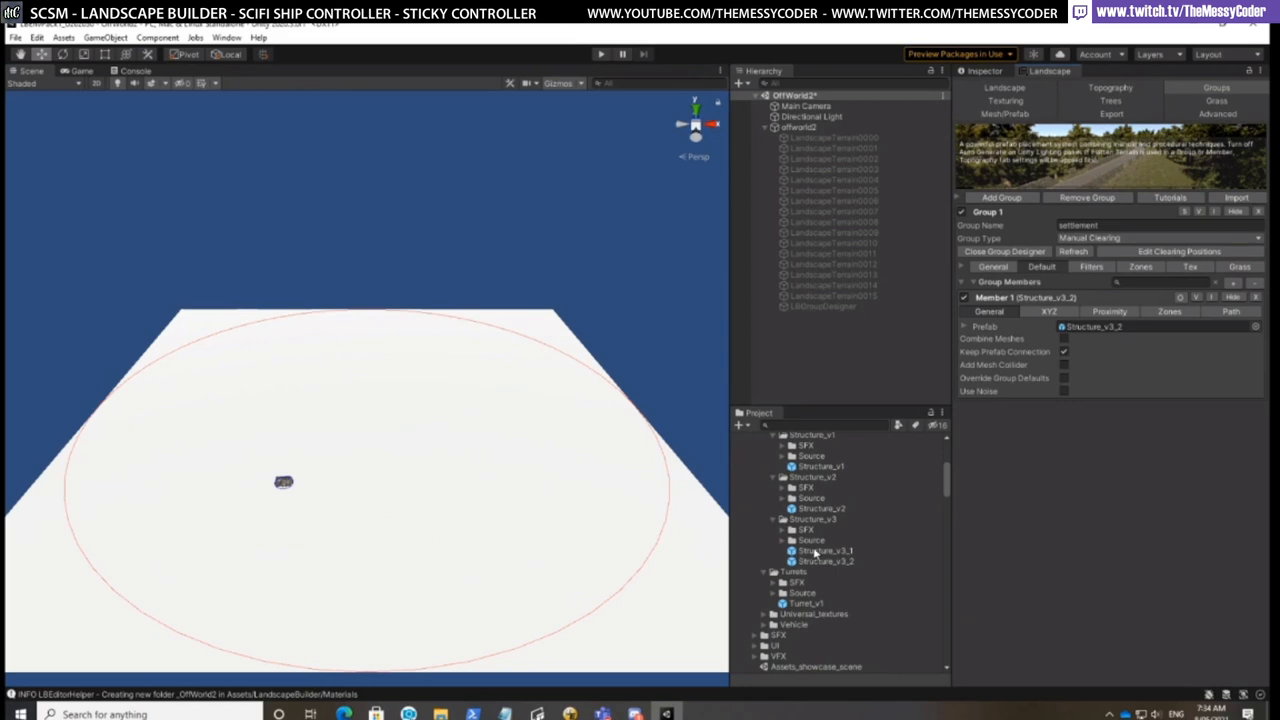
{"action": "left_click_drag", "start_coordinate": [824, 552], "coordinate": [365, 451]}
{"action": "left_click", "coordinate": [285, 483]}
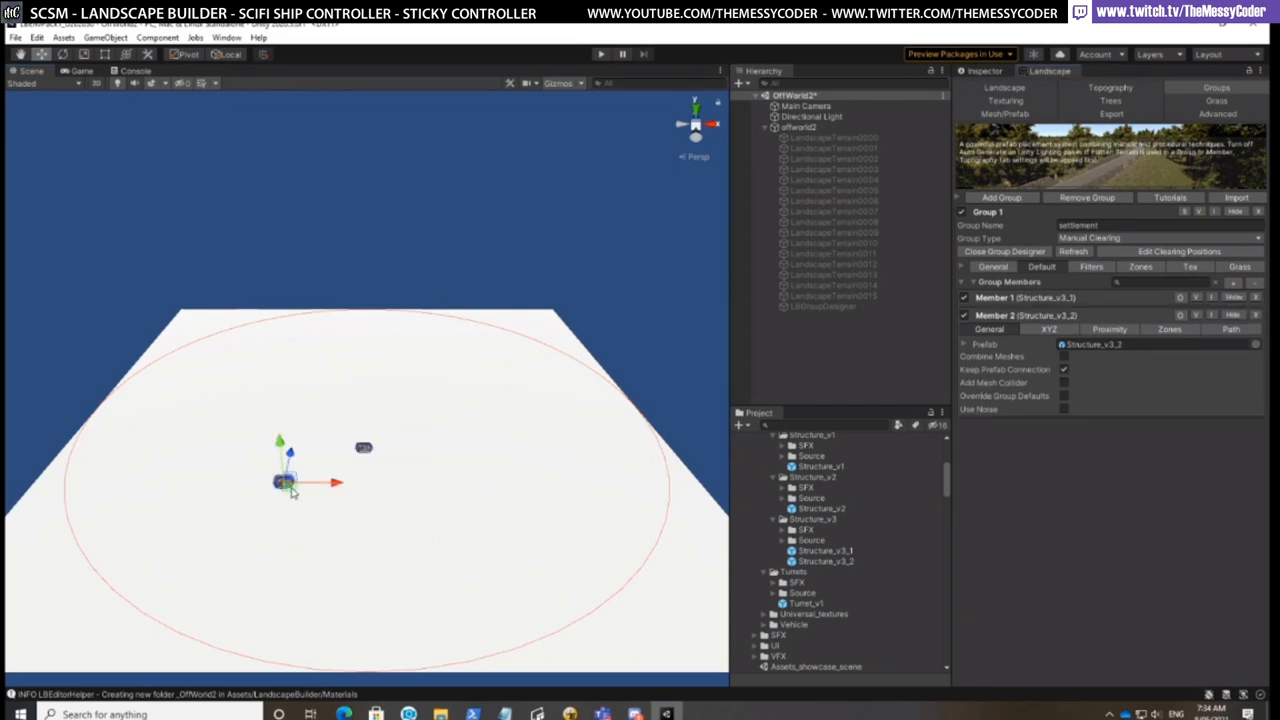
{"action": "left_click_drag", "start_coordinate": [287, 488], "coordinate": [296, 477]}
{"action": "left_click_drag", "start_coordinate": [822, 467], "coordinate": [324, 429]}
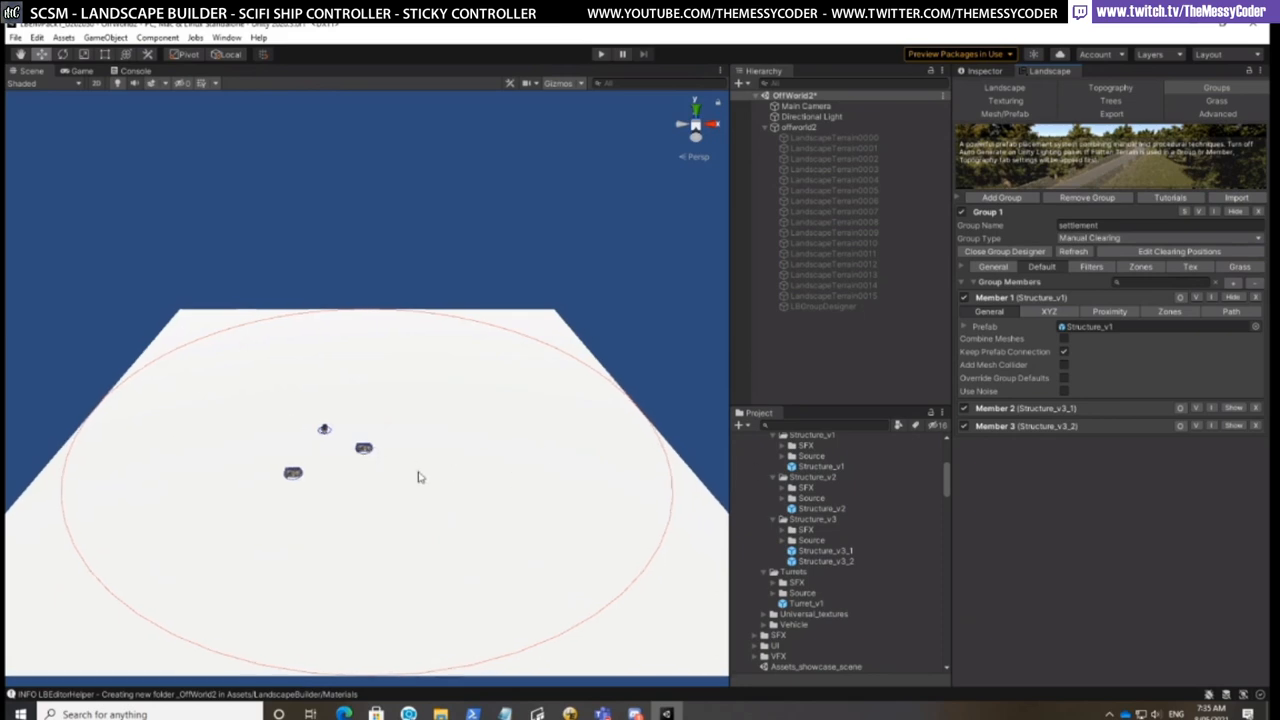
Zoom in on the Structure_v3_1 building to inspect it up close, and zoom back out to the whole clearing
{"action": "left_click", "coordinate": [363, 452]}
{"action": "right_click", "coordinate": [363, 453]}
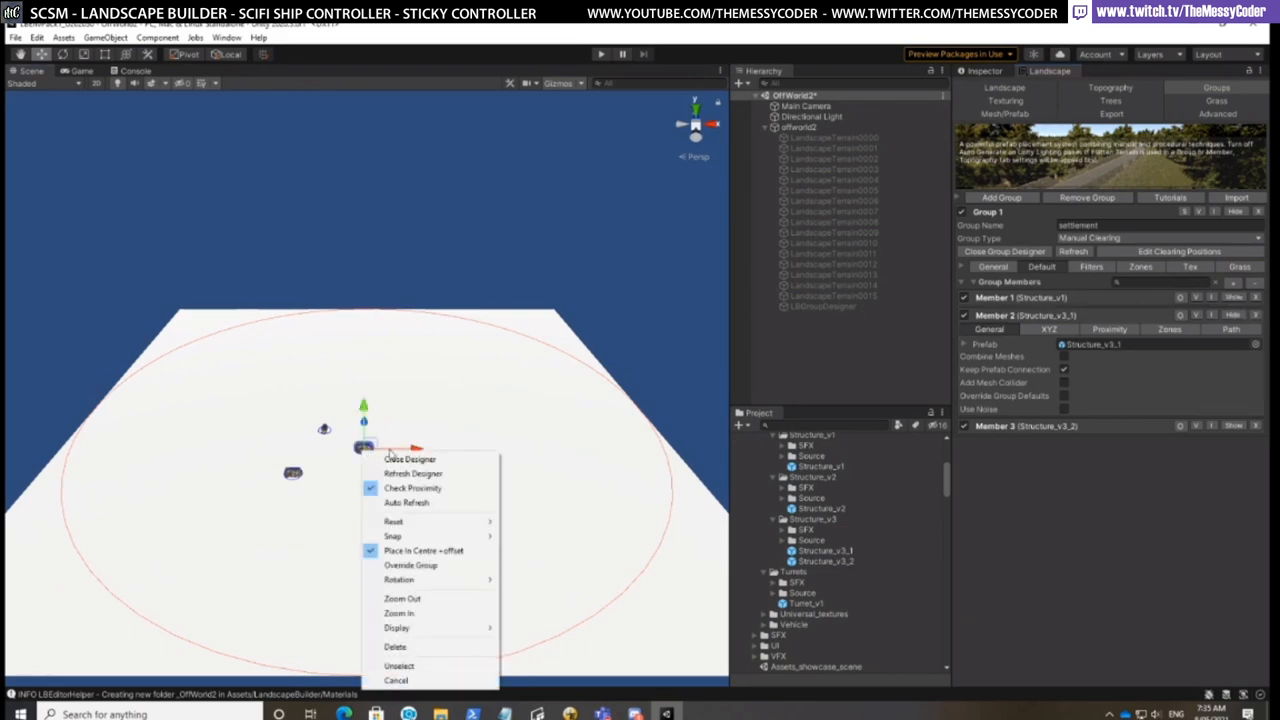
{"action": "left_click", "coordinate": [420, 612]}
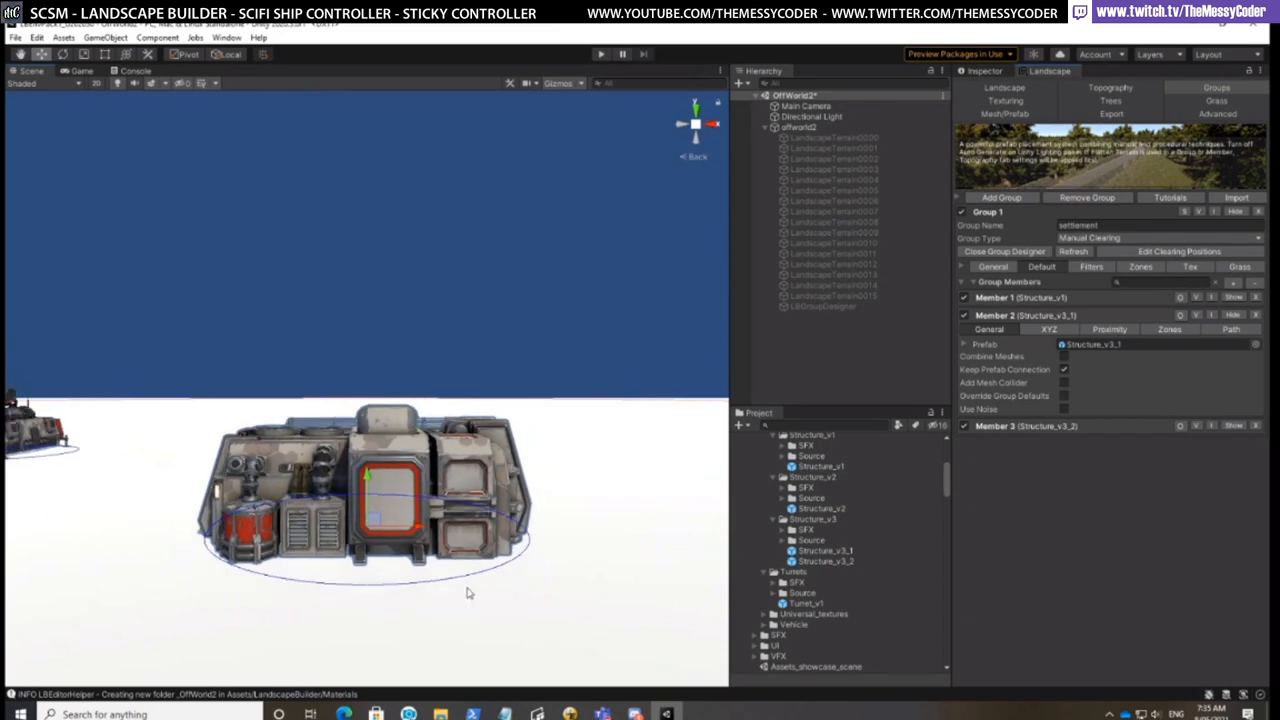
{"action": "right_click", "coordinate": [513, 585]}
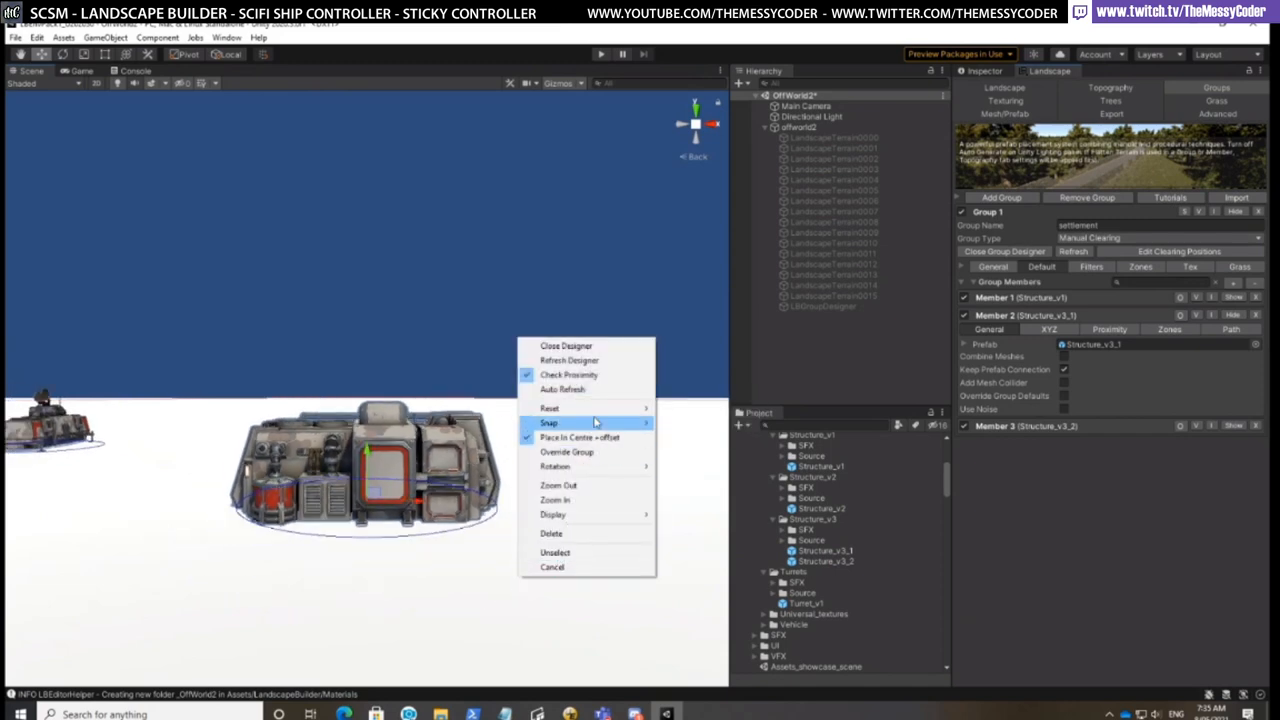
{"action": "left_click", "coordinate": [558, 486]}
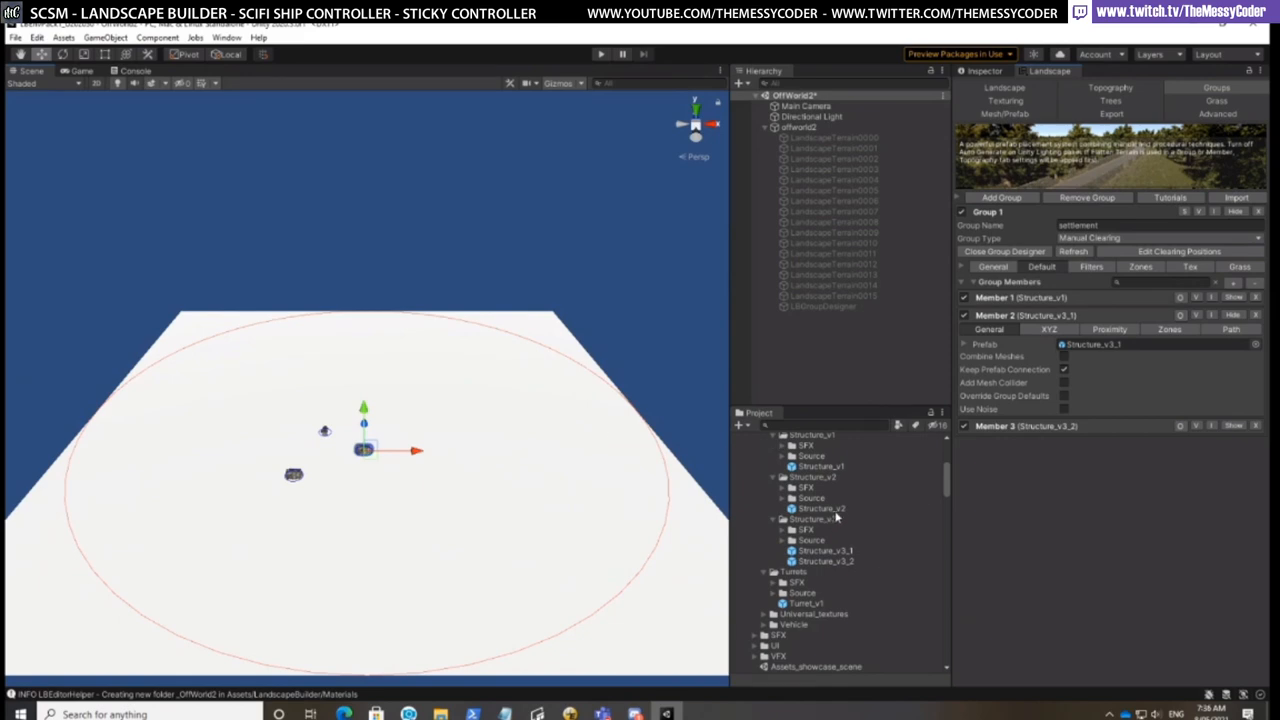
Place another Structure_v3_2 east of the existing buildings and a Structure_v2 in front of them
{"action": "left_click", "coordinate": [422, 506]}
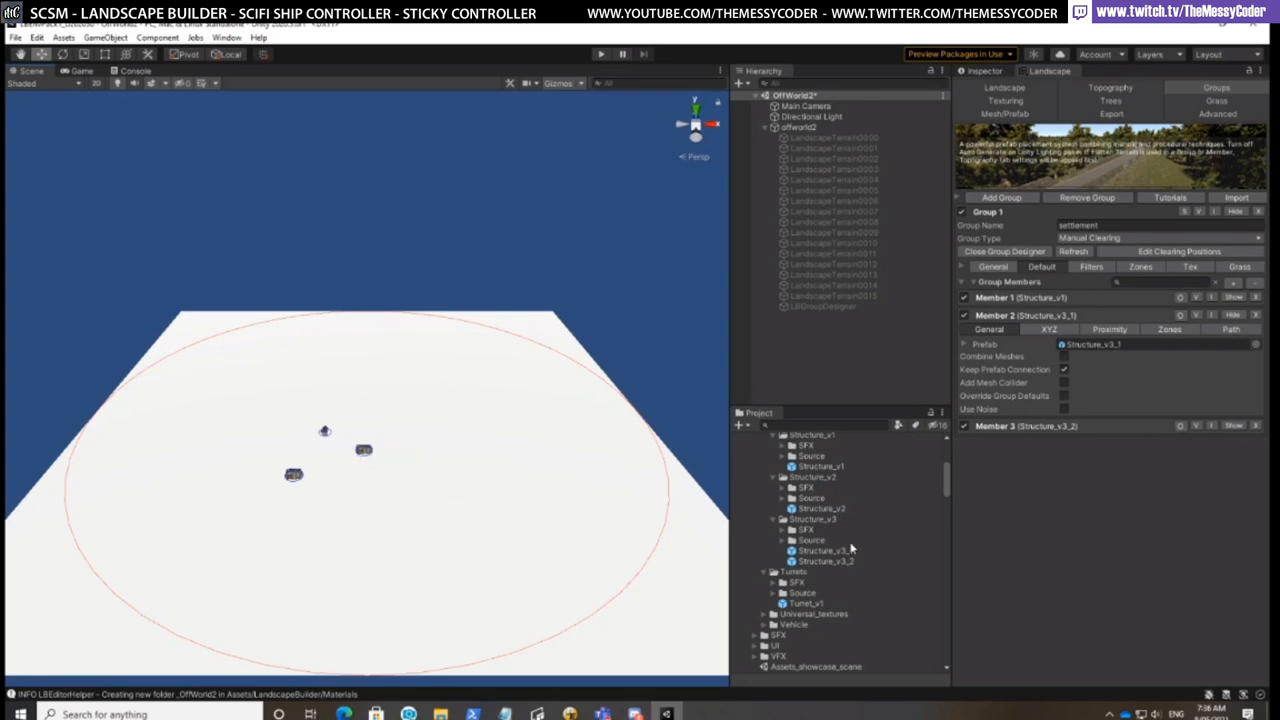
{"action": "left_click_drag", "start_coordinate": [838, 567], "coordinate": [470, 458]}
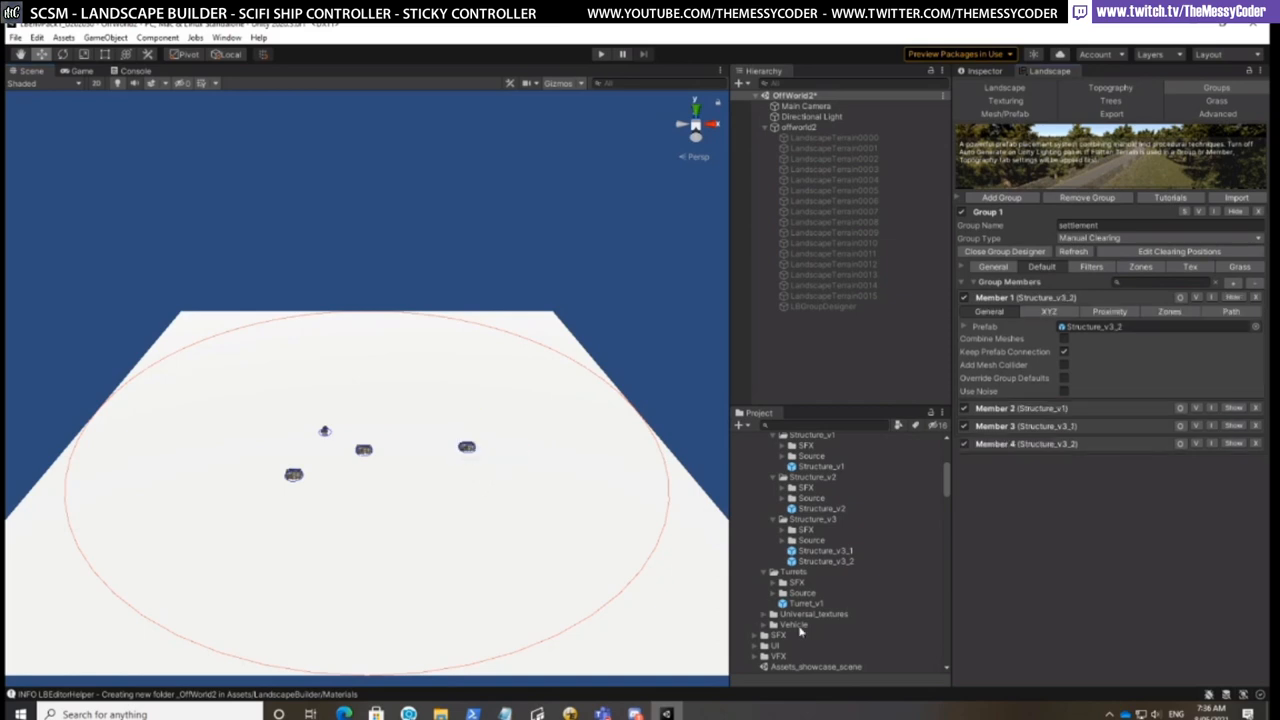
{"action": "left_click_drag", "start_coordinate": [838, 510], "coordinate": [385, 528]}
Snap the Structure_v2 model to the ground in the designer and unselect it
{"action": "right_click", "coordinate": [385, 528]}
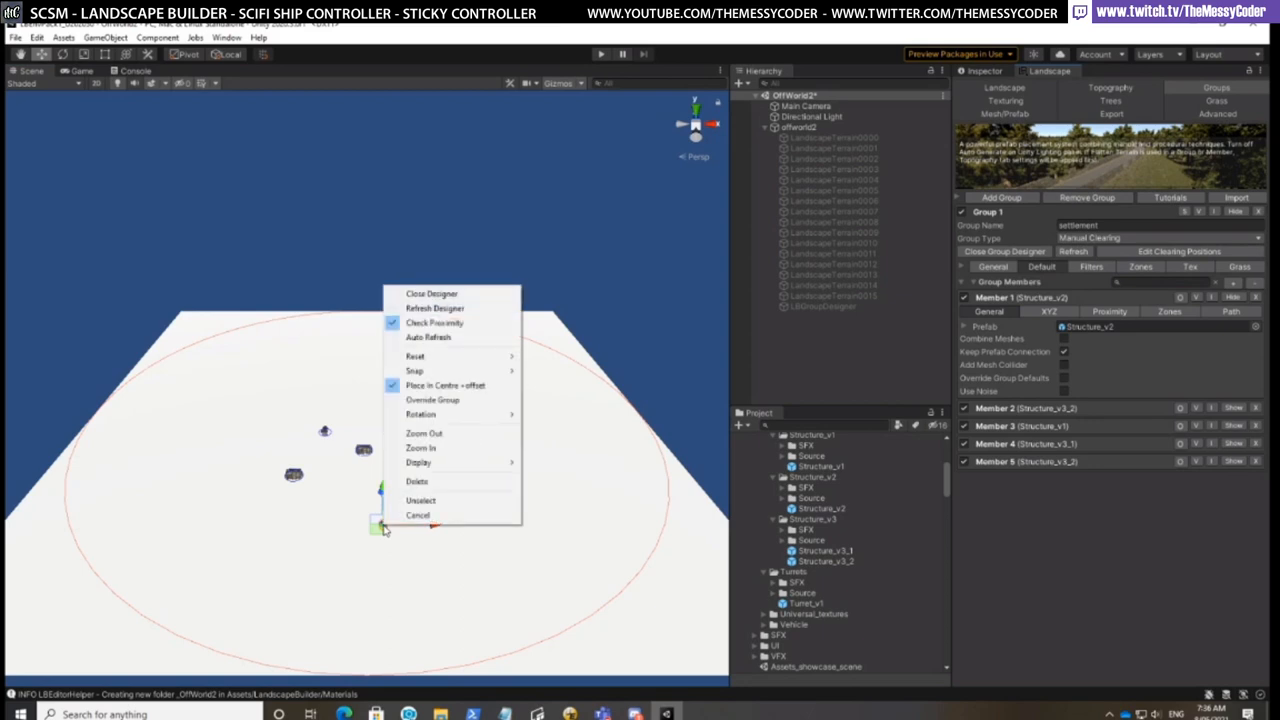
{"action": "left_click", "coordinate": [432, 448]}
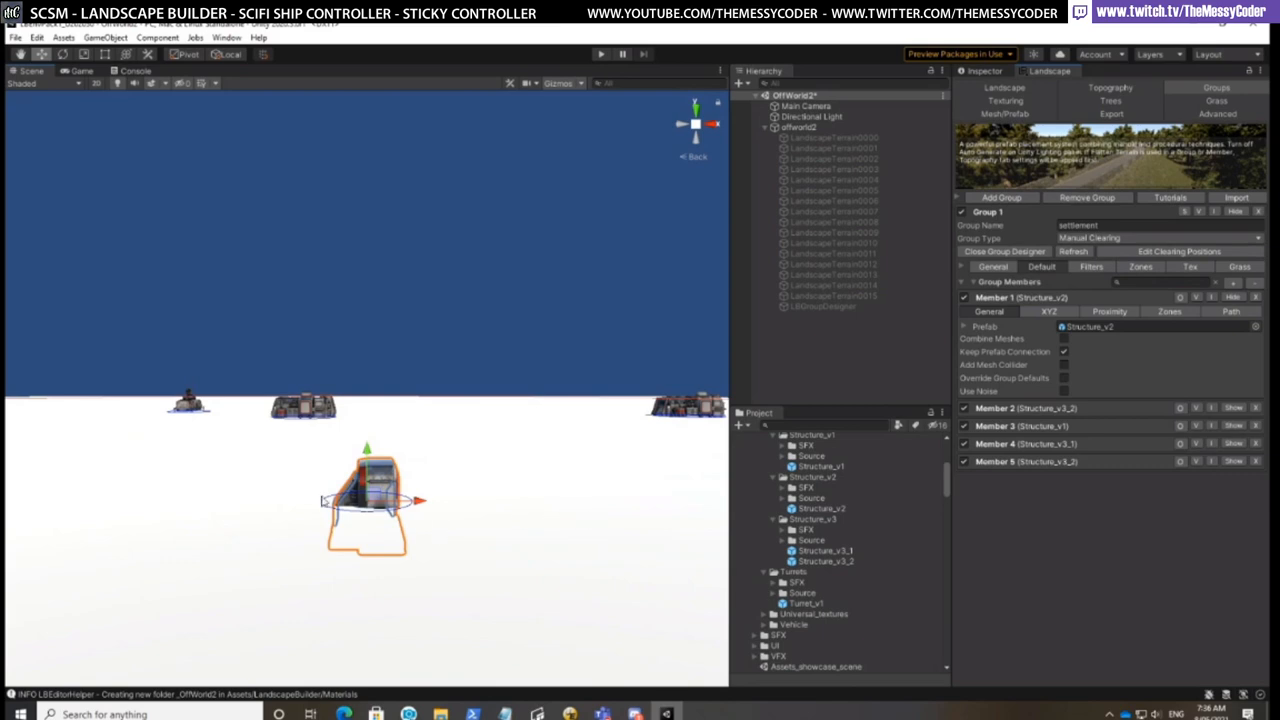
{"action": "right_click", "coordinate": [375, 488]}
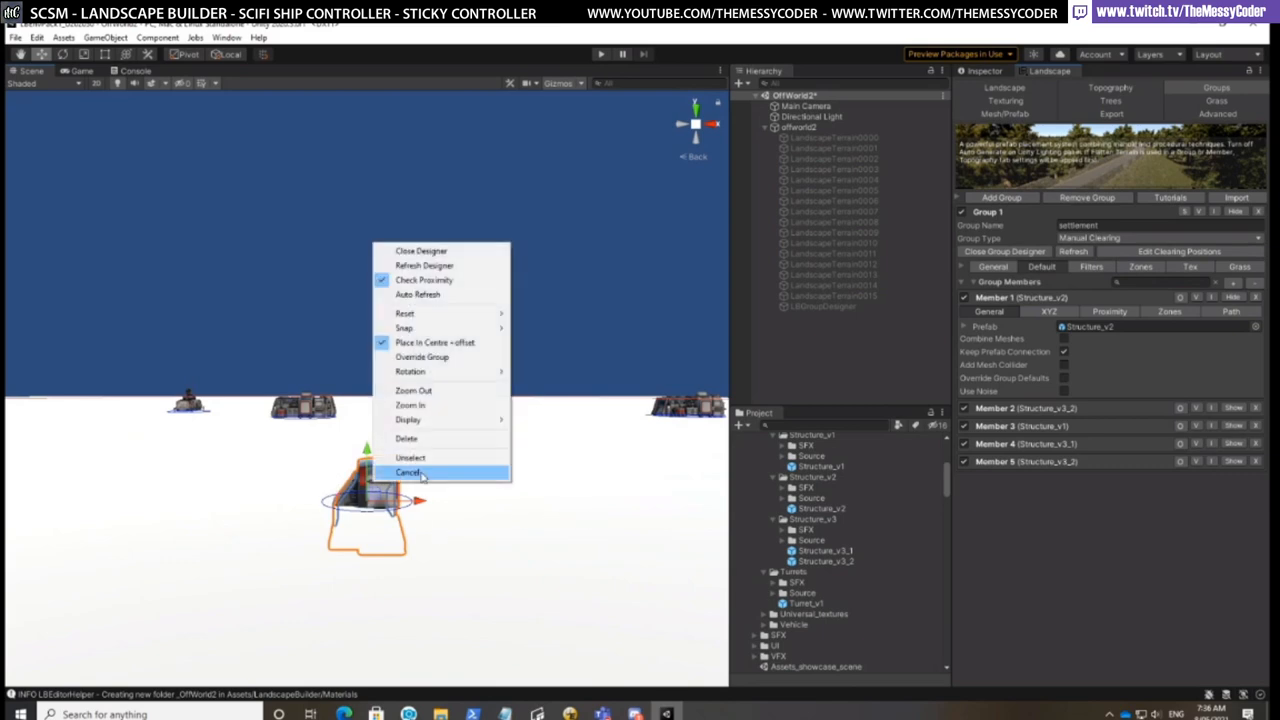
{"action": "mouse_move", "coordinate": [433, 331]}
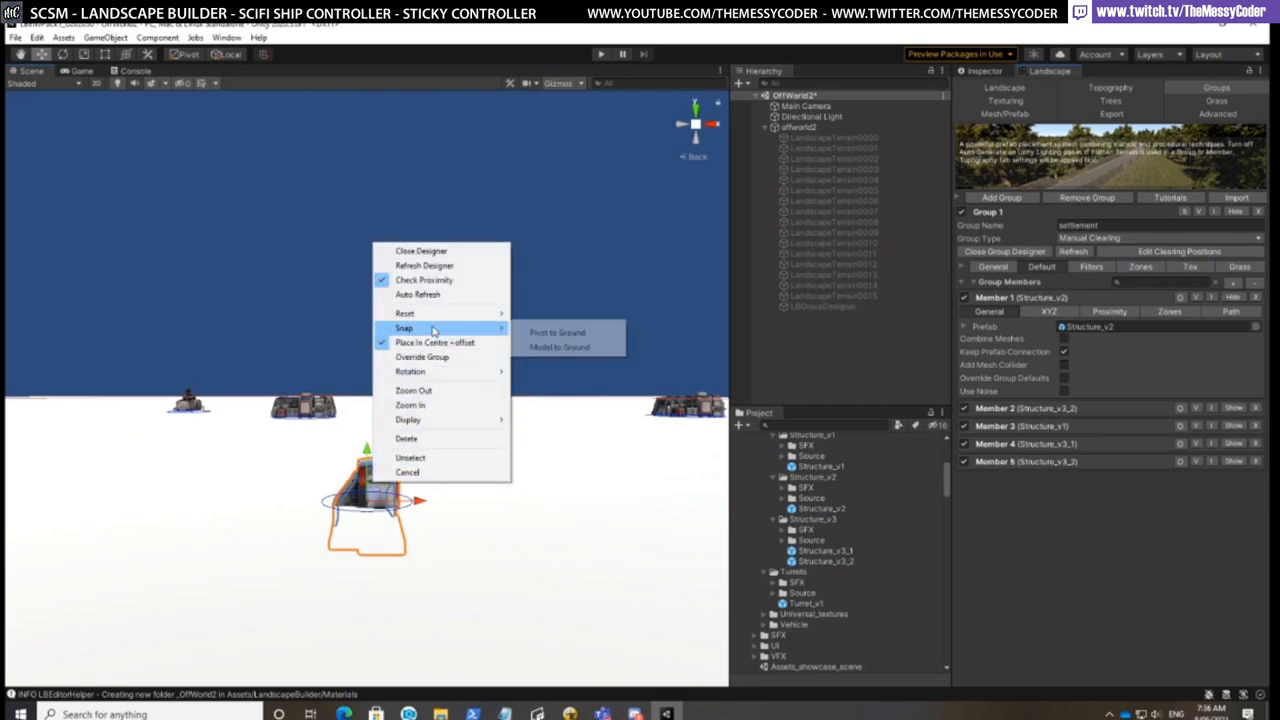
{"action": "left_click", "coordinate": [564, 348]}
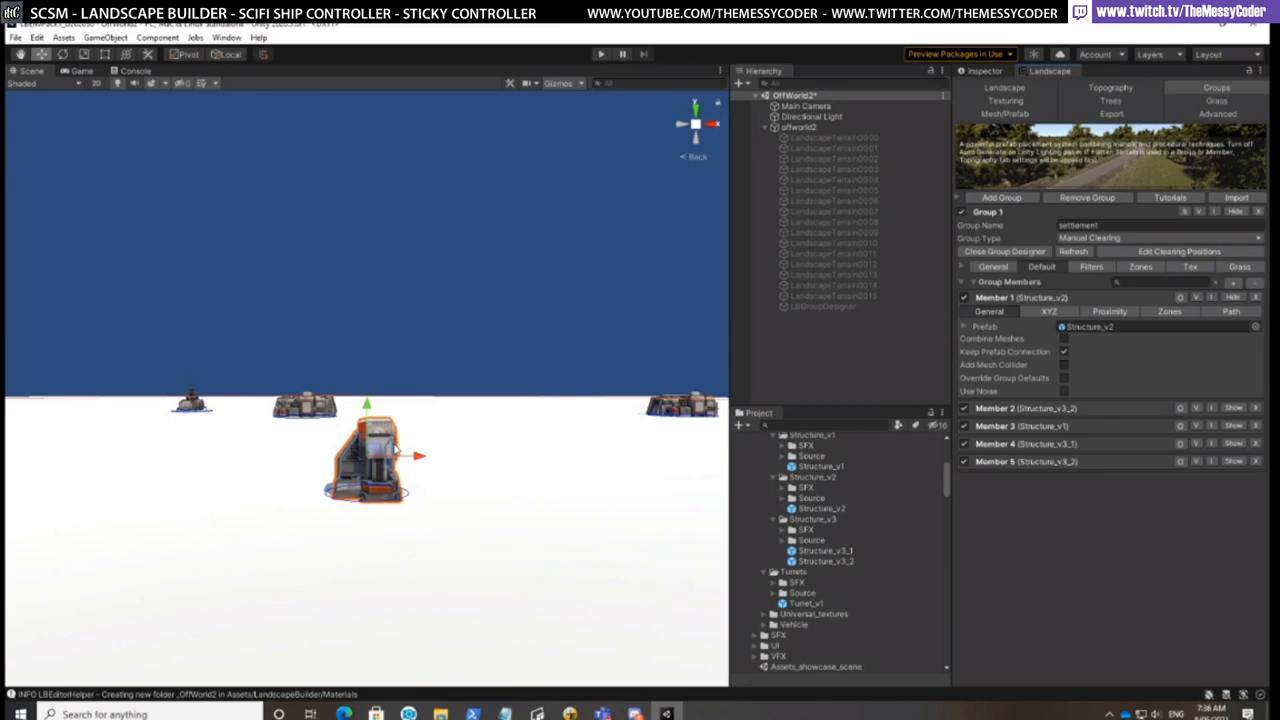
{"action": "right_click", "coordinate": [396, 450]}
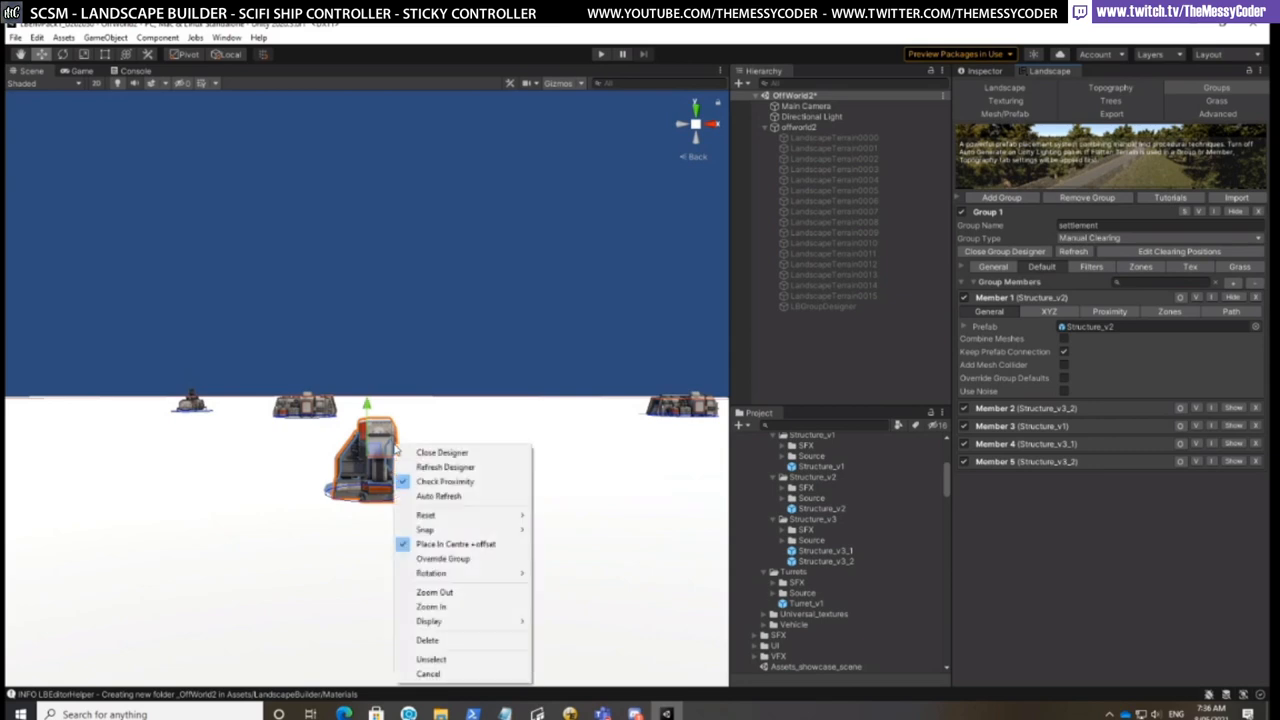
{"action": "left_click", "coordinate": [460, 593]}
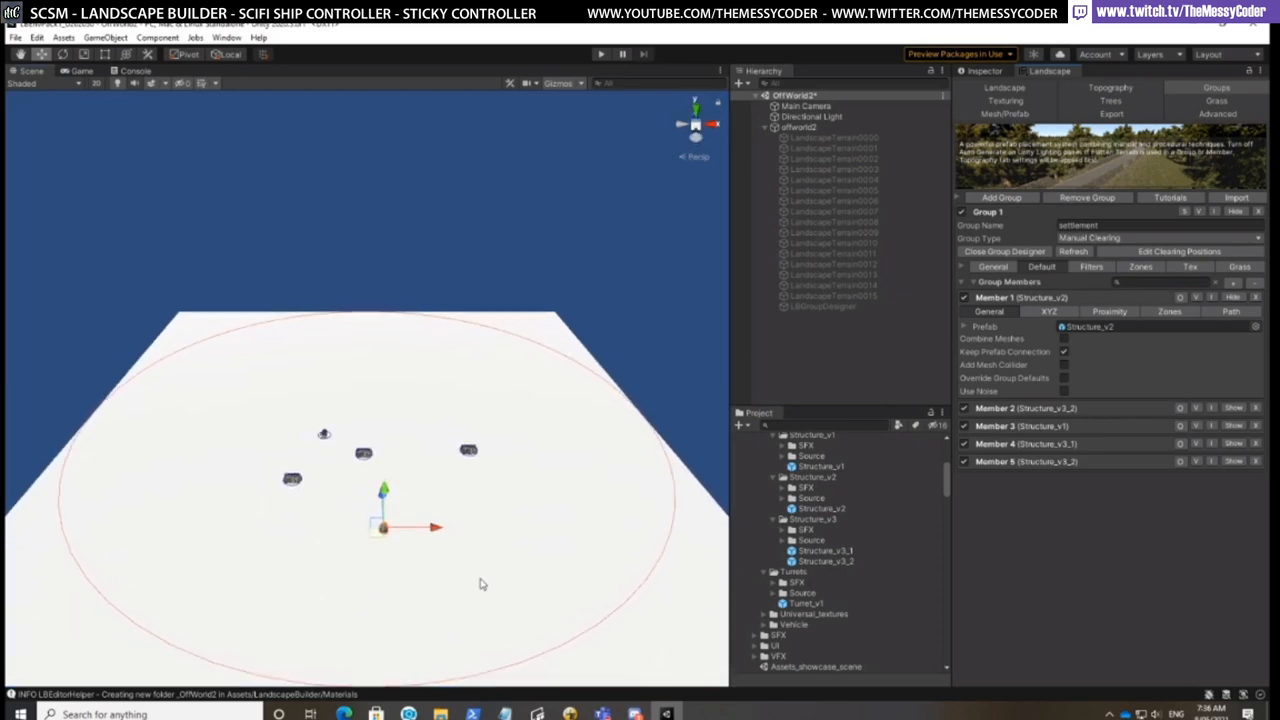
{"action": "right_click", "coordinate": [480, 584]}
{"action": "left_click", "coordinate": [488, 557]}
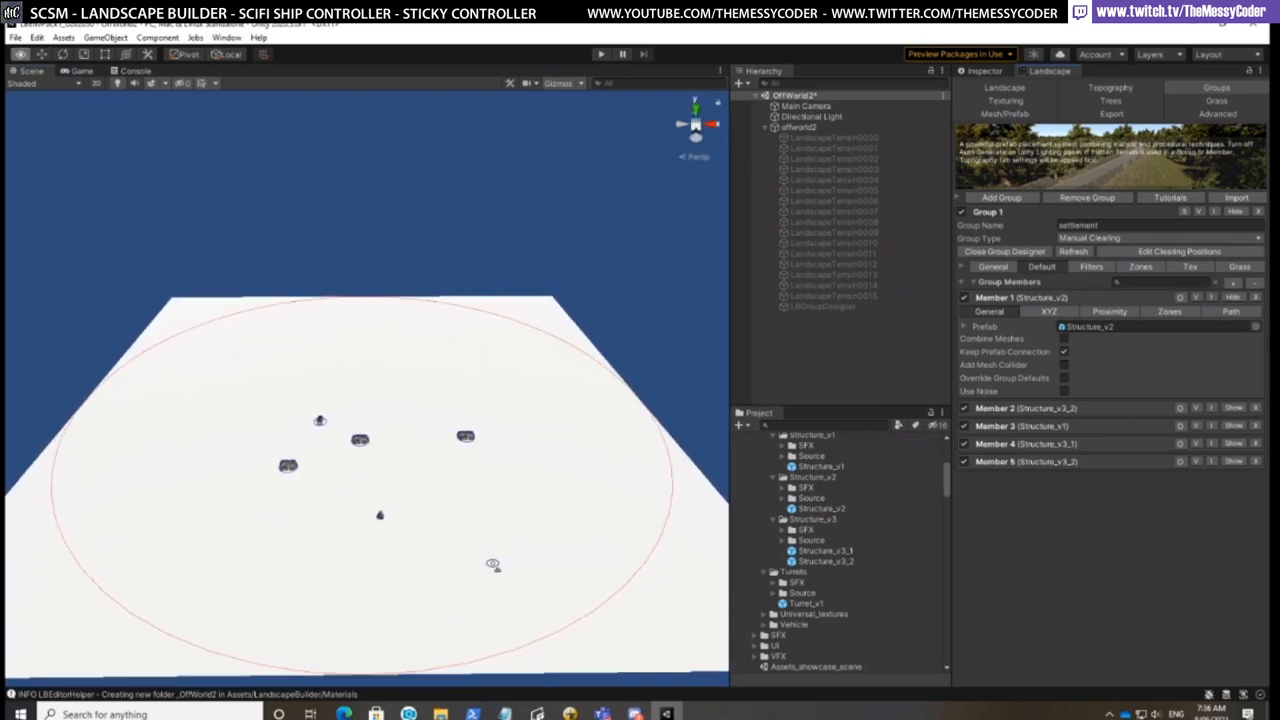
Add a new empty member to the settlement group
{"action": "scroll", "coordinate": [493, 565], "scroll_direction": "up", "scroll_amount": 6}
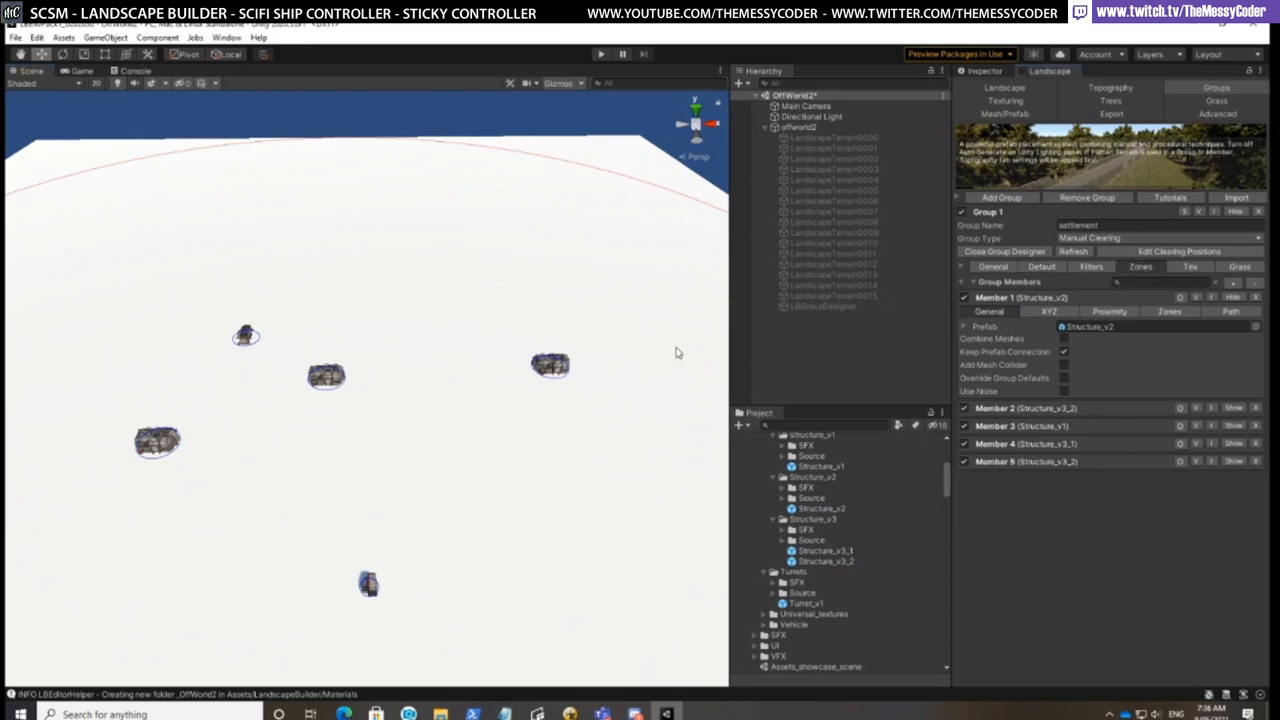
{"action": "scroll", "coordinate": [483, 460], "scroll_direction": "down", "scroll_amount": 2}
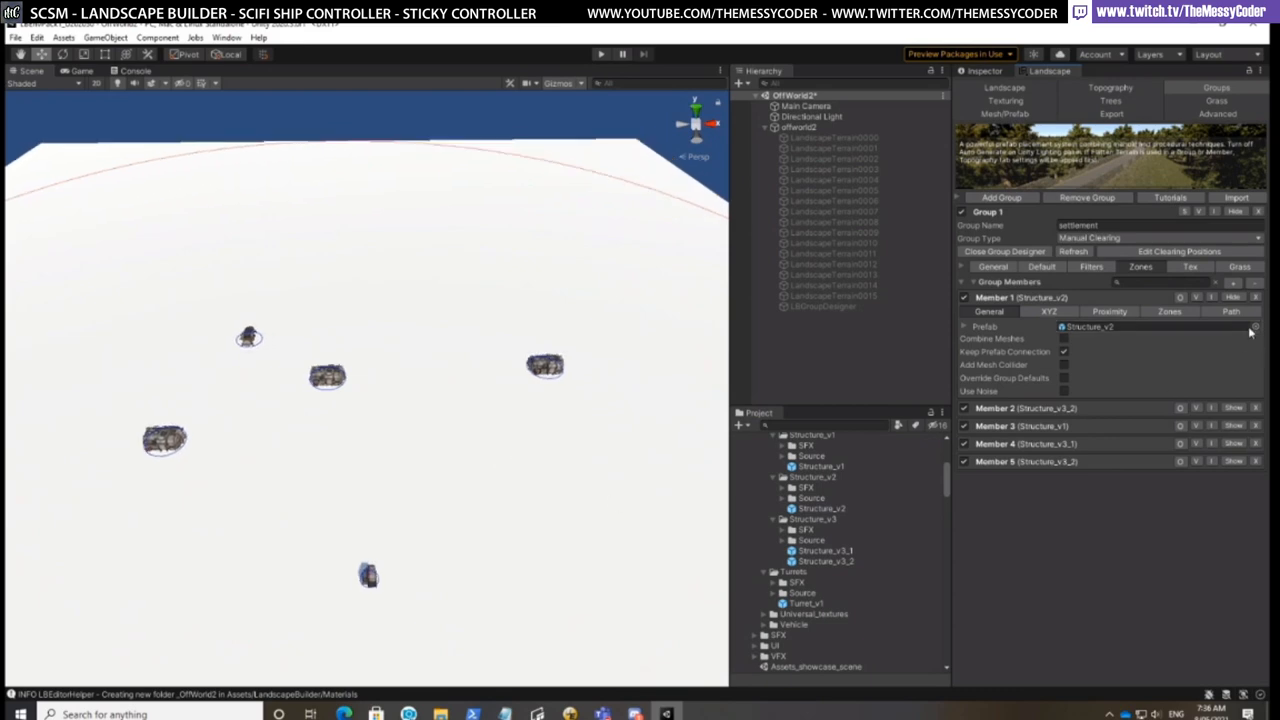
{"action": "left_click", "coordinate": [1235, 284]}
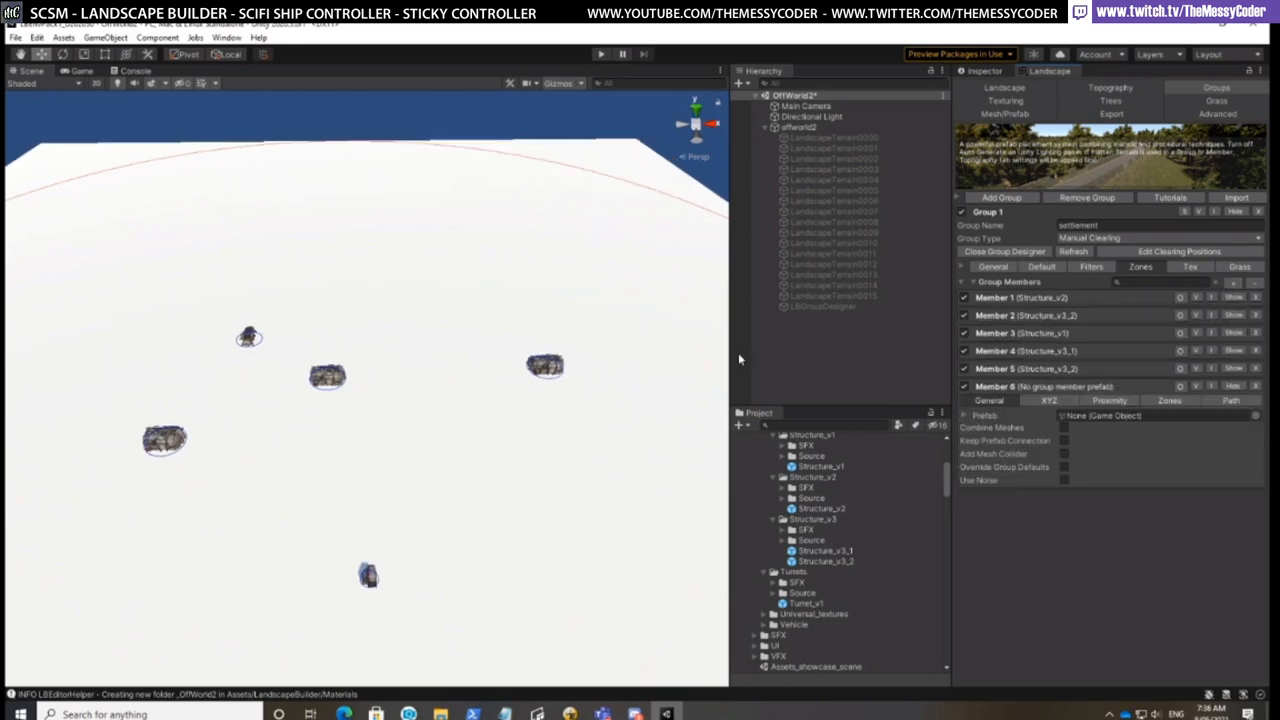
Collapse the settings of all members in the settlement group's member list
{"action": "scroll", "coordinate": [486, 487], "scroll_direction": "down", "scroll_amount": 3}
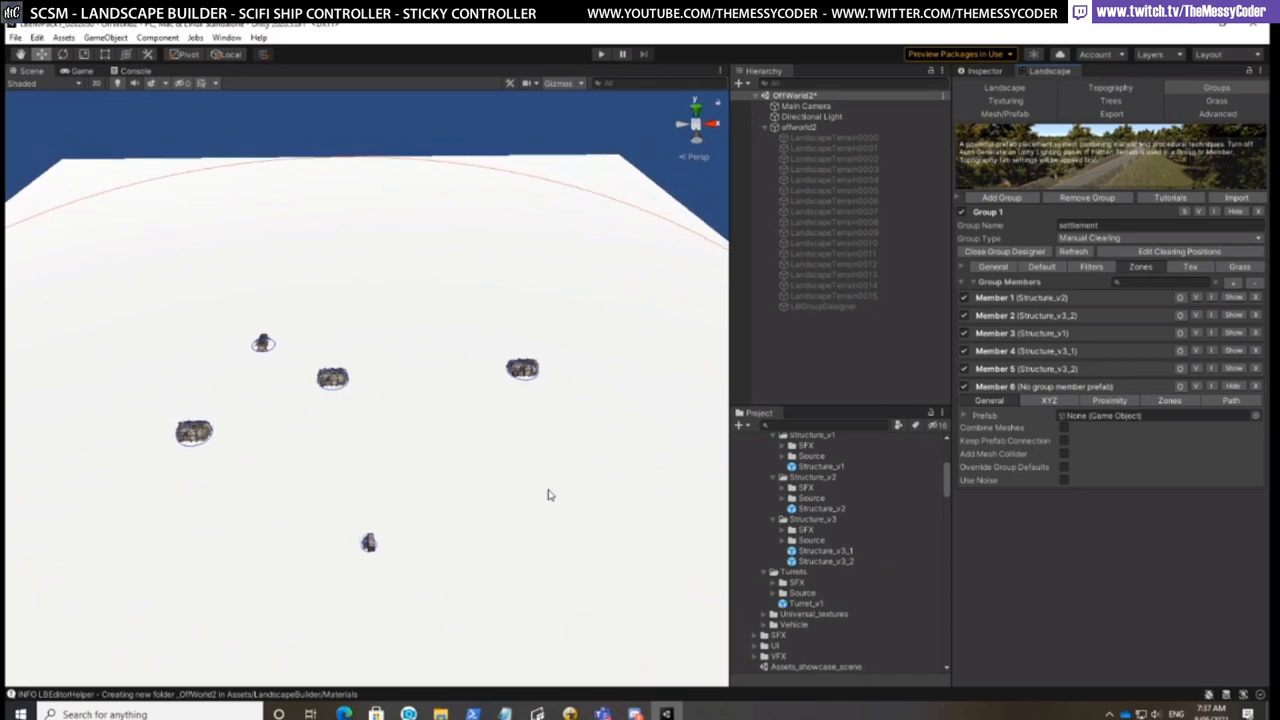
{"action": "left_click_drag", "start_coordinate": [548, 494], "coordinate": [505, 498], "text": "alt"}
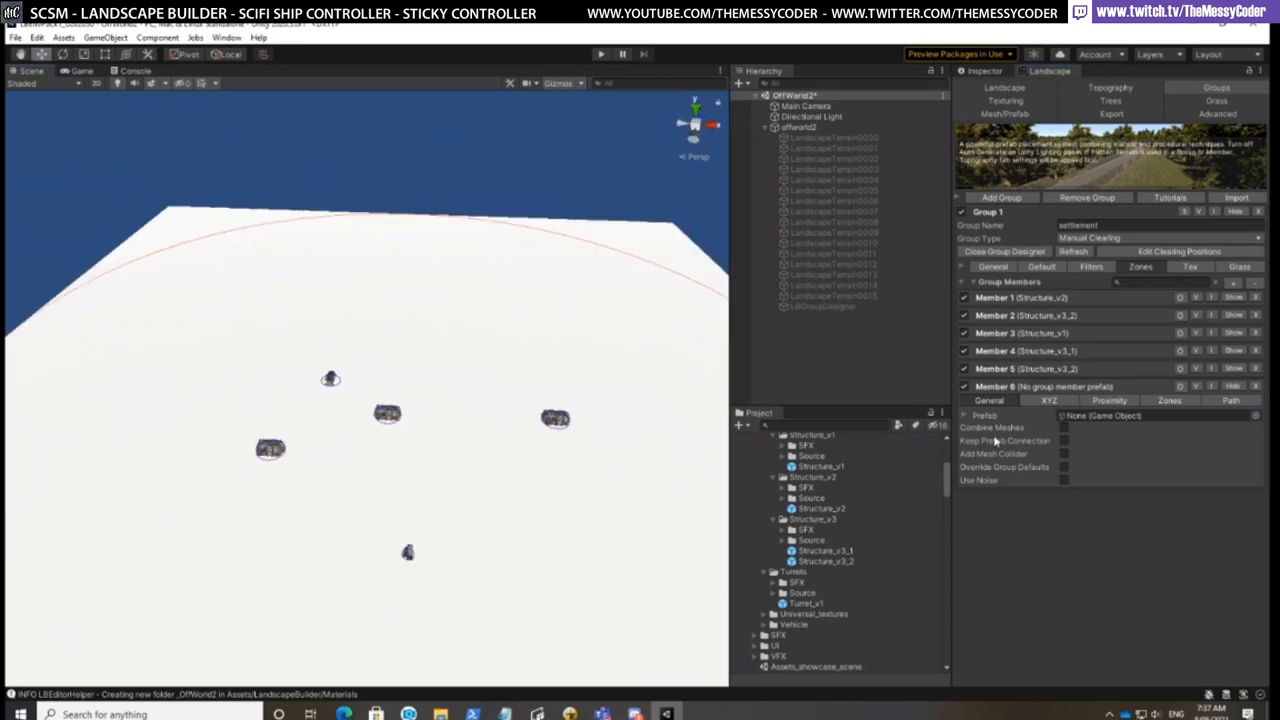
{"action": "left_click", "coordinate": [963, 284]}
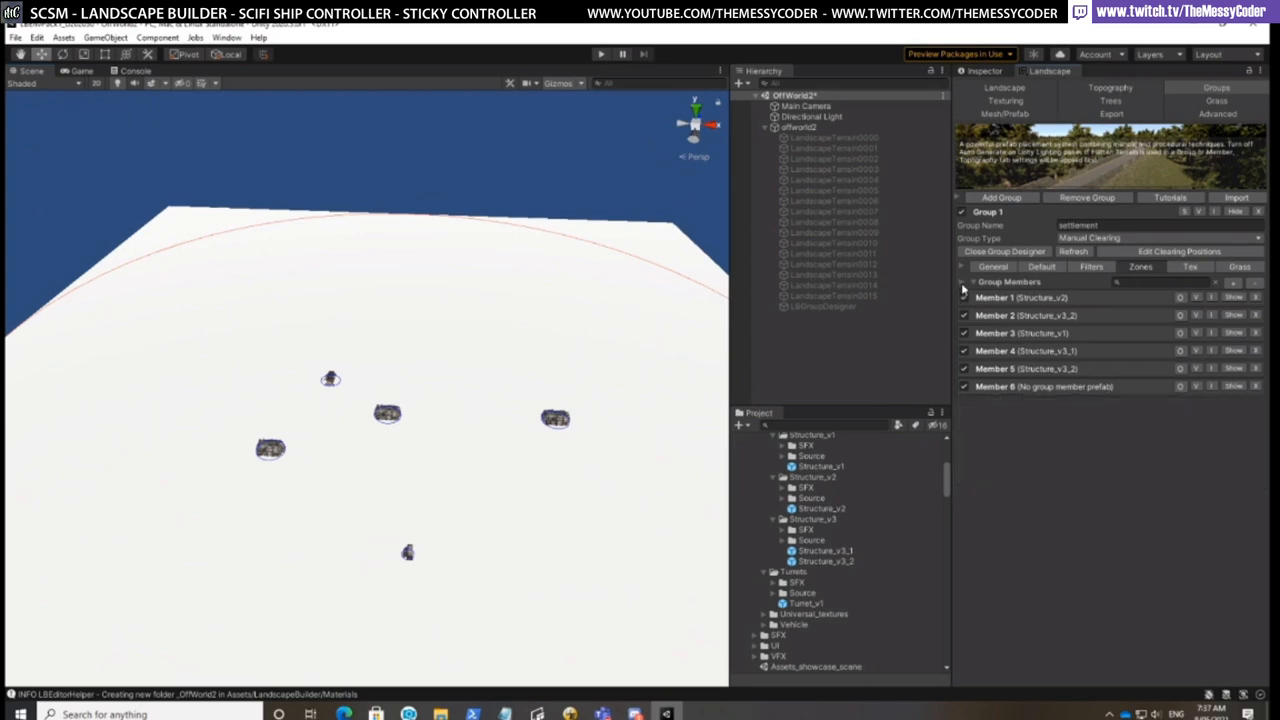
{"action": "left_click", "coordinate": [963, 287]}
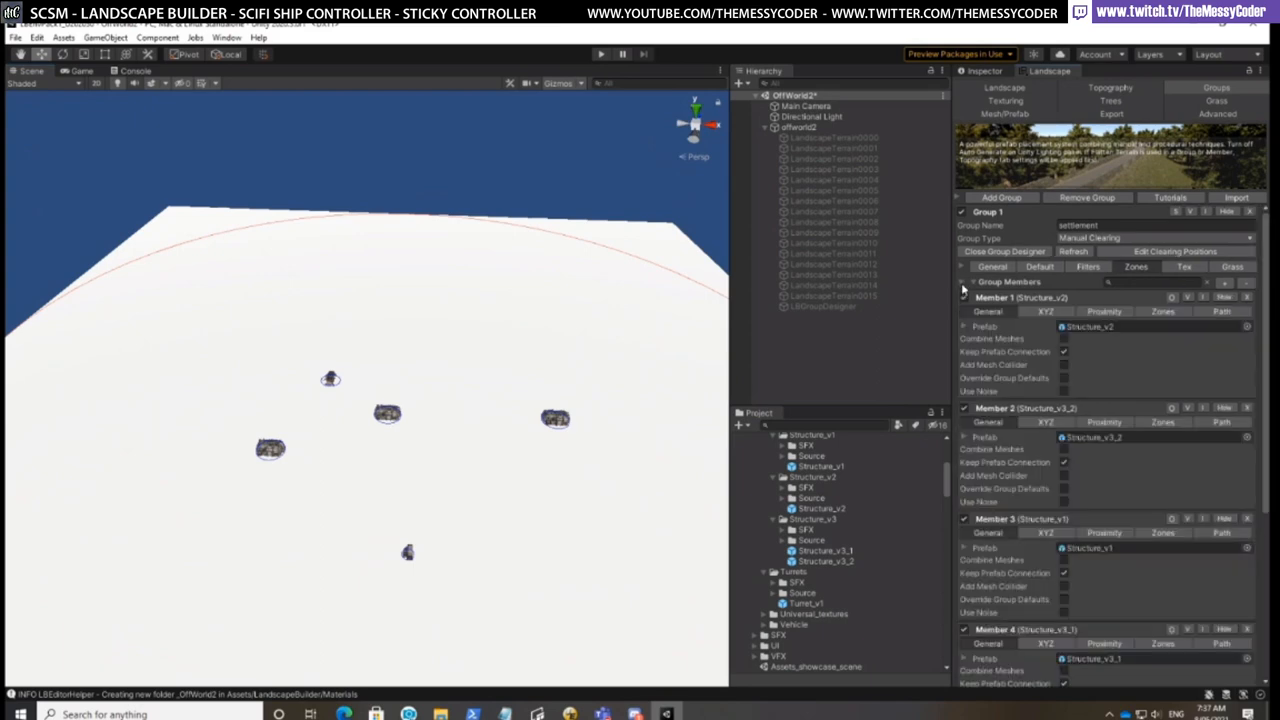
{"action": "left_click", "coordinate": [963, 287]}
{"action": "left_click", "coordinate": [963, 287]}
{"action": "left_click", "coordinate": [963, 287]}
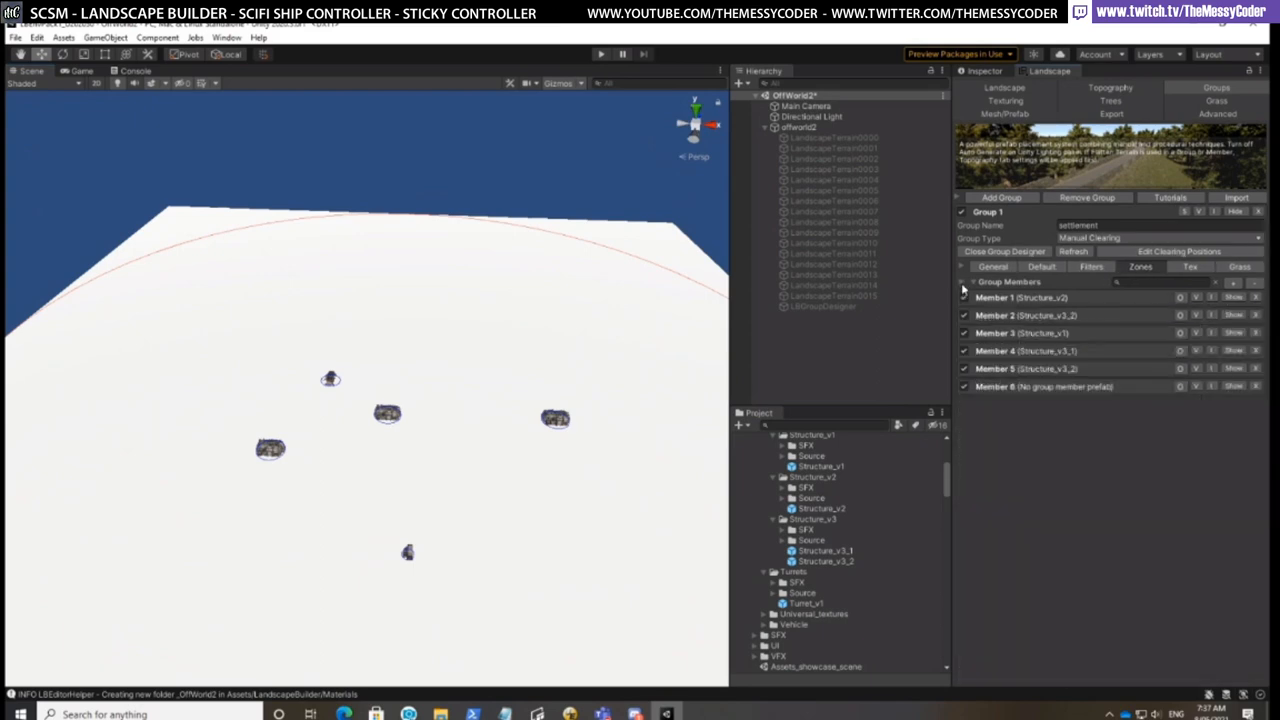
Add a circular group-level zone and move its centre to about X -48.6, Z -36.6 in the clearing
{"action": "left_click", "coordinate": [964, 268]}
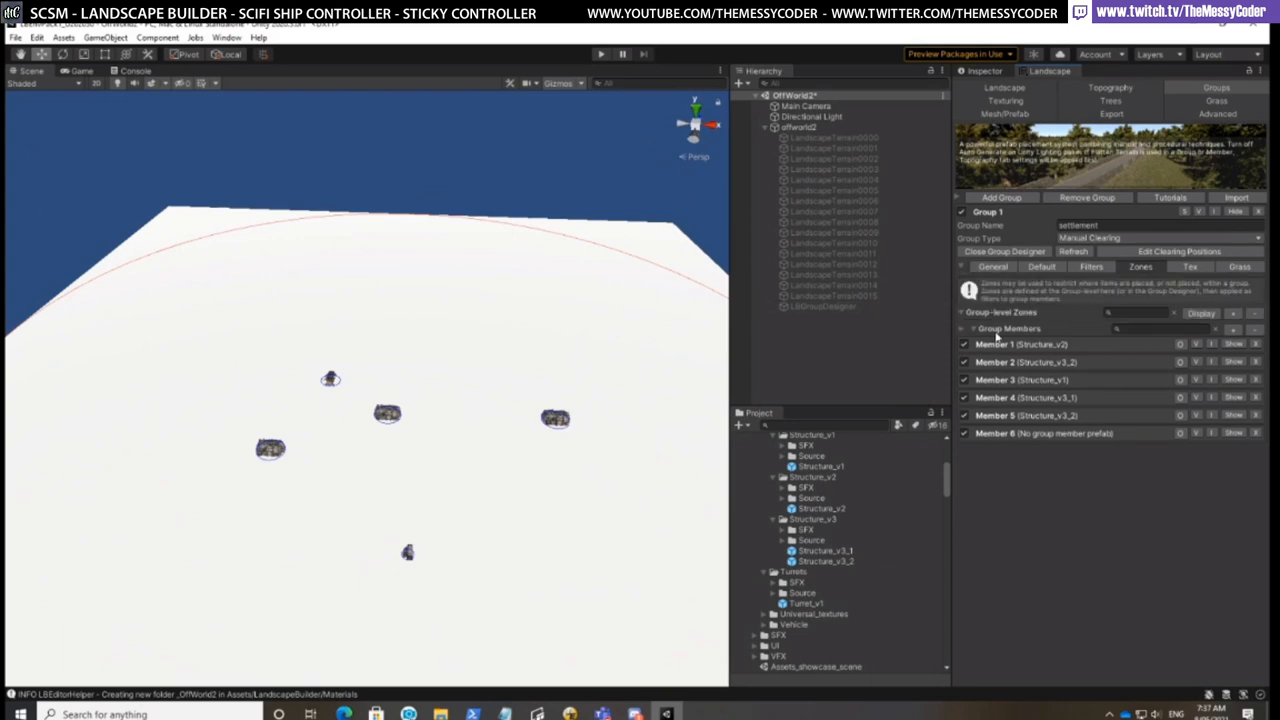
{"action": "left_click", "coordinate": [1234, 314]}
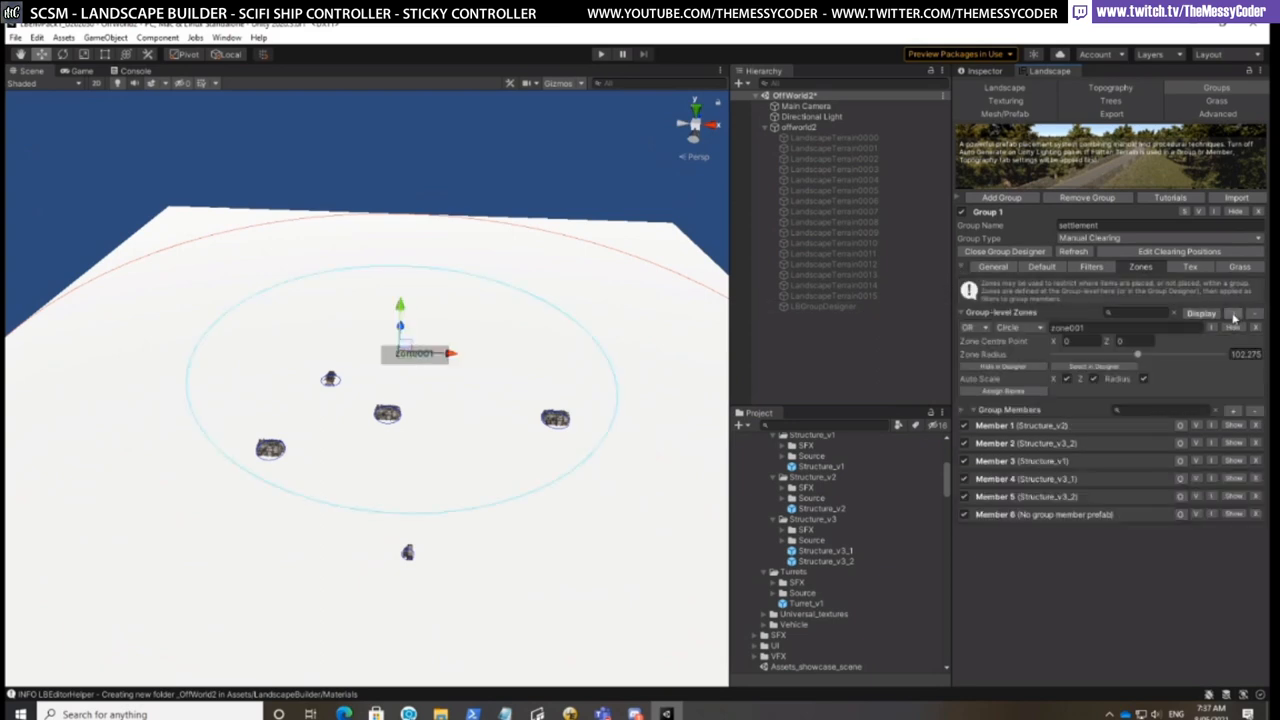
{"action": "left_click_drag", "start_coordinate": [448, 357], "coordinate": [284, 401]}
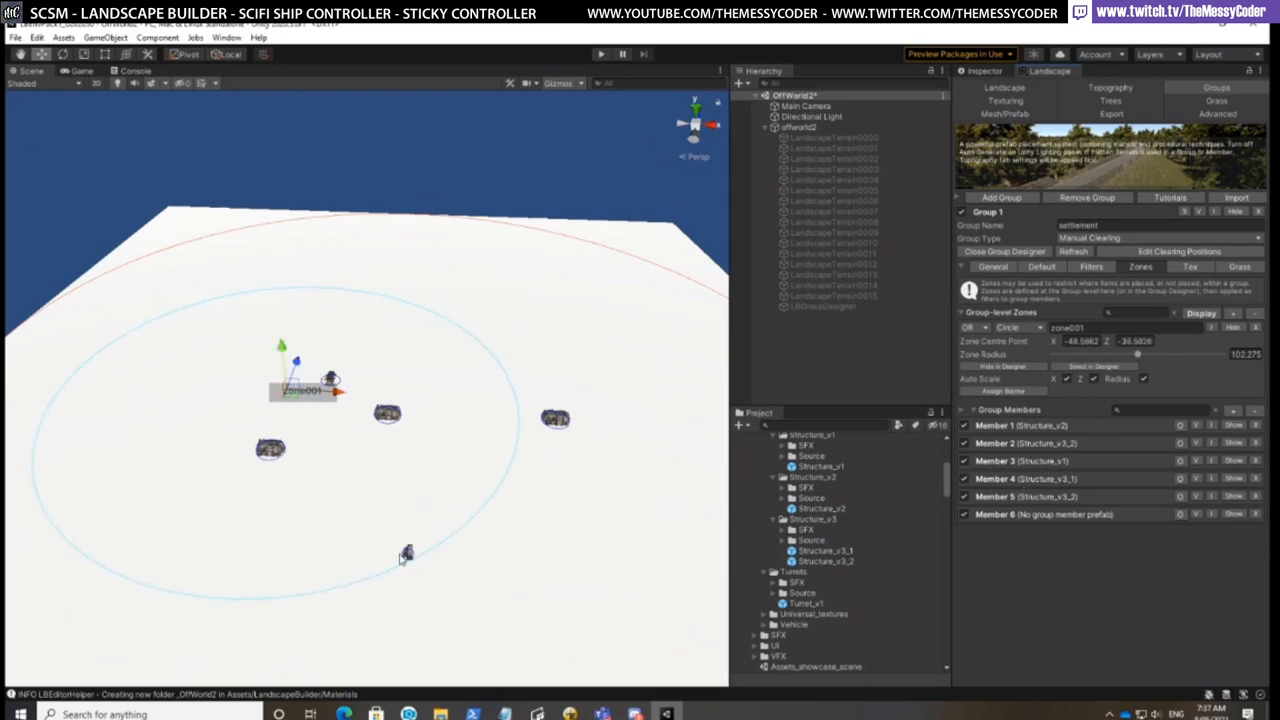
Turn off Place In Centre + offset for the Structure_v2 member in front of the other buildings
{"action": "left_click", "coordinate": [407, 552]}
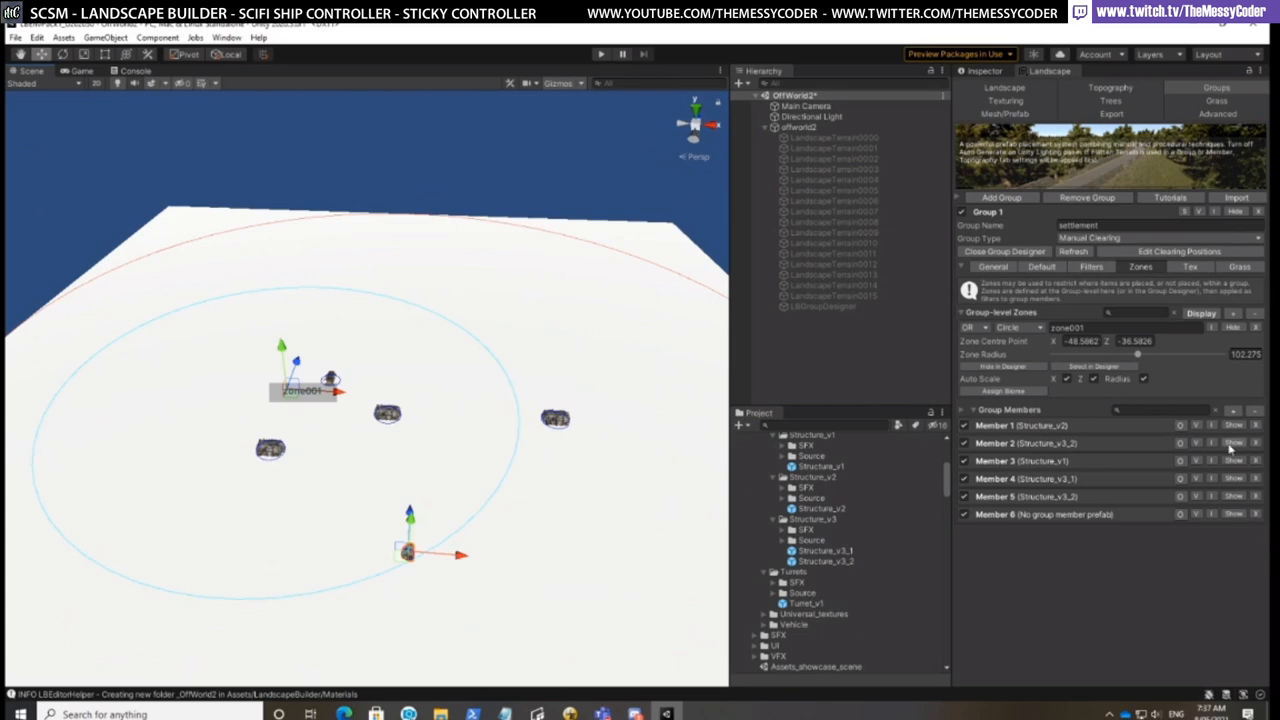
{"action": "left_click", "coordinate": [1233, 425]}
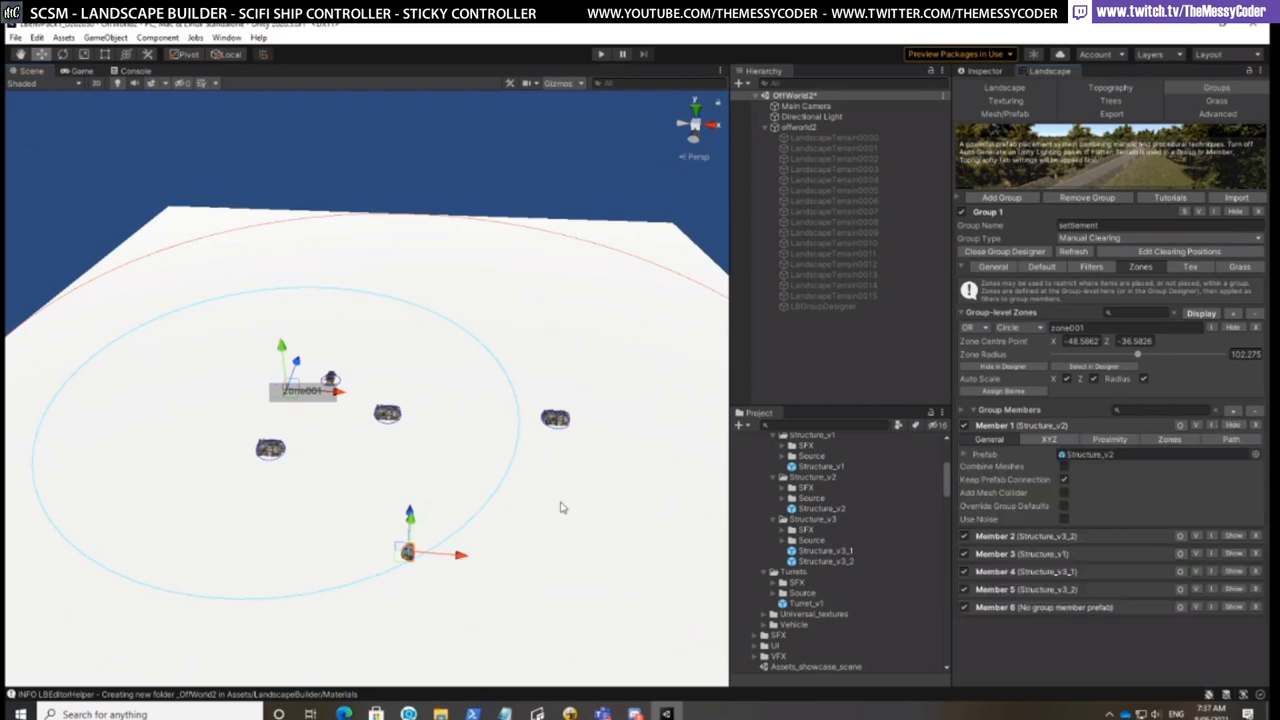
{"action": "left_click", "coordinate": [563, 421]}
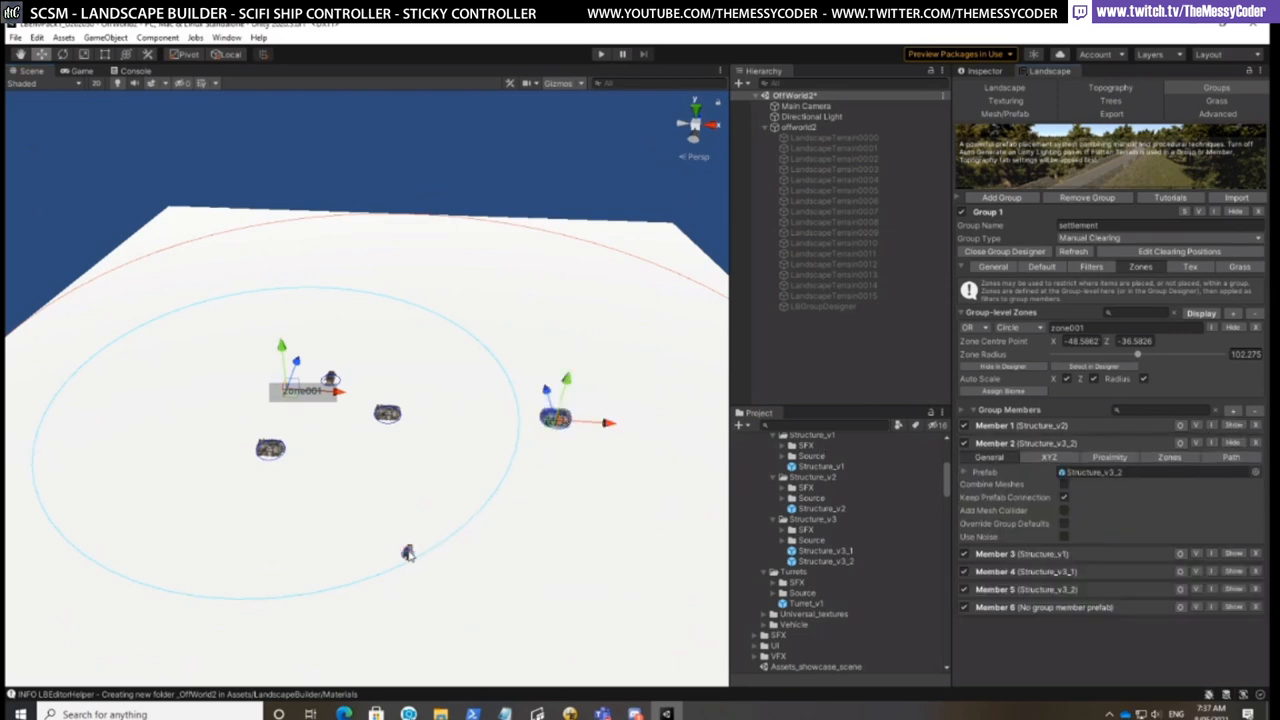
{"action": "left_click", "coordinate": [409, 553]}
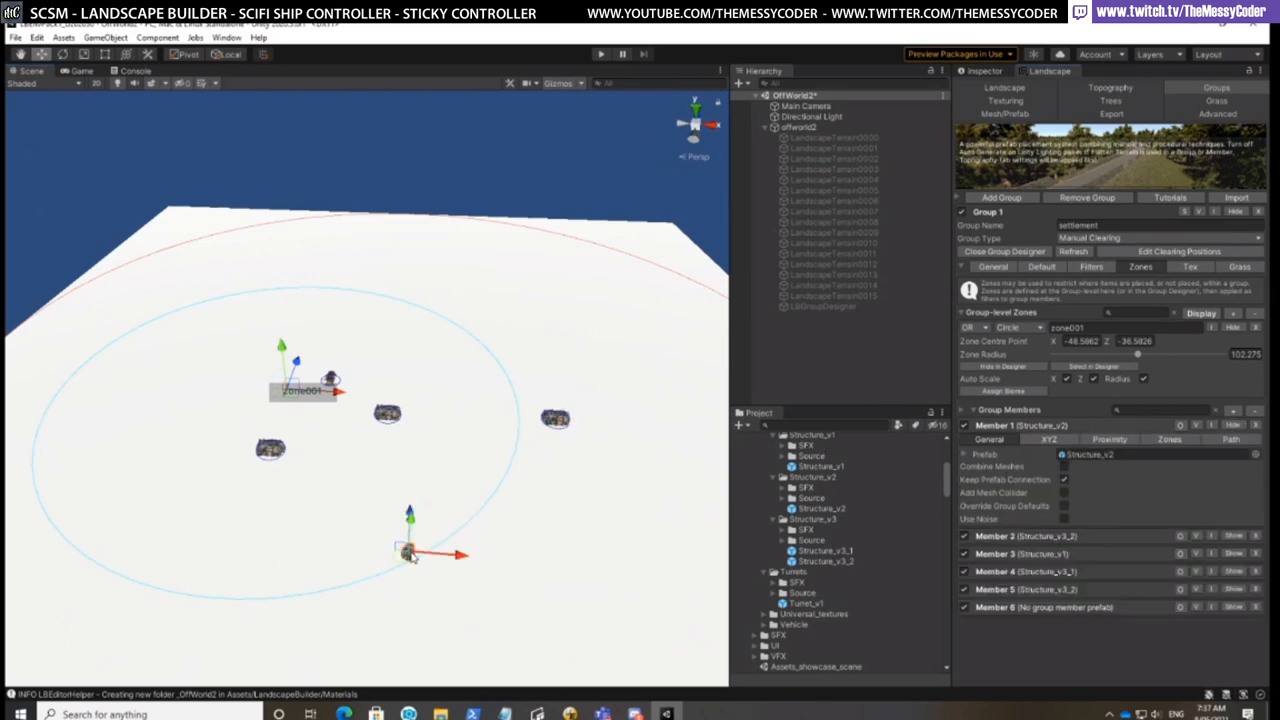
{"action": "left_click", "coordinate": [1050, 440]}
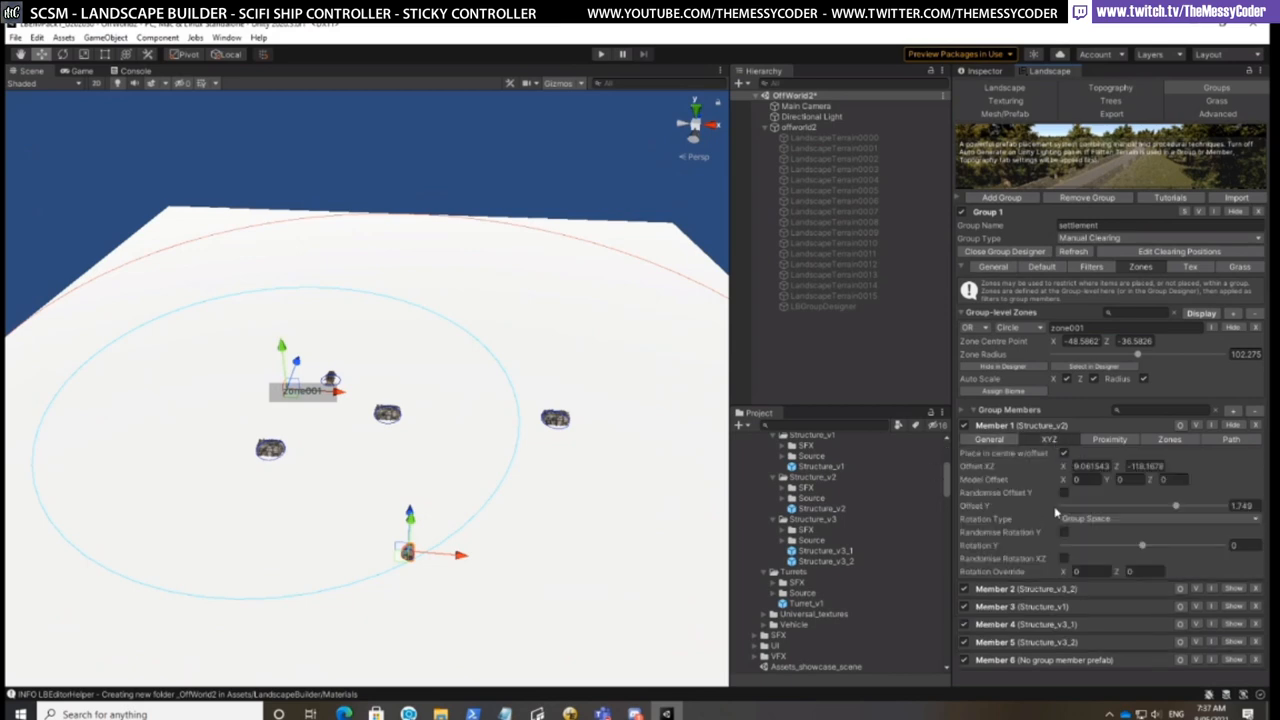
{"action": "left_click", "coordinate": [992, 440]}
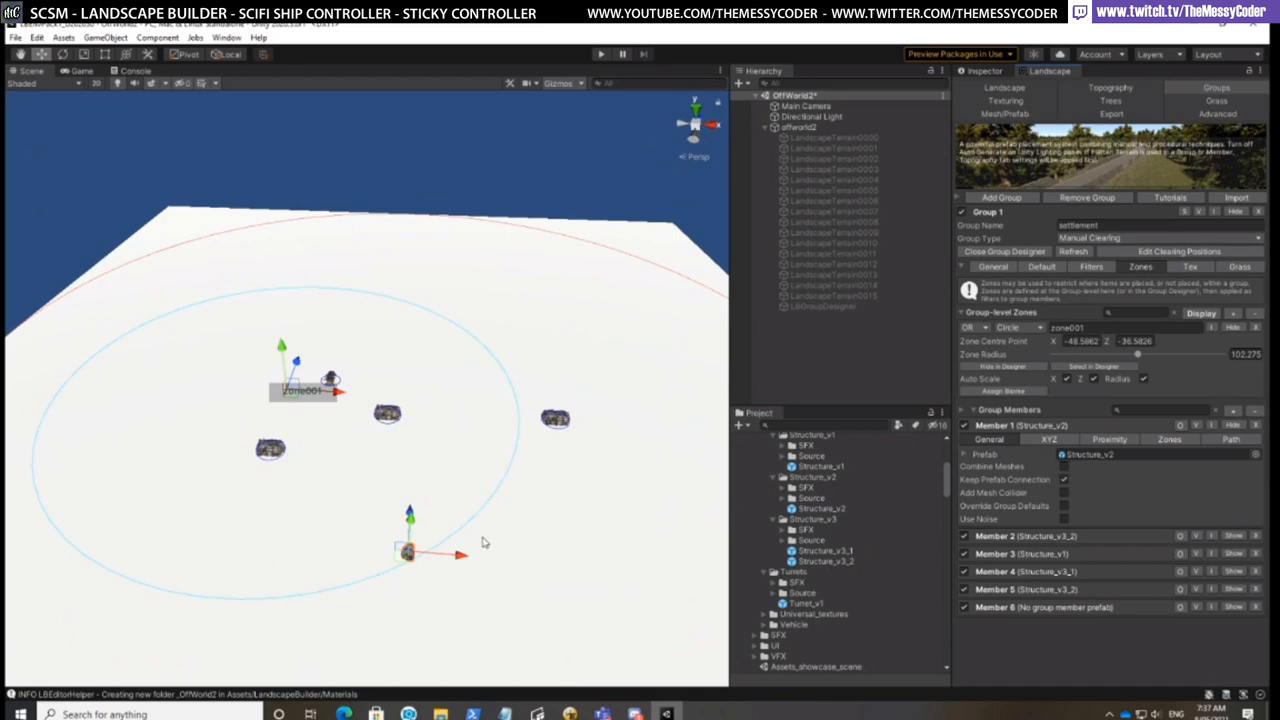
{"action": "right_click", "coordinate": [406, 555]}
{"action": "left_click", "coordinate": [460, 414]}
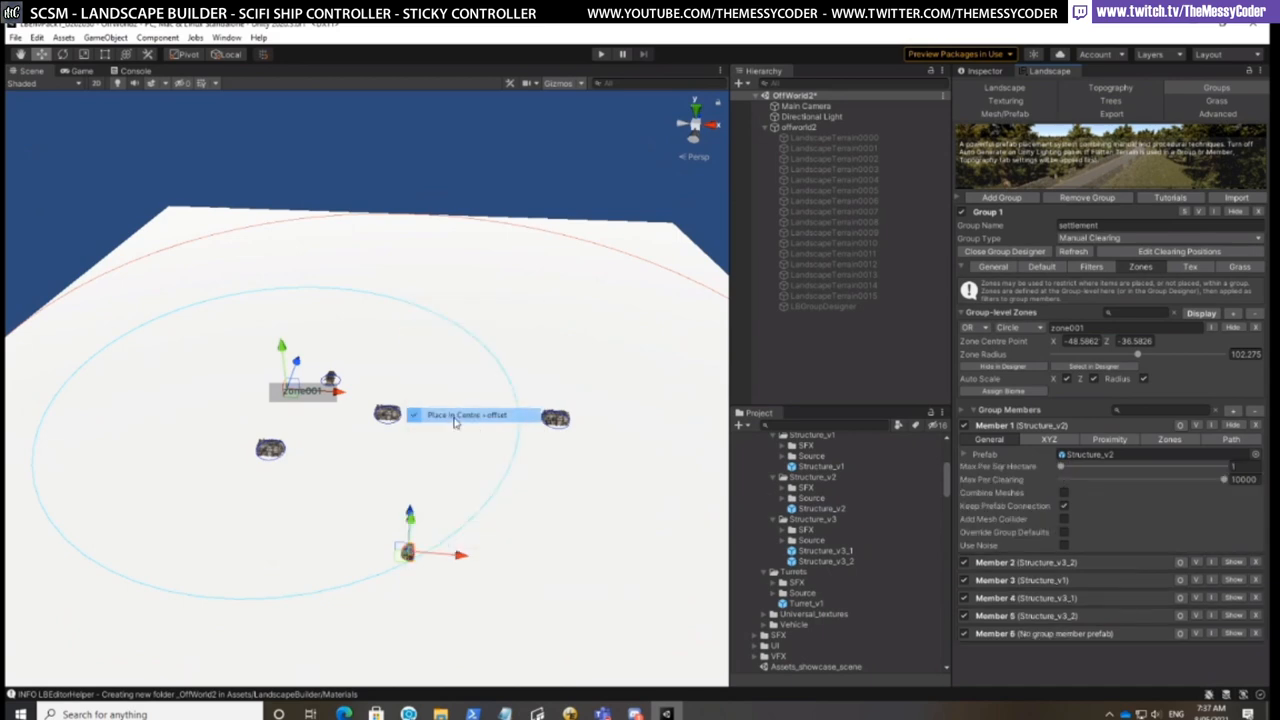
Add a zone001 filter to the Structure_v2 member and refresh the designer
{"action": "left_click", "coordinate": [1169, 440]}
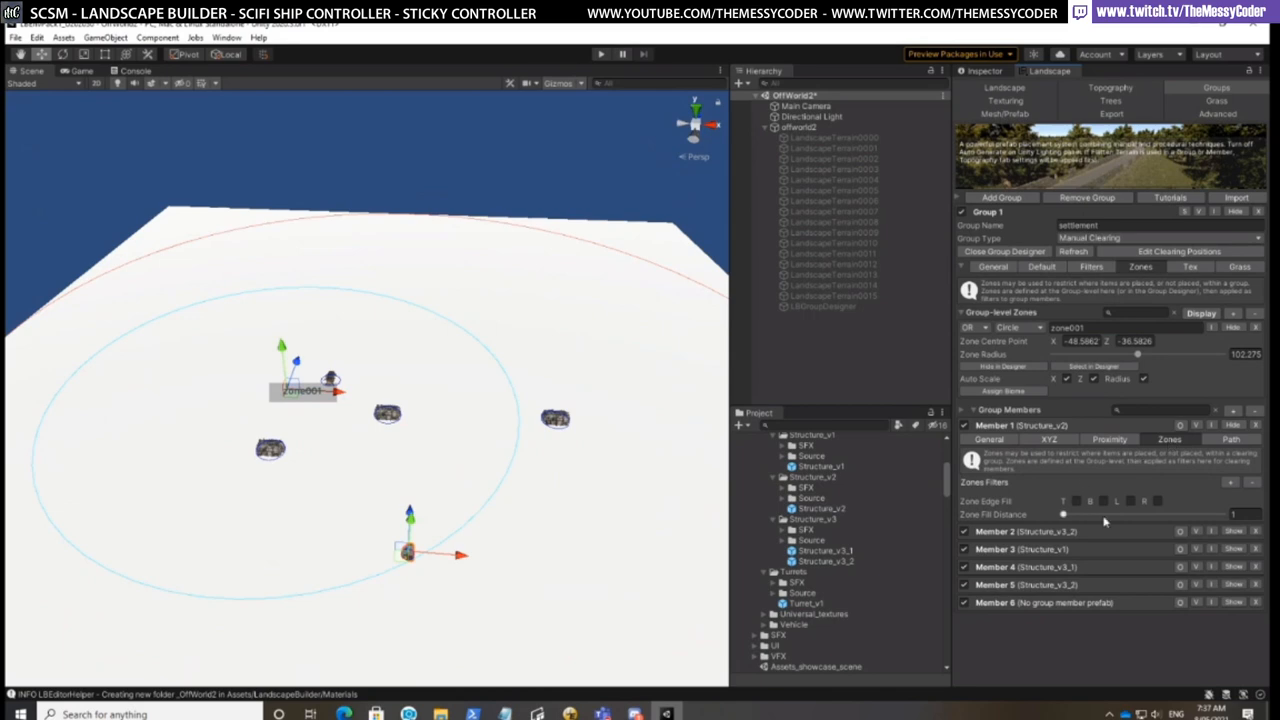
{"action": "left_click", "coordinate": [1230, 482]}
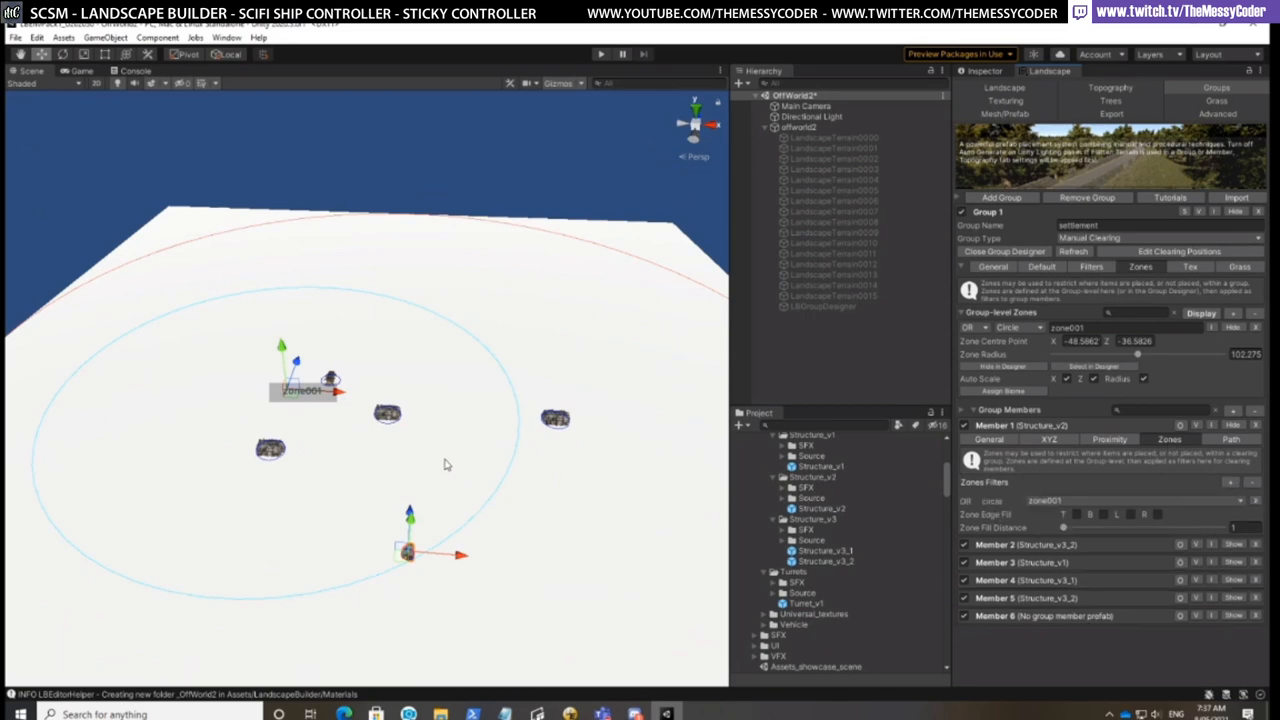
{"action": "right_click", "coordinate": [404, 556]}
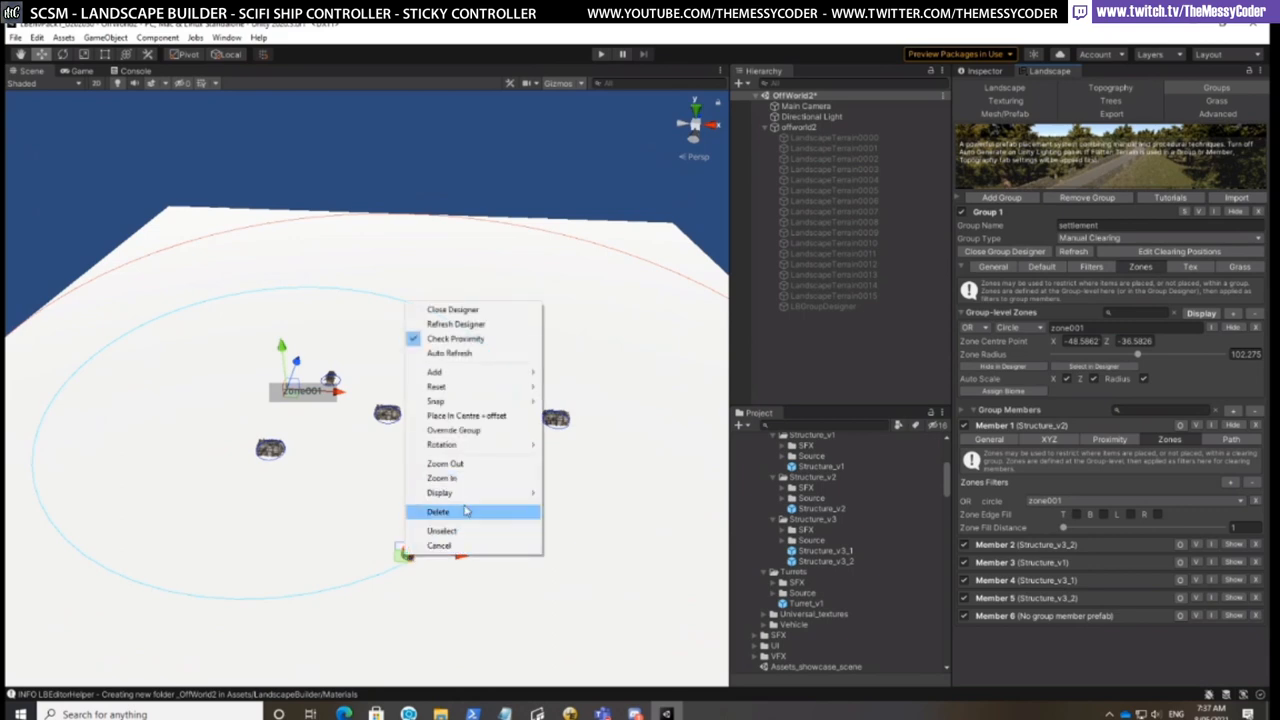
{"action": "left_click", "coordinate": [460, 326]}
{"action": "scroll", "coordinate": [474, 486], "scroll_direction": "down", "scroll_amount": 3}
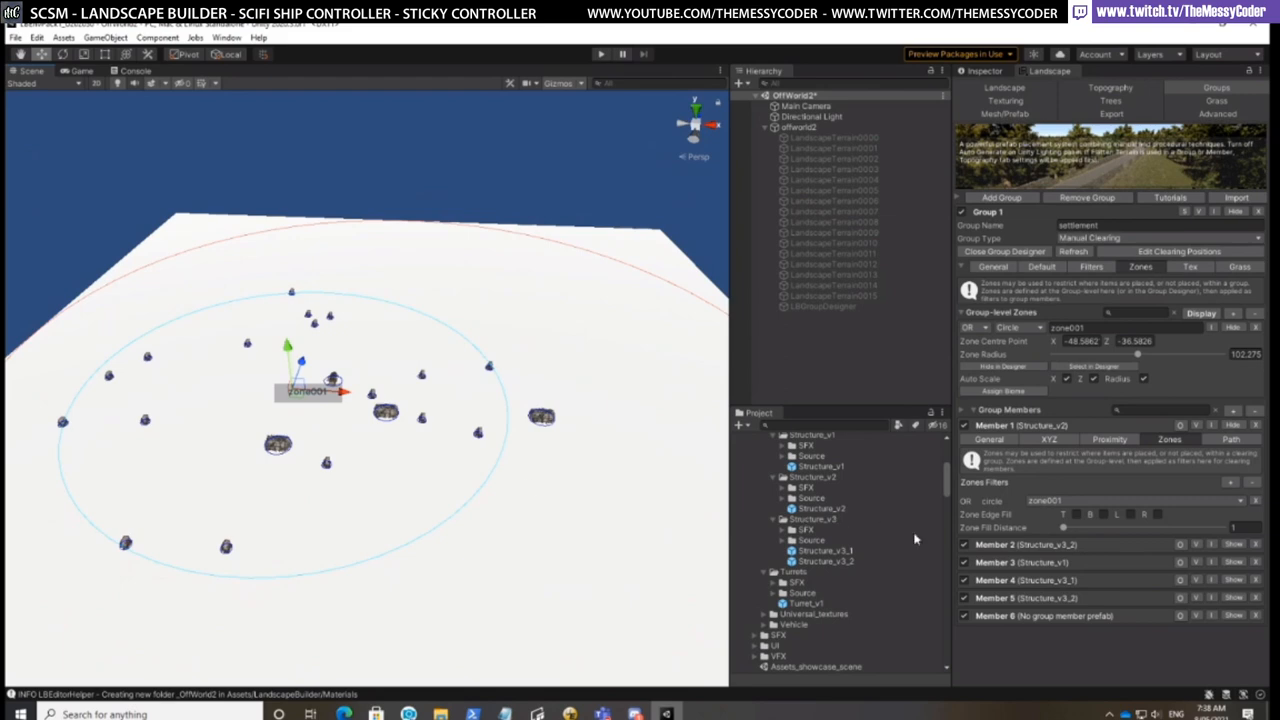
Set the Structure_v2 member's Max Per Sqr Hectare to 2 and refresh the group designer
{"action": "left_click", "coordinate": [990, 440]}
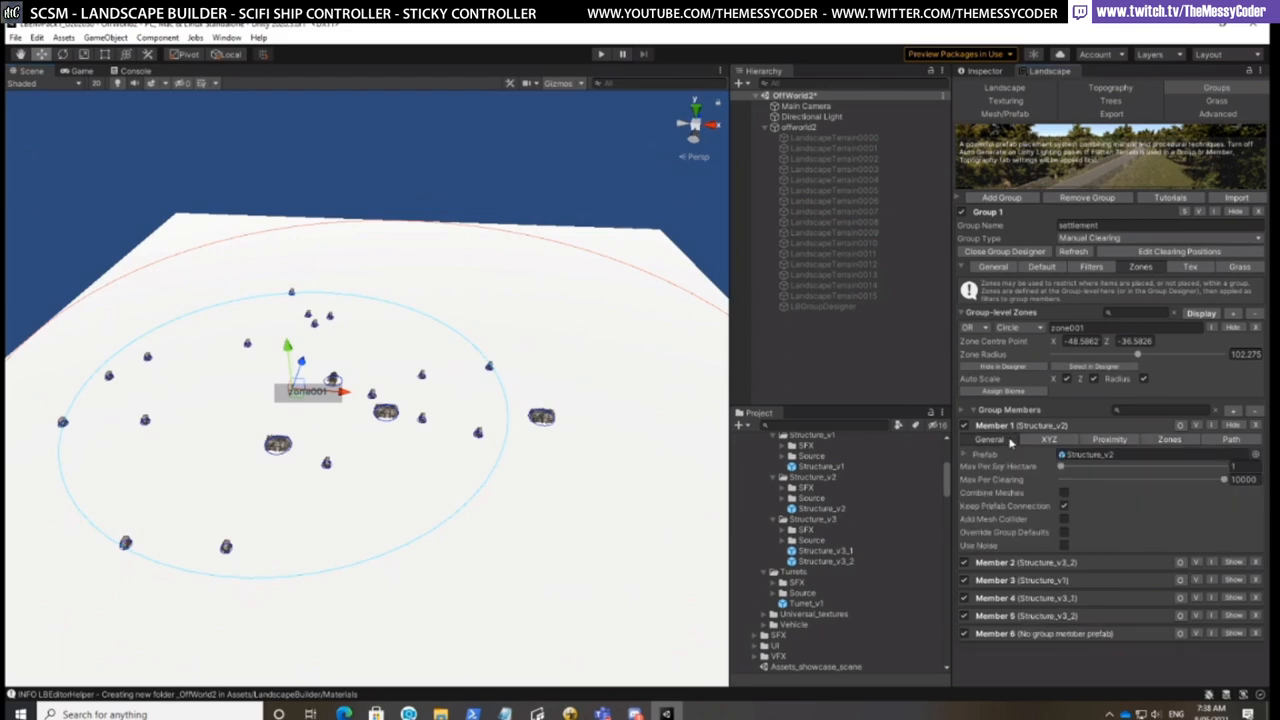
{"action": "left_click_drag", "start_coordinate": [1065, 469], "coordinate": [1076, 472]}
{"action": "right_click", "coordinate": [1160, 508]}
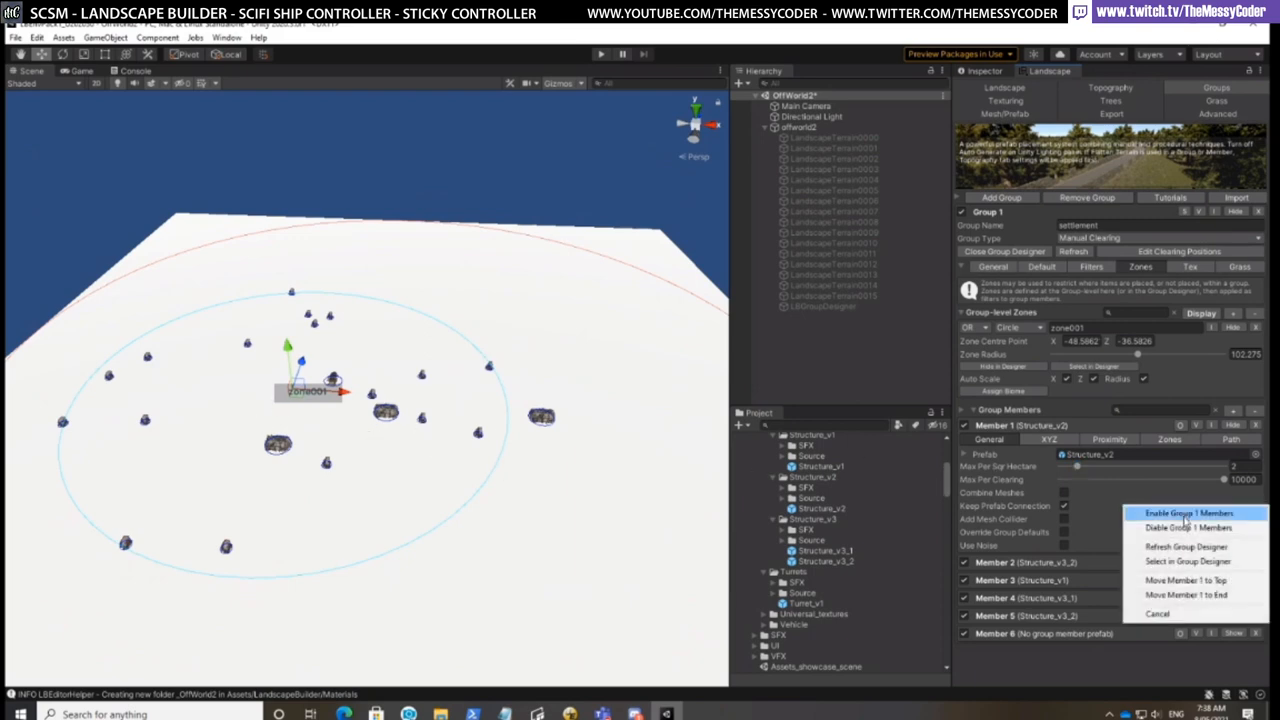
{"action": "left_click", "coordinate": [1183, 548]}
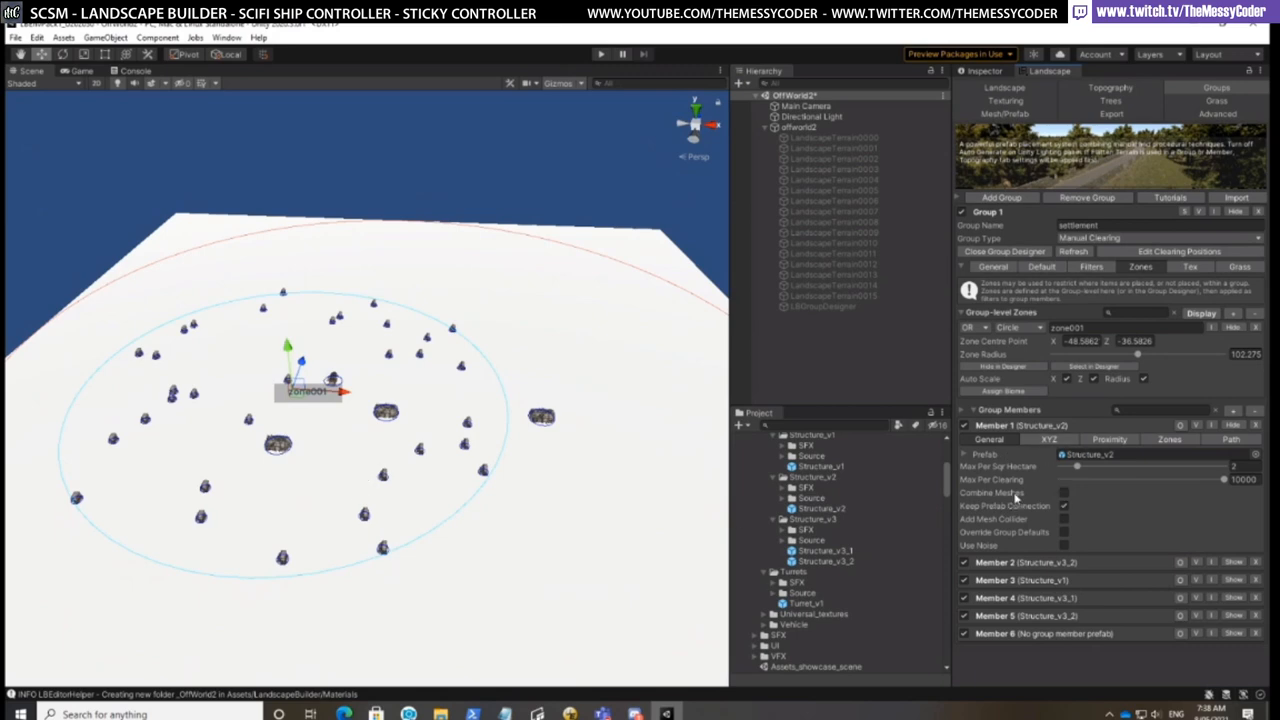
Enable the T option of Zone Edge Fill for the Structure_v2 member and refresh the group designer
{"action": "left_click", "coordinate": [1047, 440]}
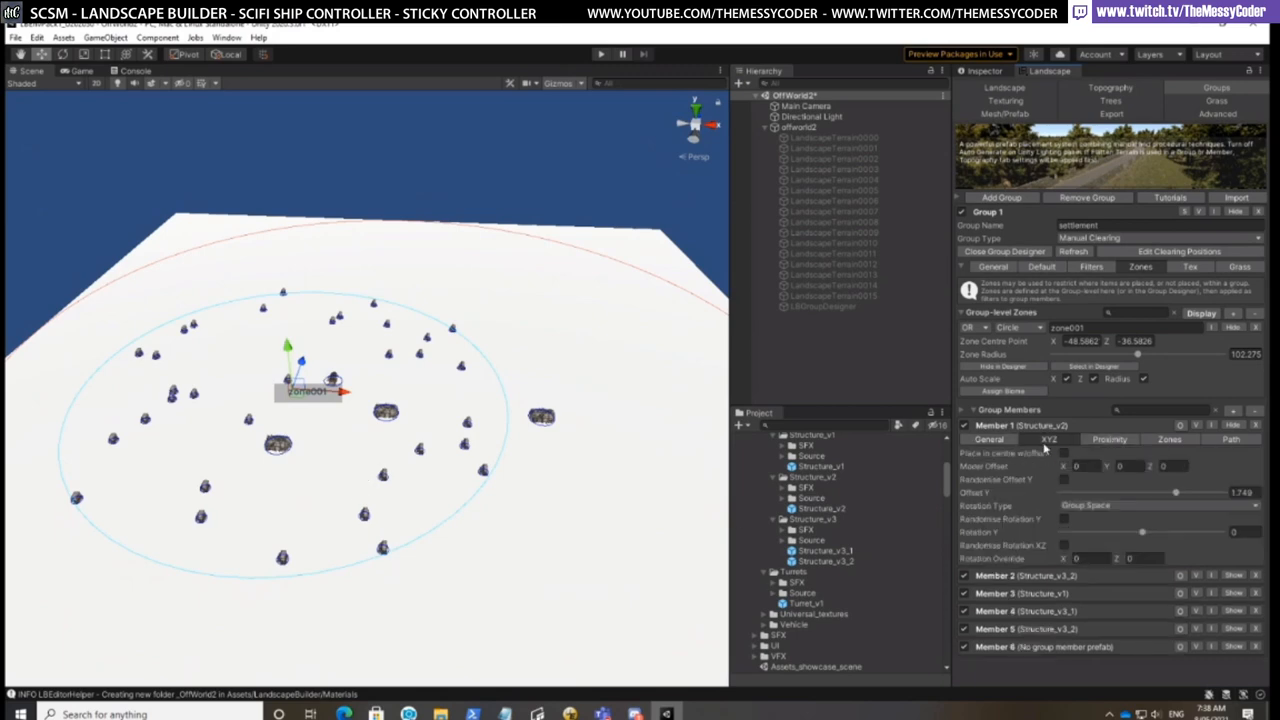
{"action": "left_click", "coordinate": [1169, 442]}
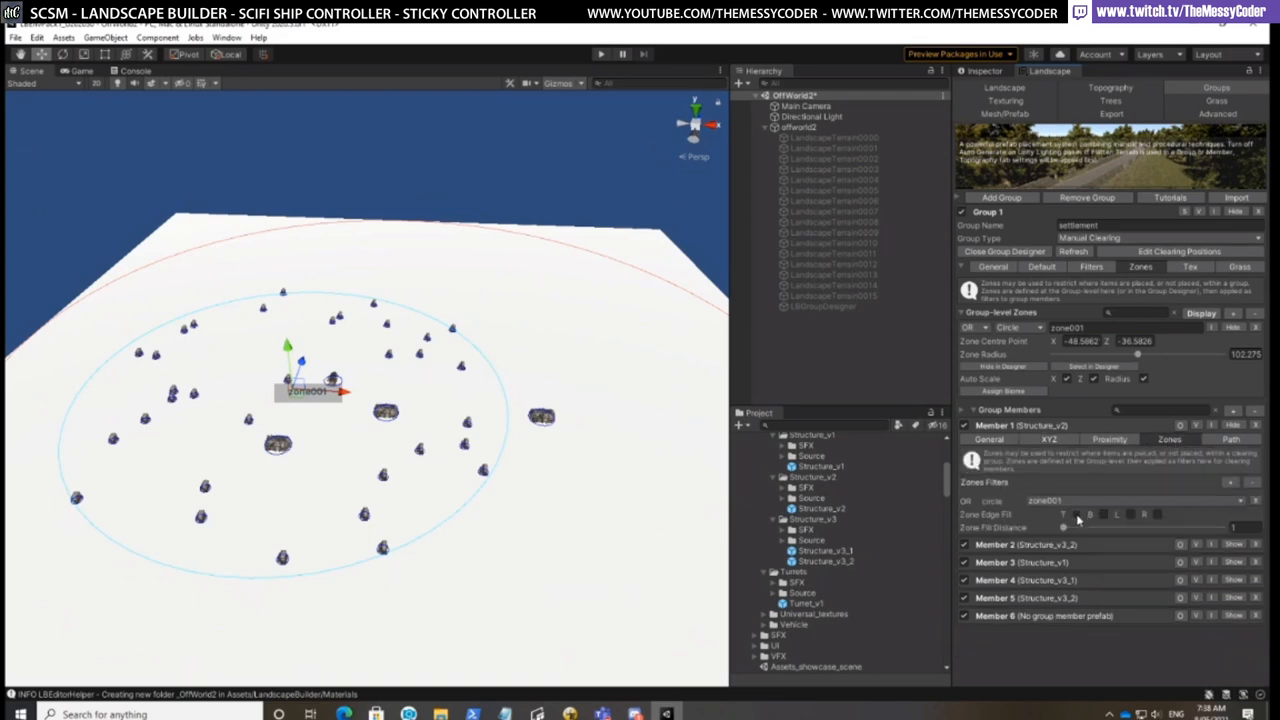
{"action": "right_click", "coordinate": [1009, 506]}
{"action": "left_click", "coordinate": [1064, 547]}
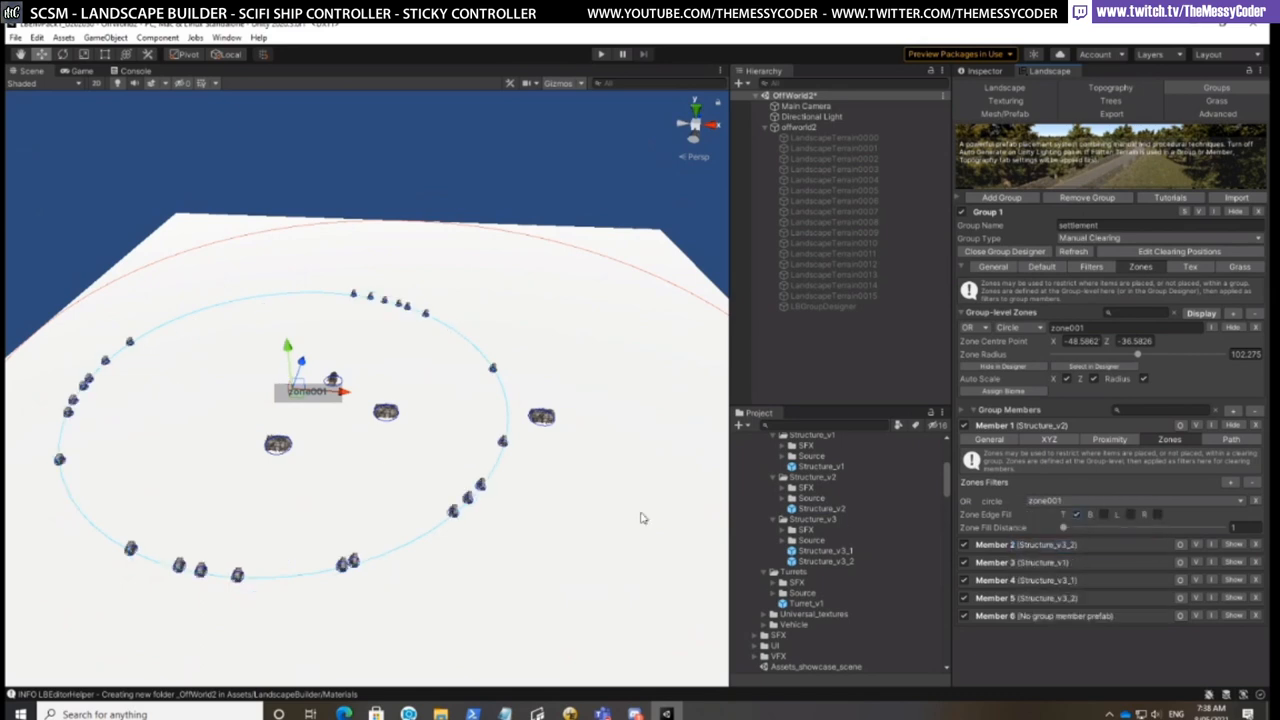
{"action": "scroll", "coordinate": [470, 551], "scroll_direction": "up", "scroll_amount": 3}
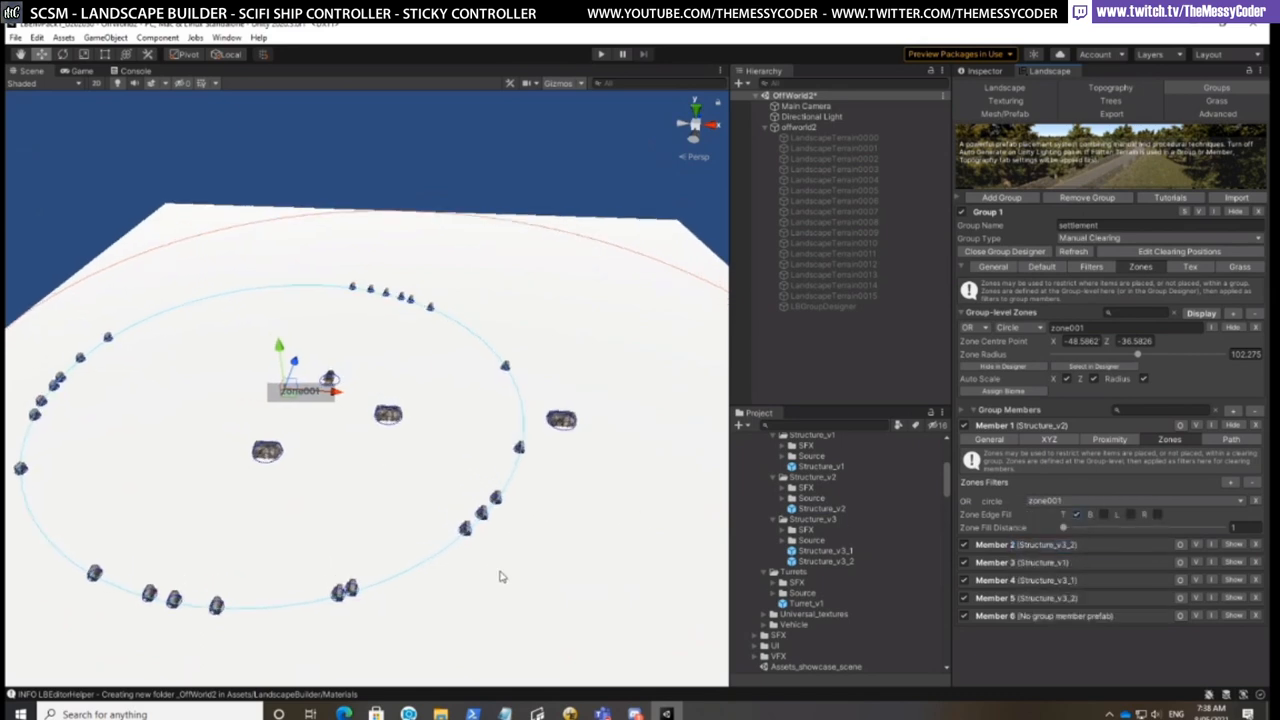
{"action": "scroll", "coordinate": [501, 577], "scroll_direction": "up", "scroll_amount": 2}
Increase the Structure_v2 member's Proximity Extent to about 19.68 and refresh the designer
{"action": "left_click", "coordinate": [1112, 440]}
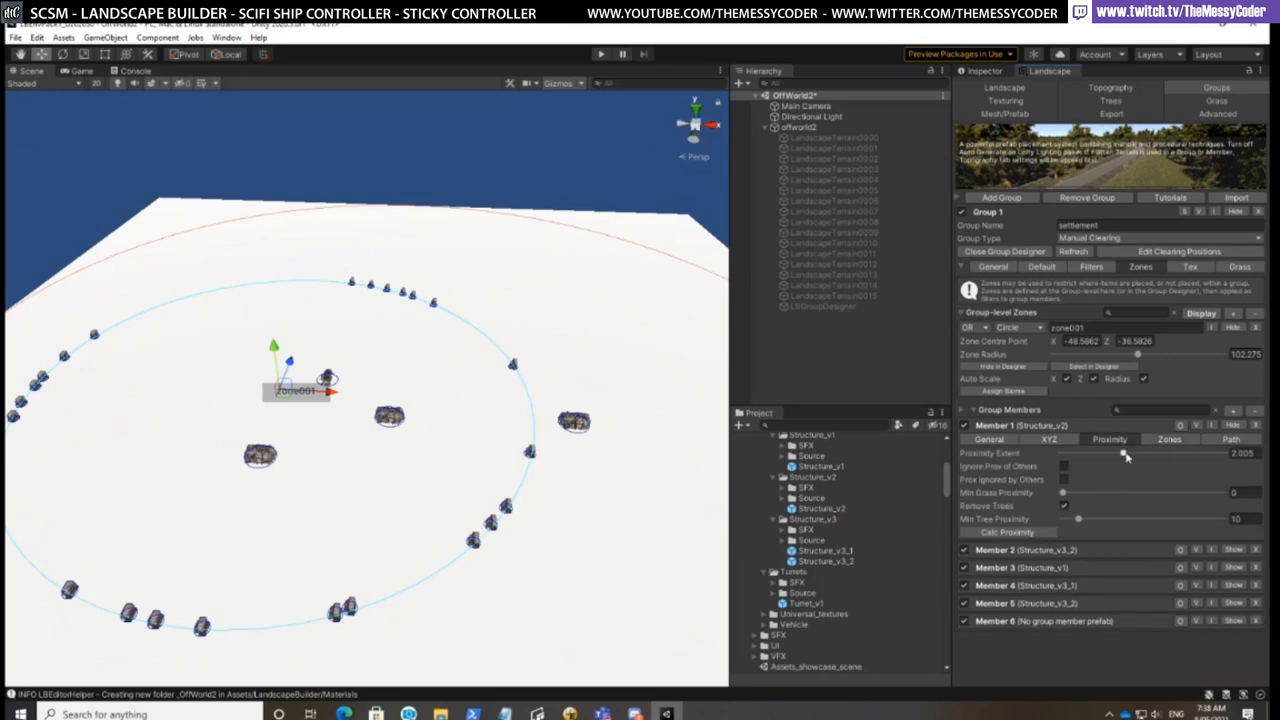
{"action": "left_click_drag", "start_coordinate": [1125, 455], "coordinate": [1153, 459]}
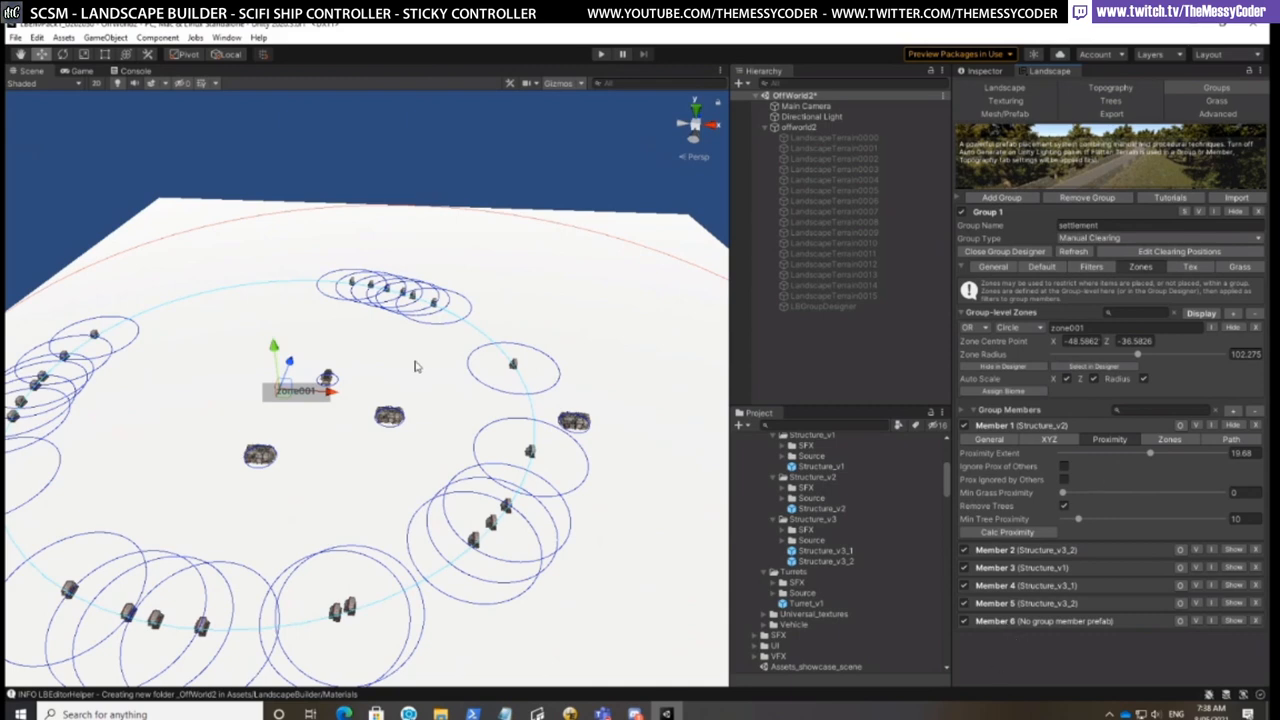
{"action": "right_click", "coordinate": [497, 465]}
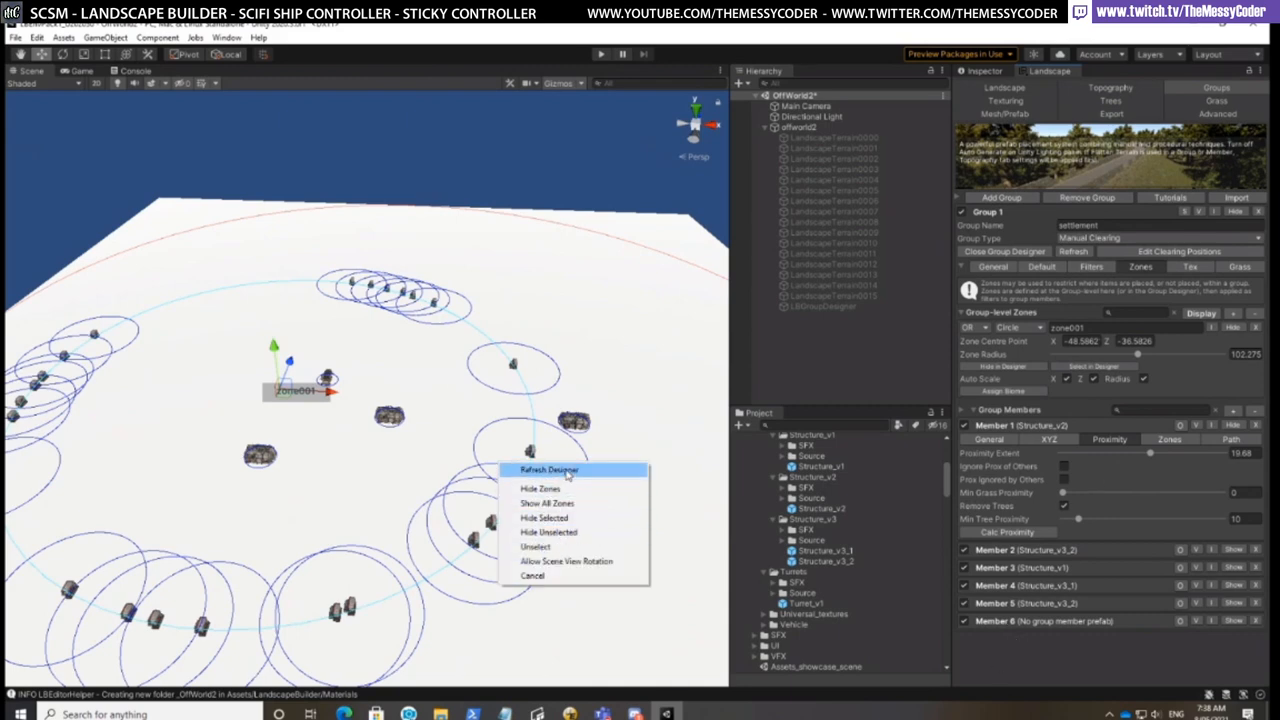
{"action": "left_click", "coordinate": [567, 471]}
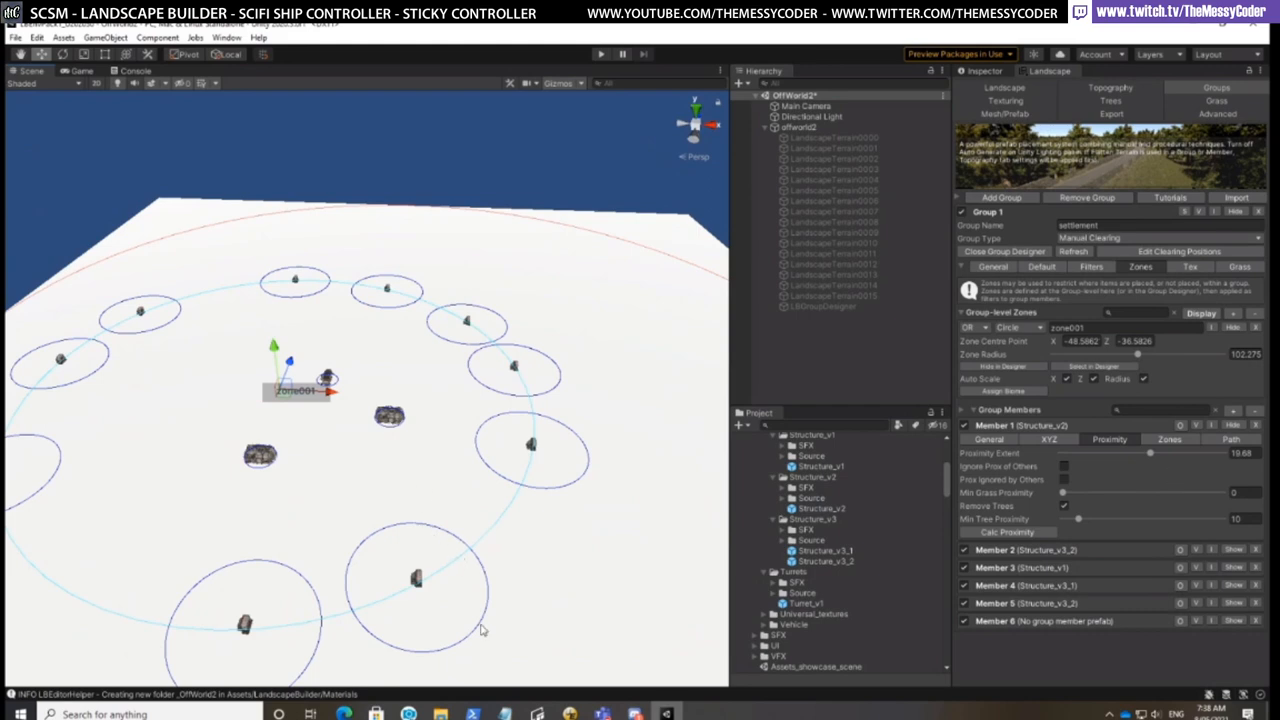
Set the Structure_v2 member's rotation type to Face 2 Zone Centre with a Y rotation of 90
{"action": "scroll", "coordinate": [480, 630], "scroll_direction": "up", "scroll_amount": 1}
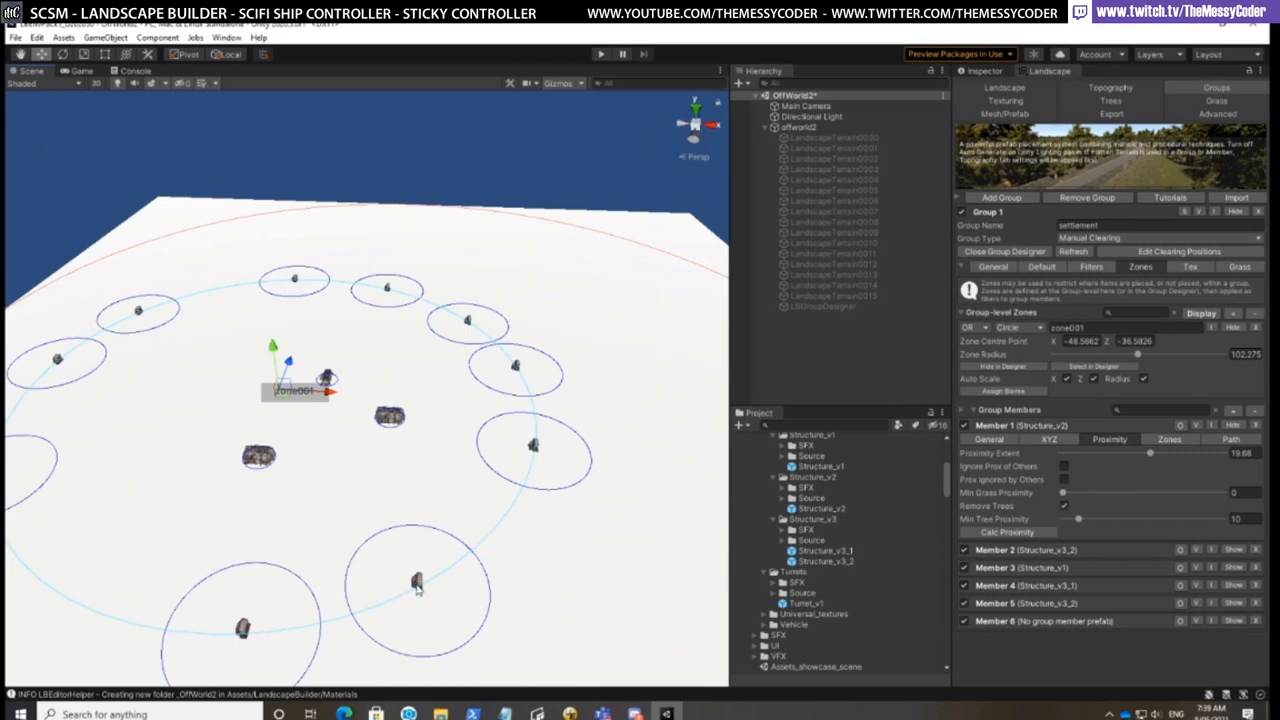
{"action": "right_click", "coordinate": [415, 587]}
{"action": "mouse_move", "coordinate": [486, 473]}
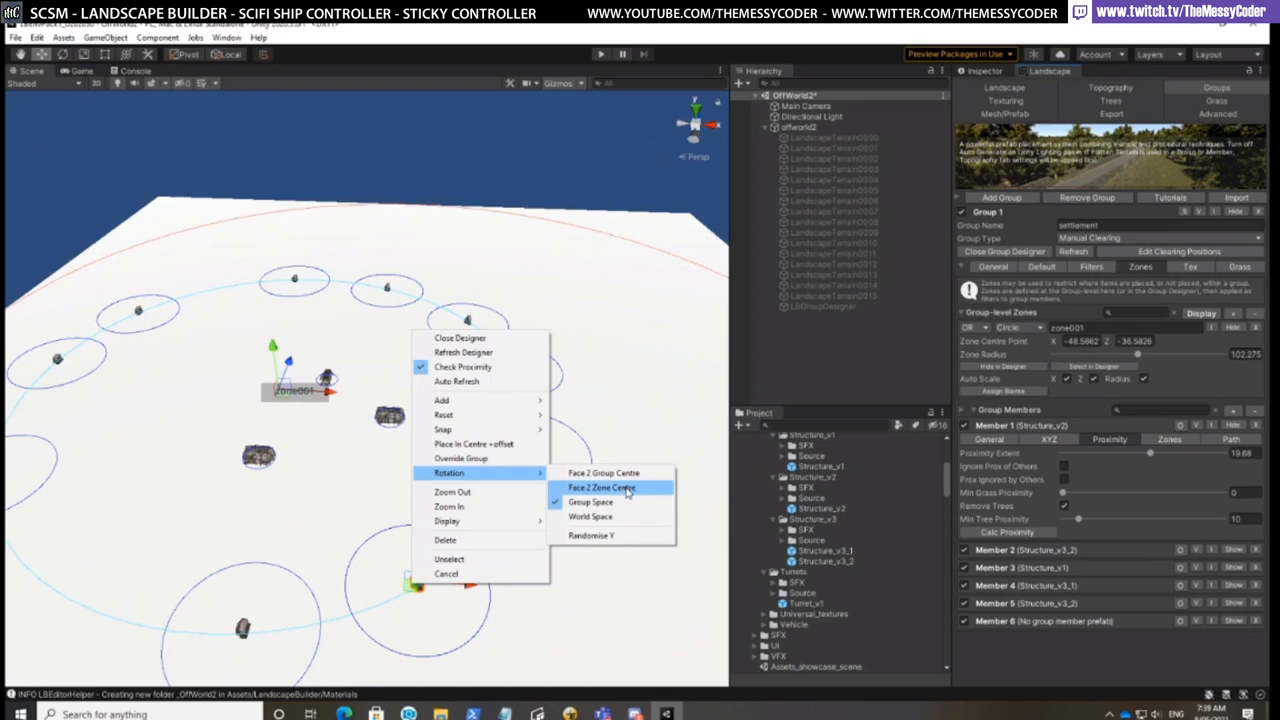
{"action": "left_click", "coordinate": [628, 488]}
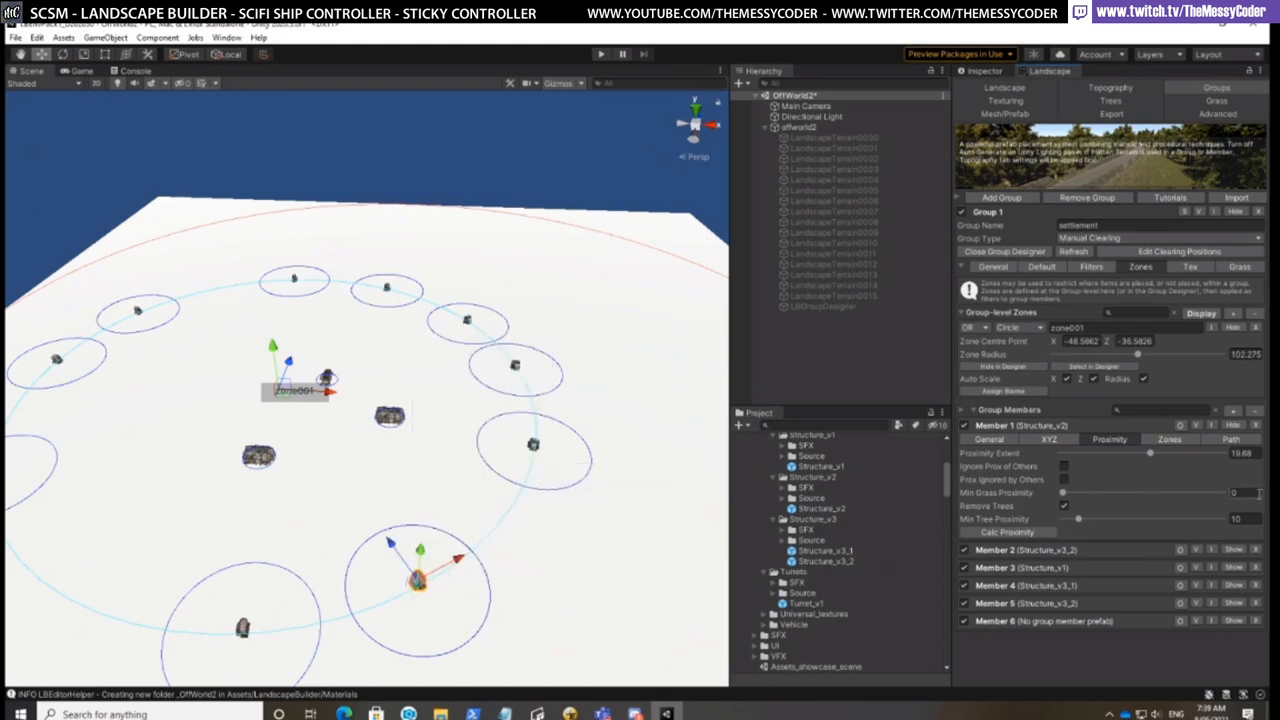
{"action": "left_click", "coordinate": [1062, 441]}
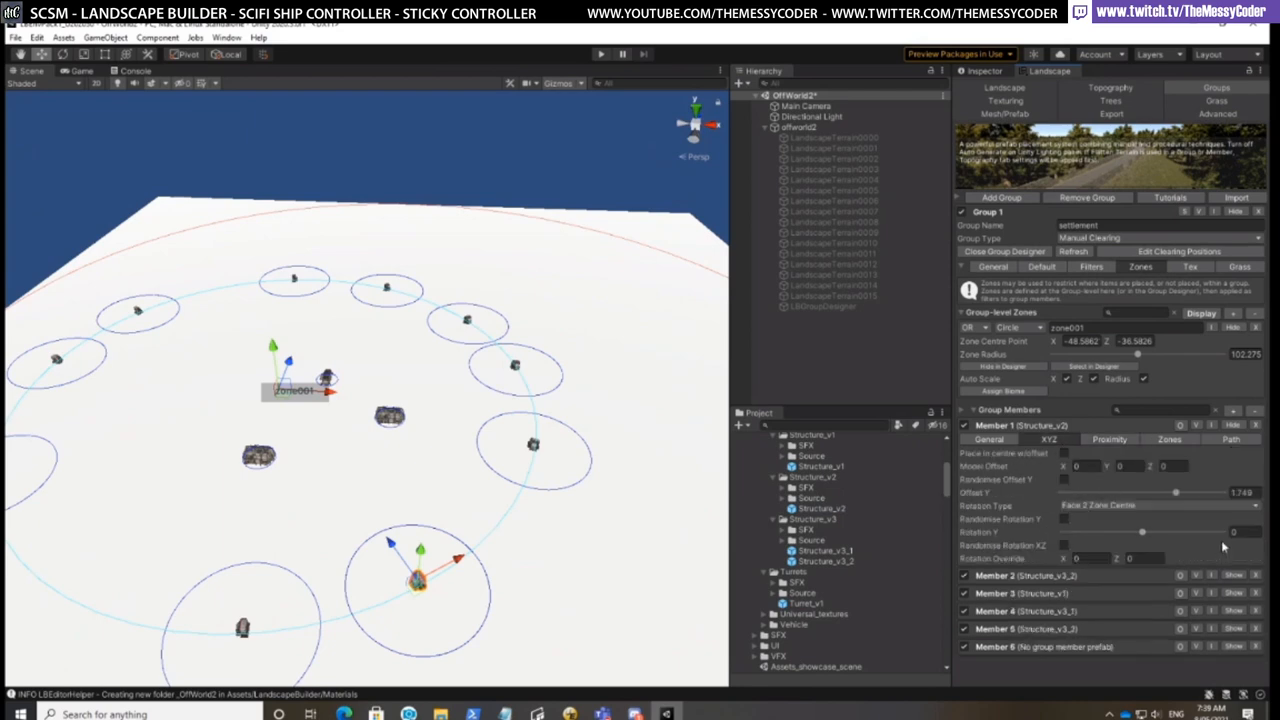
{"action": "type", "text": "90"}
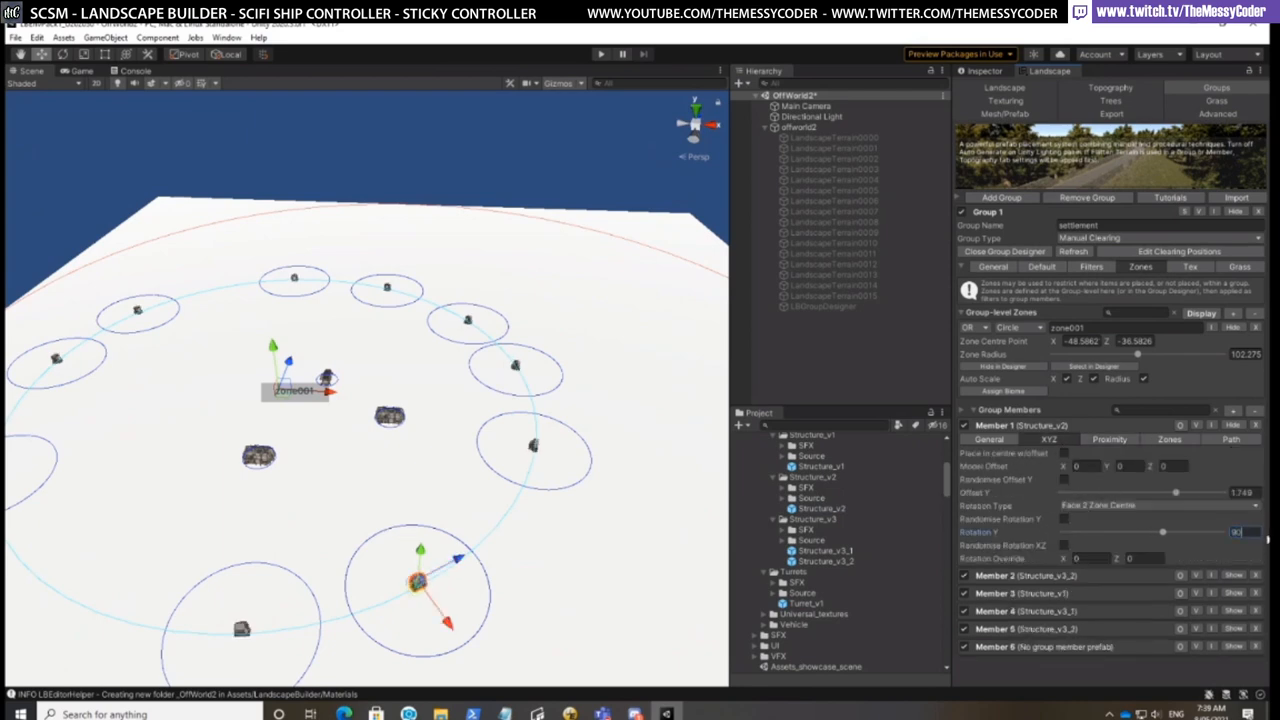
Close the group designer and populate the landscape with the settlement group
{"action": "scroll", "coordinate": [401, 524], "scroll_direction": "up", "scroll_amount": 4}
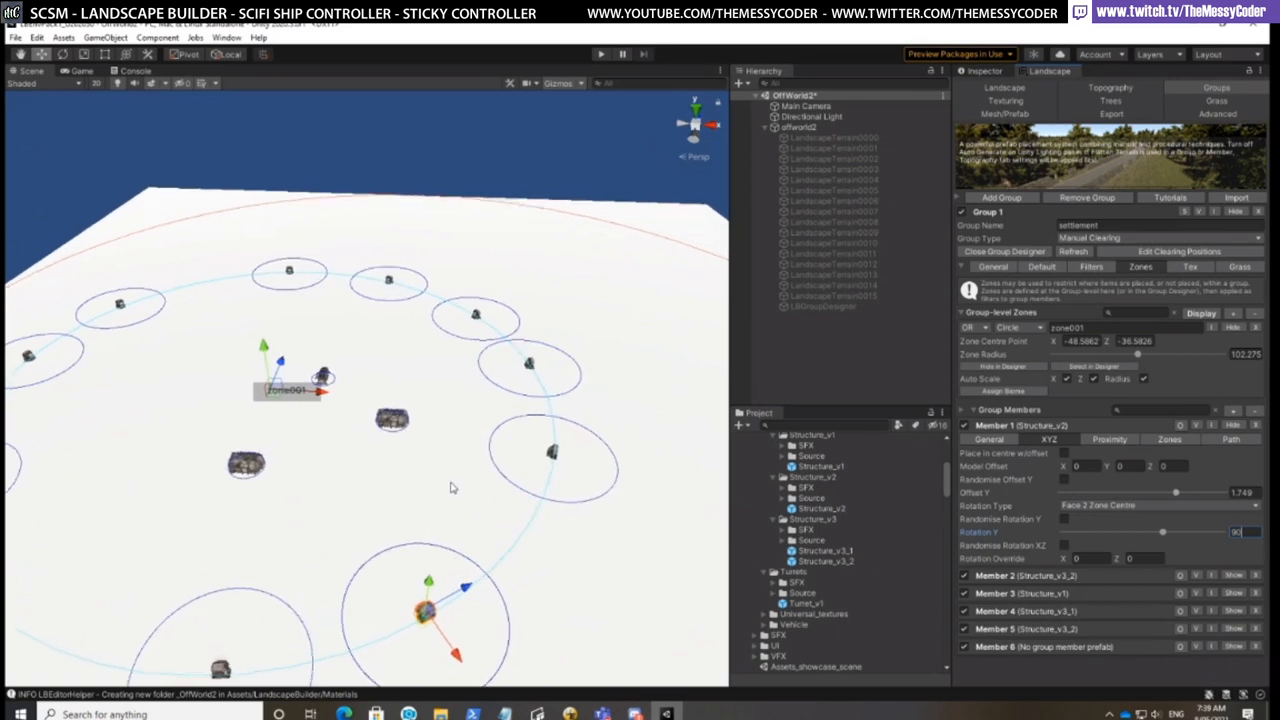
{"action": "scroll", "coordinate": [460, 614], "scroll_direction": "up", "scroll_amount": 2}
{"action": "scroll", "coordinate": [455, 610], "scroll_direction": "up", "scroll_amount": 2}
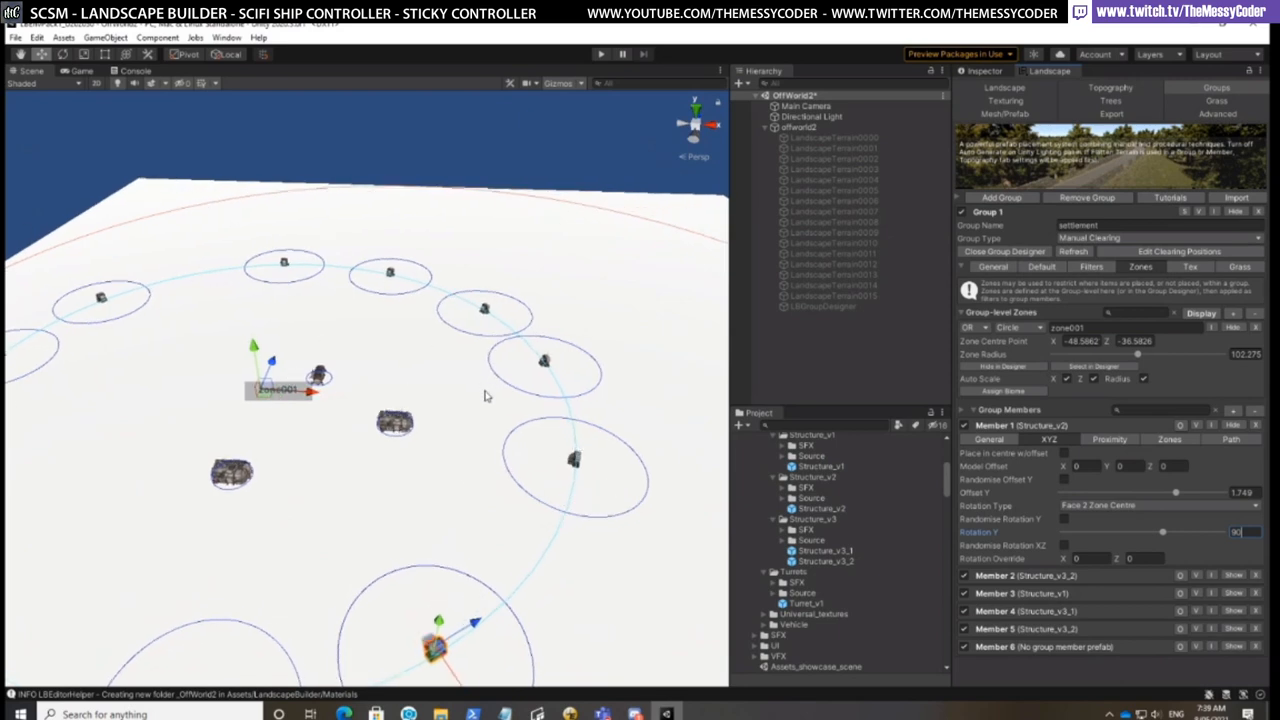
{"action": "scroll", "coordinate": [481, 467], "scroll_direction": "down", "scroll_amount": 3}
{"action": "scroll", "coordinate": [448, 510], "scroll_direction": "down", "scroll_amount": 1}
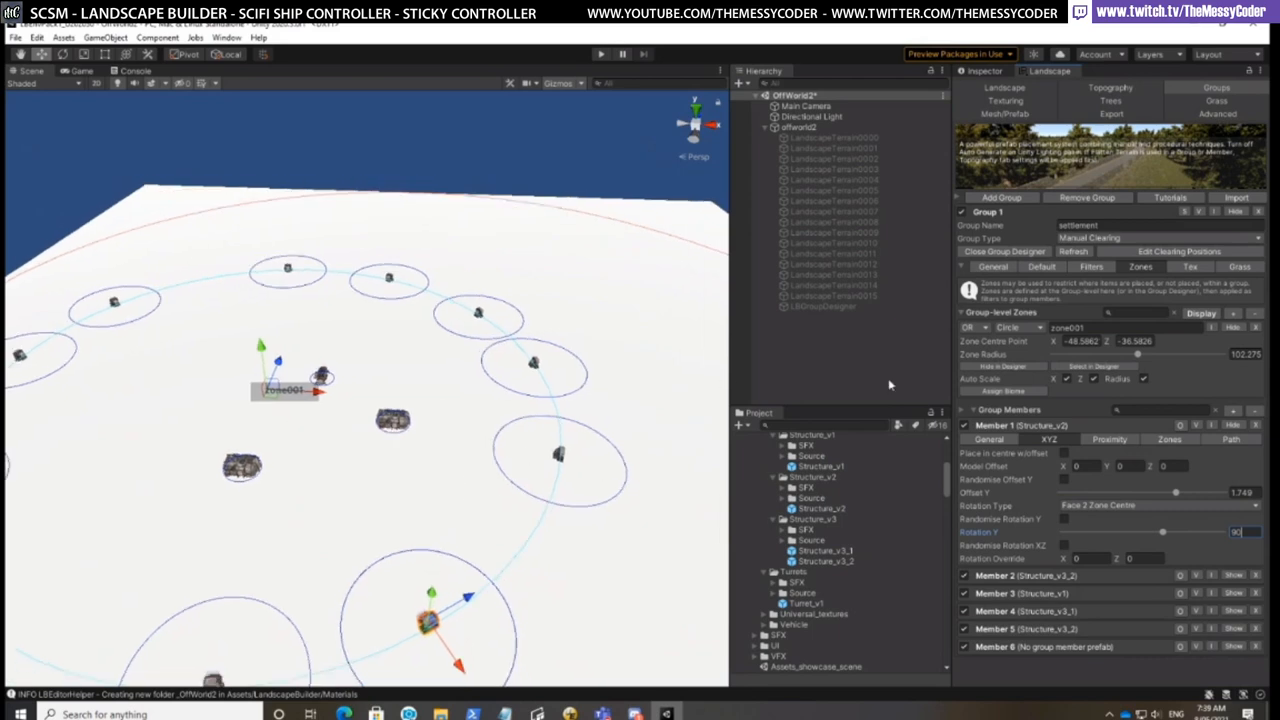
{"action": "left_click", "coordinate": [1008, 257]}
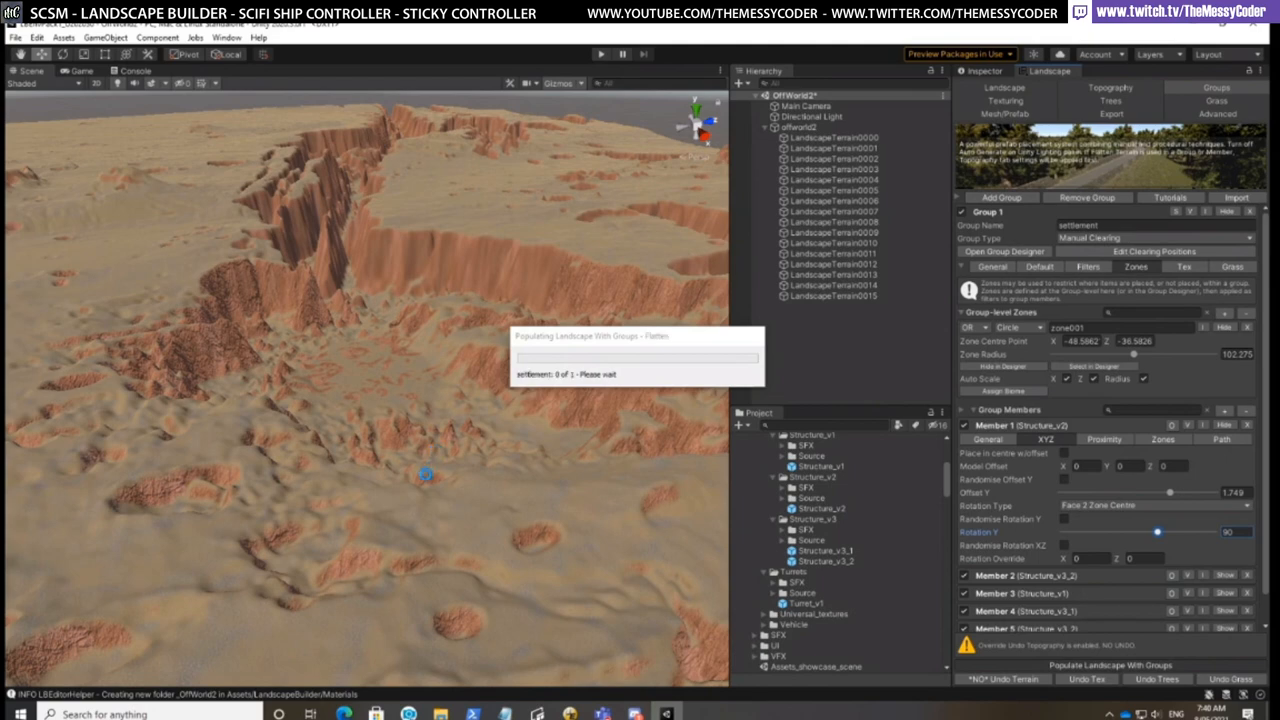
Examine the populated settlement clearing and its structure placement from close up and from a distance
{"action": "scroll", "coordinate": [425, 482], "scroll_direction": "up", "scroll_amount": 8}
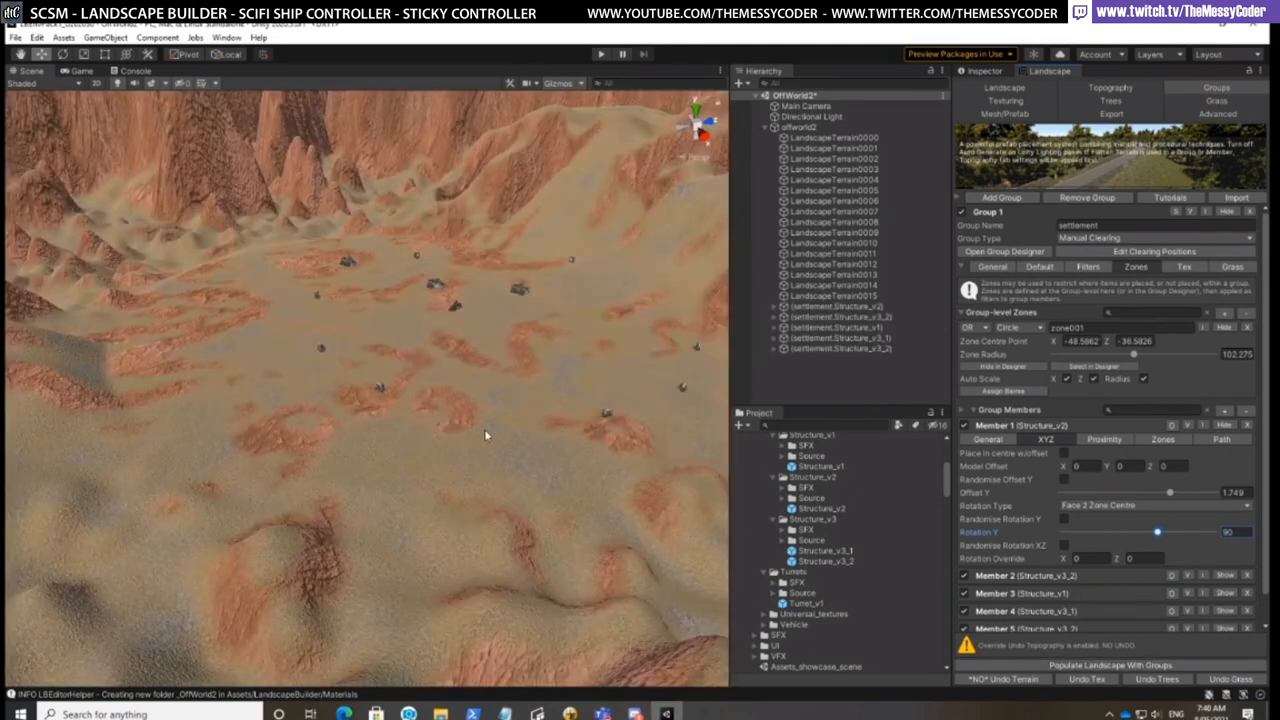
{"action": "right_click_drag", "start_coordinate": [486, 434], "coordinate": [514, 405]}
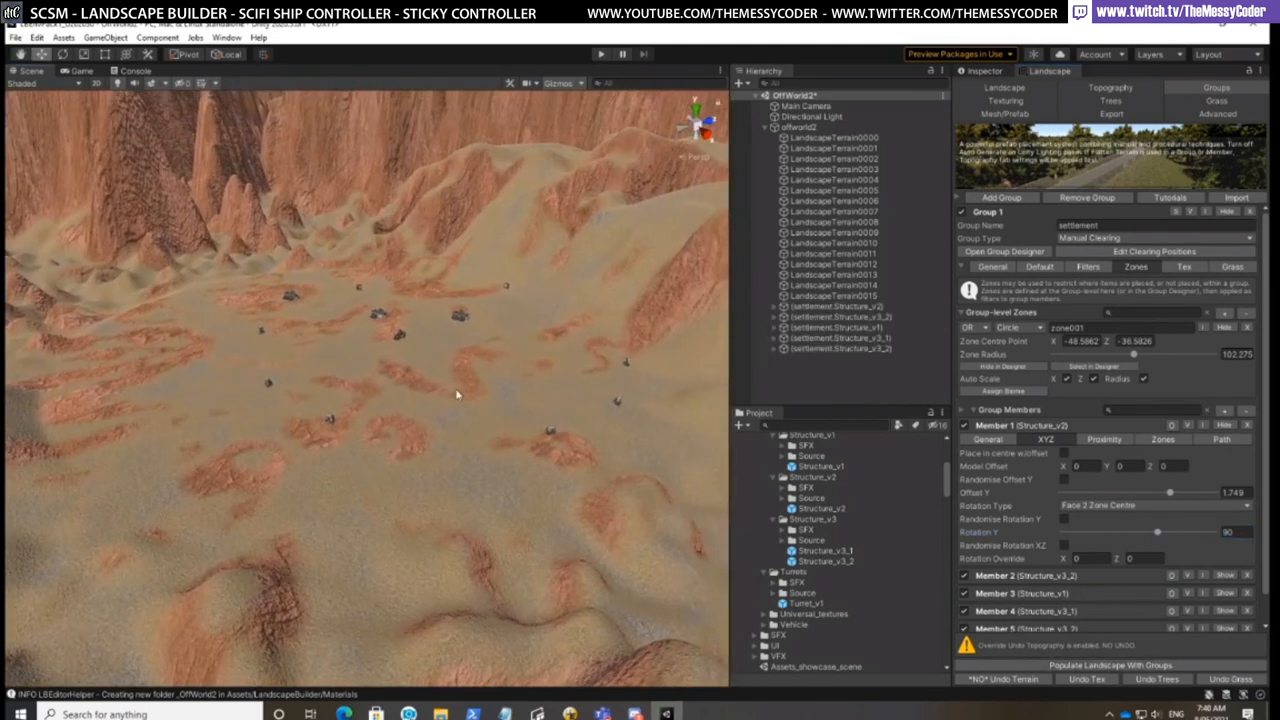
{"action": "left_click", "coordinate": [404, 342]}
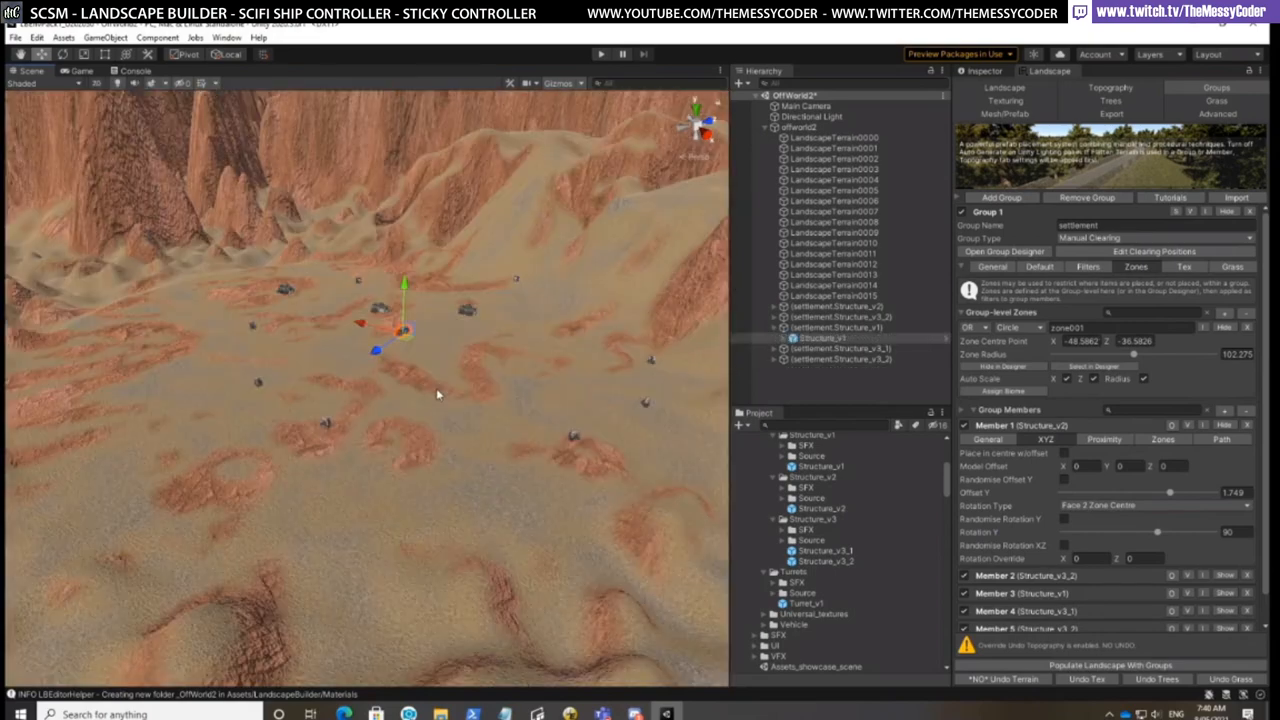
{"action": "mouse_move", "coordinate": [436, 388]}
{"action": "right_mouse_down"}
{"action": "mouse_move", "coordinate": [504, 401]}
{"action": "mouse_move", "coordinate": [422, 404]}
{"action": "right_mouse_up"}
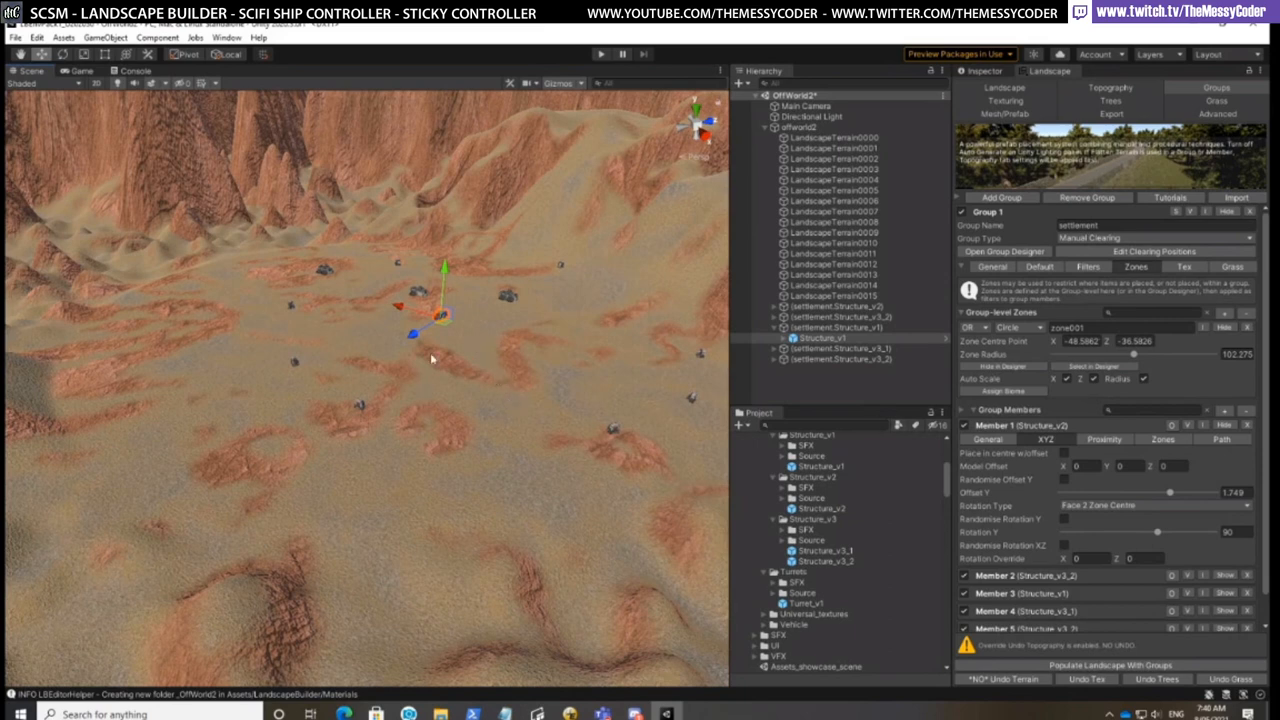
{"action": "scroll", "coordinate": [455, 403], "scroll_direction": "up", "scroll_amount": 1}
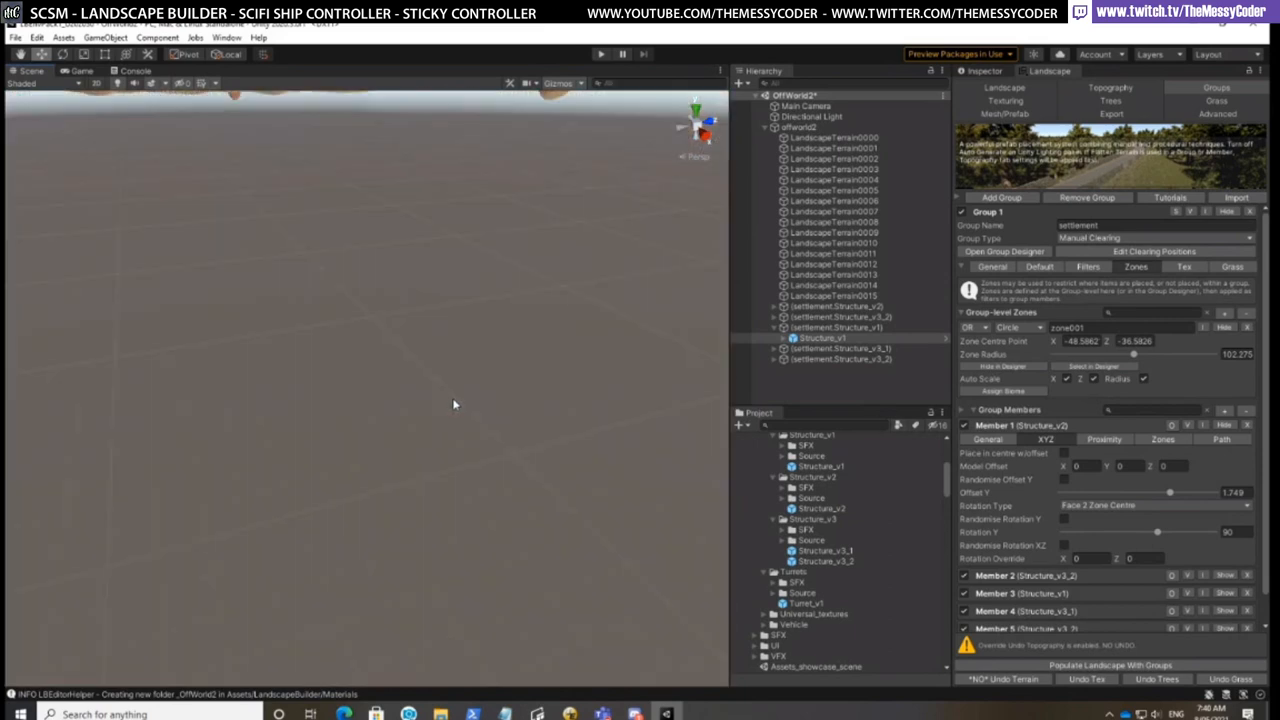
{"action": "scroll", "coordinate": [455, 405], "scroll_direction": "down", "scroll_amount": 2}
{"action": "right_click_drag", "start_coordinate": [456, 406], "coordinate": [503, 385]}
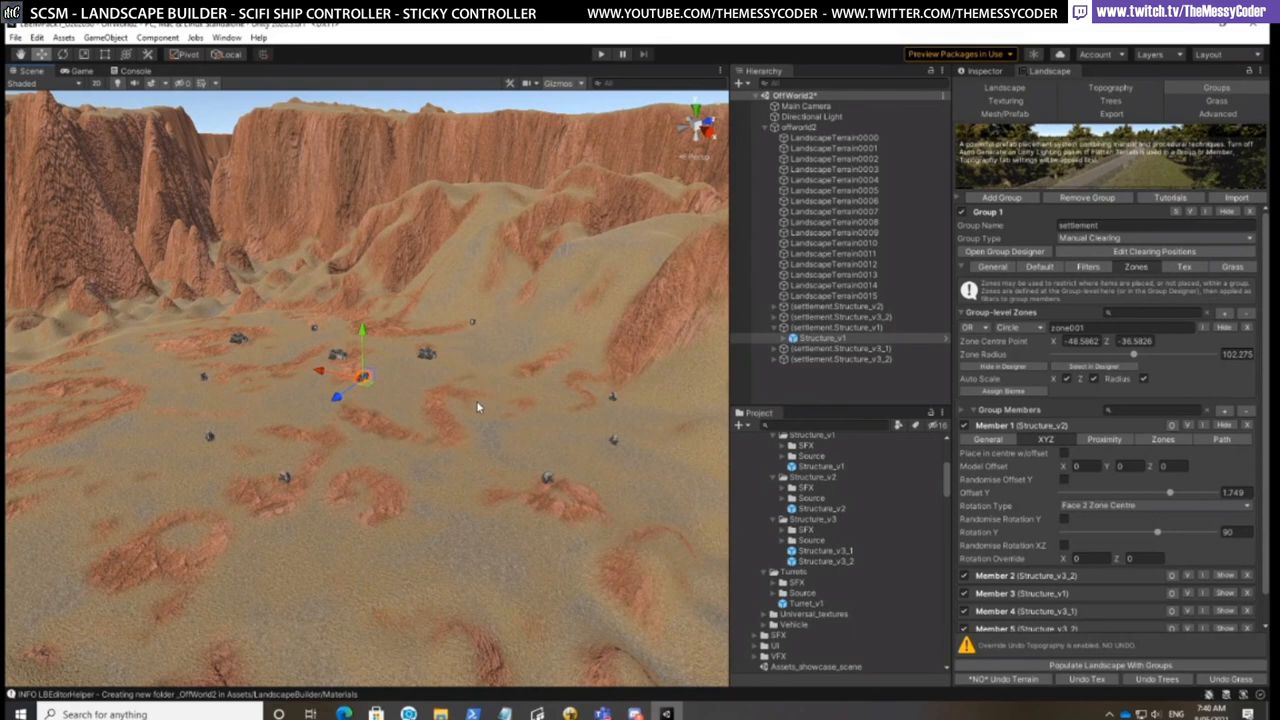
{"action": "right_click_drag", "start_coordinate": [473, 408], "coordinate": [476, 401]}
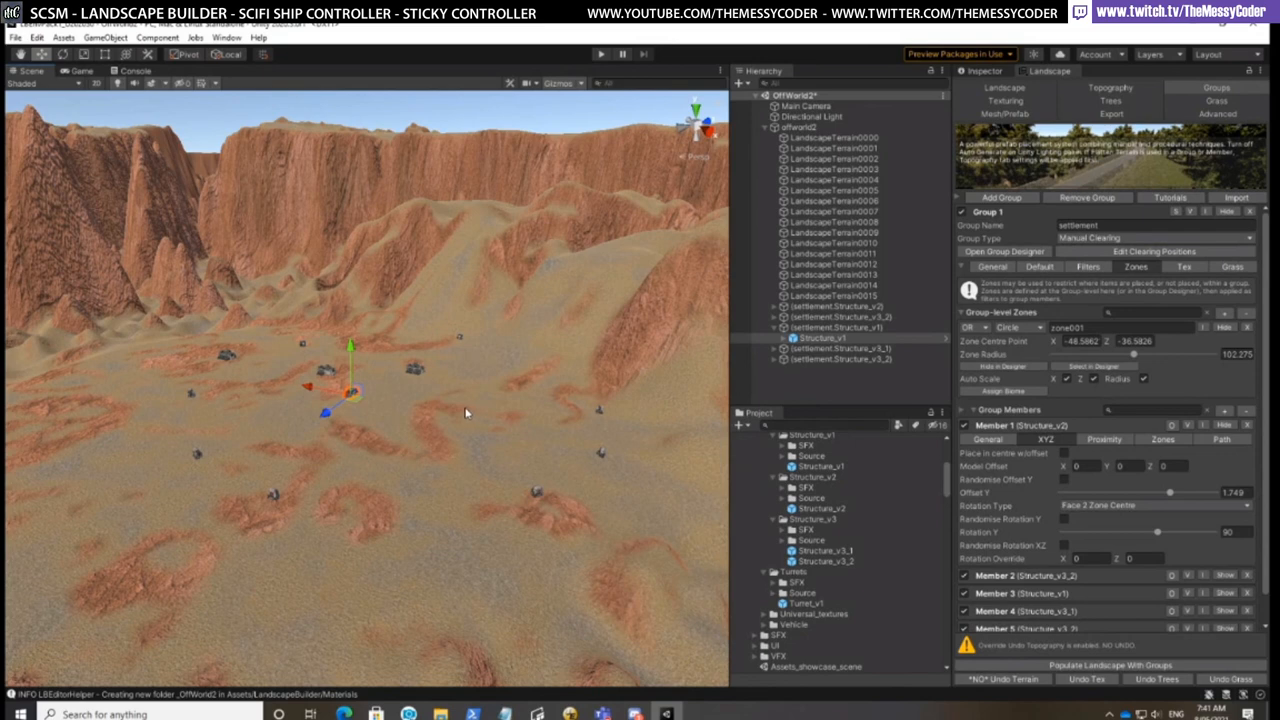
{"action": "mouse_move", "coordinate": [465, 407]}
{"action": "right_mouse_down"}
{"action": "mouse_move", "coordinate": [463, 392]}
{"action": "mouse_move", "coordinate": [442, 415]}
{"action": "right_mouse_up"}
{"action": "scroll", "coordinate": [457, 437], "scroll_direction": "down", "scroll_amount": 5}
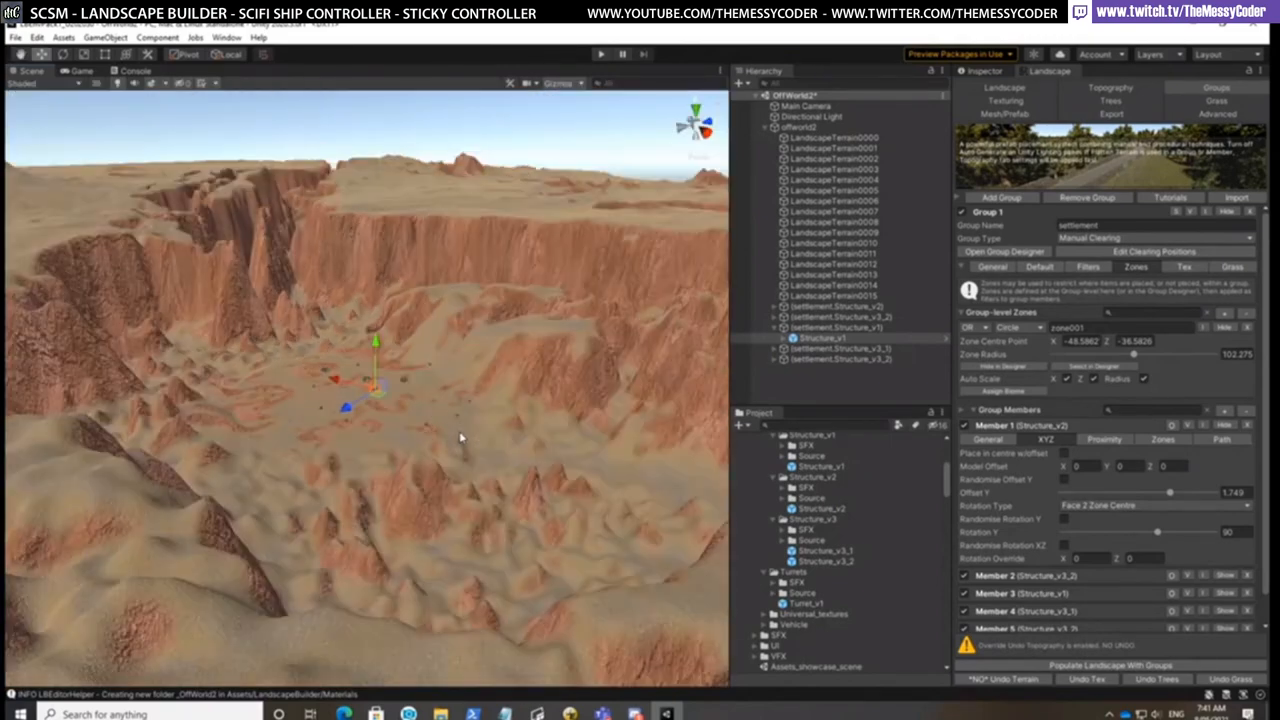
{"action": "scroll", "coordinate": [463, 437], "scroll_direction": "up", "scroll_amount": 5}
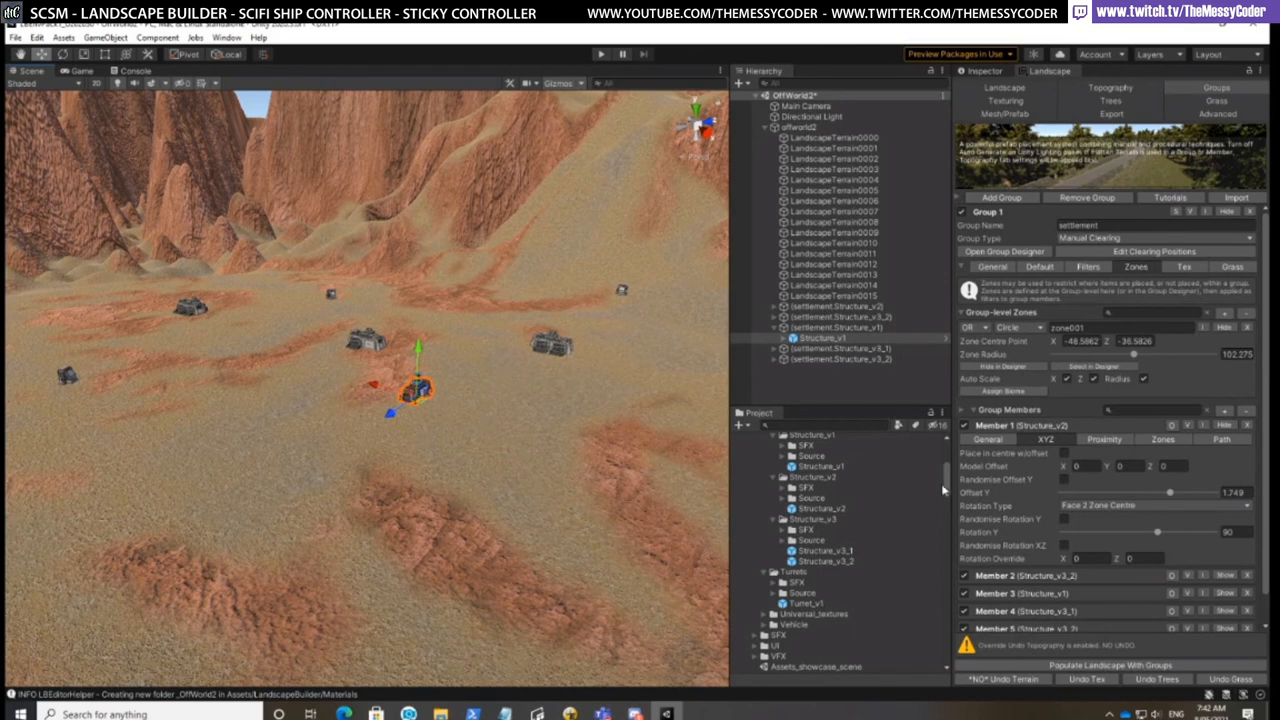
Collapse the offworld2 hierarchy and add the ThirdPersonCameraD prefab from the _Stuff folder to the scene
{"action": "left_click_drag", "start_coordinate": [946, 489], "coordinate": [950, 460]}
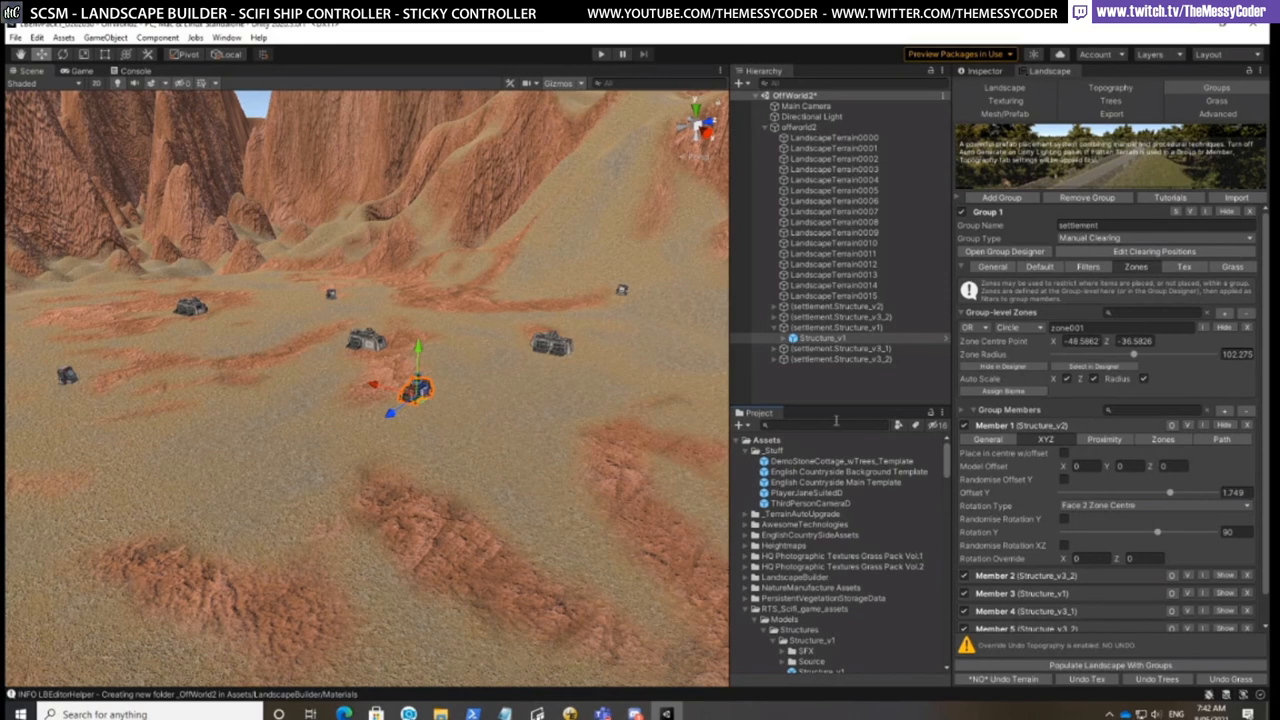
{"action": "left_click", "coordinate": [773, 128]}
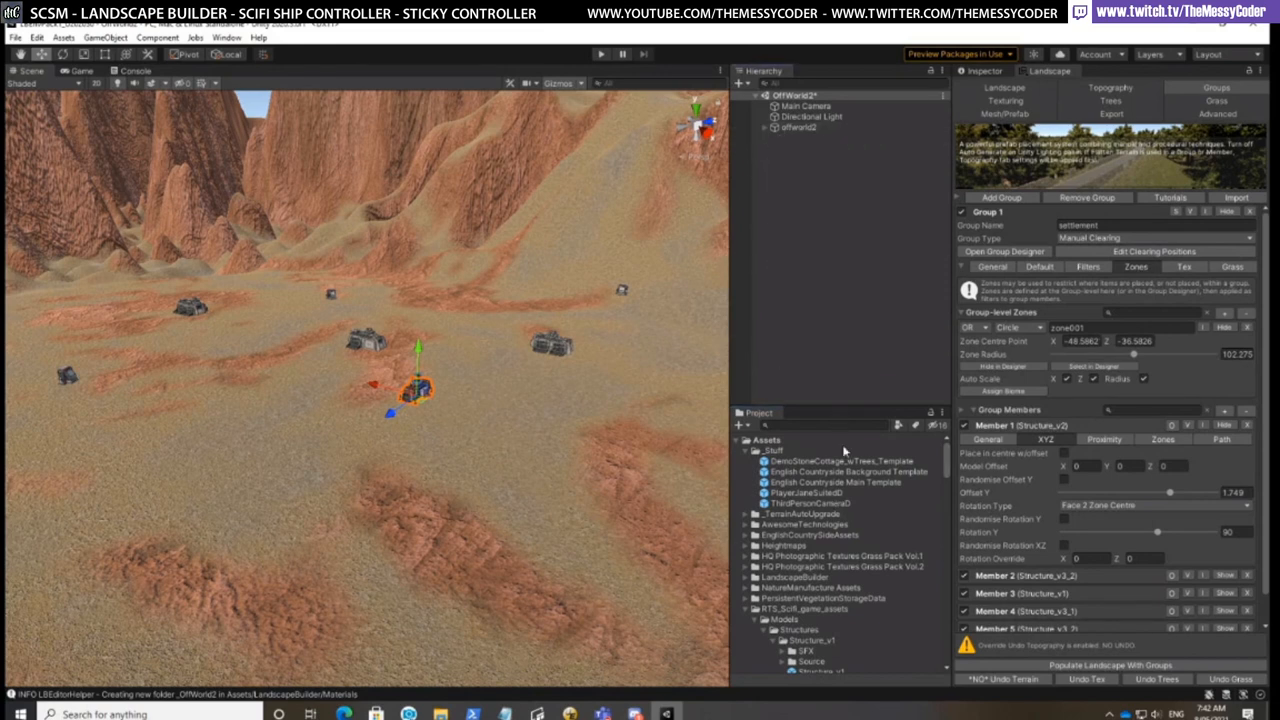
{"action": "left_click", "coordinate": [824, 505]}
{"action": "left_click_drag", "start_coordinate": [824, 507], "coordinate": [857, 422]}
{"action": "left_click_drag", "start_coordinate": [815, 507], "coordinate": [825, 290]}
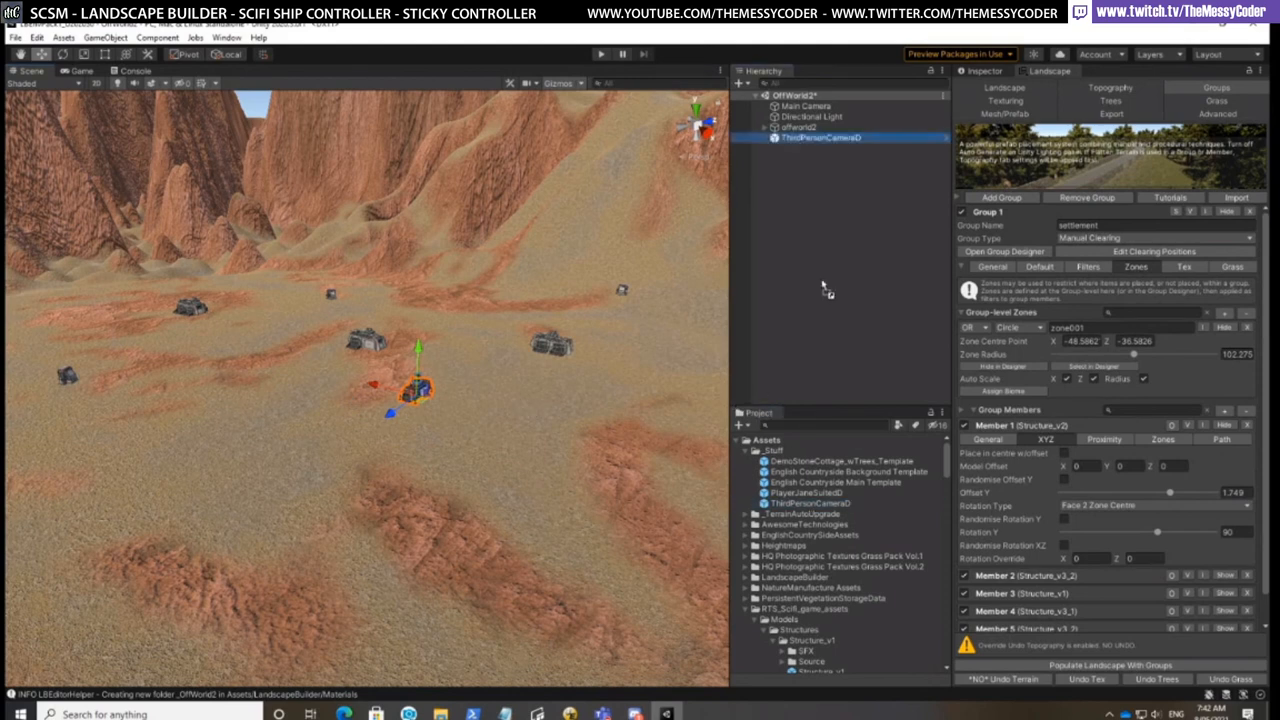
Place the PlayerJaneSuitedD prefab among the central structures and assign ThirdPersonCameraD as its Look Camera
{"action": "left_click", "coordinate": [823, 494]}
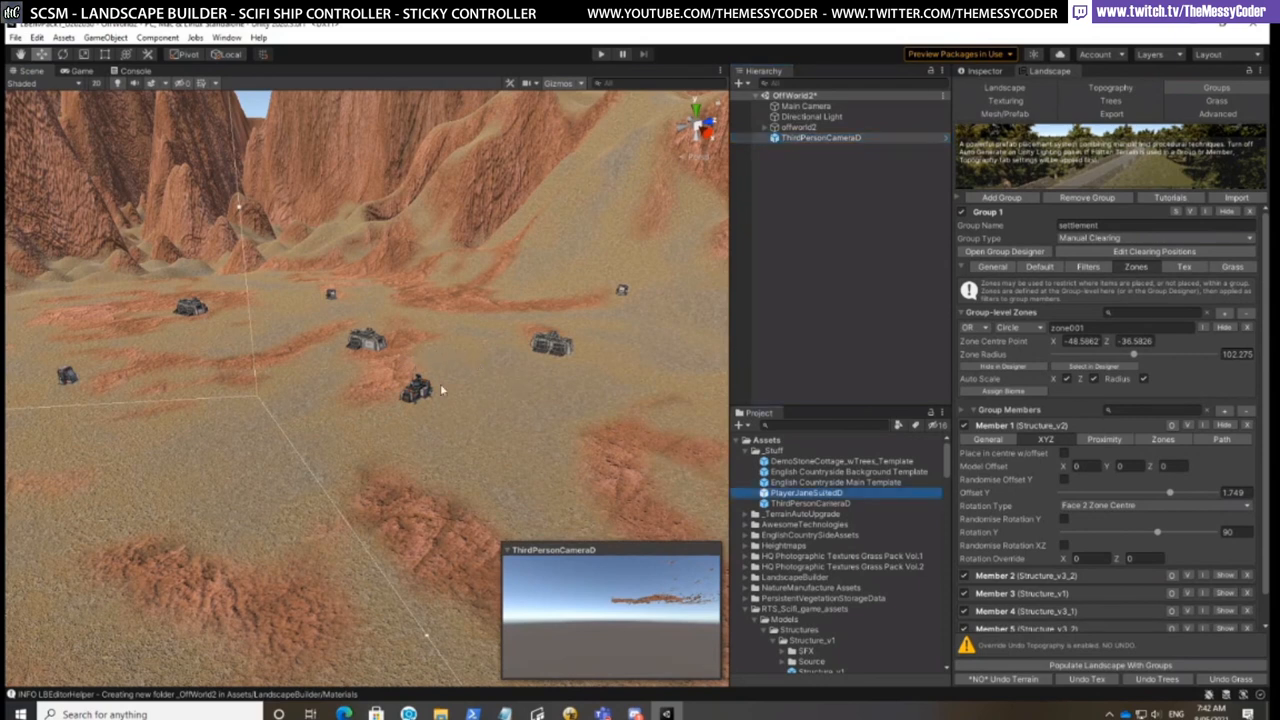
{"action": "left_click_drag", "start_coordinate": [441, 390], "coordinate": [341, 369]}
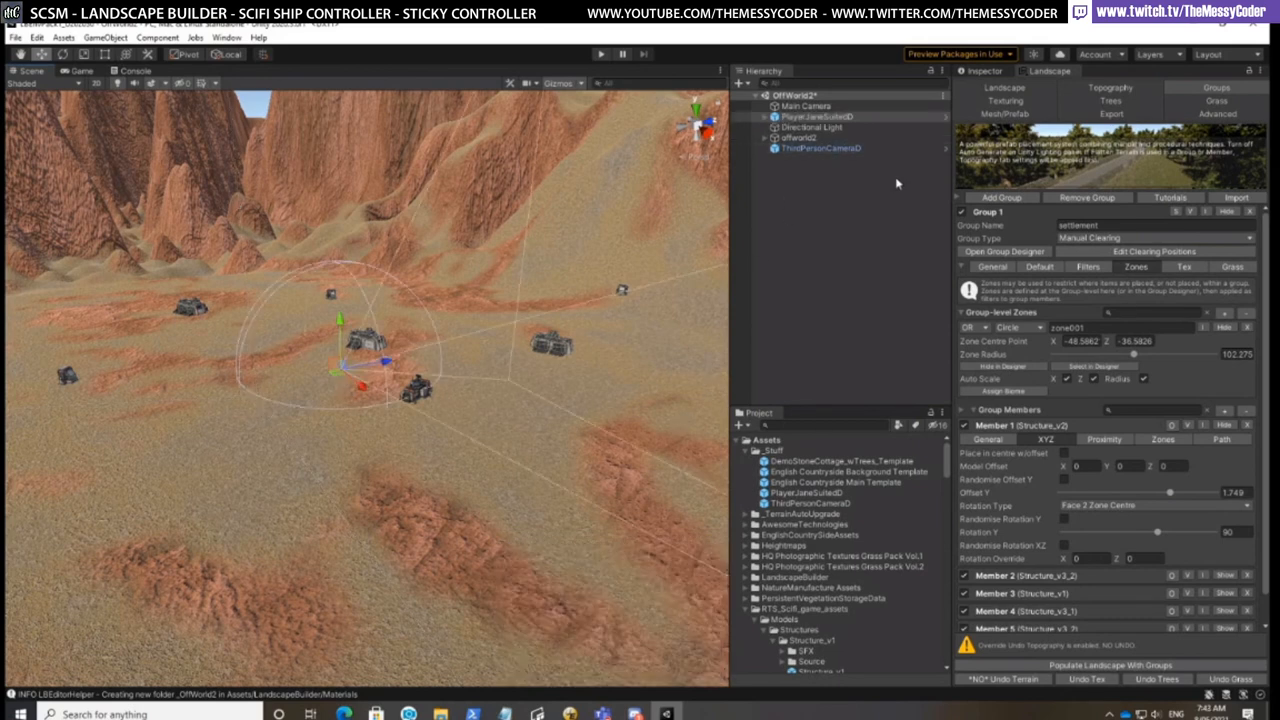
{"action": "left_click", "coordinate": [985, 72]}
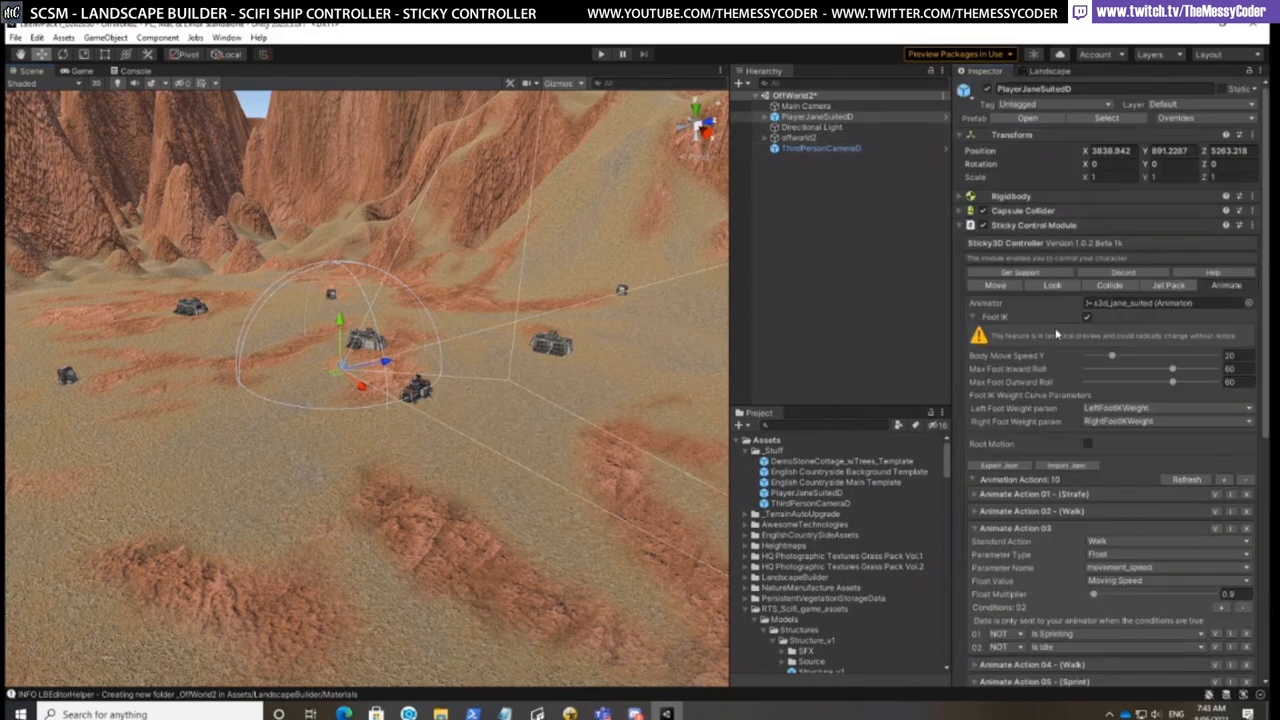
{"action": "left_click", "coordinate": [1052, 285]}
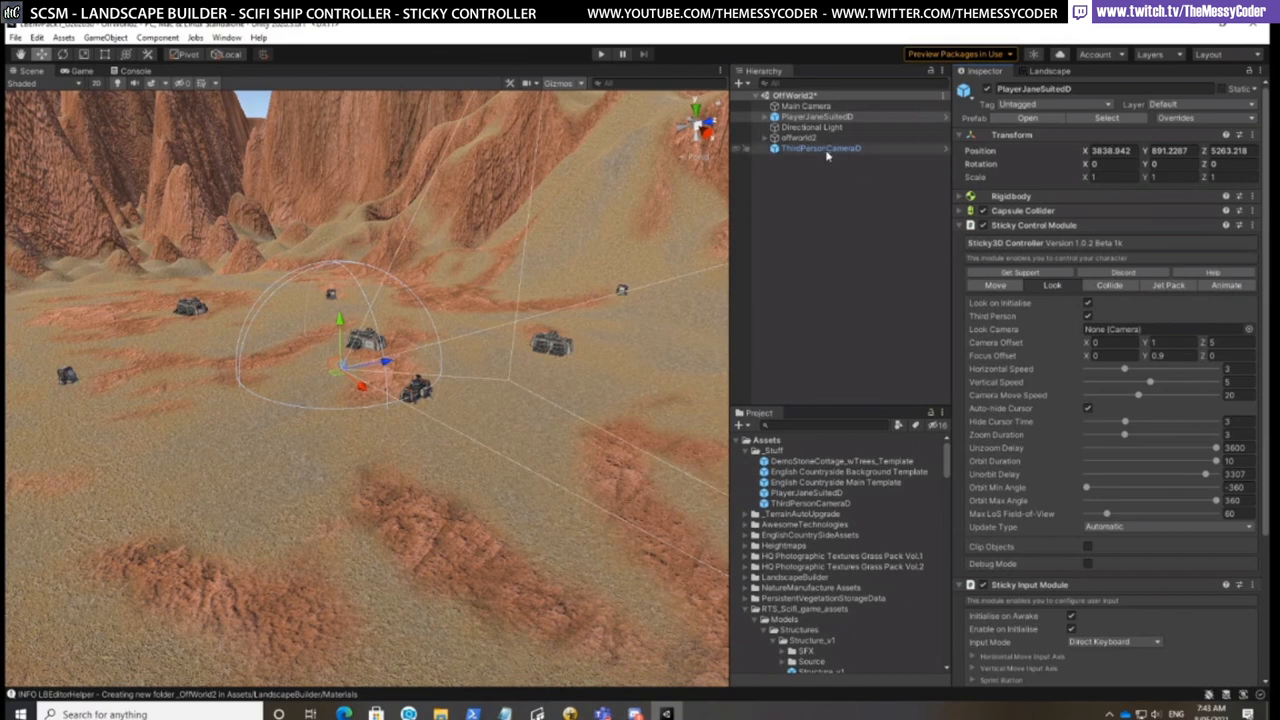
{"action": "left_click_drag", "start_coordinate": [829, 149], "coordinate": [1165, 336]}
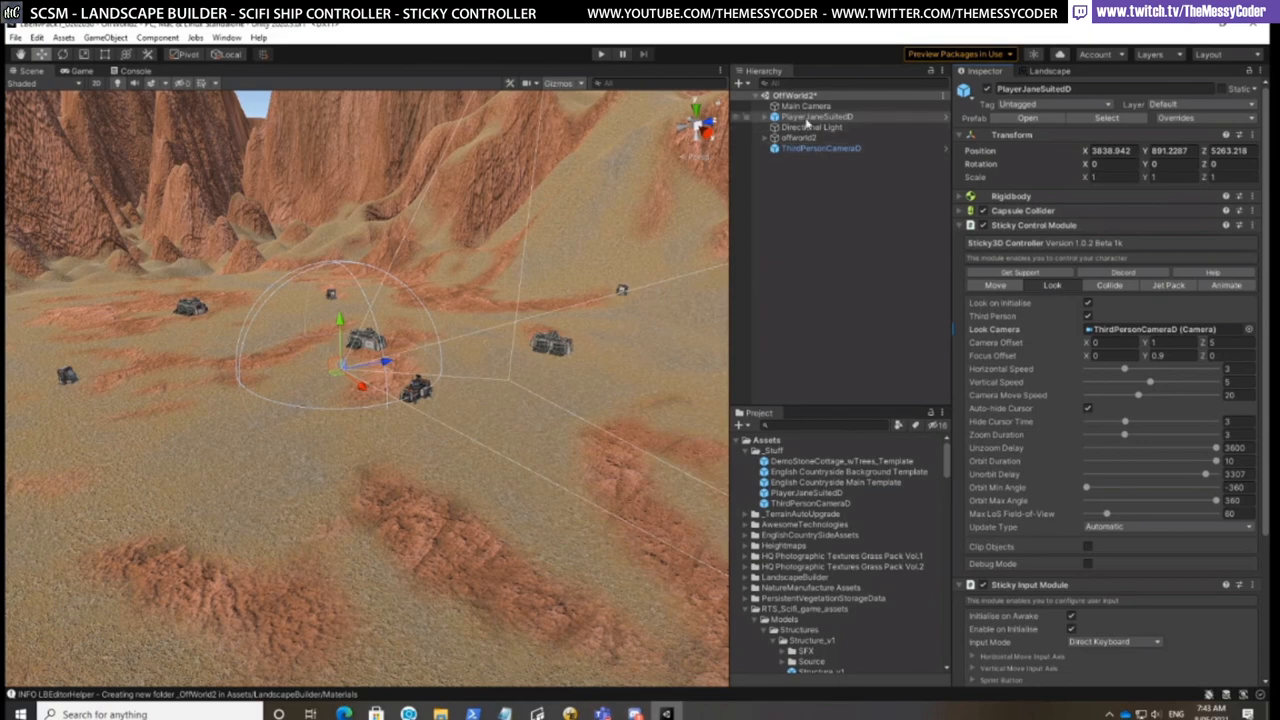
Set up scene lighting for the offworld2 landscape from Landscape Builder's Scene Settings
{"action": "left_click", "coordinate": [1048, 72]}
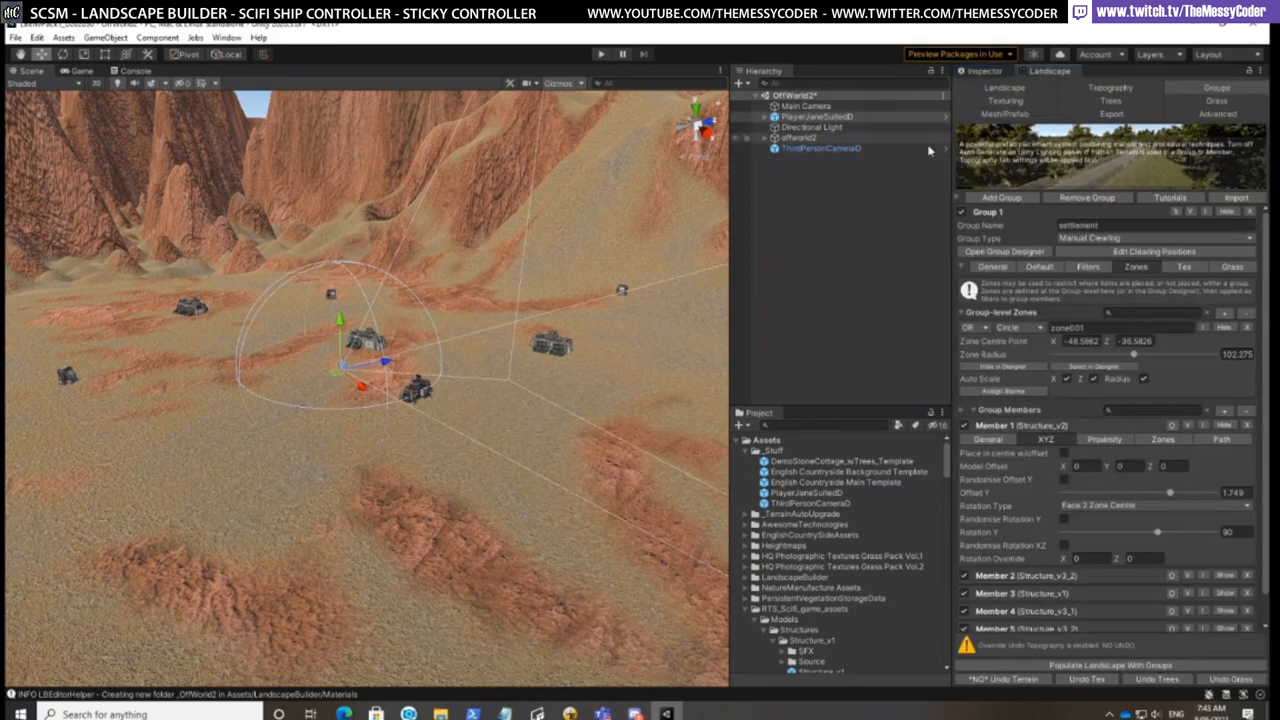
{"action": "left_click", "coordinate": [1005, 89]}
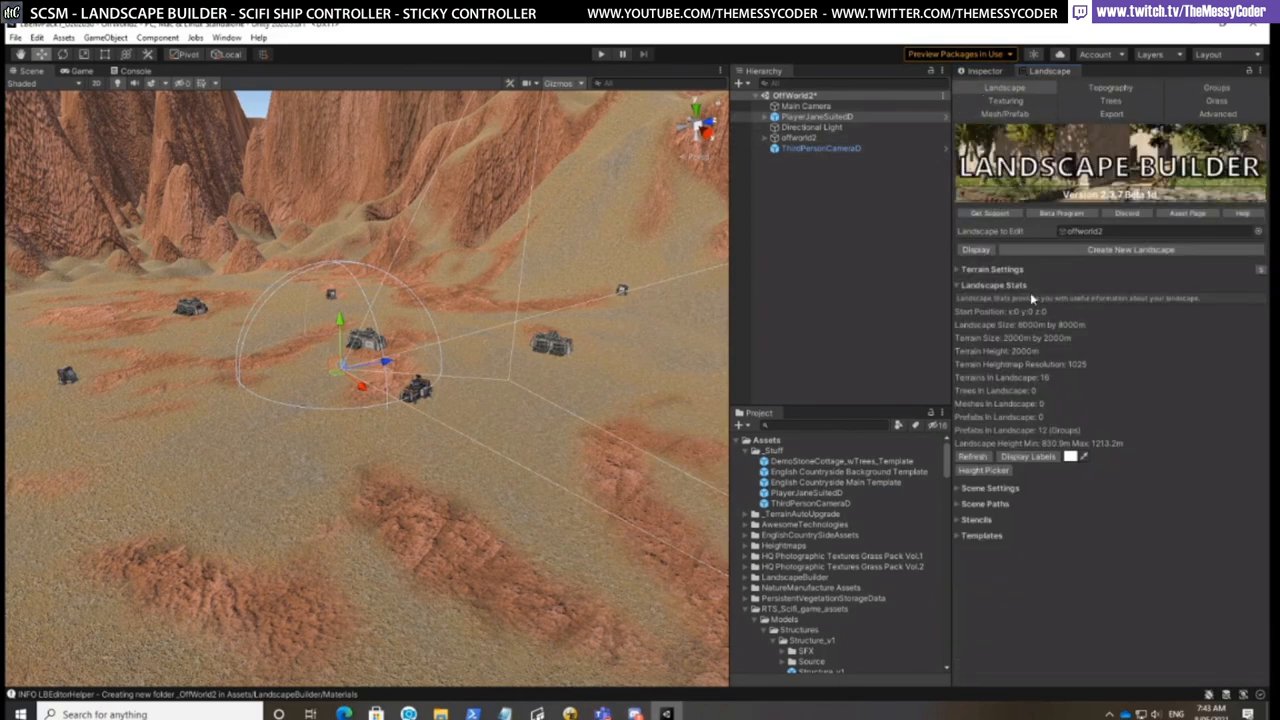
{"action": "left_click", "coordinate": [963, 286]}
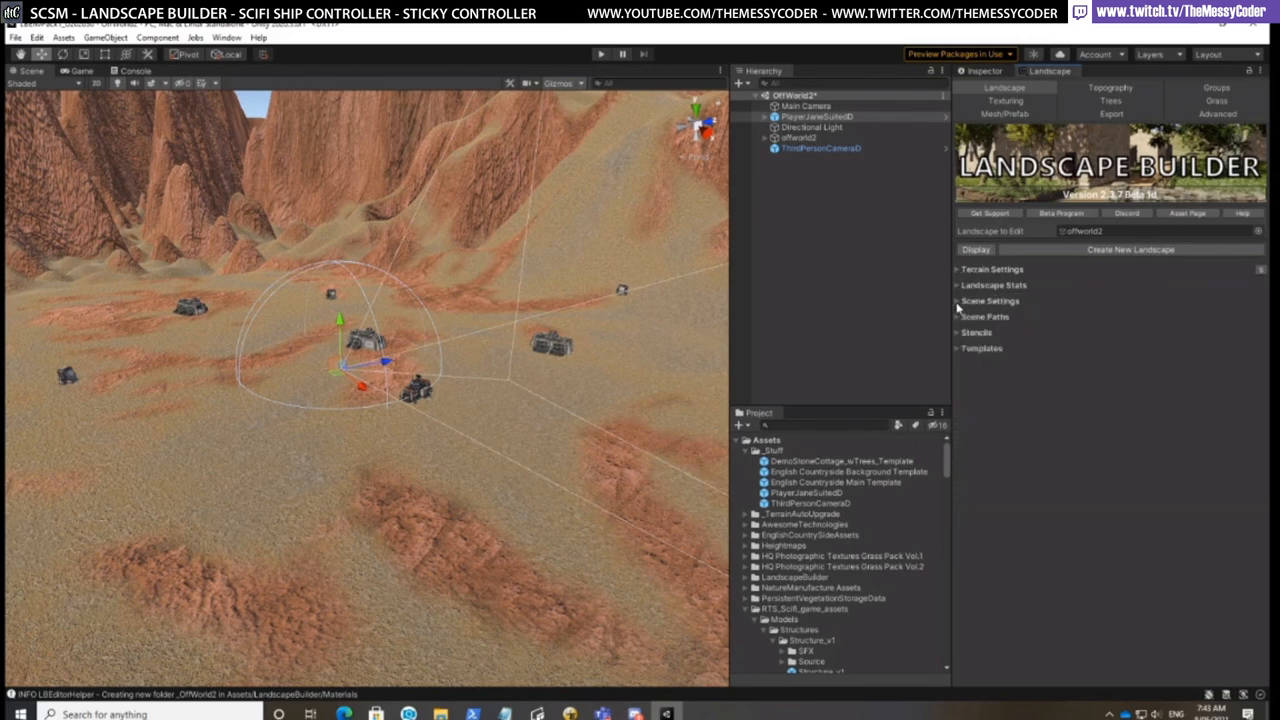
{"action": "left_click", "coordinate": [958, 301]}
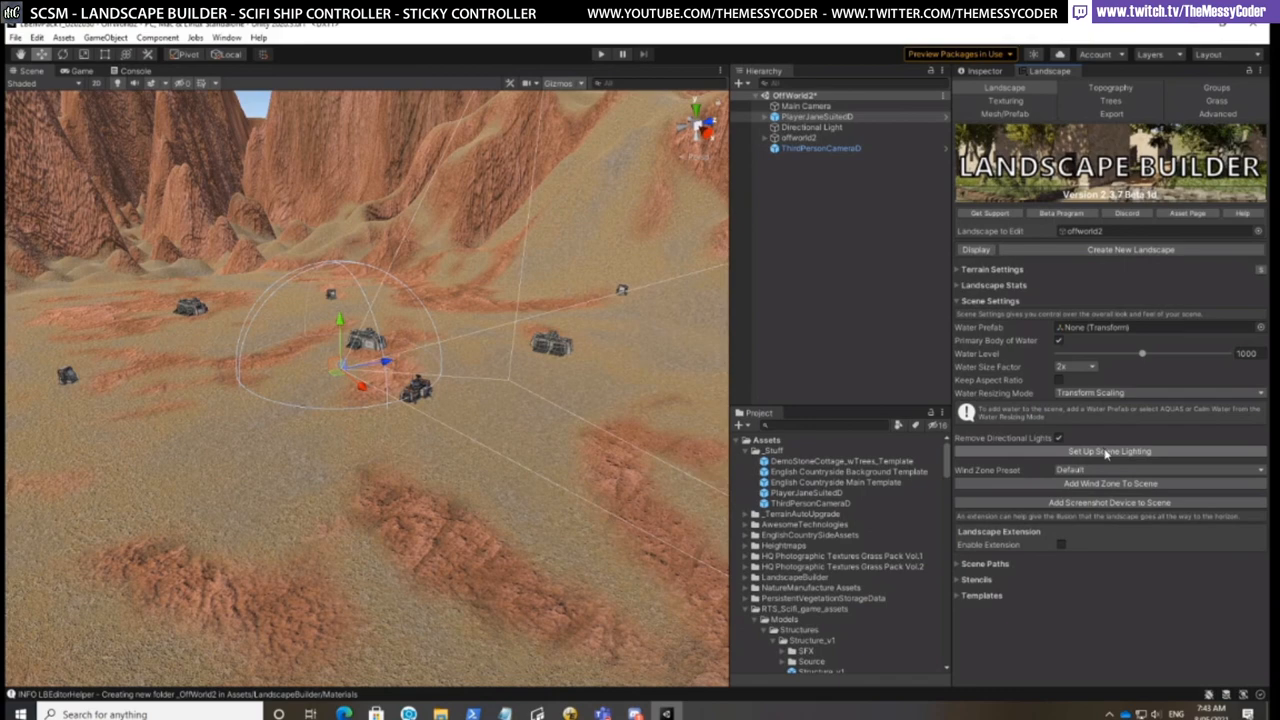
{"action": "left_click", "coordinate": [1074, 449]}
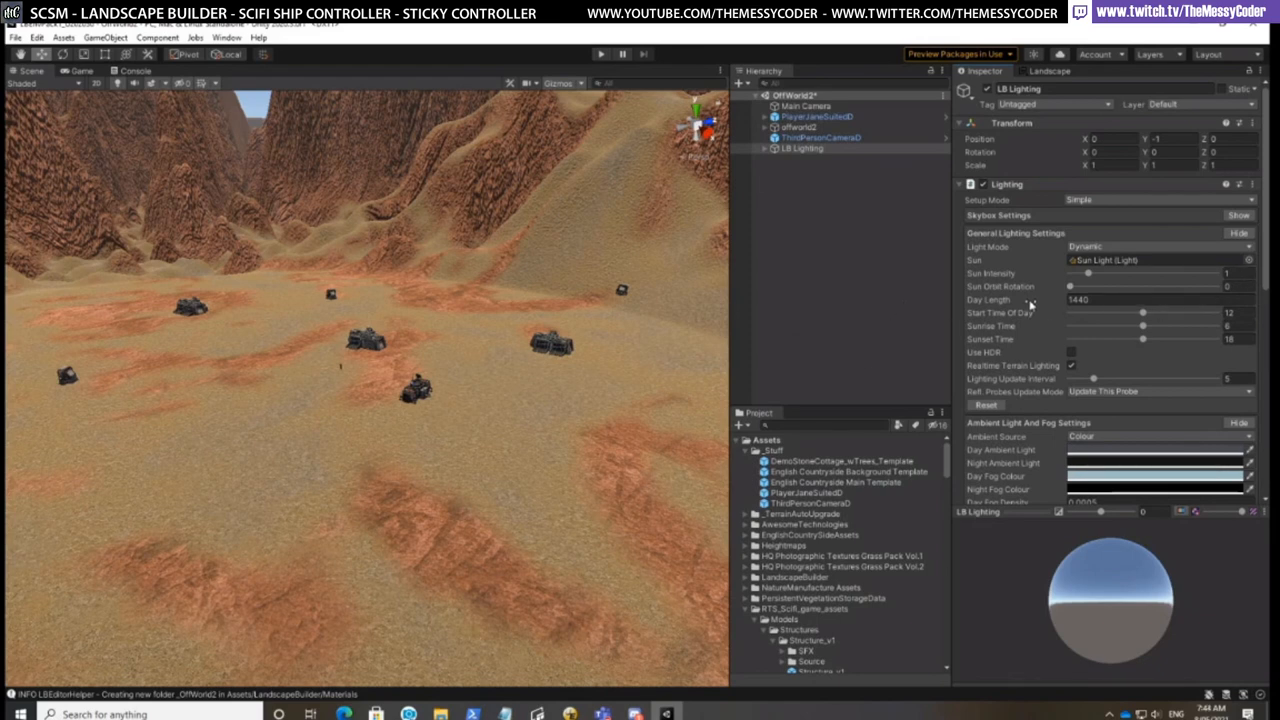
Set the LB Lighting Start Time Of Day to 3
{"action": "mouse_move", "coordinate": [1041, 302]}
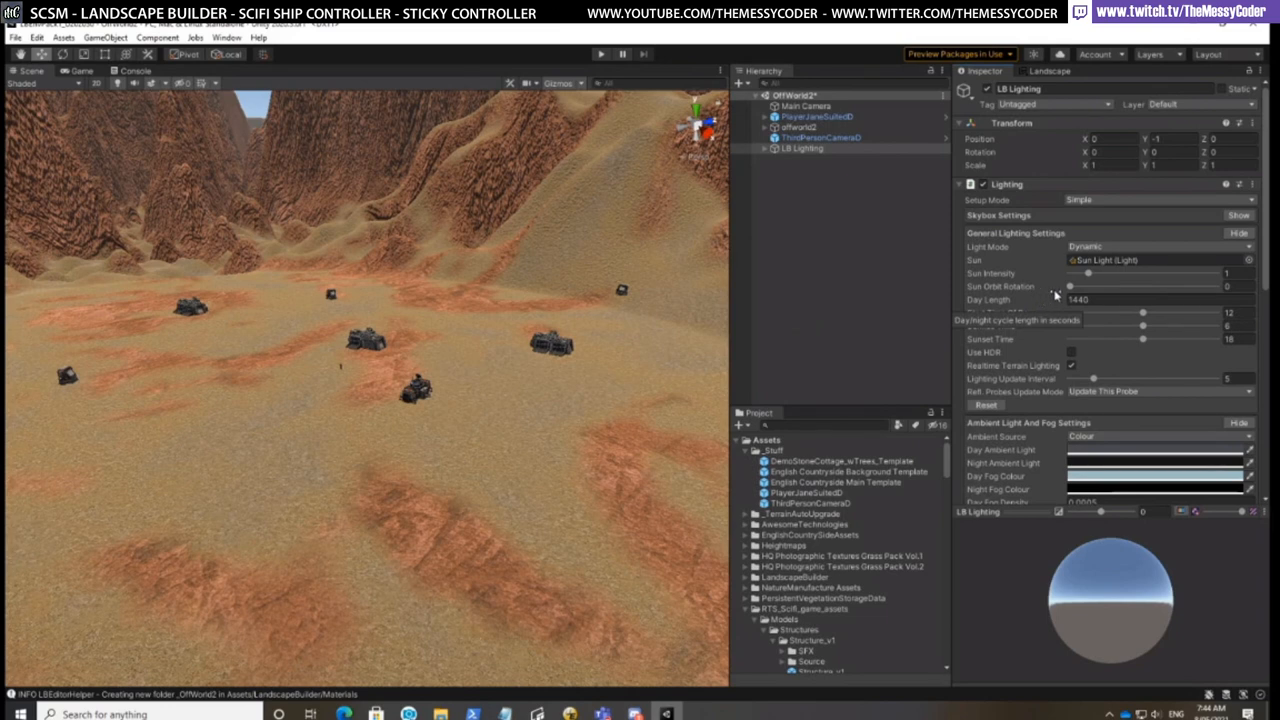
{"action": "left_click", "coordinate": [1232, 313]}
{"action": "type", "text": "3"}
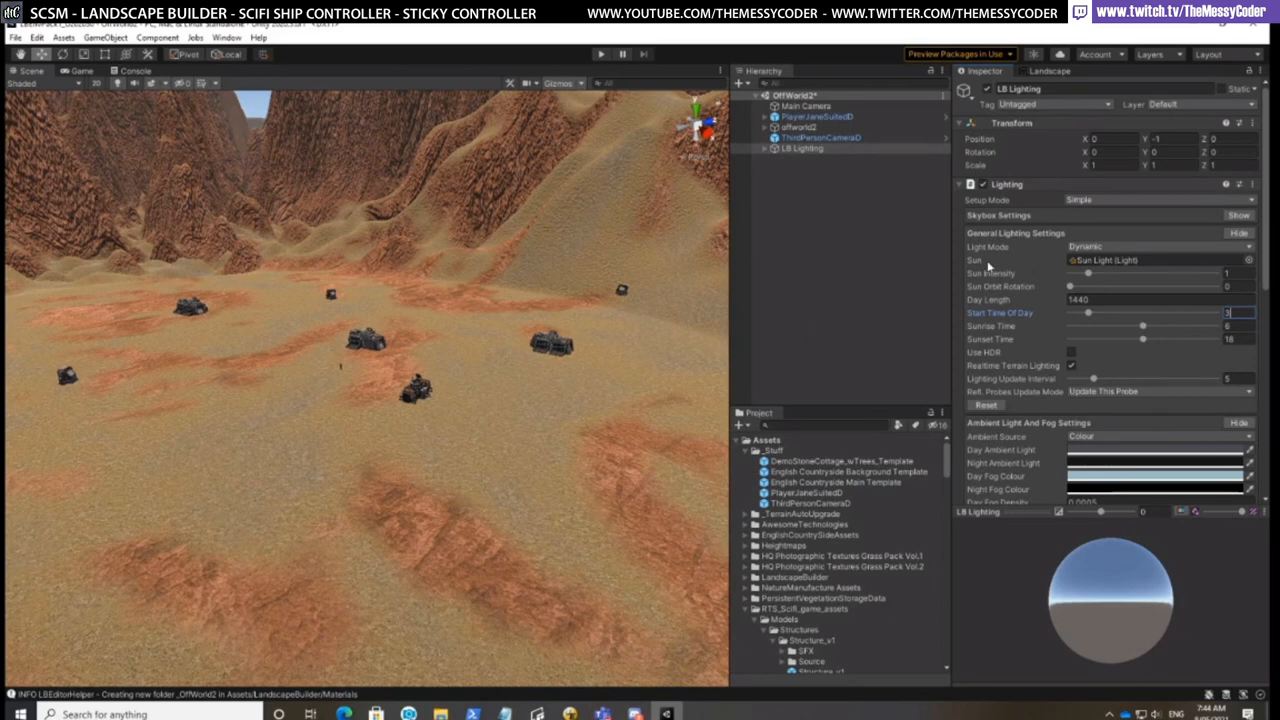
Enable Use Celestials in the Celestials Settings of LB Lighting
{"action": "scroll", "coordinate": [1050, 412], "scroll_direction": "down", "scroll_amount": 5}
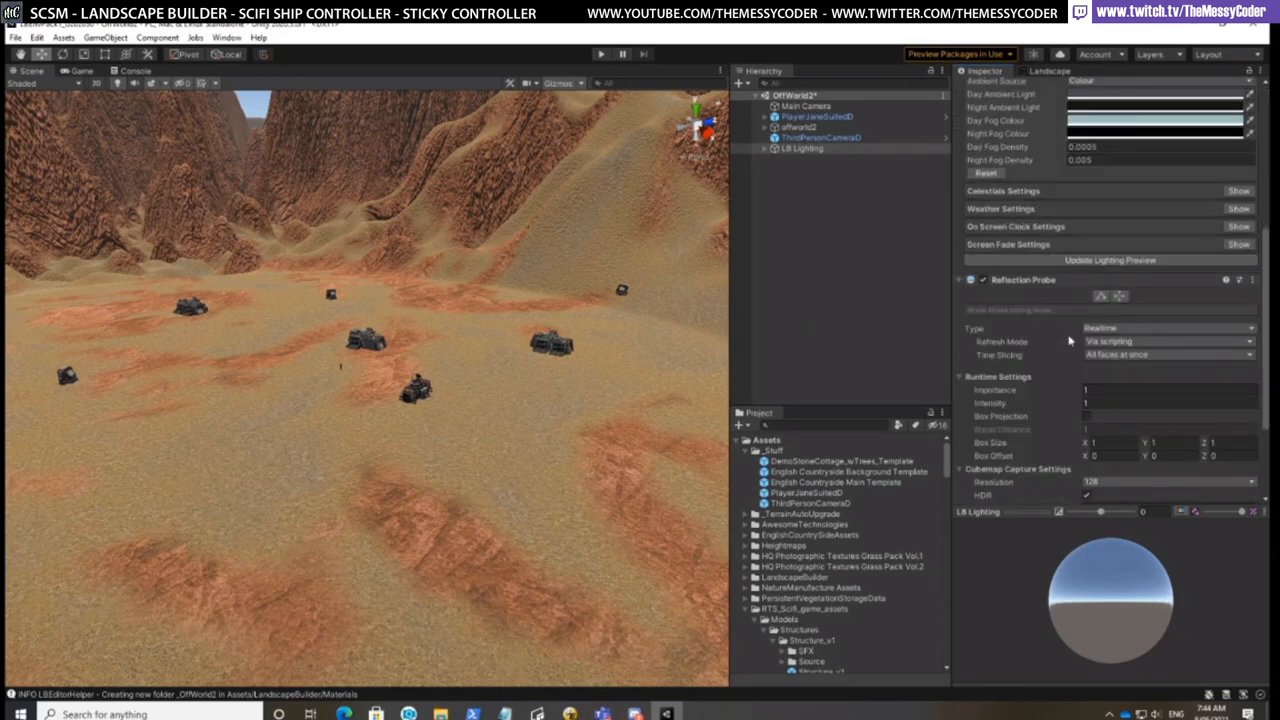
{"action": "scroll", "coordinate": [1030, 420], "scroll_direction": "up", "scroll_amount": 3}
{"action": "left_click", "coordinate": [1238, 427]}
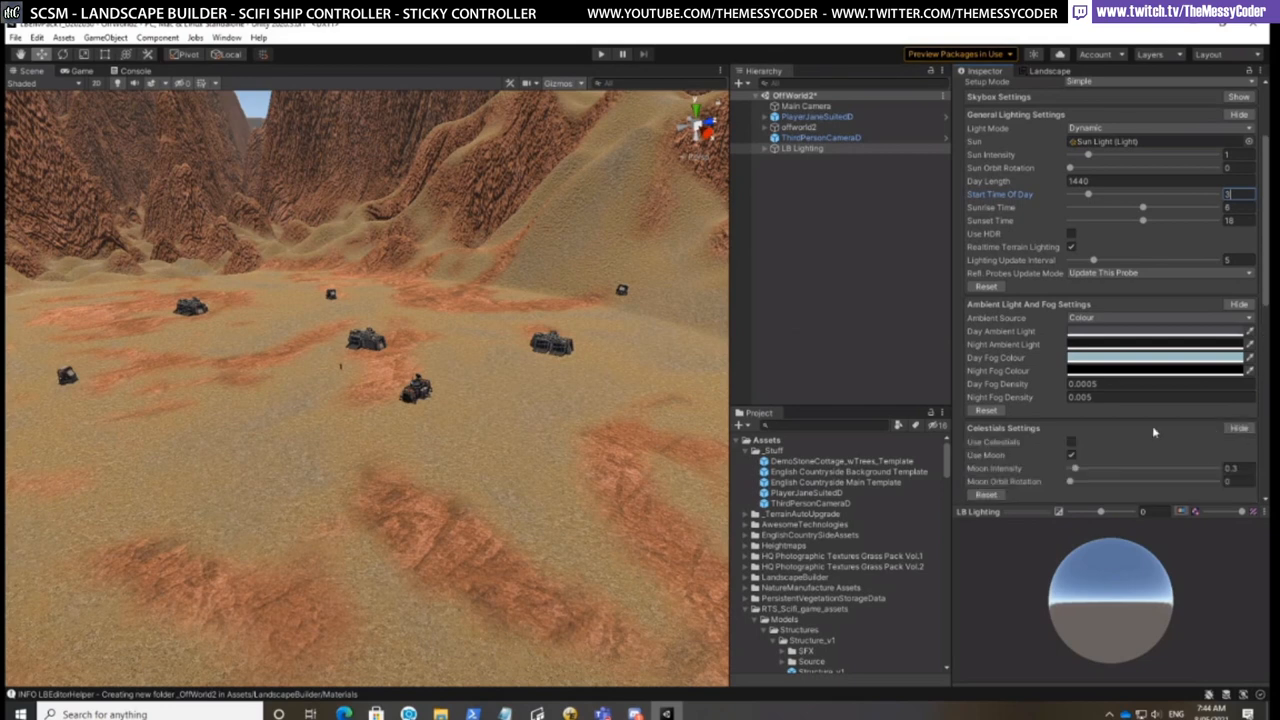
{"action": "scroll", "coordinate": [1140, 430], "scroll_direction": "down", "scroll_amount": 3}
{"action": "left_click", "coordinate": [1068, 324]}
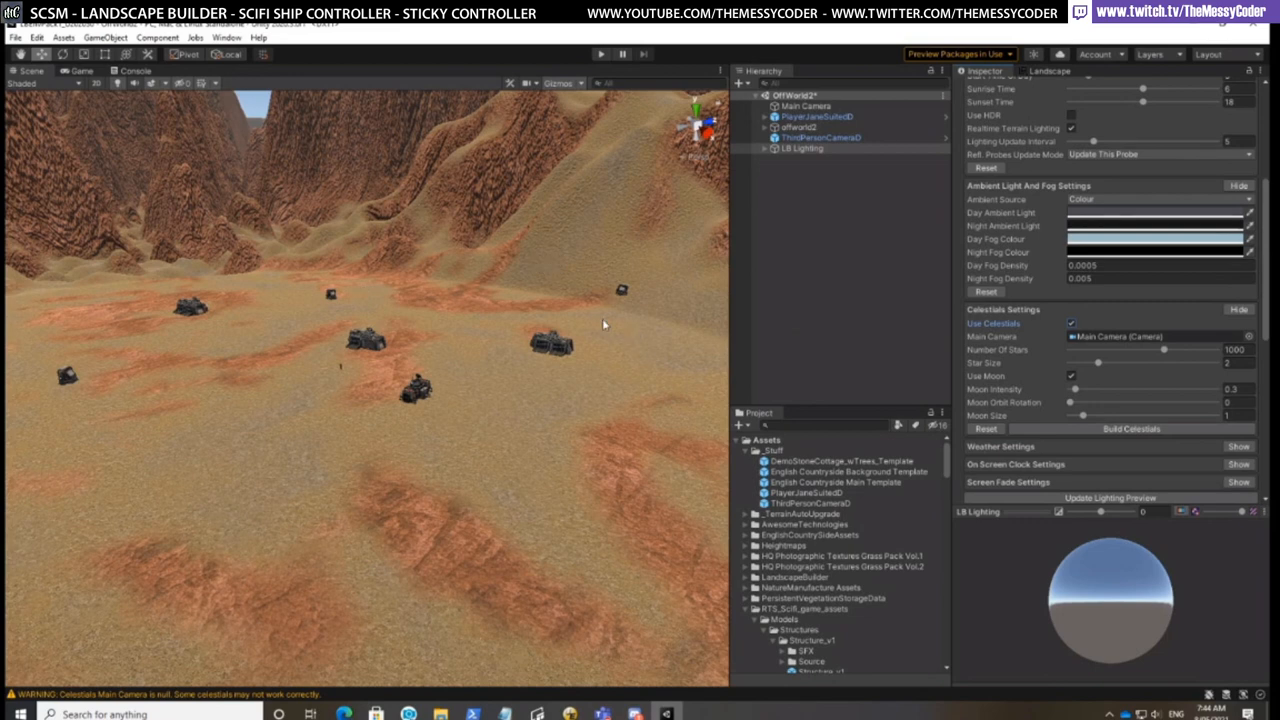
Deactivate the Main Camera object and return to the LB Lighting settings
{"action": "left_click", "coordinate": [805, 106]}
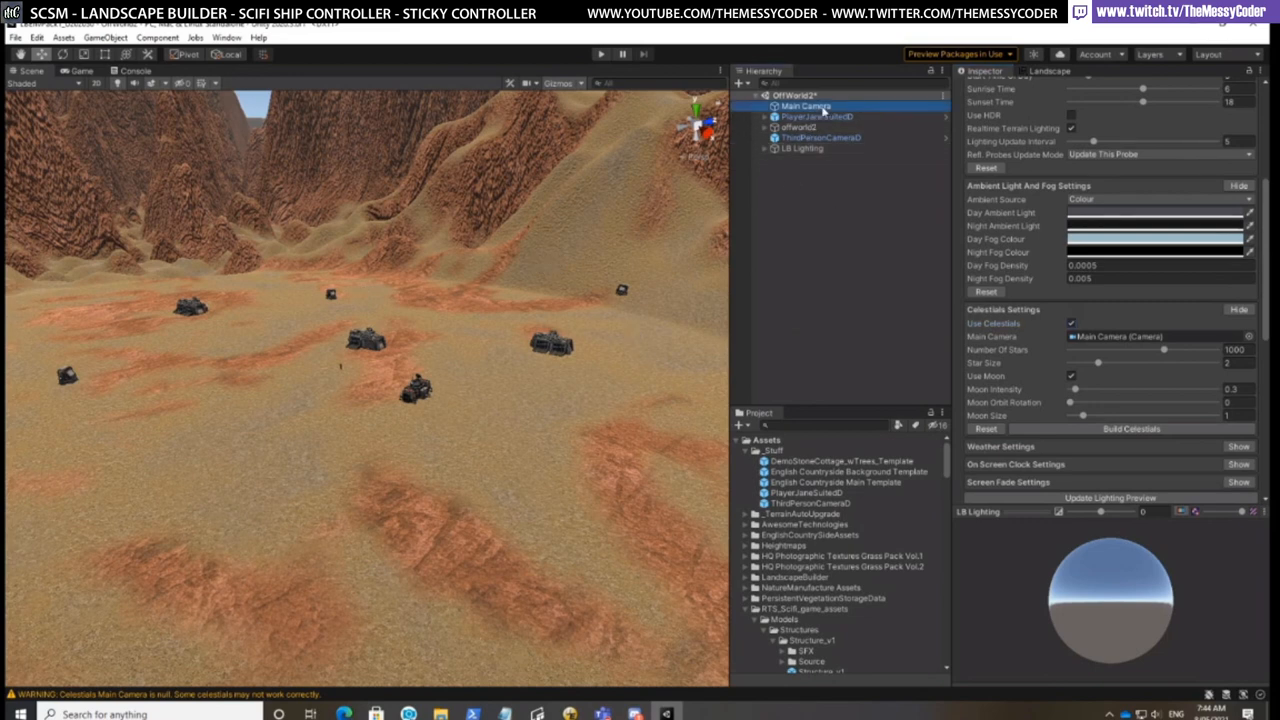
{"action": "left_click", "coordinate": [987, 89]}
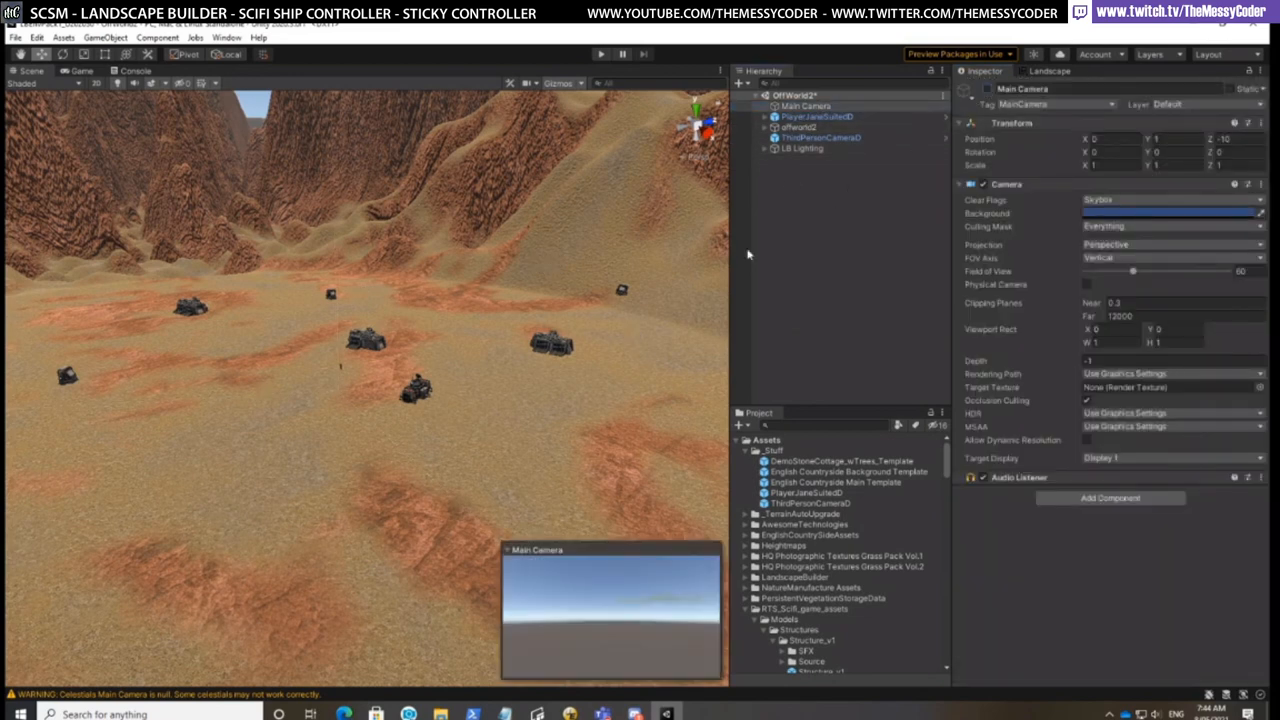
{"action": "left_click", "coordinate": [810, 149]}
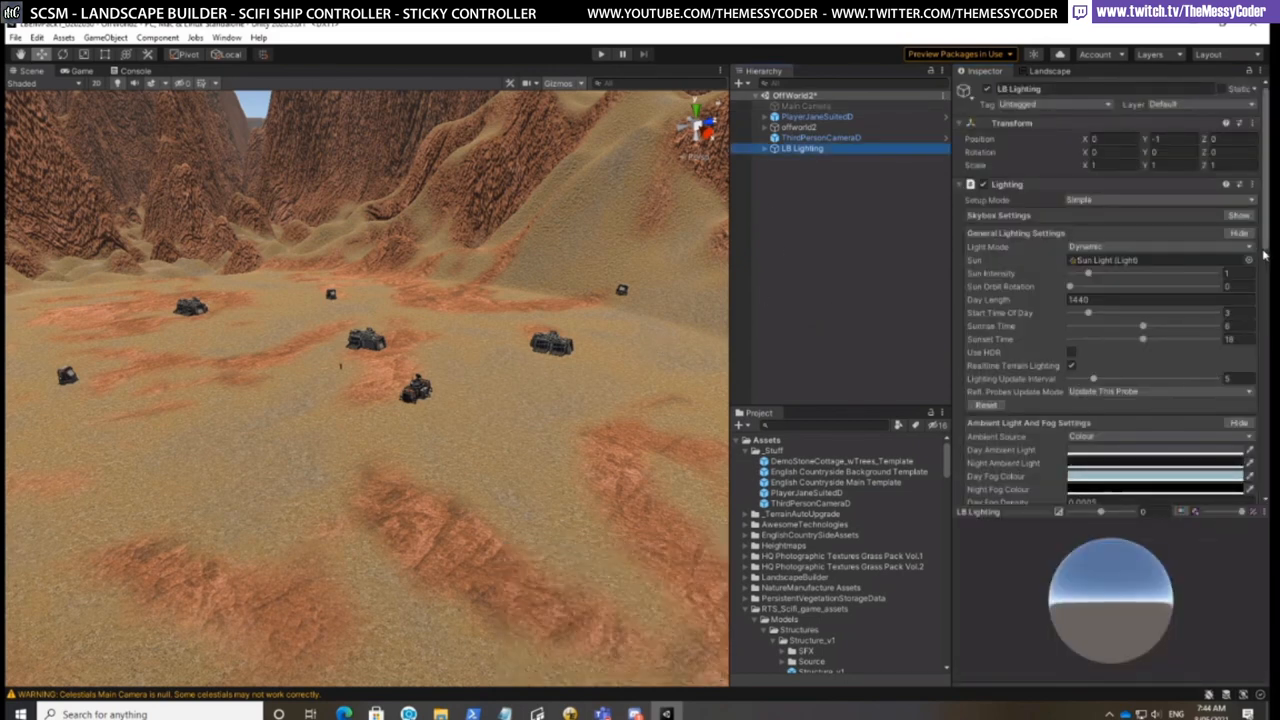
{"action": "left_click_drag", "start_coordinate": [1265, 256], "coordinate": [1265, 270]}
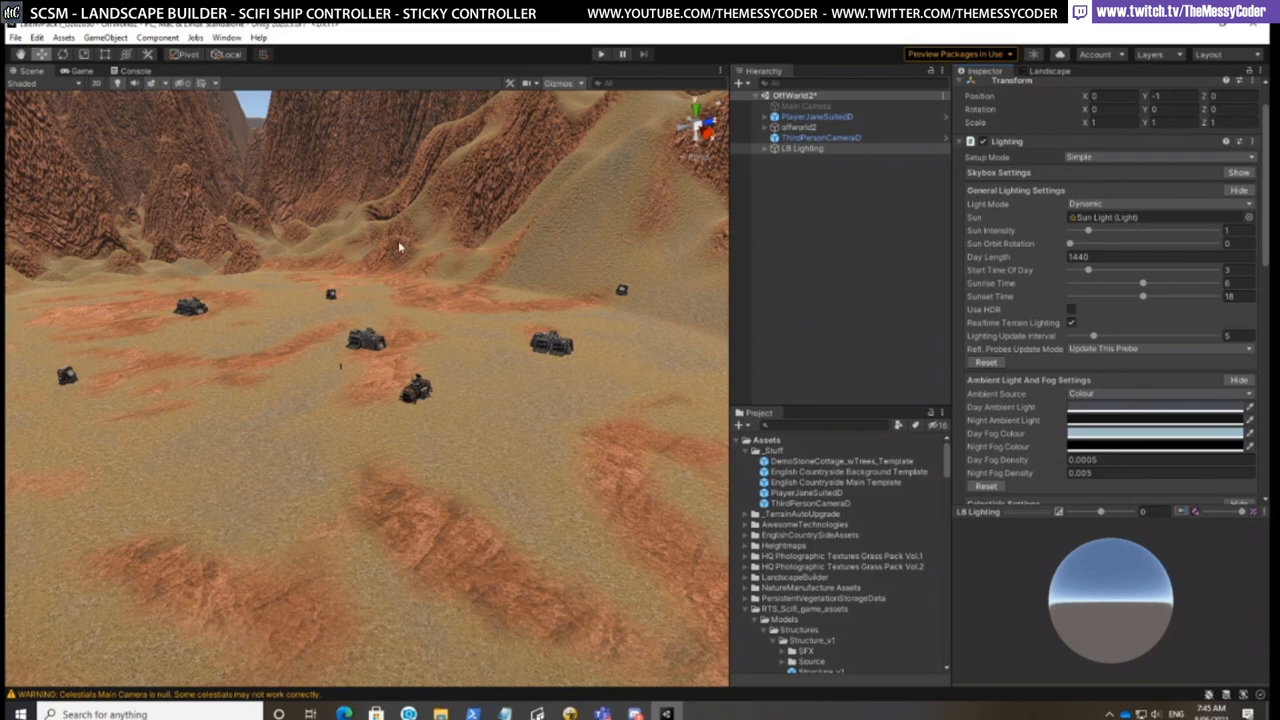
Save the OffWorld2 scene and run it briefly to check the night lighting around the player
{"action": "left_click", "coordinate": [14, 37]}
{"action": "left_click", "coordinate": [21, 101]}
{"action": "left_click", "coordinate": [602, 57]}
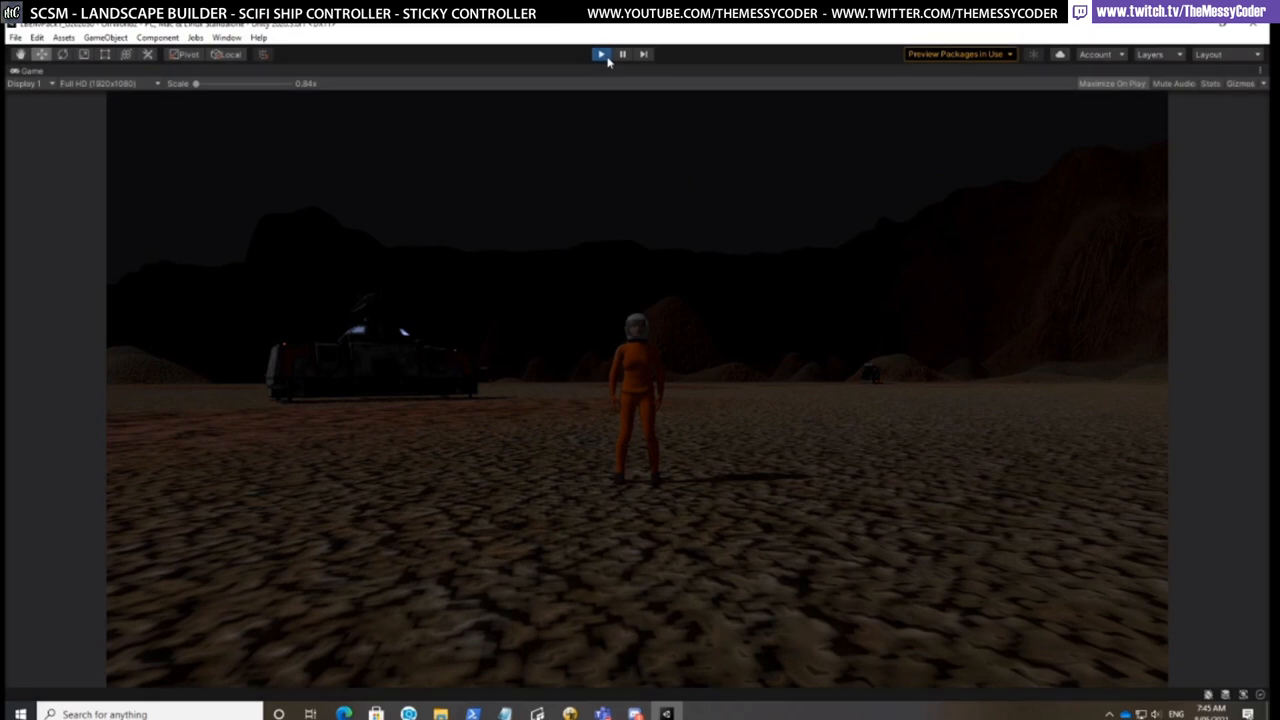
{"action": "left_click", "coordinate": [603, 56]}
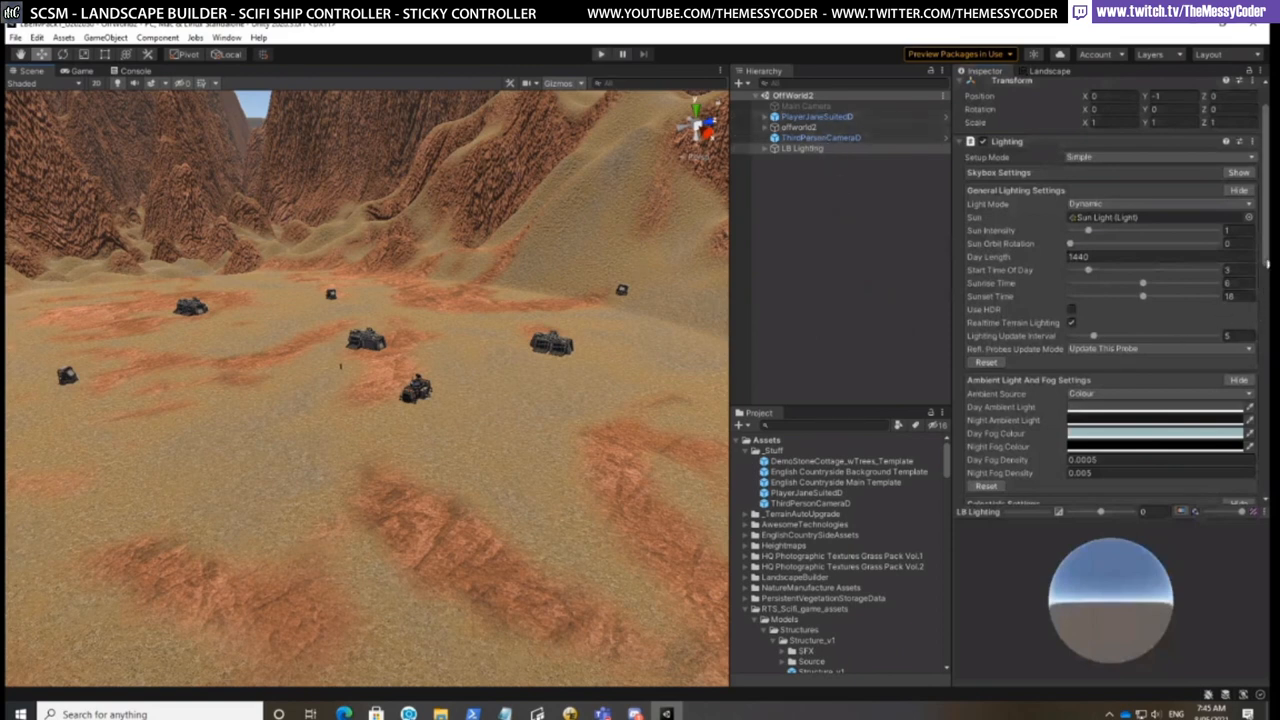
Assign ThirdPersonCameraD as the Main Camera in the Celestials Settings of LB Lighting
{"action": "scroll", "coordinate": [1266, 280], "scroll_direction": "down", "scroll_amount": 3}
{"action": "scroll", "coordinate": [1110, 300], "scroll_direction": "down", "scroll_amount": 3}
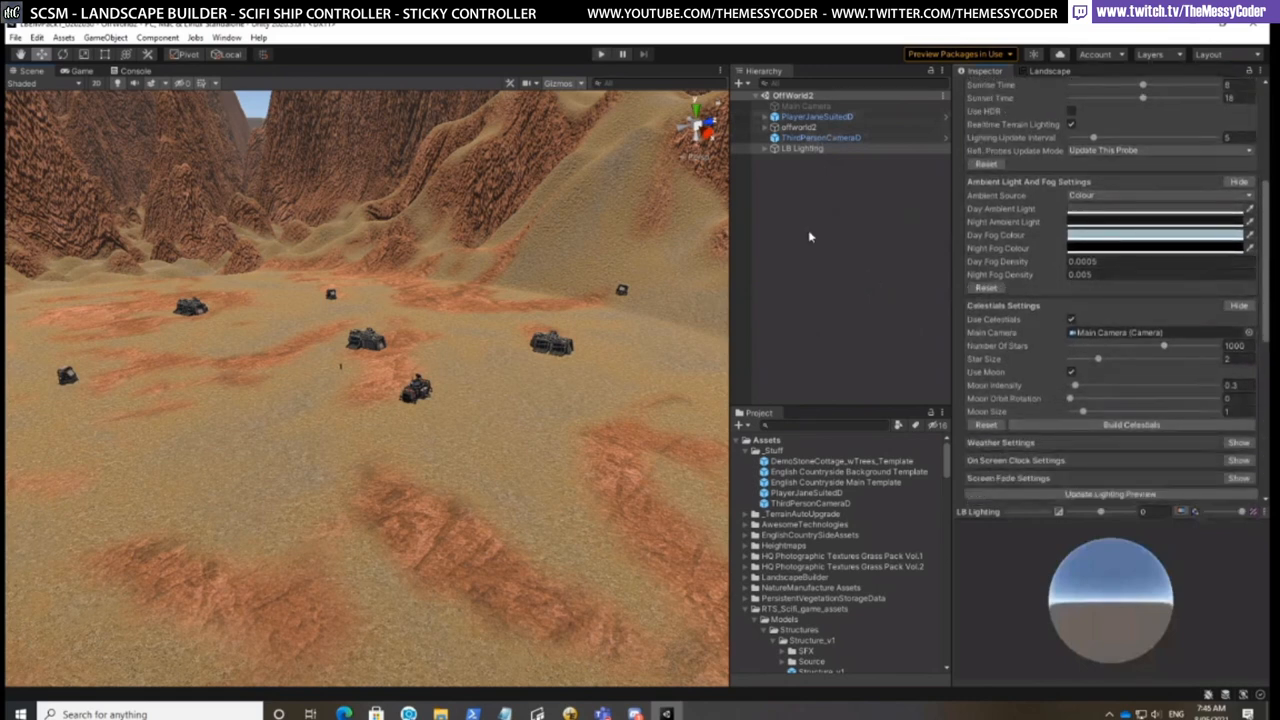
{"action": "left_click_drag", "start_coordinate": [834, 139], "coordinate": [1128, 340]}
Play-test the off-world scene, turn the view around the player to inspect the night sky, and stop playback
{"action": "left_click", "coordinate": [600, 55]}
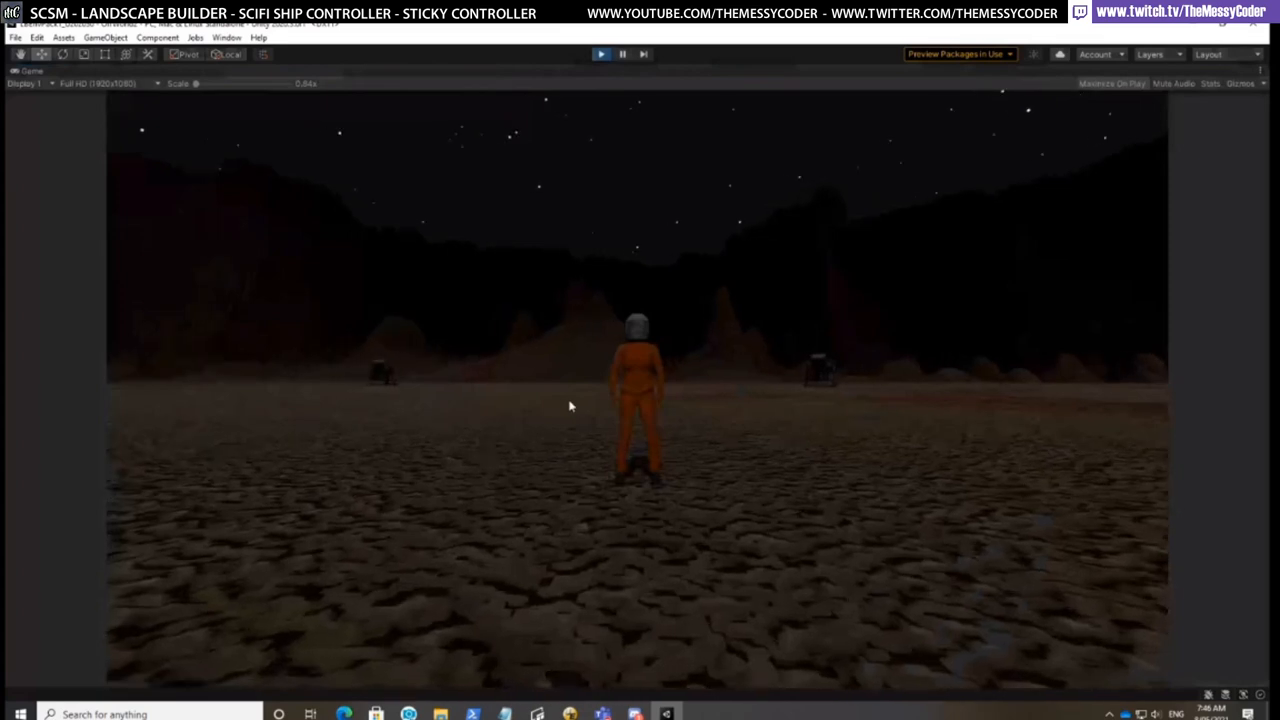
{"action": "key", "text": "Left"}
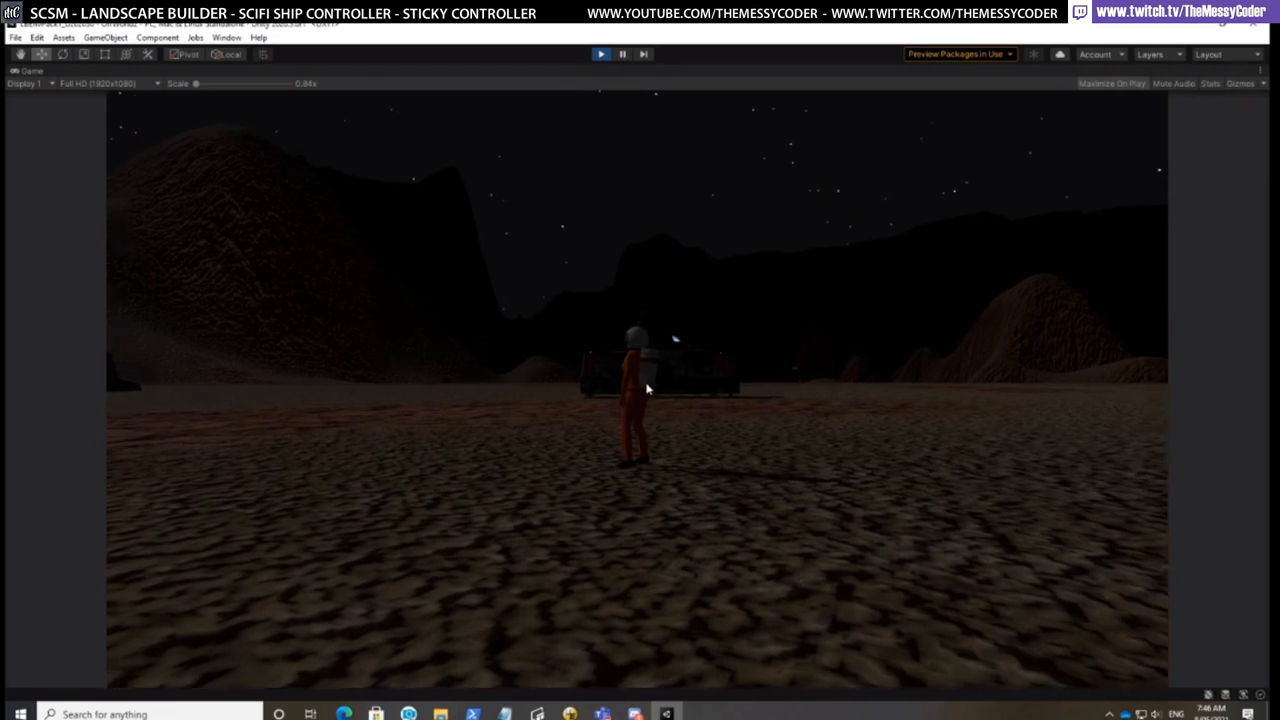
{"action": "left_click", "coordinate": [602, 55]}
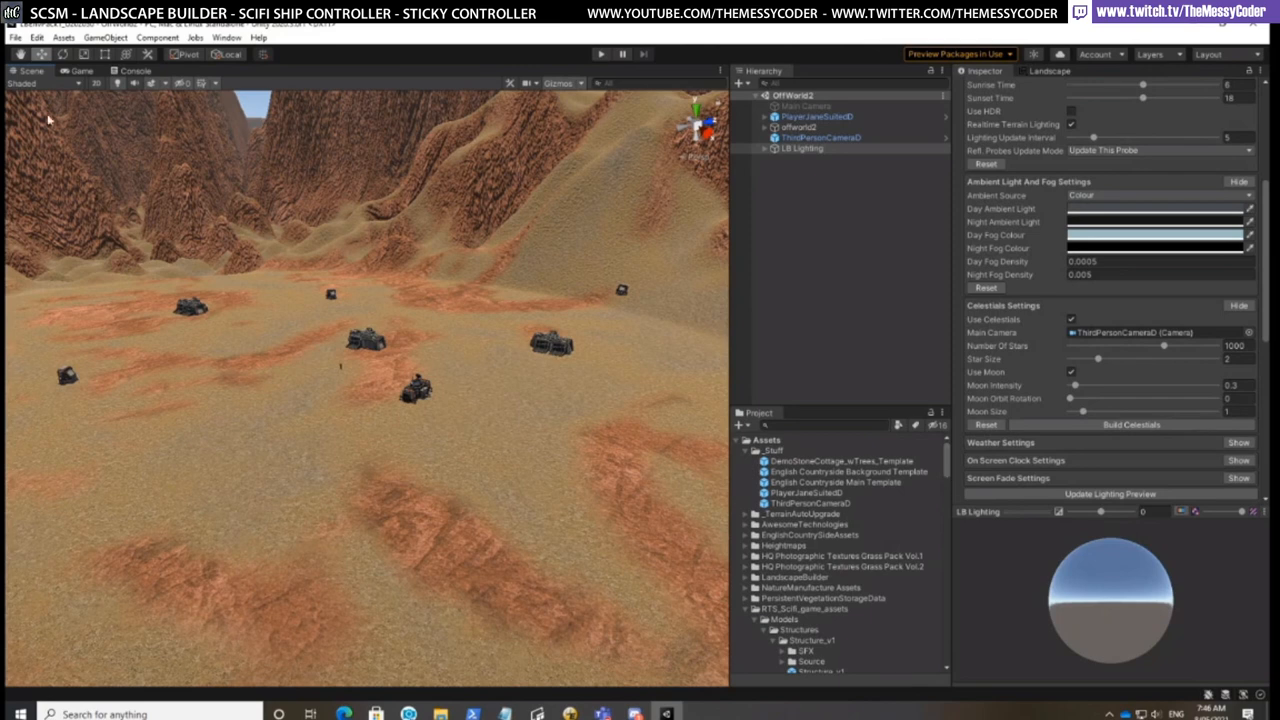
Create a new scene from the Basic (Built-in) template
{"action": "left_click", "coordinate": [15, 37]}
{"action": "left_click", "coordinate": [20, 55]}
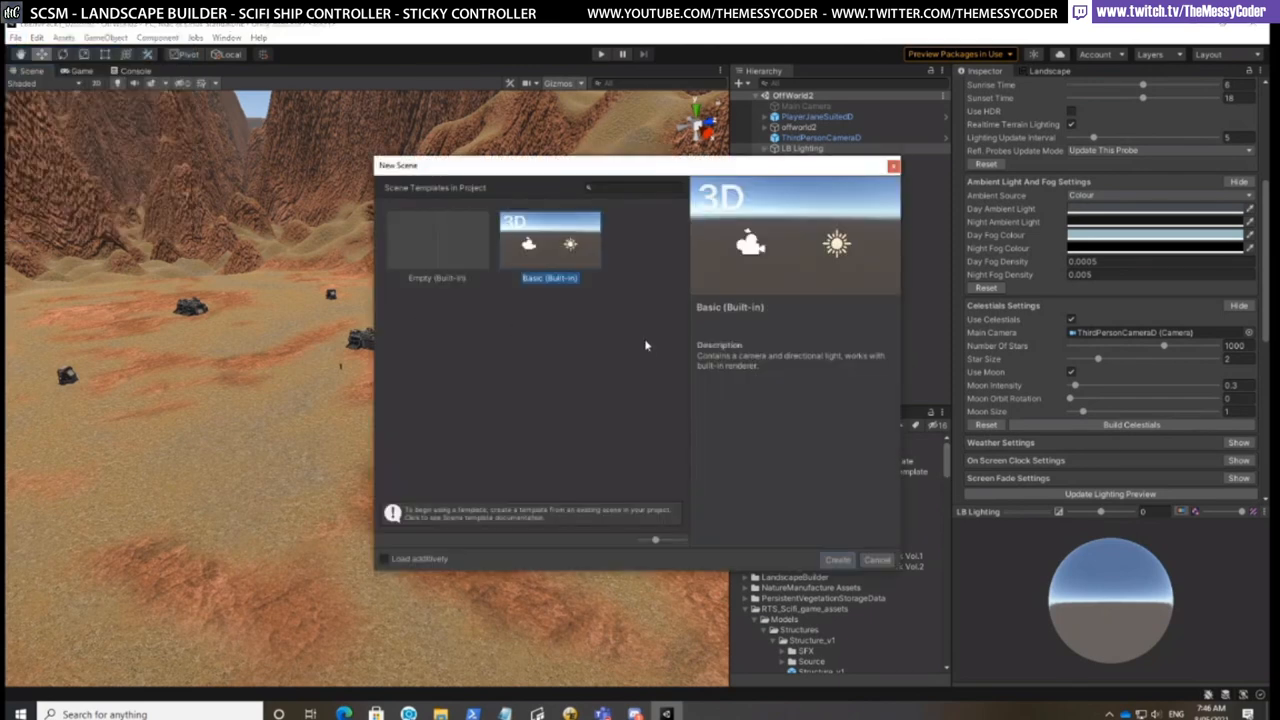
{"action": "left_click", "coordinate": [838, 560]}
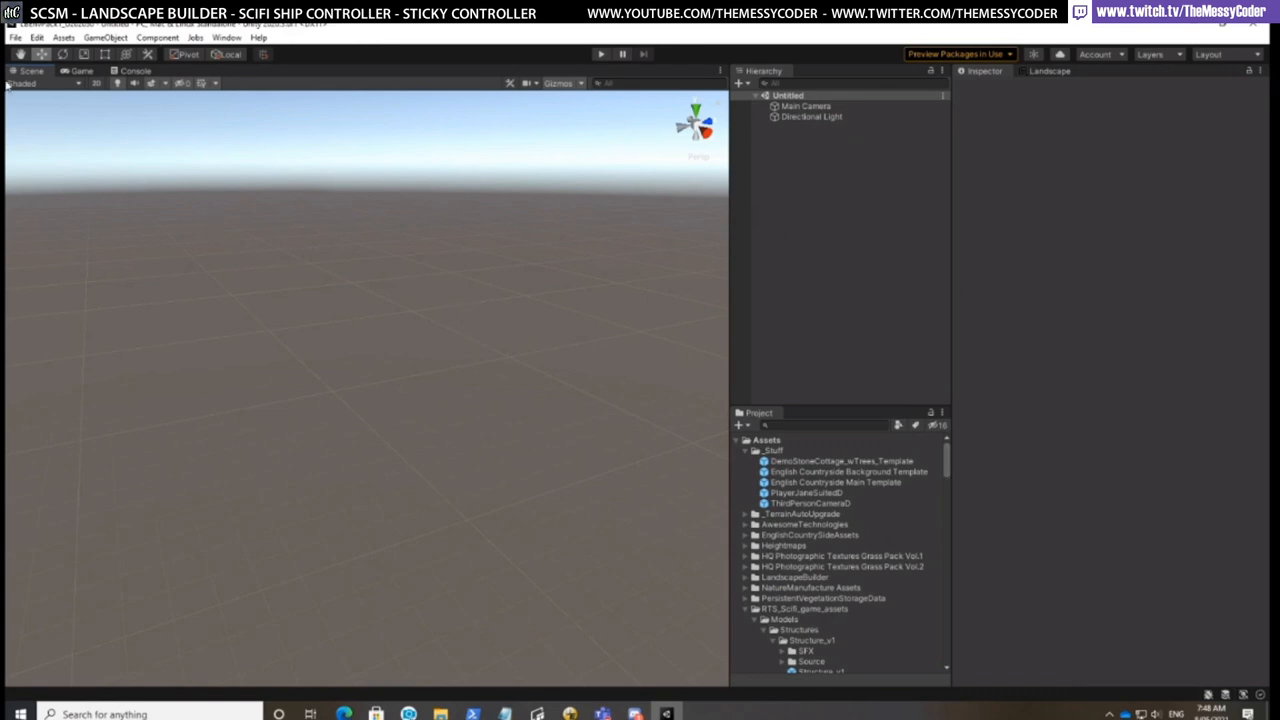
Save the new scene as Cottage2 in the project's Scenes folder
{"action": "left_click", "coordinate": [17, 39]}
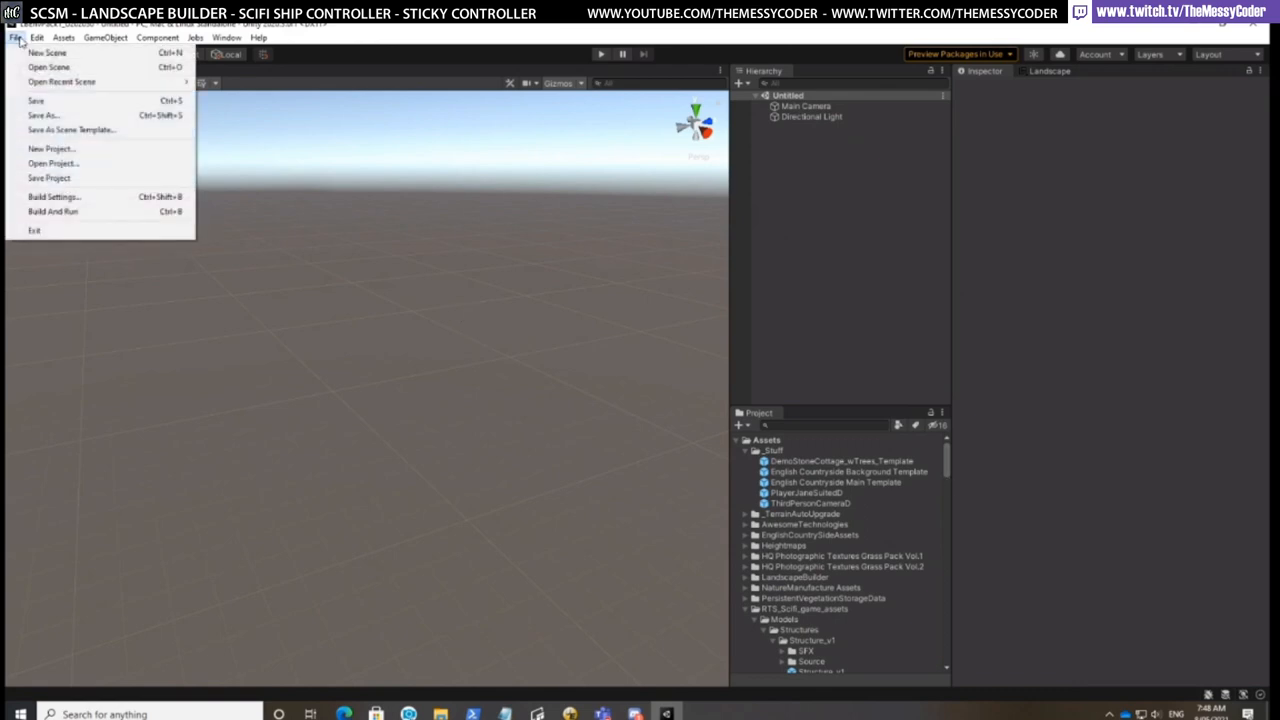
{"action": "left_click", "coordinate": [41, 116]}
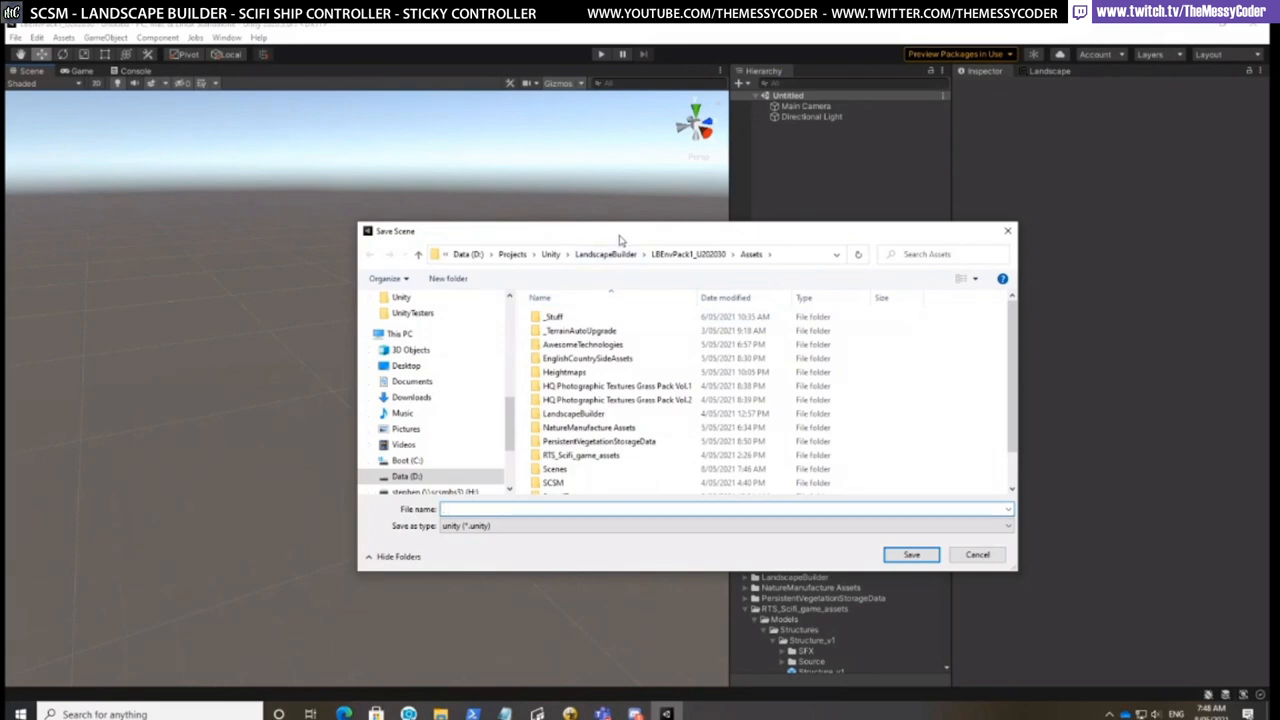
{"action": "double_click", "coordinate": [560, 468]}
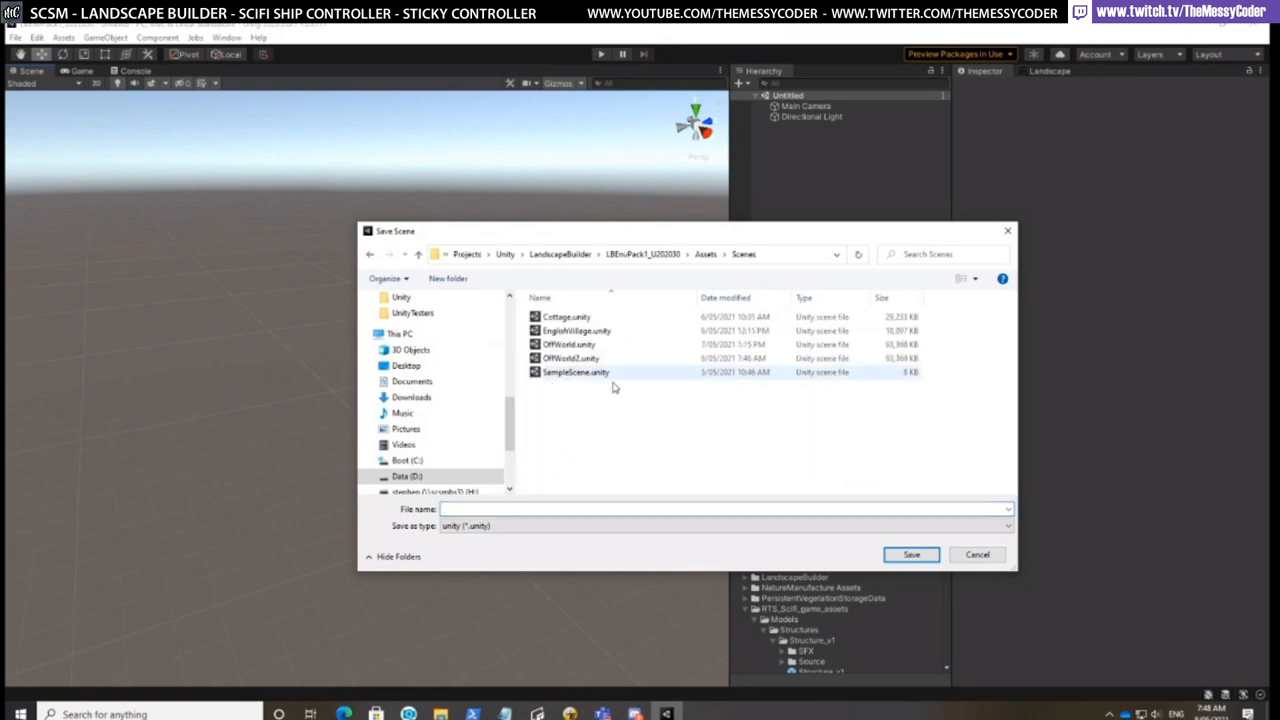
{"action": "left_click", "coordinate": [566, 330]}
{"action": "left_click", "coordinate": [566, 317]}
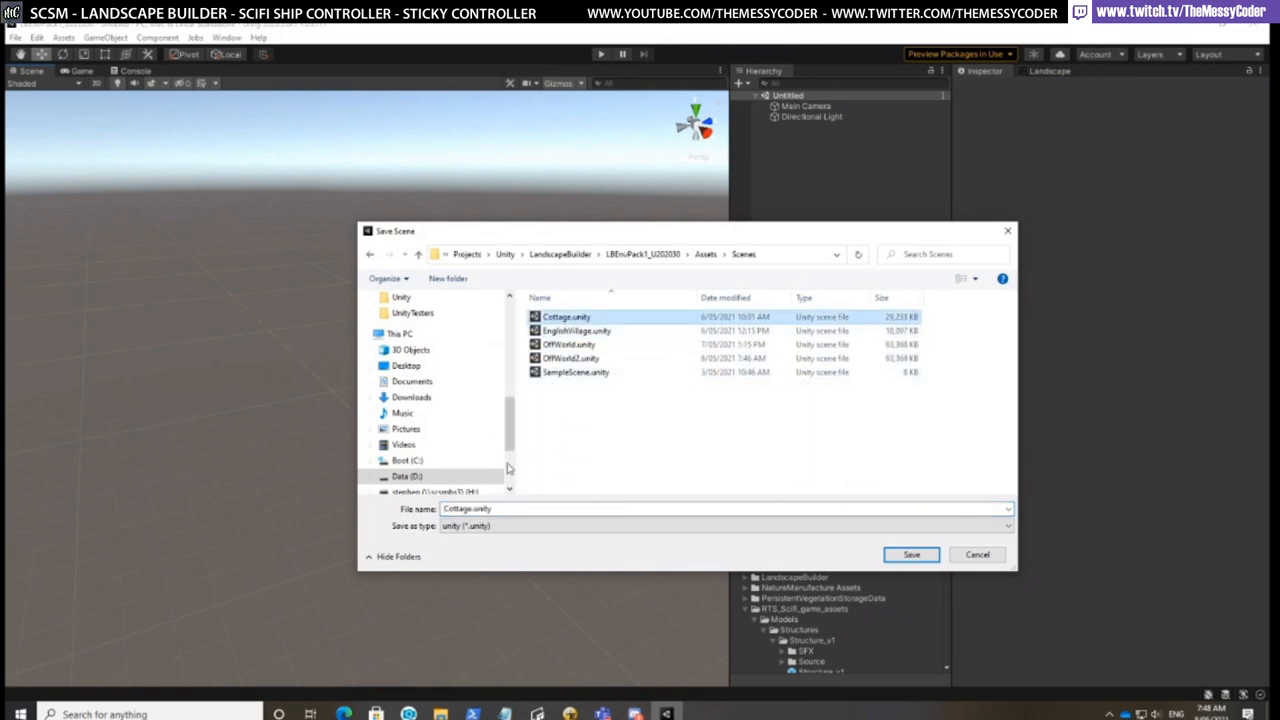
{"action": "left_click", "coordinate": [470, 509]}
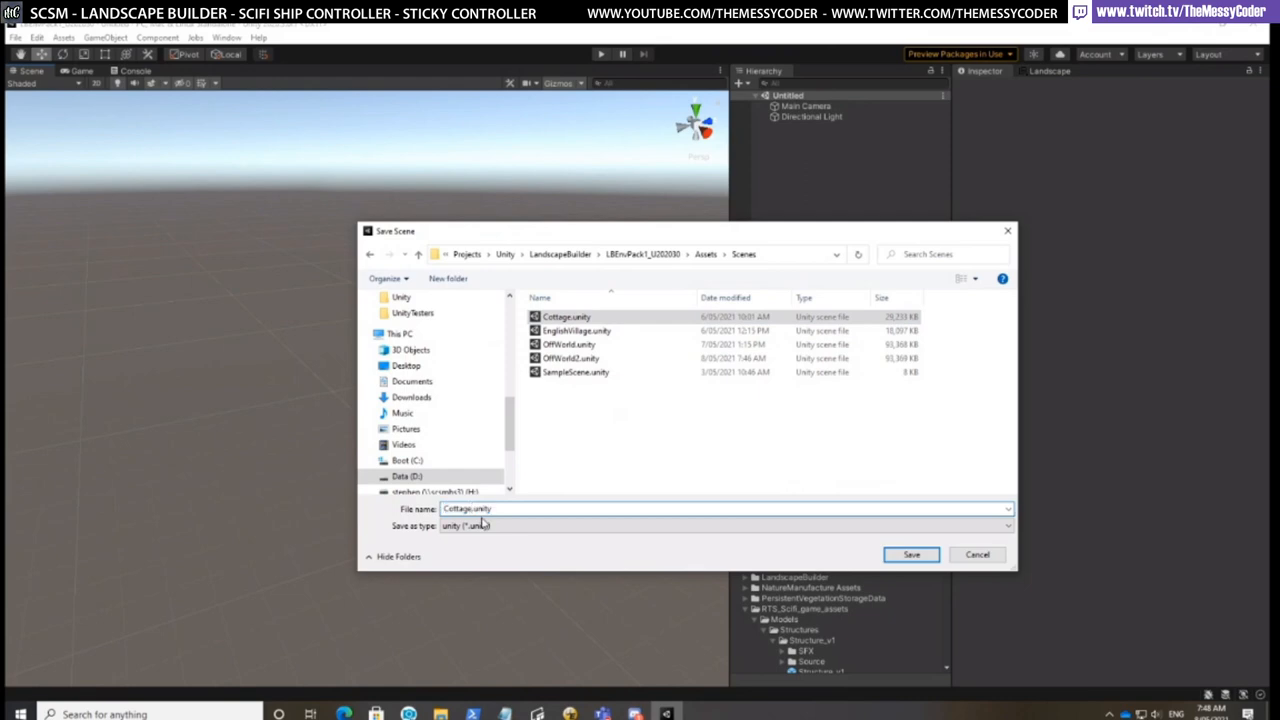
{"action": "type", "text": "2"}
{"action": "left_click", "coordinate": [897, 556]}
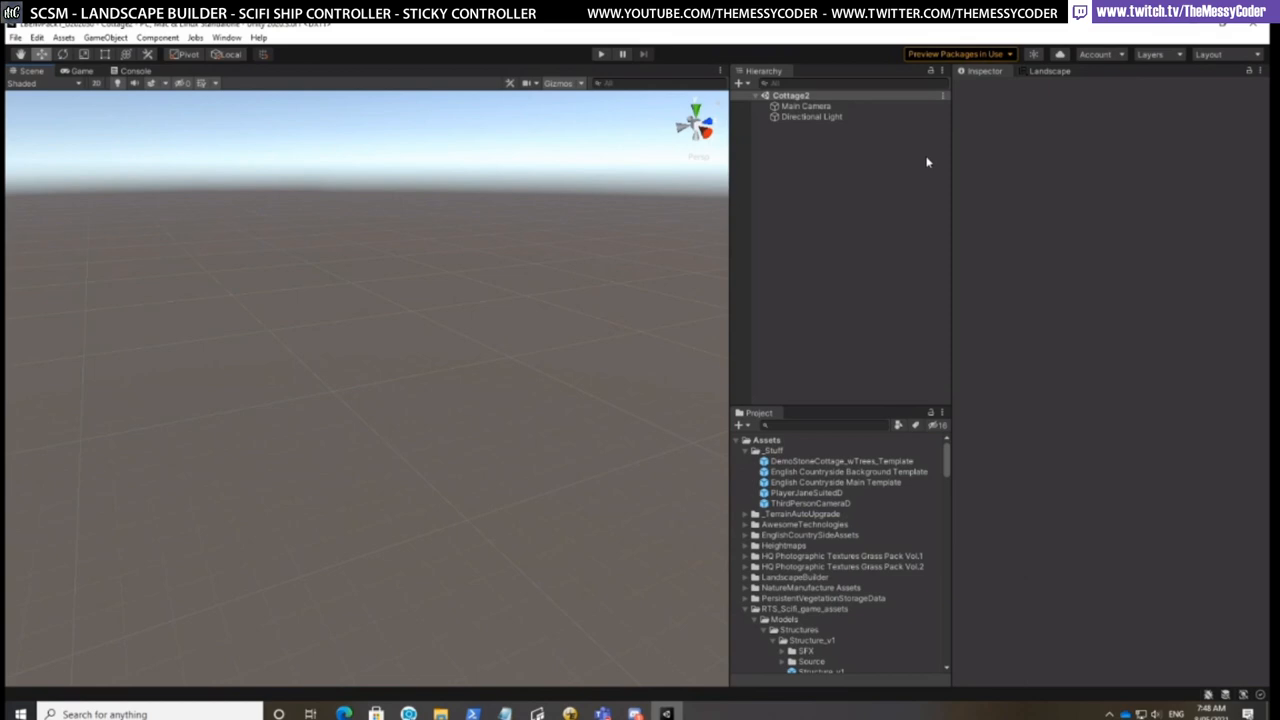
Create the DemoStoneCottage landscape from the DemoStoneCottage_wTrees_Template prefab and return to the Cottage2 scene
{"action": "left_click", "coordinate": [840, 462]}
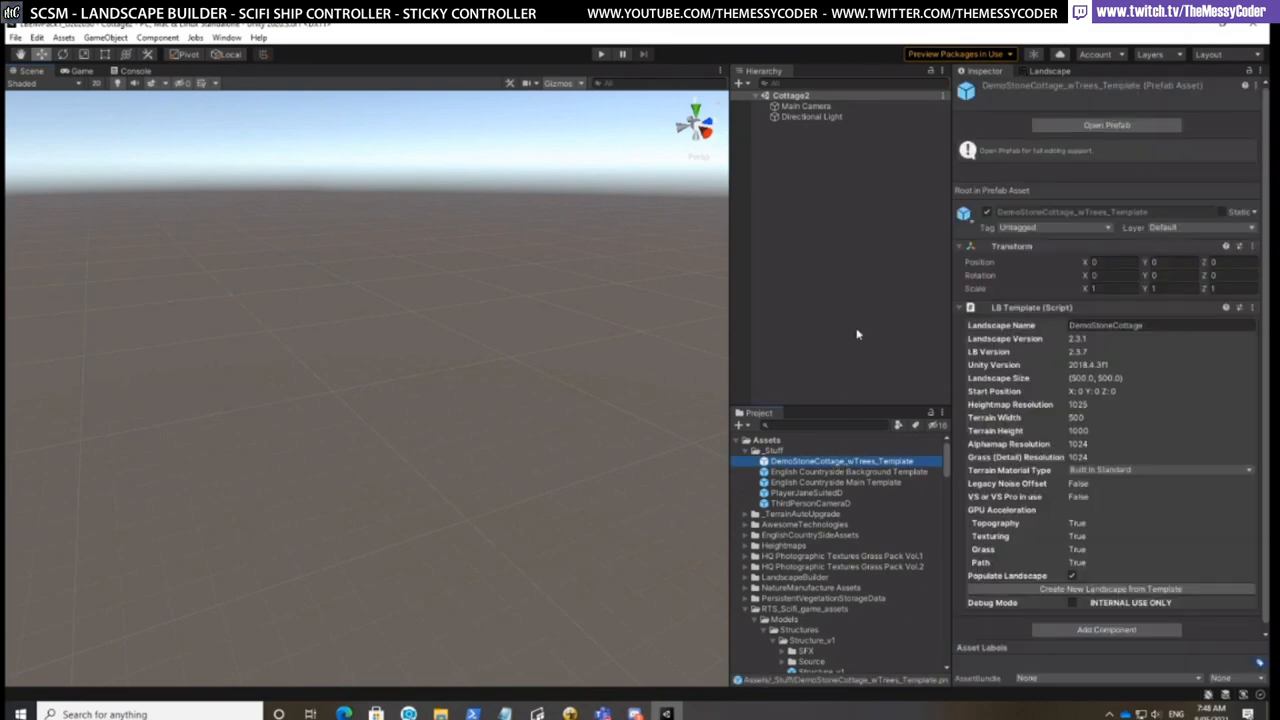
{"action": "left_click", "coordinate": [1088, 127]}
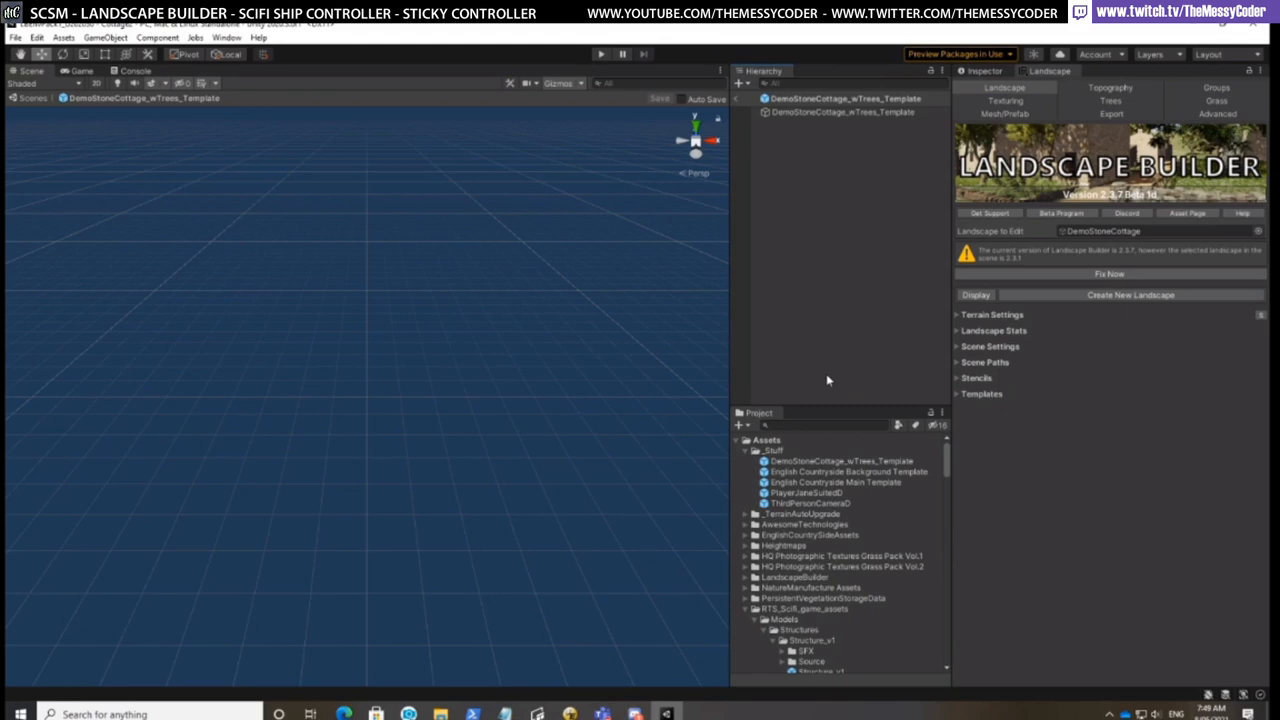
{"action": "left_click", "coordinate": [737, 98]}
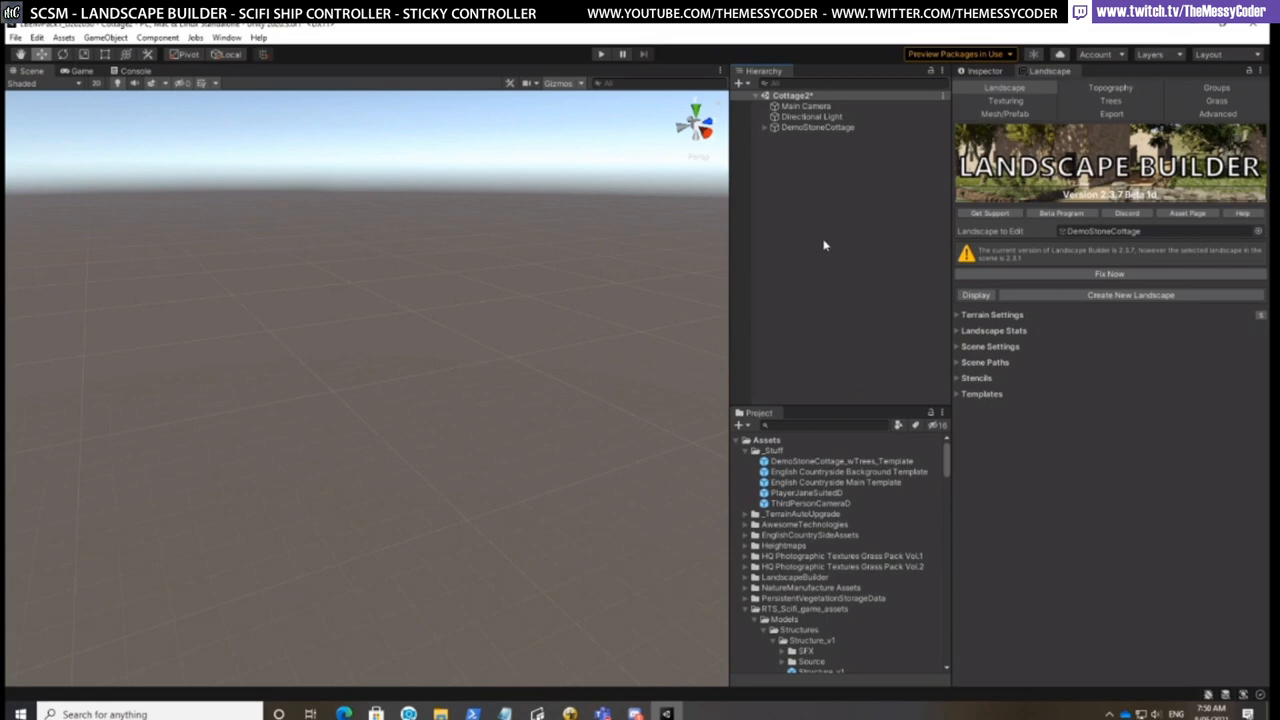
Display the DemoStoneCottage landscape and examine the trees, gravel path, low wall and bridge up close
{"action": "left_click", "coordinate": [979, 297]}
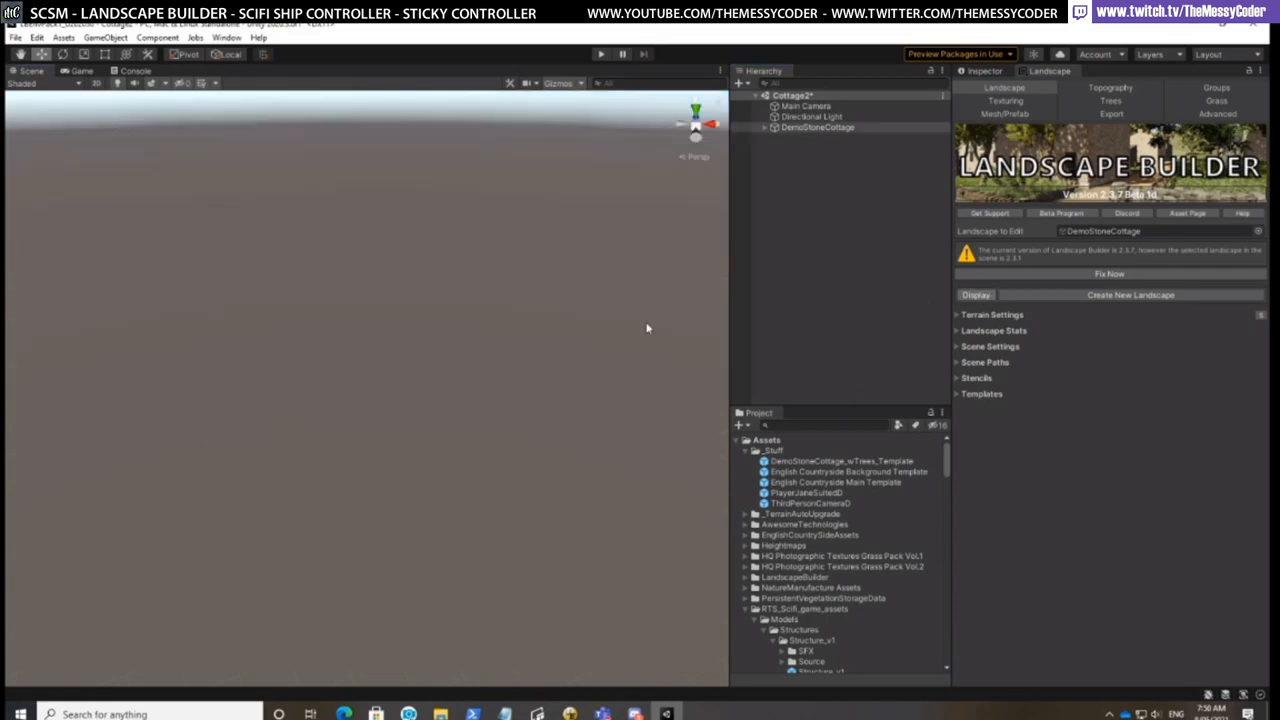
{"action": "scroll", "coordinate": [648, 372], "scroll_direction": "up", "scroll_amount": 10}
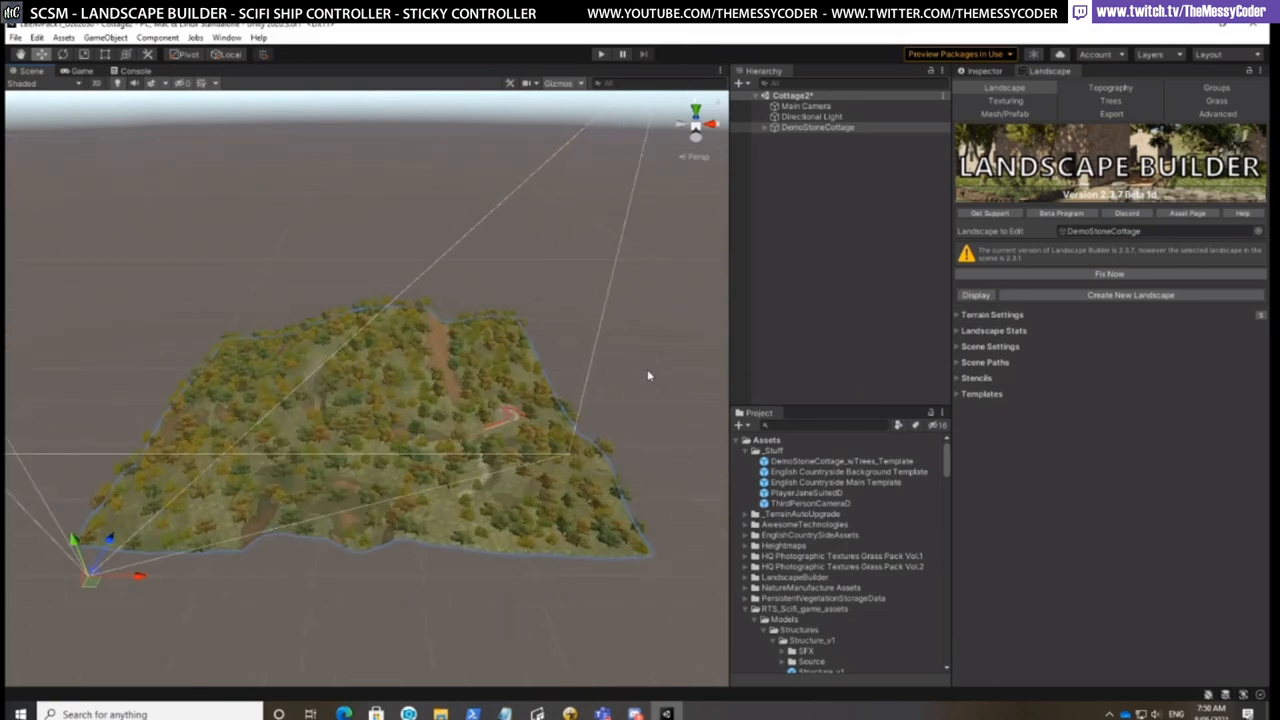
{"action": "right_click_drag", "start_coordinate": [648, 372], "coordinate": [554, 381]}
{"action": "key", "text": "w"}
{"action": "scroll", "coordinate": [556, 385], "scroll_direction": "down", "scroll_amount": 3}
{"action": "middle_click_drag", "start_coordinate": [556, 385], "coordinate": [529, 384]}
{"action": "right_click_drag", "start_coordinate": [529, 384], "coordinate": [371, 405]}
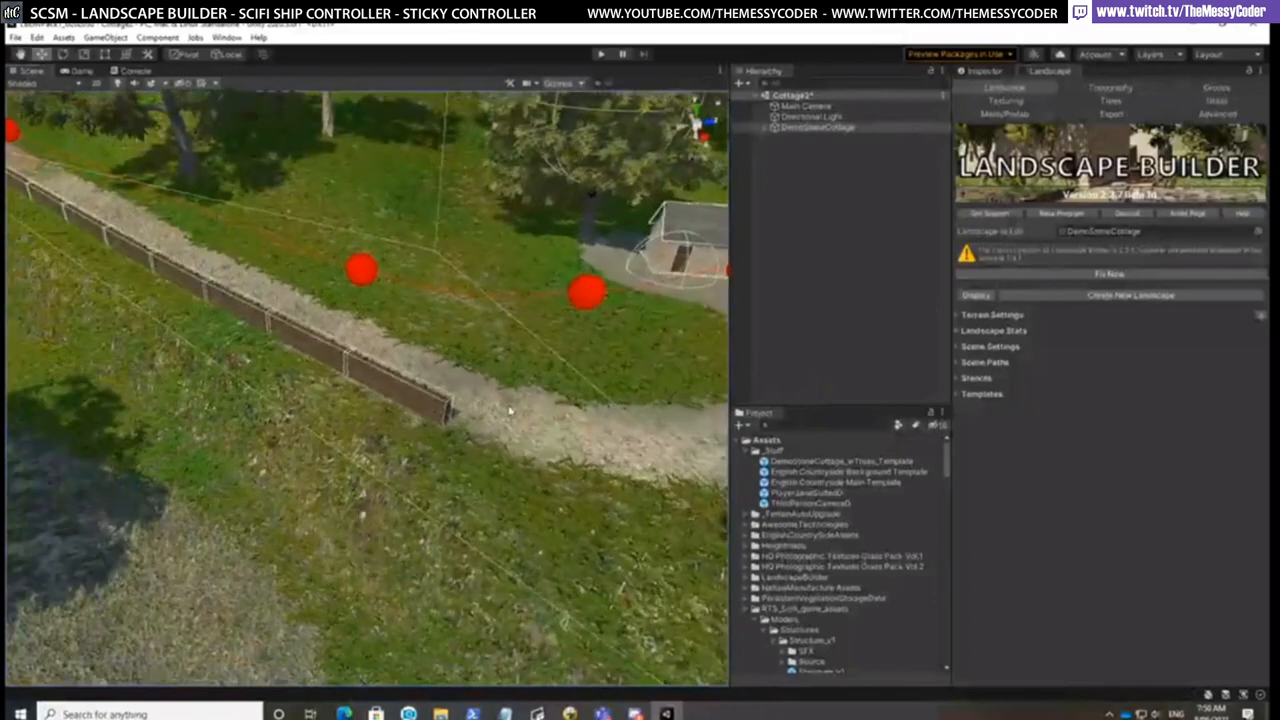
{"action": "right_click_drag", "start_coordinate": [518, 424], "coordinate": [608, 427]}
{"action": "right_click_drag", "start_coordinate": [443, 454], "coordinate": [396, 462]}
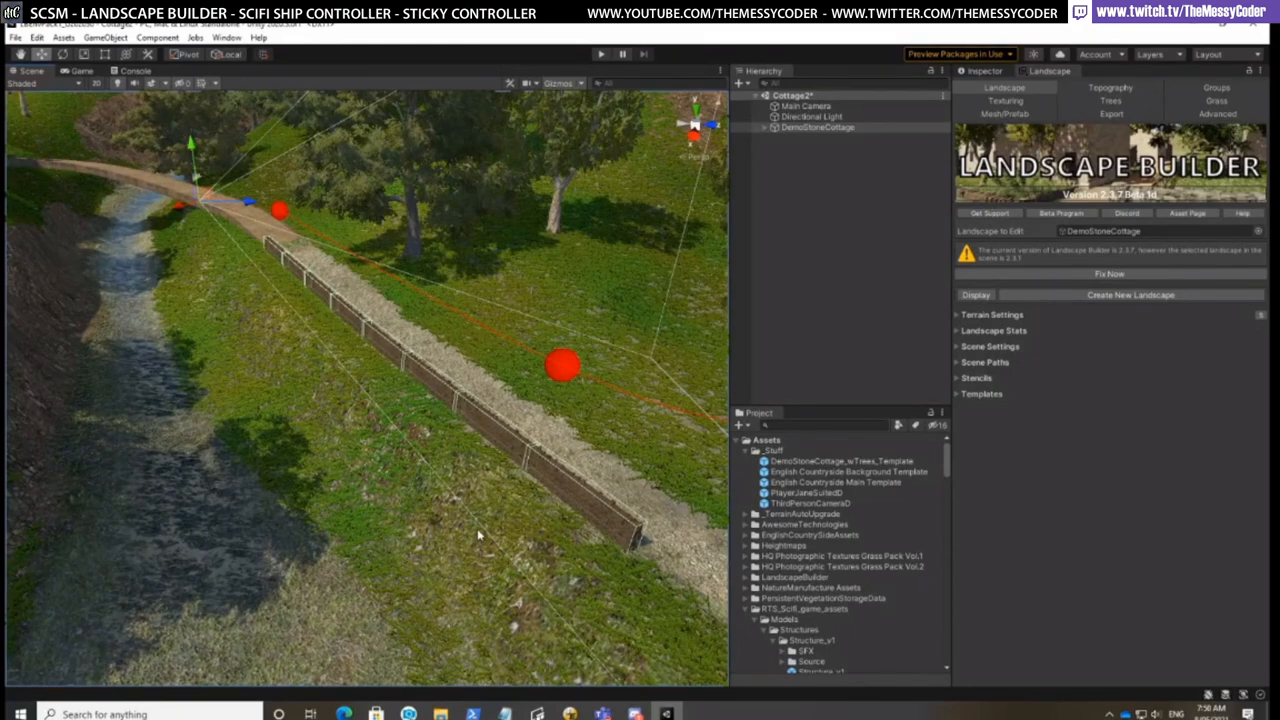
{"action": "right_click_drag", "start_coordinate": [477, 528], "coordinate": [548, 534]}
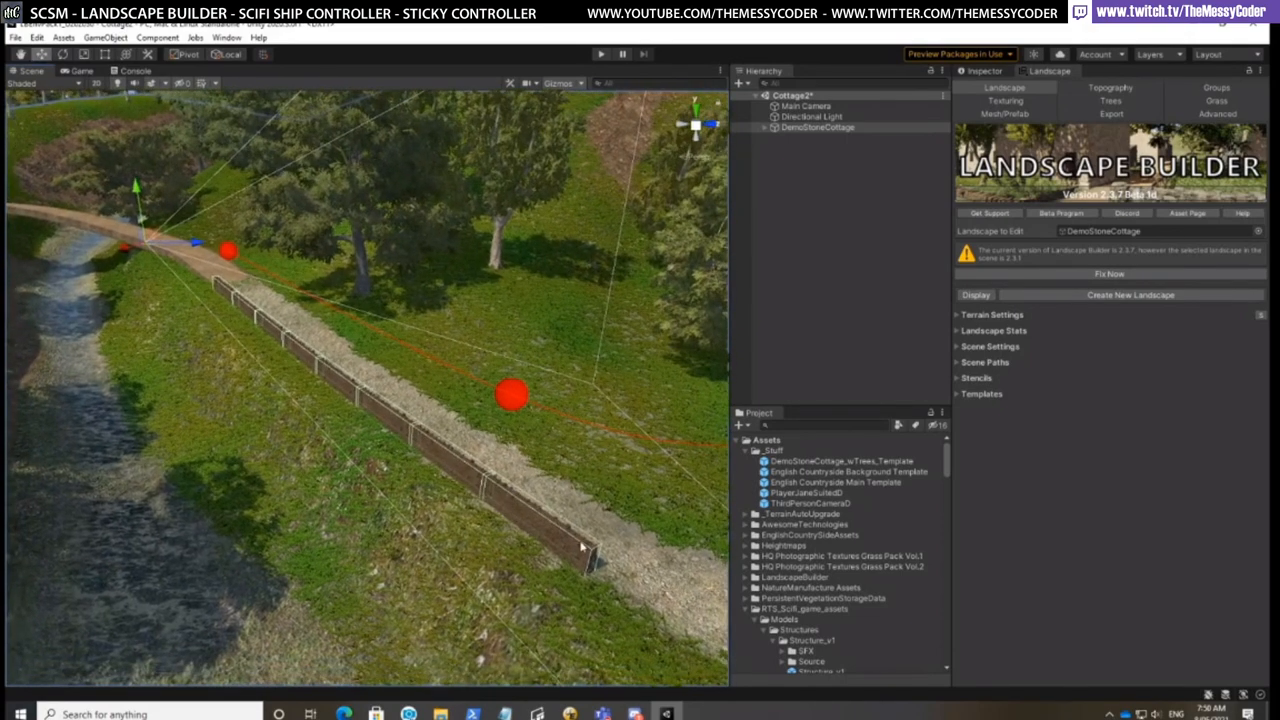
{"action": "scroll", "coordinate": [582, 540], "scroll_direction": "down", "scroll_amount": 3}
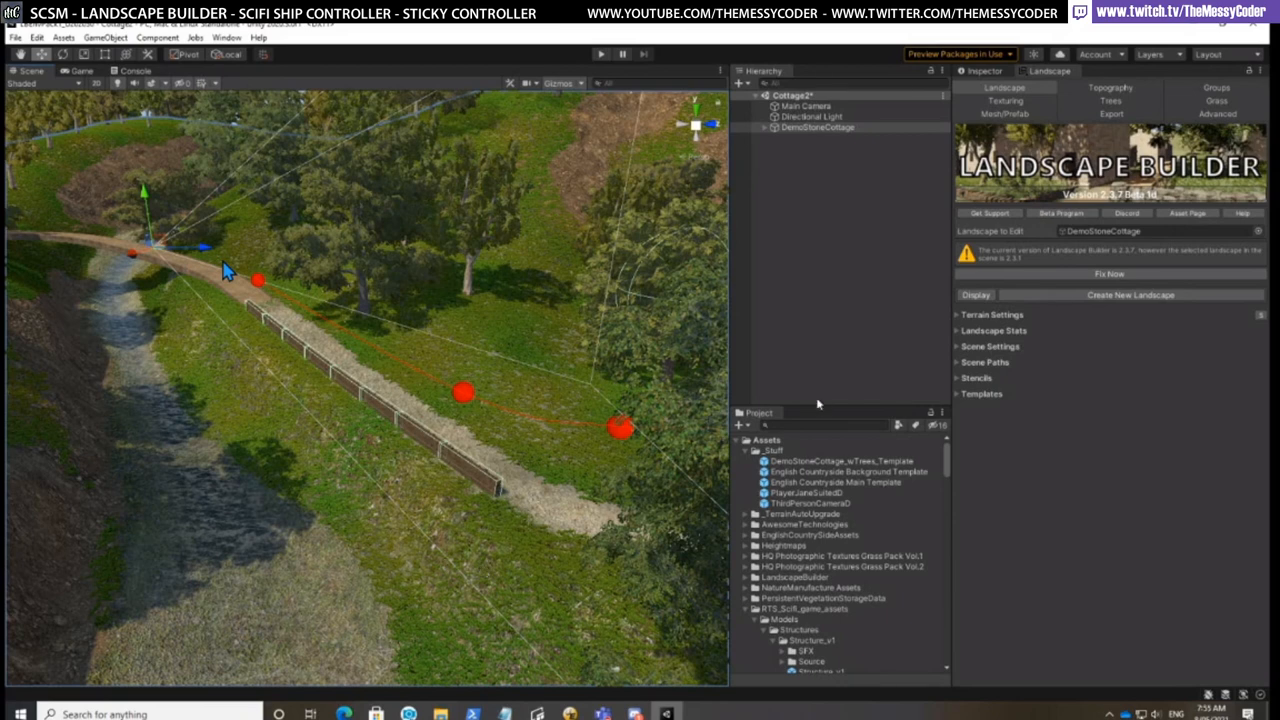
Review the landscape's Texturing settings and the details of the DemoStoneCottage_wTrees_Template prefab
{"action": "left_click", "coordinate": [1021, 114]}
{"action": "left_click", "coordinate": [1018, 102]}
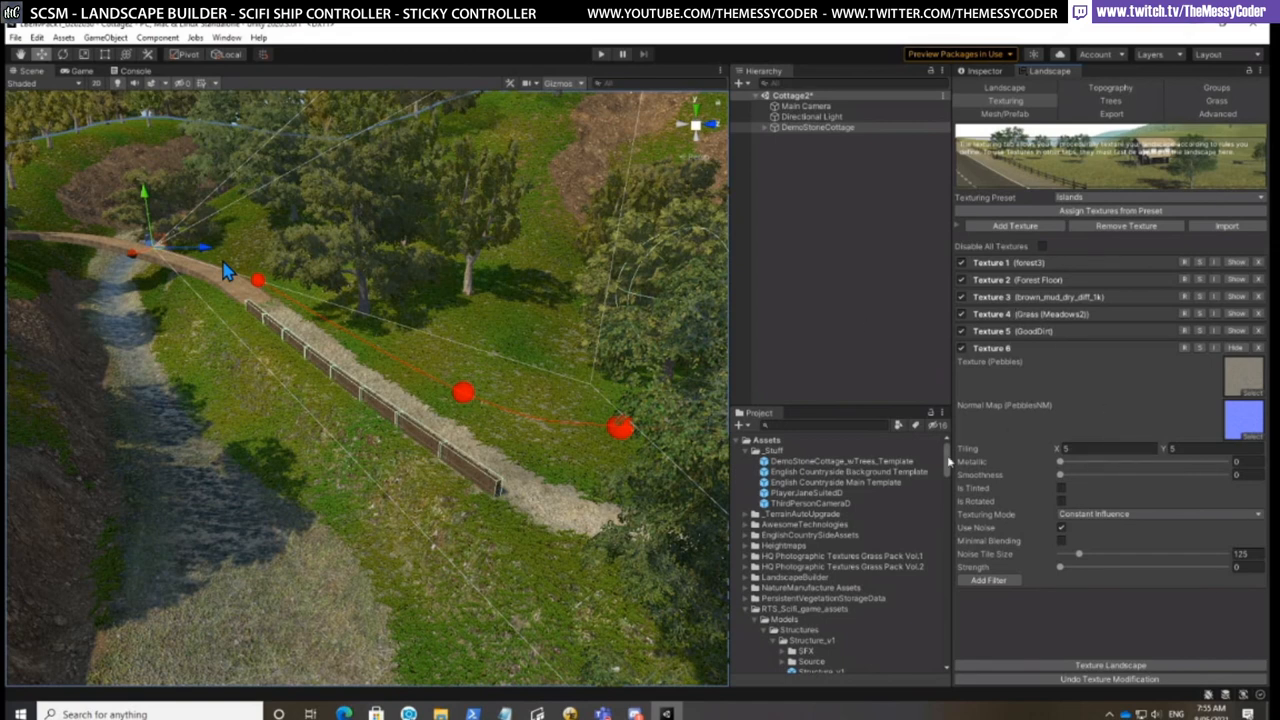
{"action": "left_click", "coordinate": [868, 462]}
{"action": "left_click", "coordinate": [994, 74]}
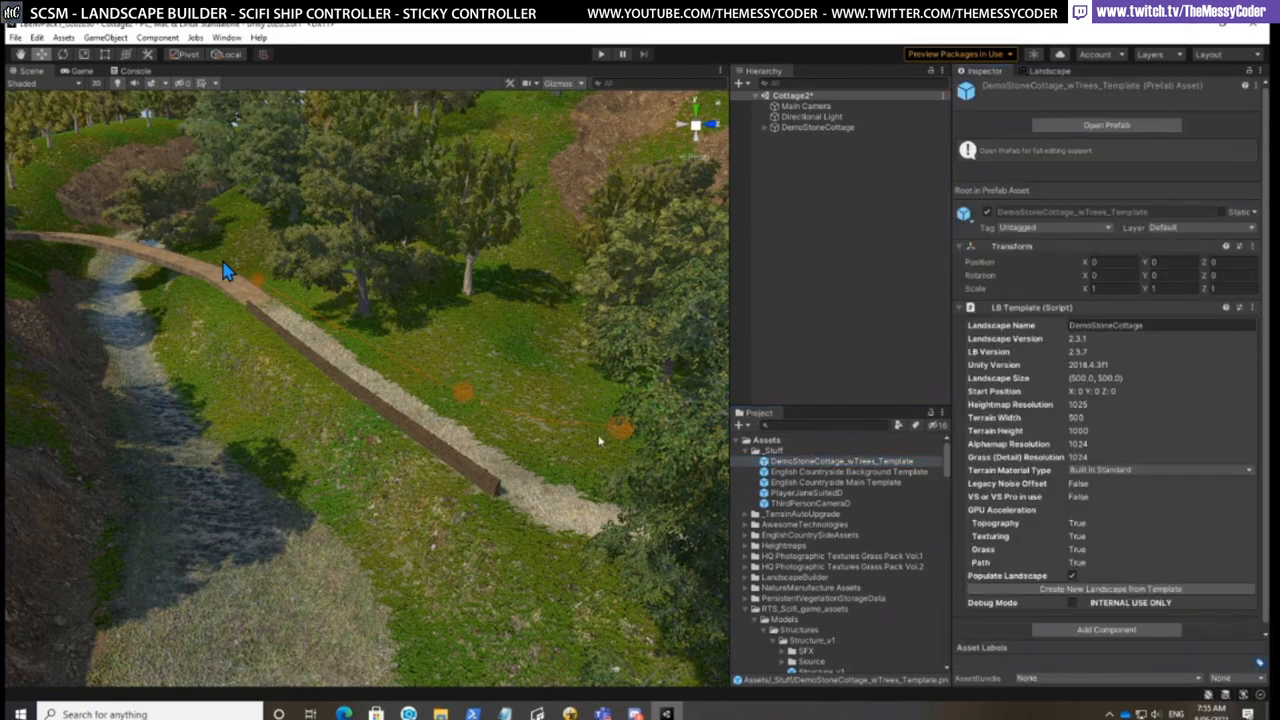
{"action": "left_click", "coordinate": [1050, 72]}
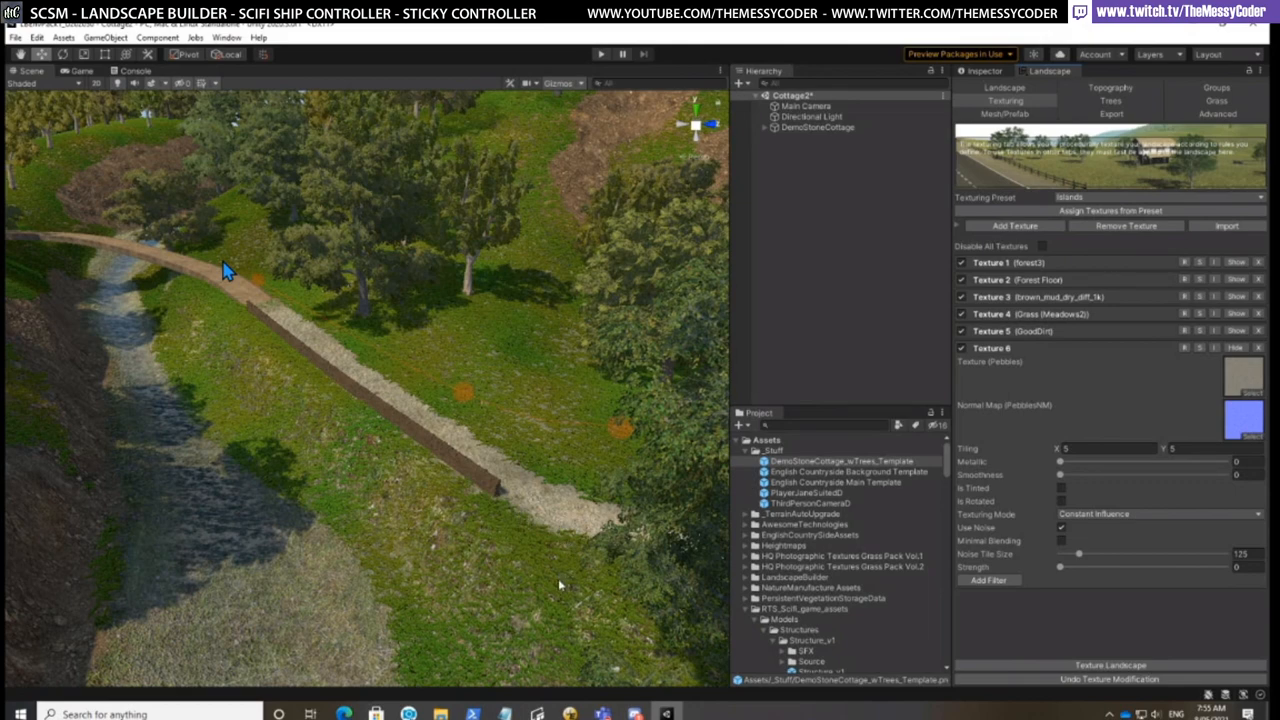
Examine the stone cottage, the surrounding trees and the camera path points across the landscape
{"action": "scroll", "coordinate": [555, 579], "scroll_direction": "down", "scroll_amount": 1}
{"action": "scroll", "coordinate": [560, 575], "scroll_direction": "up", "scroll_amount": 2}
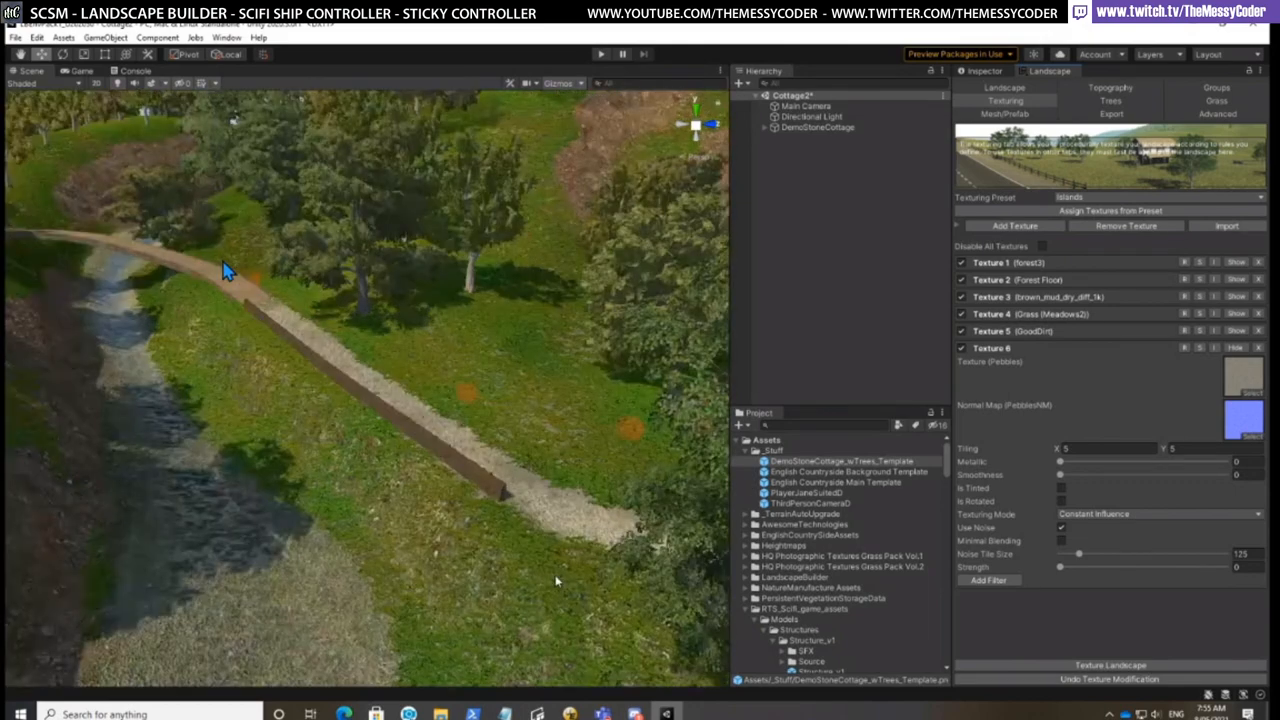
{"action": "middle_click_drag", "start_coordinate": [648, 566], "coordinate": [552, 527]}
{"action": "scroll", "coordinate": [552, 527], "scroll_direction": "up", "scroll_amount": 8}
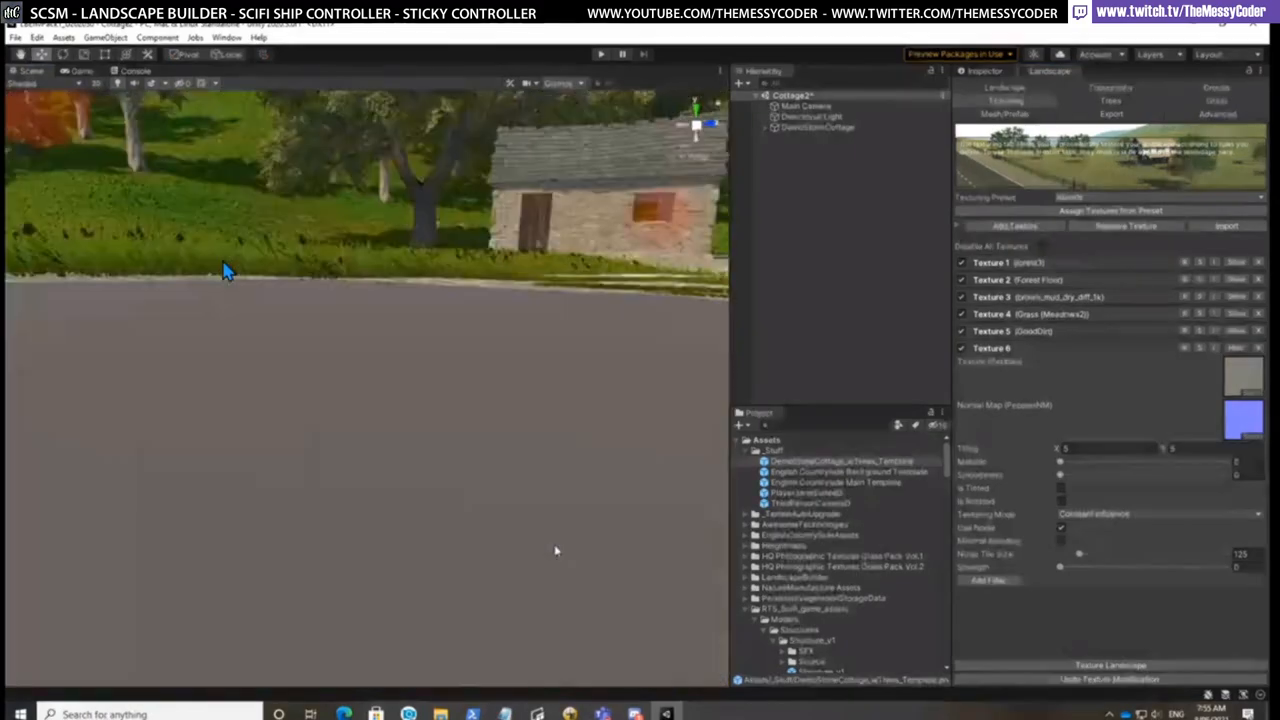
{"action": "scroll", "coordinate": [557, 551], "scroll_direction": "down", "scroll_amount": 3}
{"action": "right_click_drag", "start_coordinate": [557, 551], "coordinate": [514, 448]}
{"action": "left_click", "coordinate": [507, 445]}
{"action": "scroll", "coordinate": [483, 500], "scroll_direction": "down", "scroll_amount": 5}
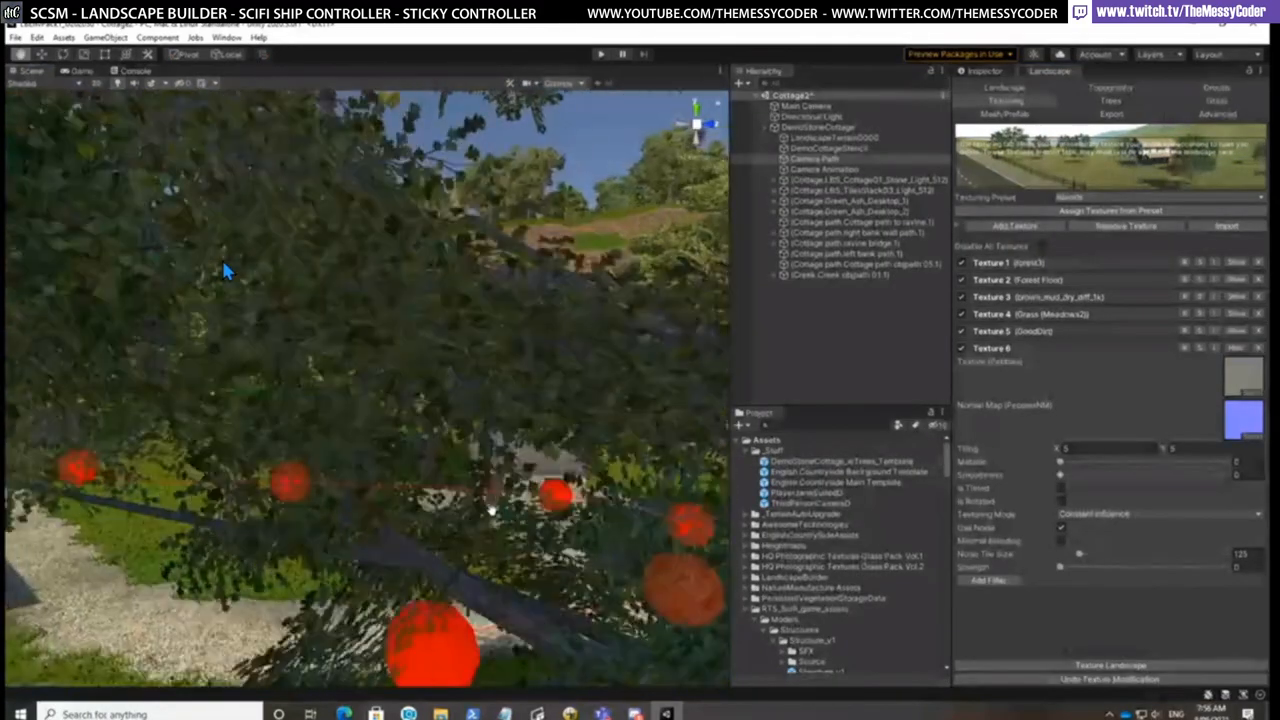
{"action": "middle_click_drag", "start_coordinate": [491, 506], "coordinate": [495, 508]}
{"action": "scroll", "coordinate": [494, 509], "scroll_direction": "down", "scroll_amount": 6}
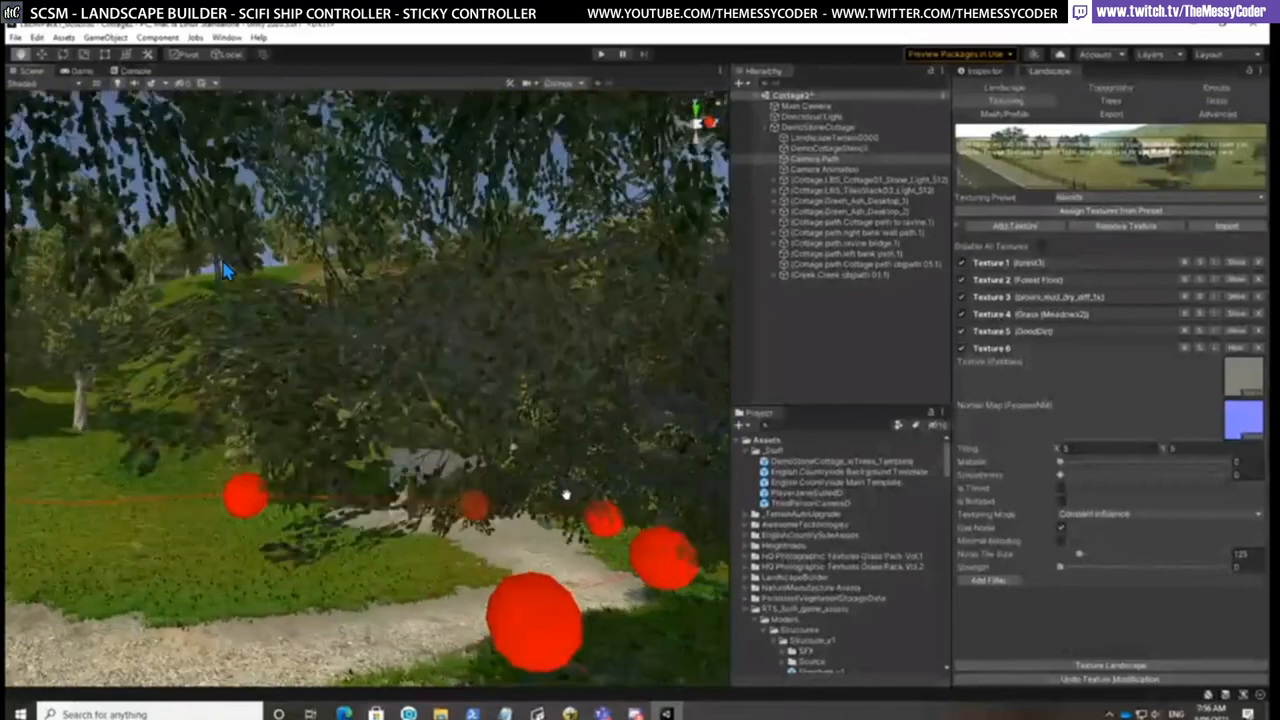
{"action": "scroll", "coordinate": [568, 490], "scroll_direction": "down", "scroll_amount": 4}
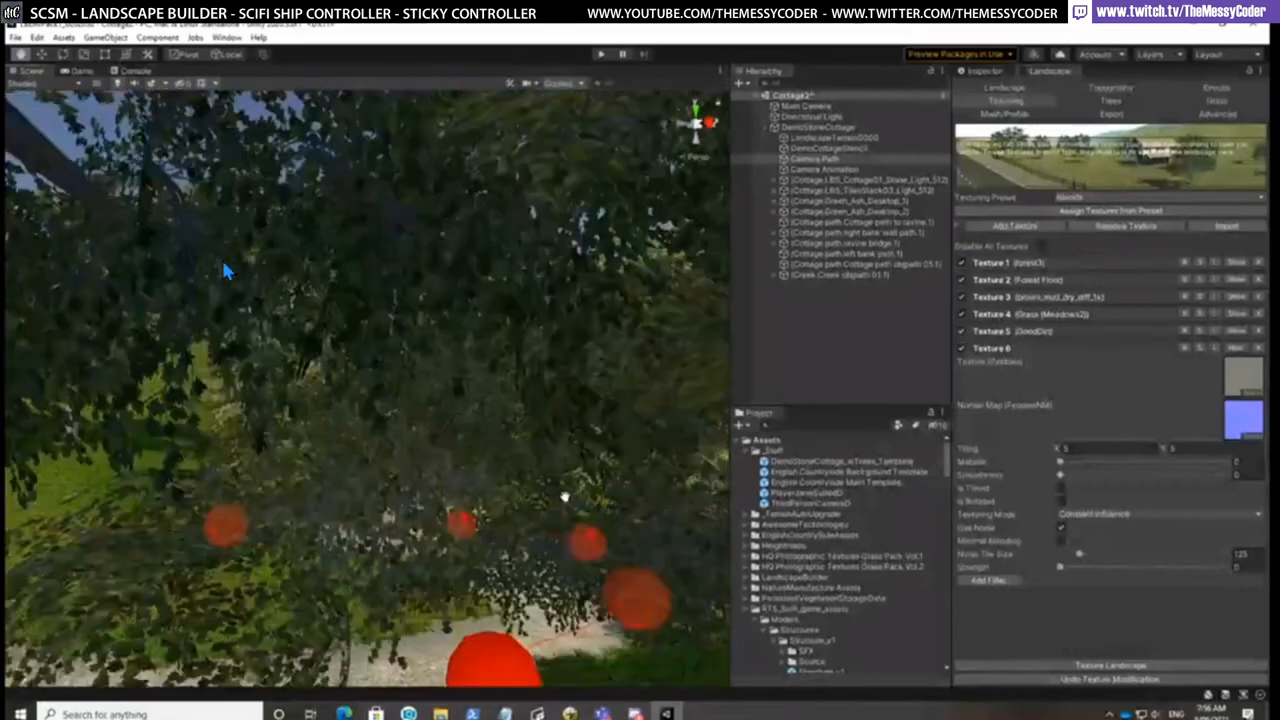
{"action": "scroll", "coordinate": [564, 495], "scroll_direction": "up", "scroll_amount": 2}
{"action": "right_click_drag", "start_coordinate": [564, 497], "coordinate": [560, 534]}
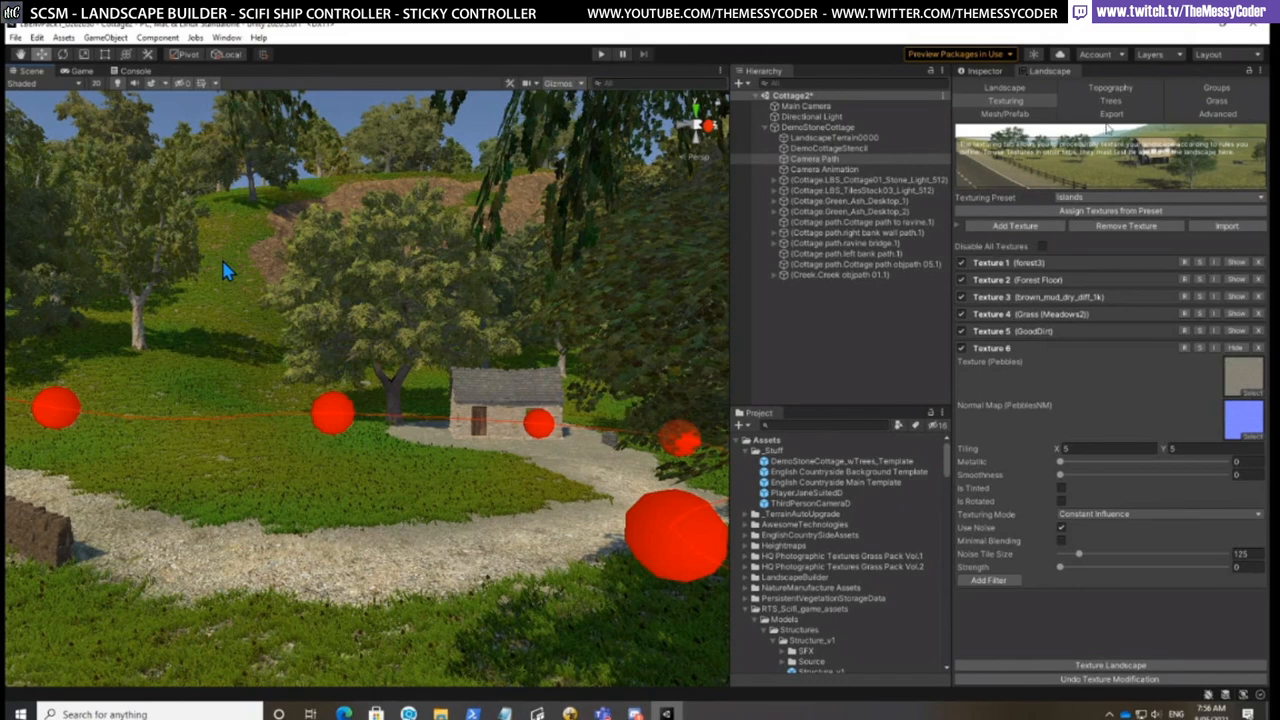
Review the landscape's grass settings, including Grass Type 1's details, against the lawn around the cottage path
{"action": "right_click_drag", "start_coordinate": [568, 402], "coordinate": [457, 475]}
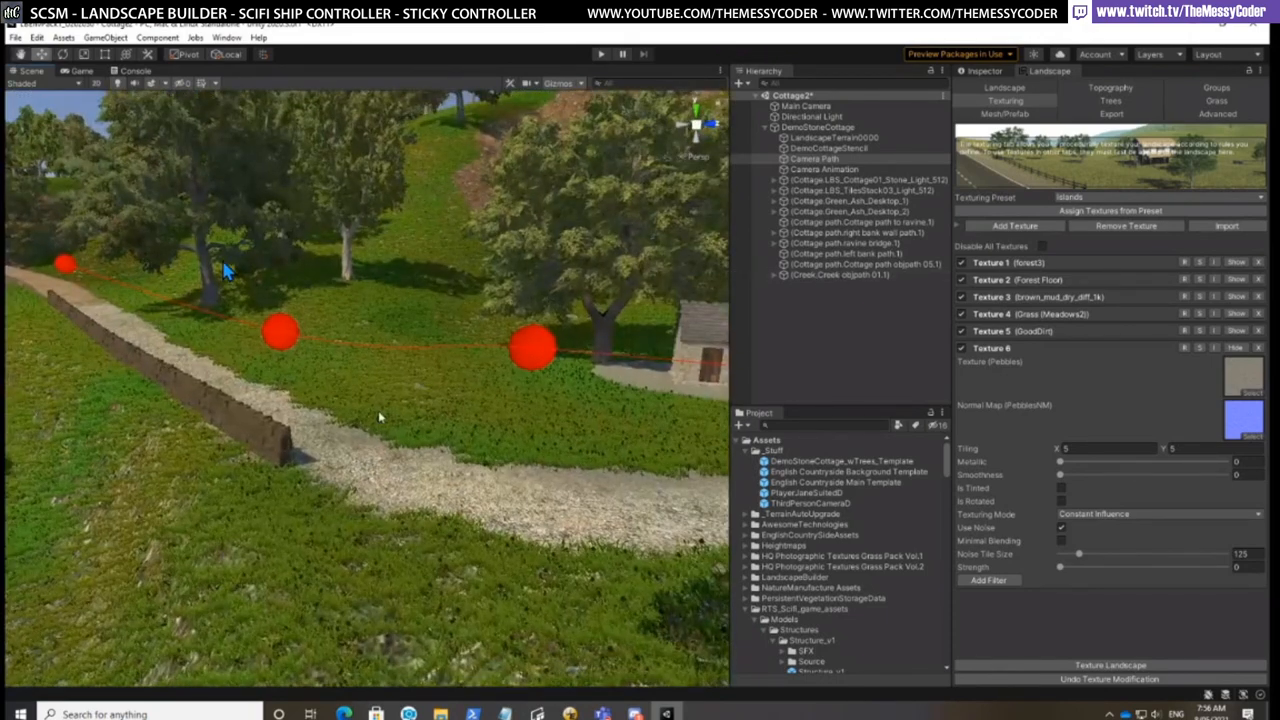
{"action": "right_click_drag", "start_coordinate": [380, 412], "coordinate": [401, 414]}
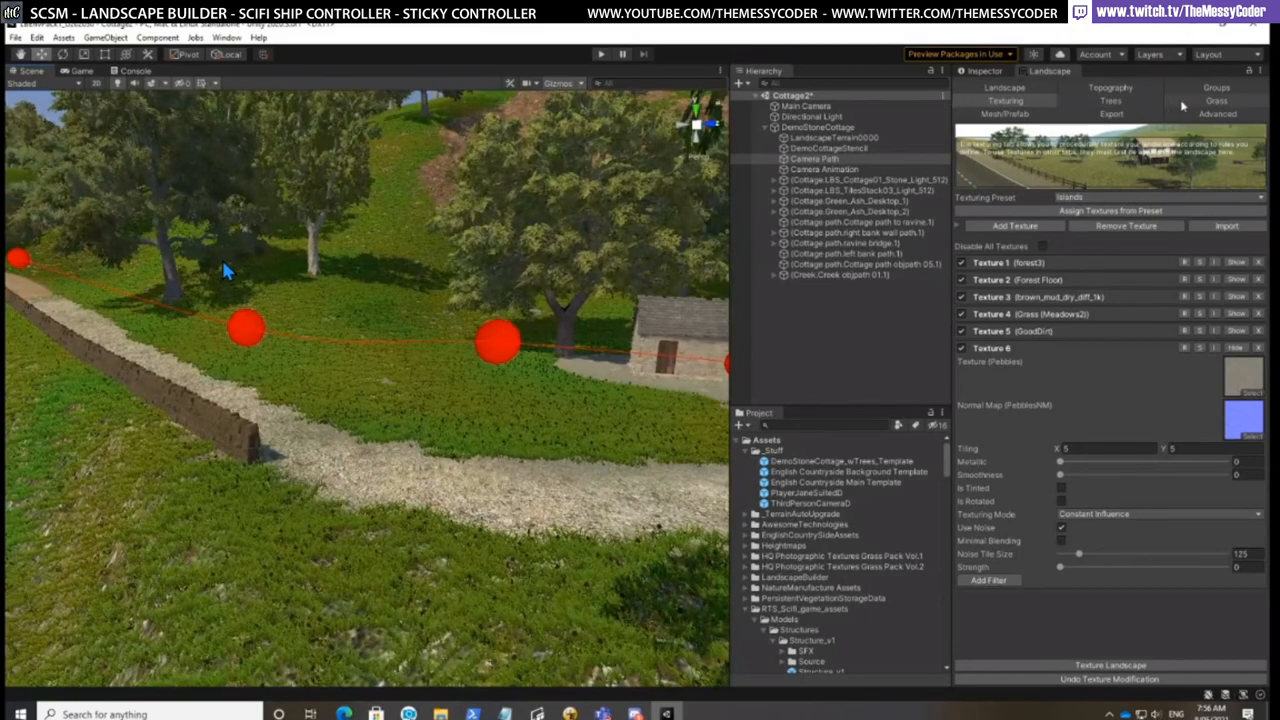
{"action": "left_click", "coordinate": [1216, 101]}
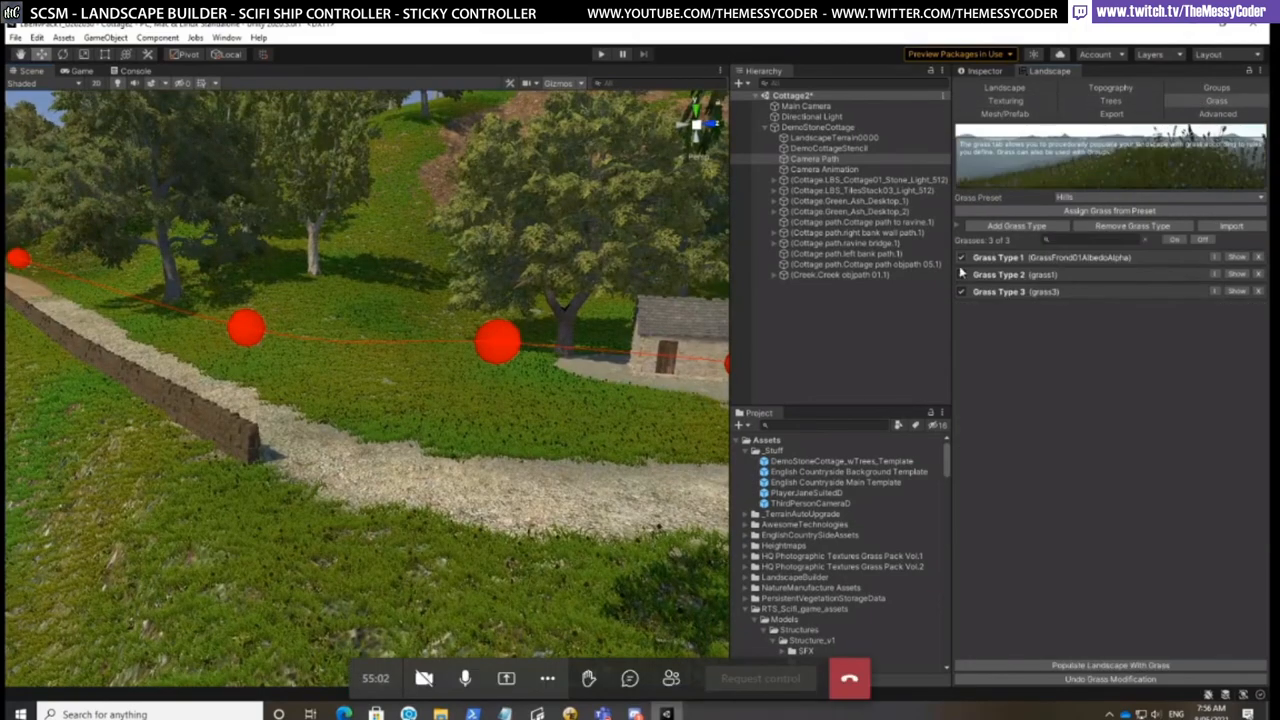
{"action": "left_click", "coordinate": [1237, 257]}
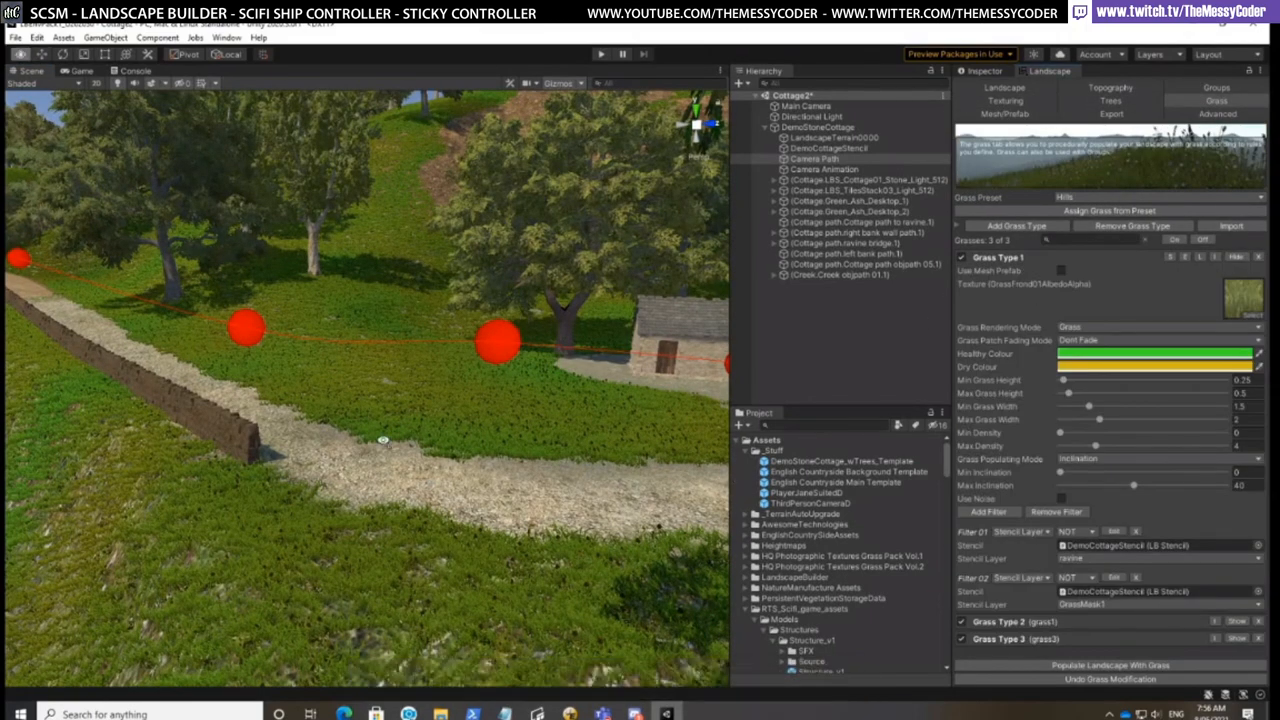
{"action": "right_click_drag", "start_coordinate": [376, 453], "coordinate": [415, 423]}
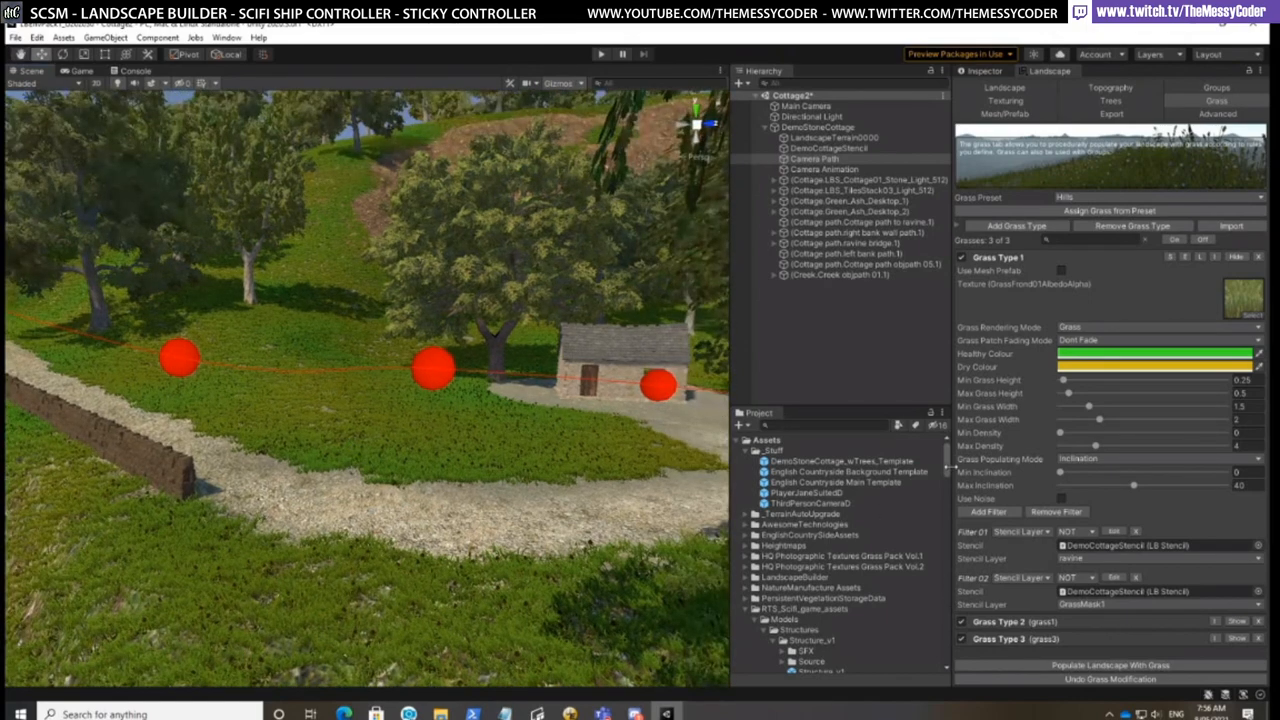
{"action": "left_click_drag", "start_coordinate": [946, 470], "coordinate": [955, 496]}
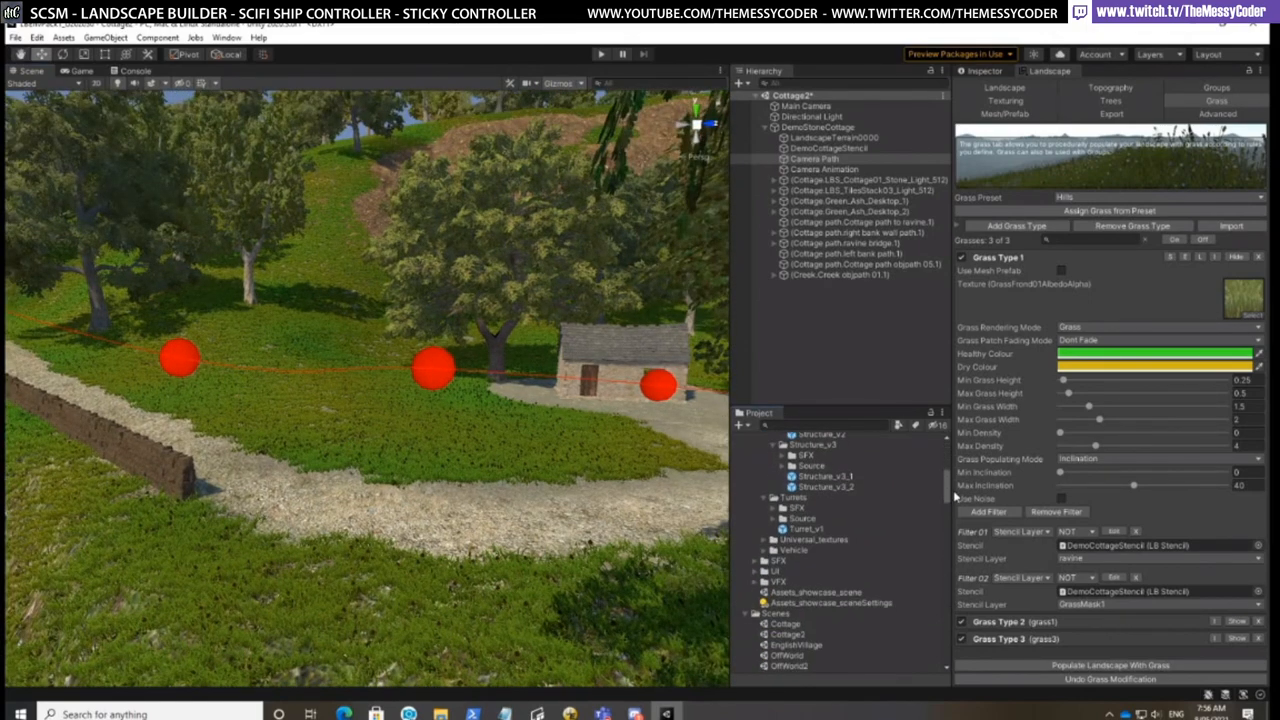
Browse the grass selector for Grass Type 1's available textures
{"action": "left_click", "coordinate": [1200, 258]}
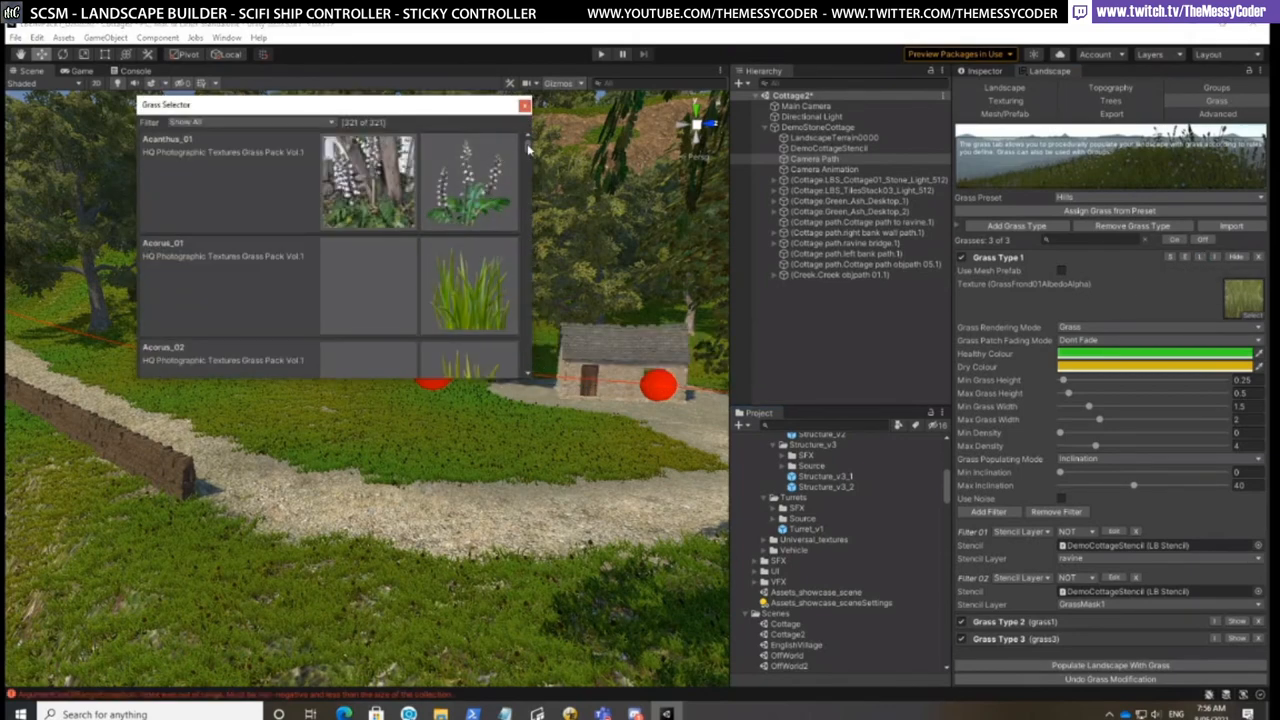
{"action": "scroll", "coordinate": [529, 153], "scroll_direction": "down", "scroll_amount": 5}
{"action": "left_click_drag", "start_coordinate": [529, 153], "coordinate": [529, 140]}
{"action": "left_click", "coordinate": [462, 277]}
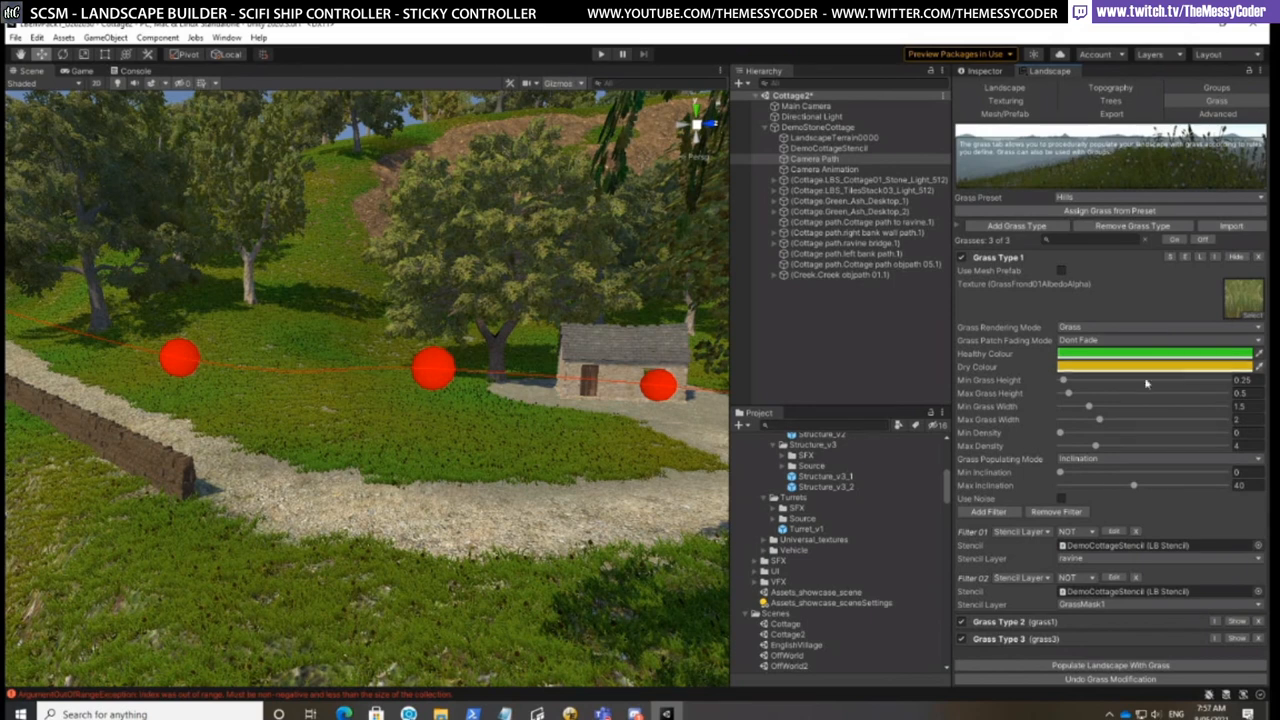
Raise Grass Type 1's minimum density and collapse its settings
{"action": "left_click", "coordinate": [1061, 434]}
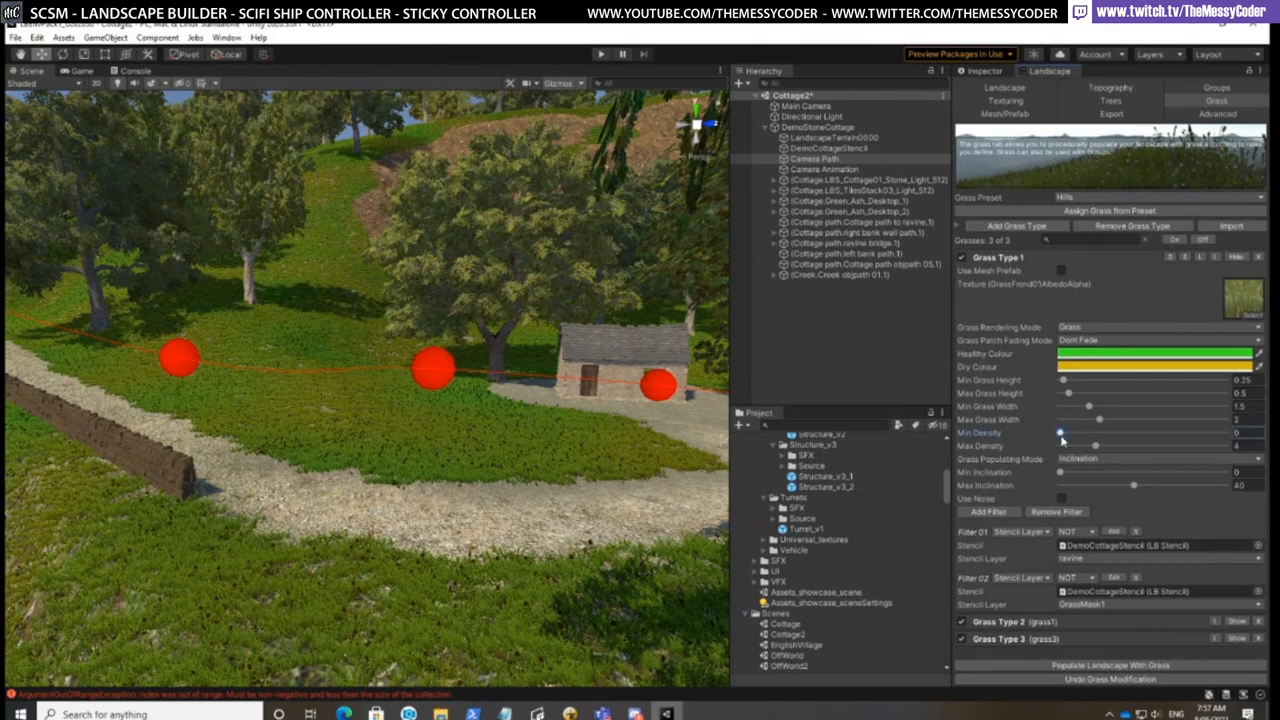
{"action": "left_click_drag", "start_coordinate": [1061, 435], "coordinate": [1104, 435]}
{"action": "left_click", "coordinate": [1237, 257]}
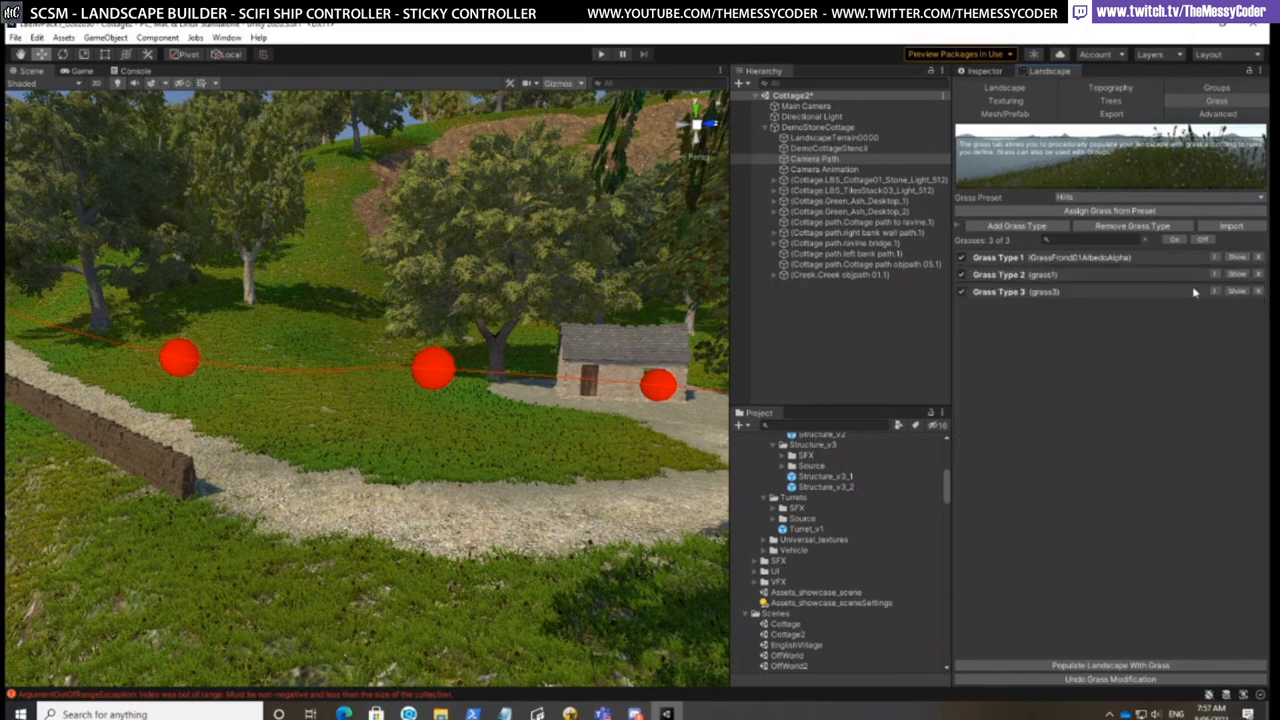
Open the grass selector for Grass Type 2 and filter it to HQ Photographic Textures Grass Pack Vol.2
{"action": "left_click", "coordinate": [1237, 274]}
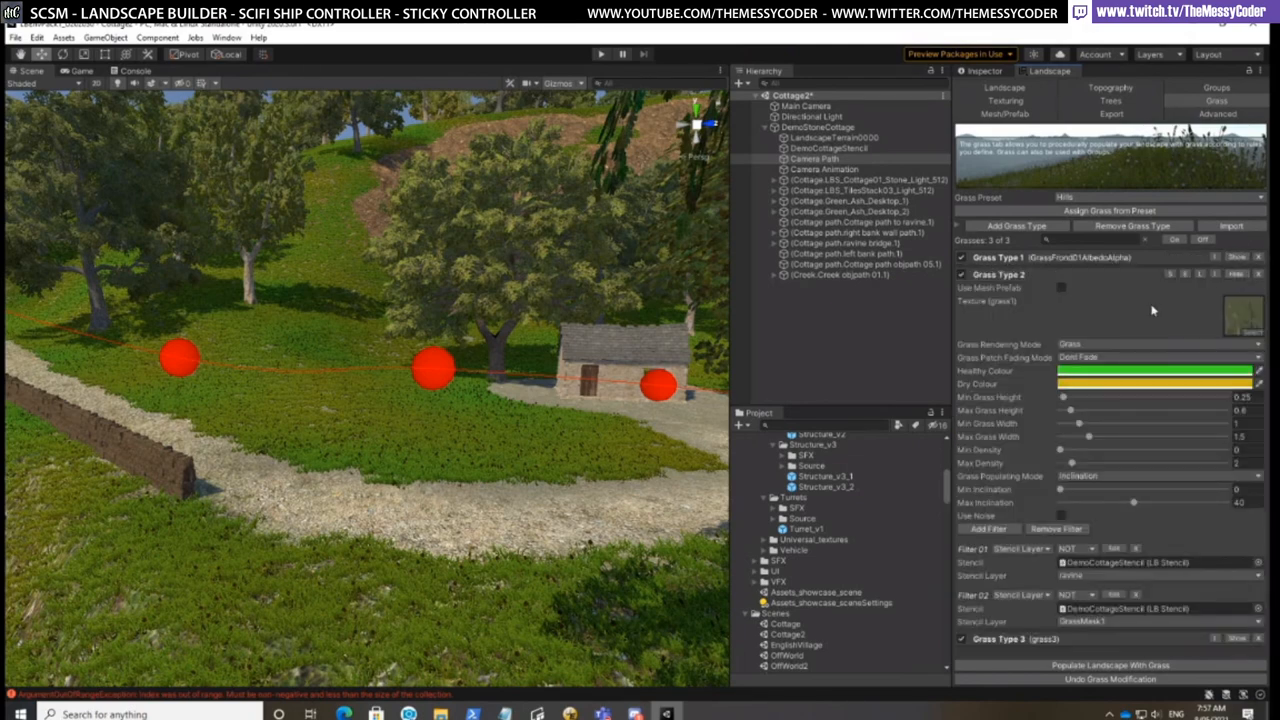
{"action": "left_click", "coordinate": [1248, 332]}
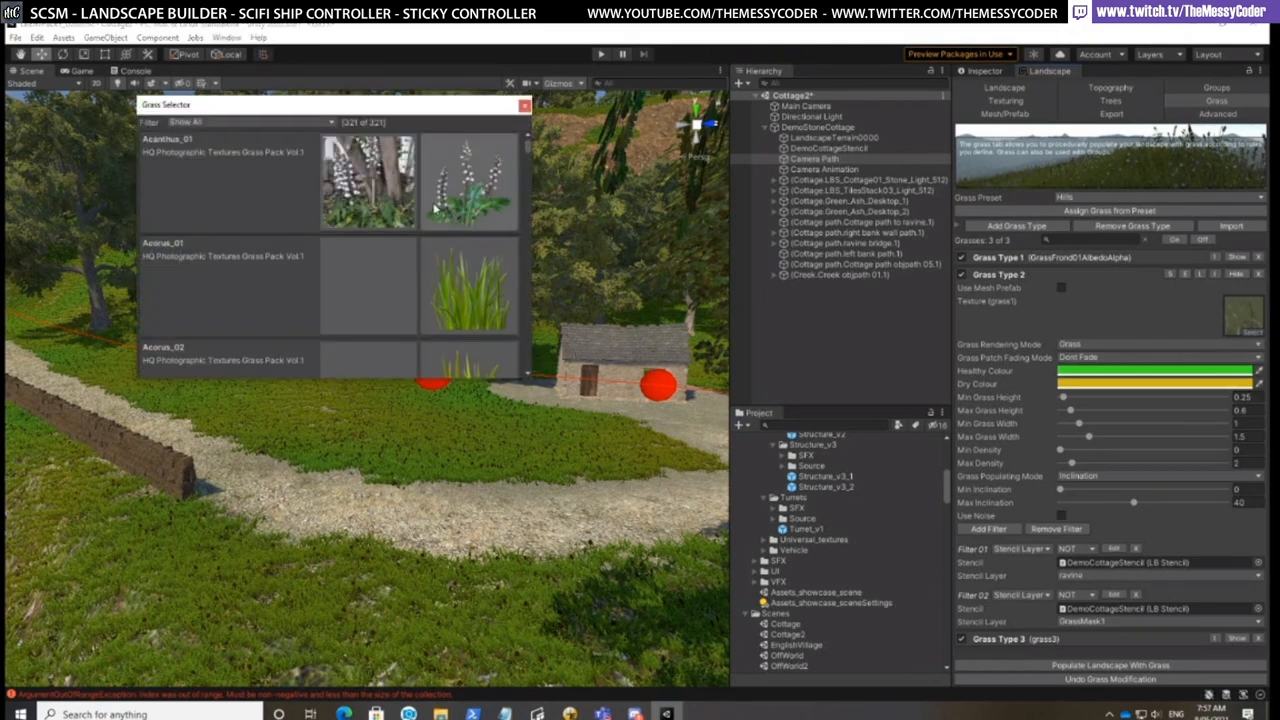
{"action": "left_click", "coordinate": [215, 122]}
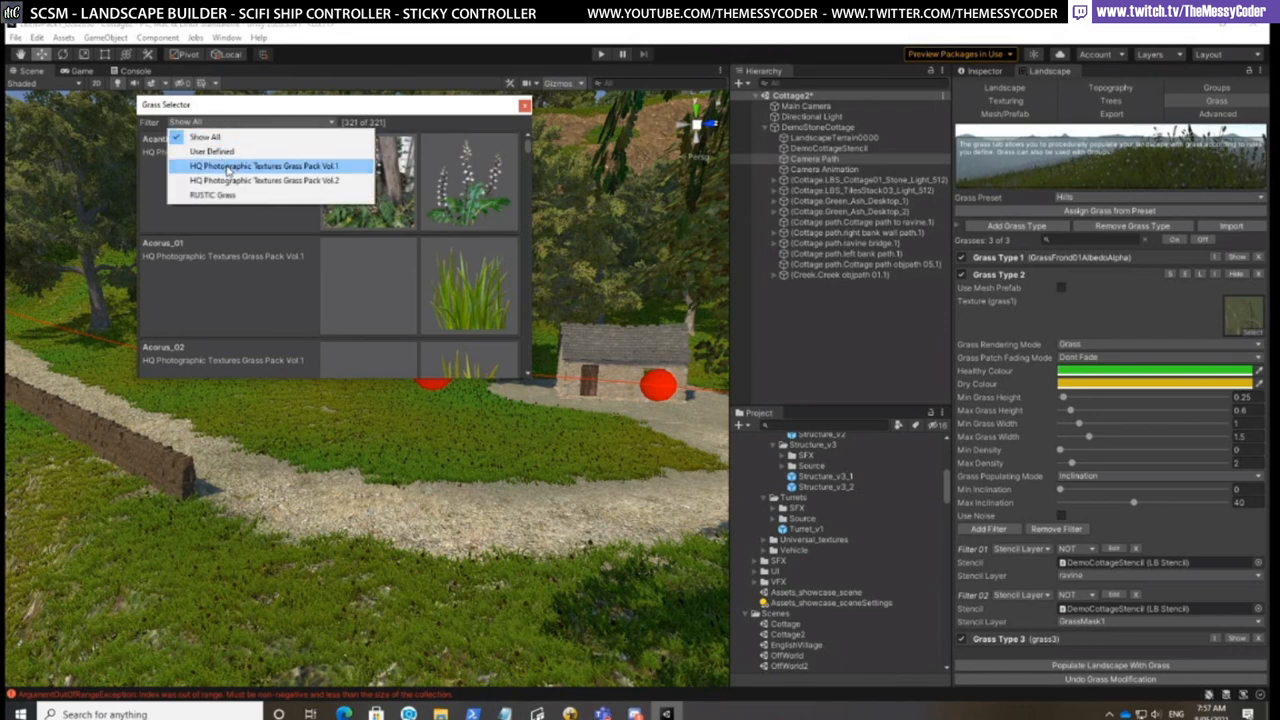
{"action": "left_click", "coordinate": [229, 170]}
{"action": "scroll", "coordinate": [292, 240], "scroll_direction": "down", "scroll_amount": 2}
{"action": "scroll", "coordinate": [292, 240], "scroll_direction": "down", "scroll_amount": 2}
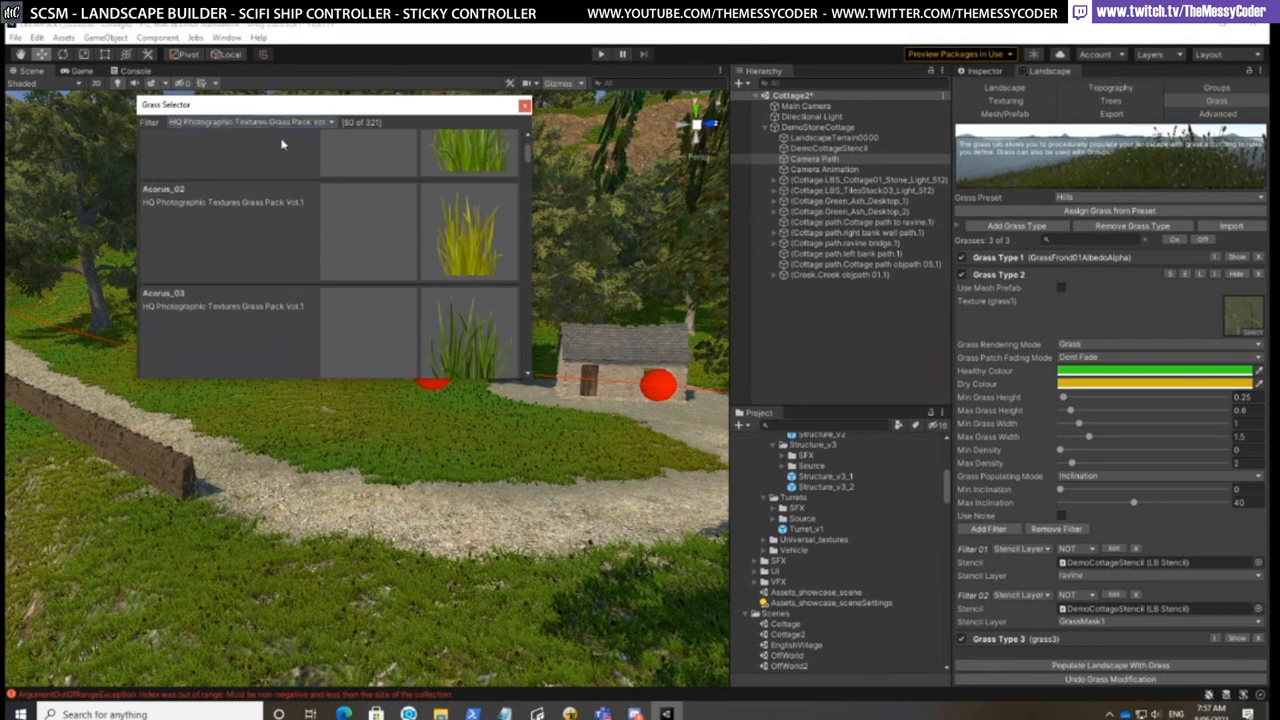
{"action": "left_click", "coordinate": [250, 122]}
{"action": "left_click", "coordinate": [265, 180]}
Assign the Digitalis_02 flower from the filtered list to Grass Type 2 and collapse its settings
{"action": "scroll", "coordinate": [337, 242], "scroll_direction": "down", "scroll_amount": 5}
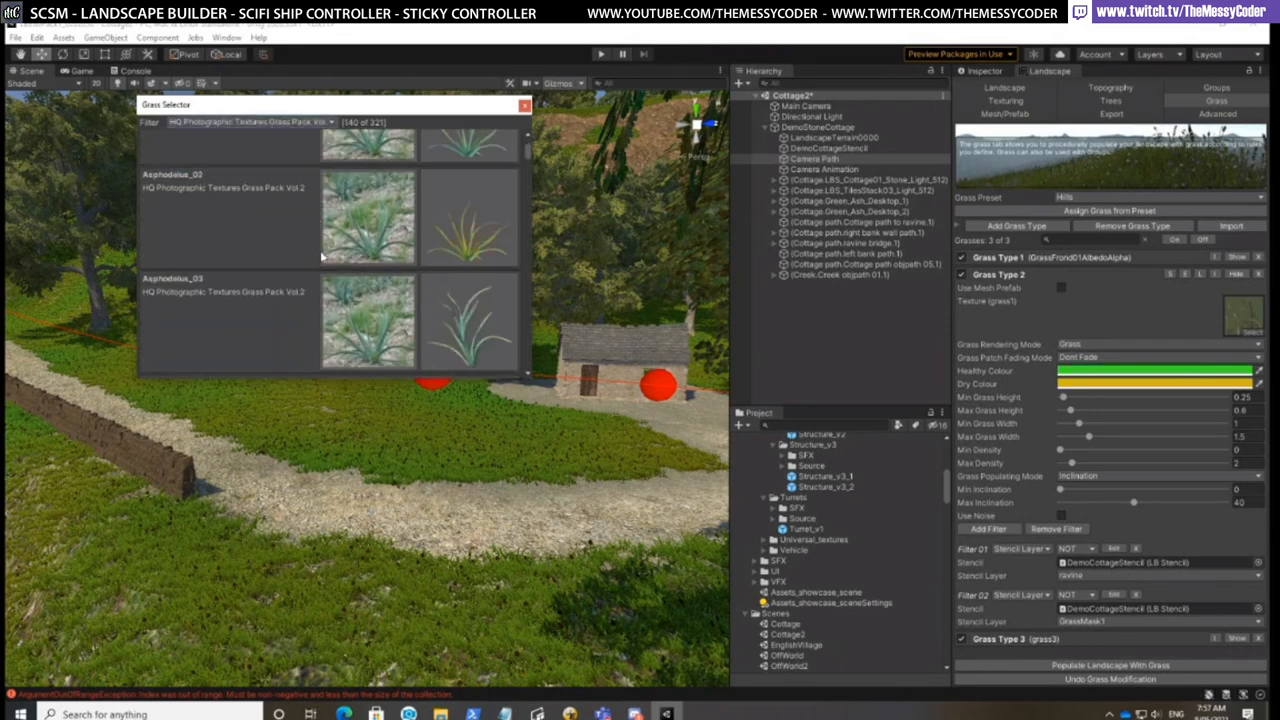
{"action": "scroll", "coordinate": [337, 242], "scroll_direction": "down", "scroll_amount": 8}
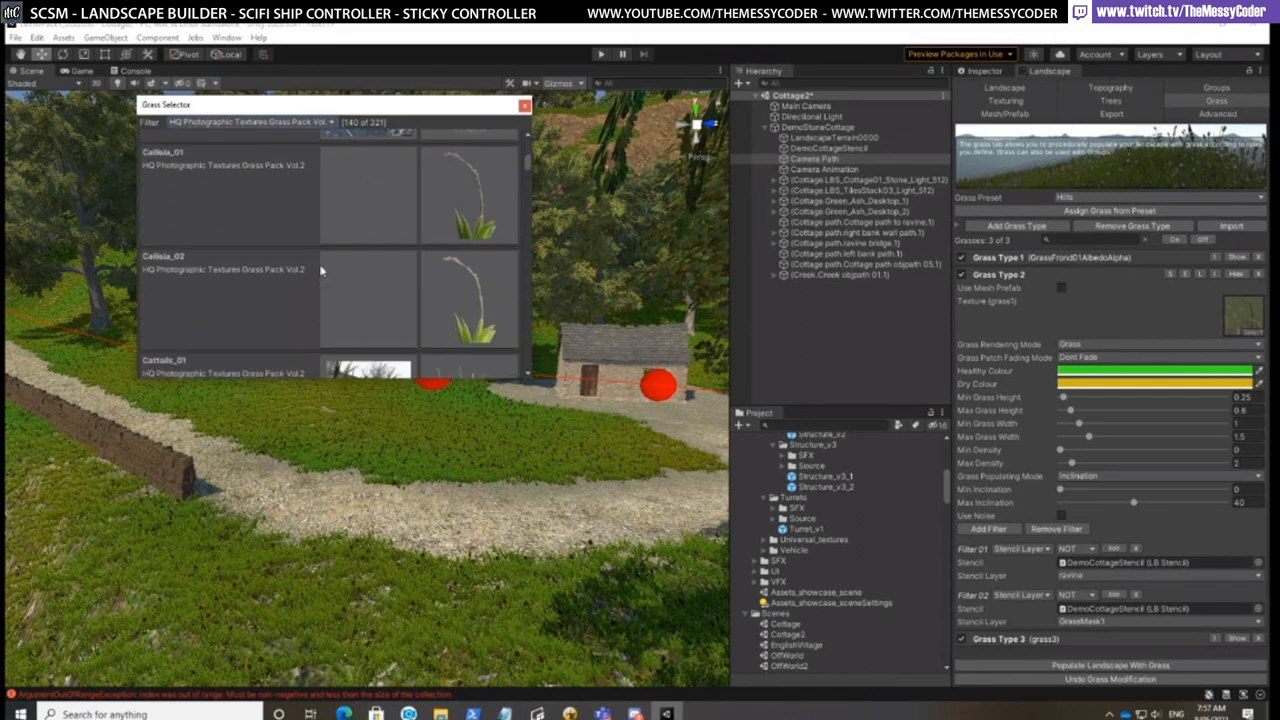
{"action": "scroll", "coordinate": [320, 278], "scroll_direction": "down", "scroll_amount": 5}
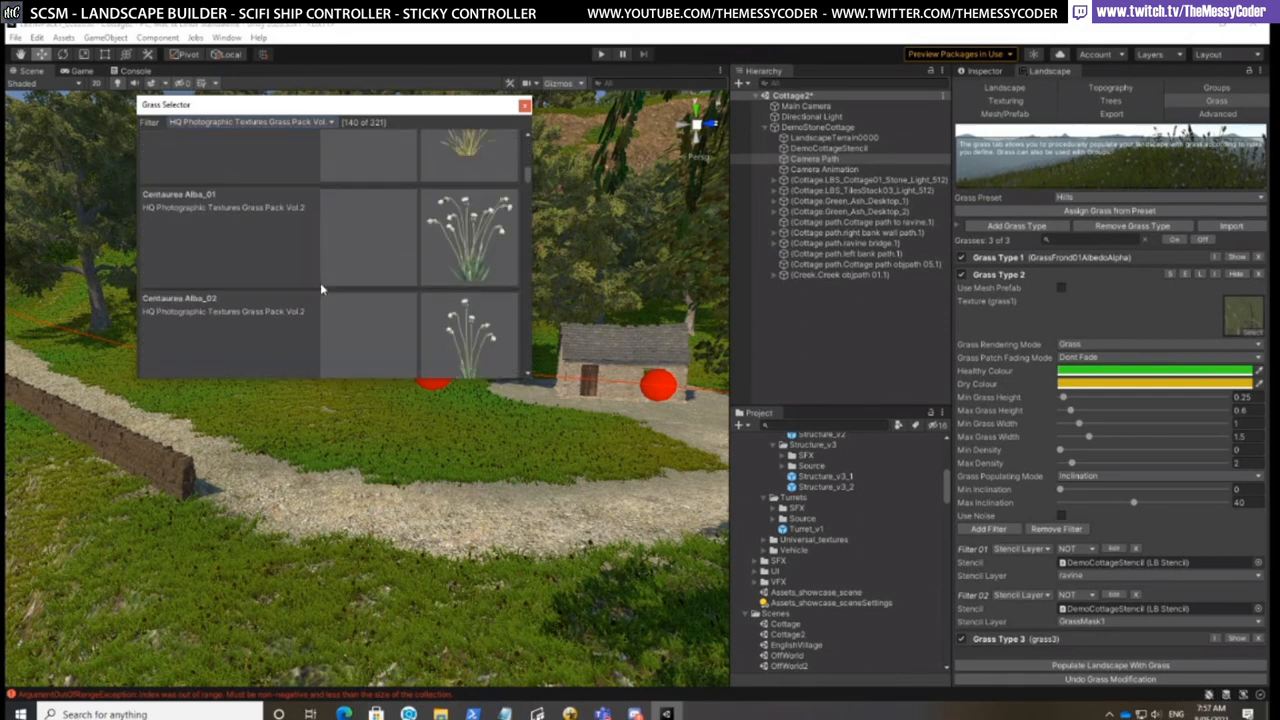
{"action": "scroll", "coordinate": [326, 296], "scroll_direction": "down", "scroll_amount": 8}
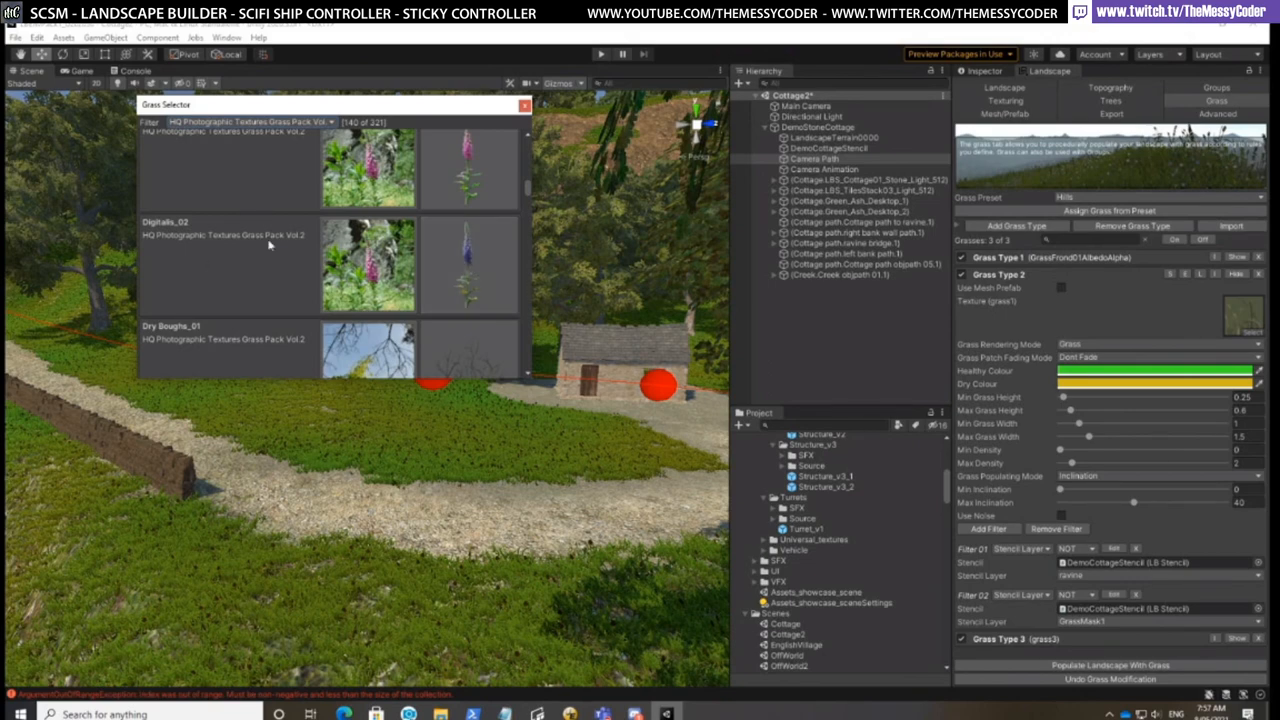
{"action": "left_click", "coordinate": [474, 265]}
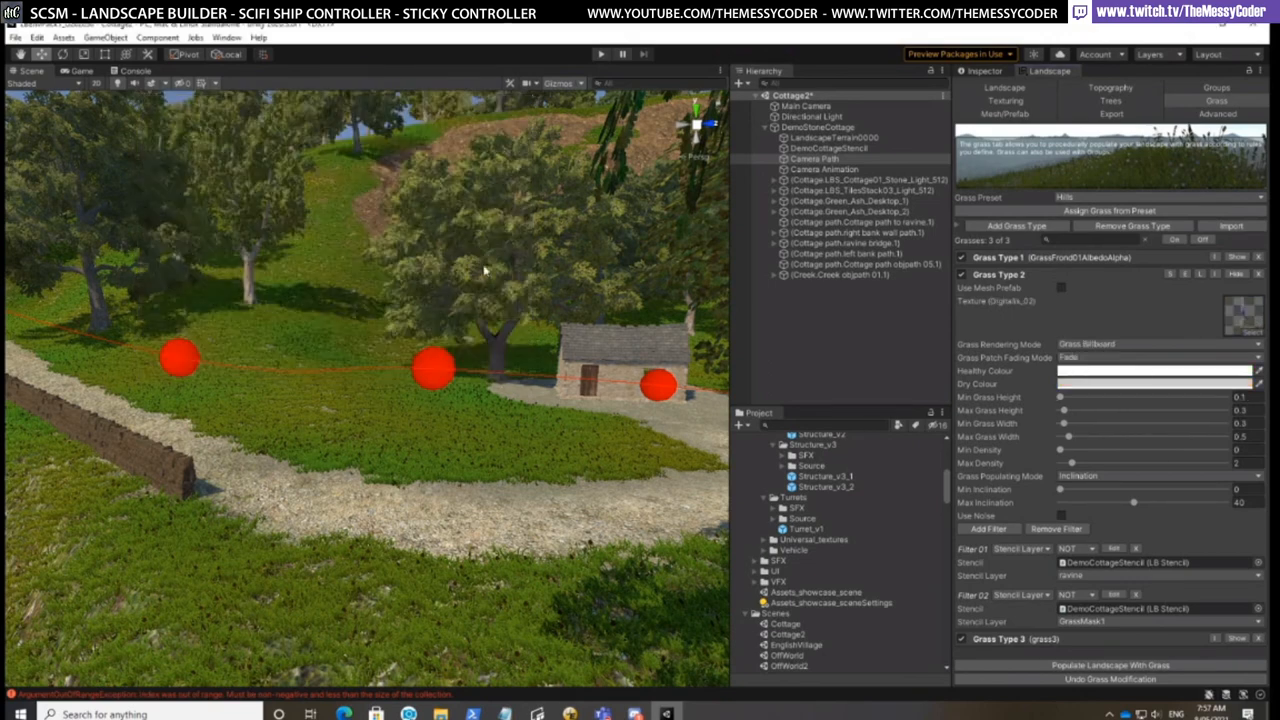
{"action": "left_click", "coordinate": [1237, 274]}
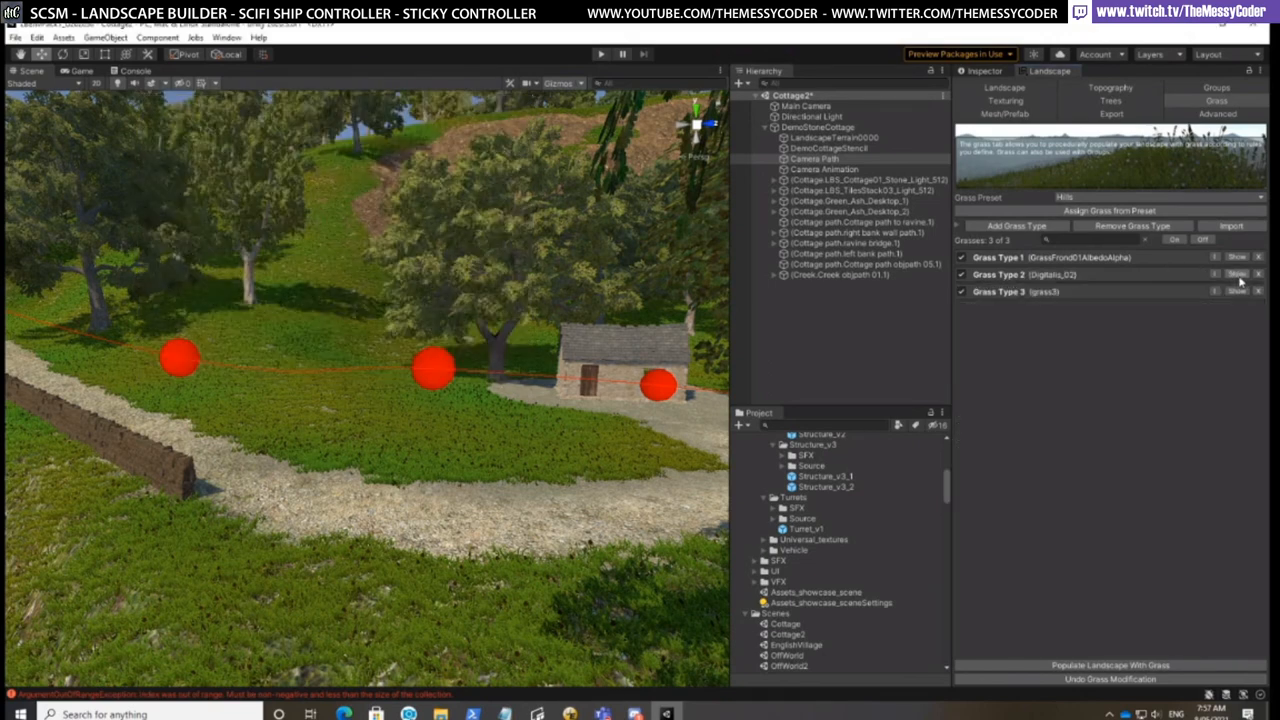
Expand Grass Type 3 and replace its grass3 texture with Poppies Thin_03 from the grass selector
{"action": "left_click", "coordinate": [1236, 291]}
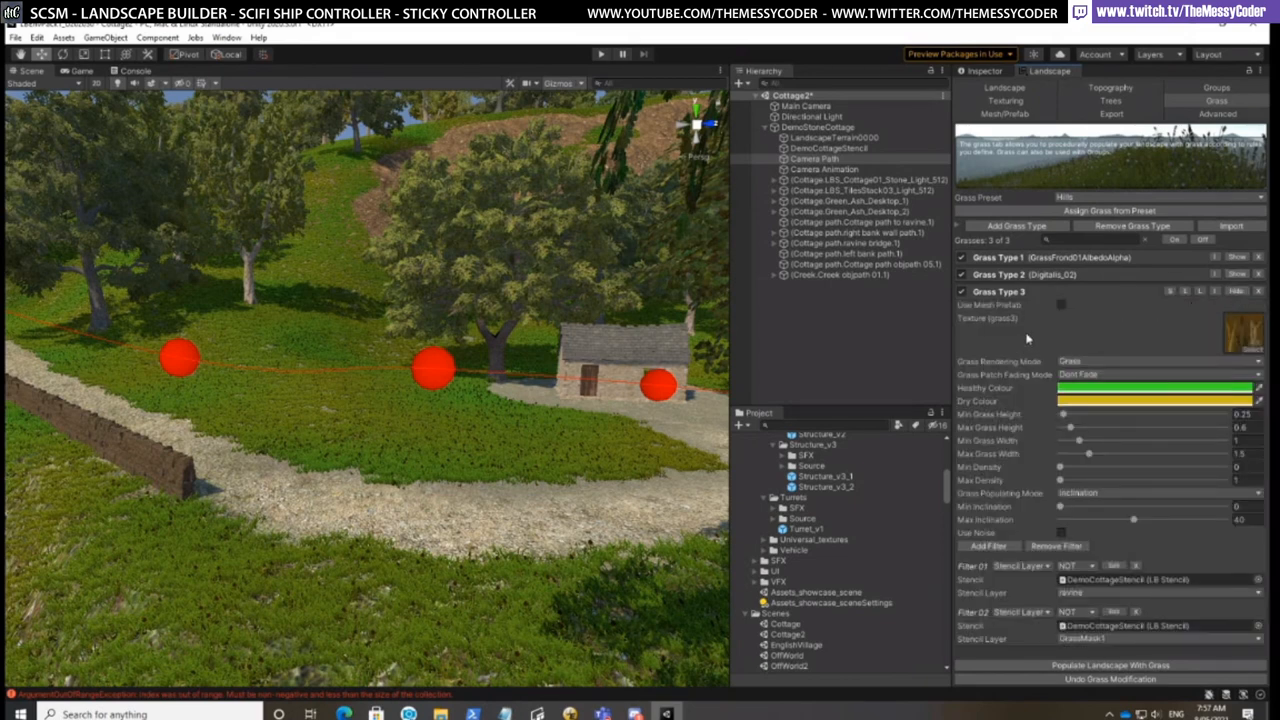
{"action": "left_click", "coordinate": [1202, 293]}
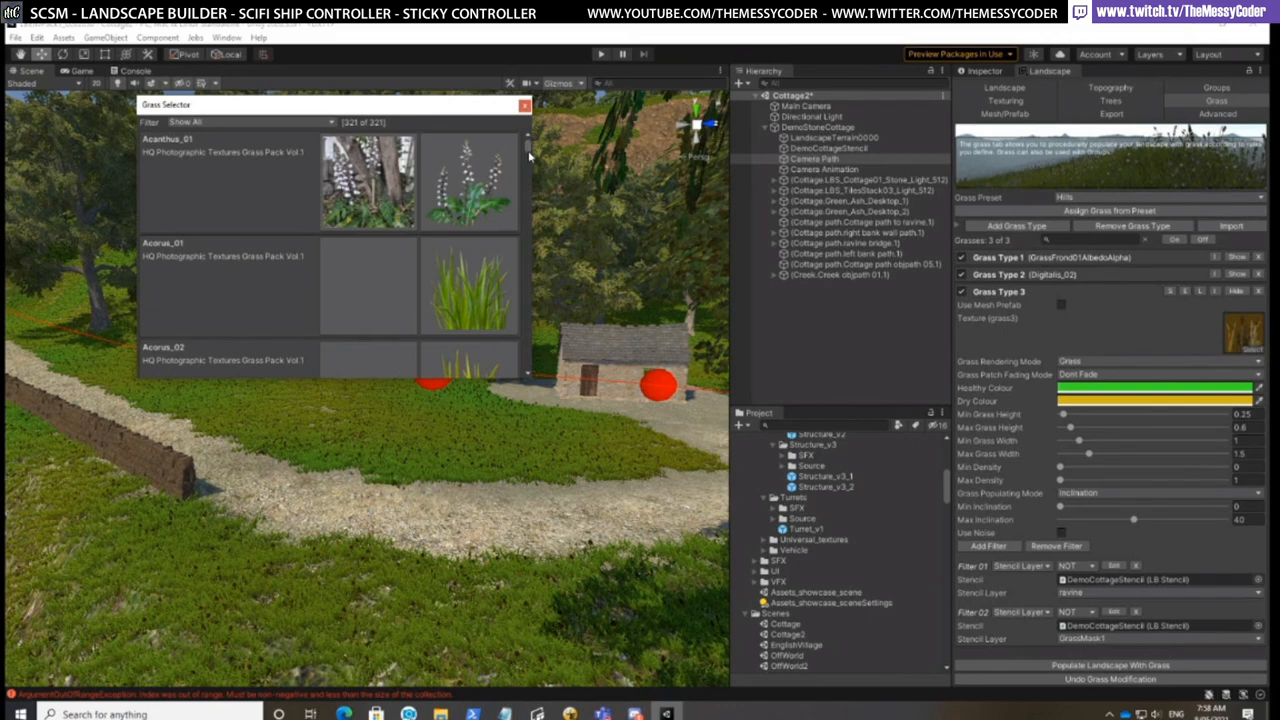
{"action": "left_click_drag", "start_coordinate": [529, 150], "coordinate": [530, 273]}
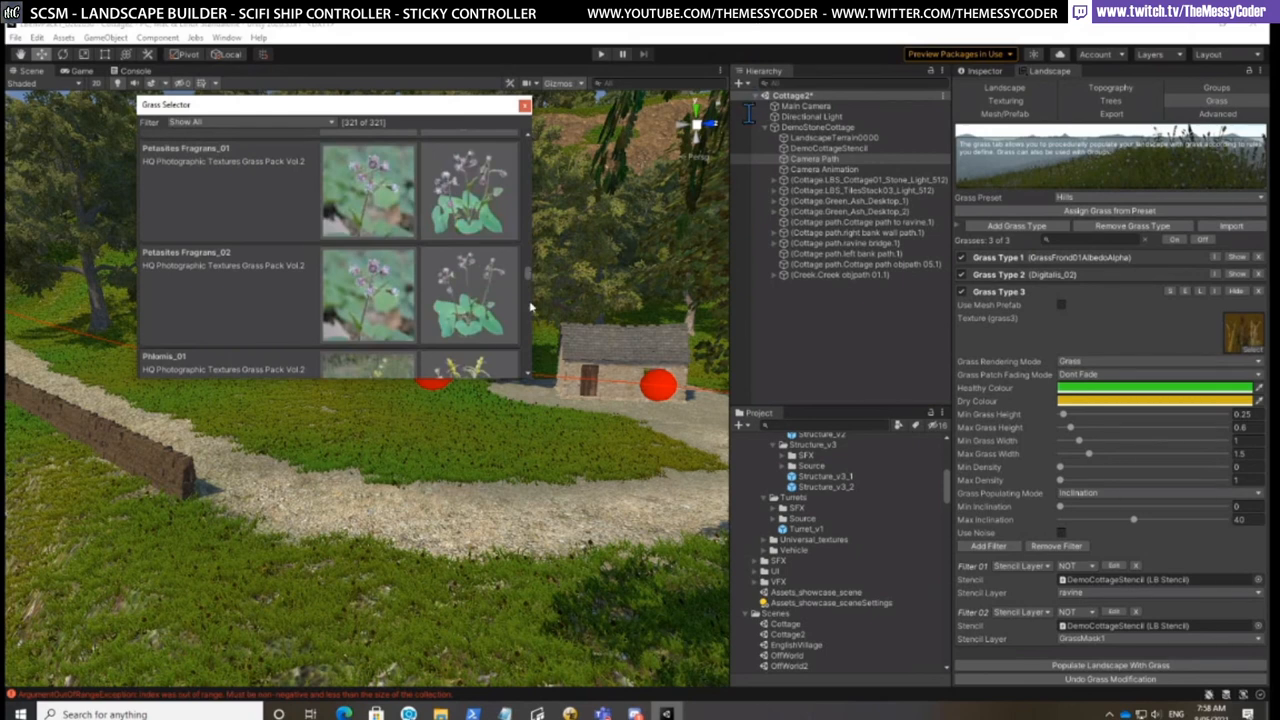
{"action": "scroll", "coordinate": [530, 322], "scroll_direction": "down", "scroll_amount": 2}
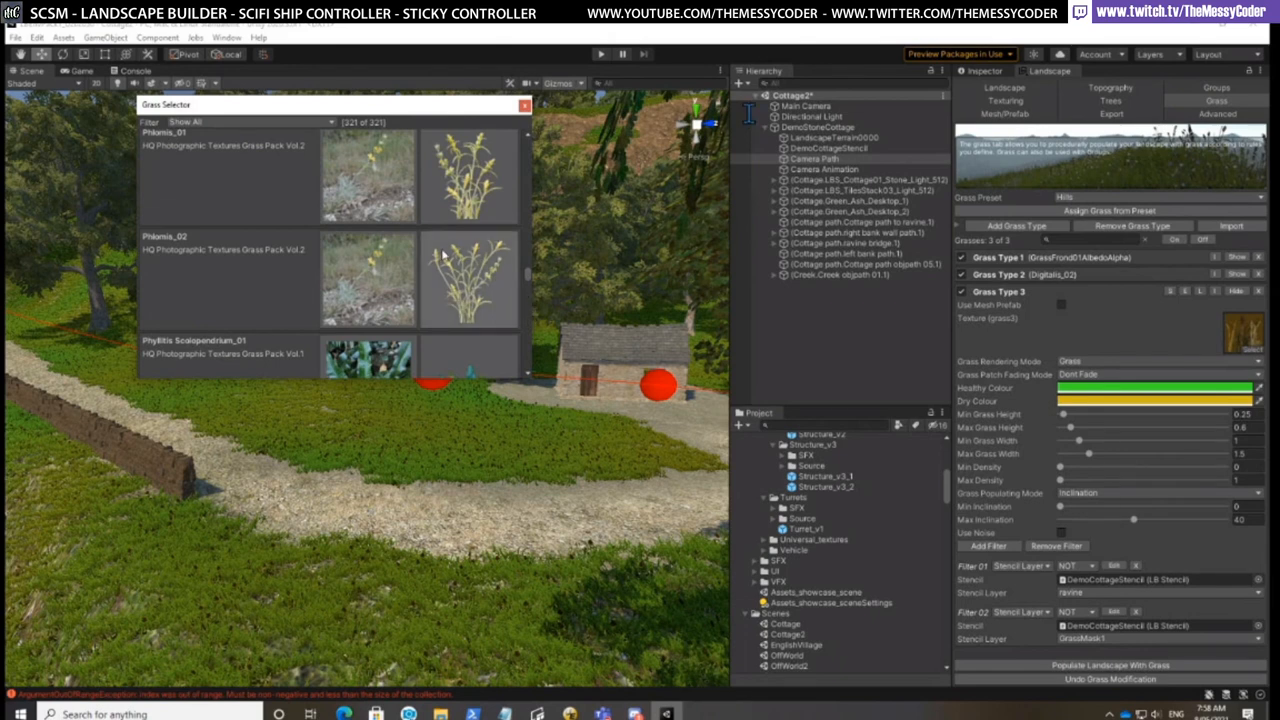
{"action": "scroll", "coordinate": [430, 258], "scroll_direction": "up", "scroll_amount": 2}
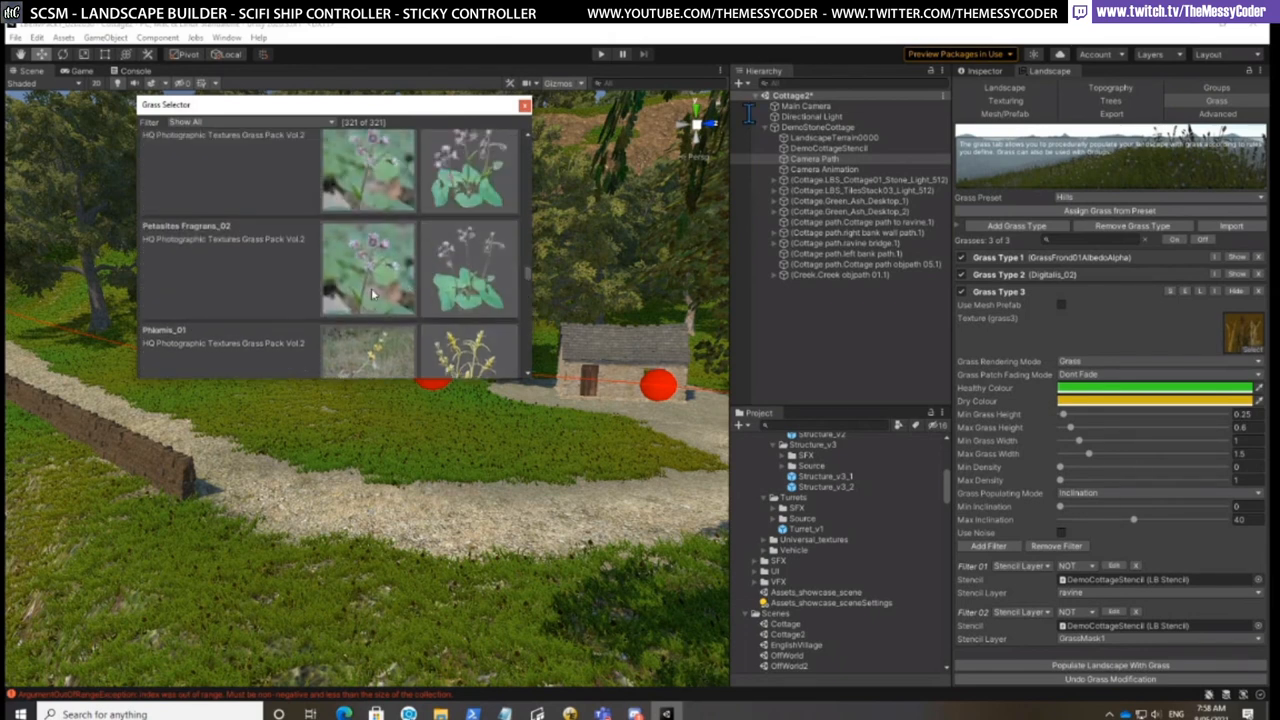
{"action": "scroll", "coordinate": [281, 295], "scroll_direction": "up", "scroll_amount": 3}
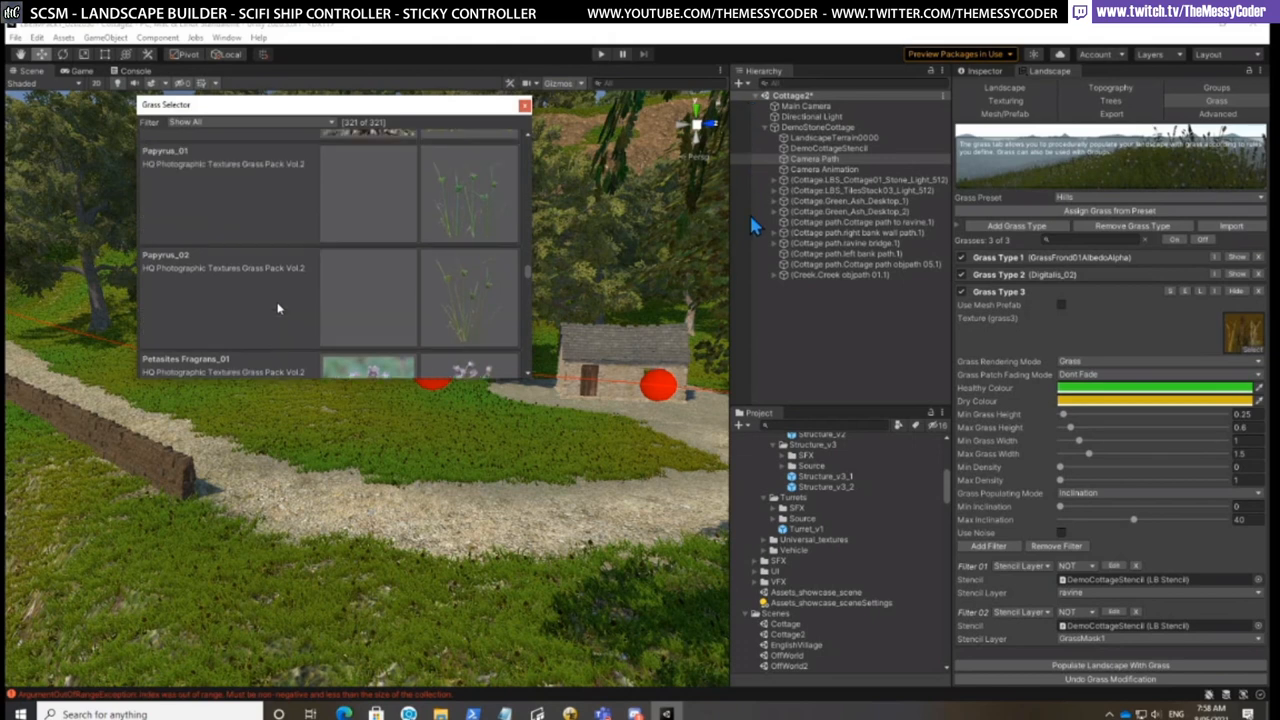
{"action": "scroll", "coordinate": [278, 308], "scroll_direction": "down", "scroll_amount": 1}
{"action": "scroll", "coordinate": [283, 305], "scroll_direction": "down", "scroll_amount": 4}
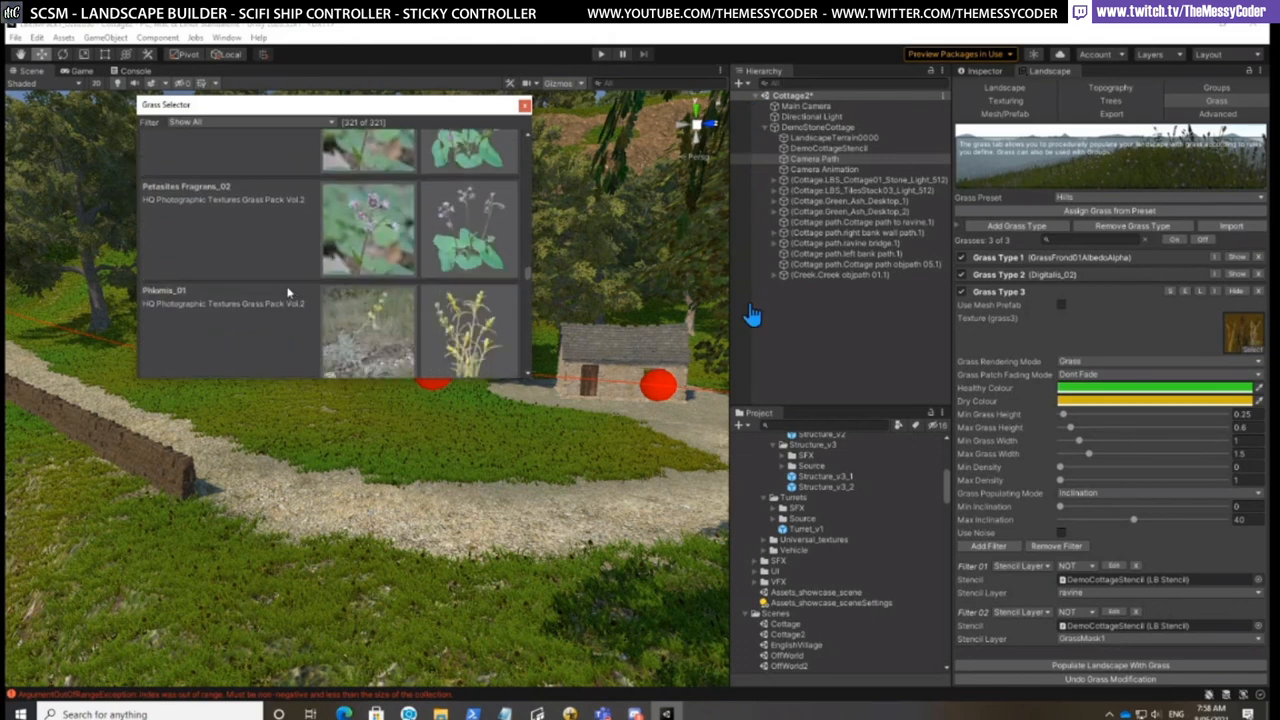
{"action": "scroll", "coordinate": [288, 291], "scroll_direction": "down", "scroll_amount": 6}
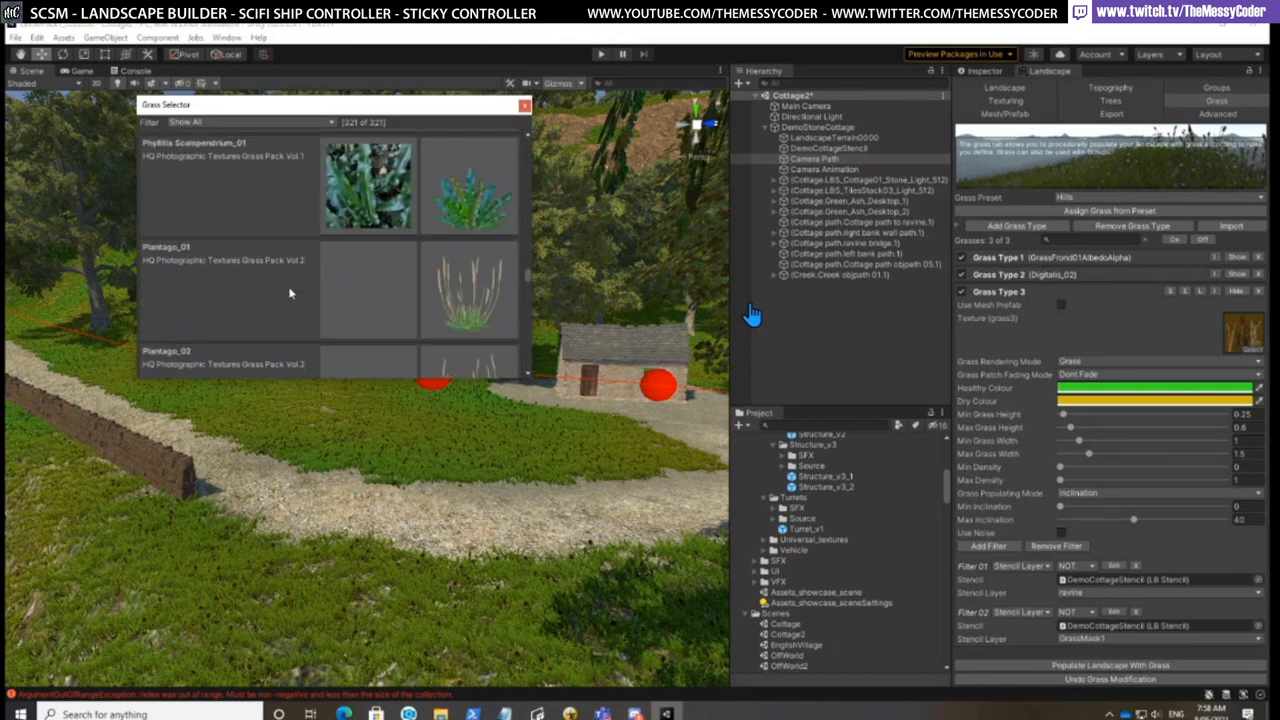
{"action": "scroll", "coordinate": [291, 295], "scroll_direction": "down", "scroll_amount": 3}
{"action": "scroll", "coordinate": [293, 299], "scroll_direction": "down", "scroll_amount": 3}
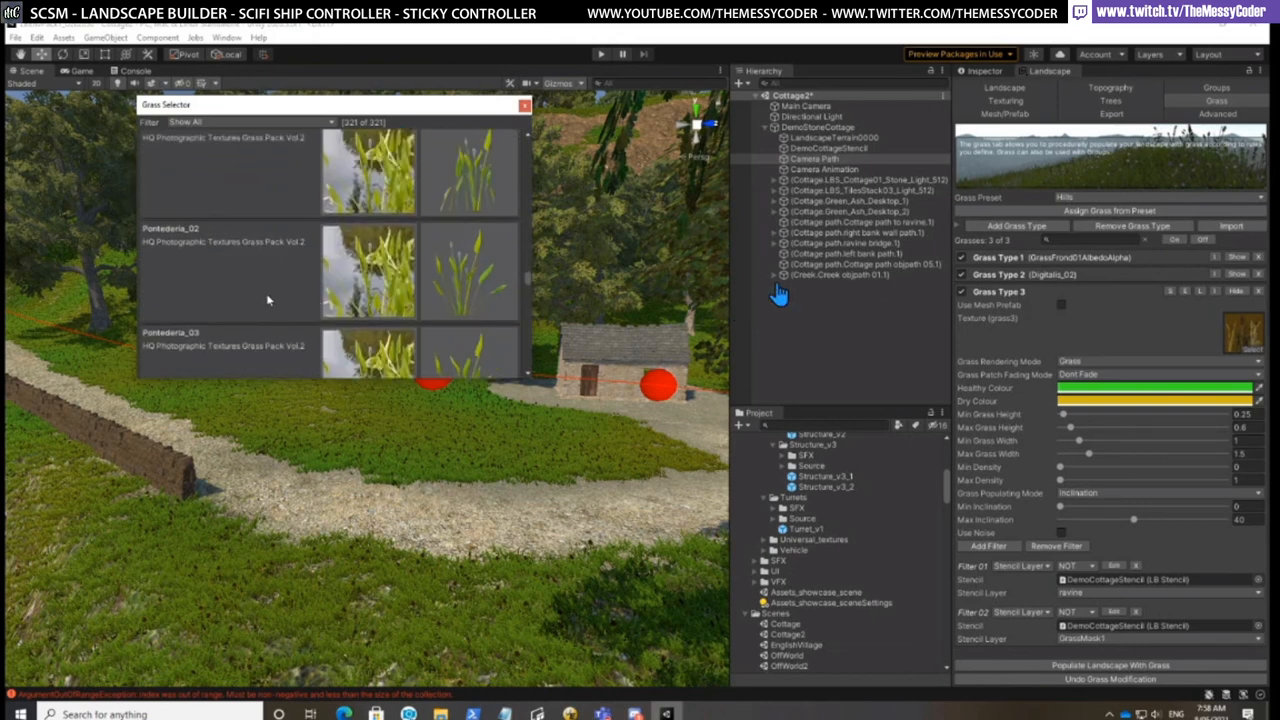
{"action": "scroll", "coordinate": [268, 298], "scroll_direction": "down", "scroll_amount": 2}
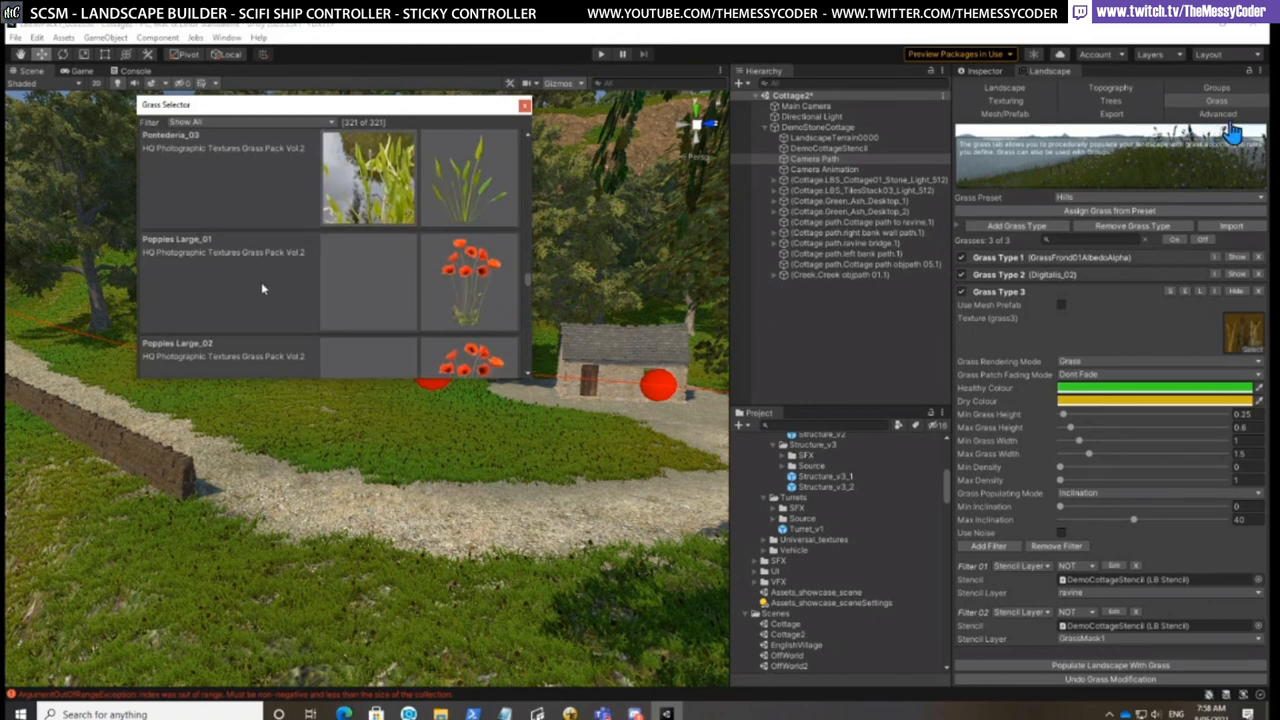
{"action": "scroll", "coordinate": [265, 289], "scroll_direction": "down", "scroll_amount": 2}
{"action": "scroll", "coordinate": [297, 294], "scroll_direction": "down", "scroll_amount": 3}
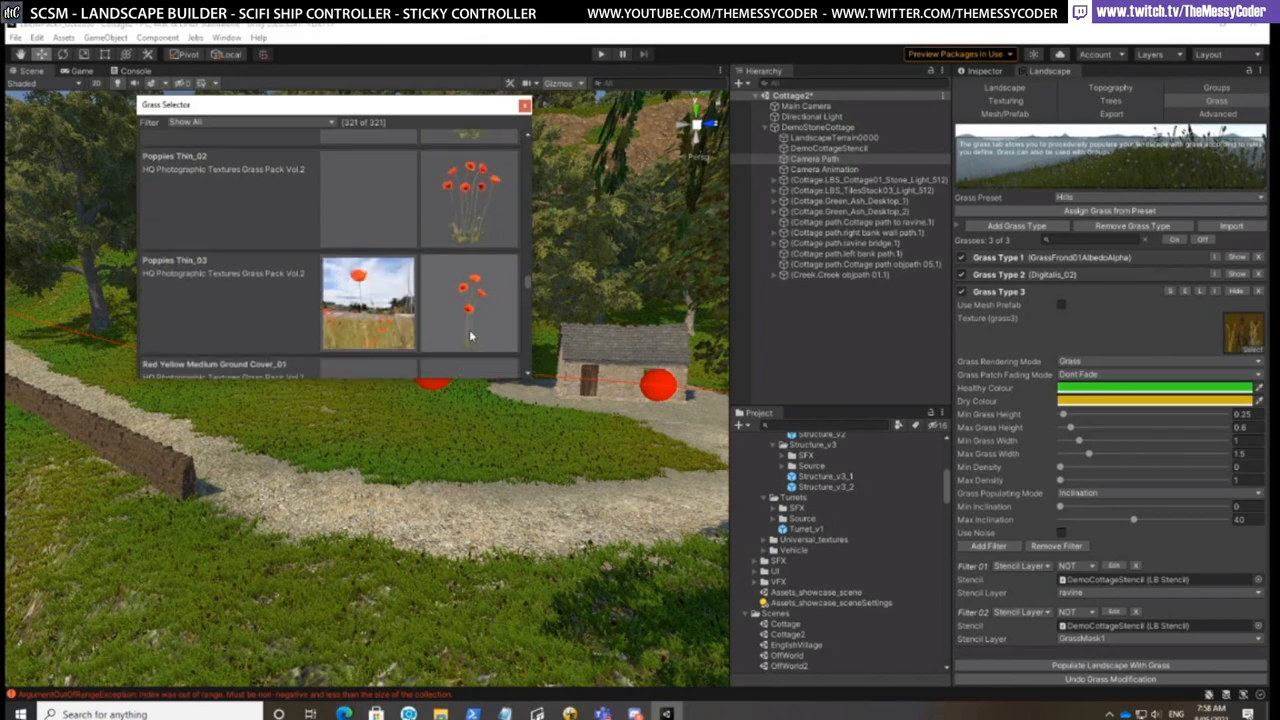
{"action": "left_click", "coordinate": [480, 305]}
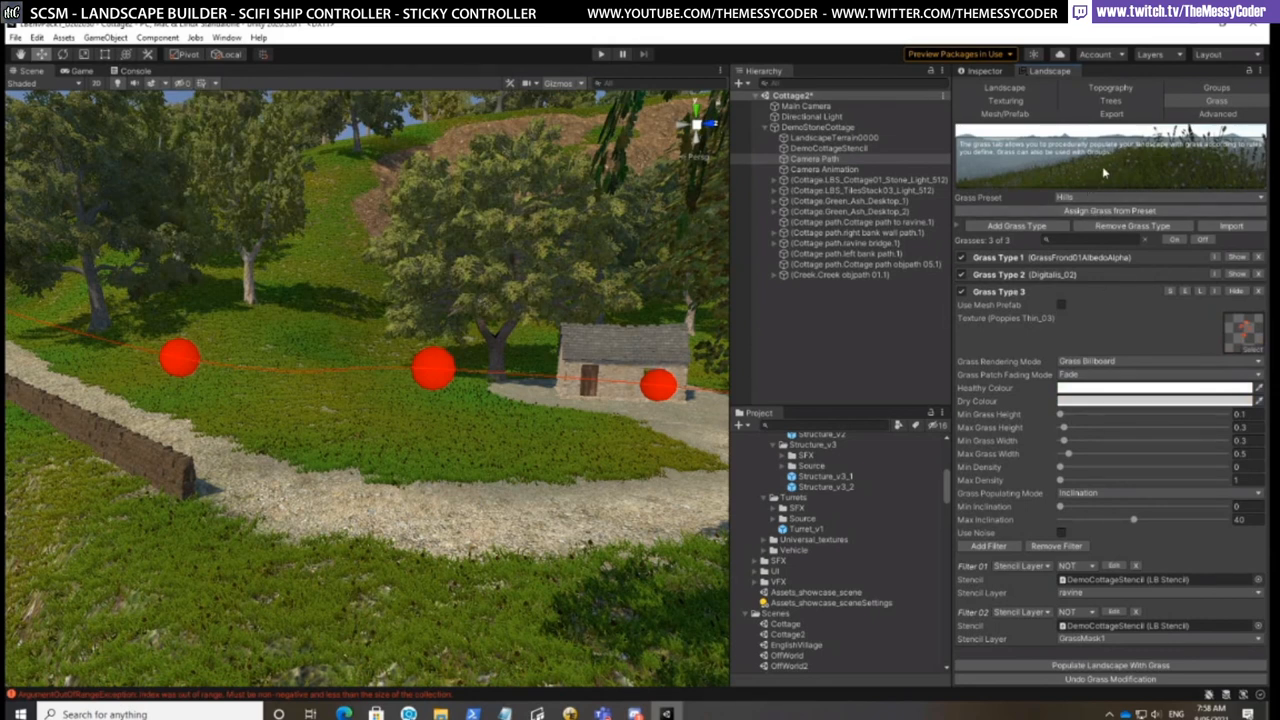
Populate the landscape with the updated grass types and inspect the meadow beside the cottage
{"action": "left_click", "coordinate": [1106, 668]}
{"action": "scroll", "coordinate": [547, 482], "scroll_direction": "up", "scroll_amount": 5}
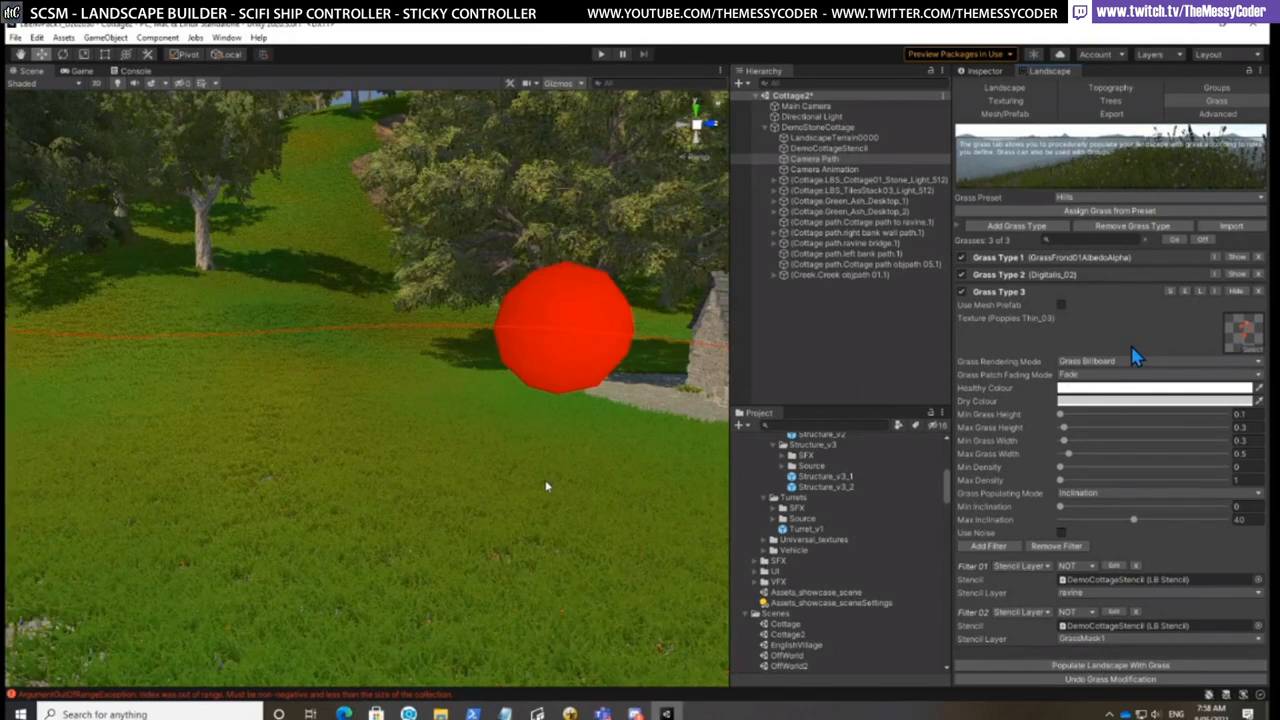
{"action": "scroll", "coordinate": [547, 487], "scroll_direction": "down", "scroll_amount": 5}
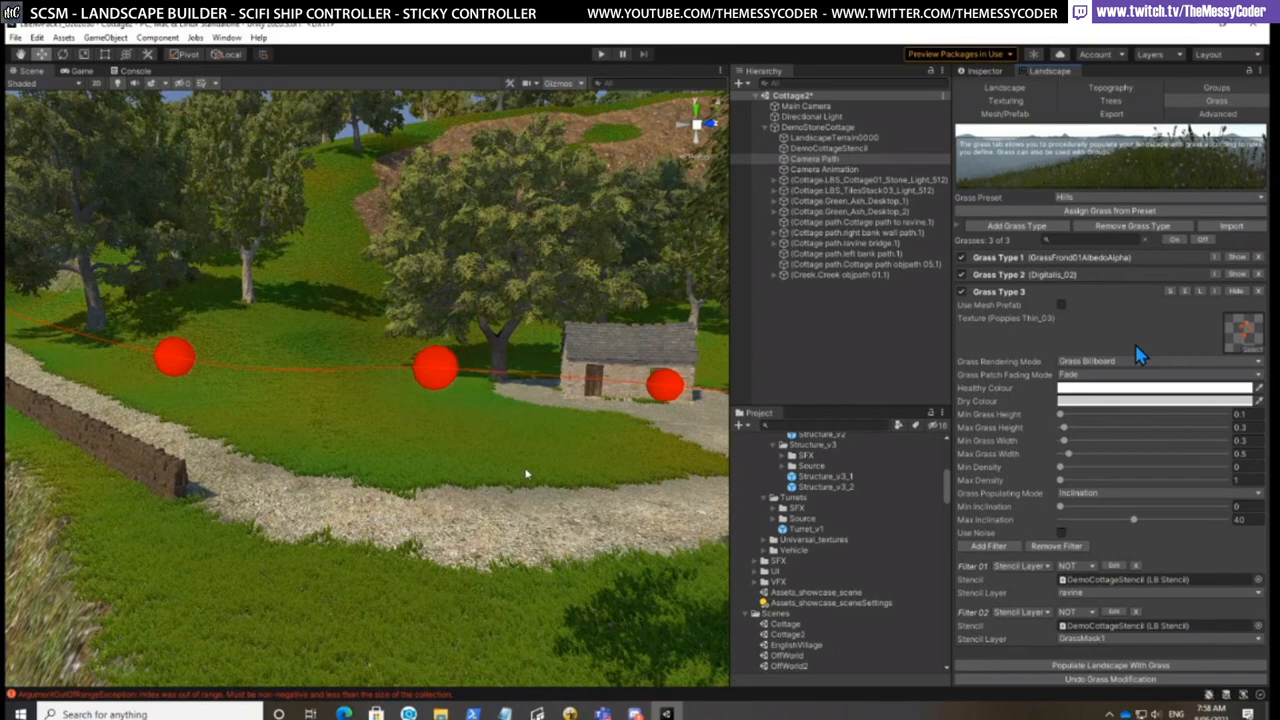
Read the console error and look through the Landscape Builder landscape, texturing and grass settings
{"action": "left_click", "coordinate": [134, 71]}
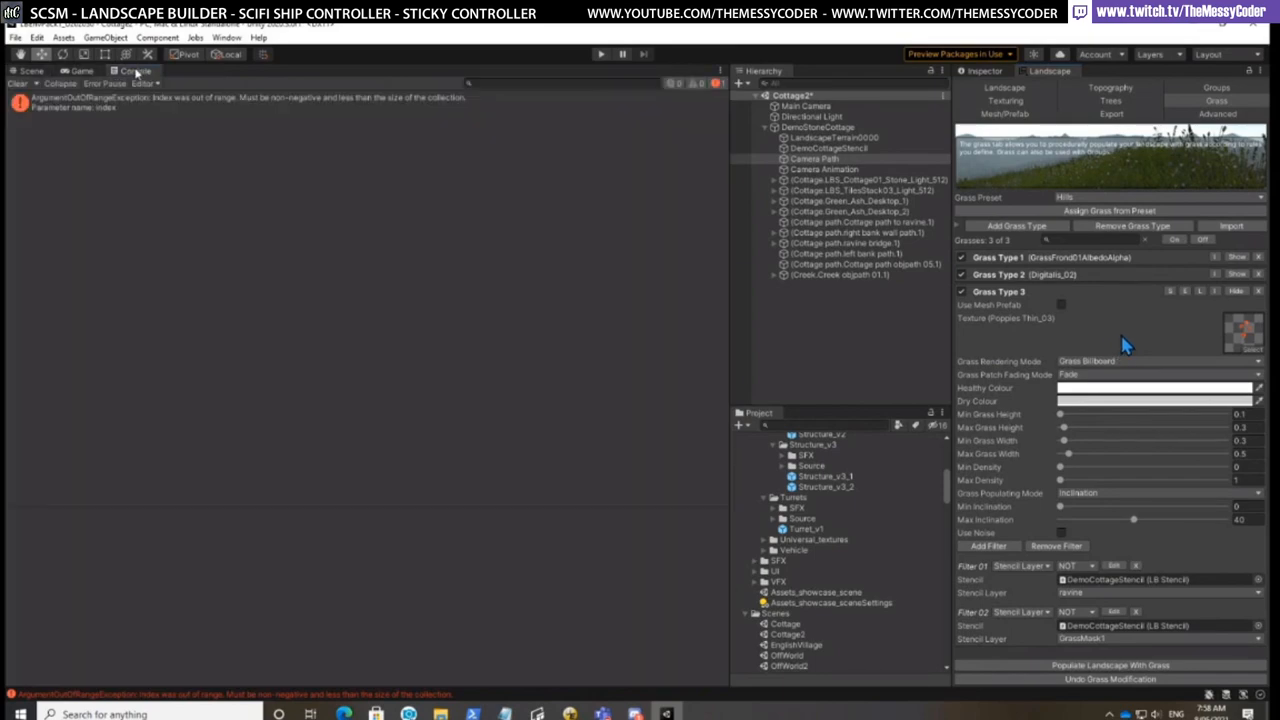
{"action": "left_click", "coordinate": [33, 73]}
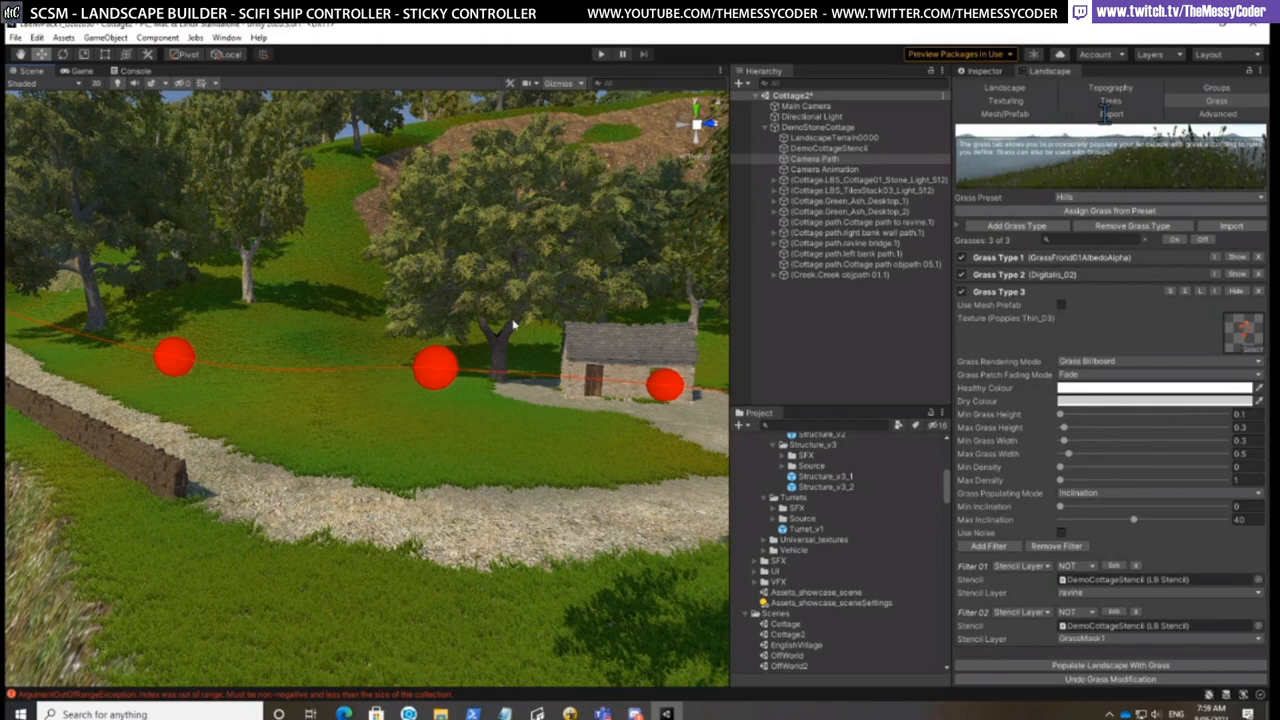
{"action": "mouse_move", "coordinate": [516, 338]}
{"action": "right_mouse_down"}
{"action": "mouse_move", "coordinate": [543, 374]}
{"action": "mouse_move", "coordinate": [516, 384]}
{"action": "mouse_move", "coordinate": [511, 358]}
{"action": "mouse_move", "coordinate": [553, 357]}
{"action": "mouse_move", "coordinate": [530, 358]}
{"action": "right_mouse_up"}
{"action": "left_click", "coordinate": [1004, 88]}
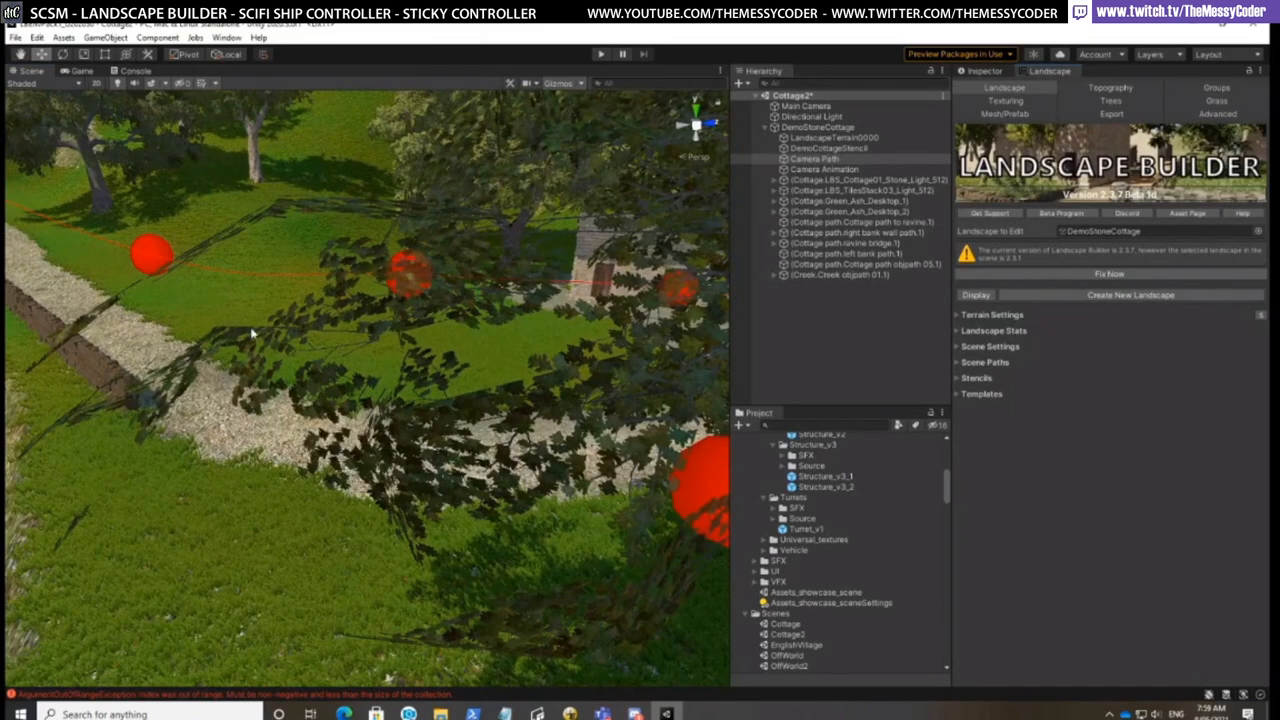
{"action": "right_click_drag", "start_coordinate": [253, 335], "coordinate": [298, 336]}
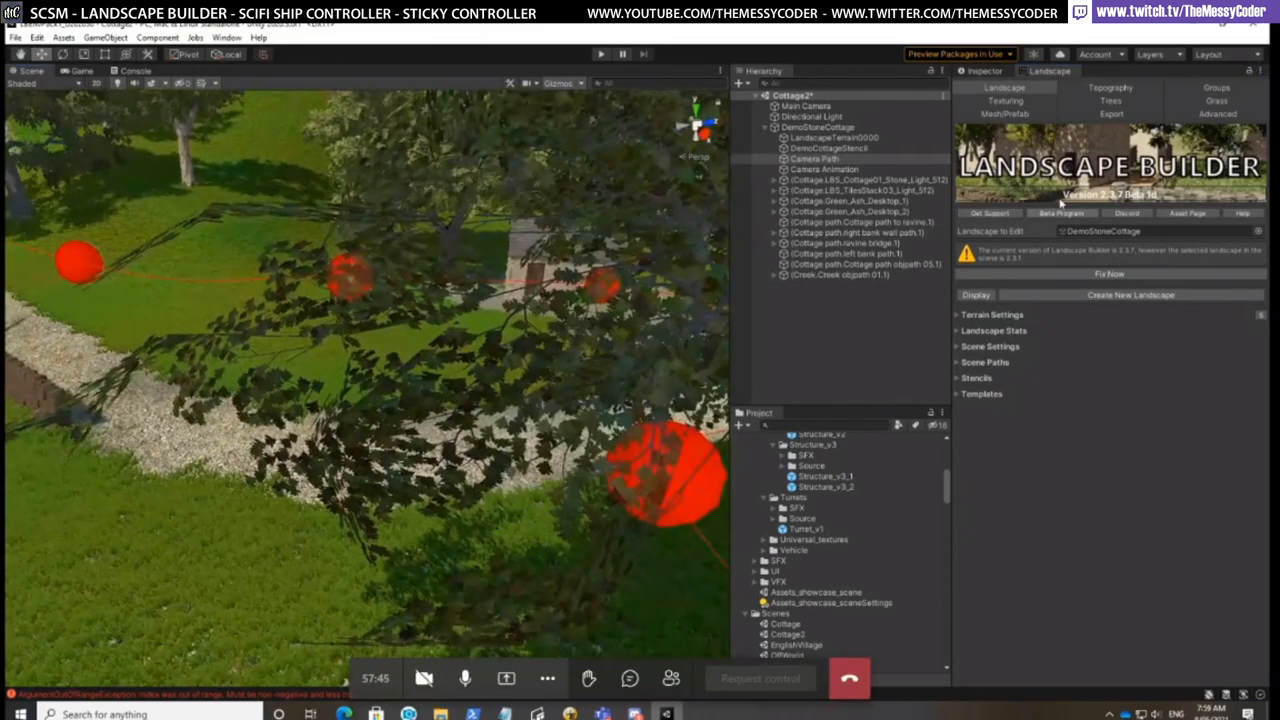
{"action": "left_click", "coordinate": [1037, 107]}
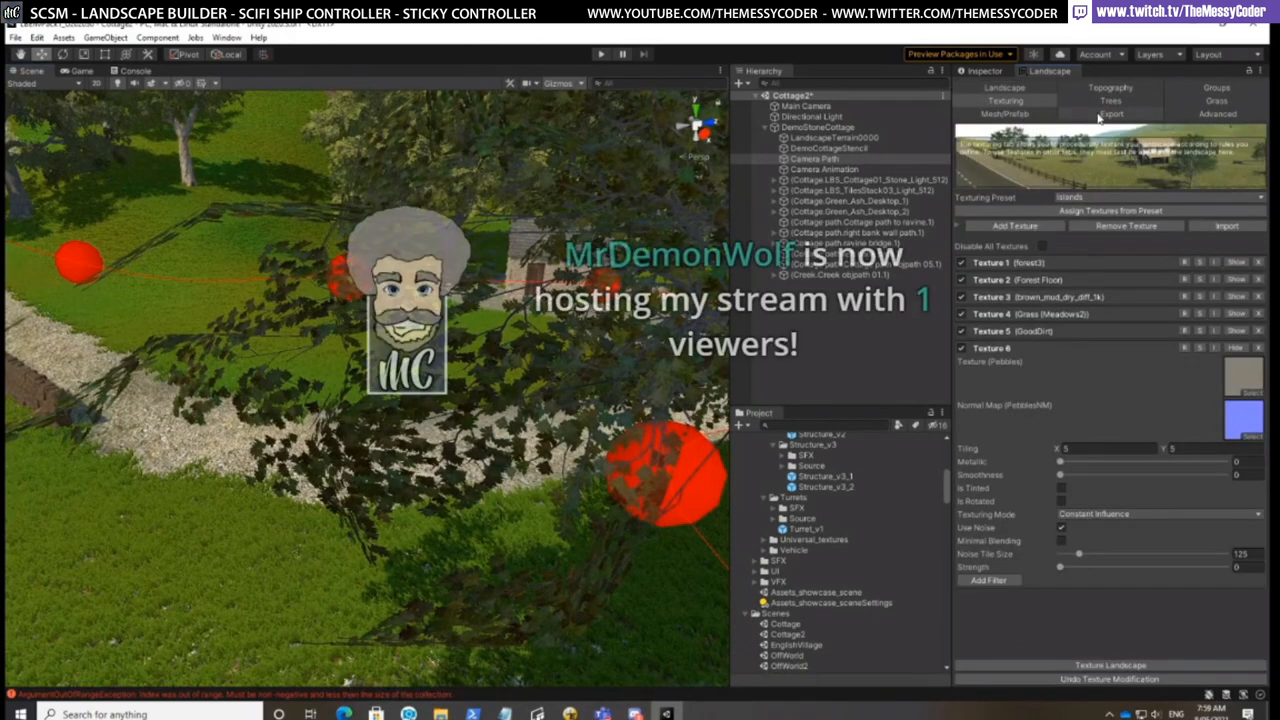
{"action": "left_click", "coordinate": [1185, 102]}
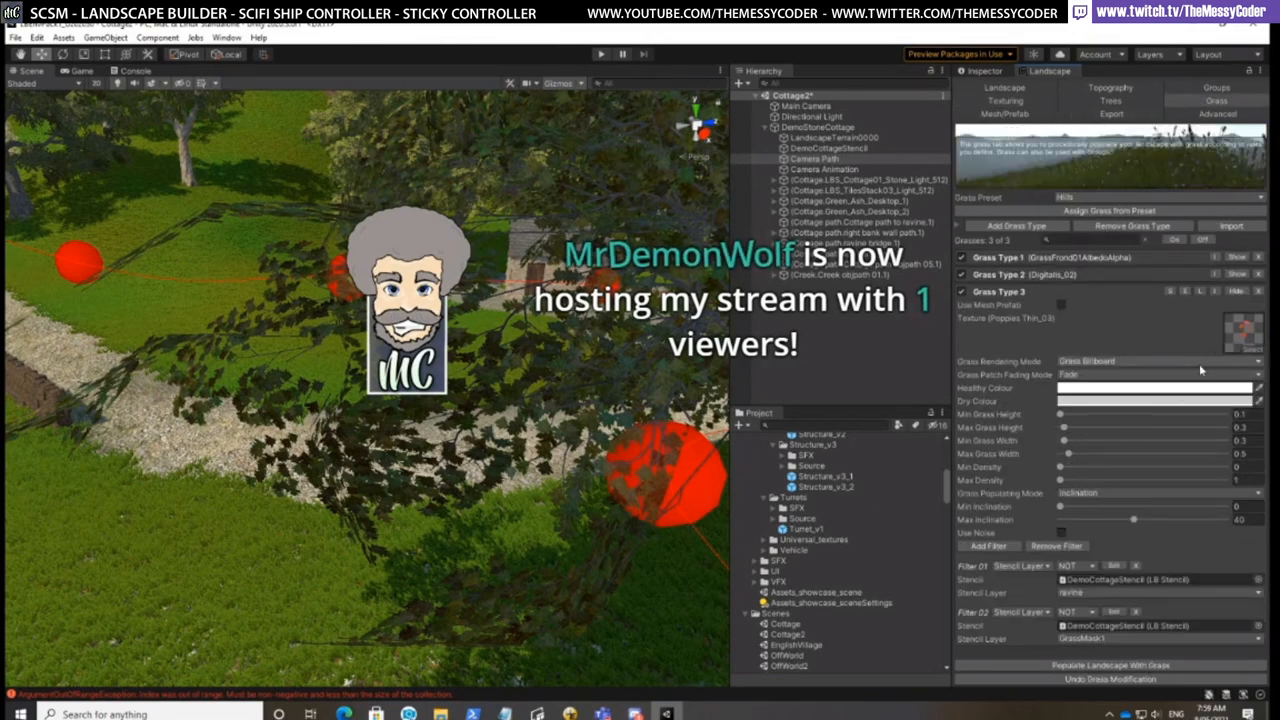
{"action": "right_click_drag", "start_coordinate": [471, 328], "coordinate": [452, 314]}
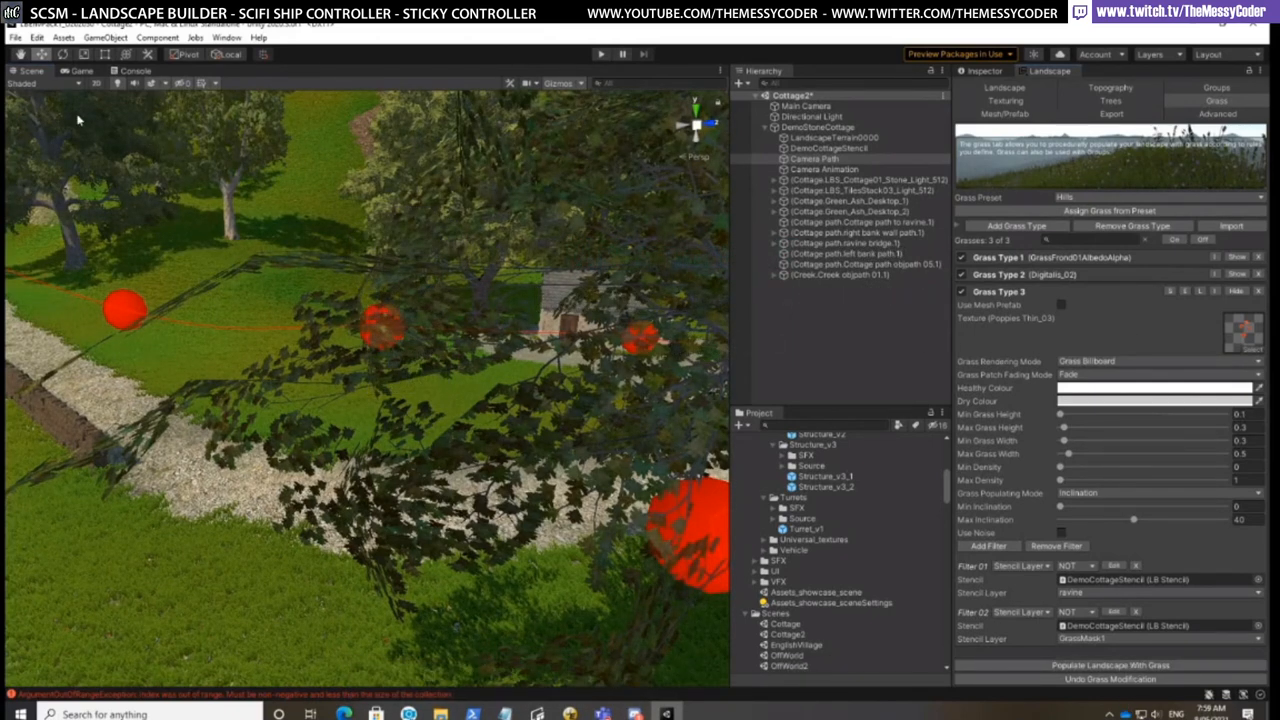
Clear the console and inspect the grass and flowers in the meadow beside the cottage
{"action": "left_click", "coordinate": [136, 72]}
{"action": "left_click", "coordinate": [12, 84]}
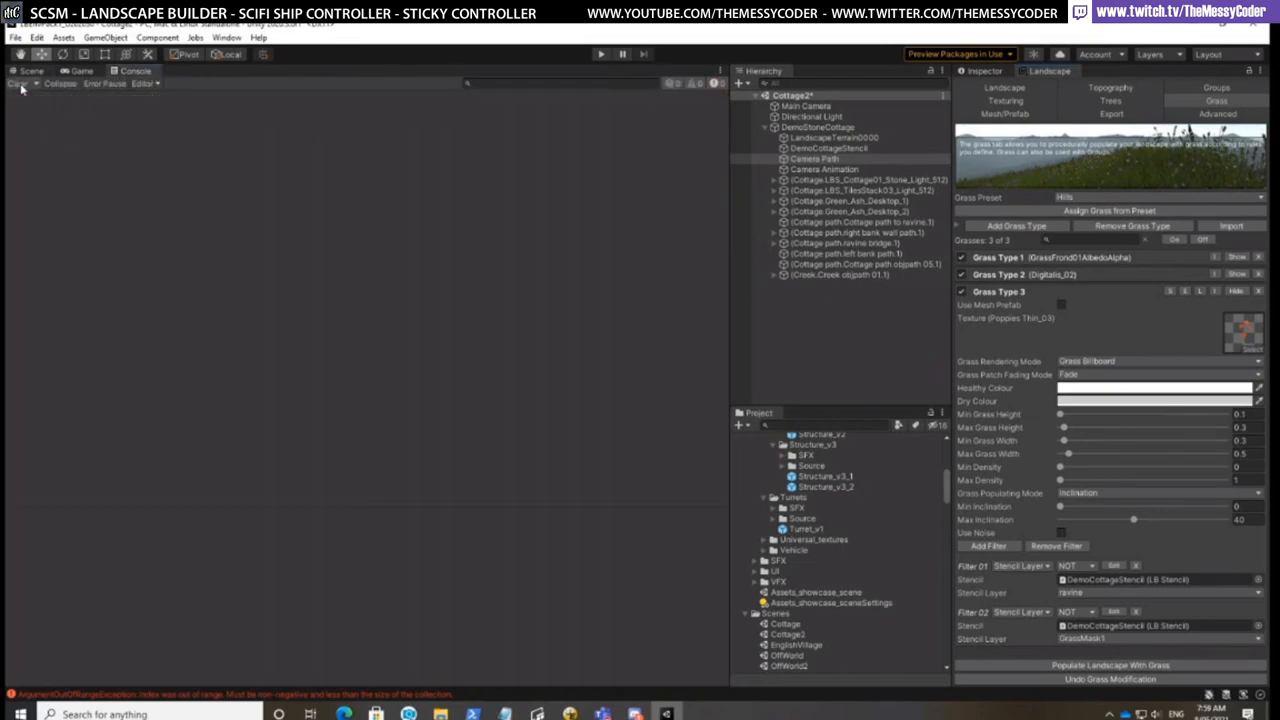
{"action": "left_click", "coordinate": [31, 72]}
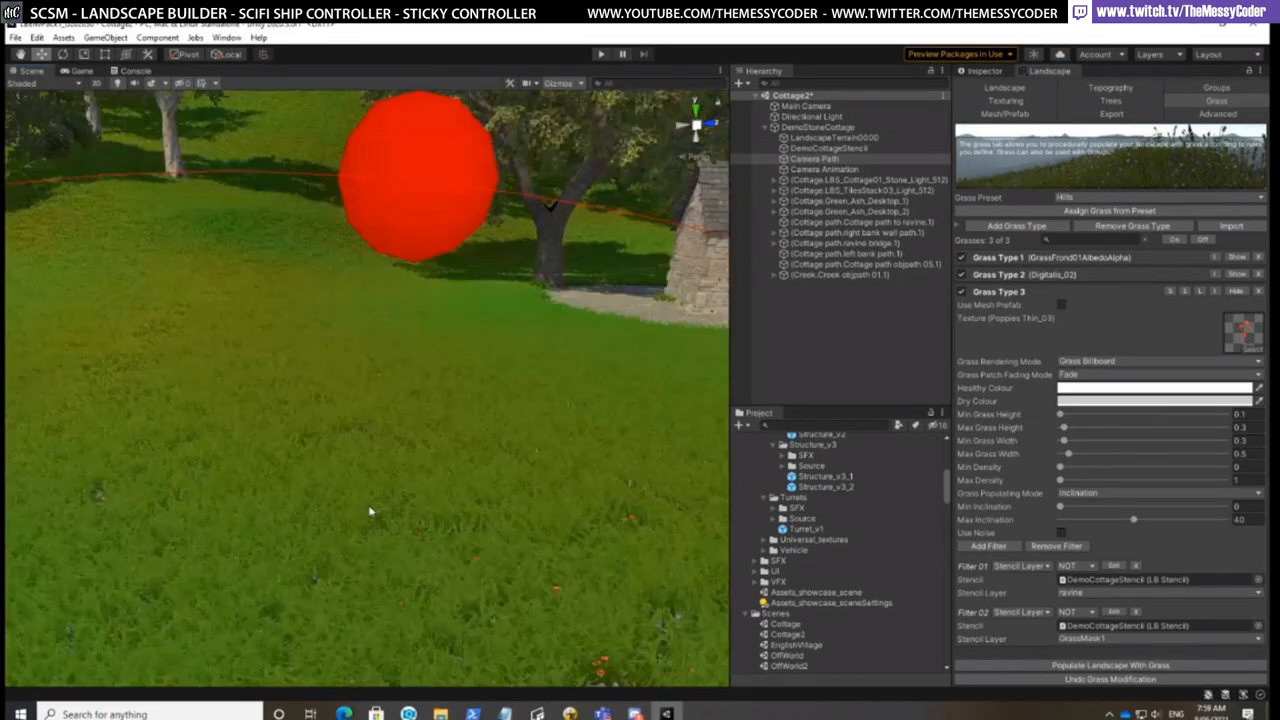
{"action": "mouse_move", "coordinate": [370, 511]}
{"action": "right_mouse_down"}
{"action": "mouse_move", "coordinate": [614, 534]}
{"action": "mouse_move", "coordinate": [490, 555]}
{"action": "mouse_move", "coordinate": [380, 509]}
{"action": "mouse_move", "coordinate": [382, 494]}
{"action": "right_mouse_up"}
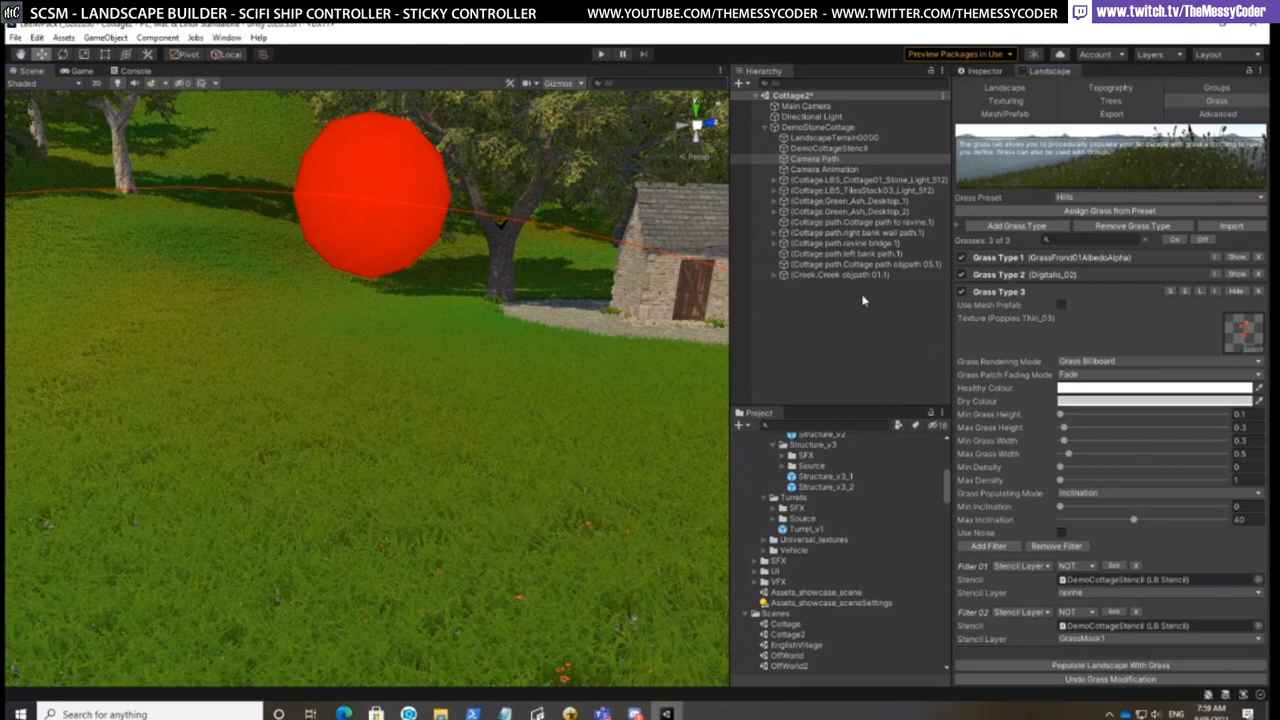
{"action": "right_click_drag", "start_coordinate": [440, 368], "coordinate": [486, 372]}
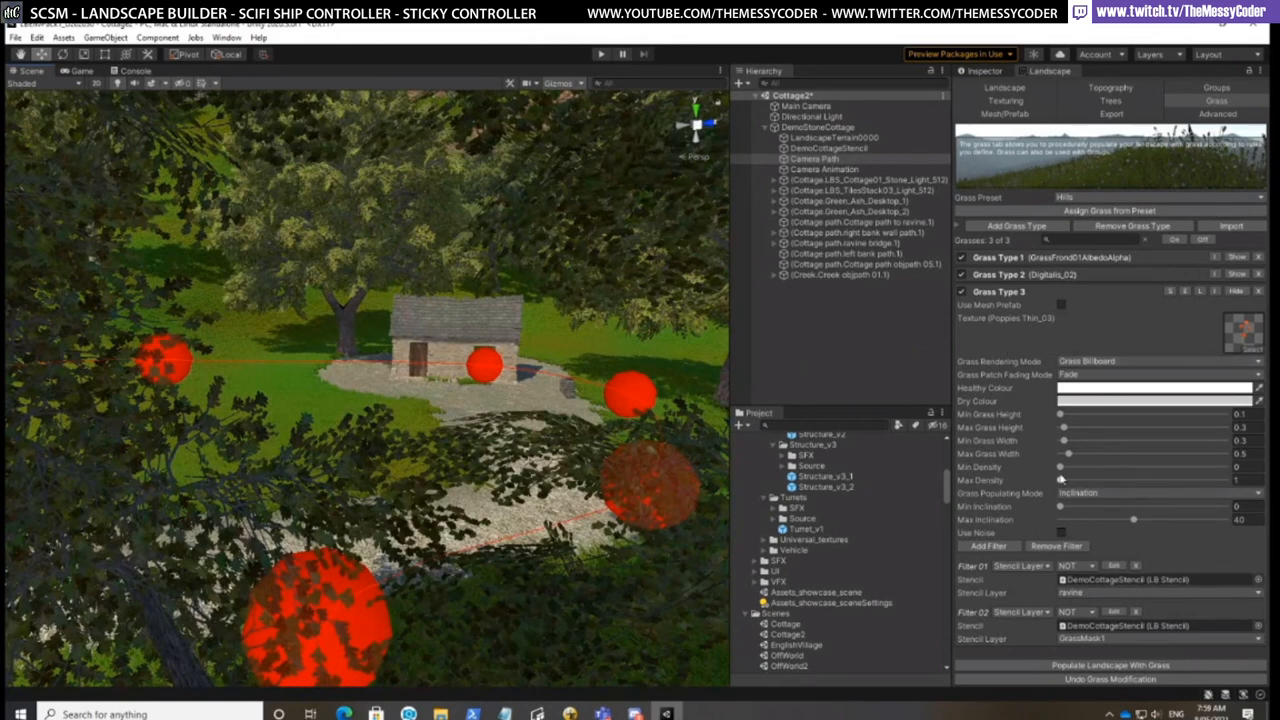
Set Grass Type 3's density to minimum 4 and maximum 8, repopulate the grass and view the meadow up close
{"action": "left_click_drag", "start_coordinate": [1061, 480], "coordinate": [1143, 487]}
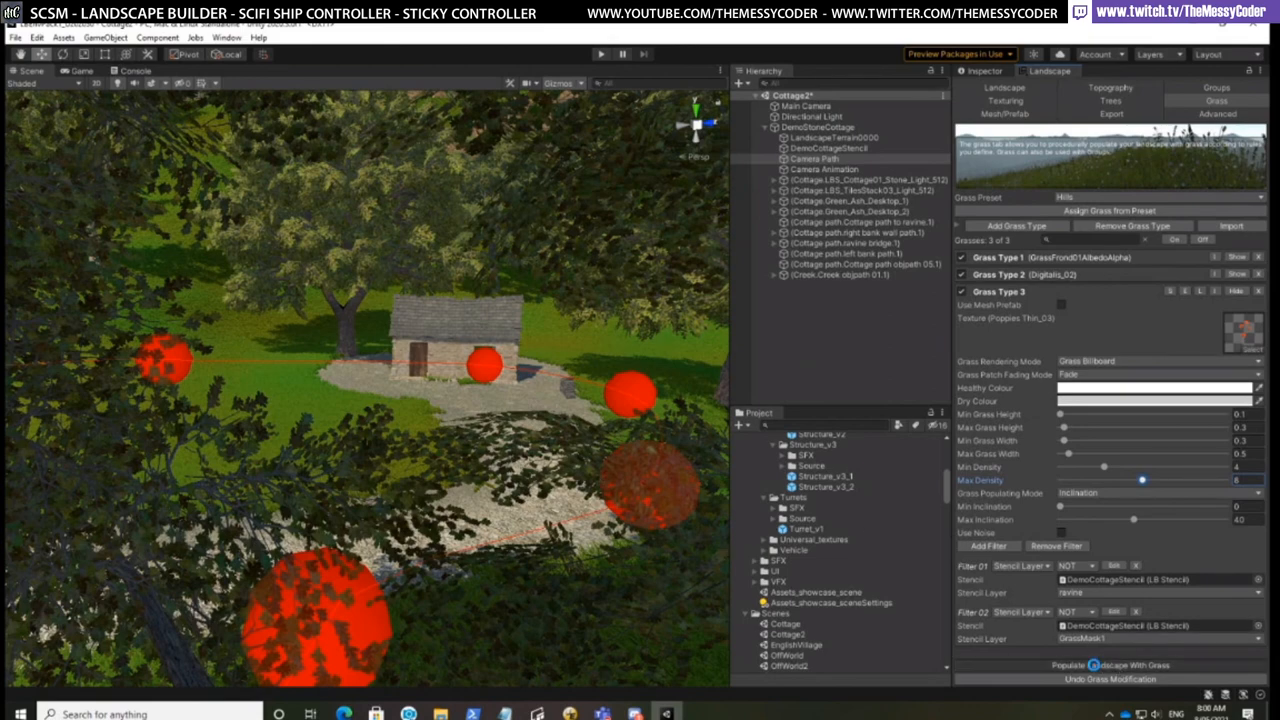
{"action": "middle_click_drag", "start_coordinate": [507, 487], "coordinate": [514, 428]}
{"action": "right_click_drag", "start_coordinate": [514, 428], "coordinate": [443, 477]}
{"action": "scroll", "coordinate": [426, 488], "scroll_direction": "down", "scroll_amount": 5}
{"action": "middle_click_drag", "start_coordinate": [446, 476], "coordinate": [467, 469]}
{"action": "right_click_drag", "start_coordinate": [467, 469], "coordinate": [598, 493]}
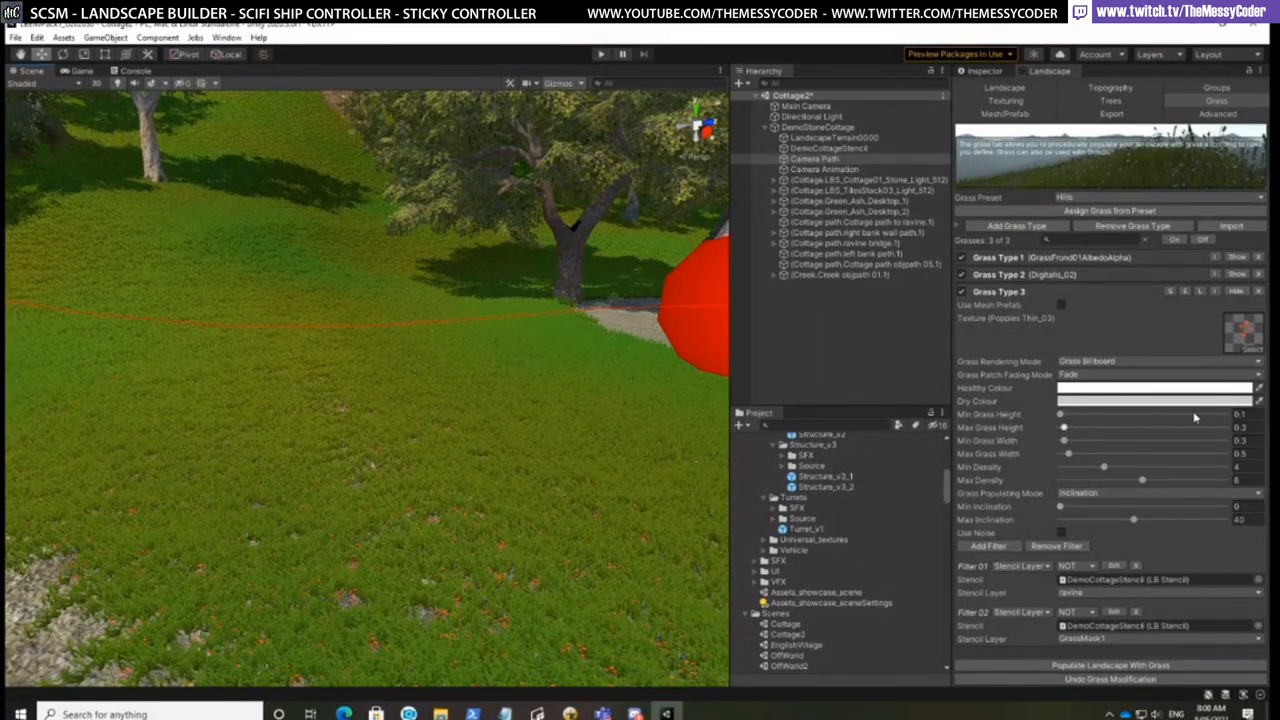
Expand Grass Type 2 and set its minimum density to 1 and maximum density to 4
{"action": "left_click", "coordinate": [1236, 277]}
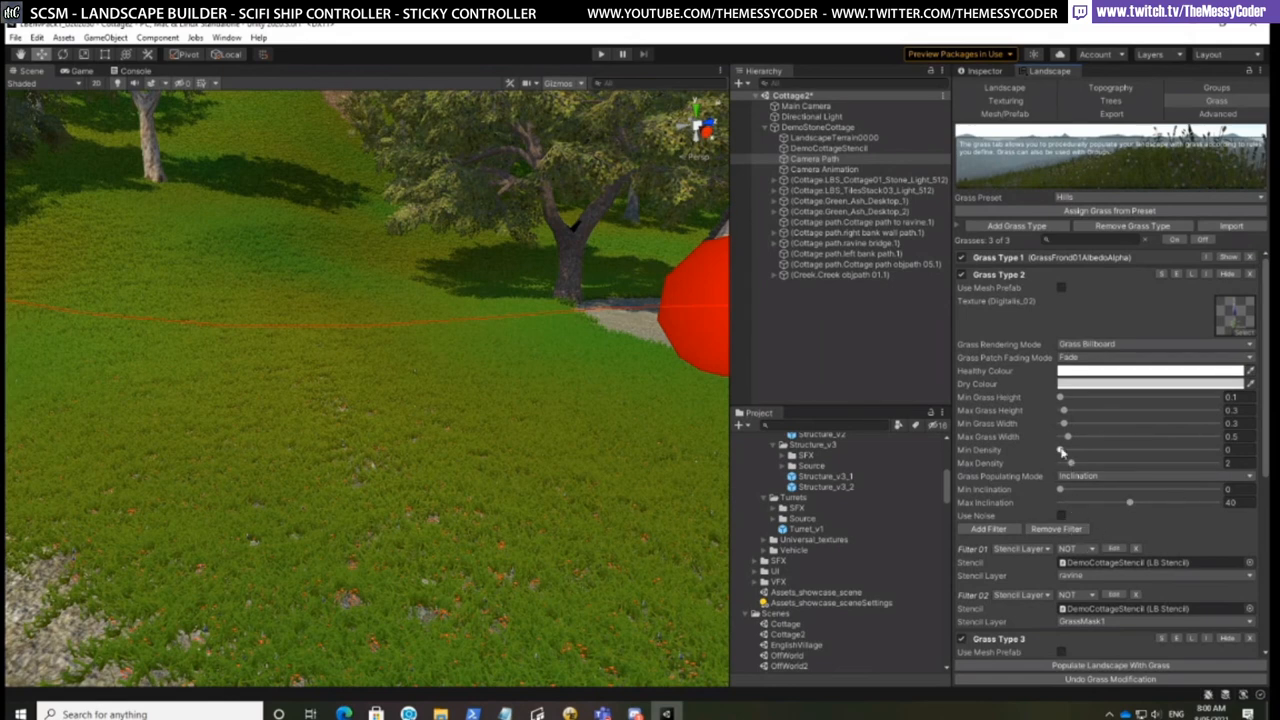
{"action": "mouse_move", "coordinate": [1060, 450]}
{"action": "left_mouse_down"}
{"action": "mouse_move", "coordinate": [1093, 465]}
{"action": "mouse_move", "coordinate": [1068, 458]}
{"action": "left_mouse_up"}
Set Grass Type 3's minimum height to 0.4 and maximum height to 0.6, and repopulate the landscape with grass
{"action": "scroll", "coordinate": [1130, 510], "scroll_direction": "down", "scroll_amount": 7}
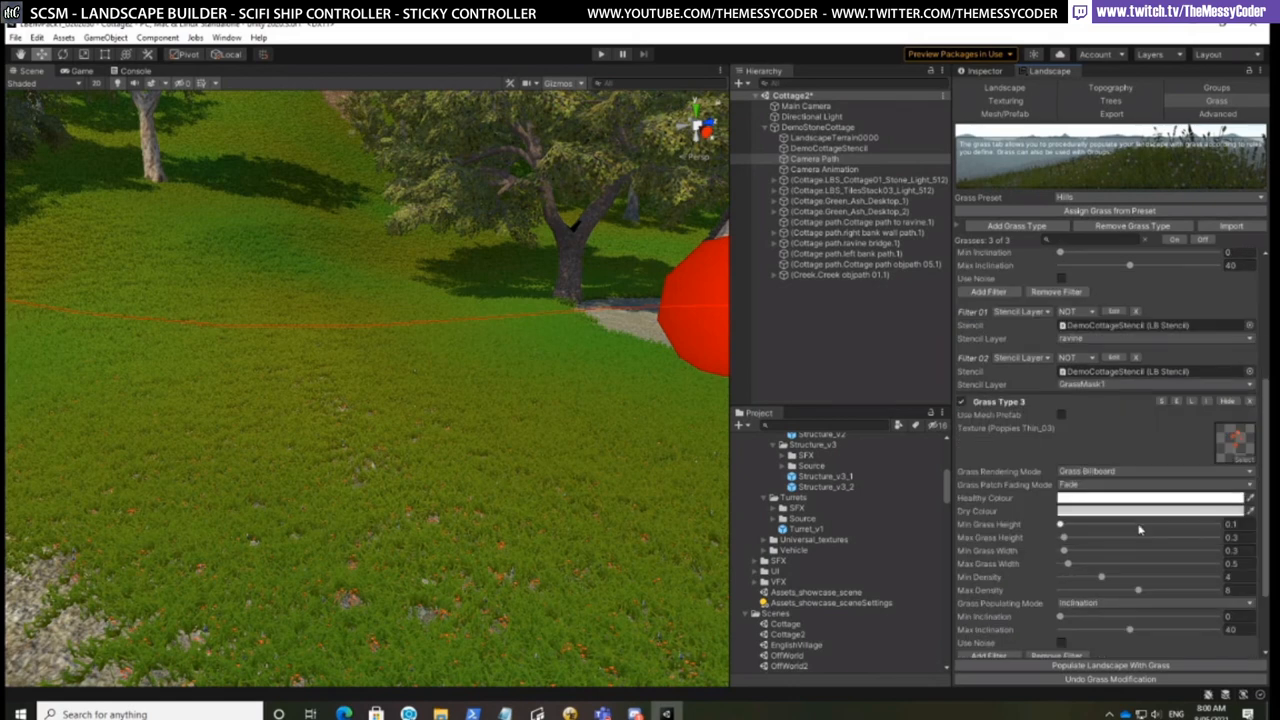
{"action": "left_click", "coordinate": [1245, 486]}
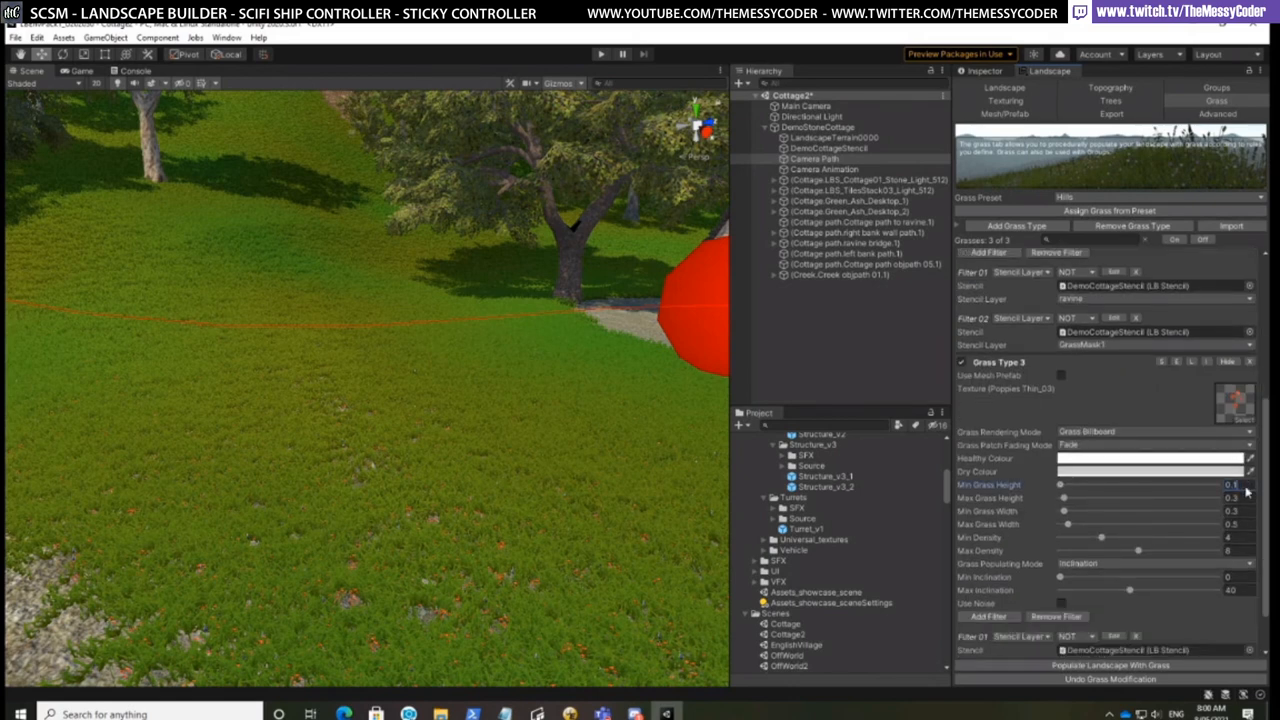
{"action": "type", "text": "0.3"}
{"action": "key", "text": "BackSpace"}
{"action": "type", "text": "4"}
{"action": "left_click", "coordinate": [1252, 498]}
{"action": "type", "text": "0.6"}
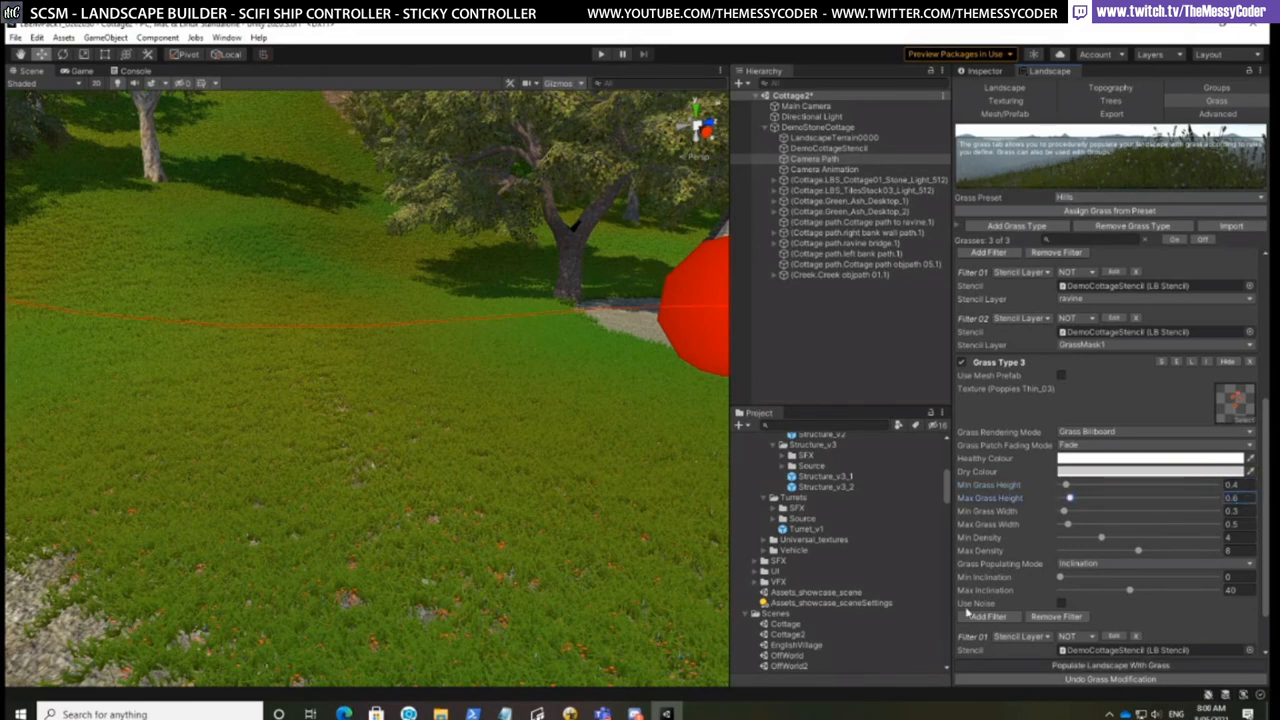
{"action": "right_click_drag", "start_coordinate": [595, 547], "coordinate": [535, 538]}
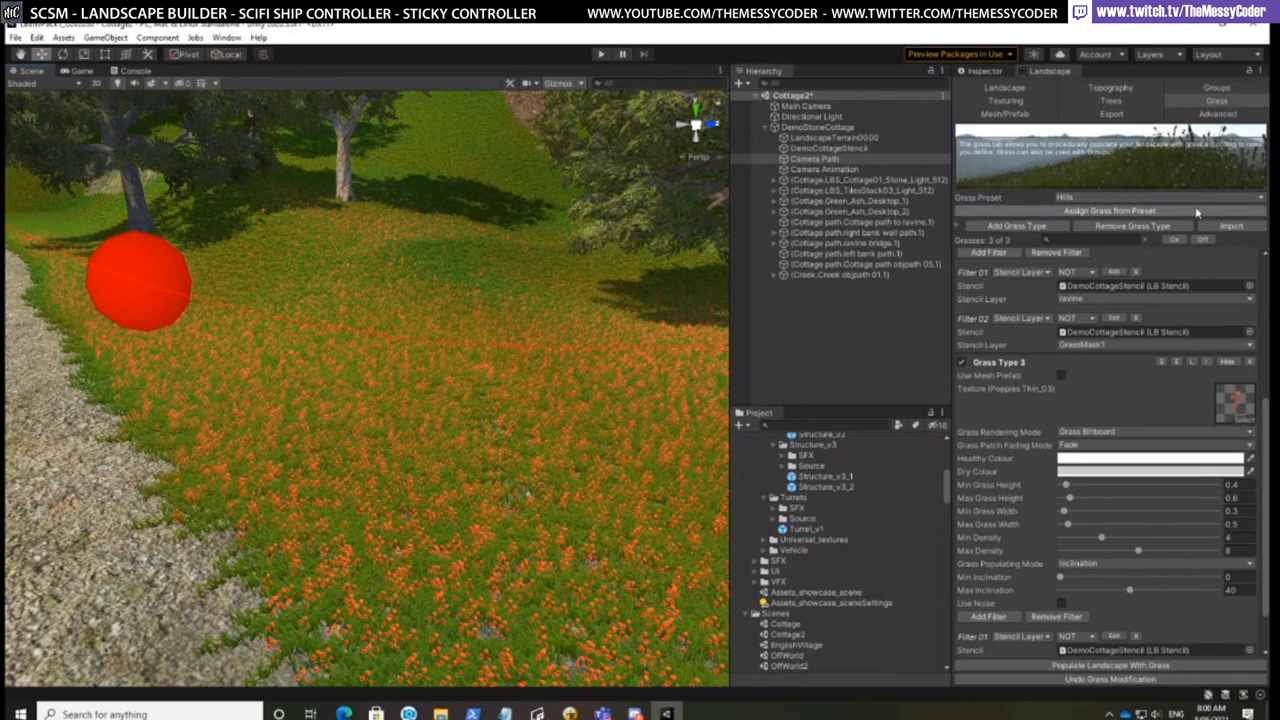
Collapse Grass Types 2 and 3, view the poppy meadow with the cottage, and populate the landscape with grass again
{"action": "scroll", "coordinate": [1262, 270], "scroll_direction": "up", "scroll_amount": 3}
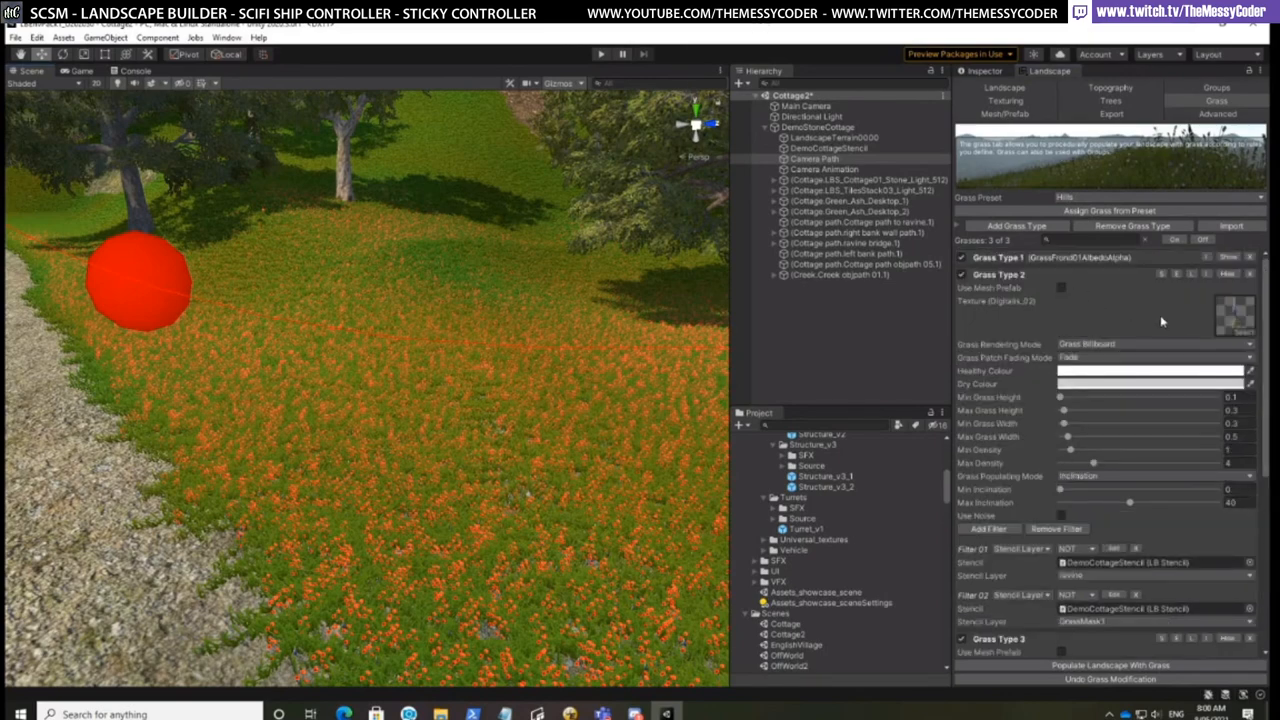
{"action": "left_click", "coordinate": [1230, 275]}
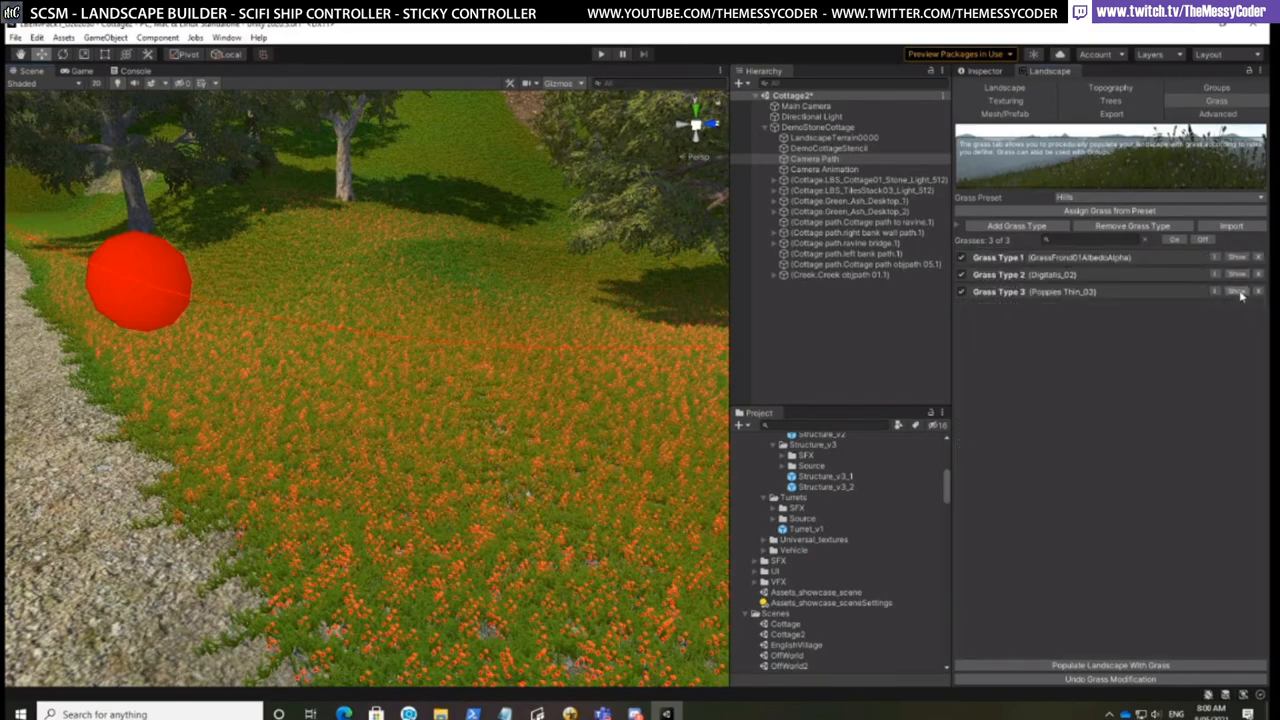
{"action": "left_click", "coordinate": [1237, 291]}
{"action": "left_click_drag", "start_coordinate": [517, 517], "coordinate": [638, 450], "text": "alt"}
{"action": "scroll", "coordinate": [520, 530], "scroll_direction": "down", "scroll_amount": 5}
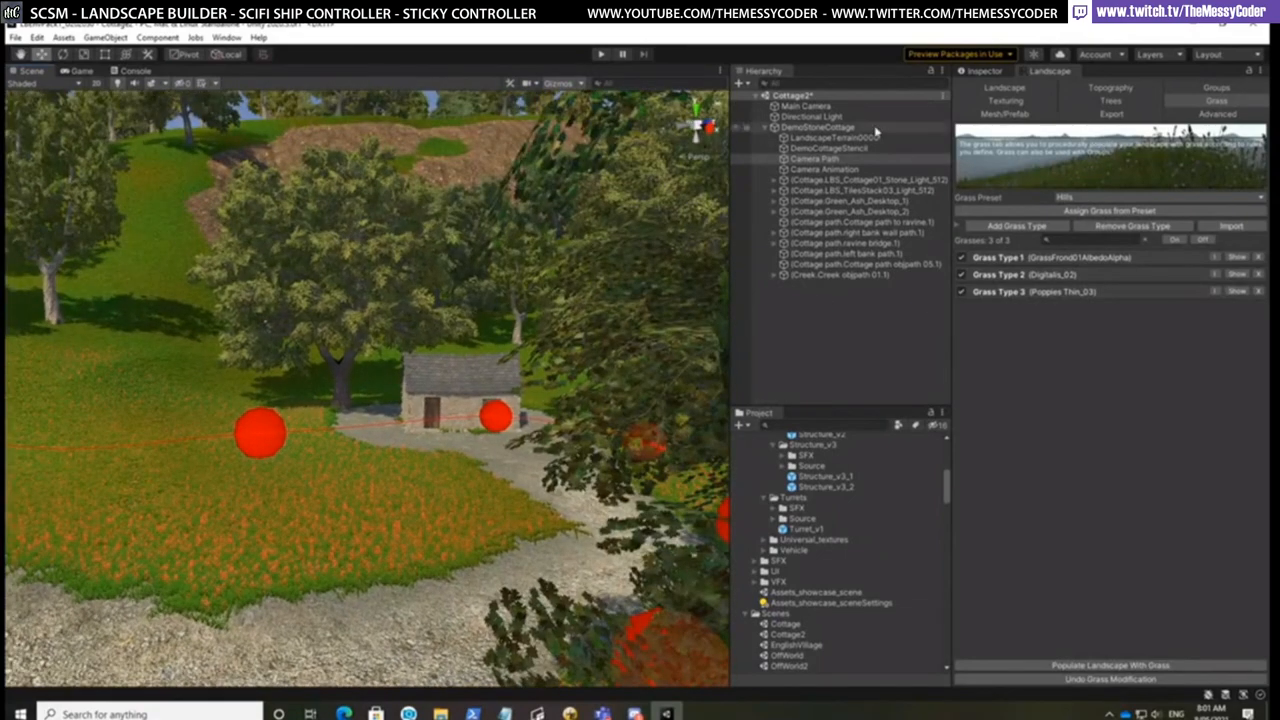
{"action": "left_click", "coordinate": [1146, 665]}
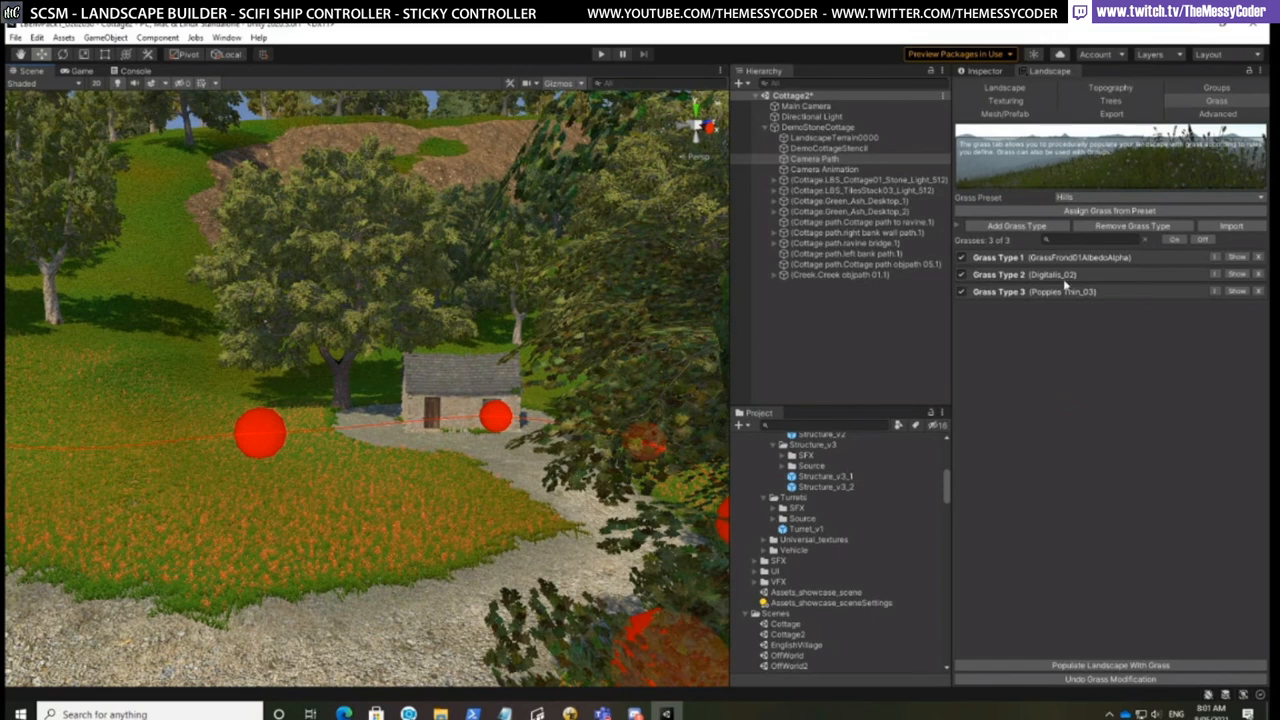
Expand the stone cottage member of the Cottage group and examine it in the Group Designer, closing the designer when done
{"action": "left_click", "coordinate": [1212, 90]}
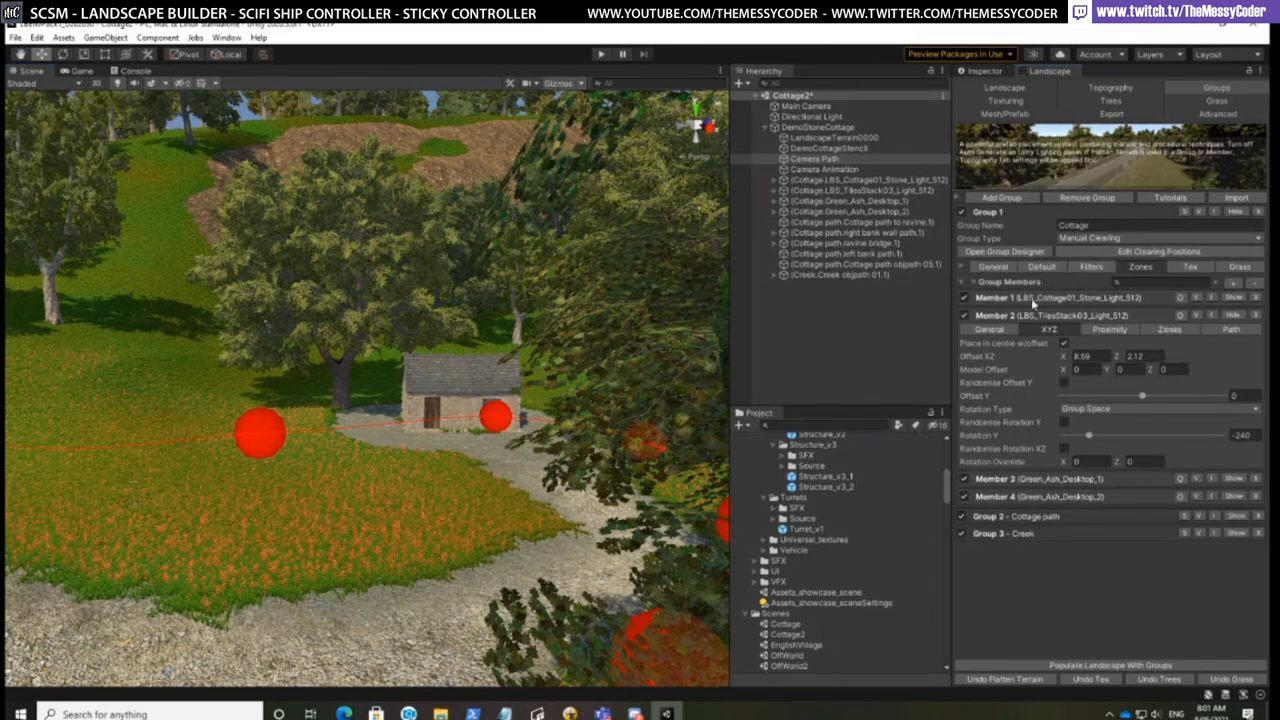
{"action": "left_click", "coordinate": [1233, 298]}
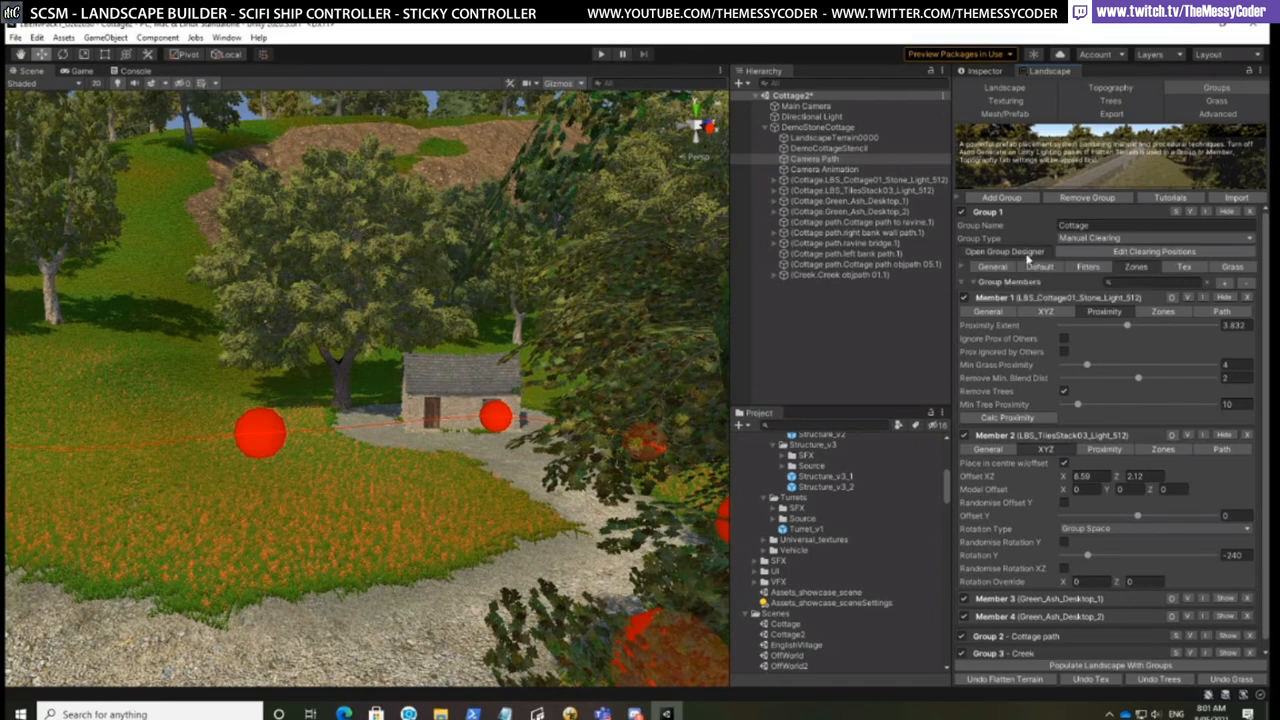
{"action": "left_click", "coordinate": [1028, 252]}
{"action": "scroll", "coordinate": [546, 545], "scroll_direction": "up", "scroll_amount": 3}
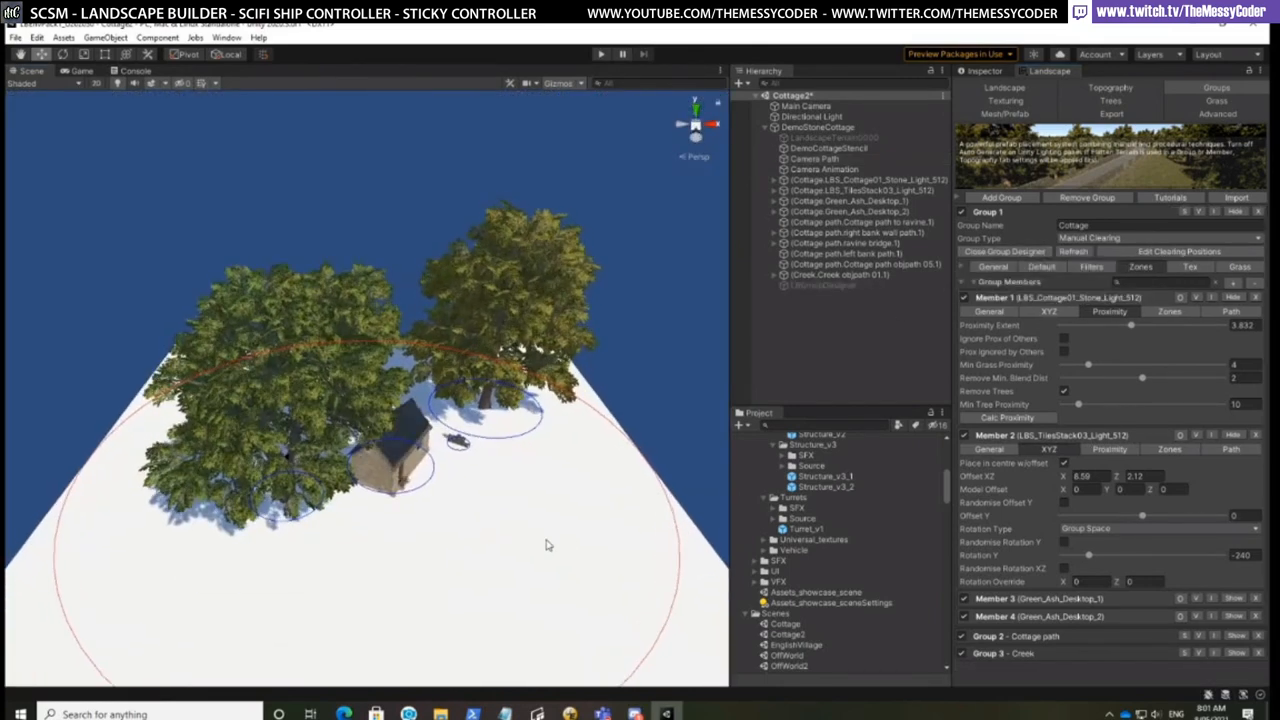
{"action": "left_click", "coordinate": [412, 455]}
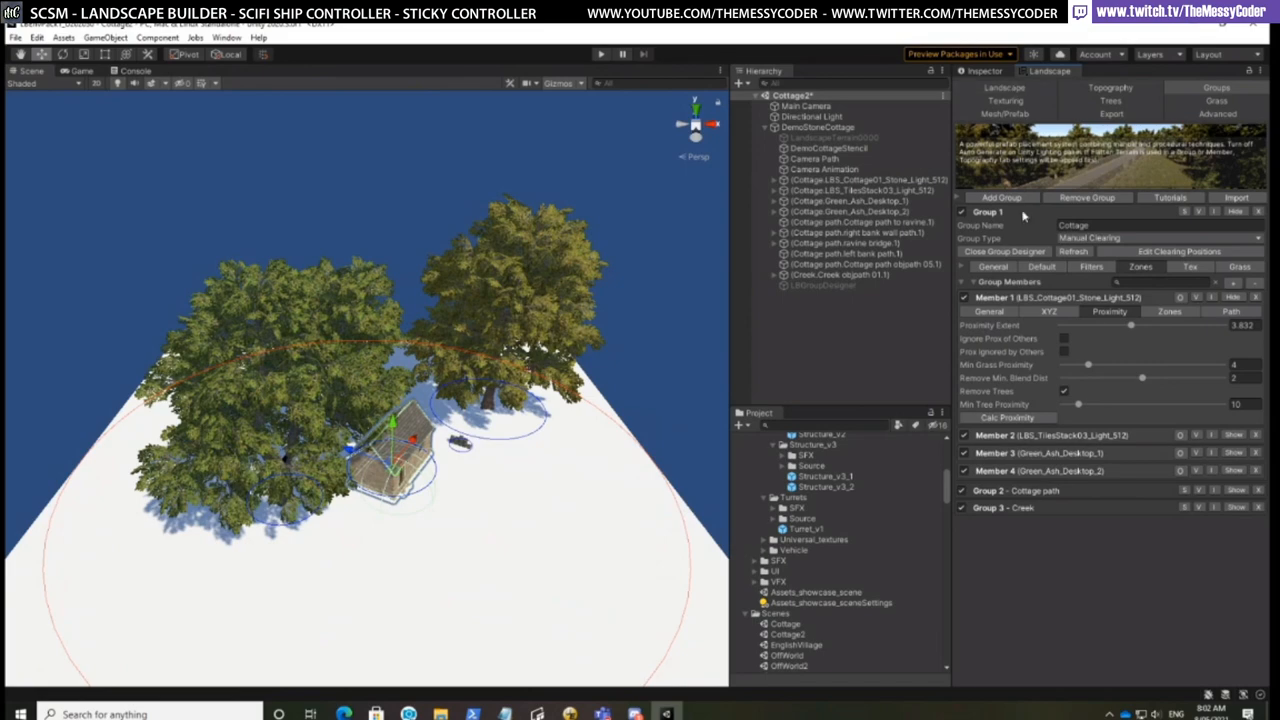
{"action": "left_click", "coordinate": [1012, 252]}
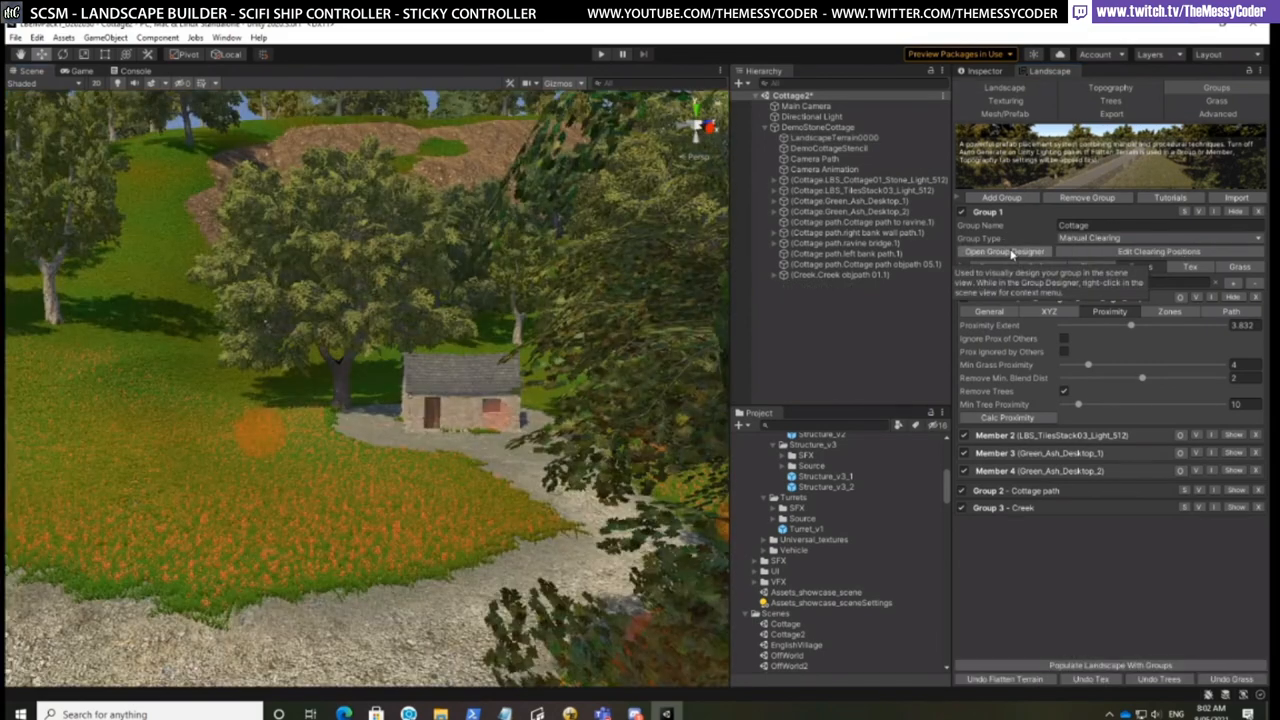
Collapse the Cottage group, open the Creek group's object path for editing and display its designer preview along the ravine
{"action": "right_click_drag", "start_coordinate": [512, 464], "coordinate": [408, 503]}
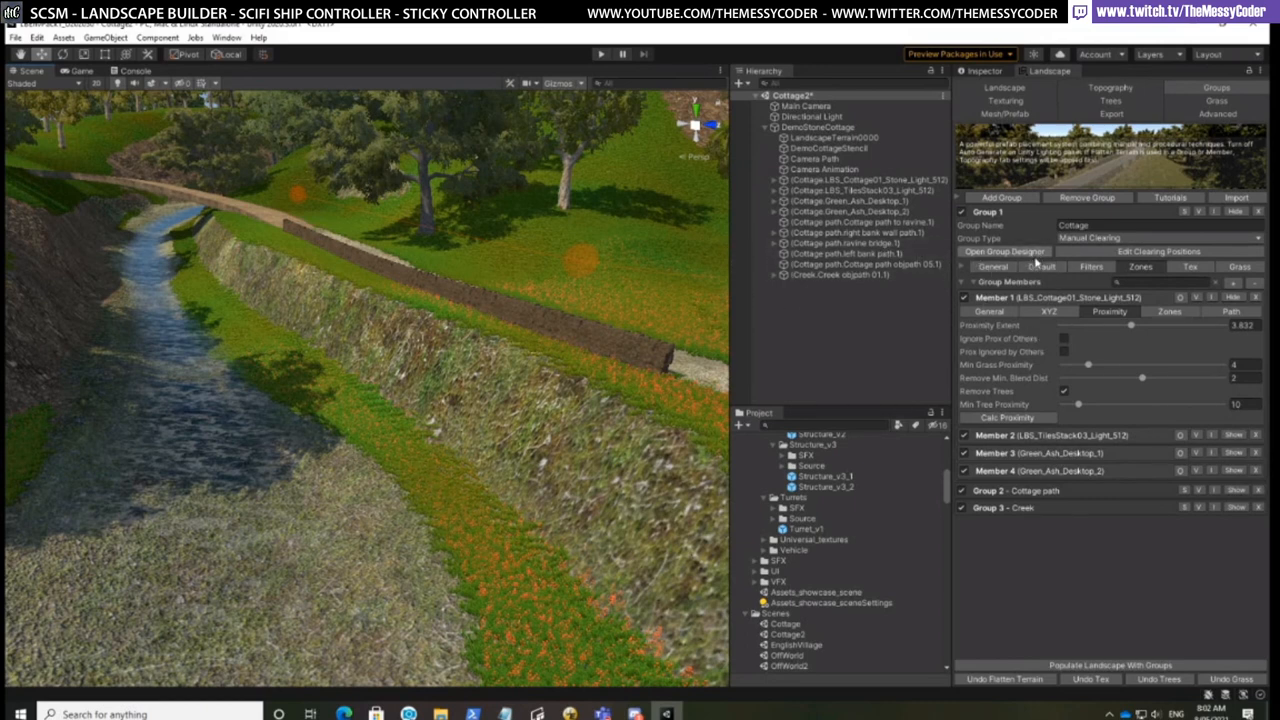
{"action": "left_click", "coordinate": [1236, 212]}
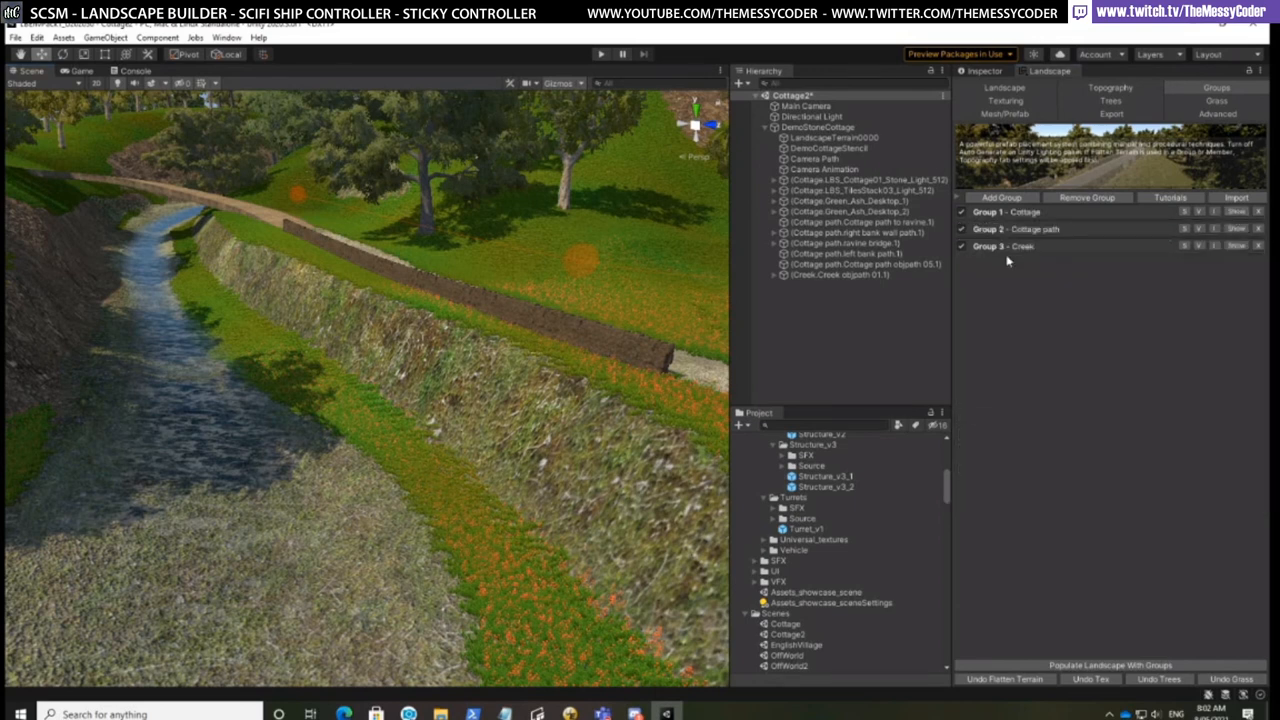
{"action": "left_click", "coordinate": [1237, 246]}
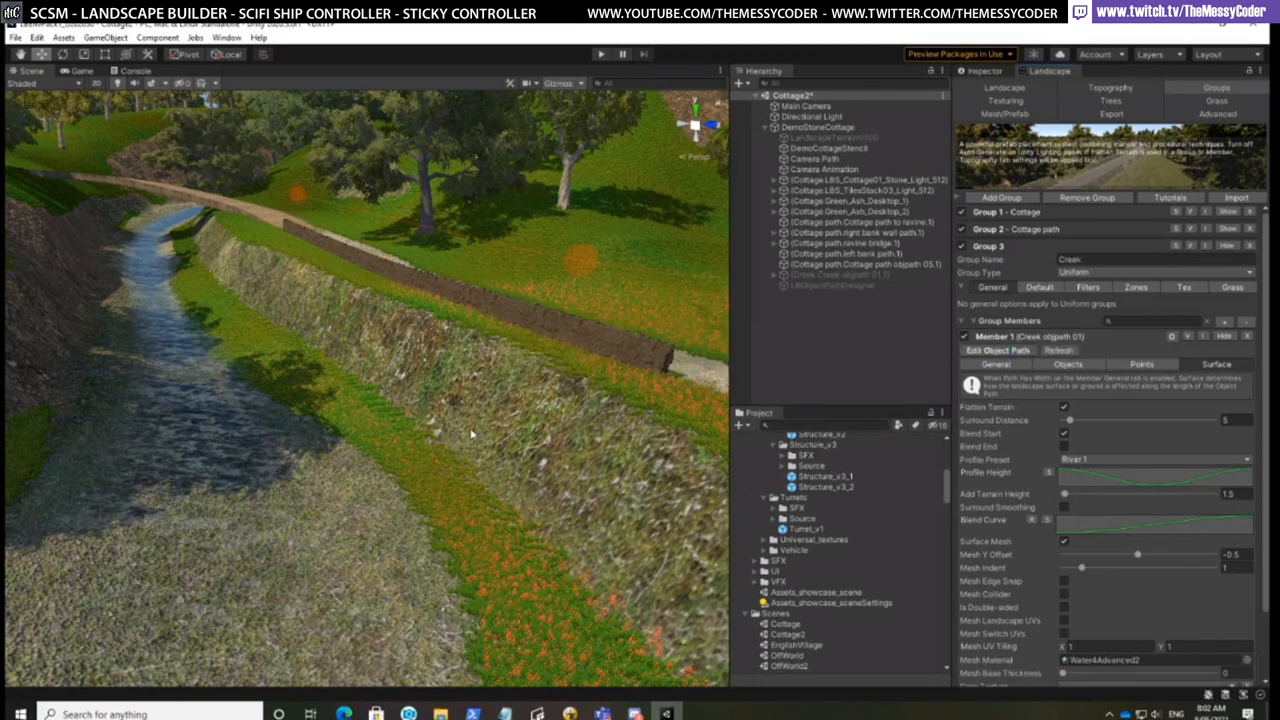
{"action": "left_click", "coordinate": [198, 371]}
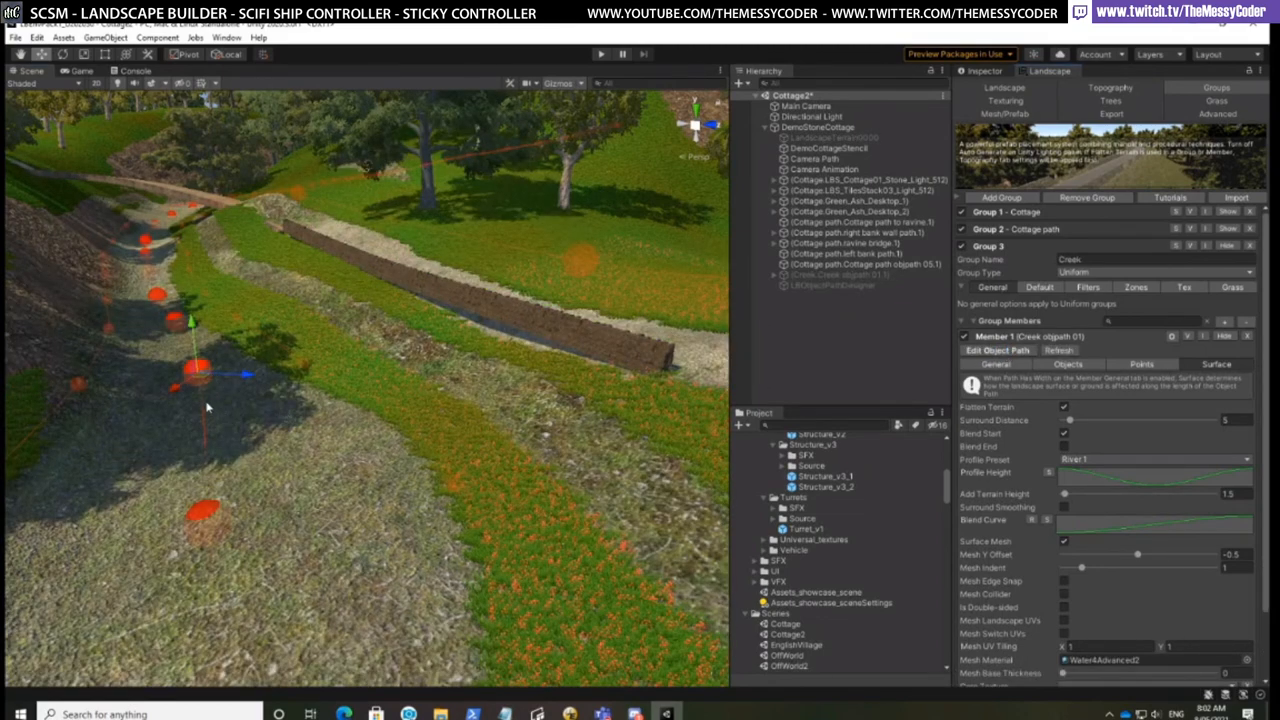
{"action": "right_click", "coordinate": [201, 368]}
{"action": "left_click", "coordinate": [264, 453]}
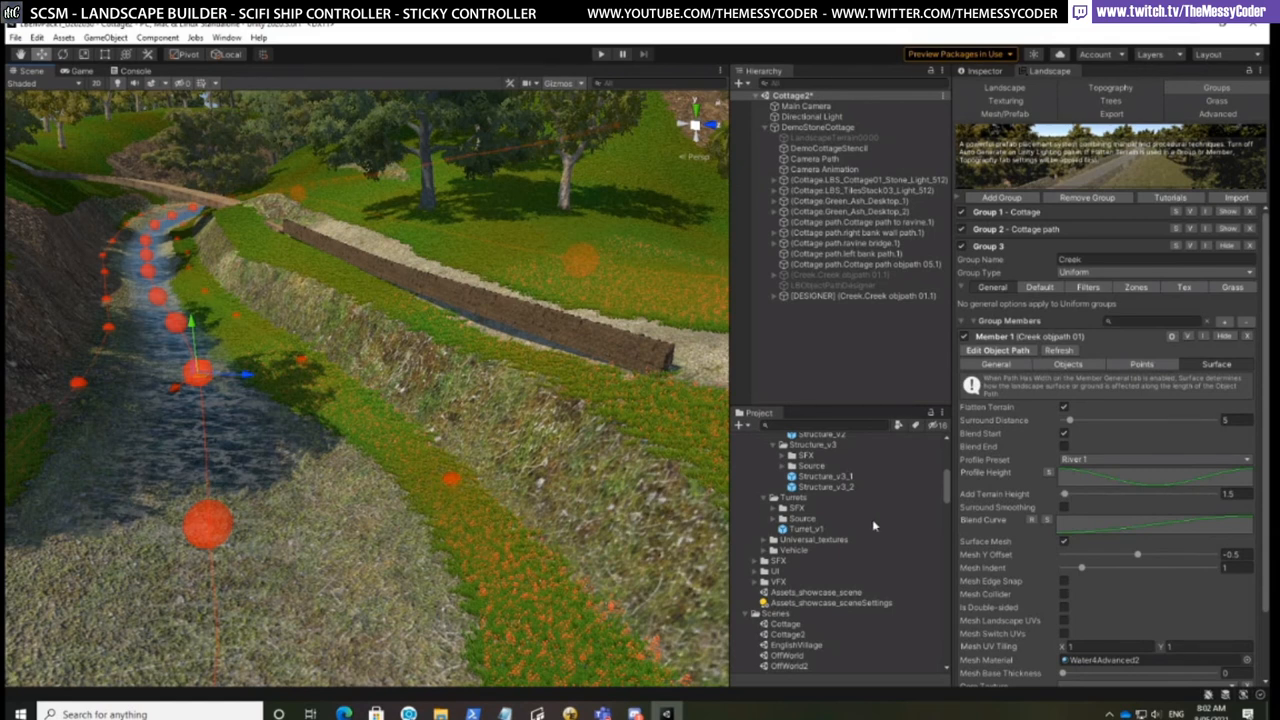
Check the core texture choices for the creek path's surface, and display the path's surroundings before closing its object path editing
{"action": "scroll", "coordinate": [1156, 614], "scroll_direction": "down", "scroll_amount": 2}
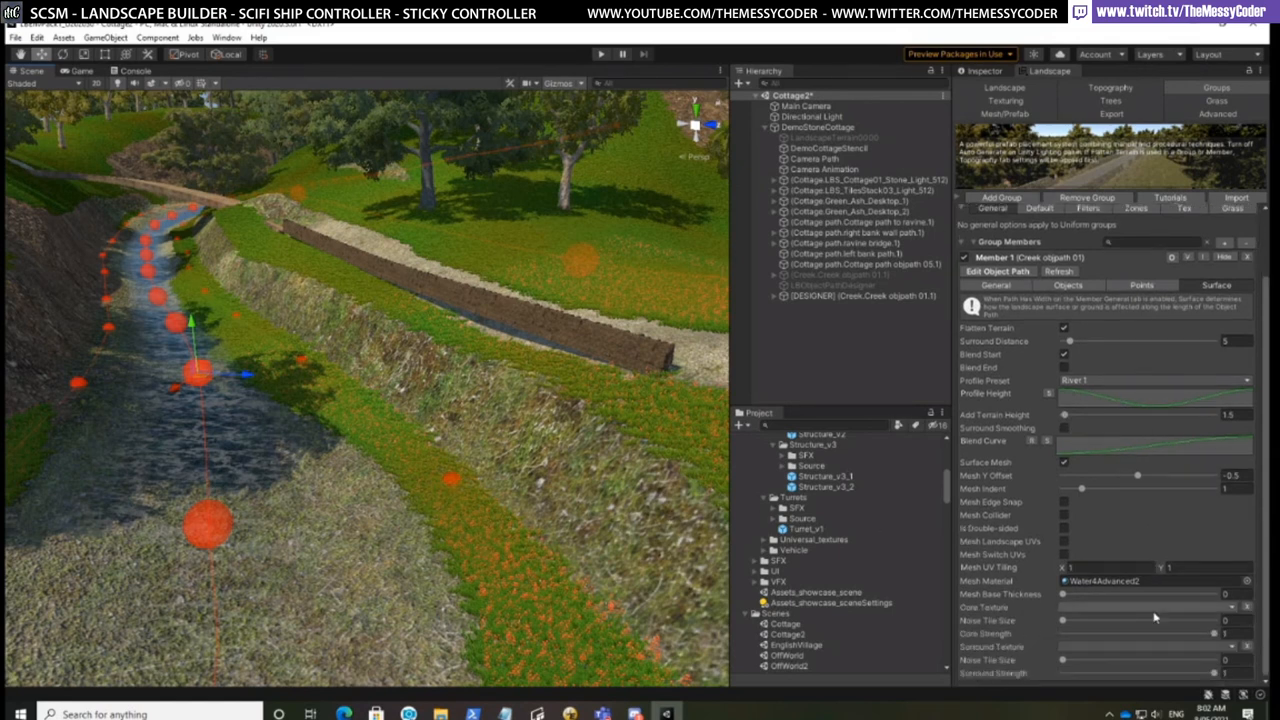
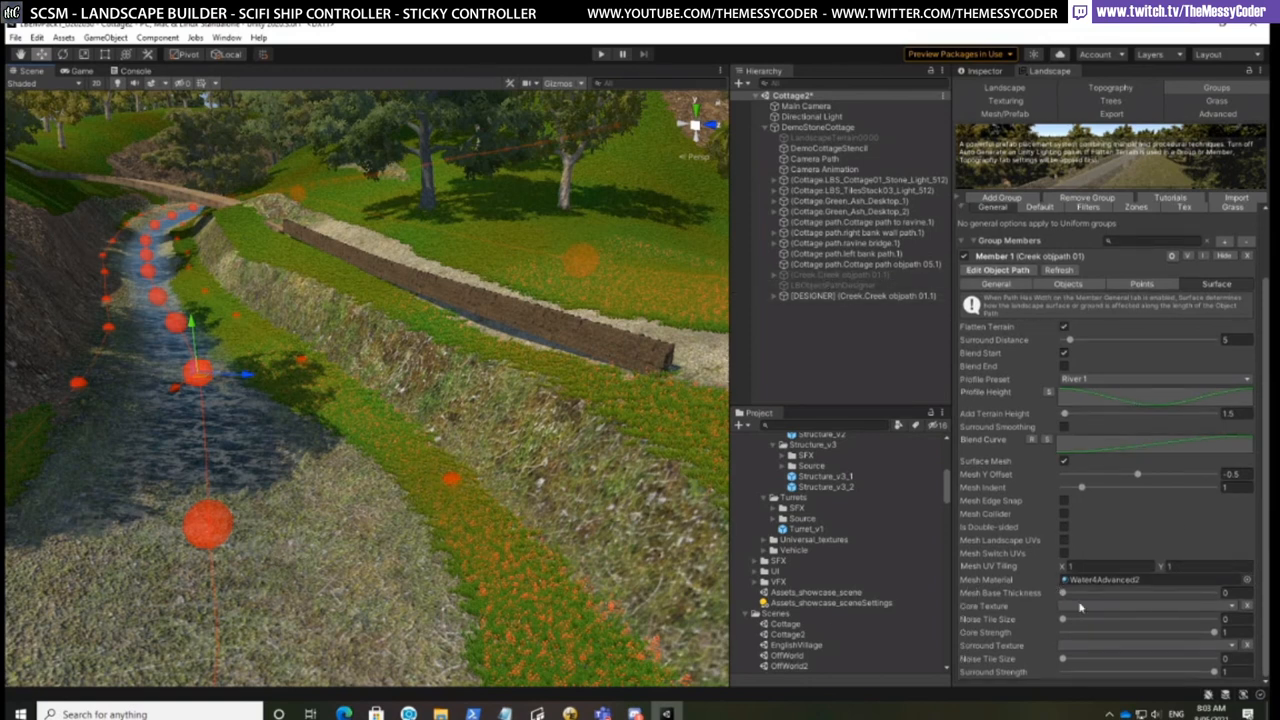
{"action": "left_click", "coordinate": [1231, 607]}
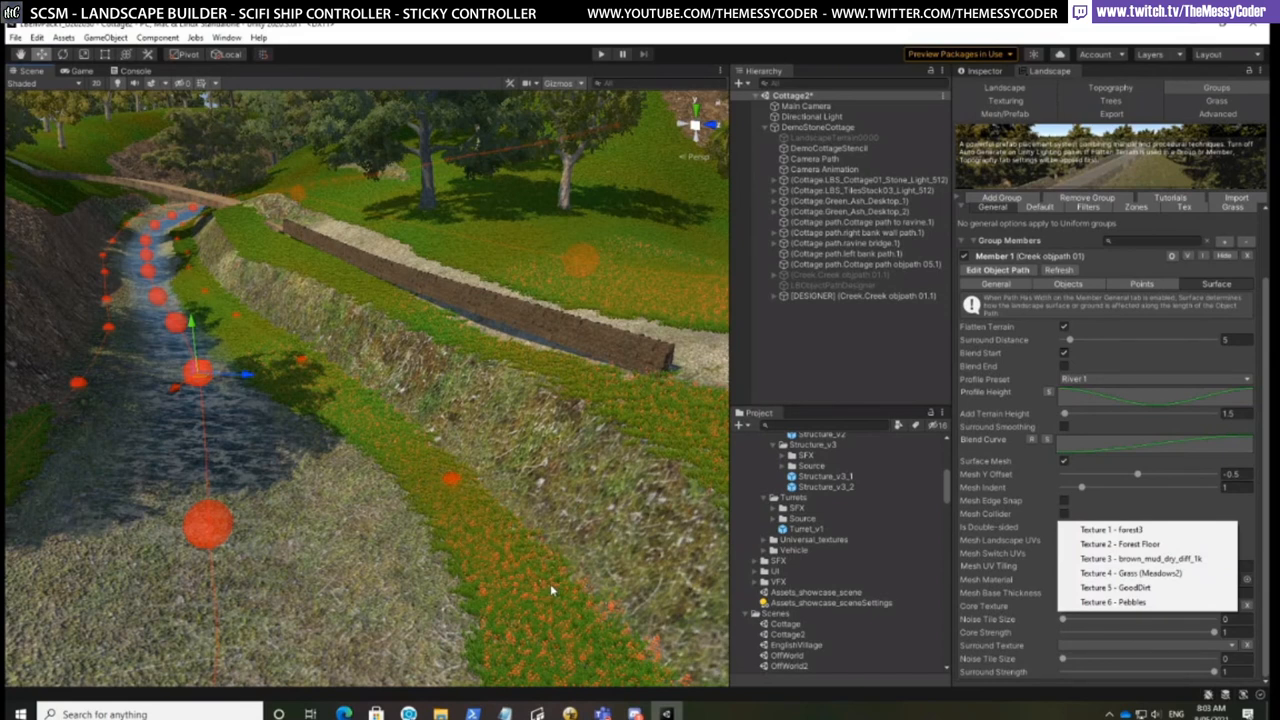
{"action": "right_click", "coordinate": [205, 376]}
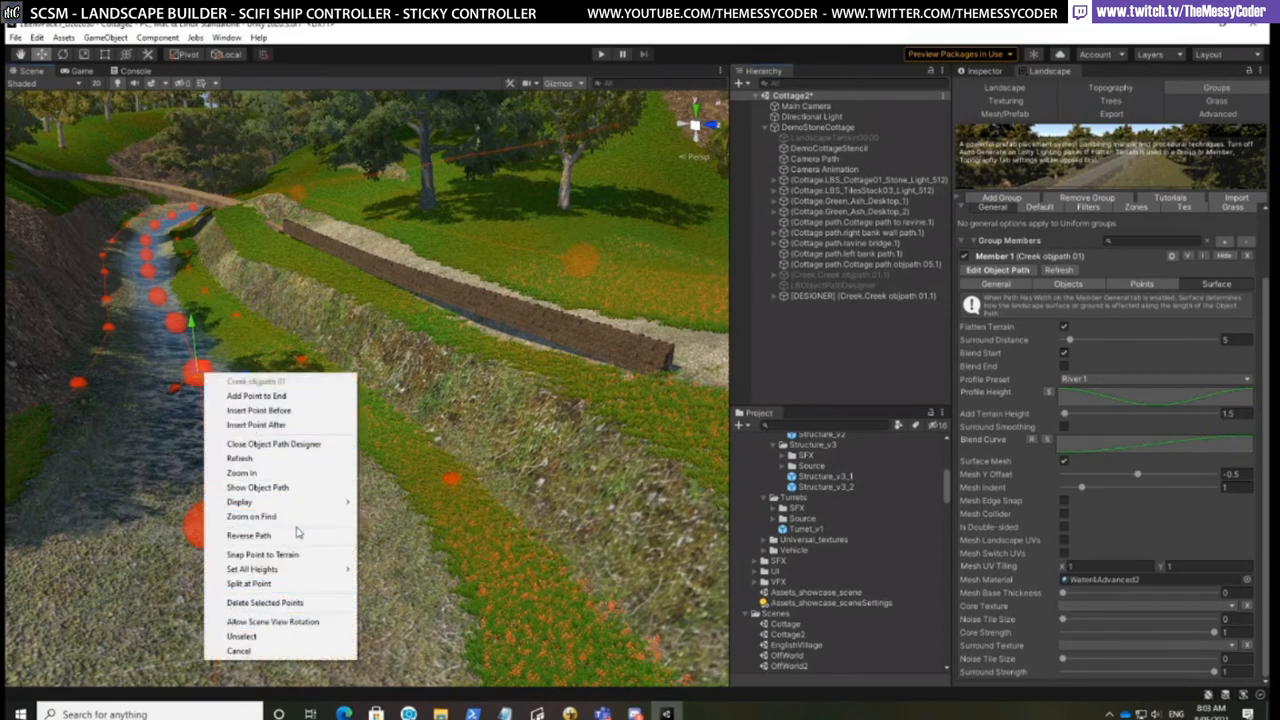
{"action": "mouse_move", "coordinate": [322, 503]}
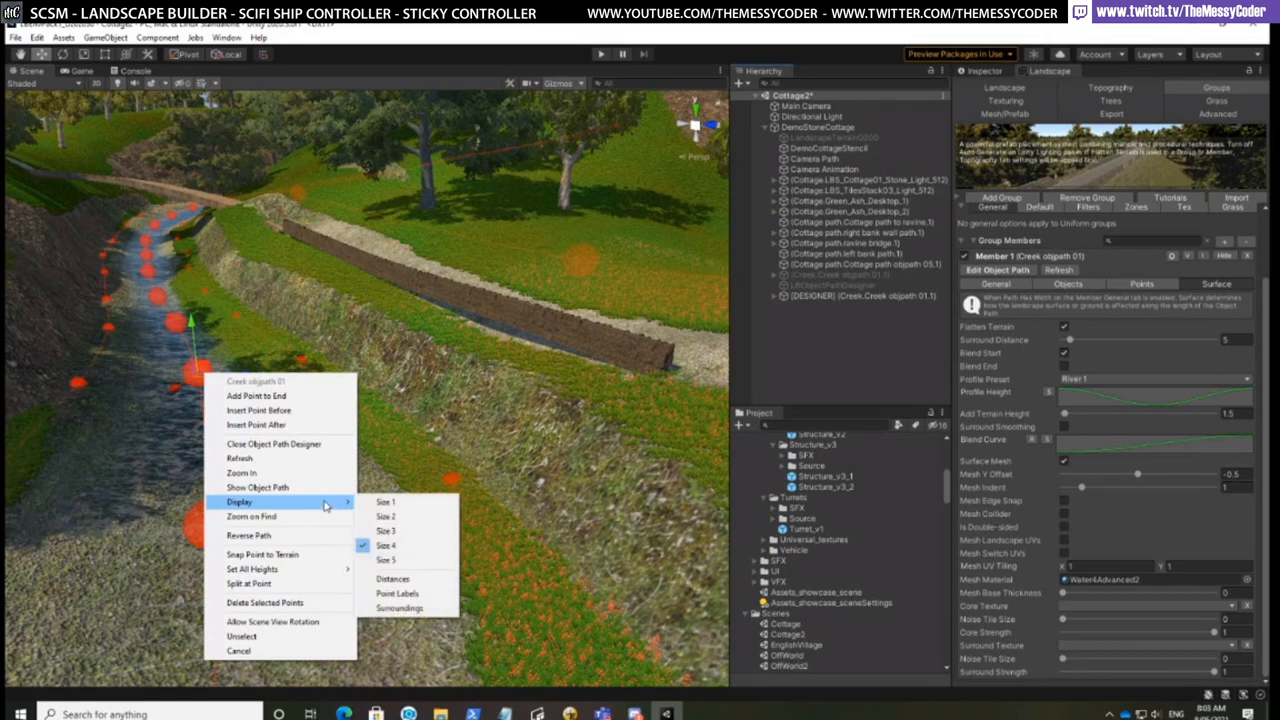
{"action": "left_click", "coordinate": [429, 608]}
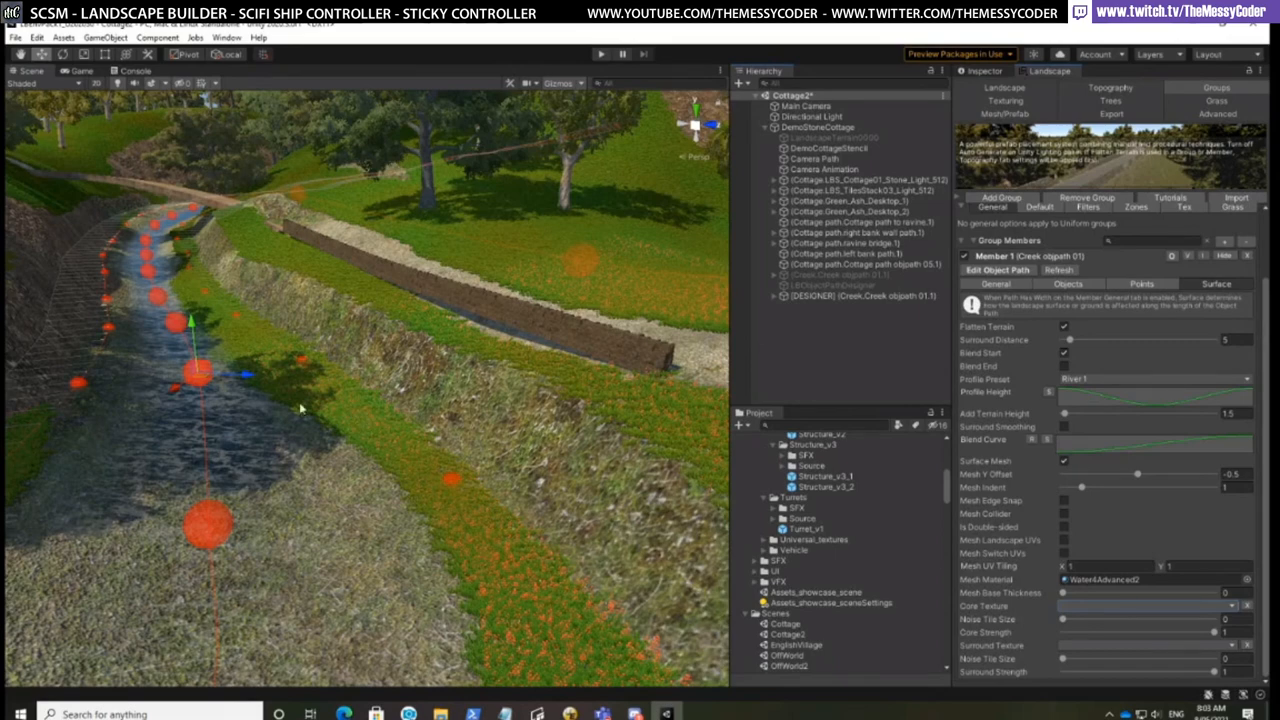
{"action": "left_click", "coordinate": [997, 270]}
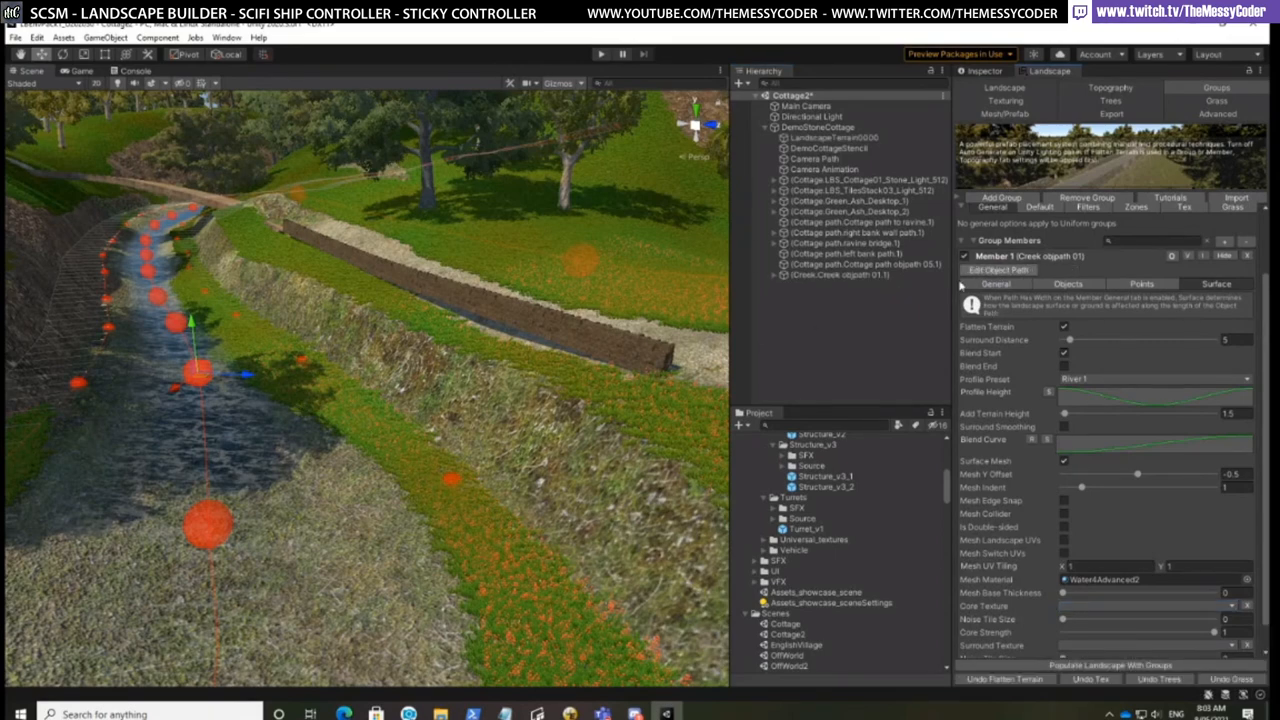
{"action": "left_click", "coordinate": [995, 271]}
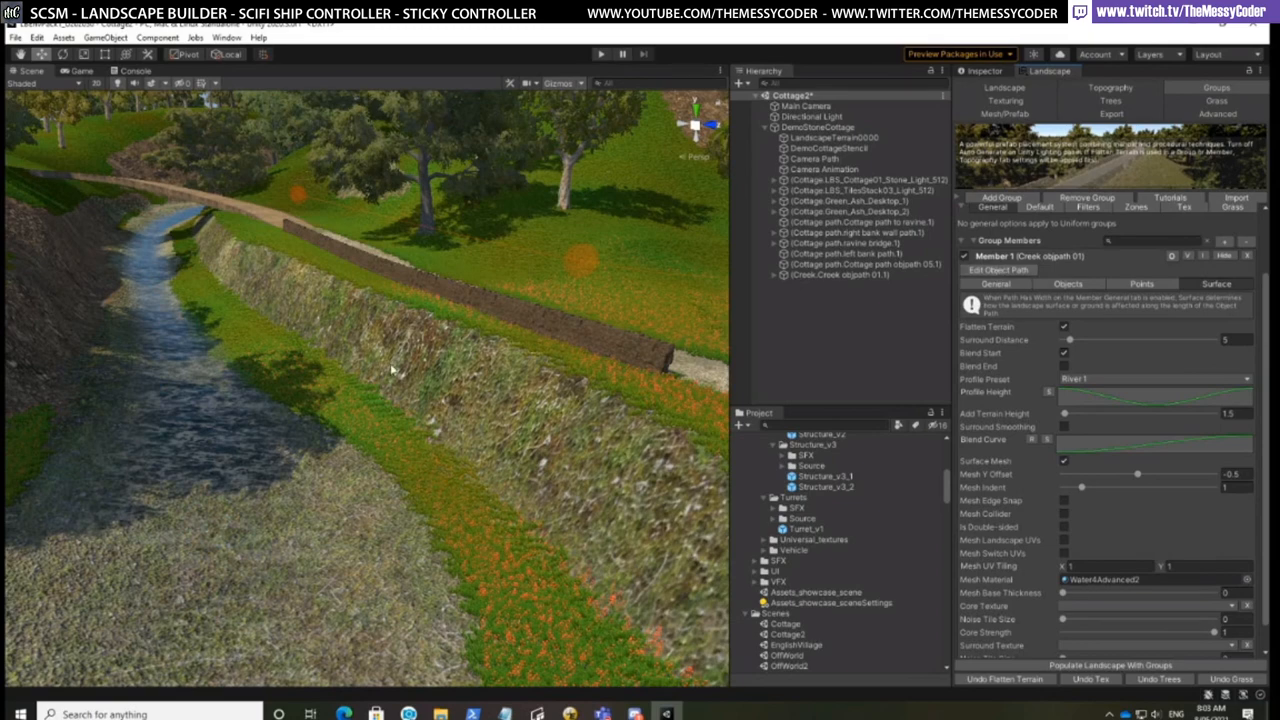
Collapse the Creek group, expand the Cottage path group and open the ravine bridge's object path for editing
{"action": "middle_click_drag", "start_coordinate": [390, 363], "coordinate": [377, 388]}
{"action": "scroll", "coordinate": [400, 388], "scroll_direction": "up", "scroll_amount": 3}
{"action": "scroll", "coordinate": [381, 380], "scroll_direction": "up", "scroll_amount": 5}
{"action": "scroll", "coordinate": [377, 388], "scroll_direction": "down", "scroll_amount": 5}
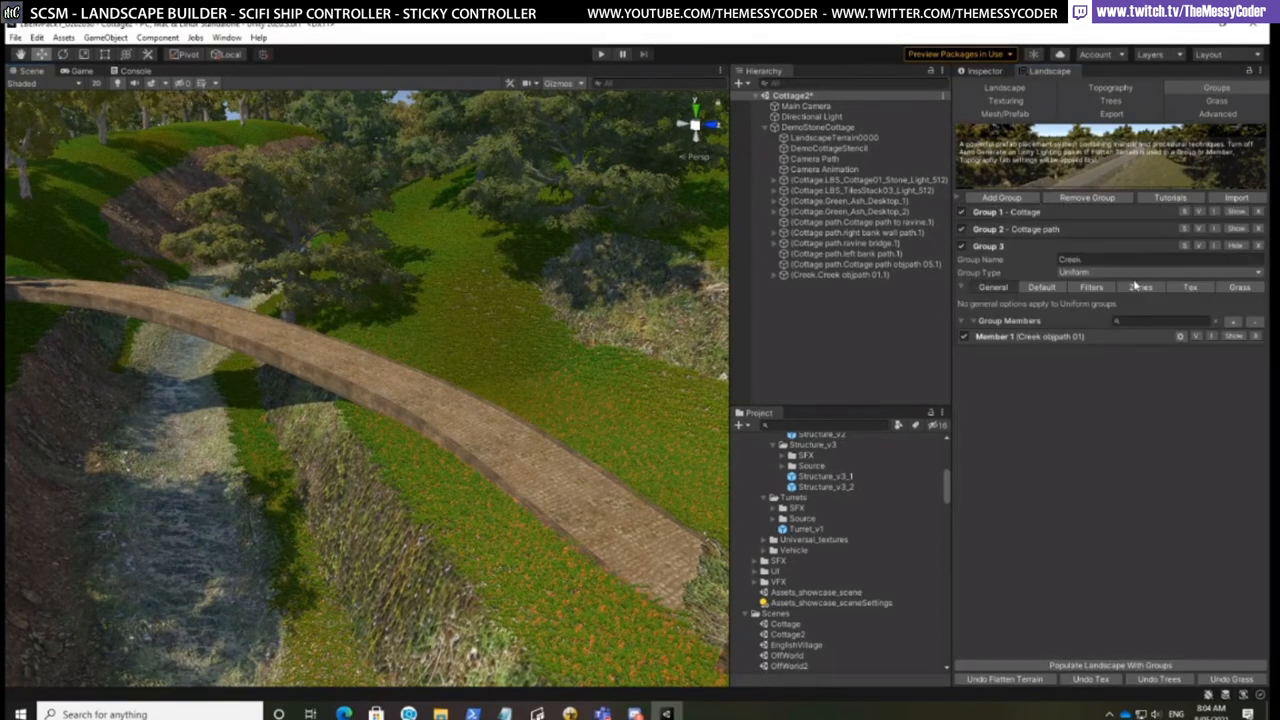
{"action": "left_click", "coordinate": [1225, 256]}
{"action": "left_click", "coordinate": [1240, 230]}
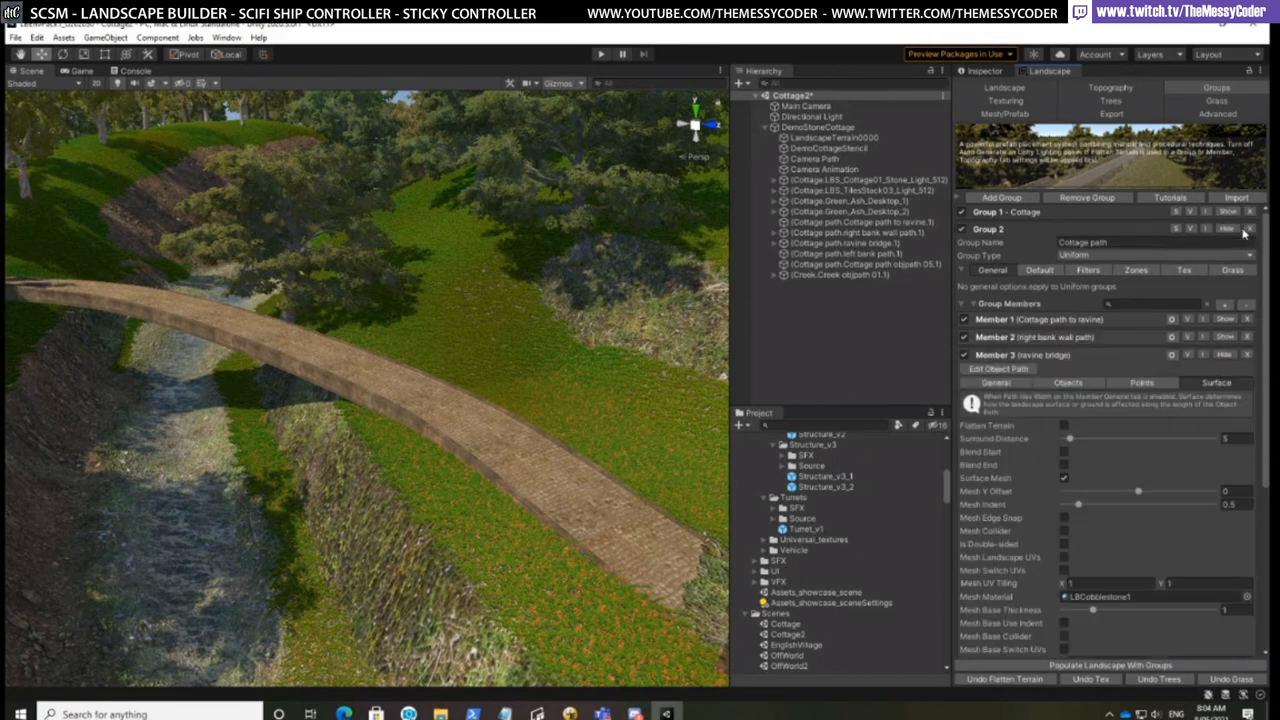
{"action": "left_click", "coordinate": [1020, 370]}
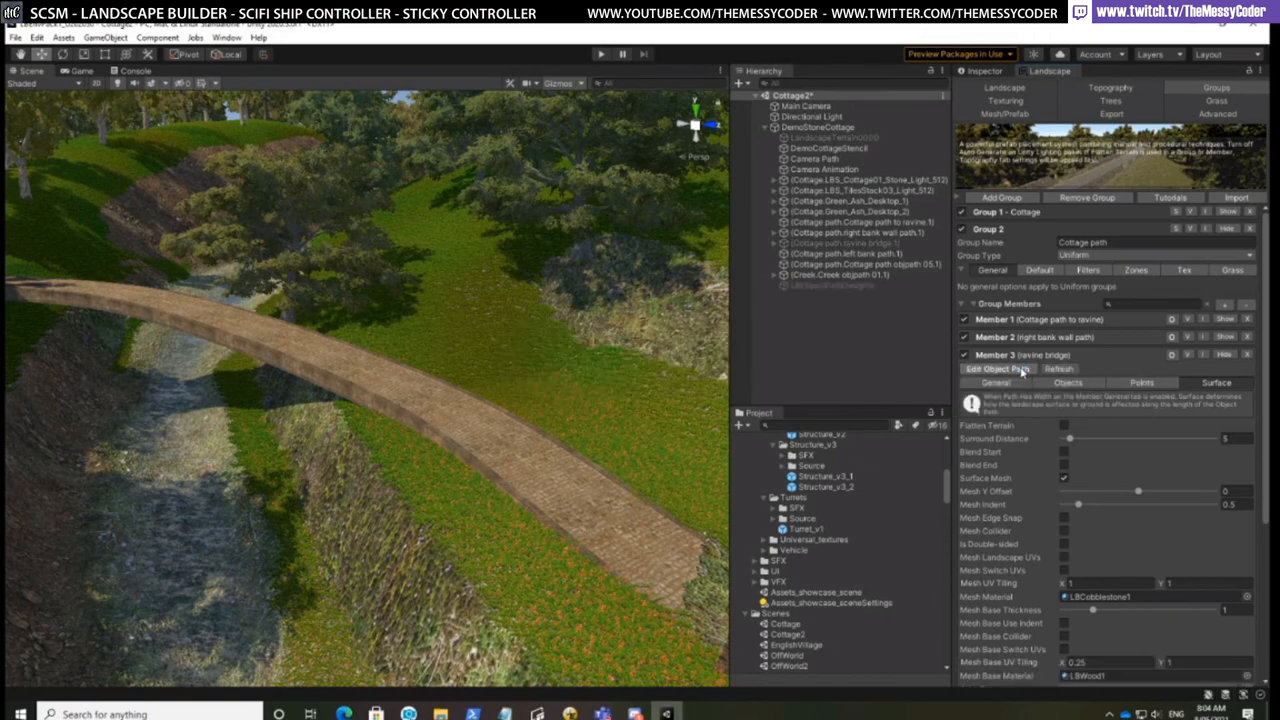
Shift the ravine bridge's far-bank path point sideways and raise it, refreshing the bridge preview in the designer
{"action": "left_click", "coordinate": [145, 297]}
{"action": "right_click", "coordinate": [147, 298]}
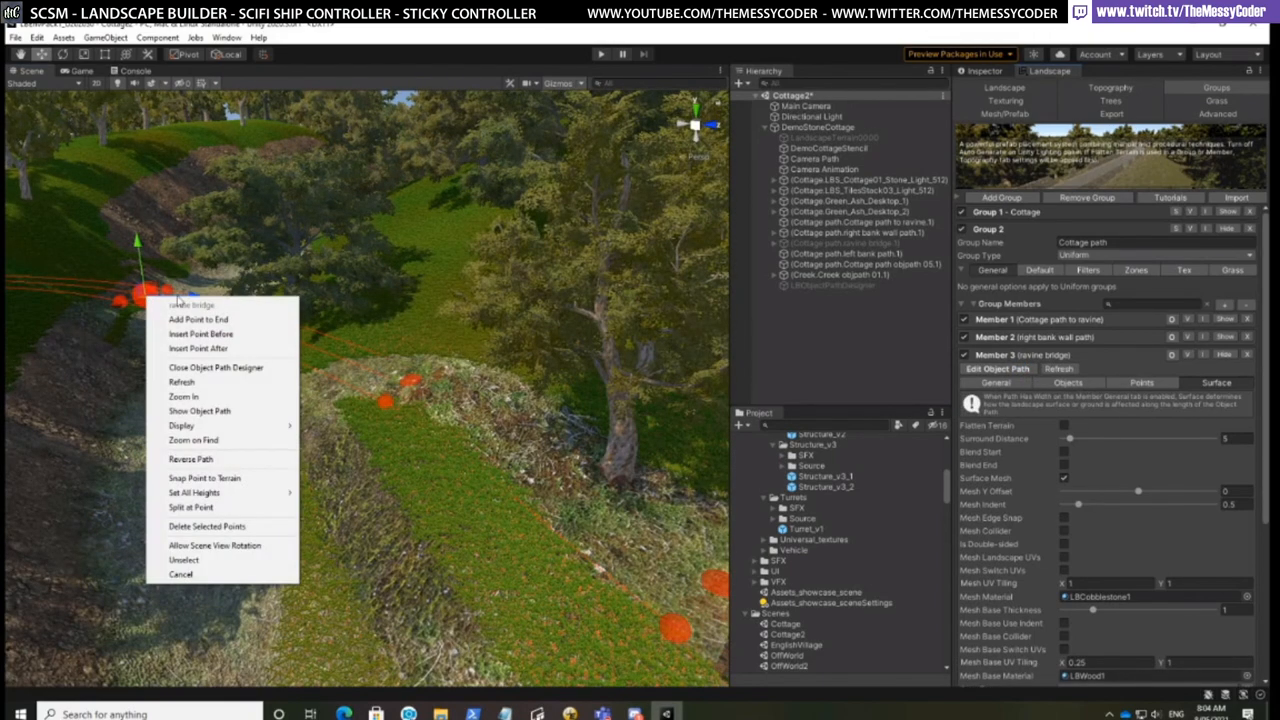
{"action": "left_click", "coordinate": [210, 381]}
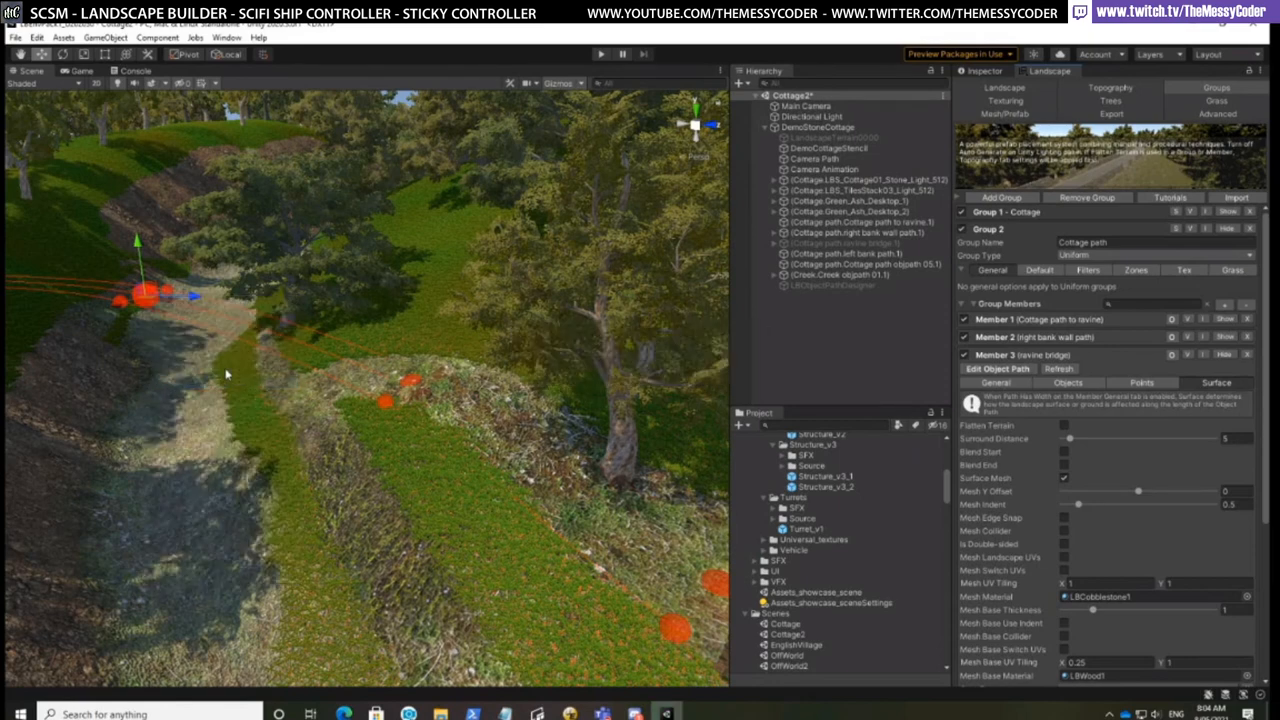
{"action": "left_click", "coordinate": [106, 300]}
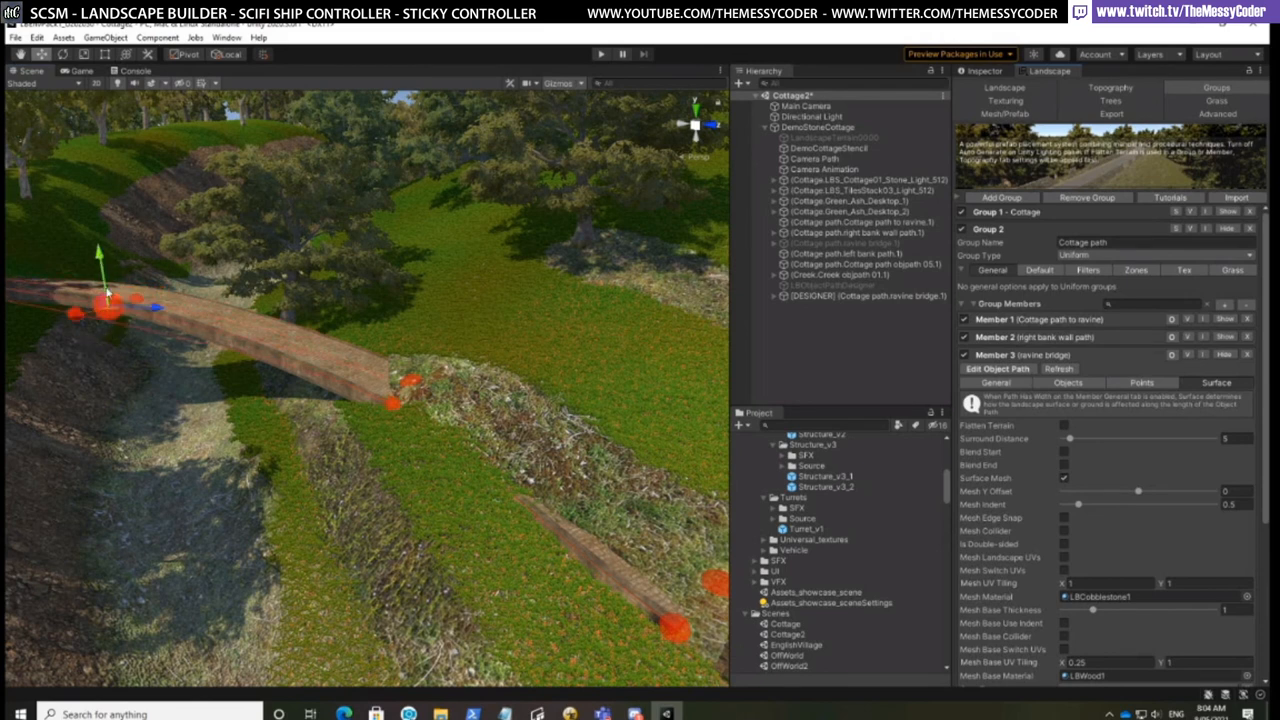
{"action": "left_click_drag", "start_coordinate": [108, 292], "coordinate": [103, 267]}
{"action": "right_click", "coordinate": [103, 267]}
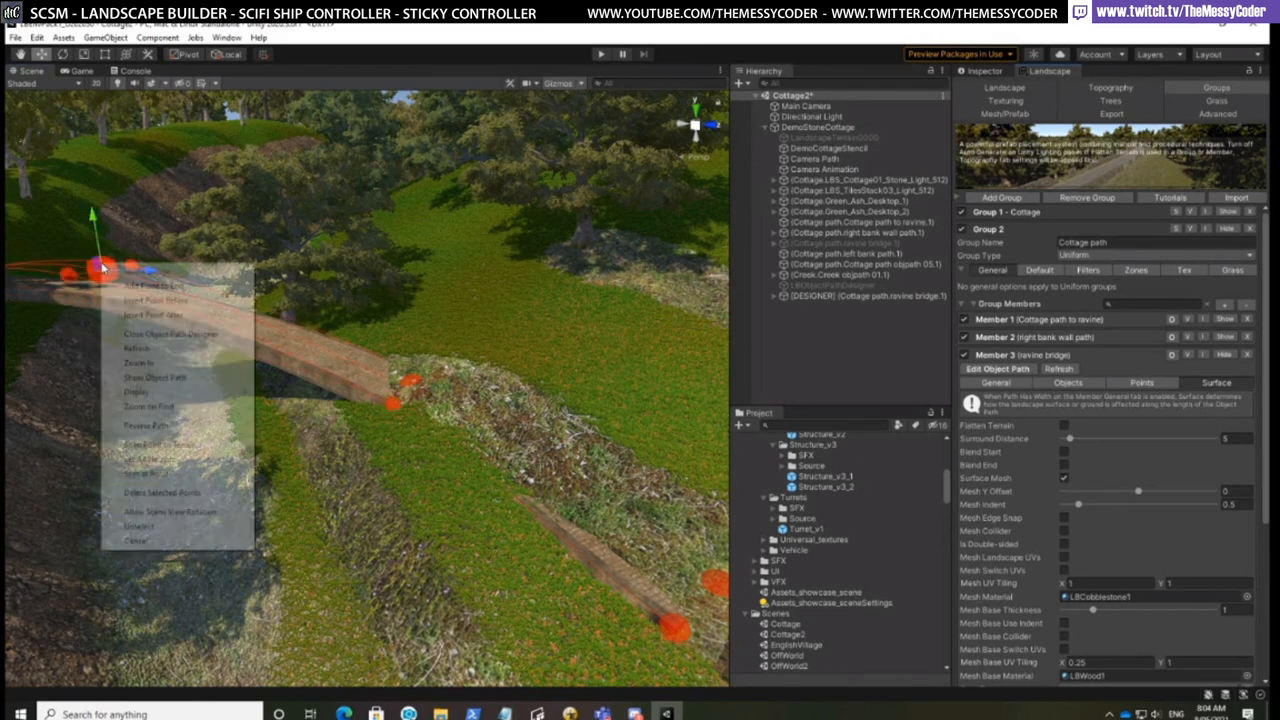
{"action": "left_click", "coordinate": [140, 348]}
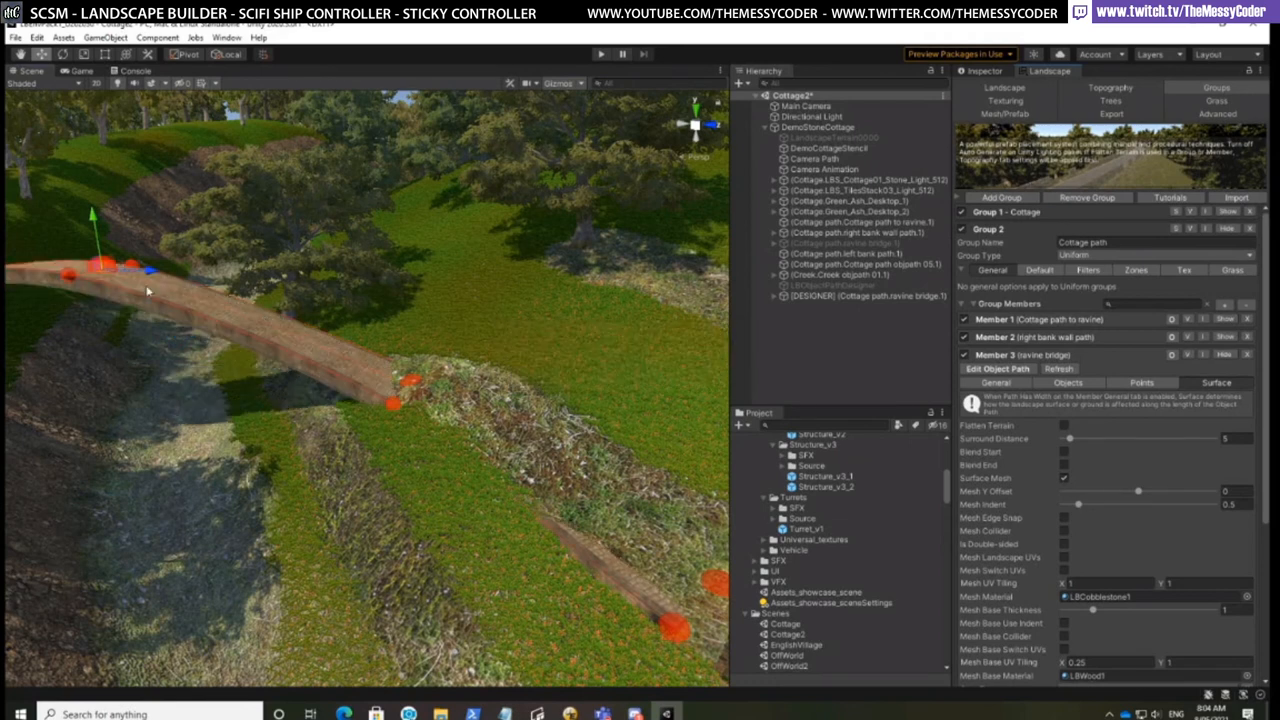
Move the bridge's far-bank point back across and lower it, and refresh the bridge preview again
{"action": "left_click_drag", "start_coordinate": [149, 272], "coordinate": [197, 274]}
{"action": "left_click_drag", "start_coordinate": [144, 220], "coordinate": [146, 243]}
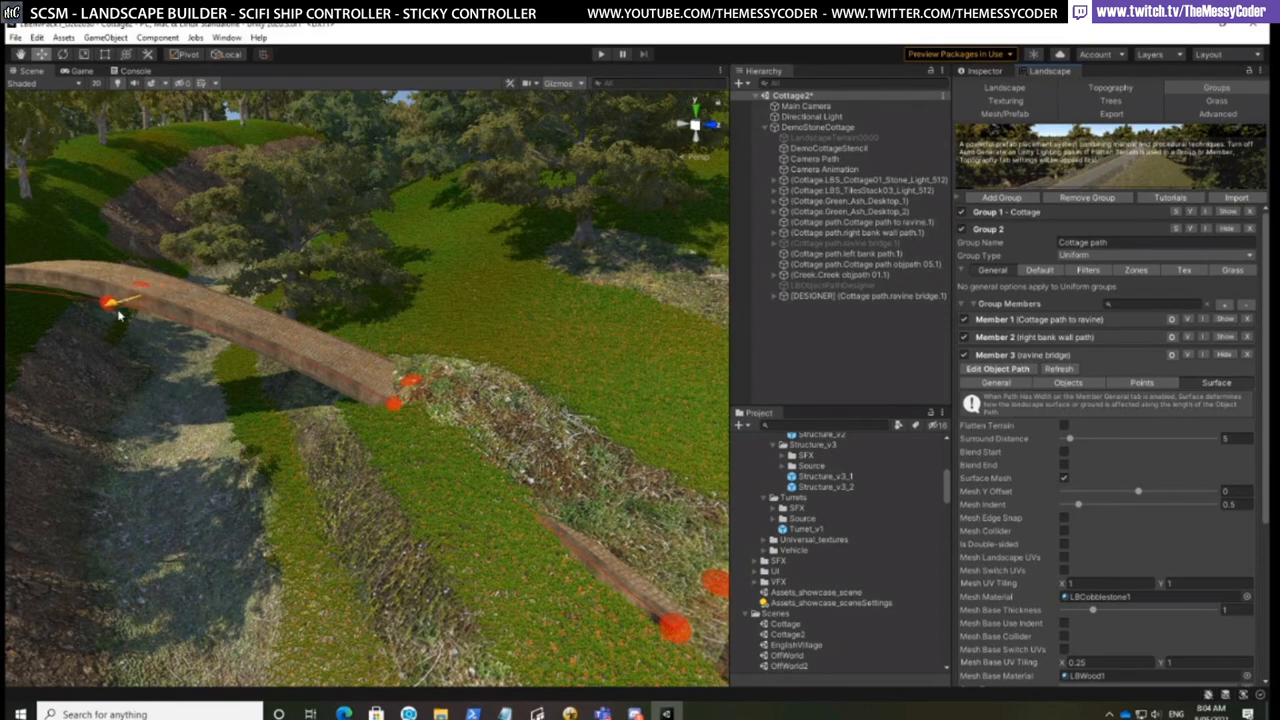
{"action": "right_click", "coordinate": [146, 297]}
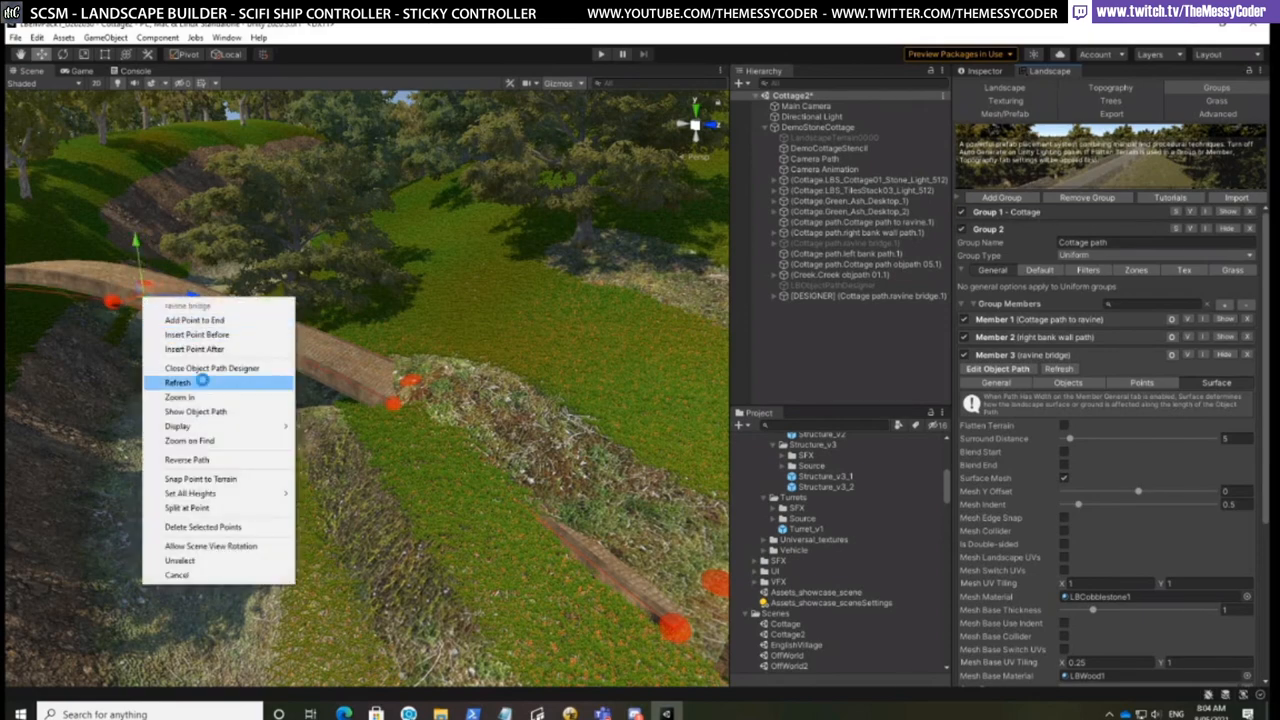
{"action": "left_click", "coordinate": [180, 382]}
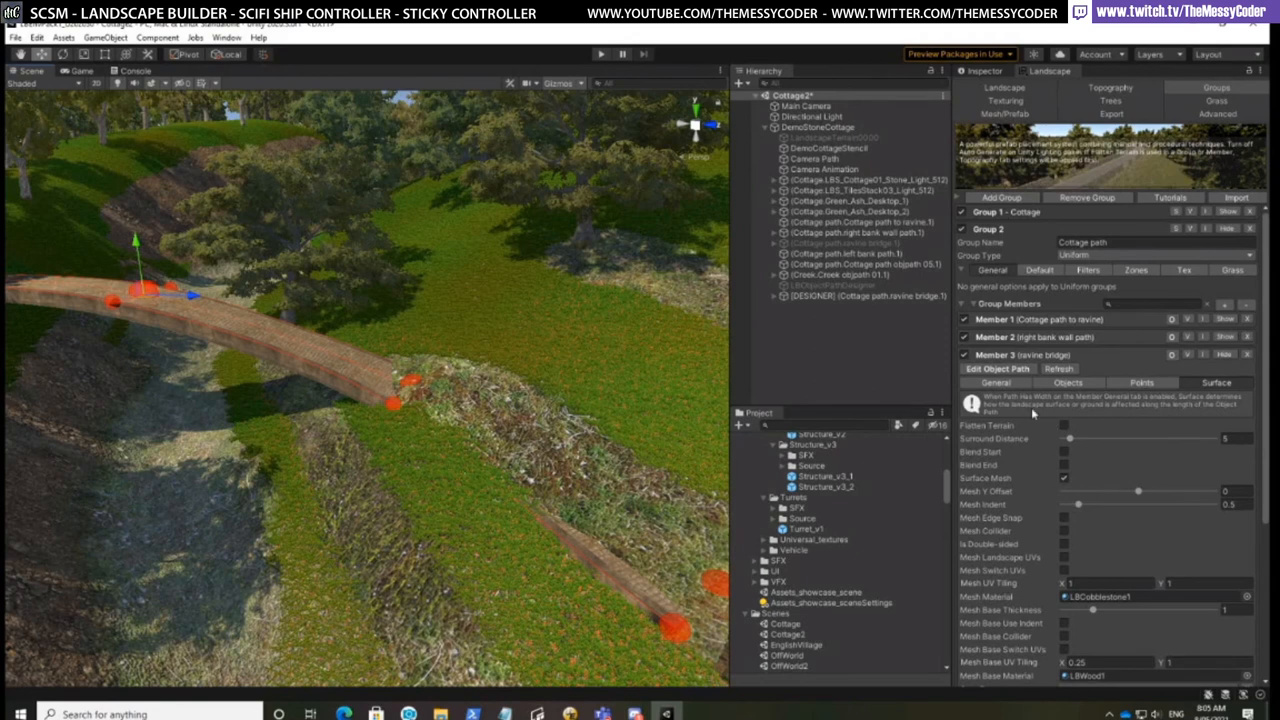
Set the ravine bridge's surround distance to 12.7 and close its object path editing
{"action": "right_click", "coordinate": [177, 333]}
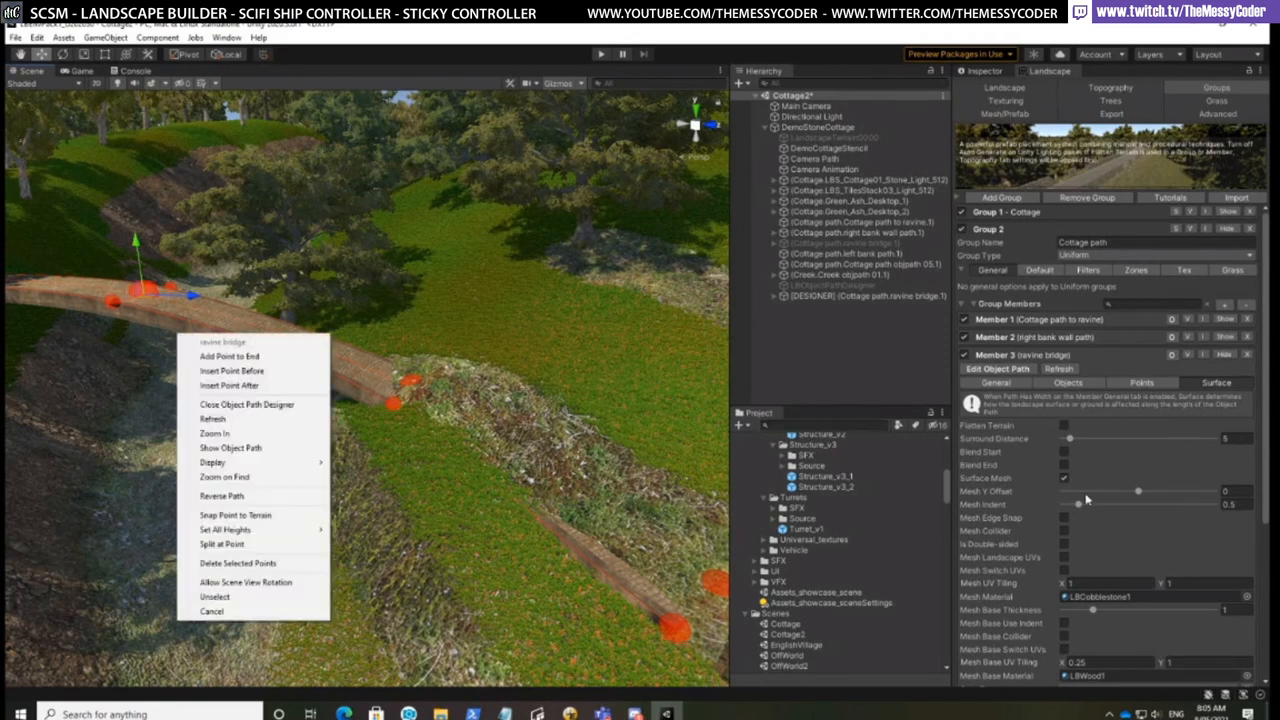
{"action": "left_click", "coordinate": [1086, 440]}
{"action": "right_click", "coordinate": [1106, 458]}
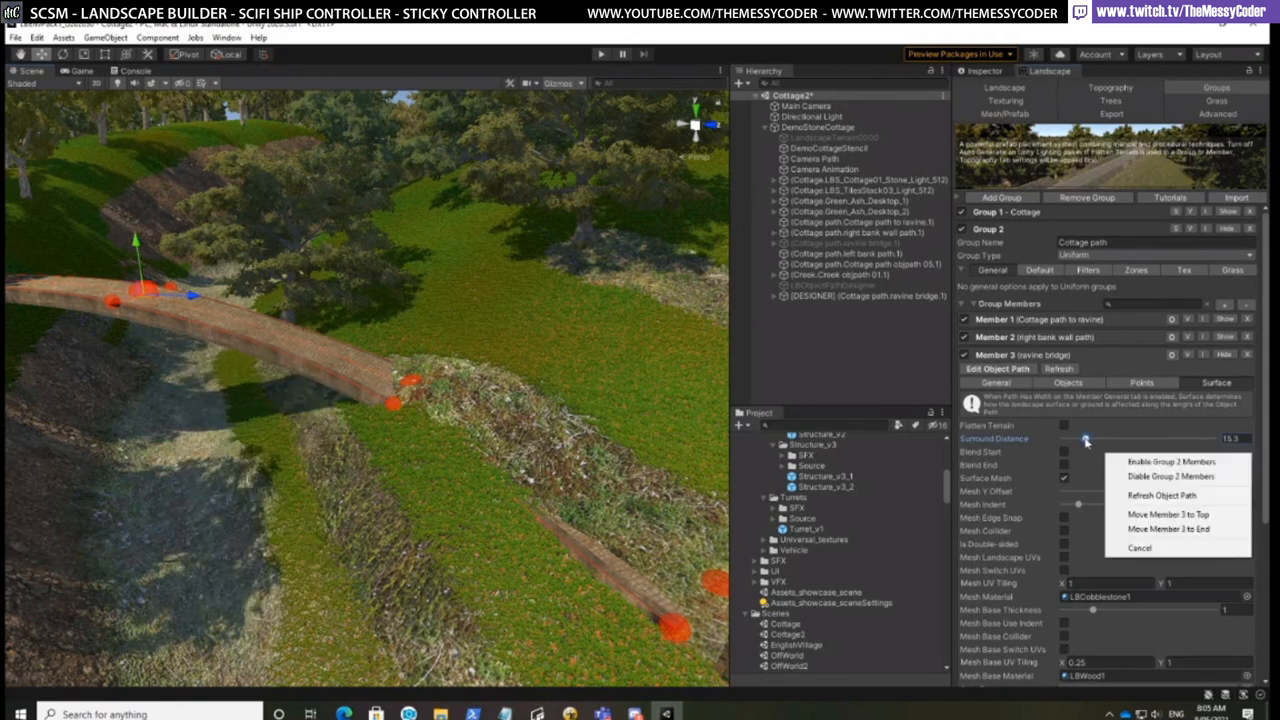
{"action": "left_click", "coordinate": [1082, 439]}
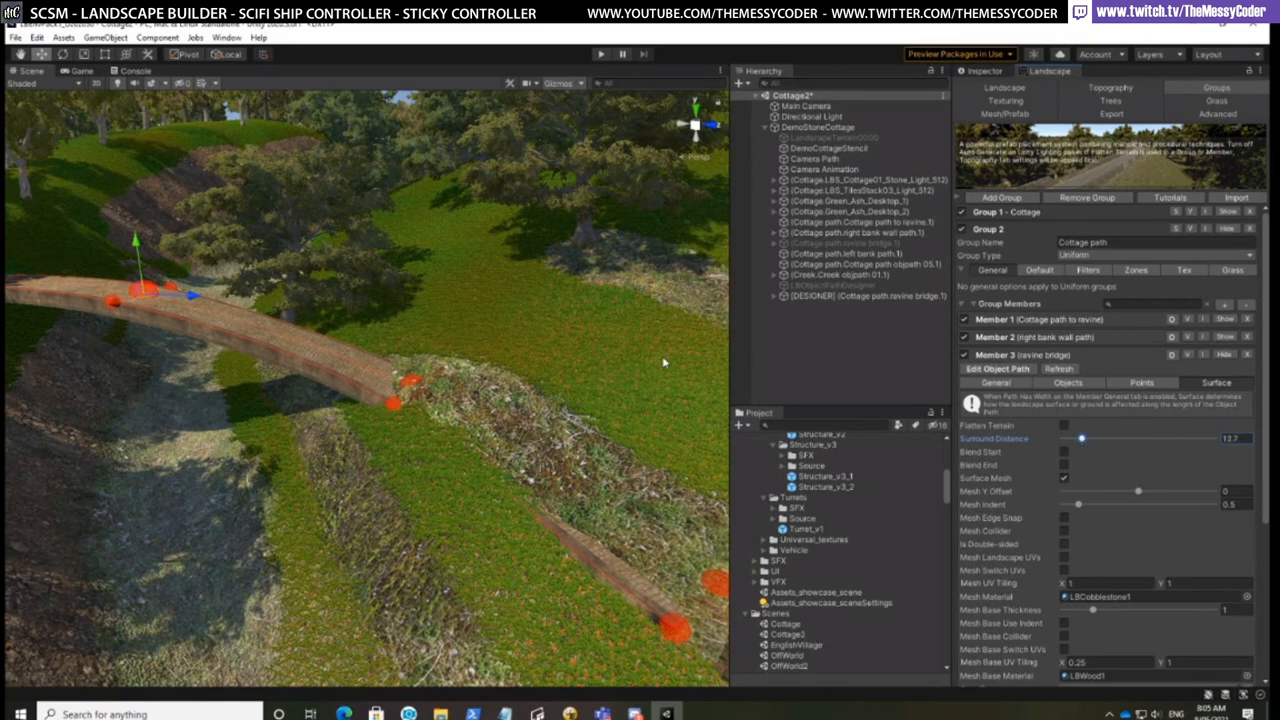
{"action": "left_click", "coordinate": [1020, 369]}
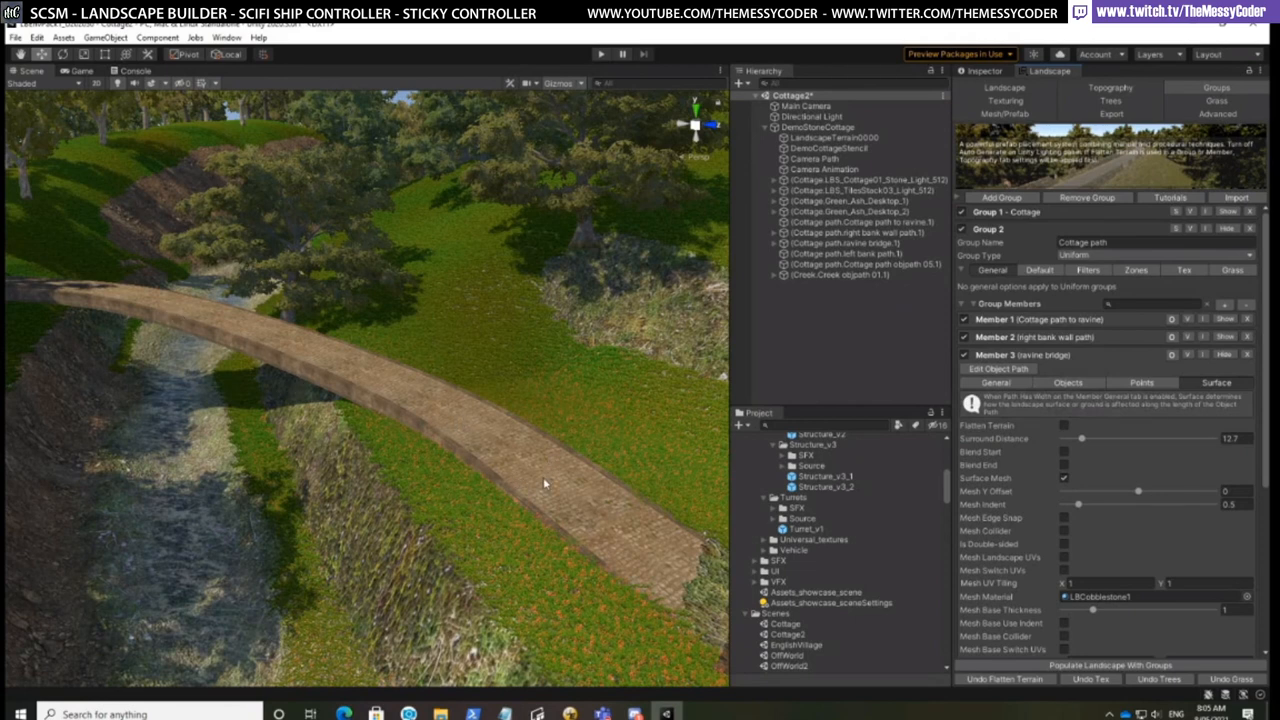
View the gravel path beside the creek and briefly run the scene in play mode before stopping it
{"action": "scroll", "coordinate": [586, 518], "scroll_direction": "down", "scroll_amount": 3}
{"action": "middle_click_drag", "start_coordinate": [586, 517], "coordinate": [404, 466]}
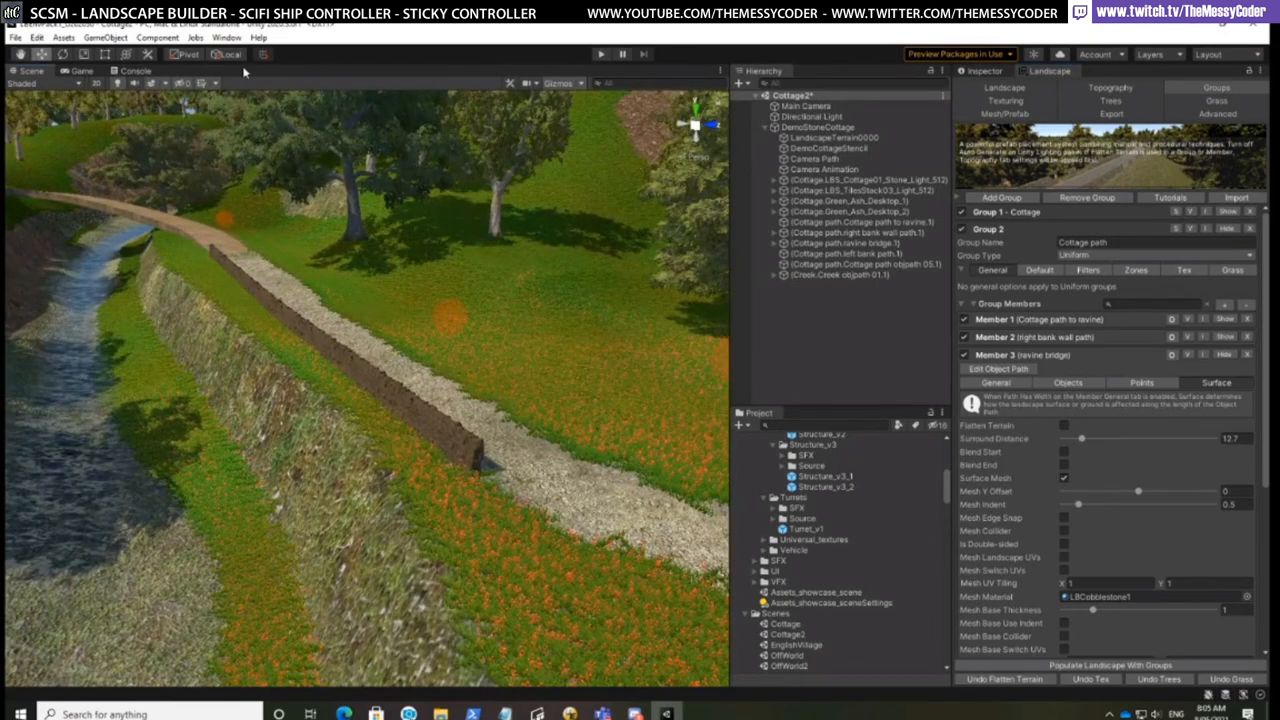
{"action": "left_click", "coordinate": [601, 55]}
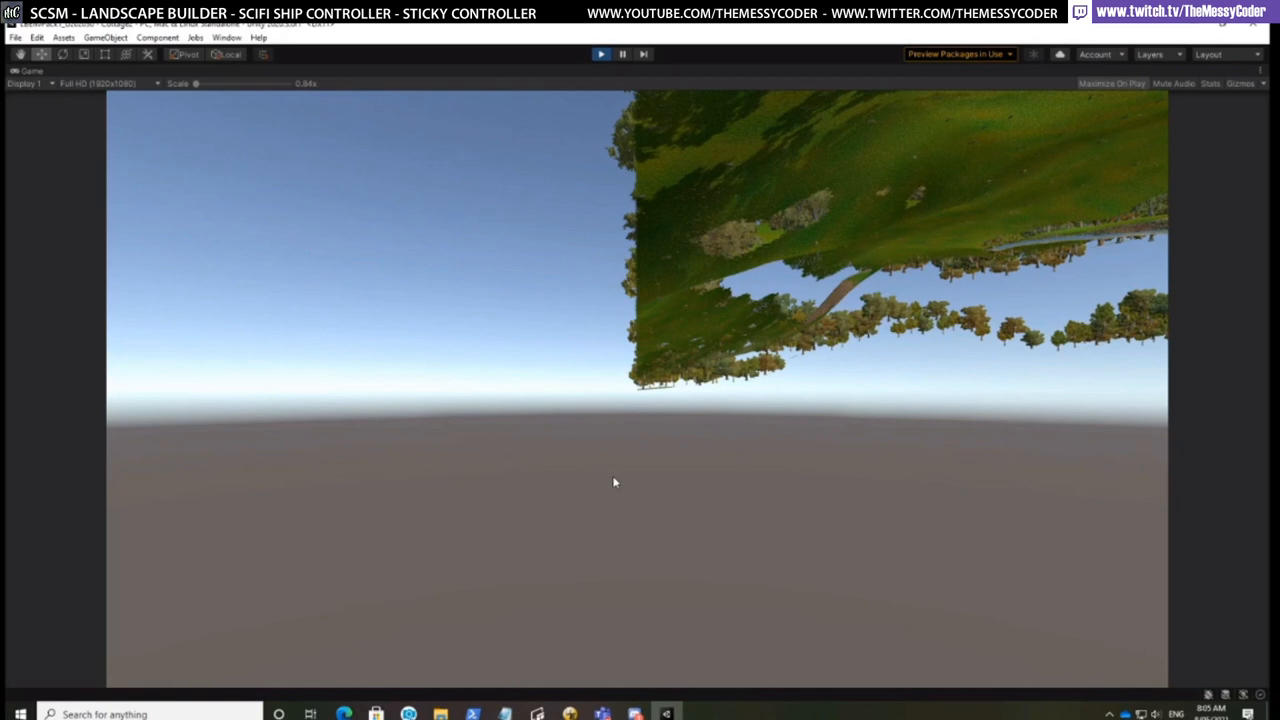
{"action": "left_click", "coordinate": [602, 55]}
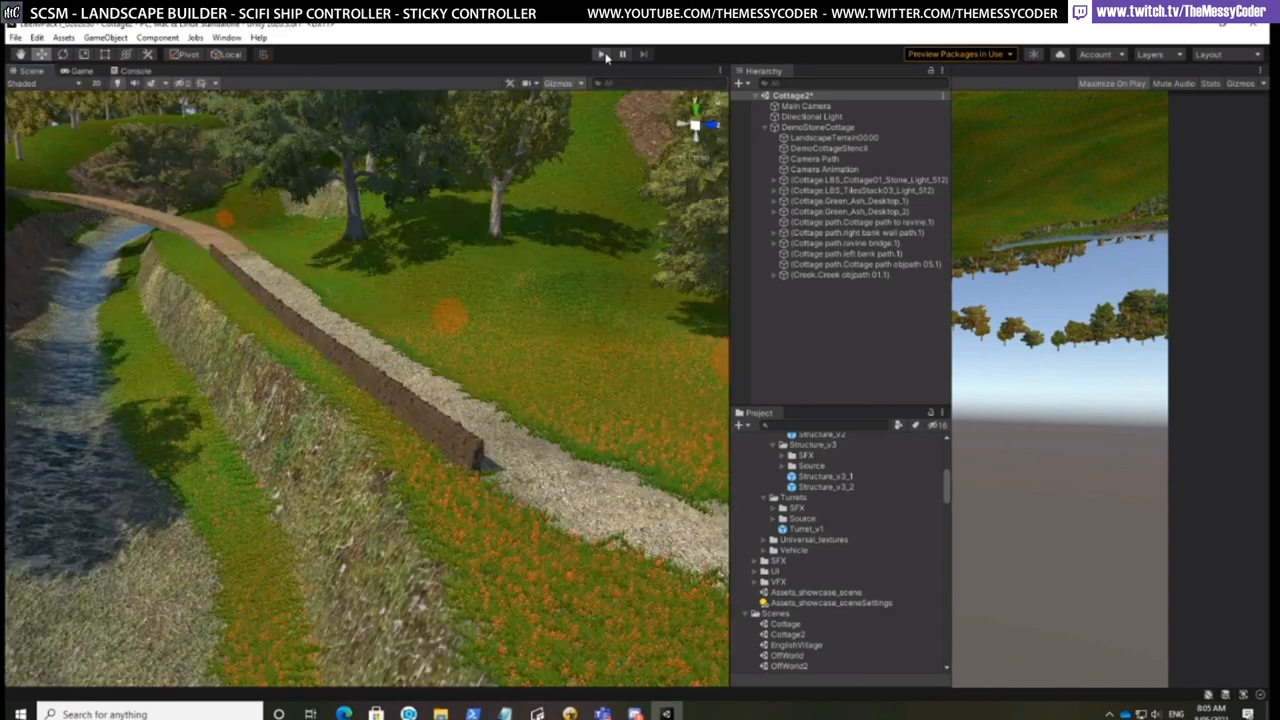
Enable Animate Speed on the Camera Animation object's Camera Animator, with a minimum move speed of 1 and a maximum of 3
{"action": "left_click", "coordinate": [813, 171]}
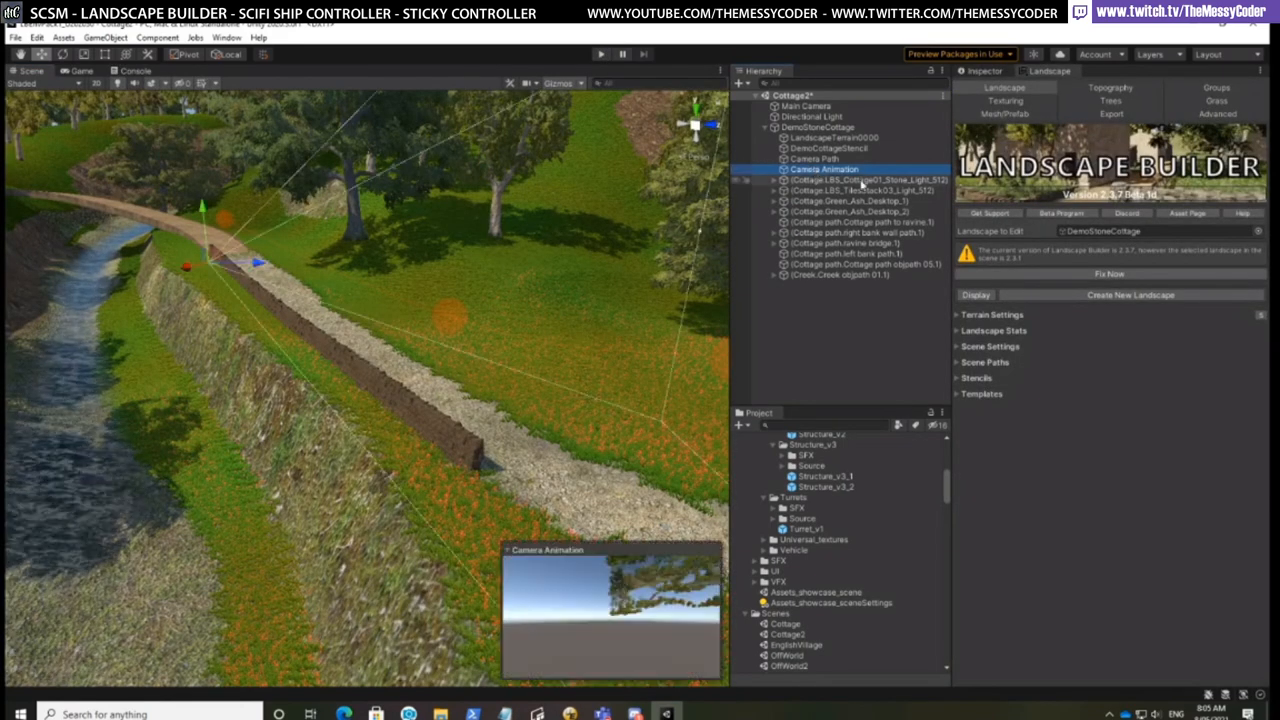
{"action": "left_click", "coordinate": [986, 74]}
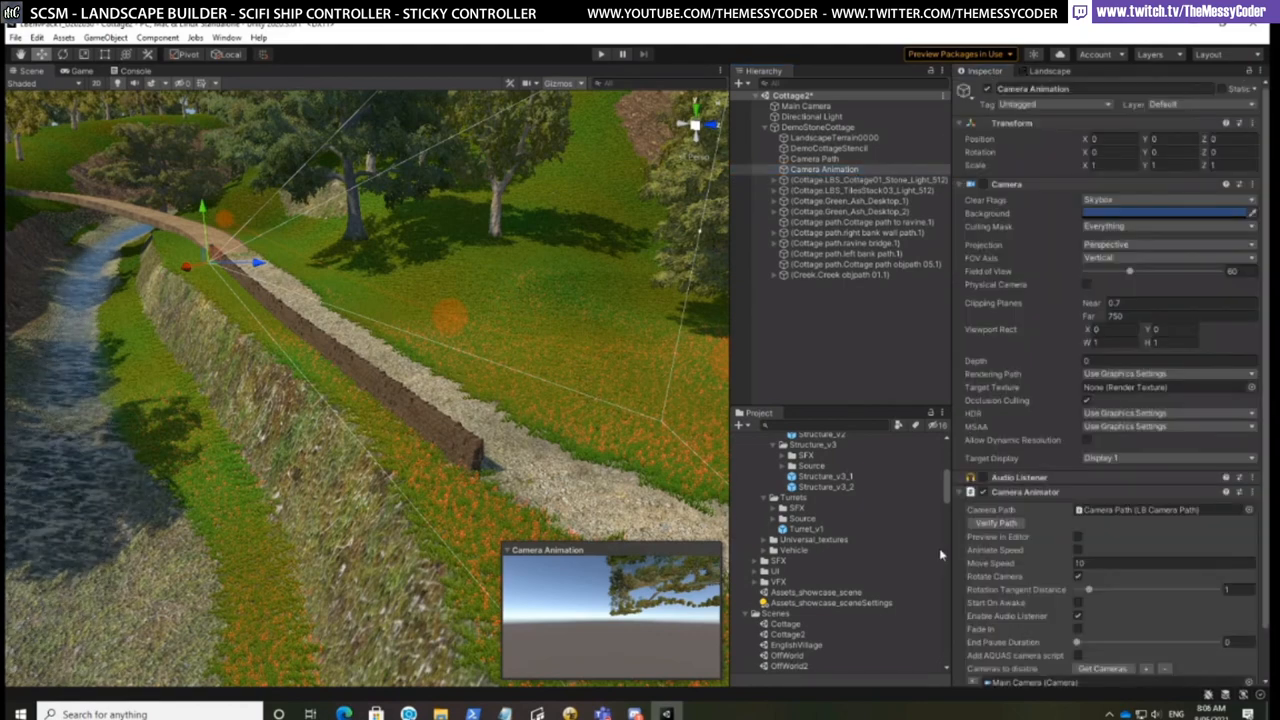
{"action": "scroll", "coordinate": [1159, 567], "scroll_direction": "down", "scroll_amount": 2}
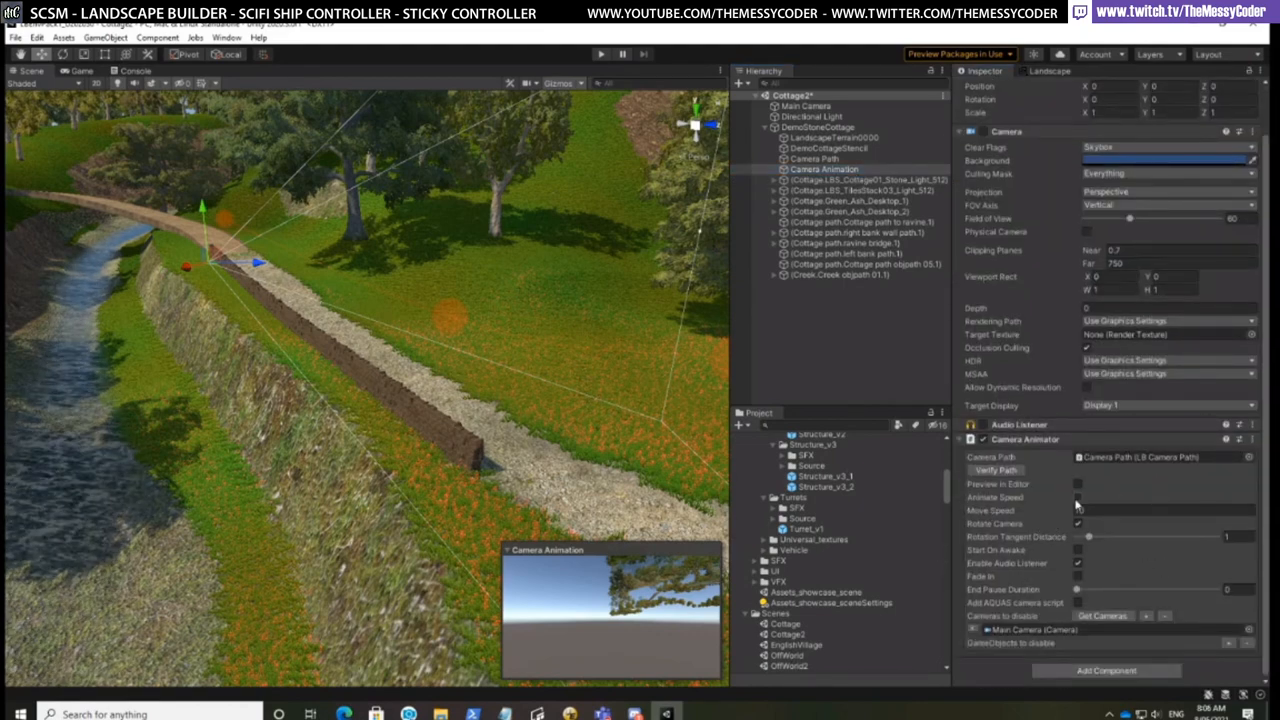
{"action": "left_click", "coordinate": [1078, 497]}
{"action": "left_click", "coordinate": [1100, 512]}
{"action": "type", "text": "1"}
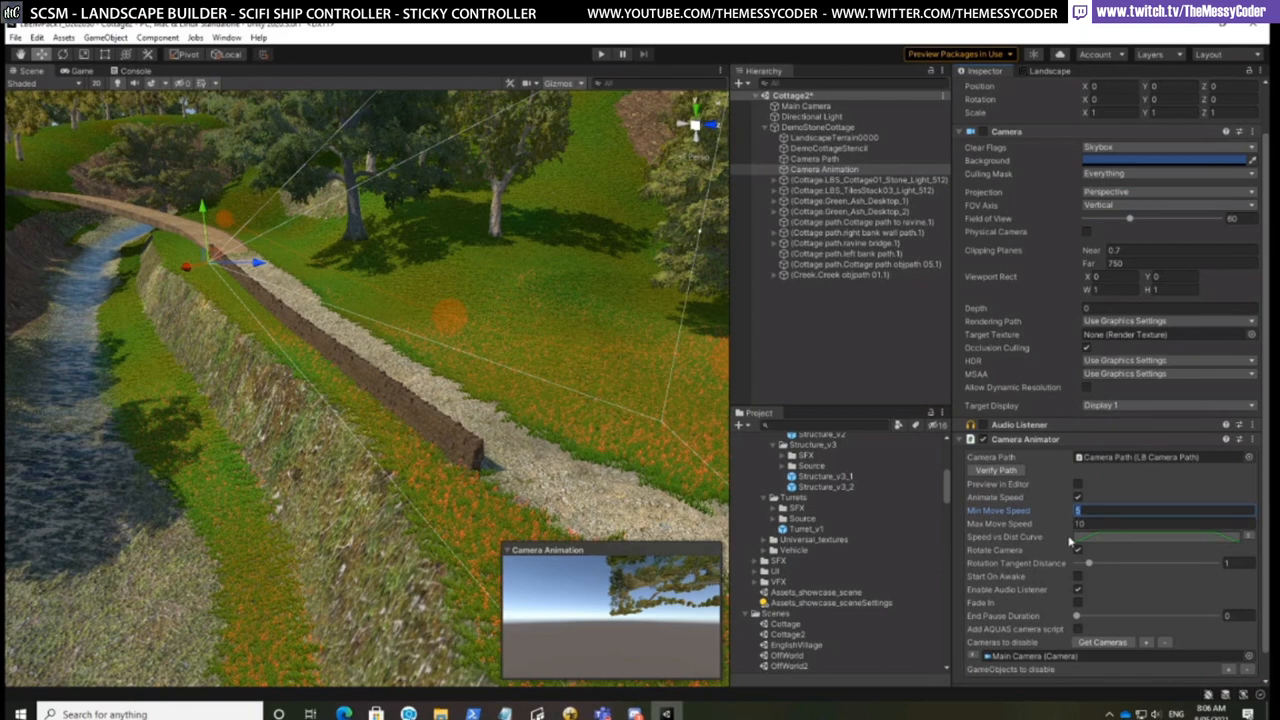
{"action": "left_click", "coordinate": [1111, 522]}
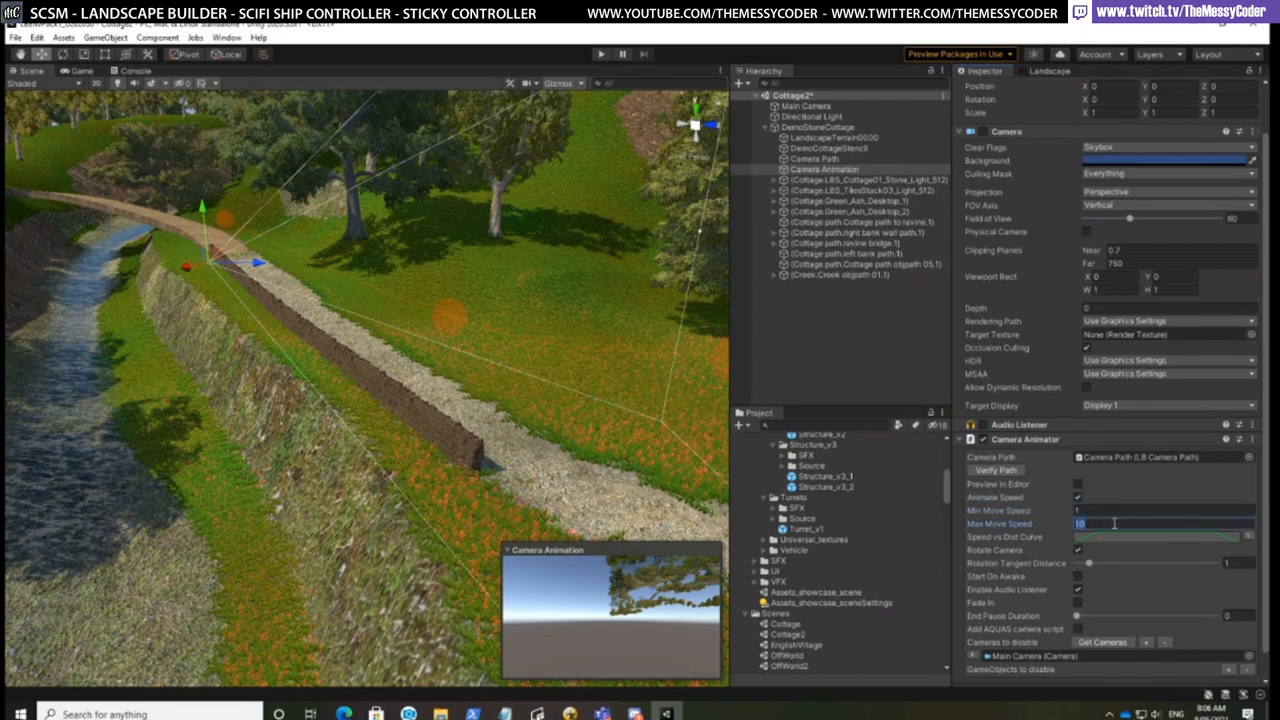
{"action": "type", "text": "3"}
{"action": "key", "text": "Return"}
Set the Camera Animator's end pause duration to 300 and enable Fade In
{"action": "left_click_drag", "start_coordinate": [1077, 616], "coordinate": [1217, 615]}
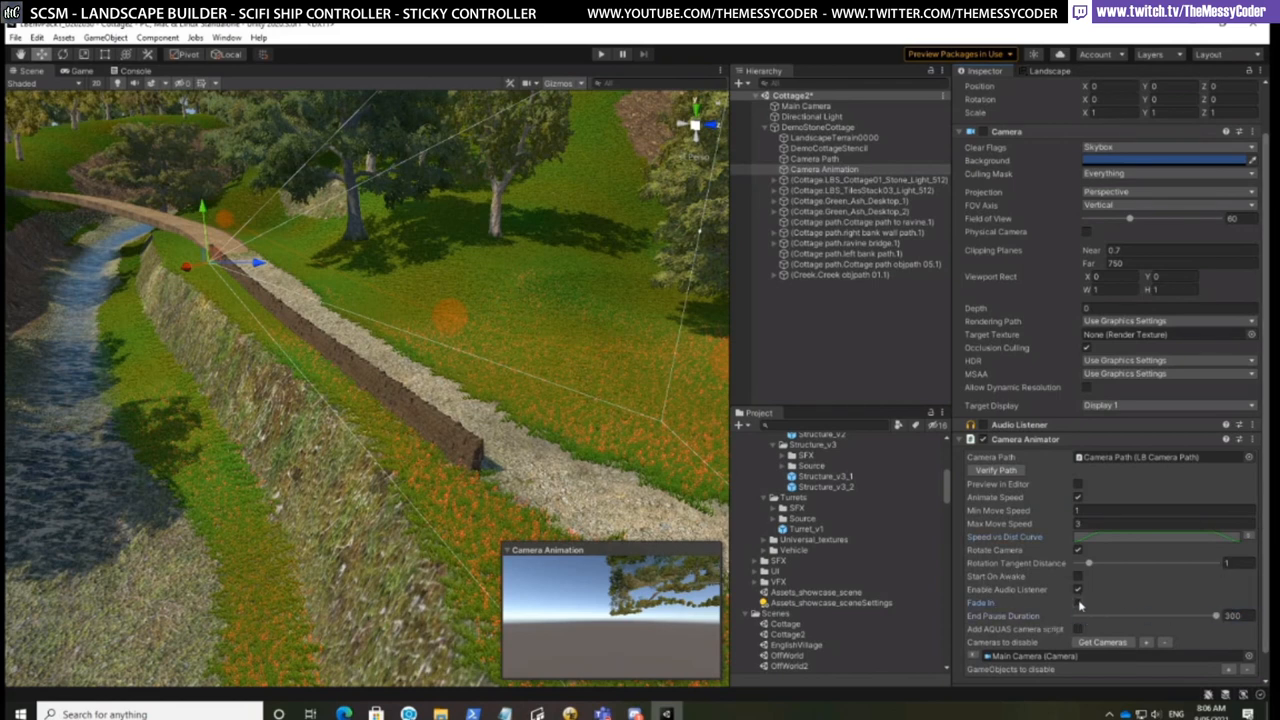
{"action": "left_click", "coordinate": [1078, 603]}
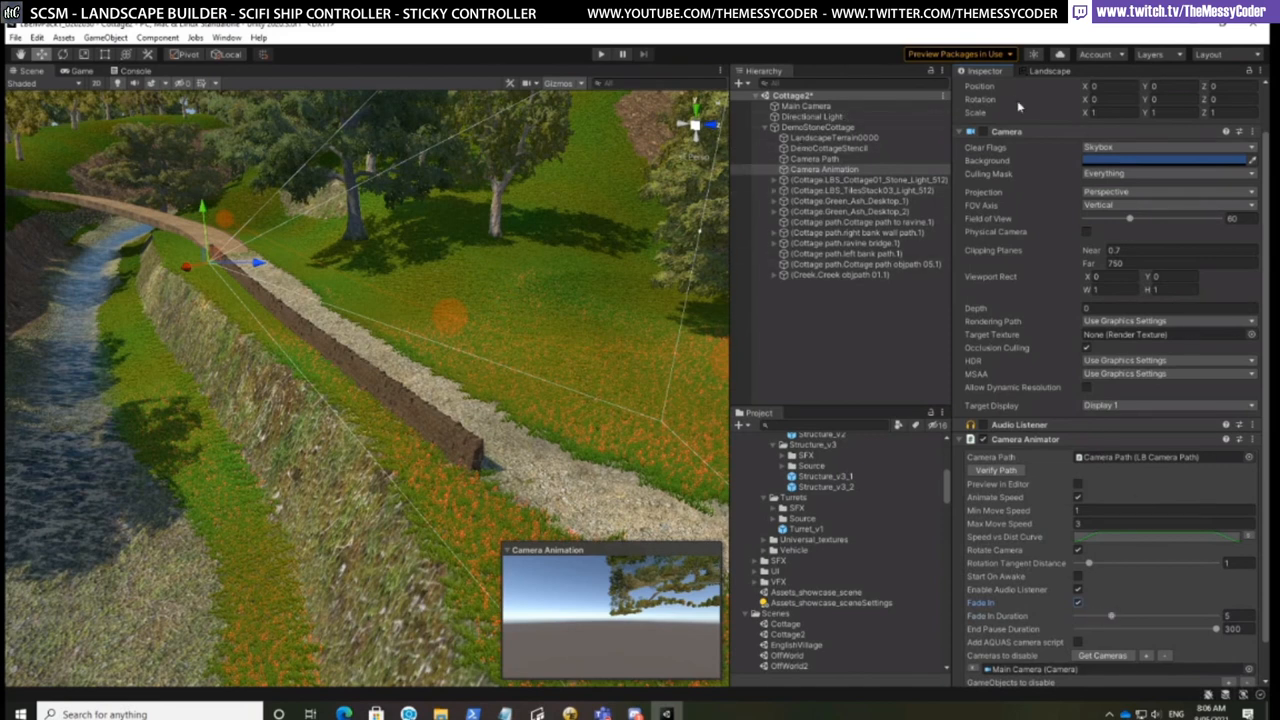
Add LB Lighting to the scene through the Landscape Builder scene settings
{"action": "left_click", "coordinate": [1036, 72]}
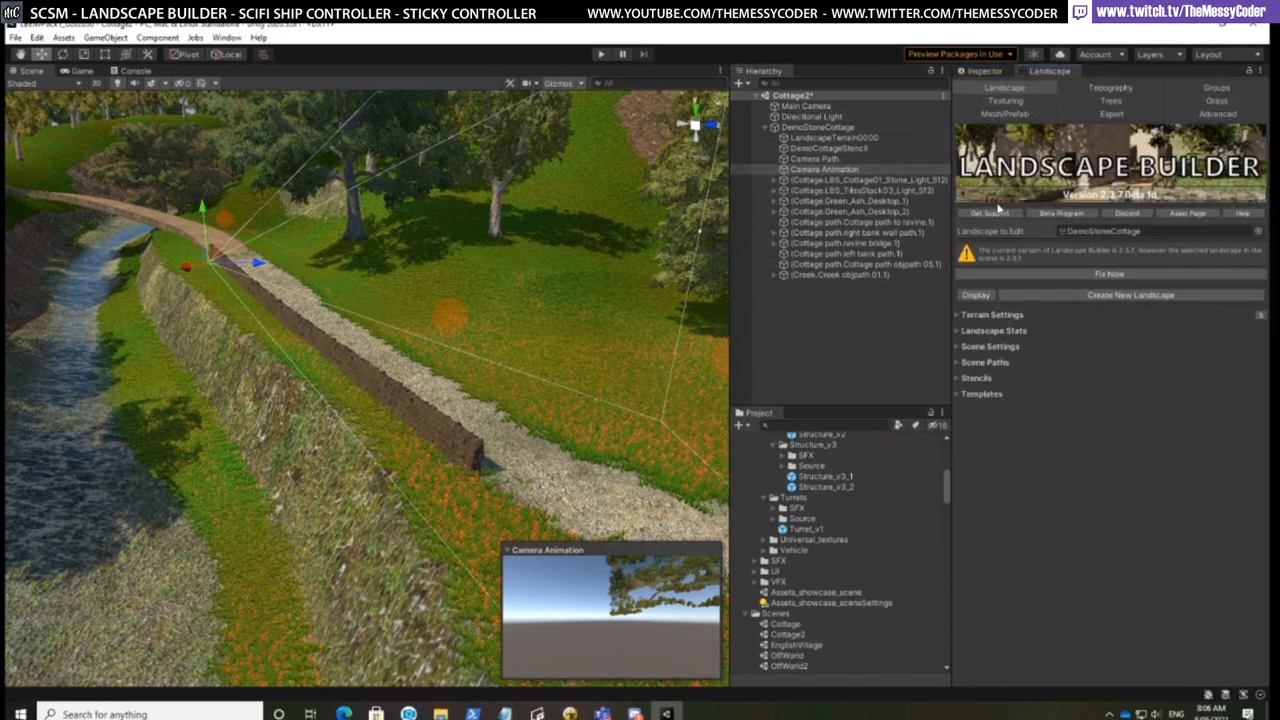
{"action": "left_click", "coordinate": [959, 347]}
{"action": "left_click", "coordinate": [1100, 500]}
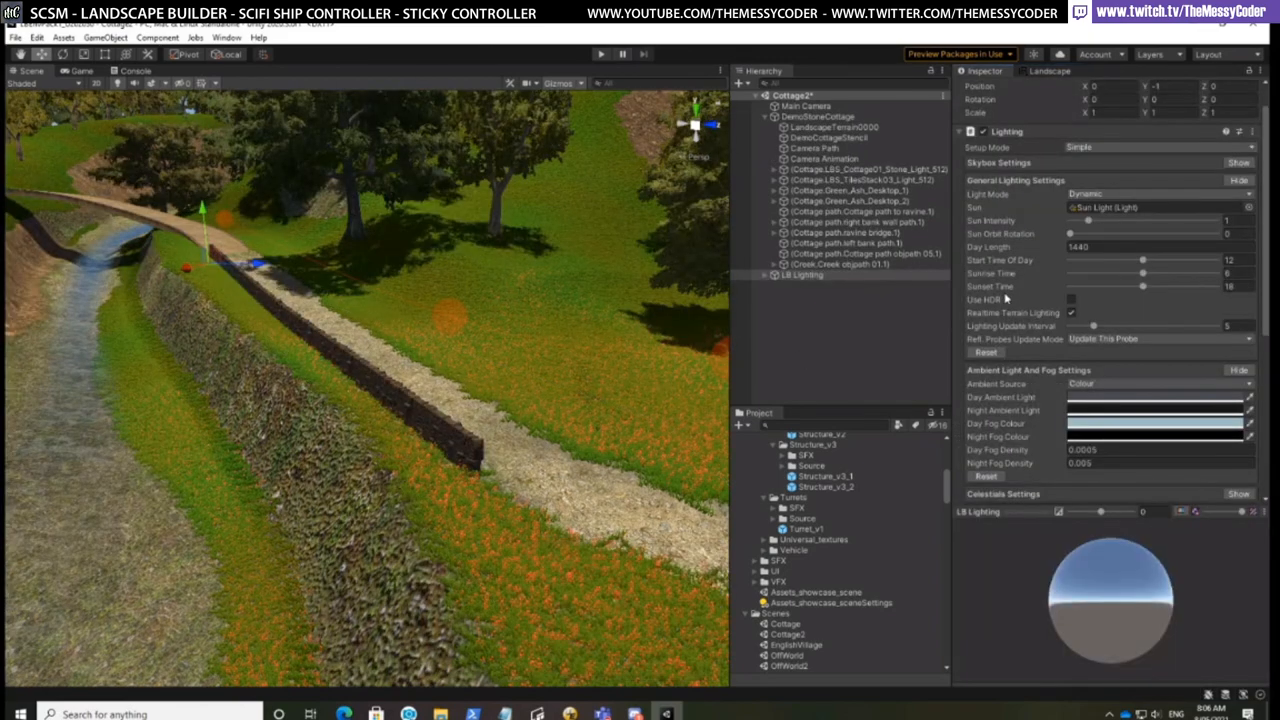
Set LB Lighting's start time of day to 16.6, and briefly run the scene in play mode before stopping it
{"action": "left_click_drag", "start_coordinate": [1147, 263], "coordinate": [1172, 263]}
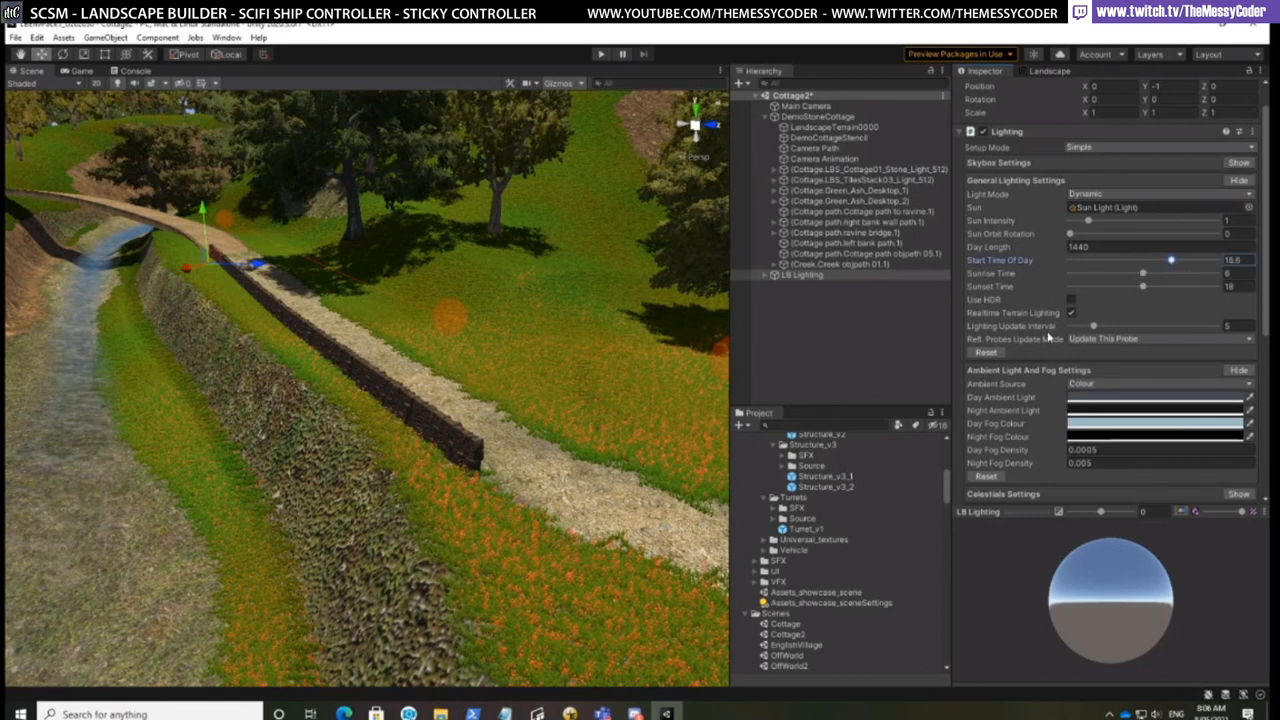
{"action": "left_click", "coordinate": [1050, 71]}
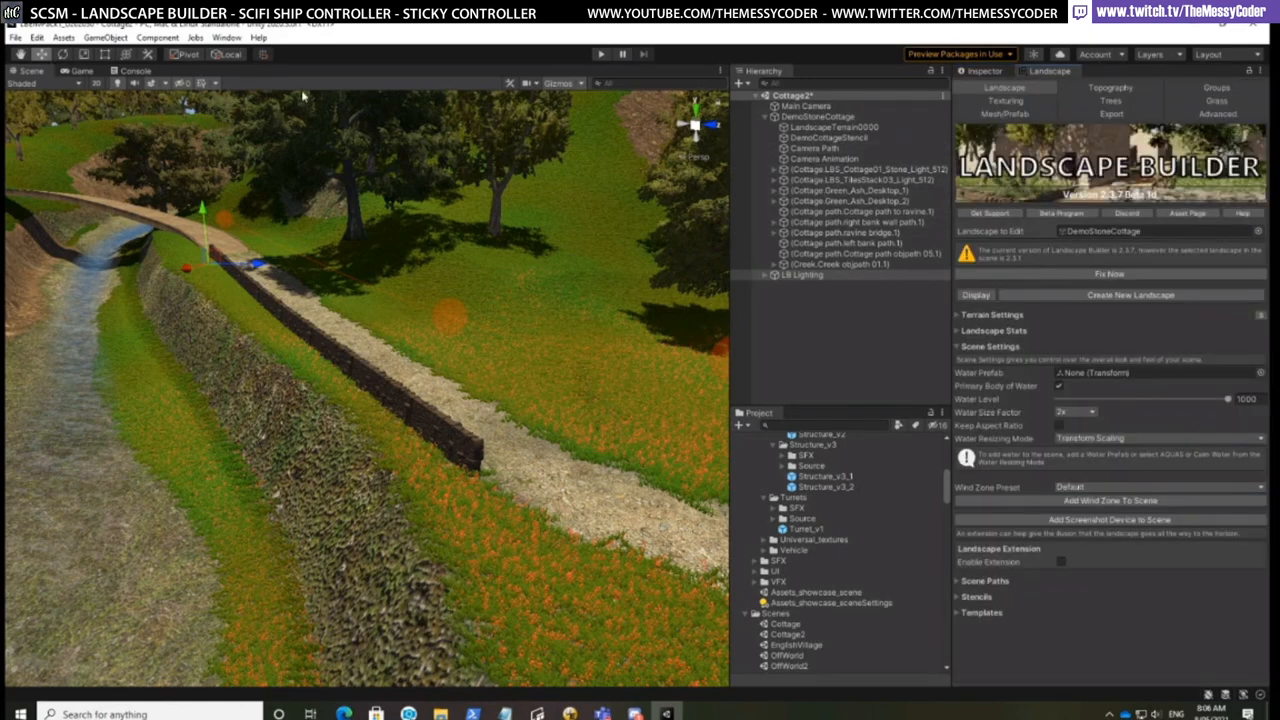
{"action": "left_click", "coordinate": [600, 54]}
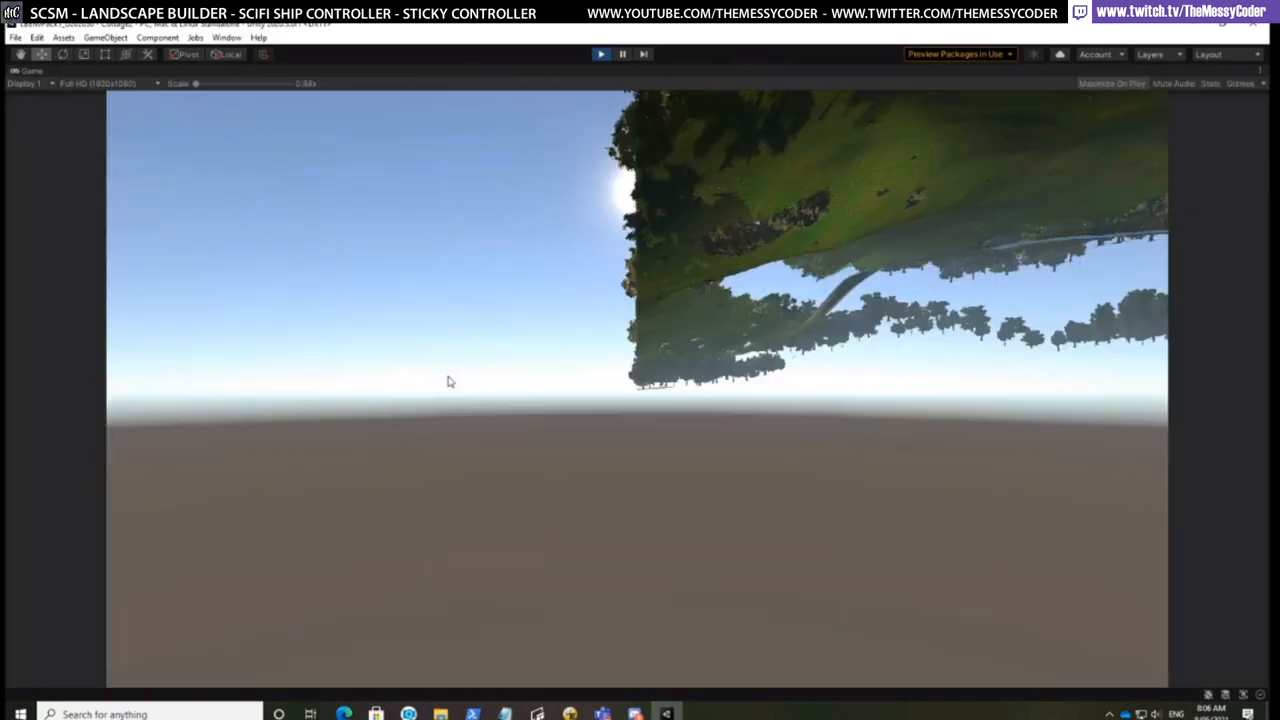
{"action": "left_click", "coordinate": [601, 55]}
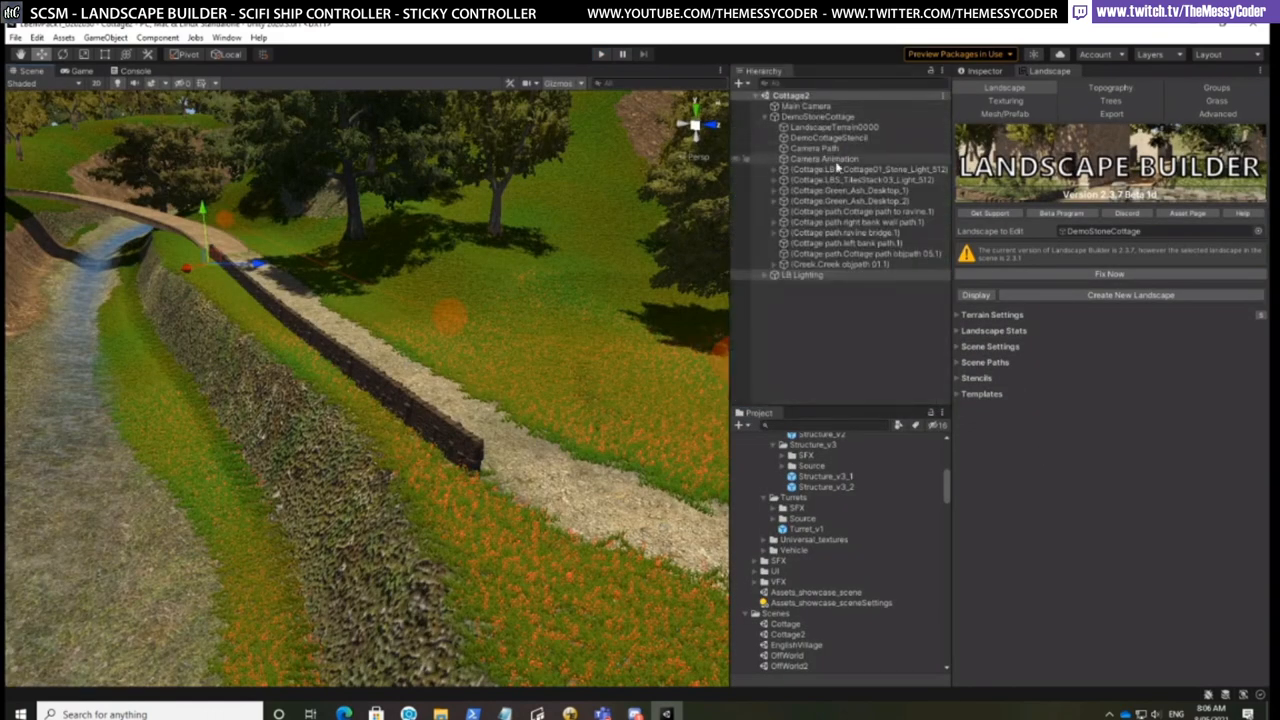
Enable Start On Awake in the Camera Animator of the Camera Animation object
{"action": "left_click", "coordinate": [822, 160]}
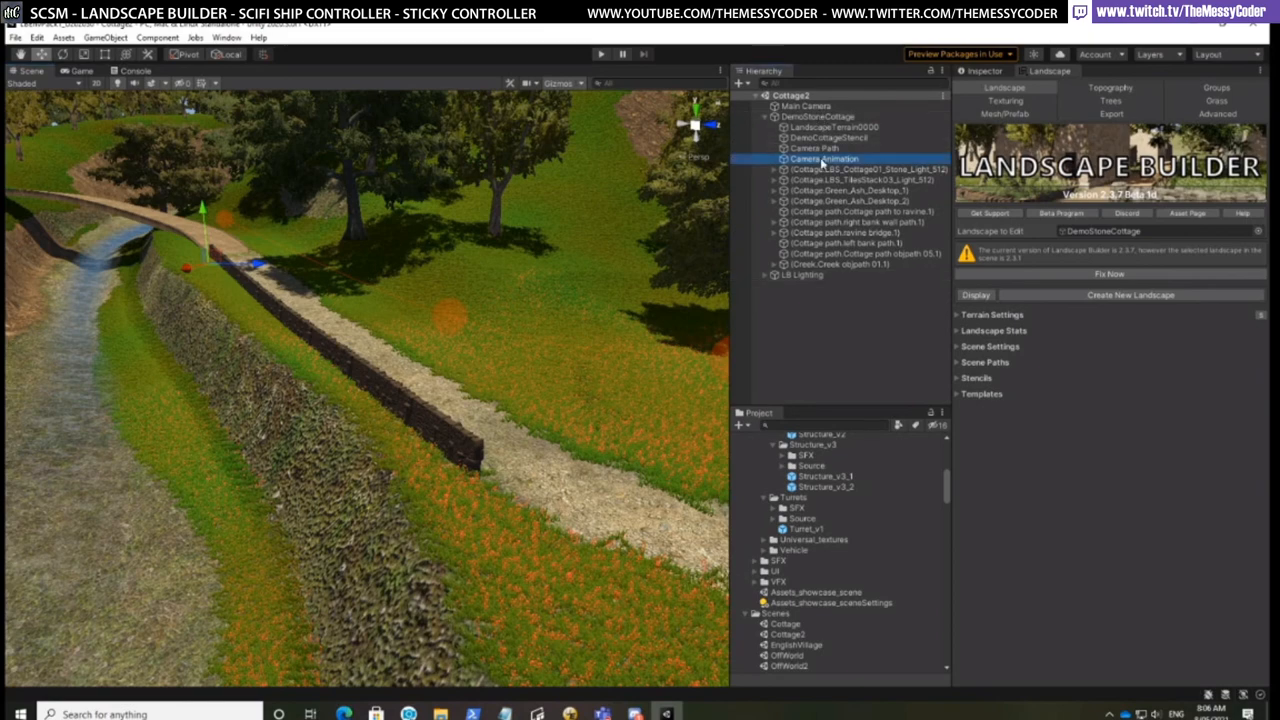
{"action": "left_click", "coordinate": [988, 73]}
{"action": "left_click", "coordinate": [988, 72]}
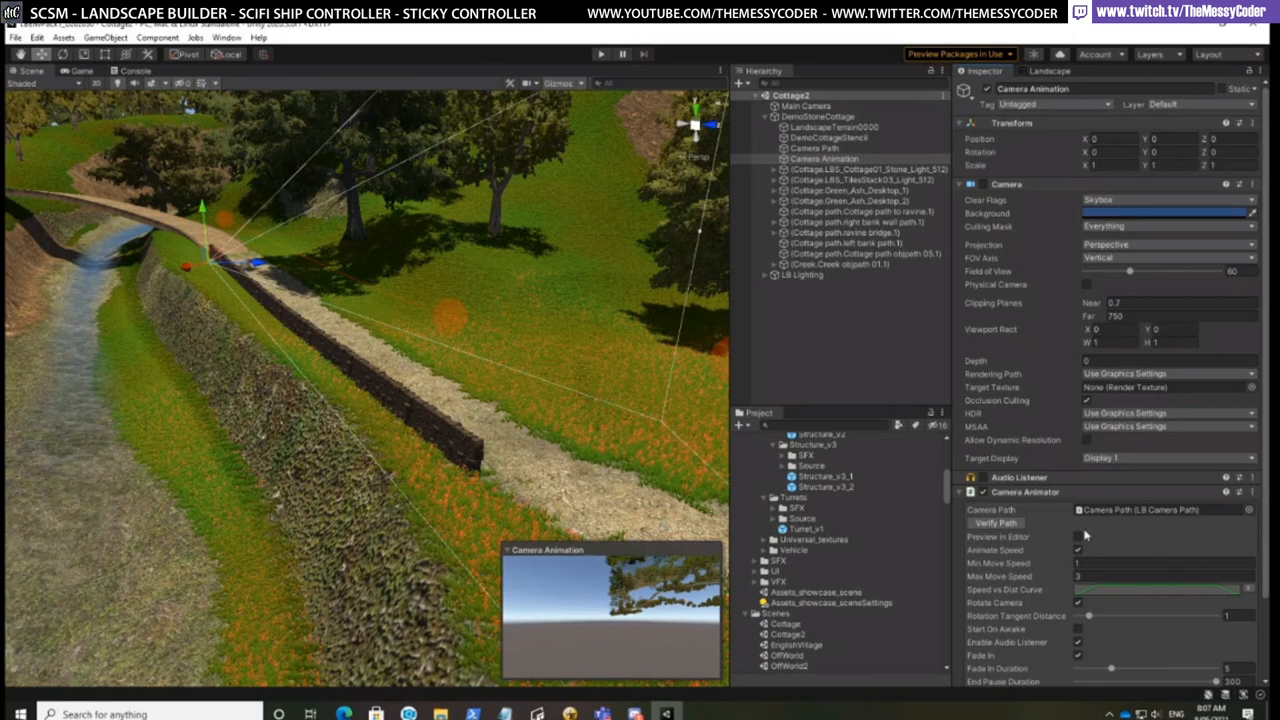
{"action": "scroll", "coordinate": [1118, 533], "scroll_direction": "down", "scroll_amount": 3}
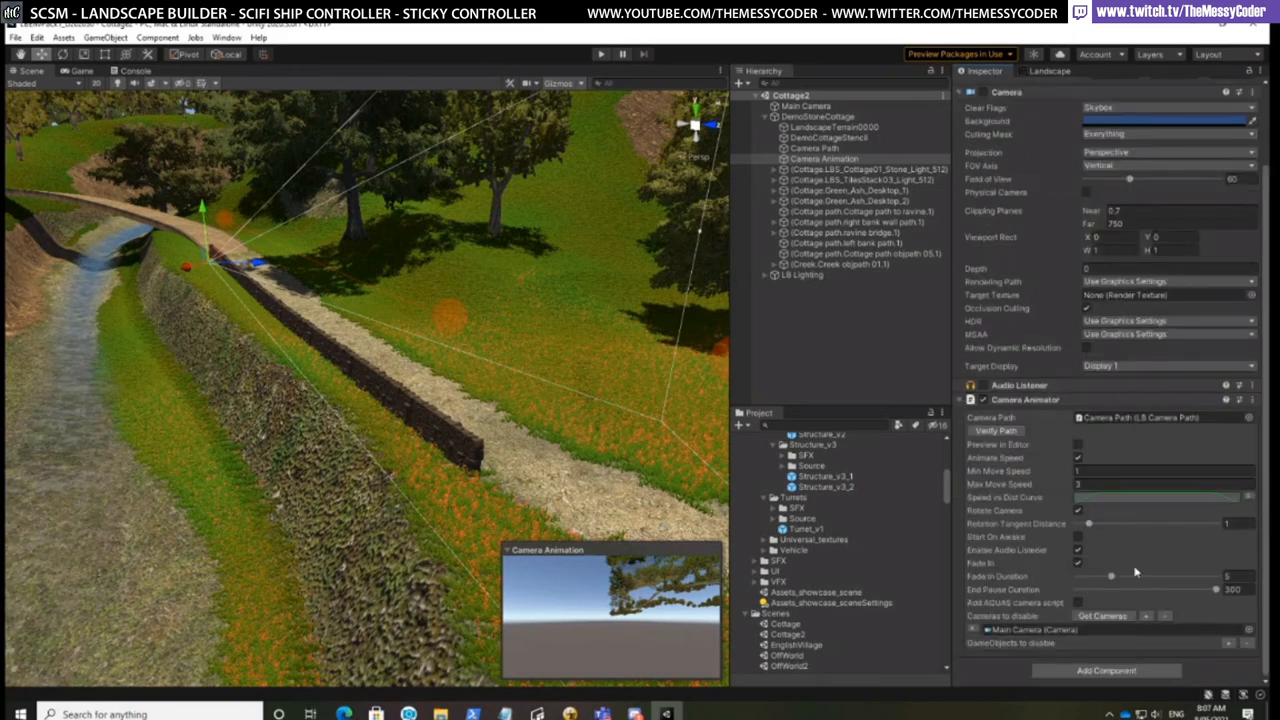
{"action": "left_click", "coordinate": [1078, 538]}
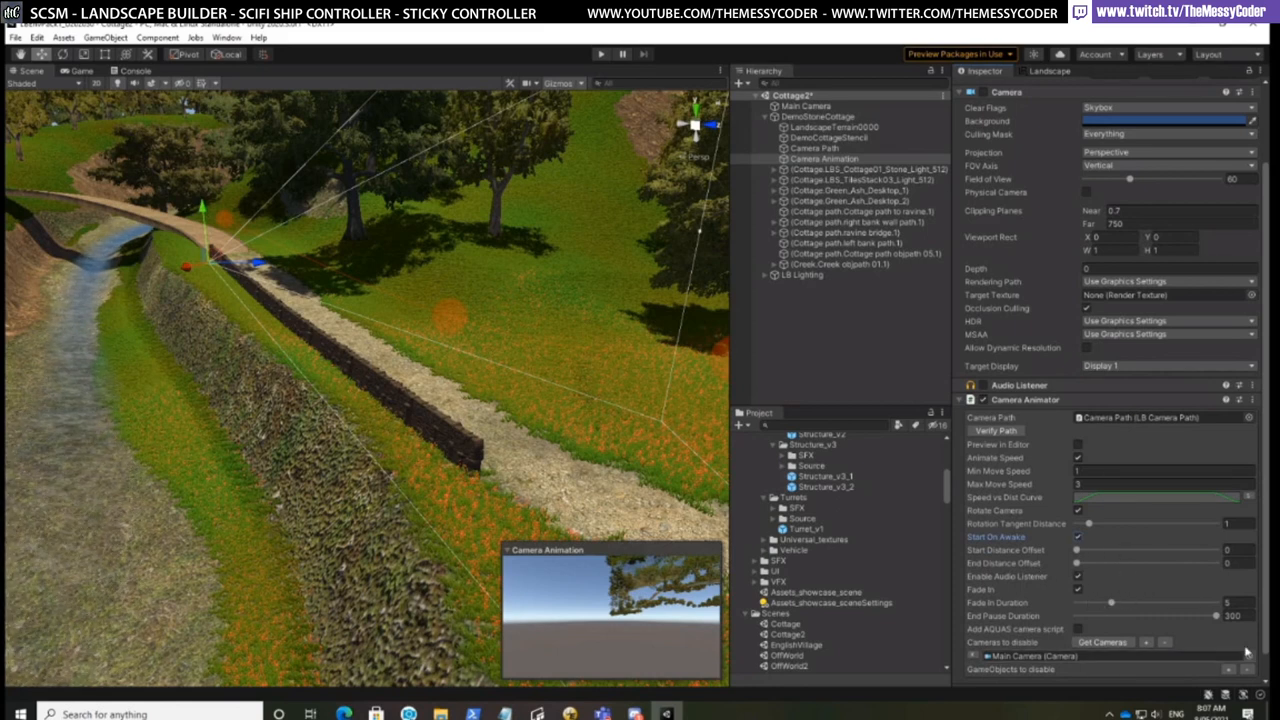
{"action": "scroll", "coordinate": [1246, 652], "scroll_direction": "down", "scroll_amount": 1}
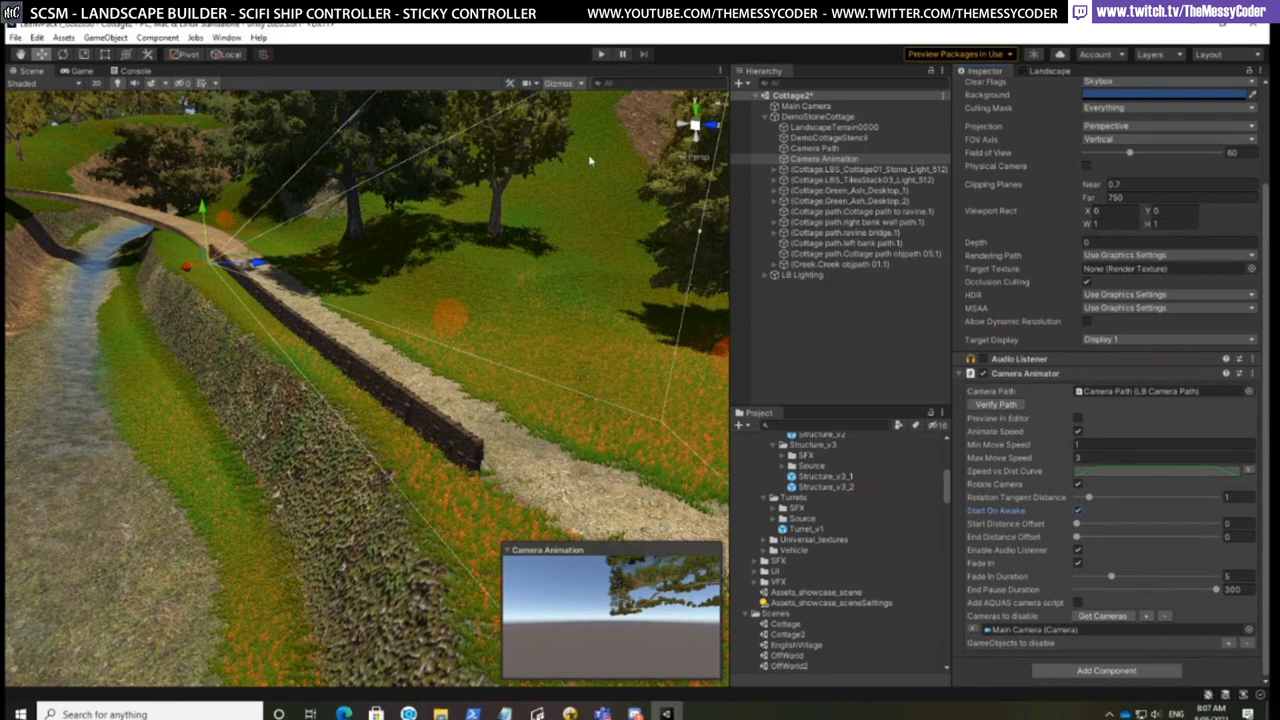
Save the Cottage2 scene and run it in play mode to watch the camera fly along the path, ending with play mode stopped
{"action": "key", "text": "ctrl+s"}
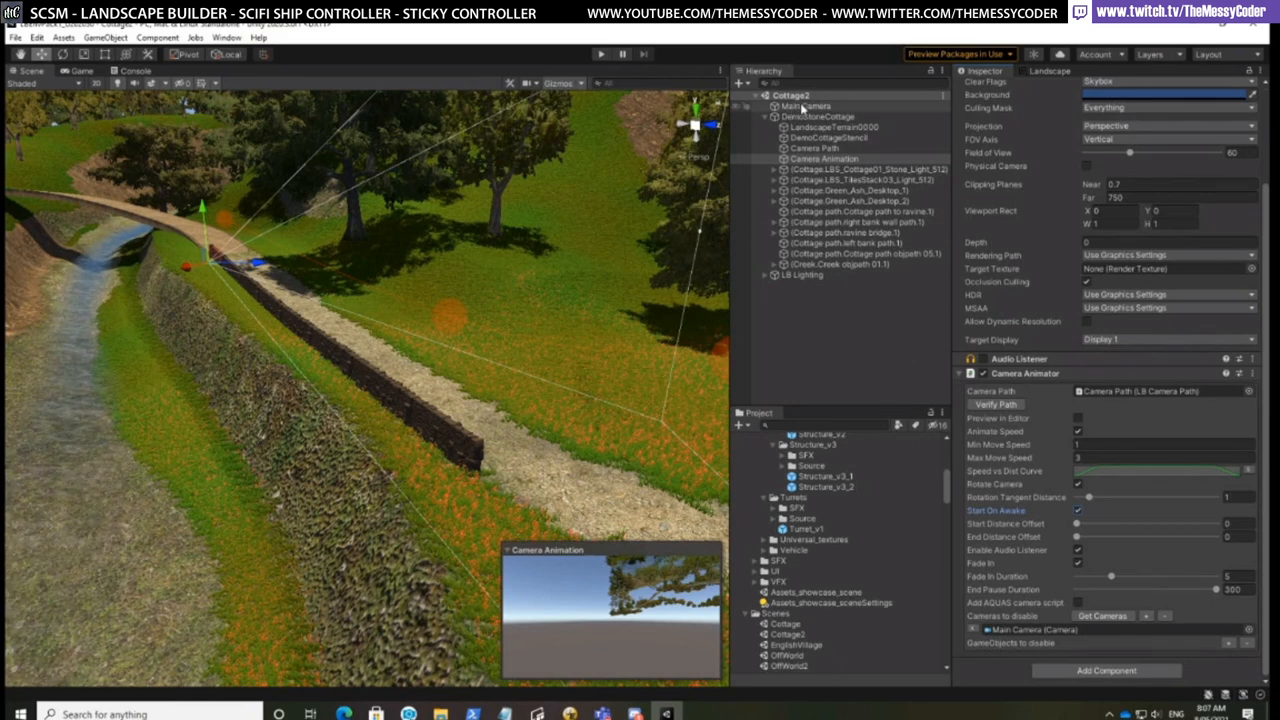
{"action": "left_click", "coordinate": [599, 56]}
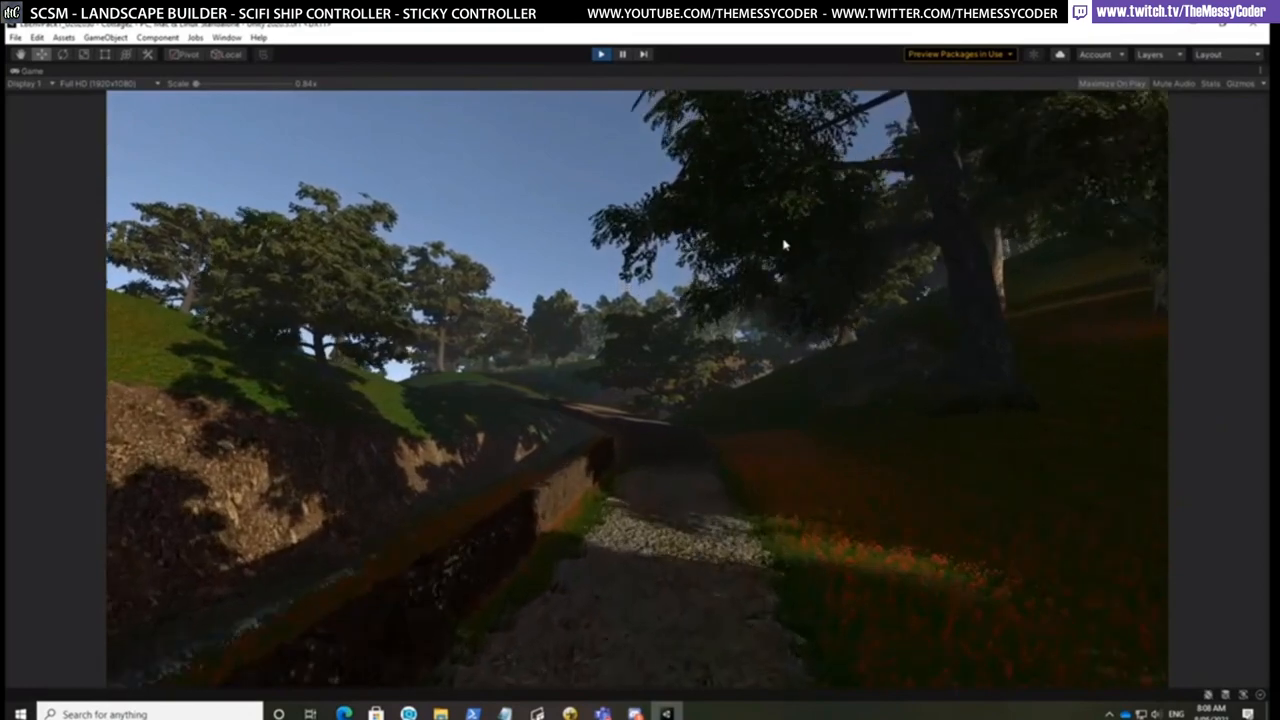
{"action": "left_click", "coordinate": [600, 54]}
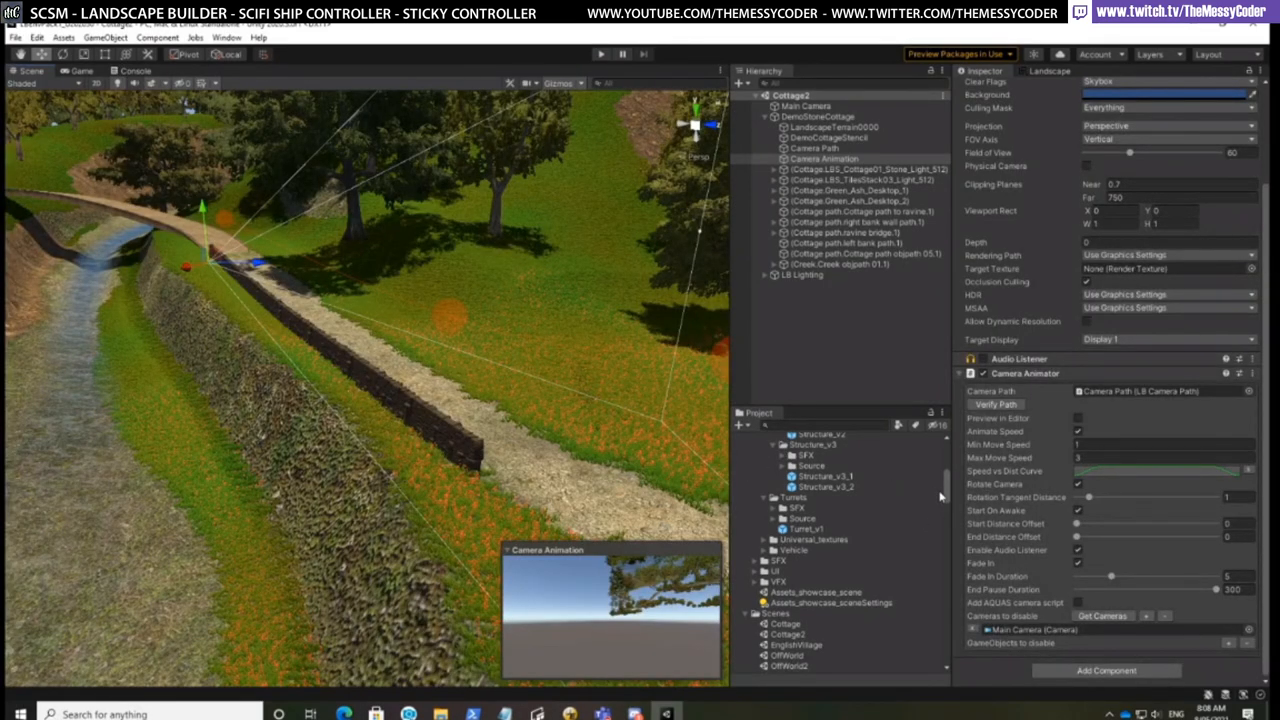
Open the EnglishVillage scene and assign English Countryside as the landscape to edit in Landscape Builder
{"action": "mouse_move", "coordinate": [947, 497]}
{"action": "left_mouse_down"}
{"action": "mouse_move", "coordinate": [956, 525]}
{"action": "mouse_move", "coordinate": [957, 508]}
{"action": "left_mouse_up"}
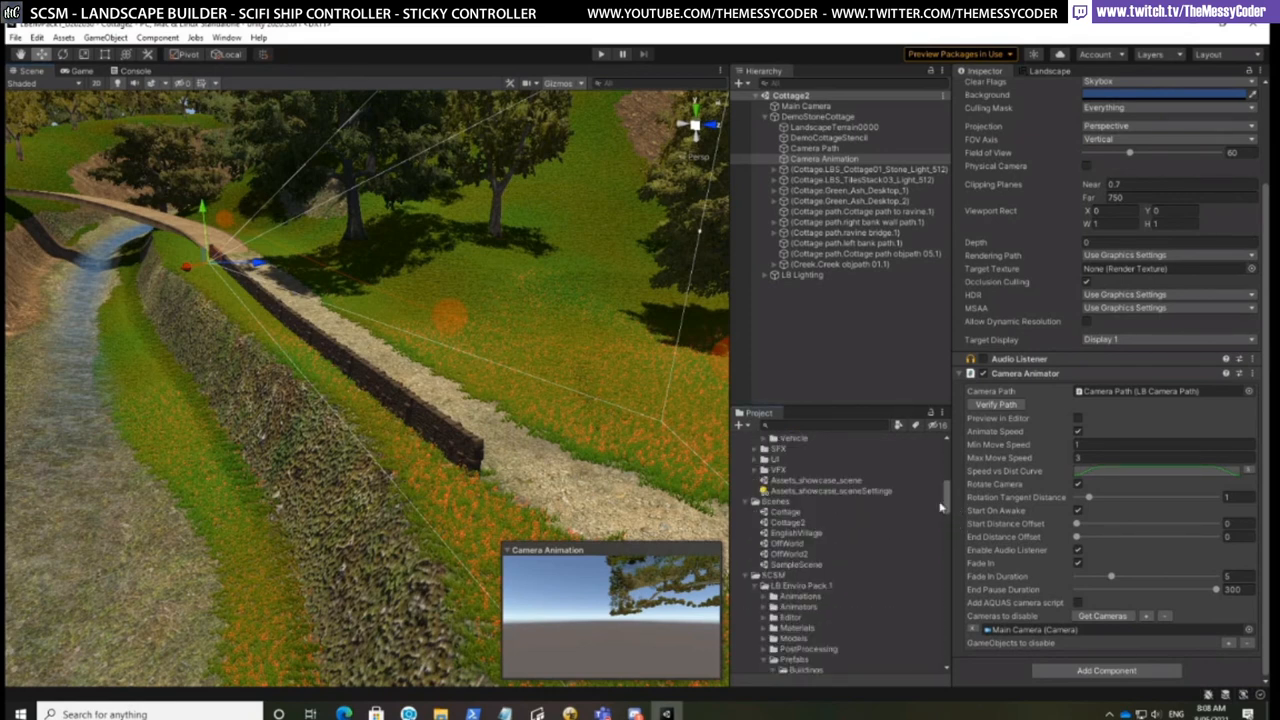
{"action": "left_click", "coordinate": [806, 534]}
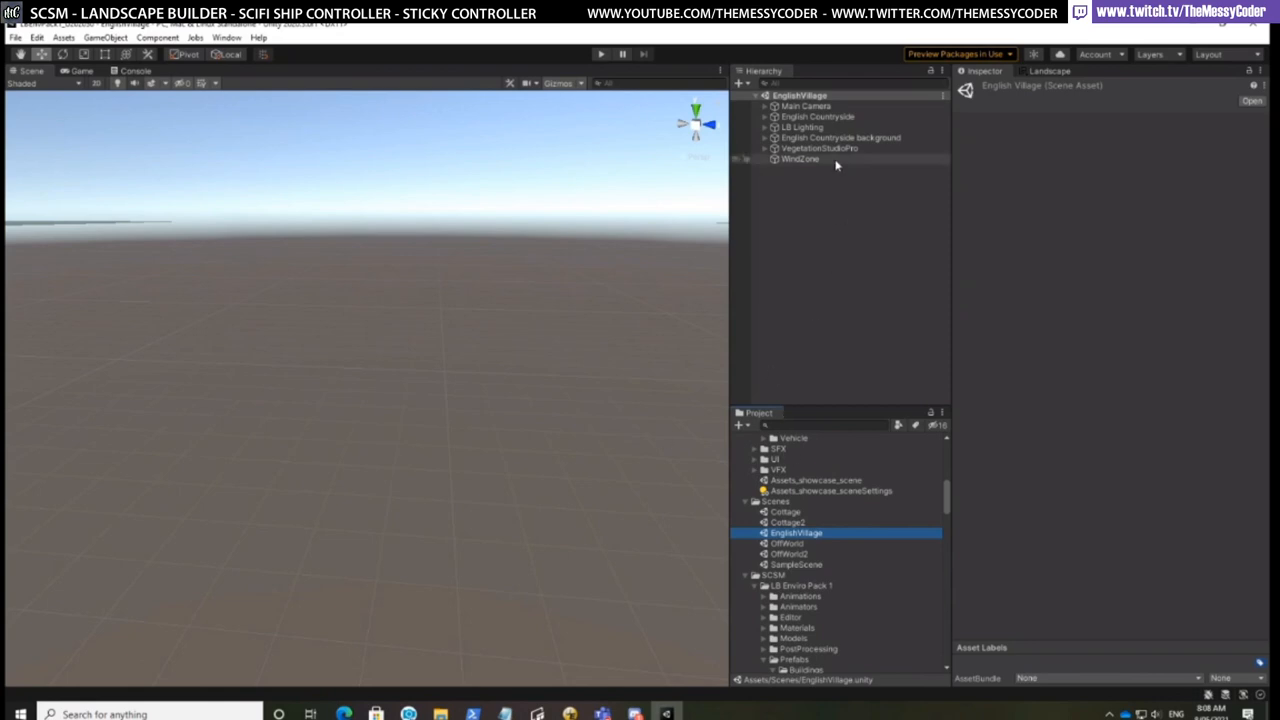
{"action": "left_click", "coordinate": [1050, 72]}
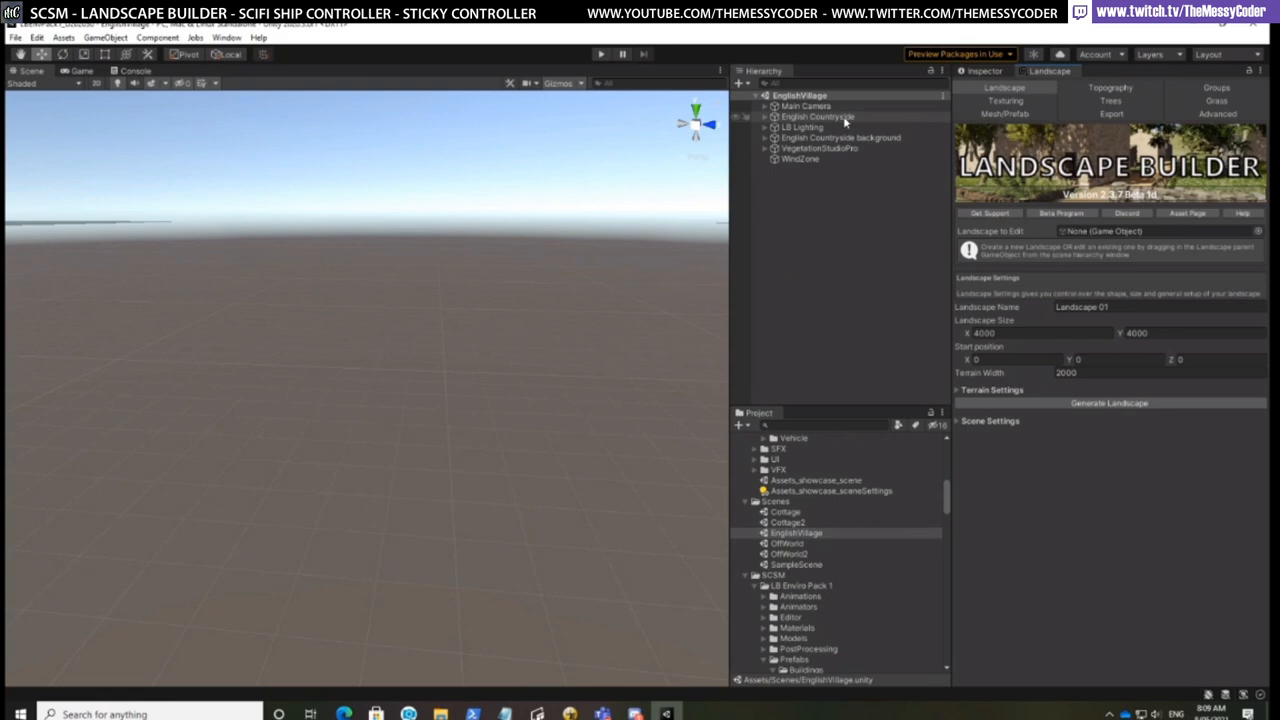
{"action": "left_click_drag", "start_coordinate": [845, 120], "coordinate": [1095, 238]}
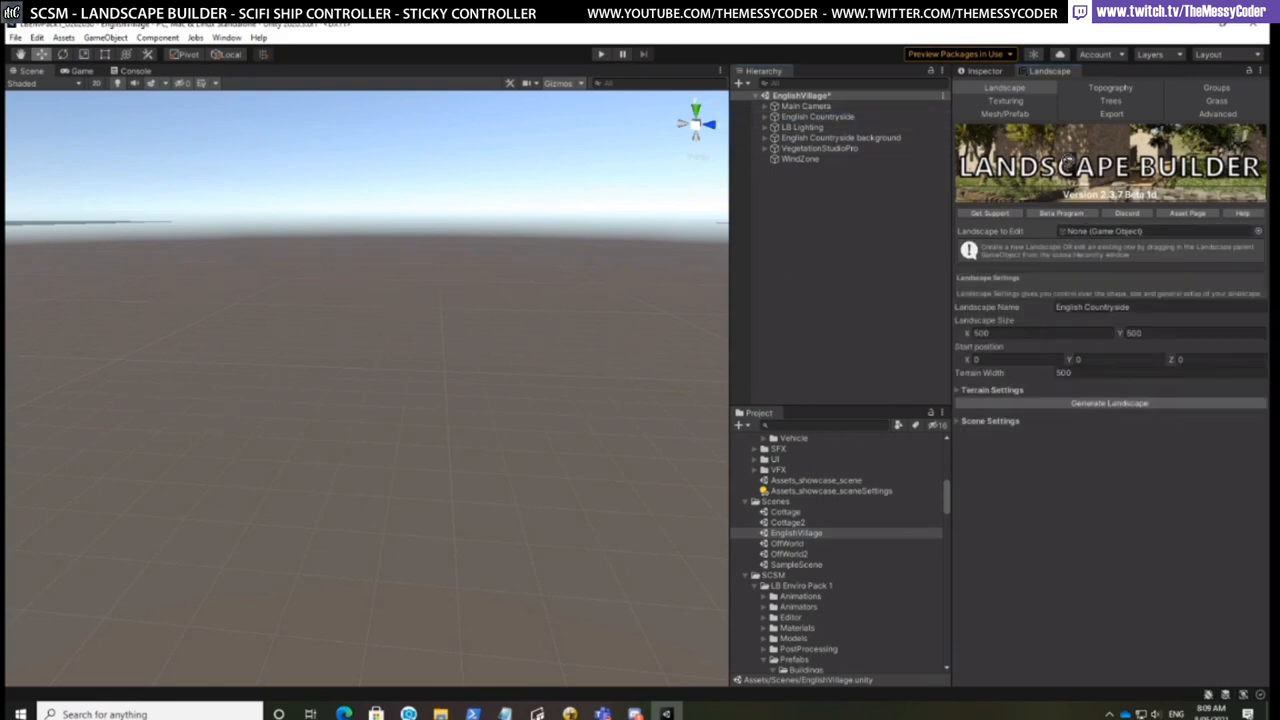
{"action": "left_click_drag", "start_coordinate": [1068, 160], "coordinate": [1104, 233]}
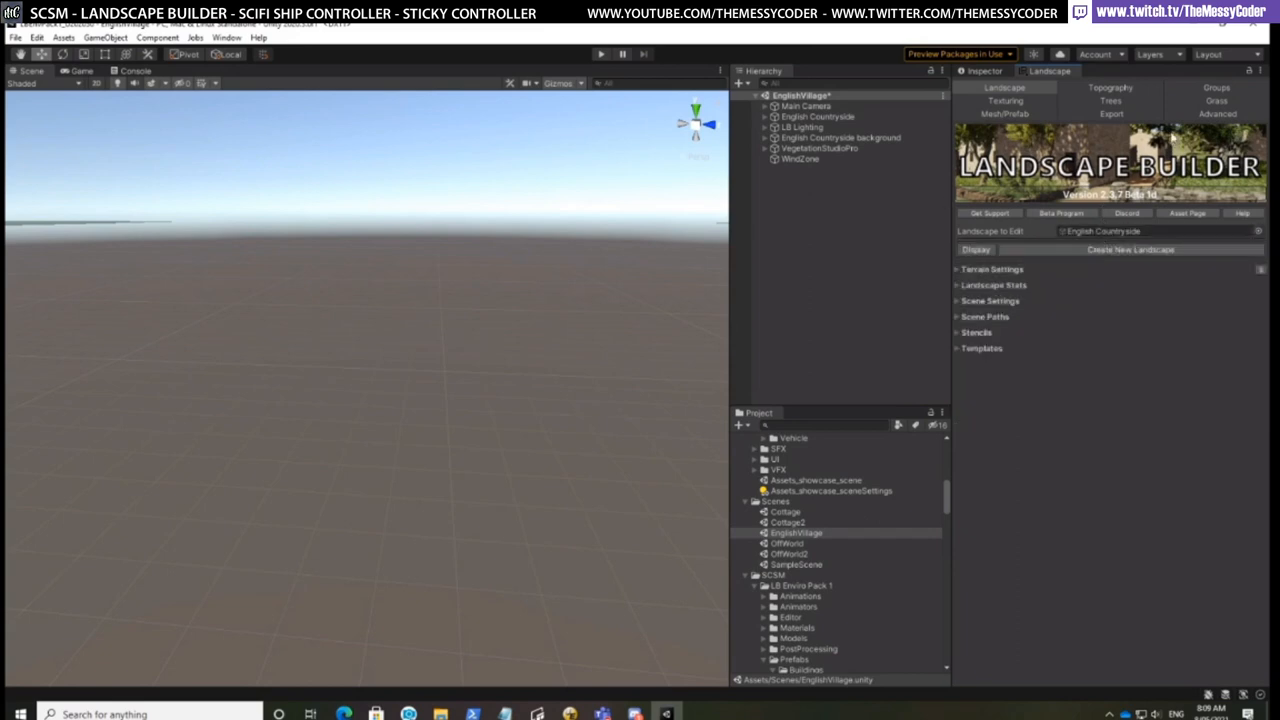
Display the English Countryside landscape in the scene view and examine the village's roads, fences and stone houses up close
{"action": "left_click", "coordinate": [1207, 88]}
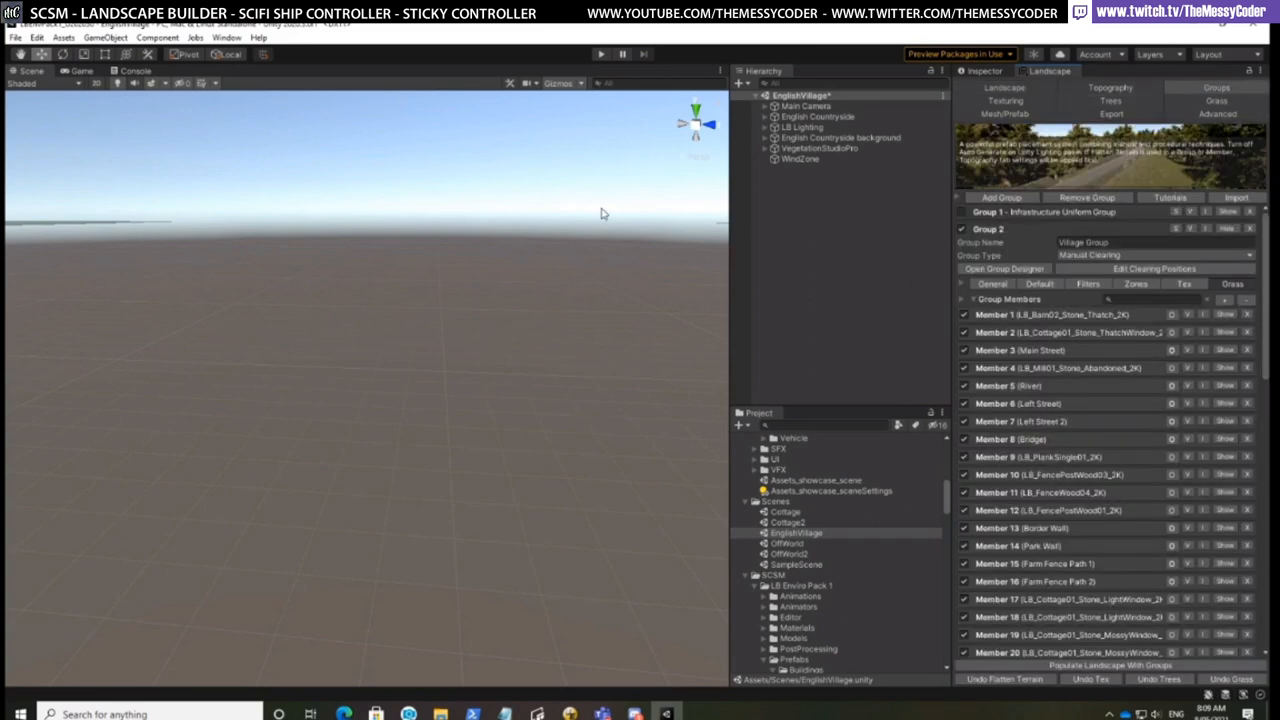
{"action": "left_click", "coordinate": [1002, 88]}
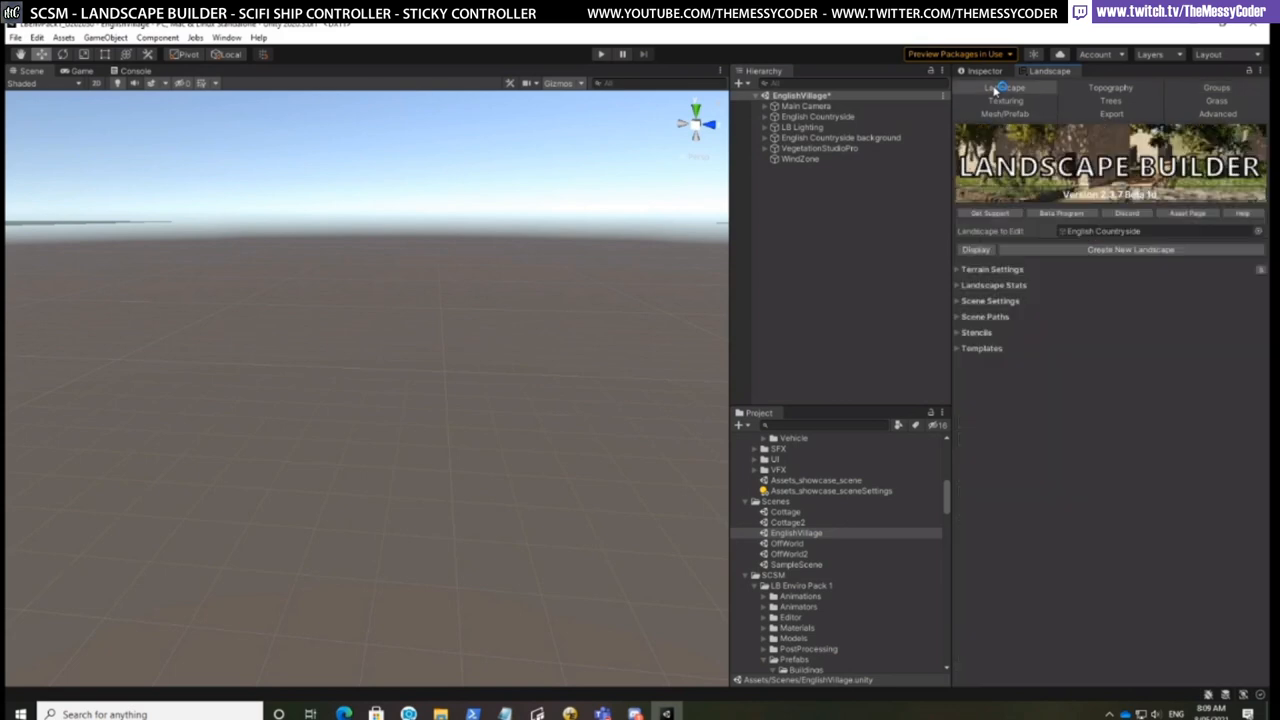
{"action": "left_click", "coordinate": [985, 250]}
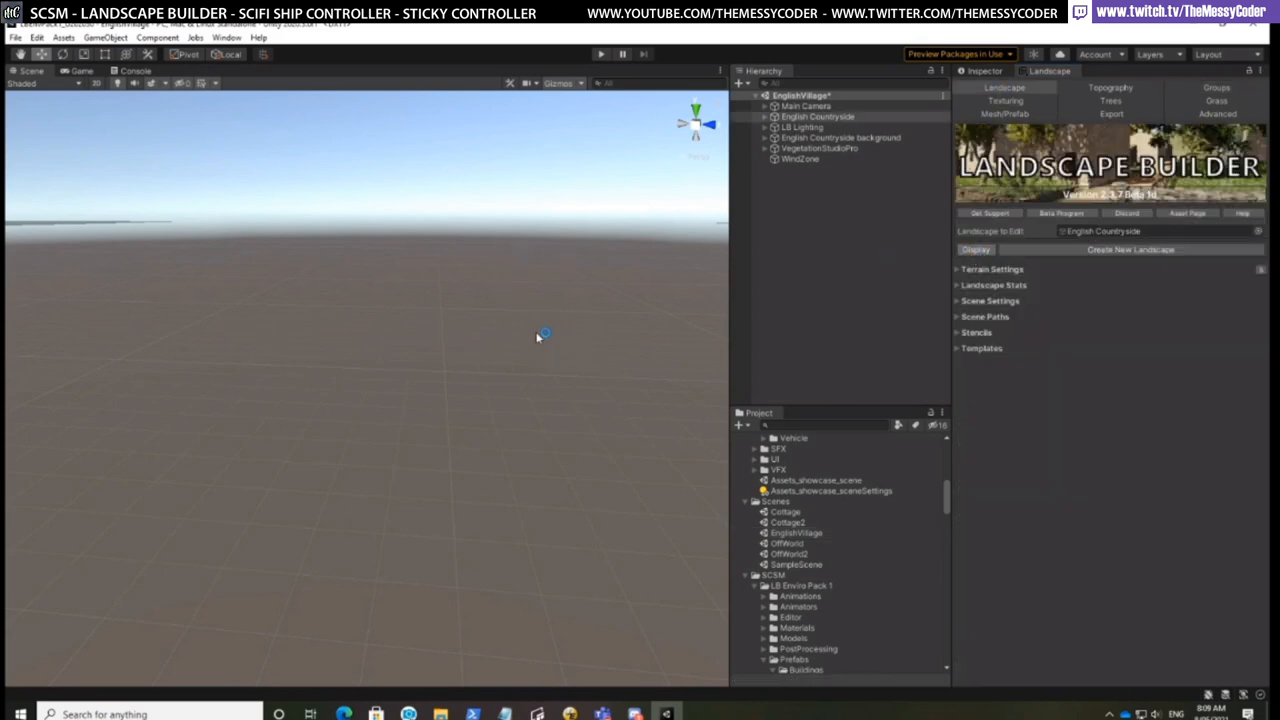
{"action": "scroll", "coordinate": [507, 367], "scroll_direction": "up", "scroll_amount": 15}
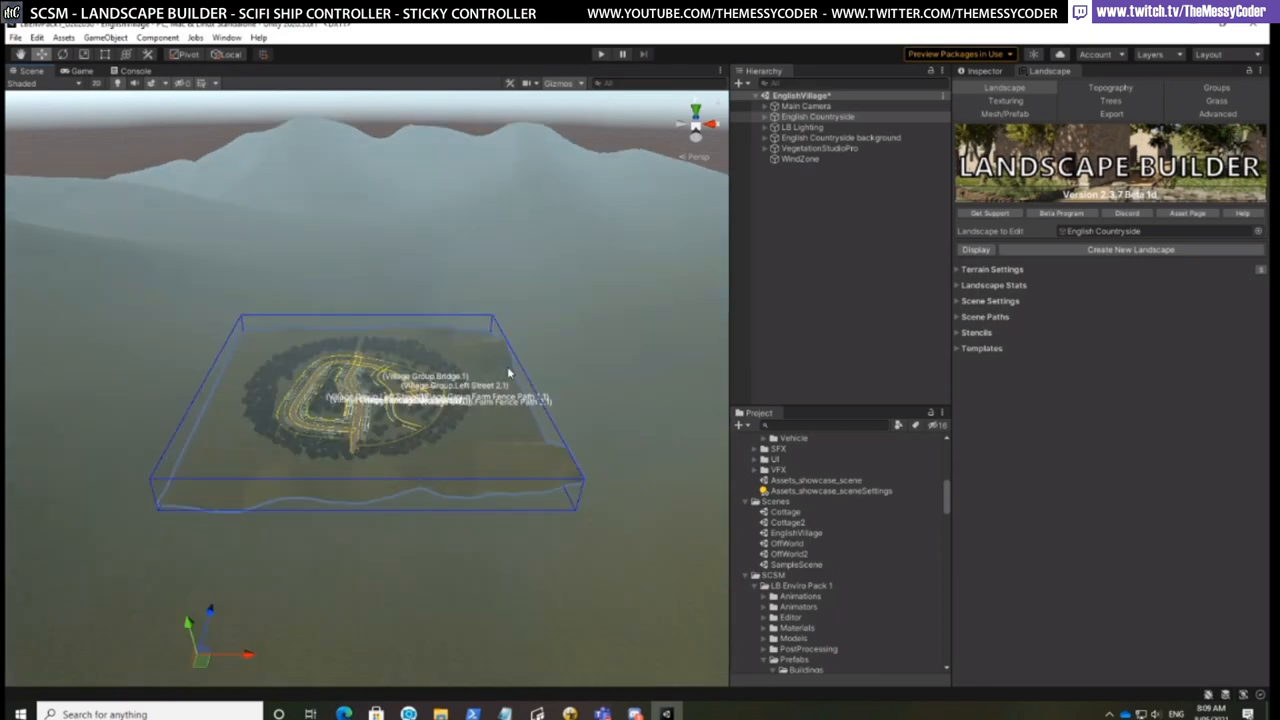
{"action": "scroll", "coordinate": [507, 367], "scroll_direction": "up", "scroll_amount": 10}
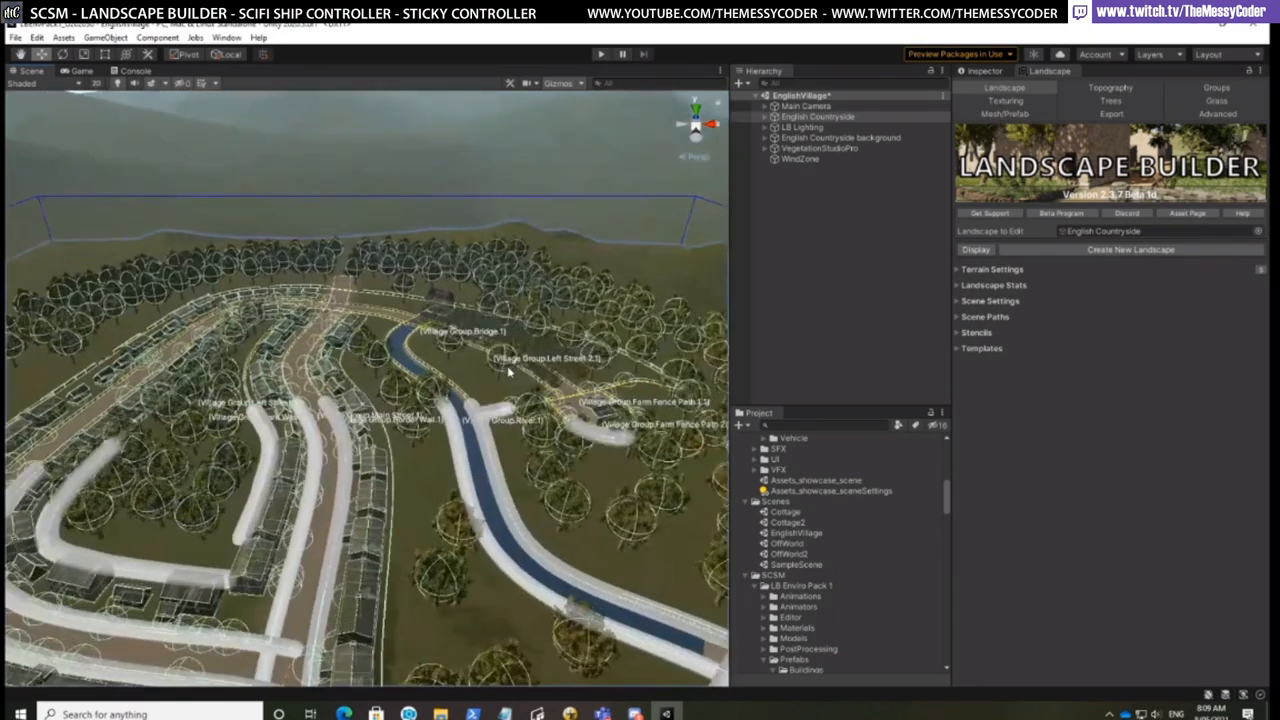
{"action": "scroll", "coordinate": [487, 391], "scroll_direction": "up", "scroll_amount": 10}
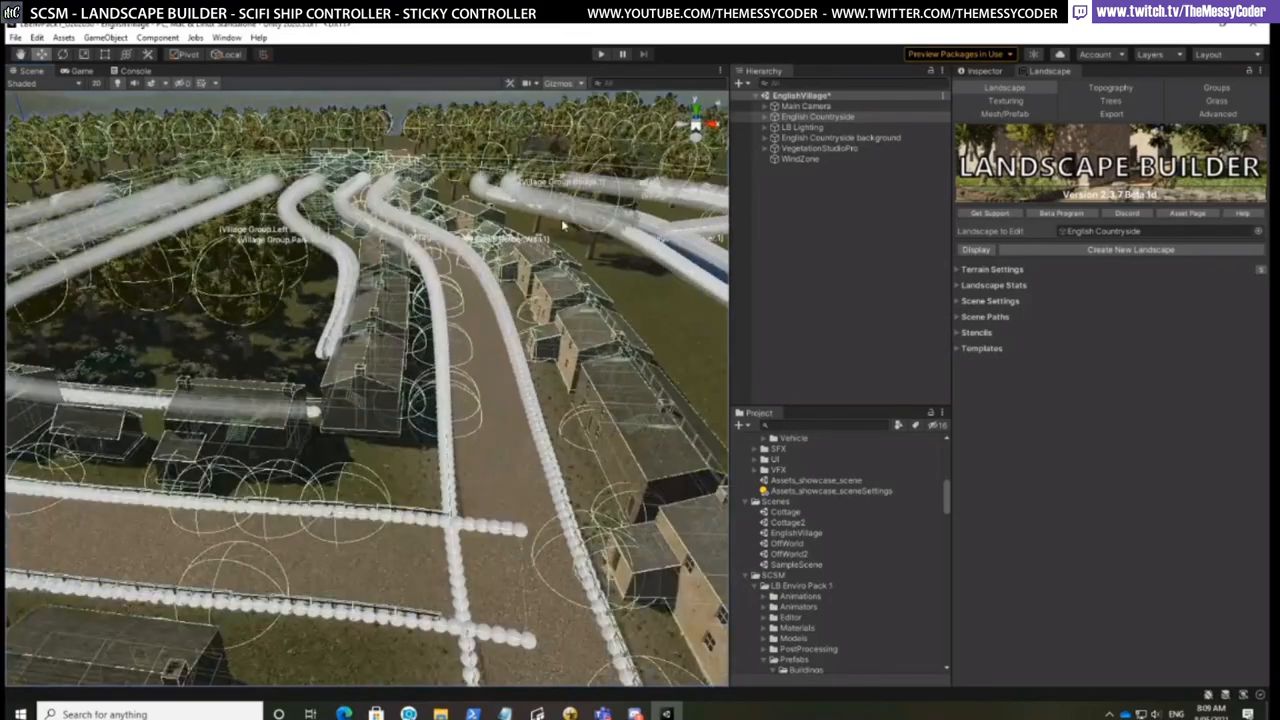
{"action": "right_click_drag", "start_coordinate": [562, 226], "coordinate": [969, 217]}
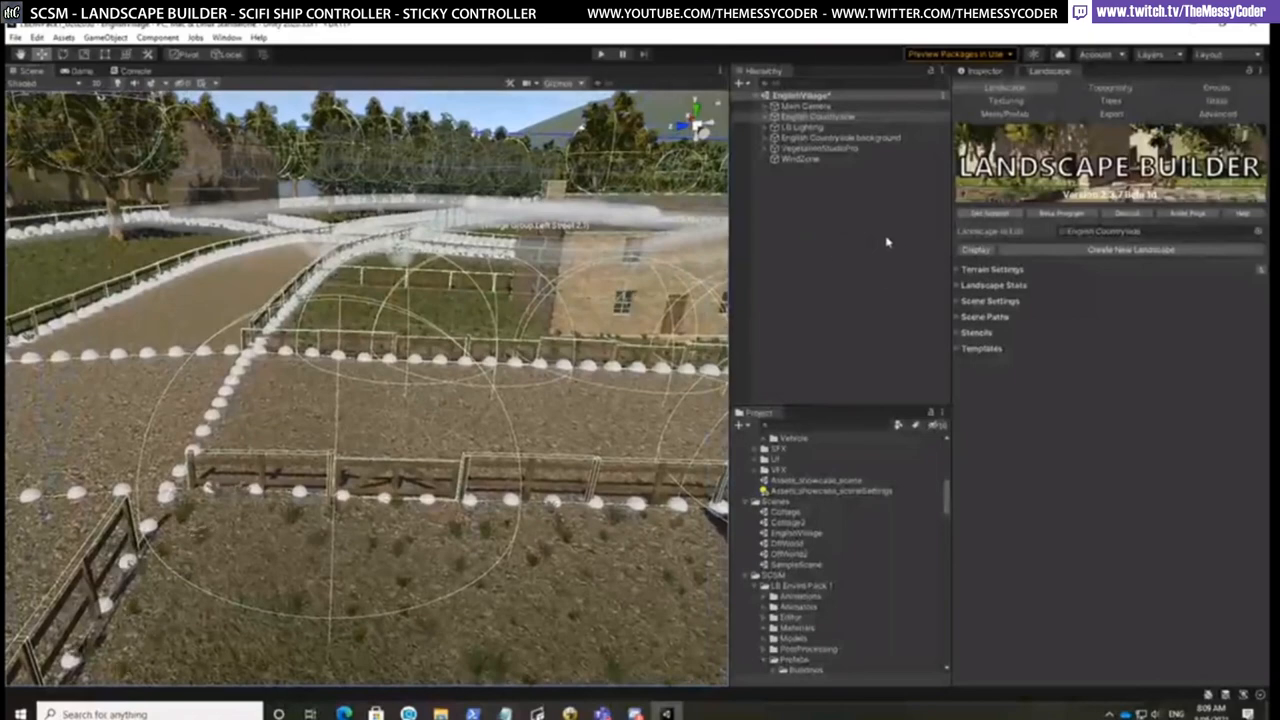
{"action": "left_click", "coordinate": [815, 193]}
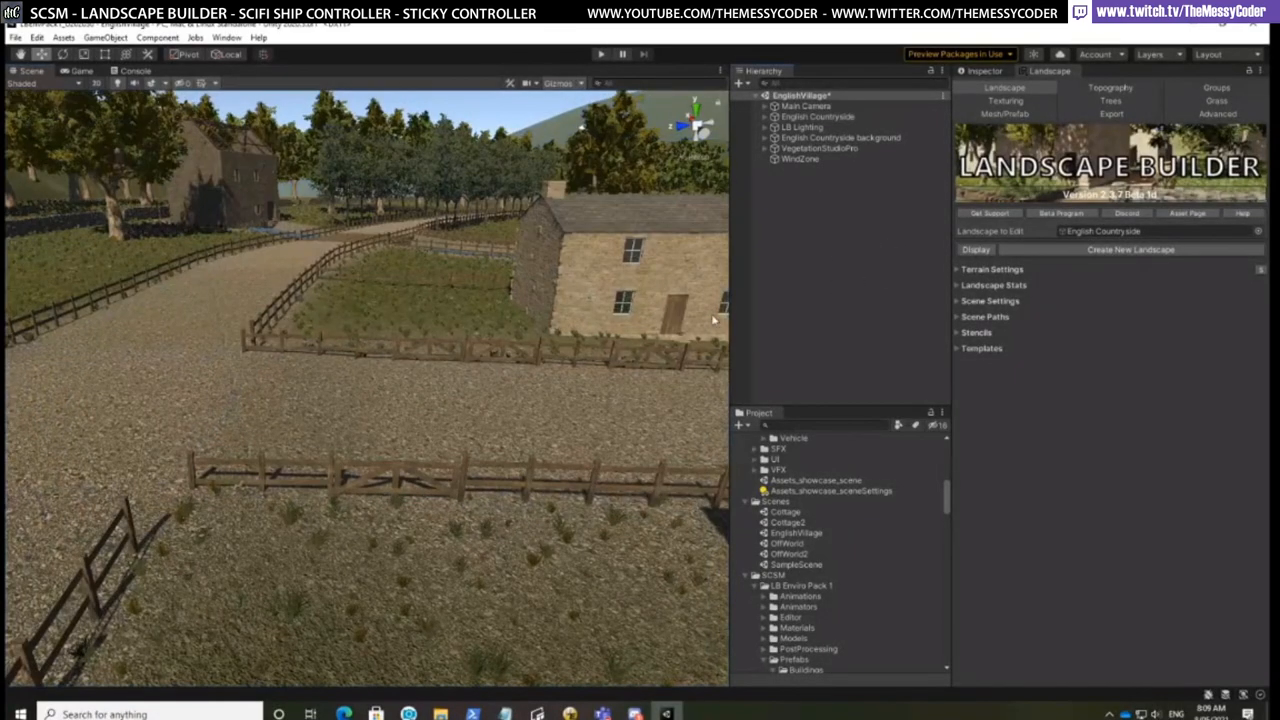
{"action": "right_click_drag", "start_coordinate": [497, 514], "coordinate": [558, 524]}
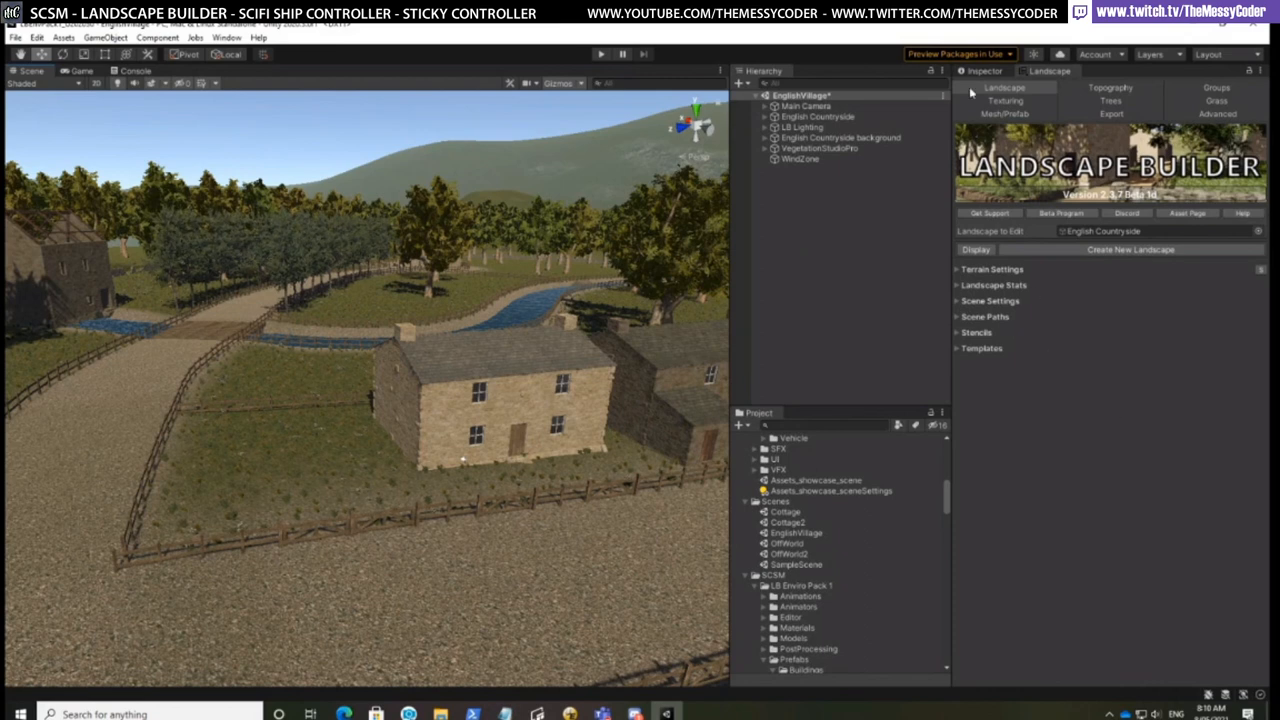
Open the Group Designer for the Village Group and bring the row of houses beside the river into view
{"action": "left_click", "coordinate": [1219, 88]}
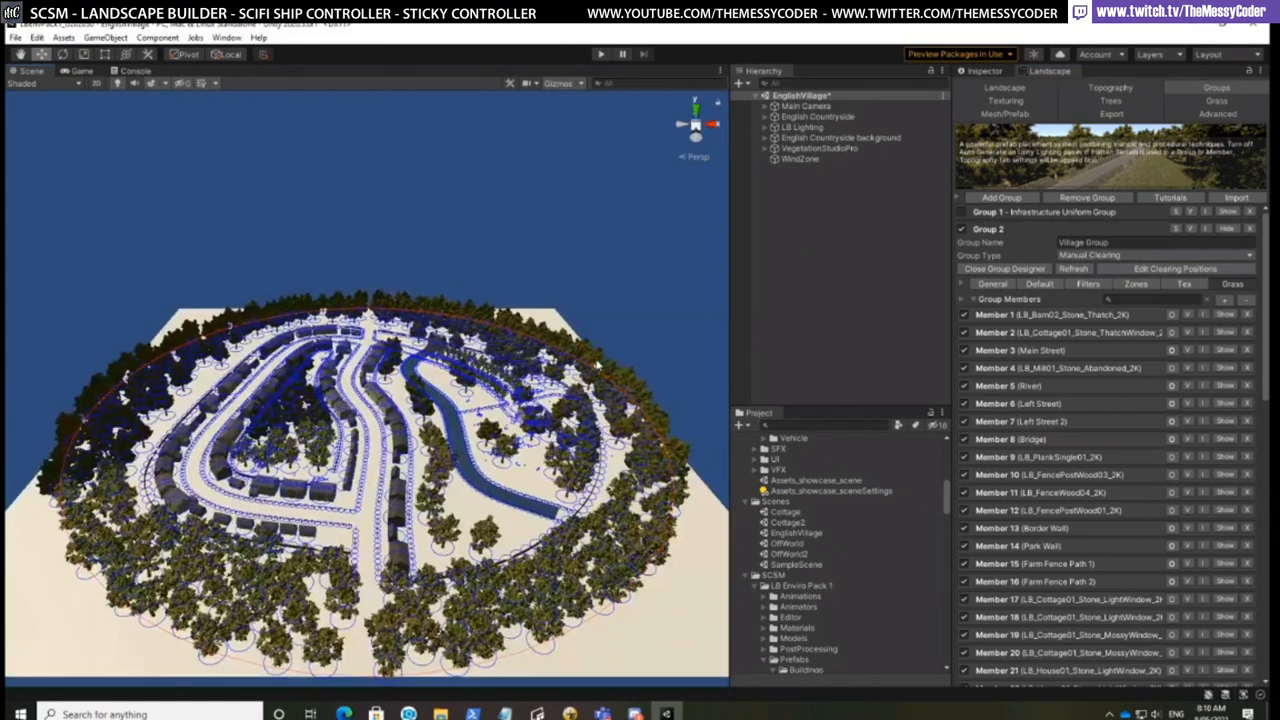
{"action": "right_click_drag", "start_coordinate": [489, 470], "coordinate": [410, 490]}
{"action": "key", "text": "w"}
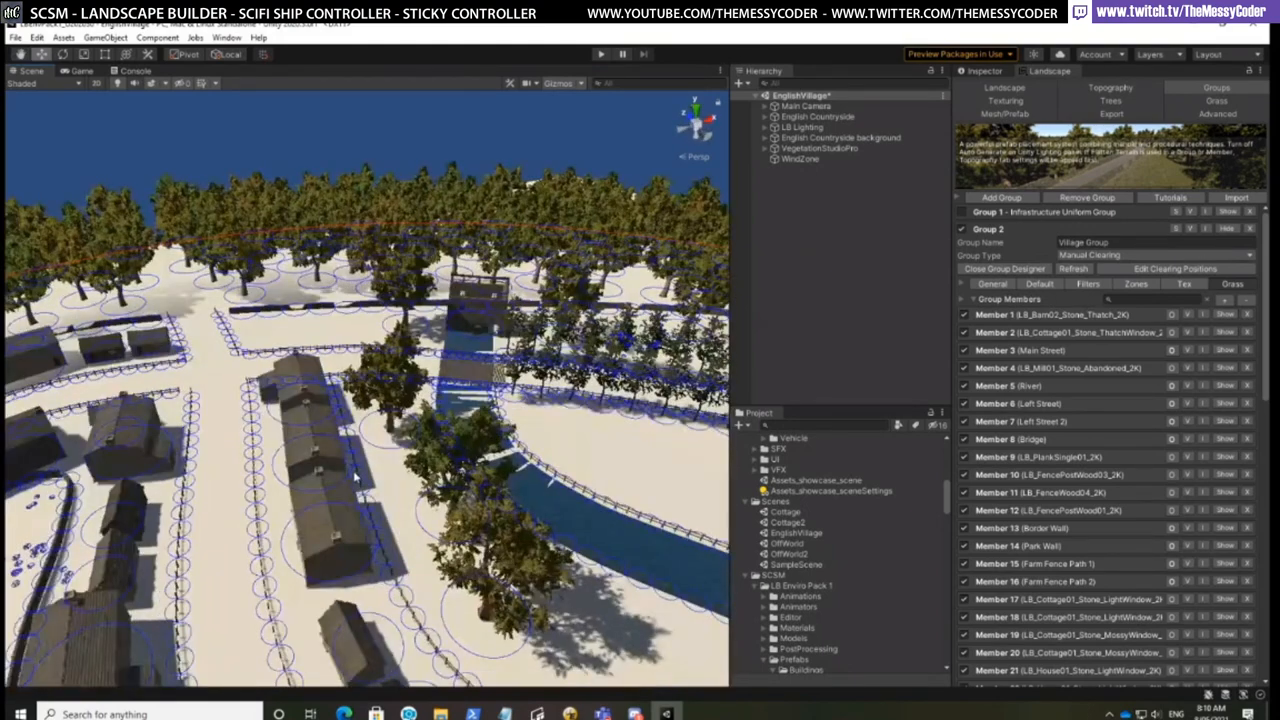
Select a Main Street house in the Group Designer and examine the Zones and General settings of its group member
{"action": "left_click", "coordinate": [338, 443]}
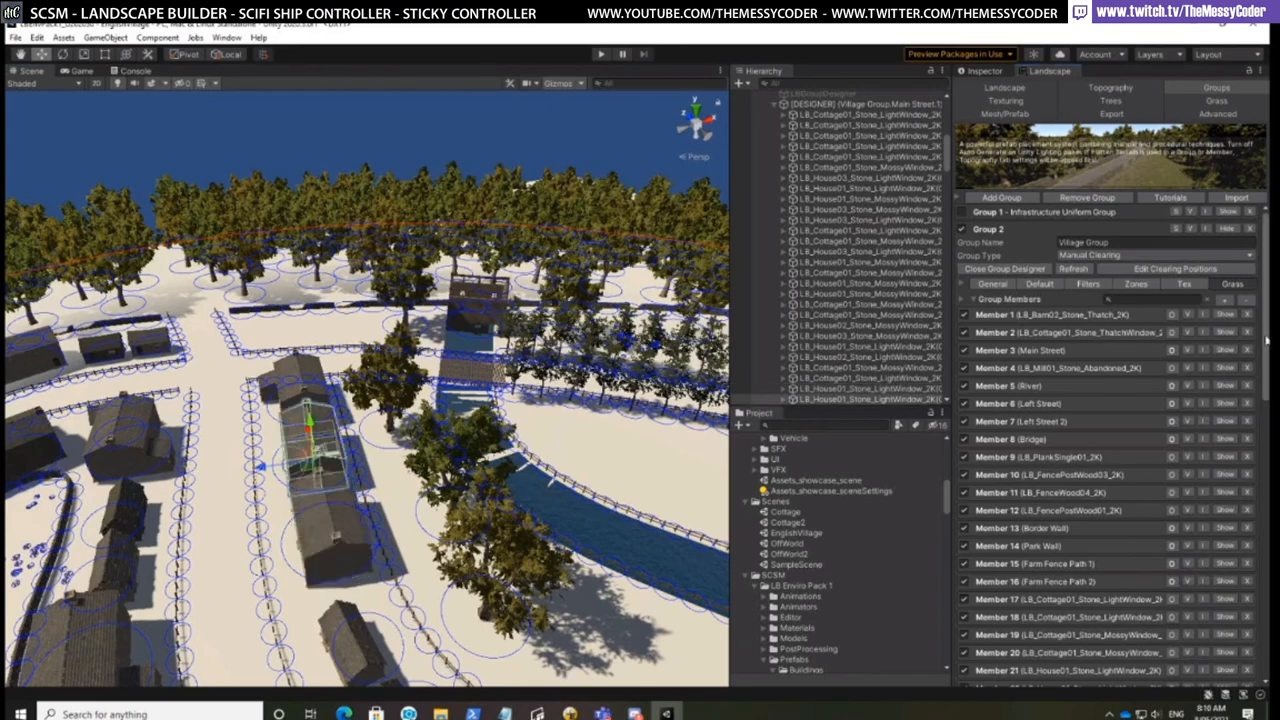
{"action": "left_click_drag", "start_coordinate": [1266, 339], "coordinate": [1266, 515]}
{"action": "scroll", "coordinate": [1003, 347], "scroll_direction": "up", "scroll_amount": 1}
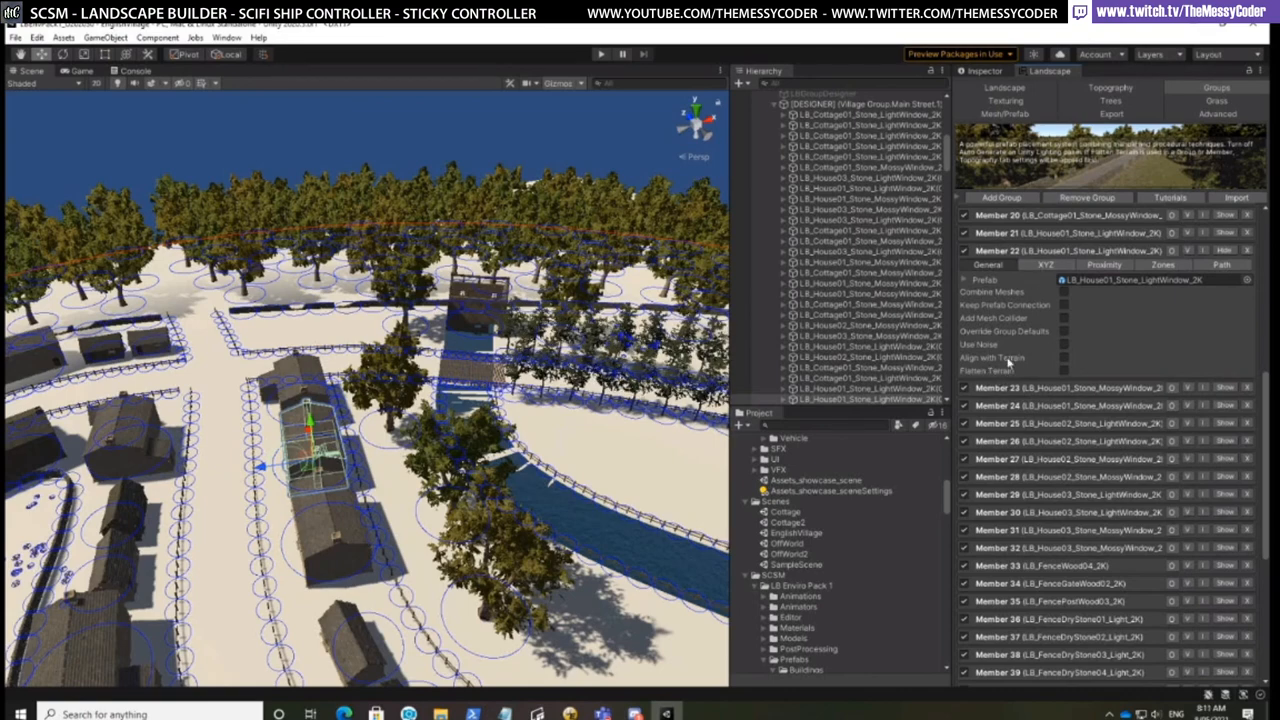
{"action": "left_click", "coordinate": [1163, 264]}
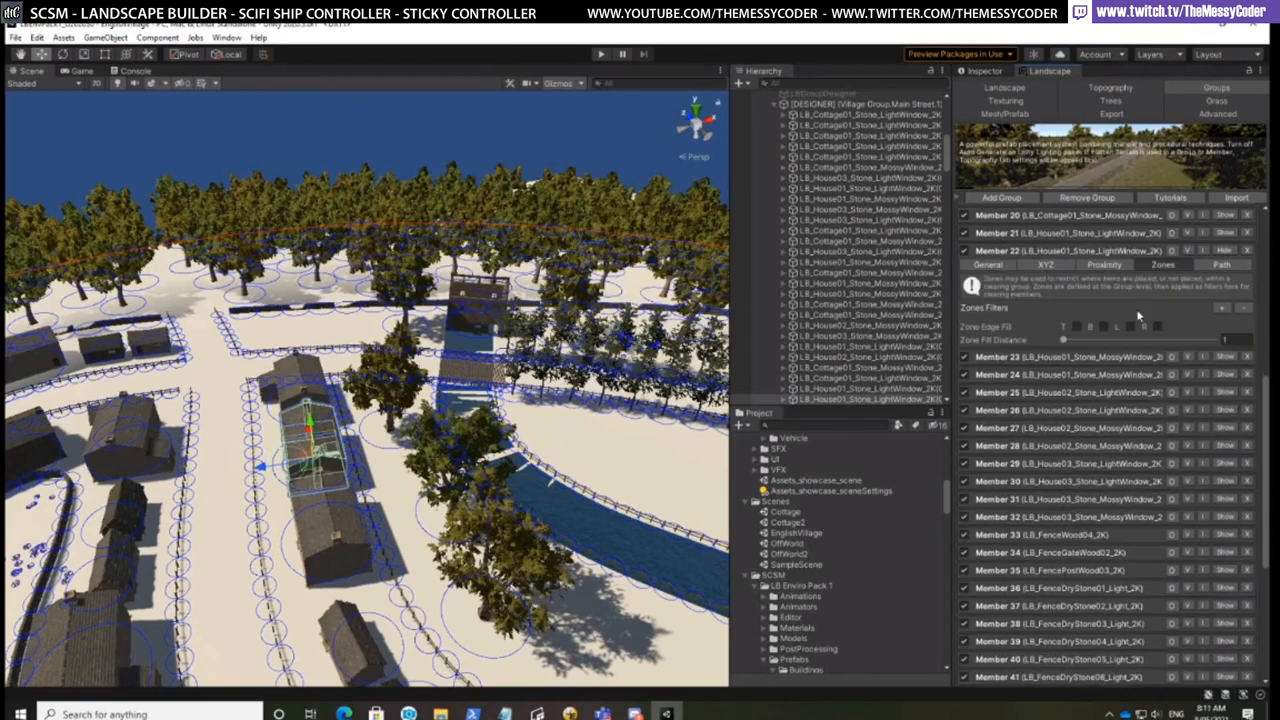
{"action": "left_click", "coordinate": [1008, 266]}
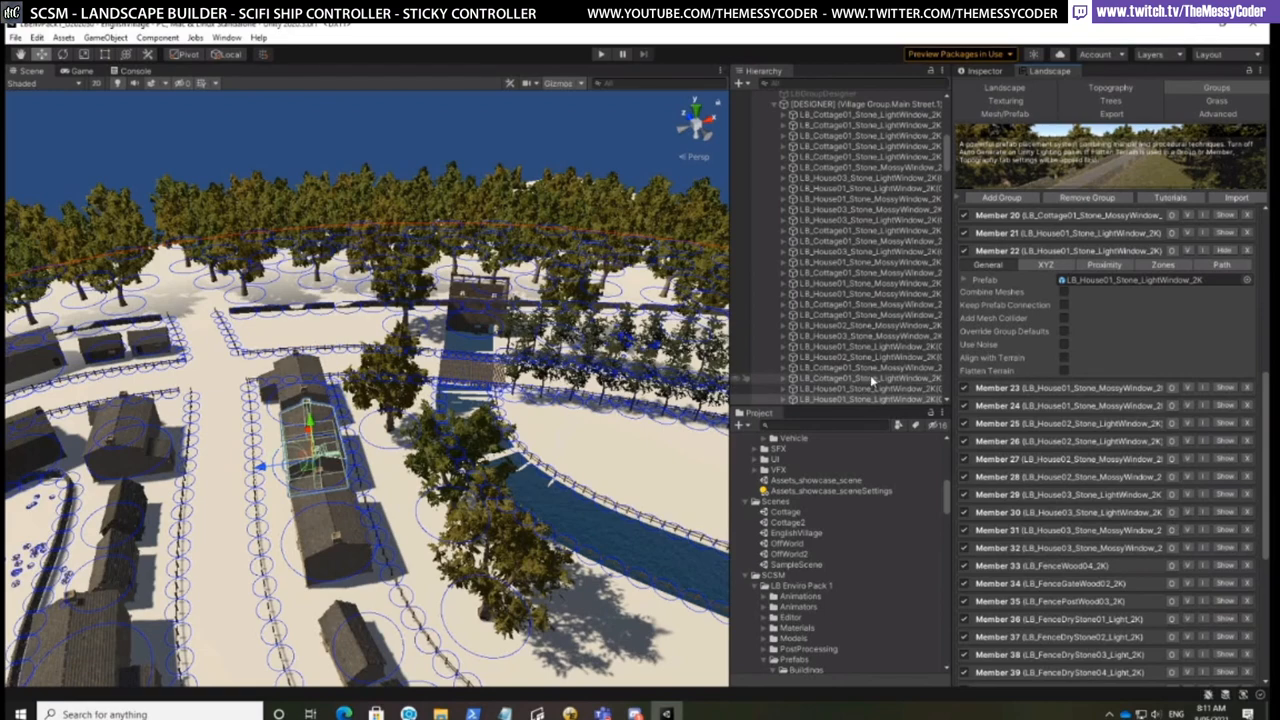
Check the designer options for the selected house and for the house at the far end of the Main Street row
{"action": "right_click", "coordinate": [307, 429]}
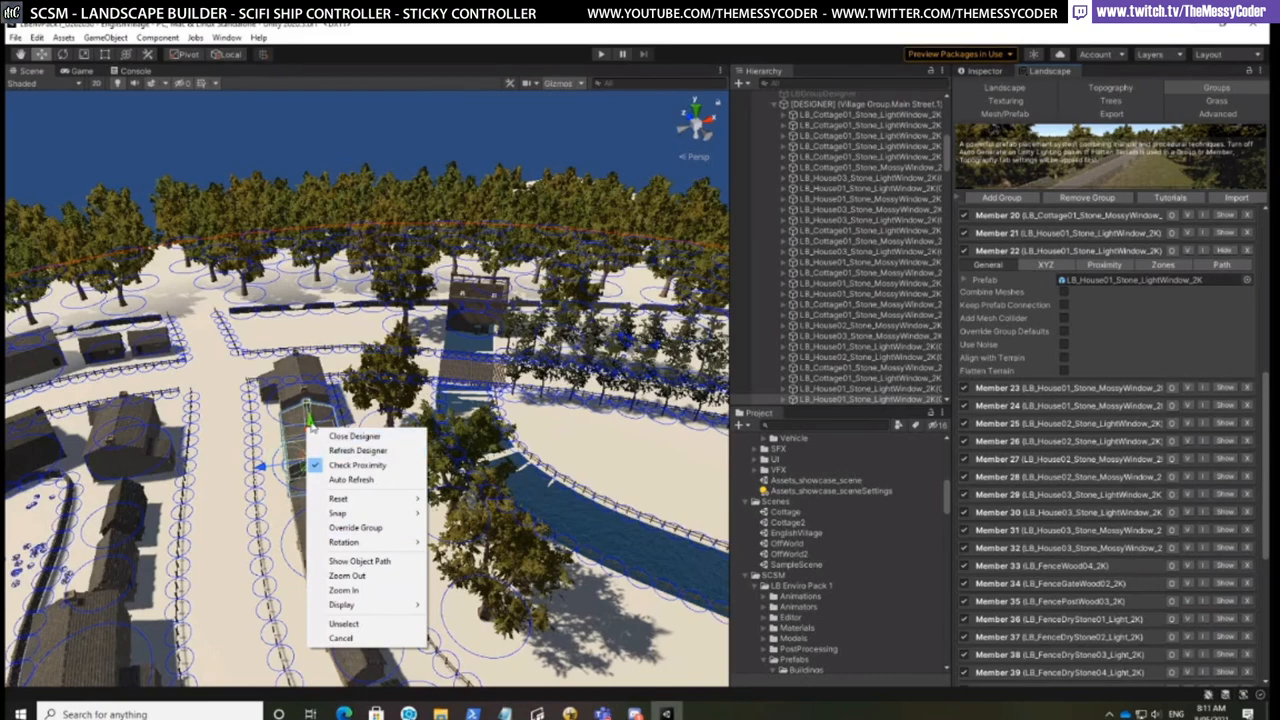
{"action": "left_click", "coordinate": [371, 72]}
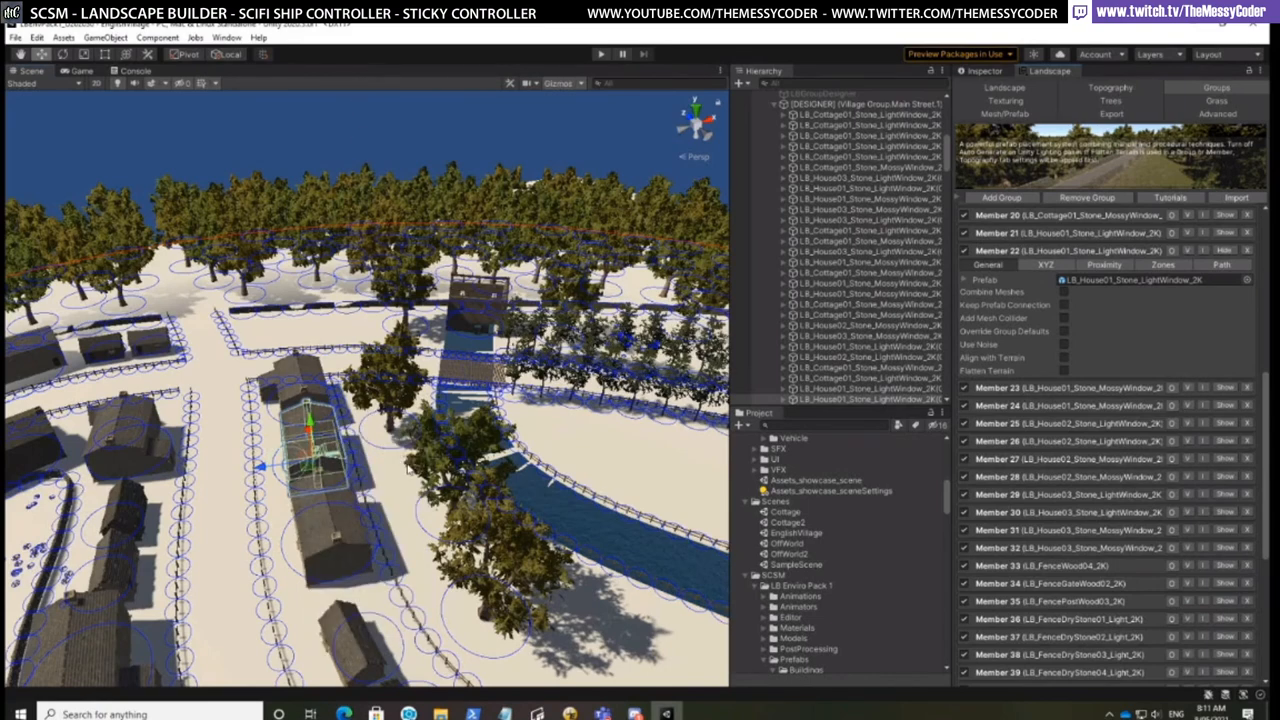
{"action": "middle_click_drag", "start_coordinate": [328, 468], "coordinate": [333, 469]}
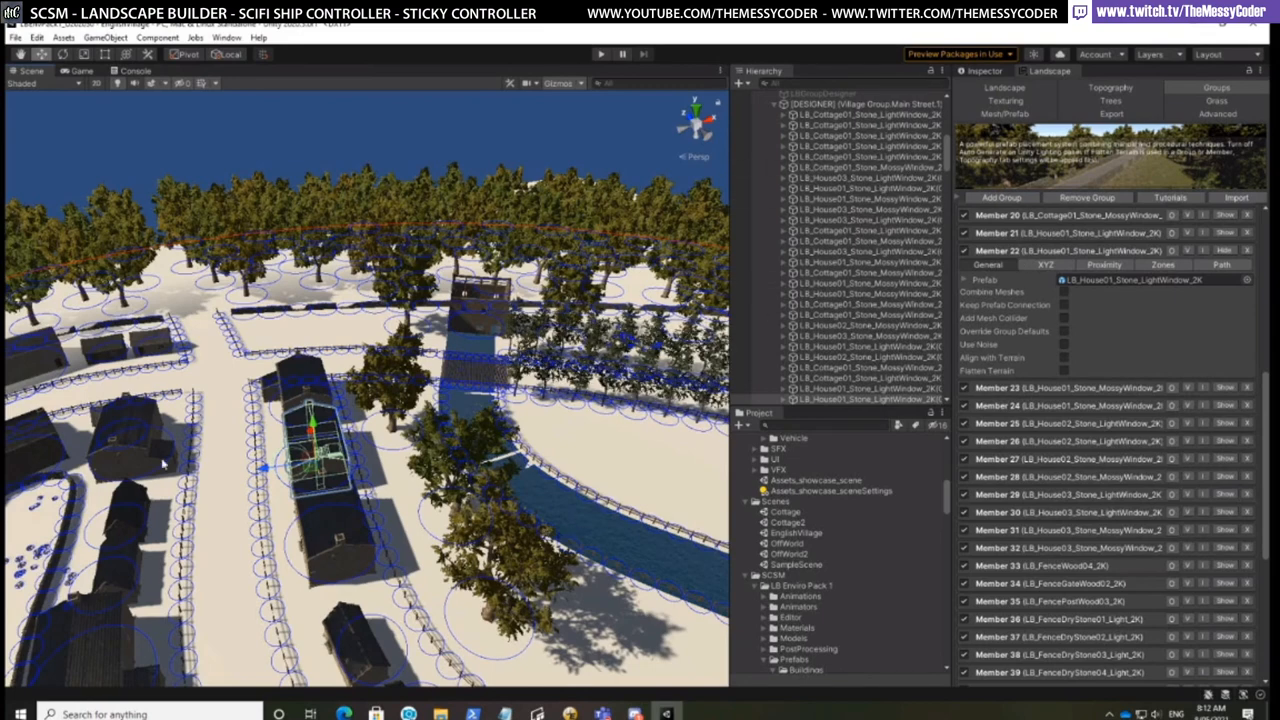
{"action": "right_click", "coordinate": [306, 383]}
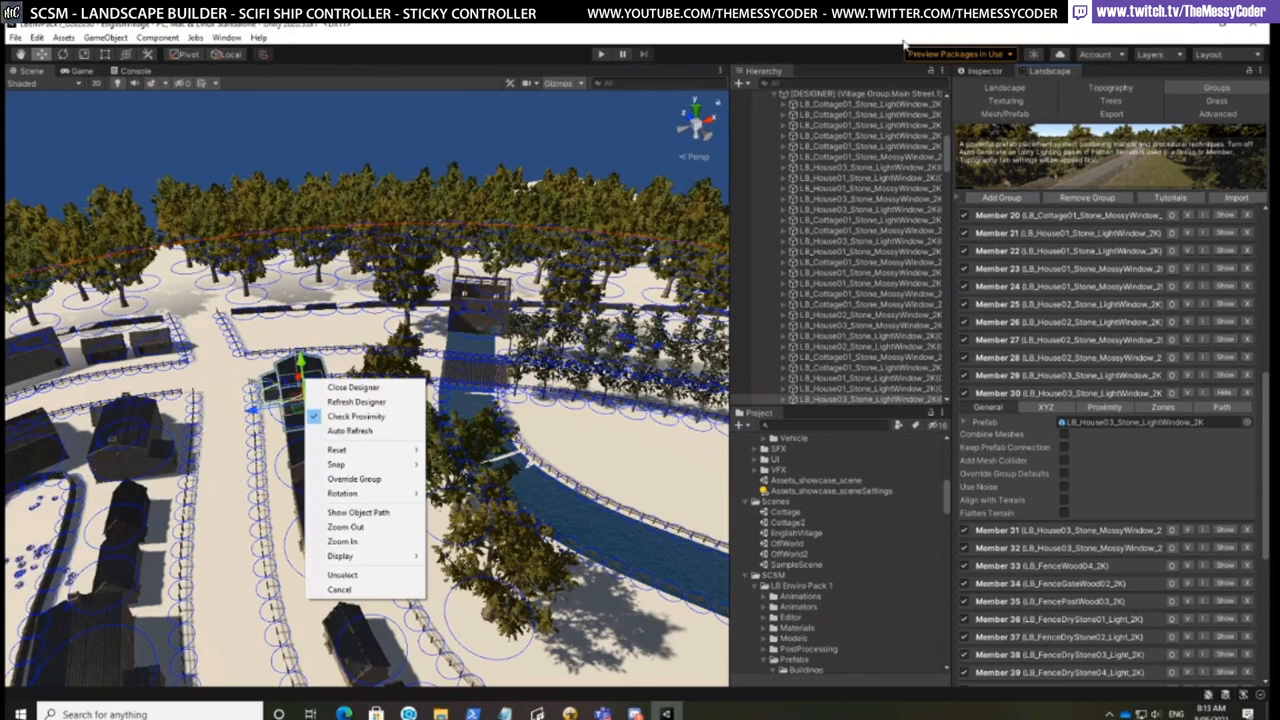
{"action": "left_click", "coordinate": [853, 58]}
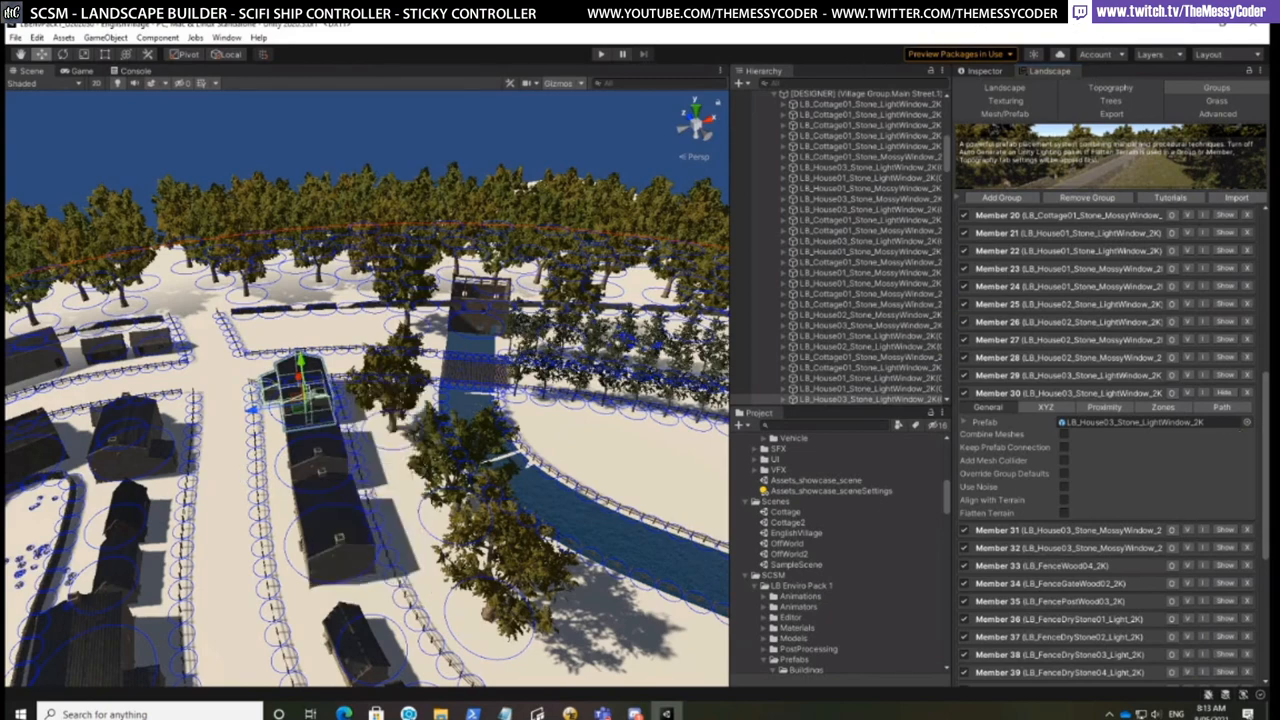
Filter the Village Group's members by "m" and show the settings of Member 3 (Main Street)
{"action": "scroll", "coordinate": [1122, 306], "scroll_direction": "up", "scroll_amount": 10}
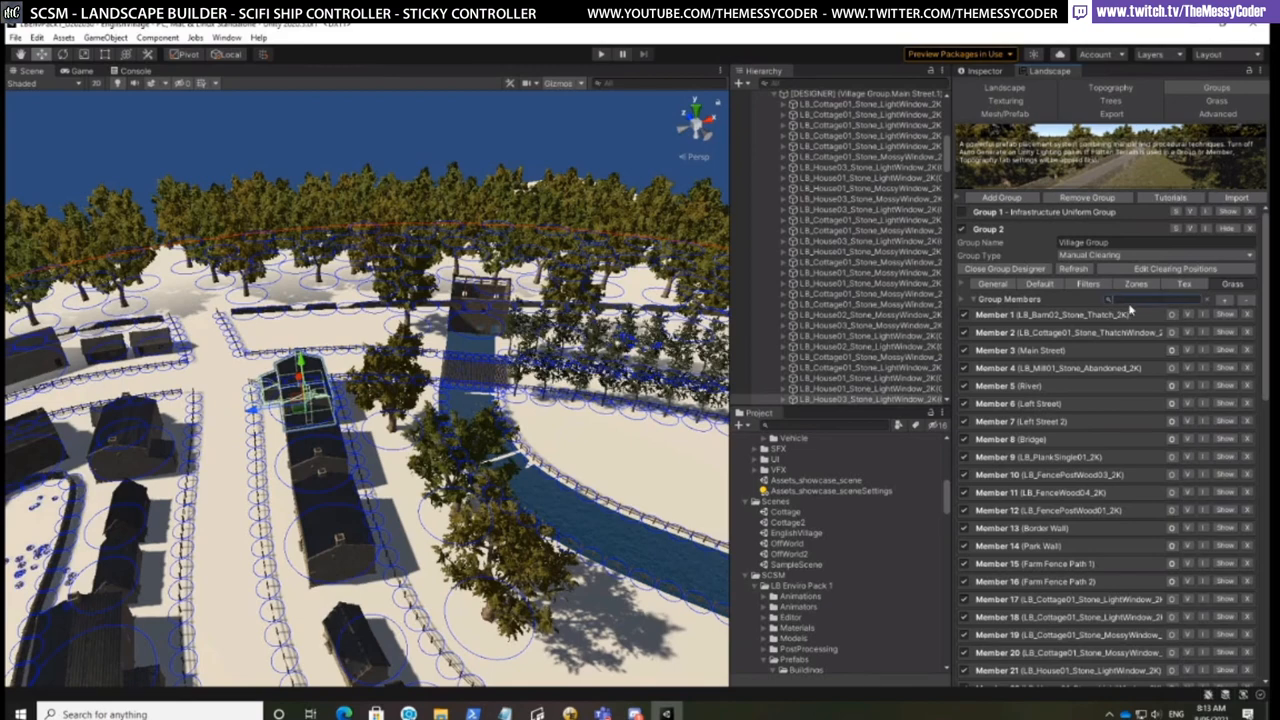
{"action": "type", "text": "Main"}
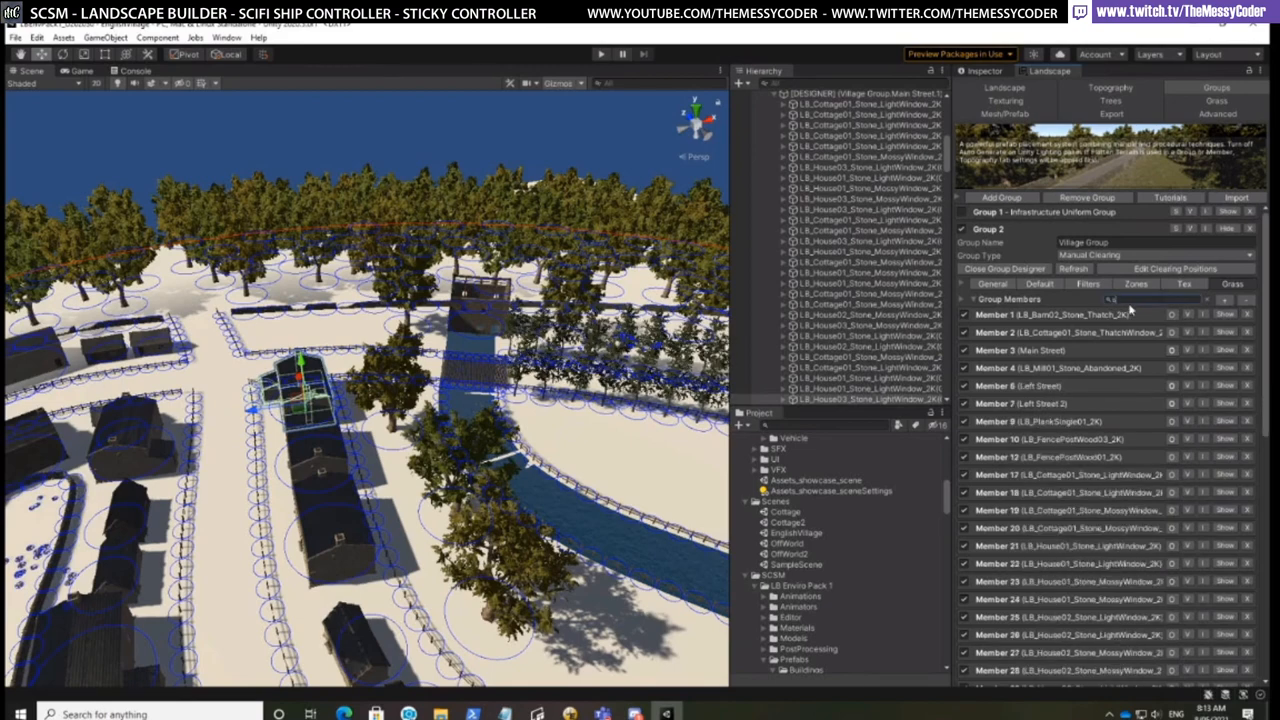
{"action": "key", "text": "BackSpace"}
{"action": "key", "text": "BackSpace"}
{"action": "key", "text": "BackSpace"}
{"action": "key", "text": "BackSpace"}
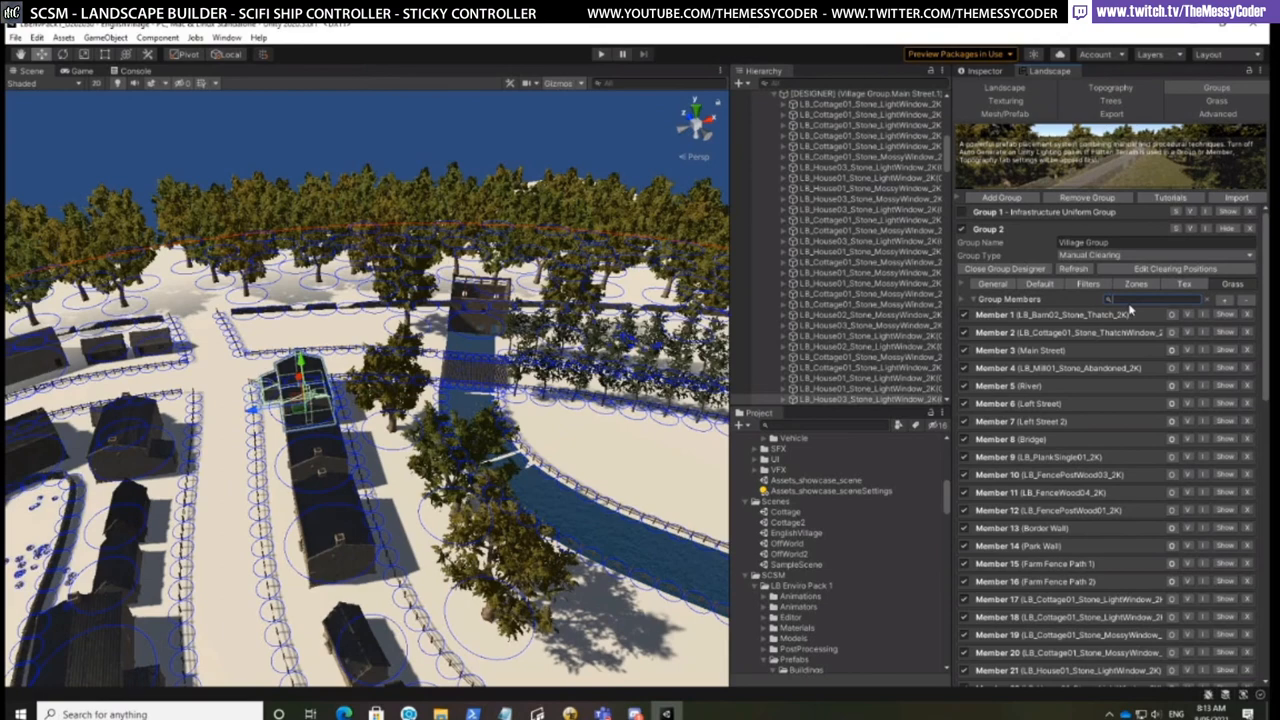
{"action": "type", "text": "Moss"}
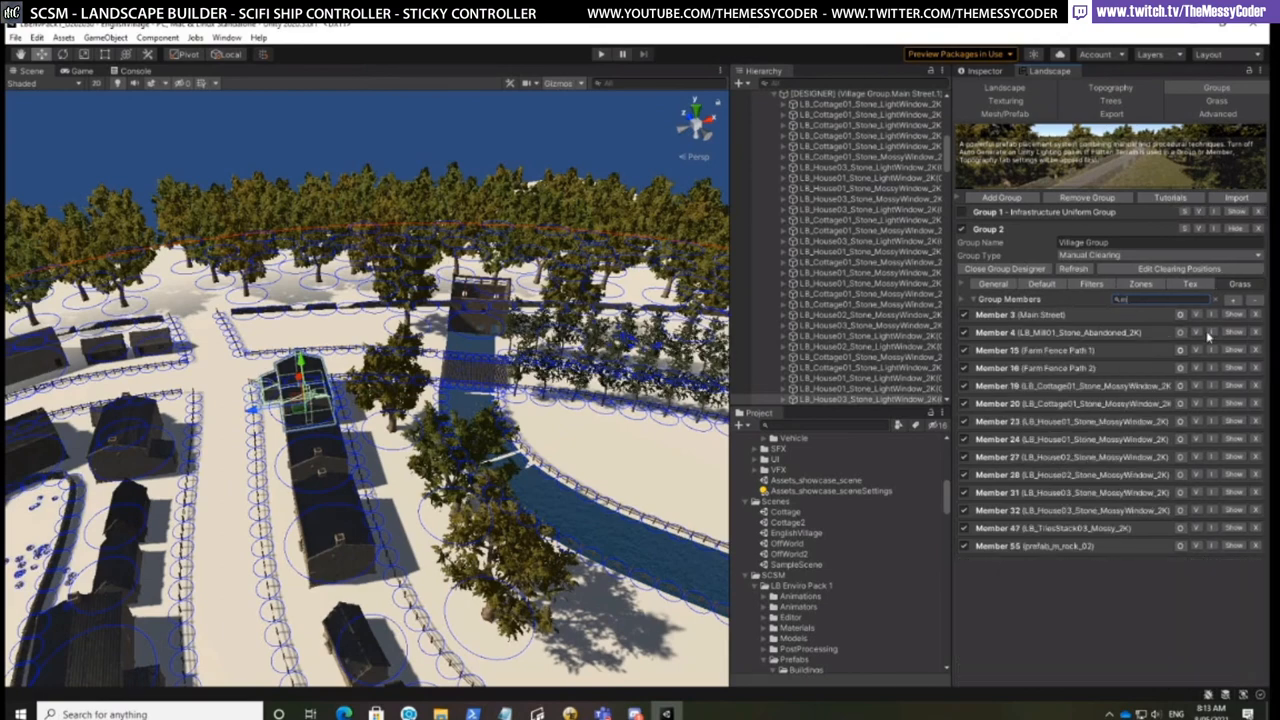
{"action": "left_click", "coordinate": [1234, 314]}
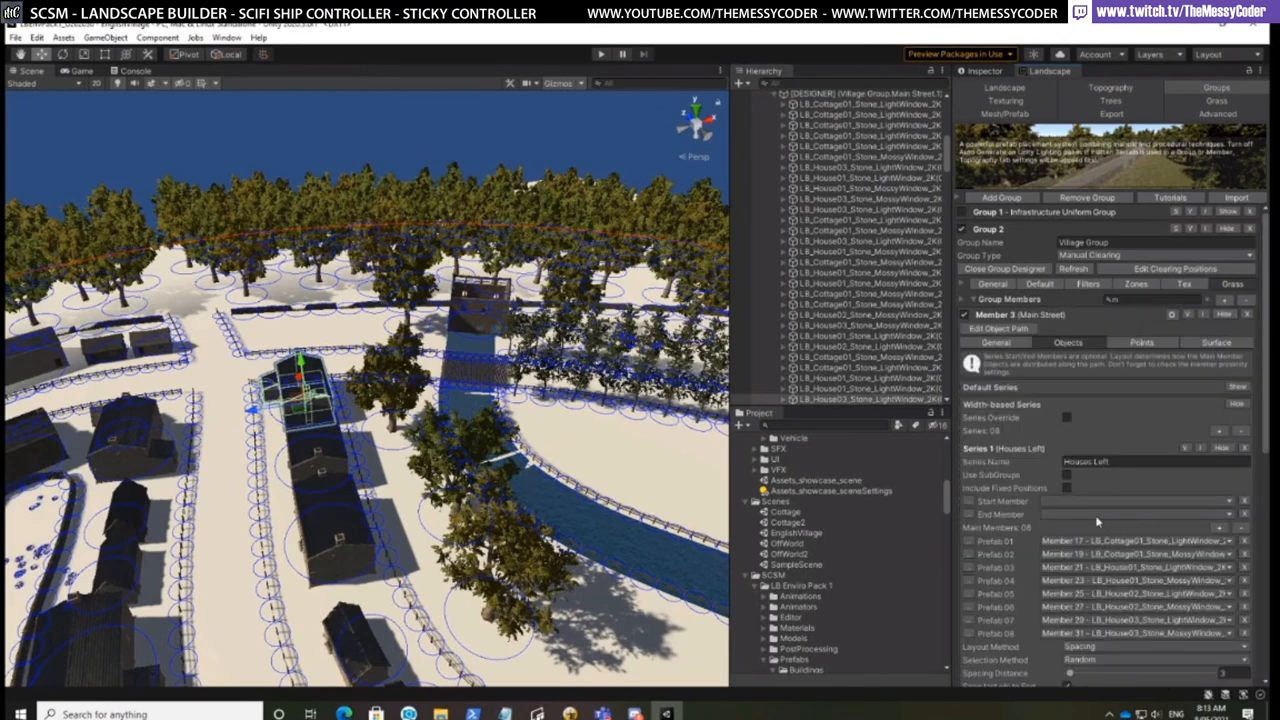
Start editing Main Street's object path and select its path point near the street junction
{"action": "scroll", "coordinate": [1258, 395], "scroll_direction": "down", "scroll_amount": 3}
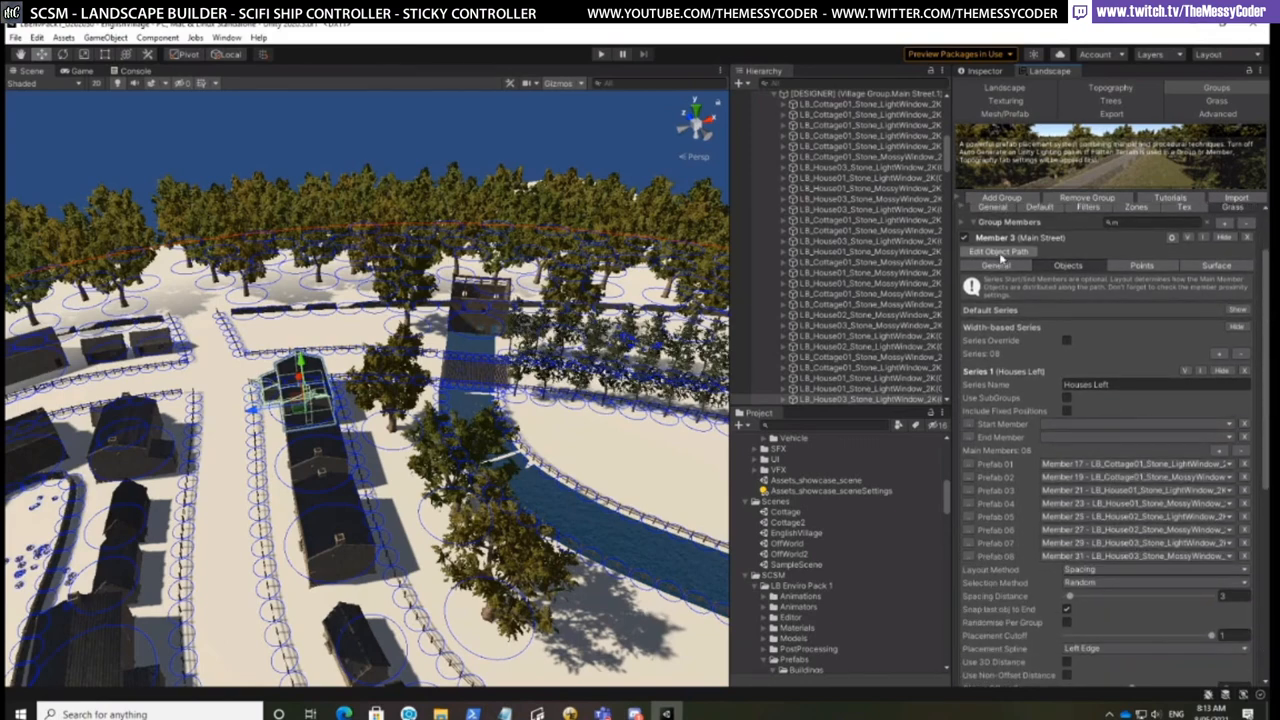
{"action": "left_click", "coordinate": [998, 251]}
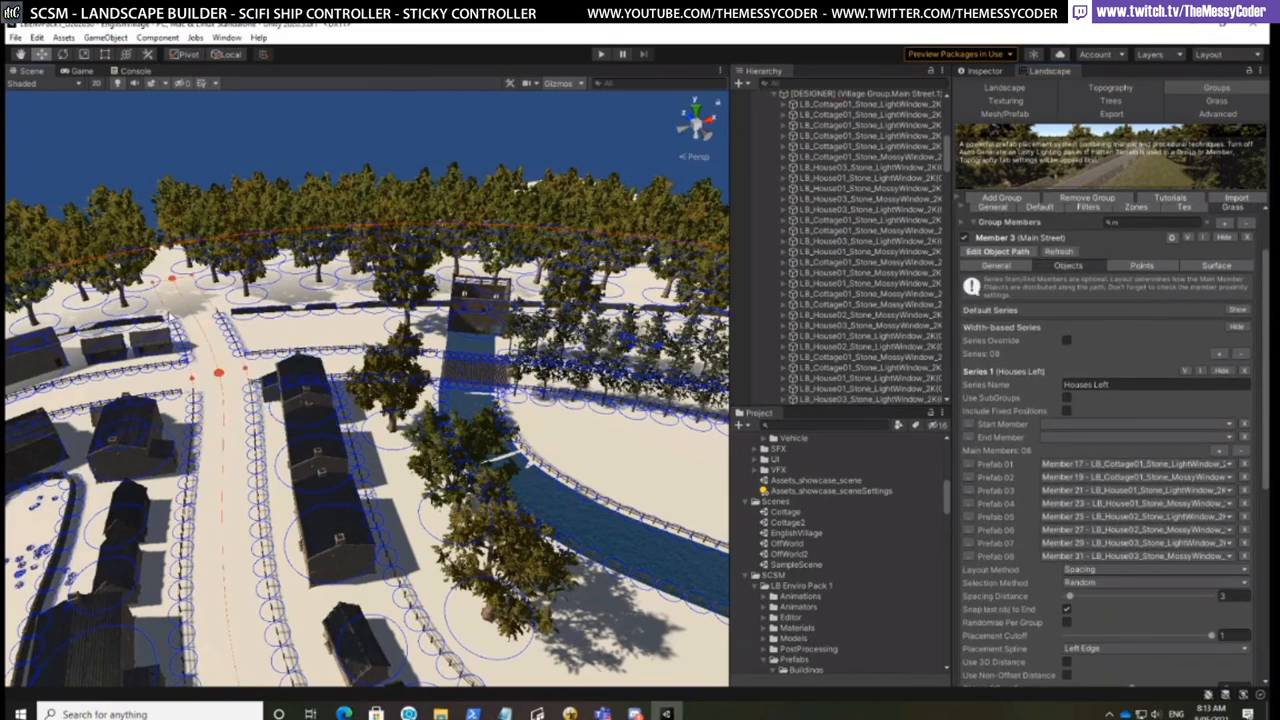
{"action": "left_click", "coordinate": [219, 375]}
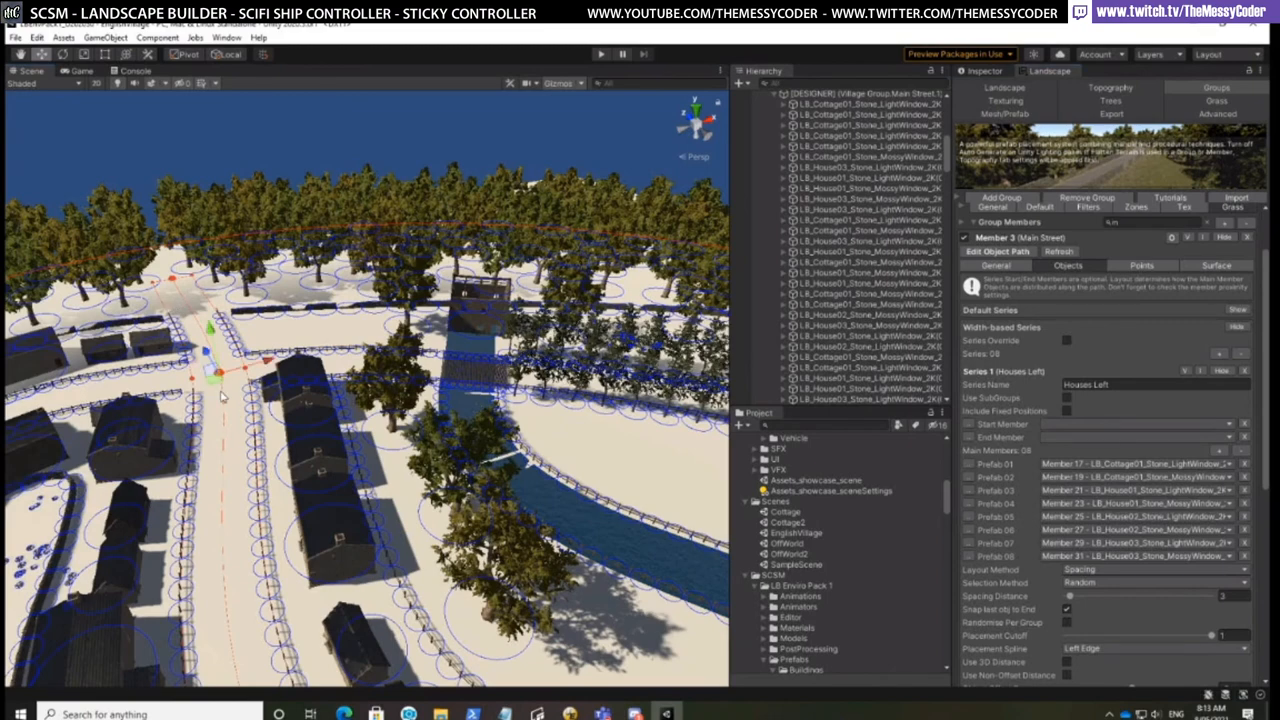
Review the Houses Left series, collapse it and show the settings of Series 2 (Houses Right)
{"action": "scroll", "coordinate": [248, 525], "scroll_direction": "down", "scroll_amount": 2}
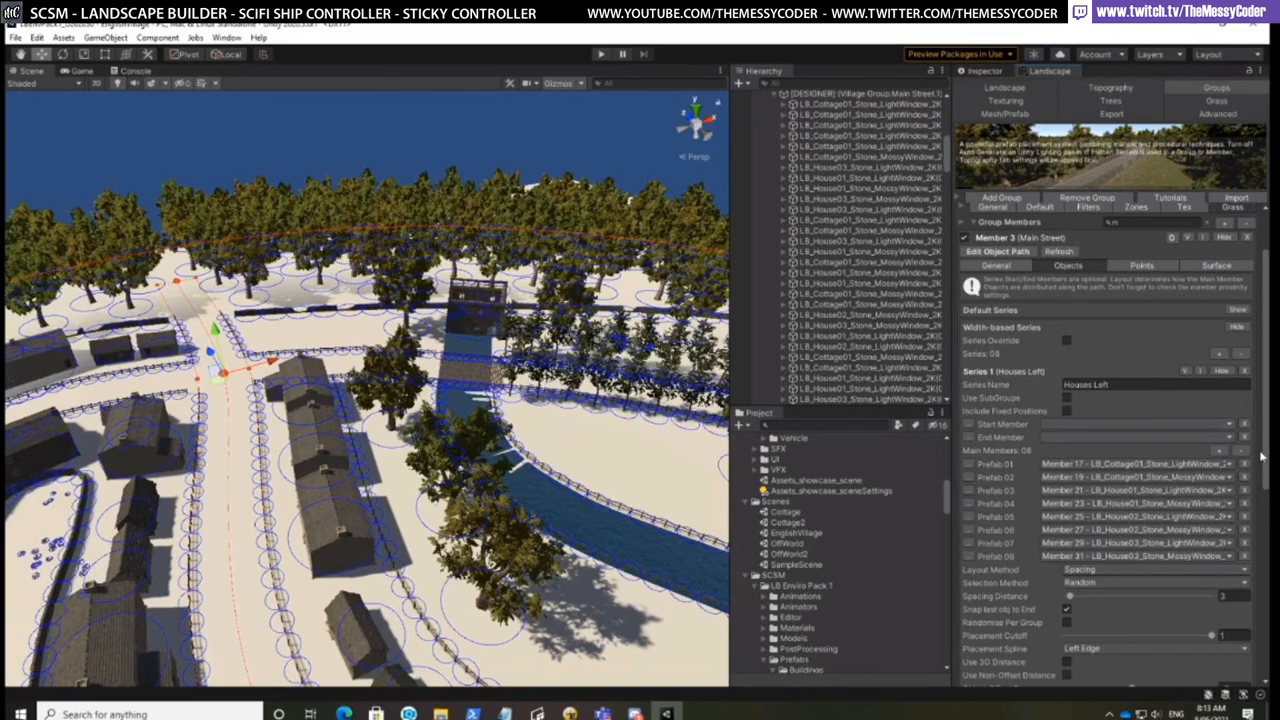
{"action": "scroll", "coordinate": [1260, 455], "scroll_direction": "down", "scroll_amount": 3}
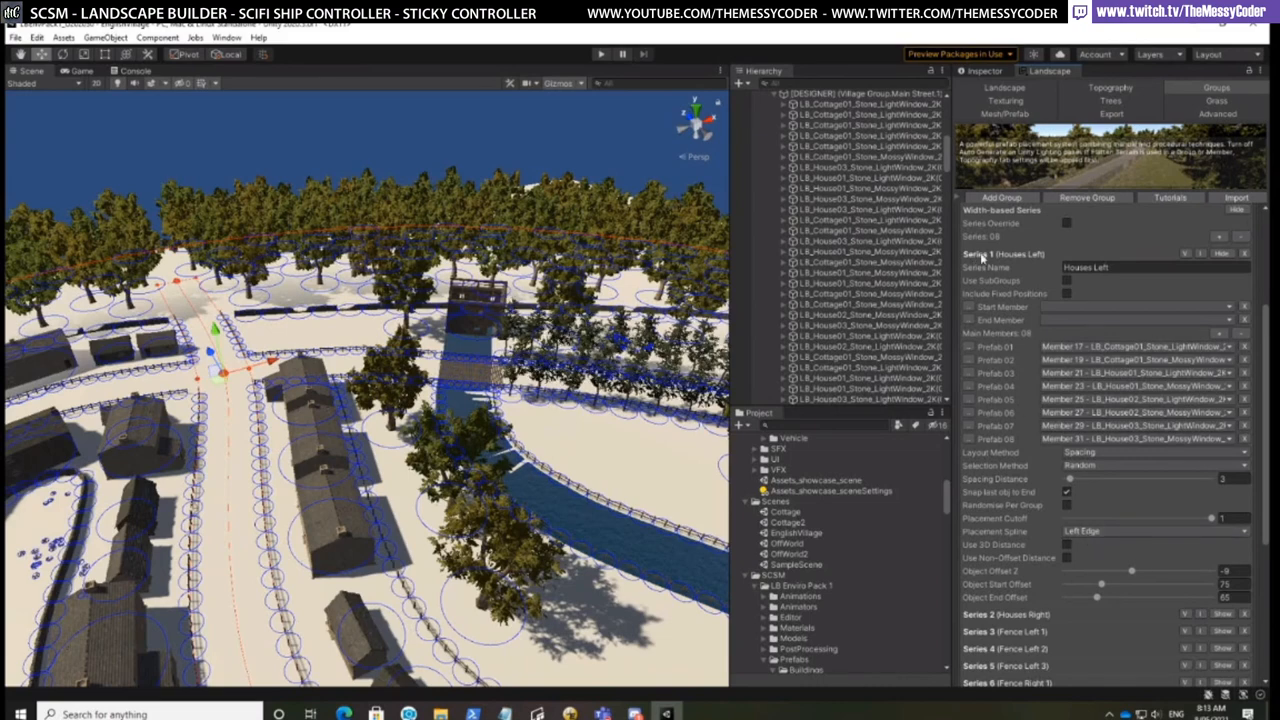
{"action": "left_click", "coordinate": [1221, 254]}
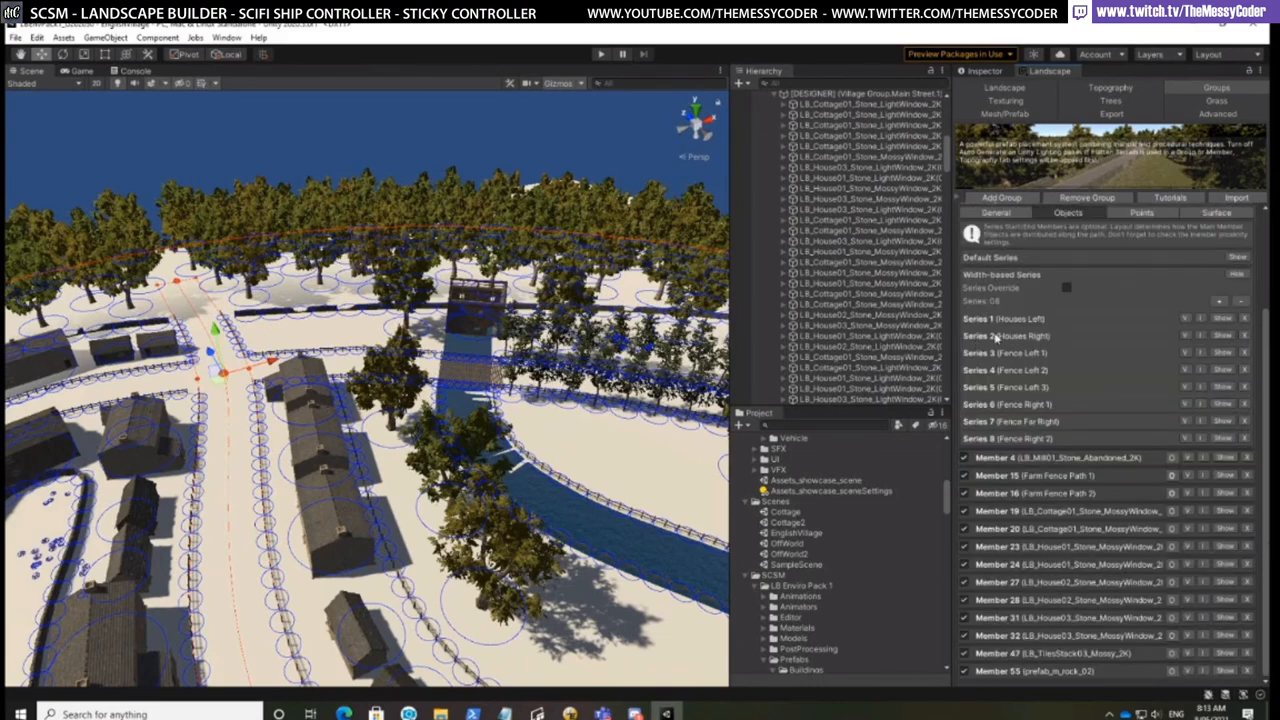
{"action": "left_click", "coordinate": [1223, 337]}
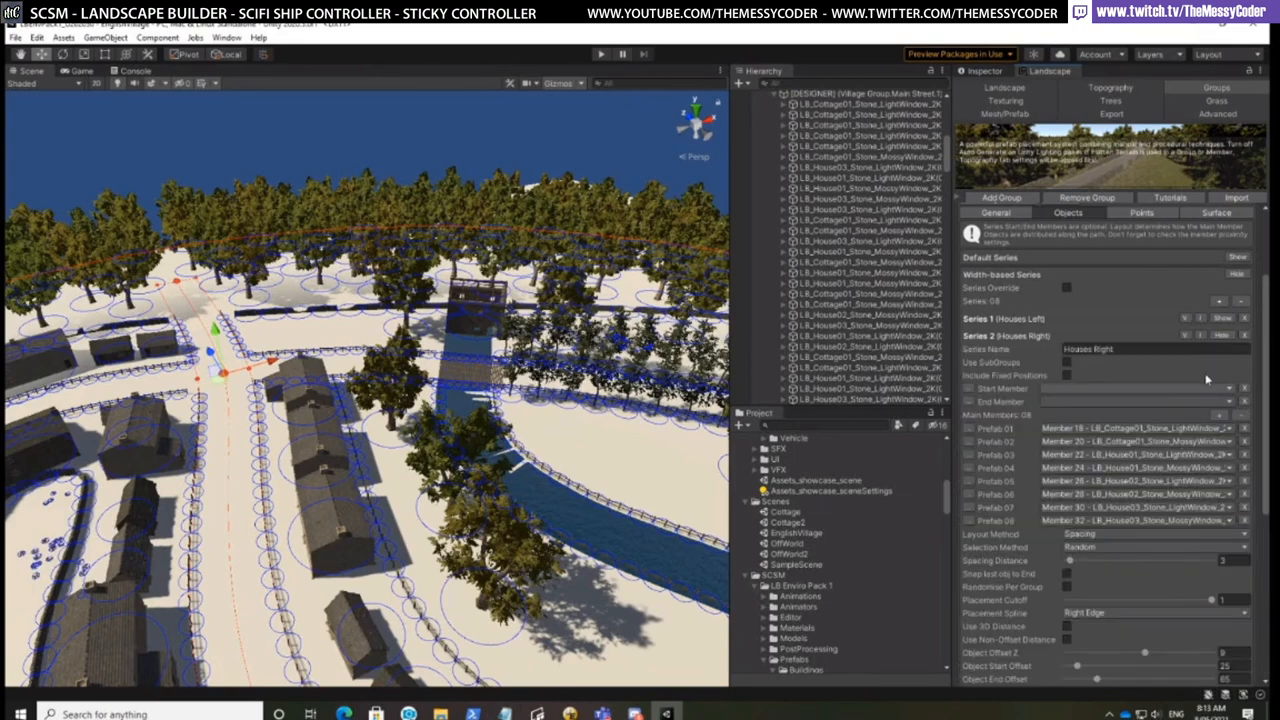
Check the available Layout Method and Selection Method options for the Houses Right series, keeping Spacing and Random
{"action": "left_click", "coordinate": [1090, 536]}
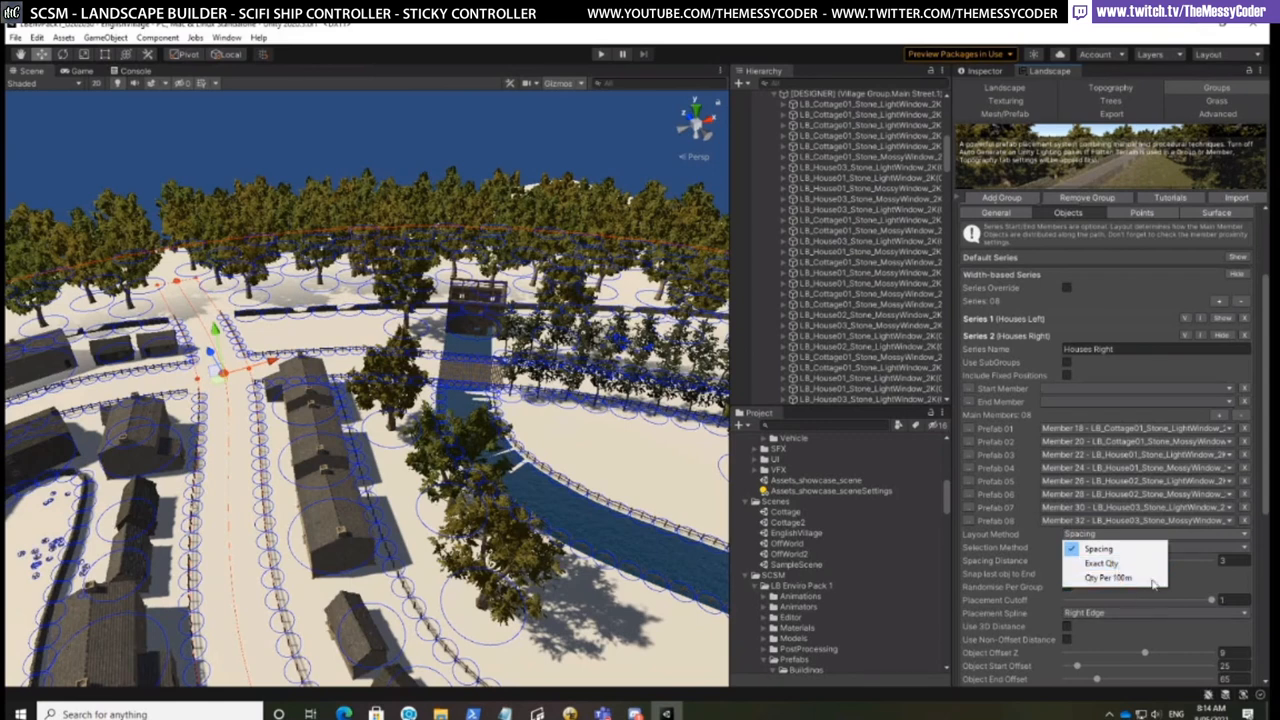
{"action": "left_click", "coordinate": [1090, 549]}
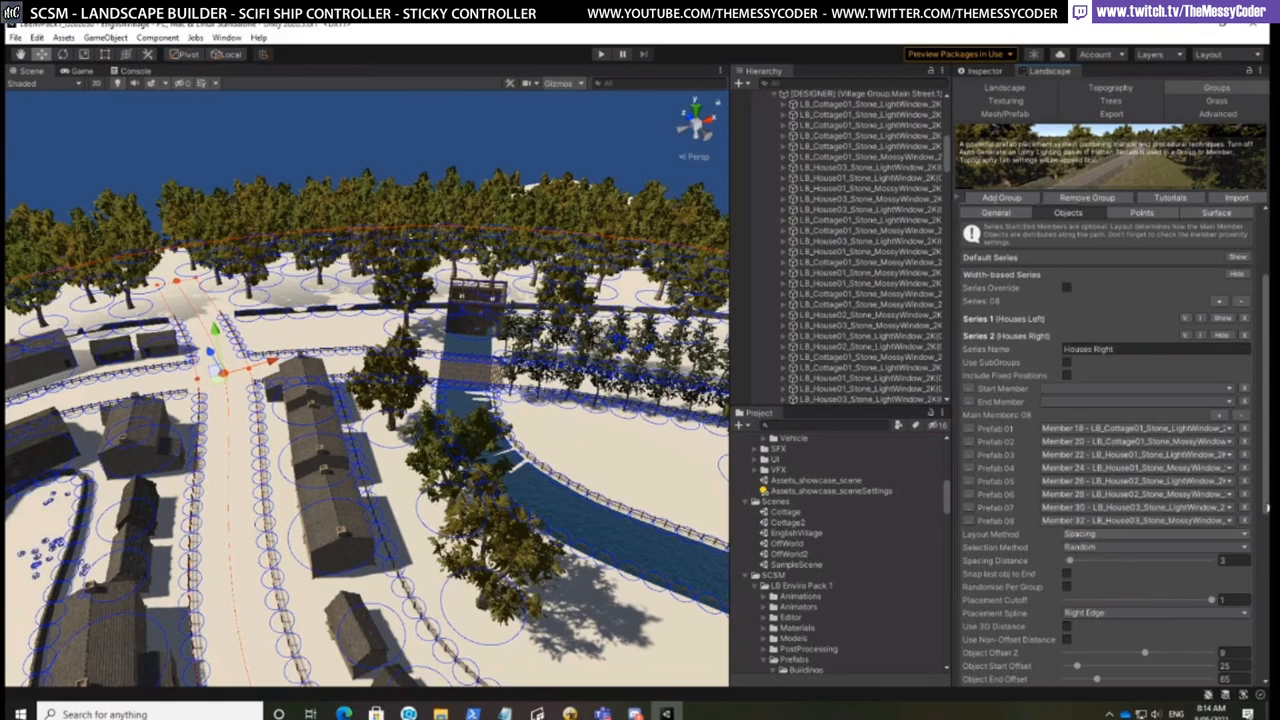
{"action": "left_click", "coordinate": [1090, 549]}
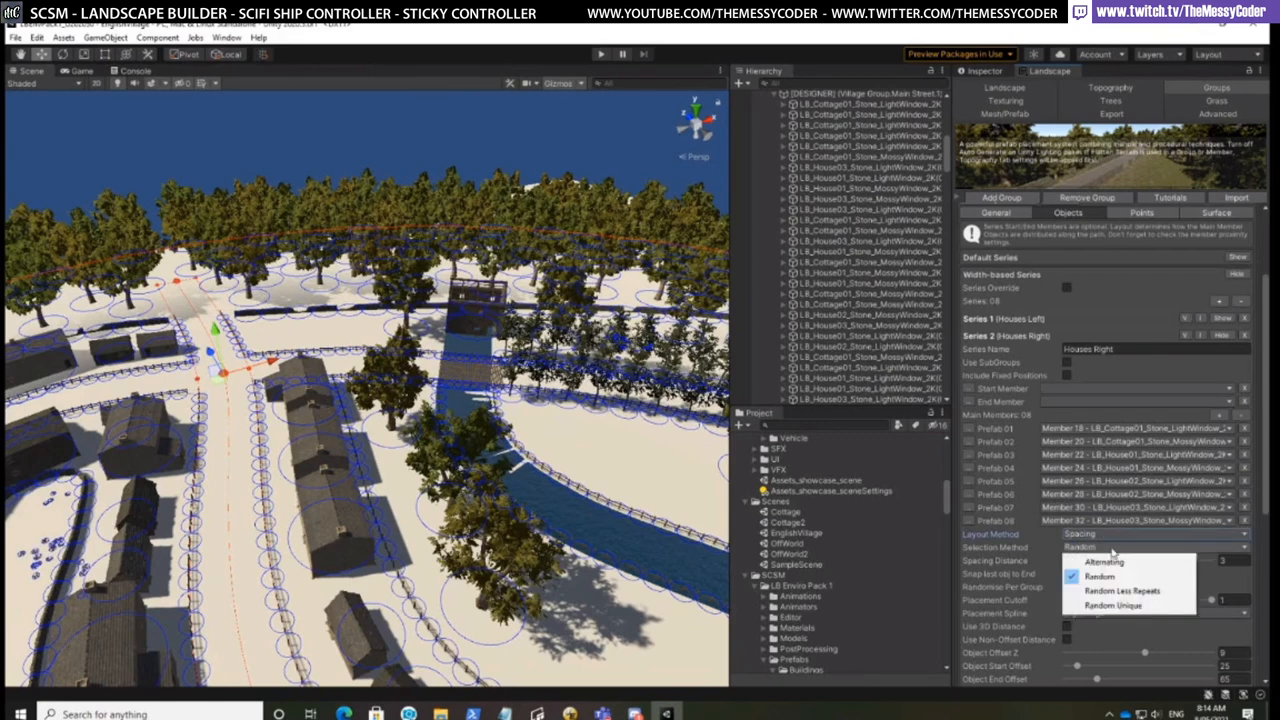
{"action": "left_click", "coordinate": [1264, 514]}
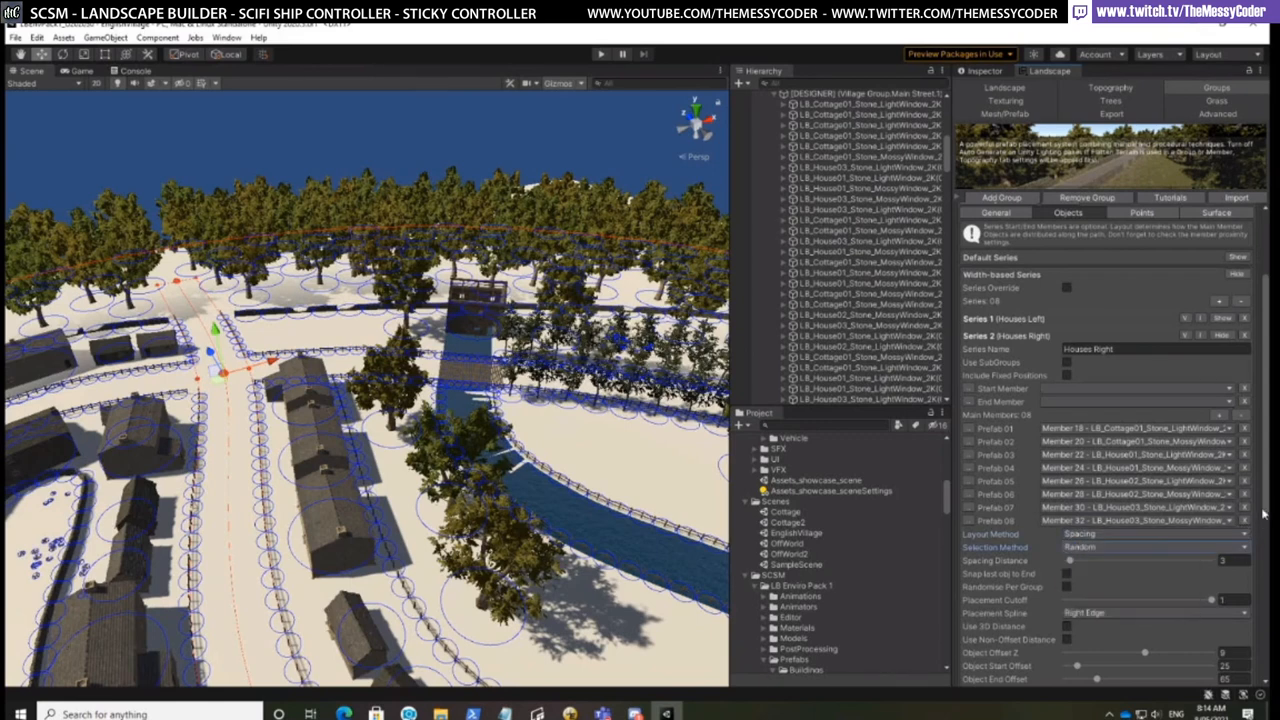
{"action": "left_click", "coordinate": [1094, 549]}
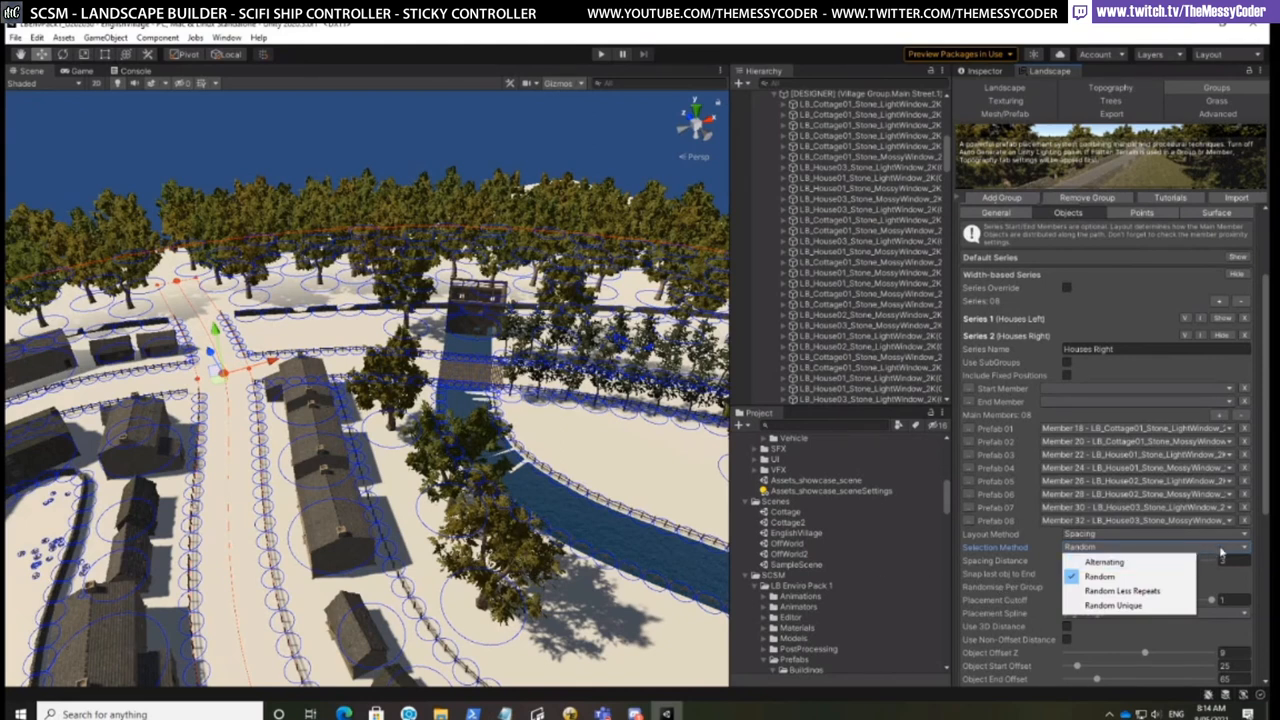
{"action": "left_click", "coordinate": [1264, 514]}
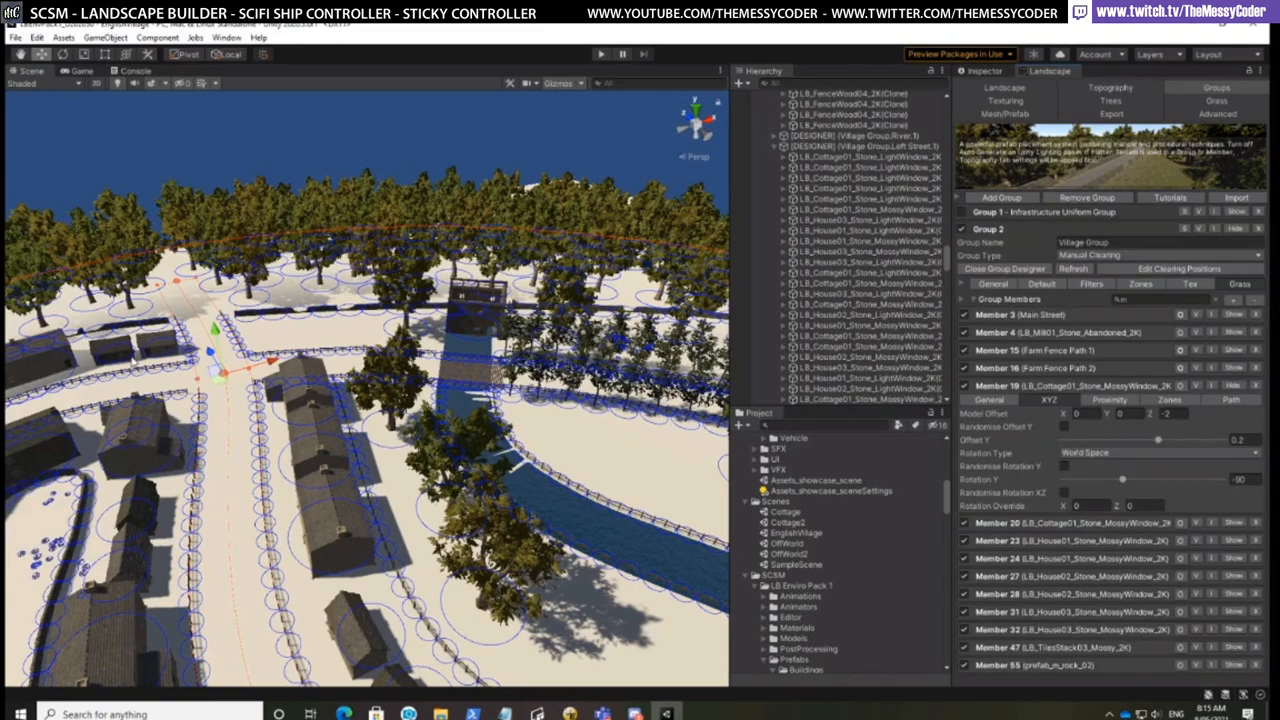
Check the XYZ offset and rotation settings of Member 19 (LB_Cottage01_Stone_MossyWindow_2K) and collapse it
{"action": "left_click", "coordinate": [158, 352]}
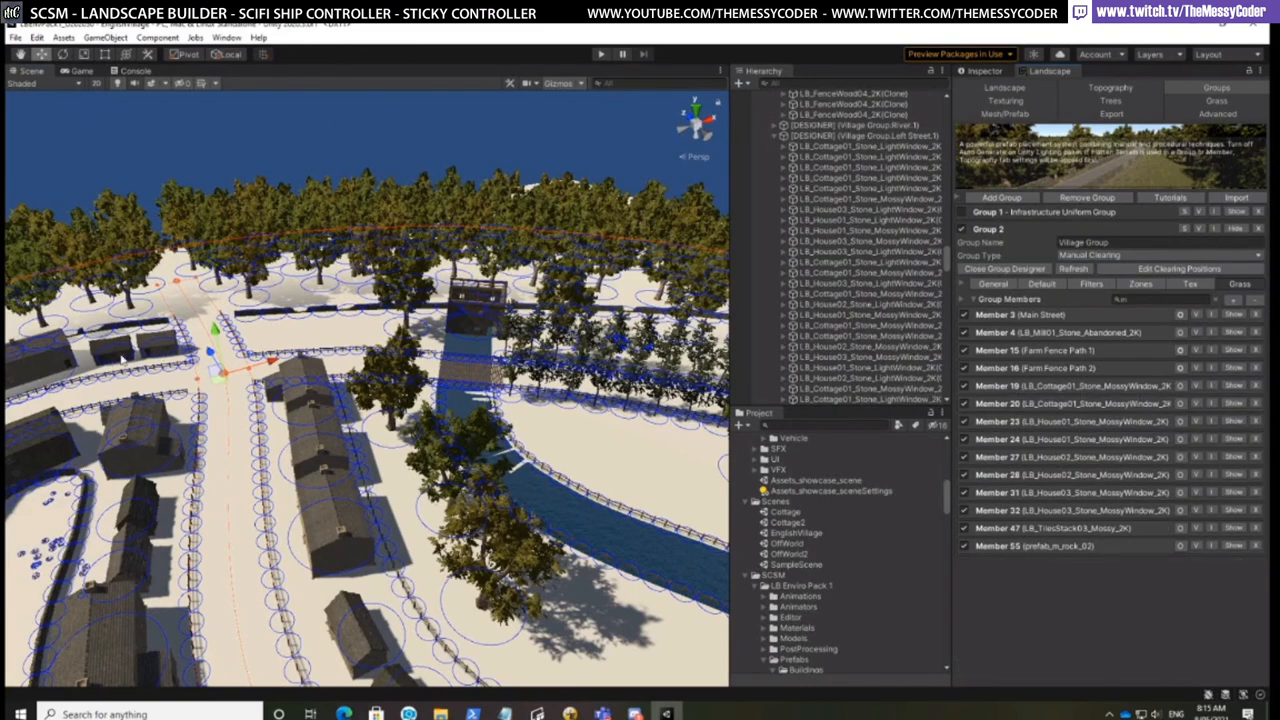
{"action": "left_click", "coordinate": [122, 352]}
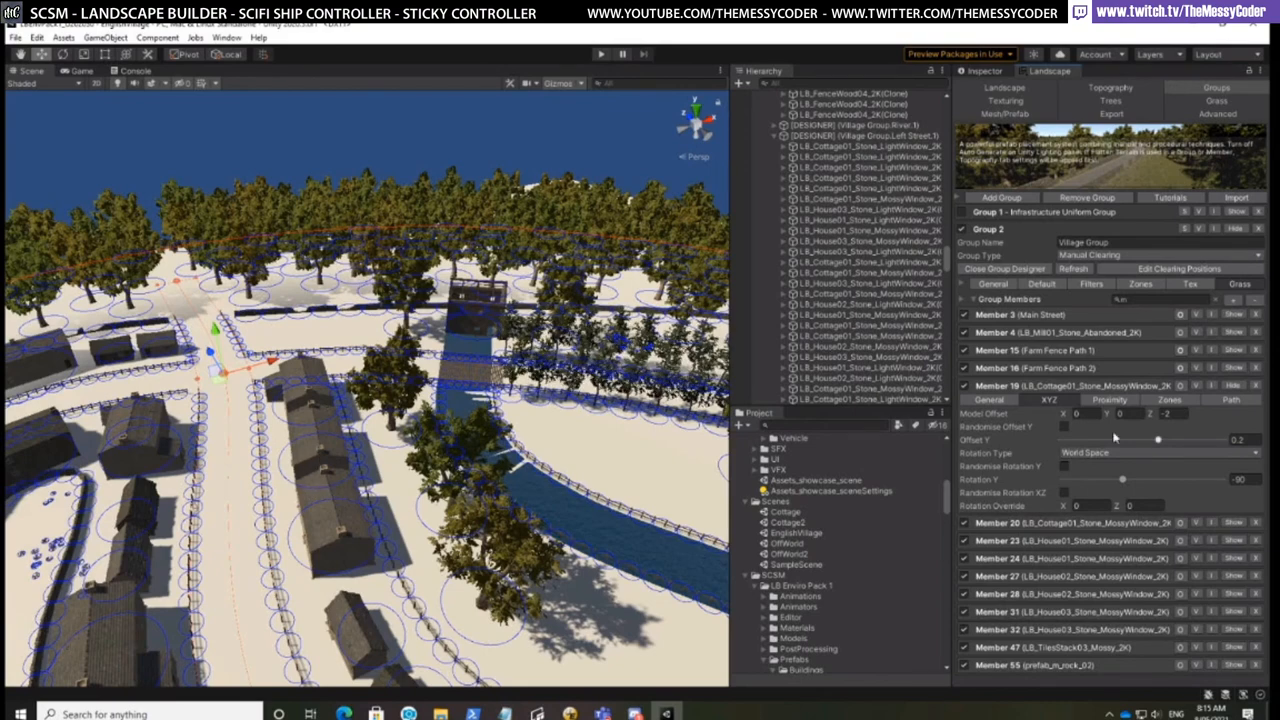
{"action": "left_click", "coordinate": [1233, 385]}
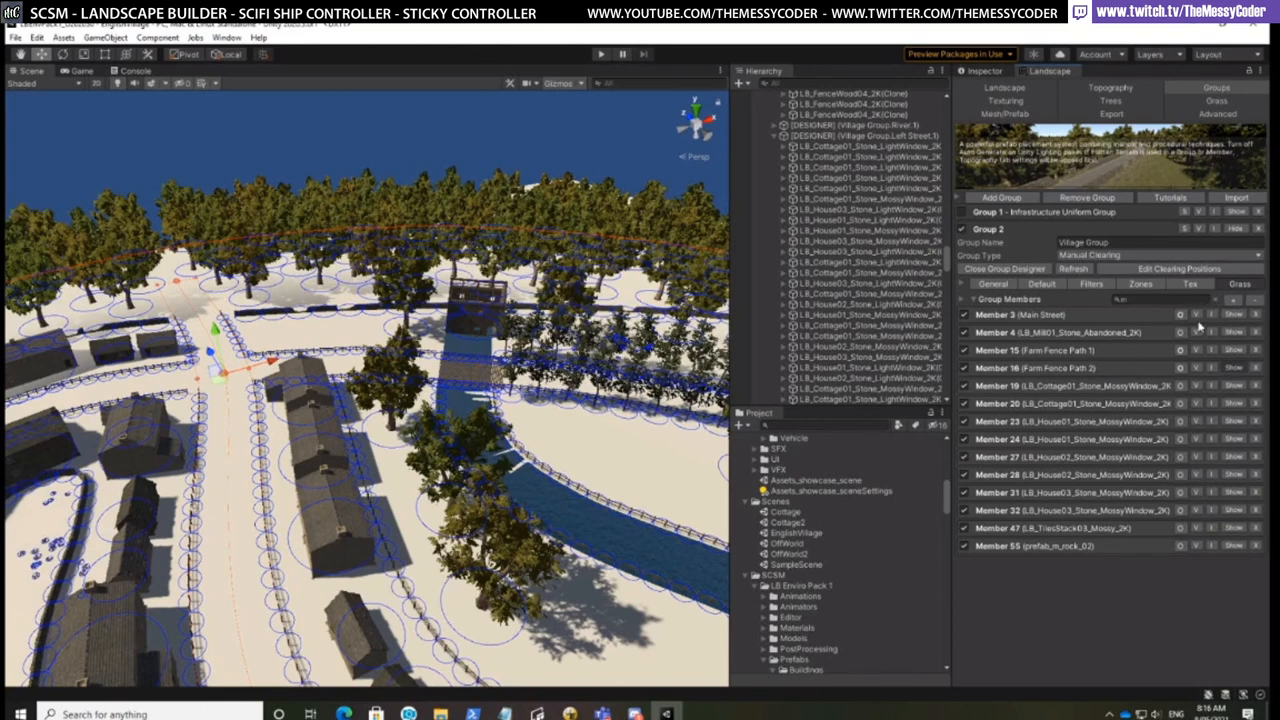
Show Main Street's width-based series list with the Houses Right series collapsed
{"action": "left_click", "coordinate": [1234, 315]}
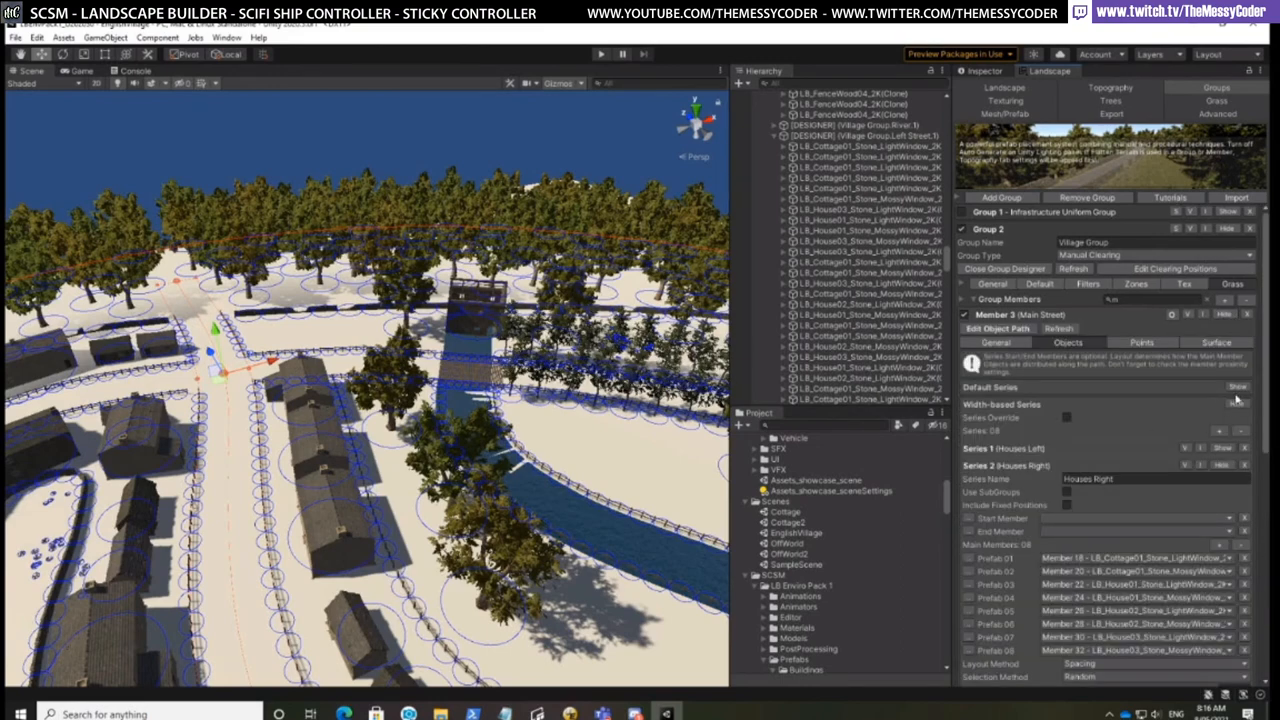
{"action": "left_click", "coordinate": [1238, 404]}
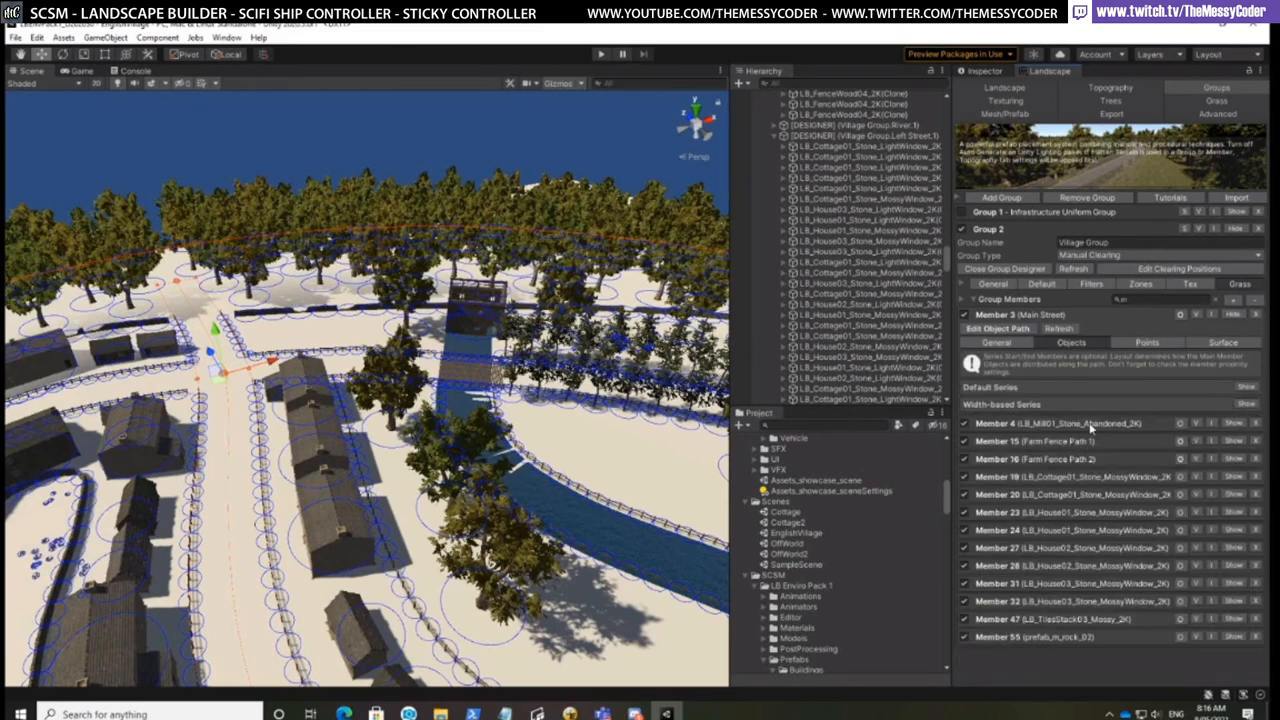
{"action": "left_click", "coordinate": [1240, 404]}
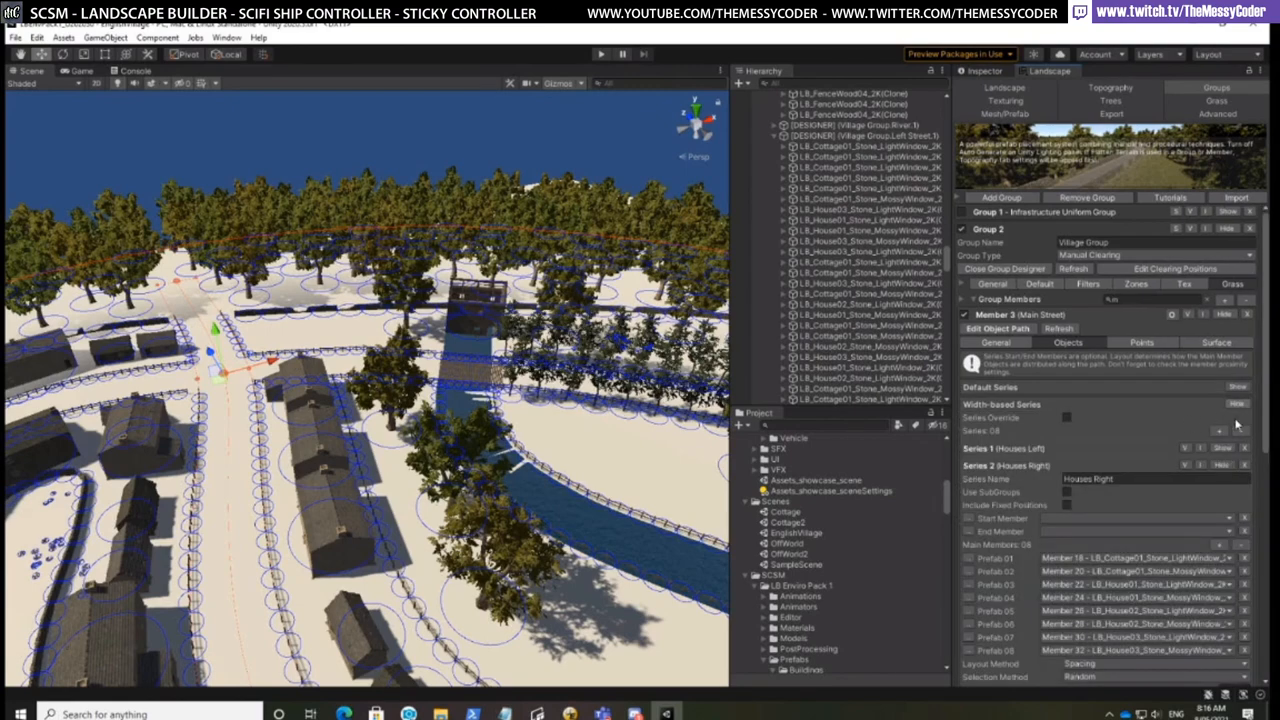
{"action": "left_click", "coordinate": [1222, 465]}
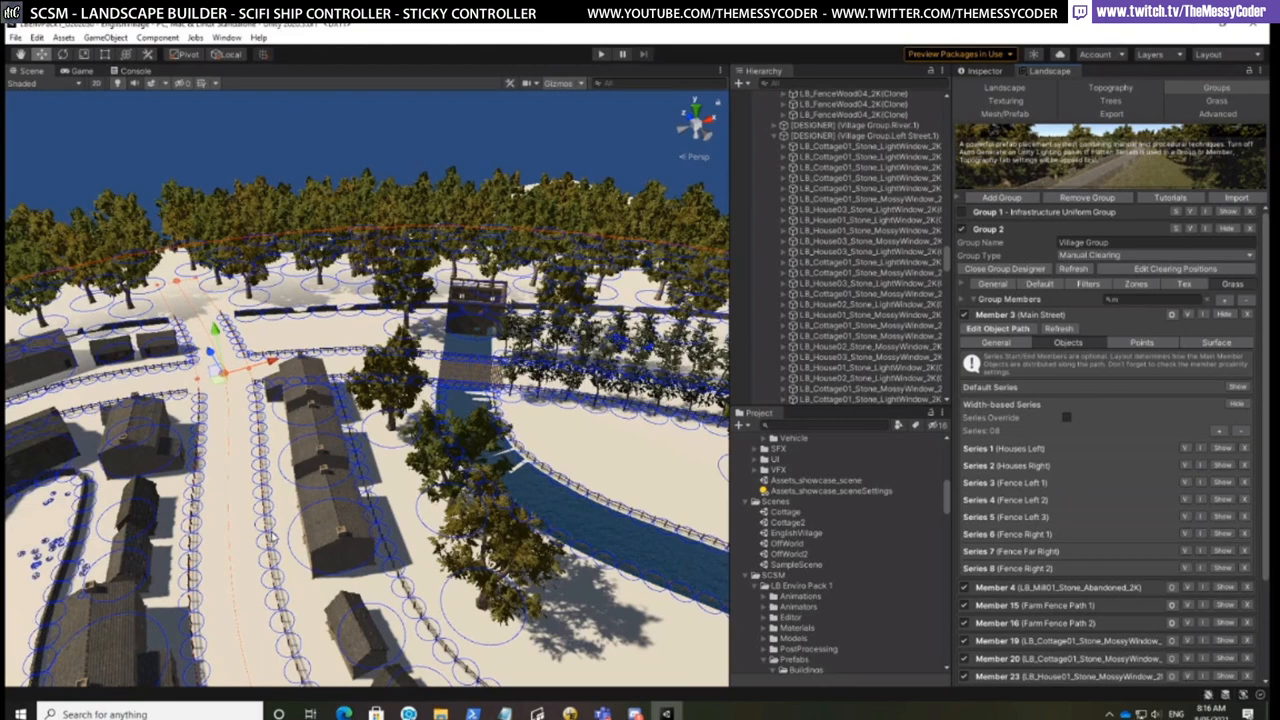
Unselect the Main Street path point and allow scene view rotation
{"action": "right_click", "coordinate": [285, 502]}
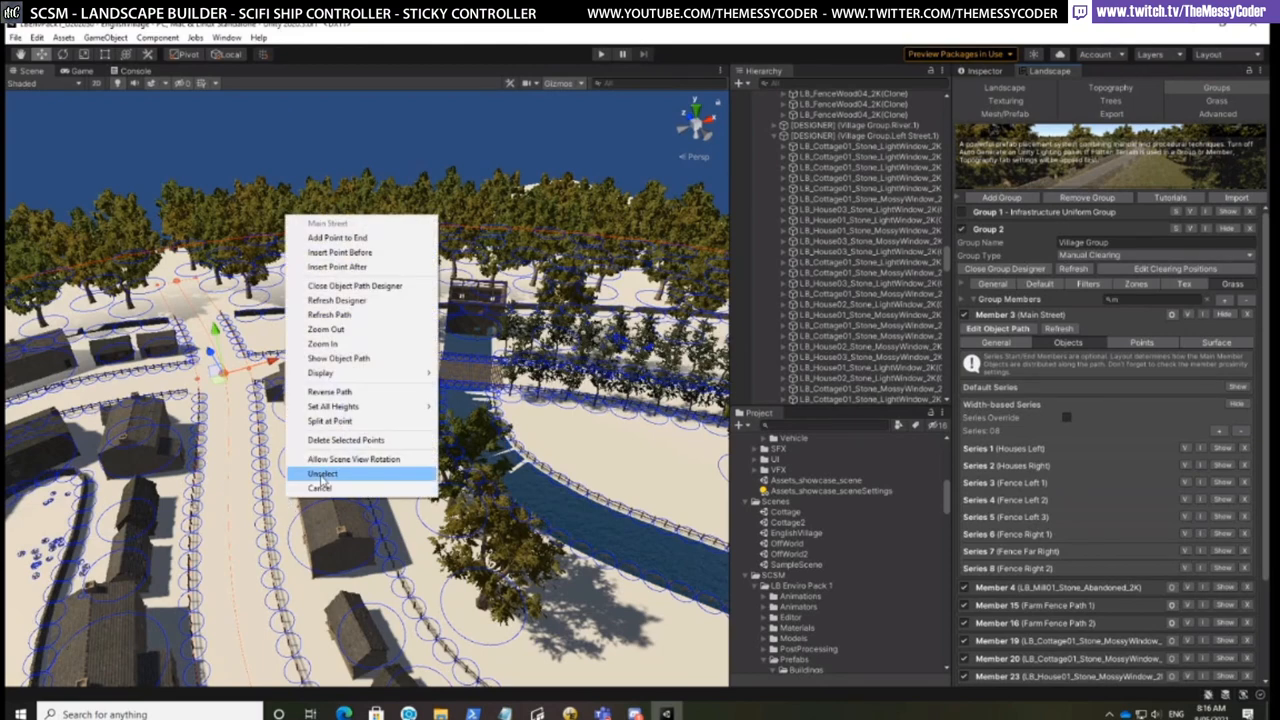
{"action": "left_click", "coordinate": [323, 474]}
{"action": "right_click", "coordinate": [319, 481]}
{"action": "left_click", "coordinate": [364, 440]}
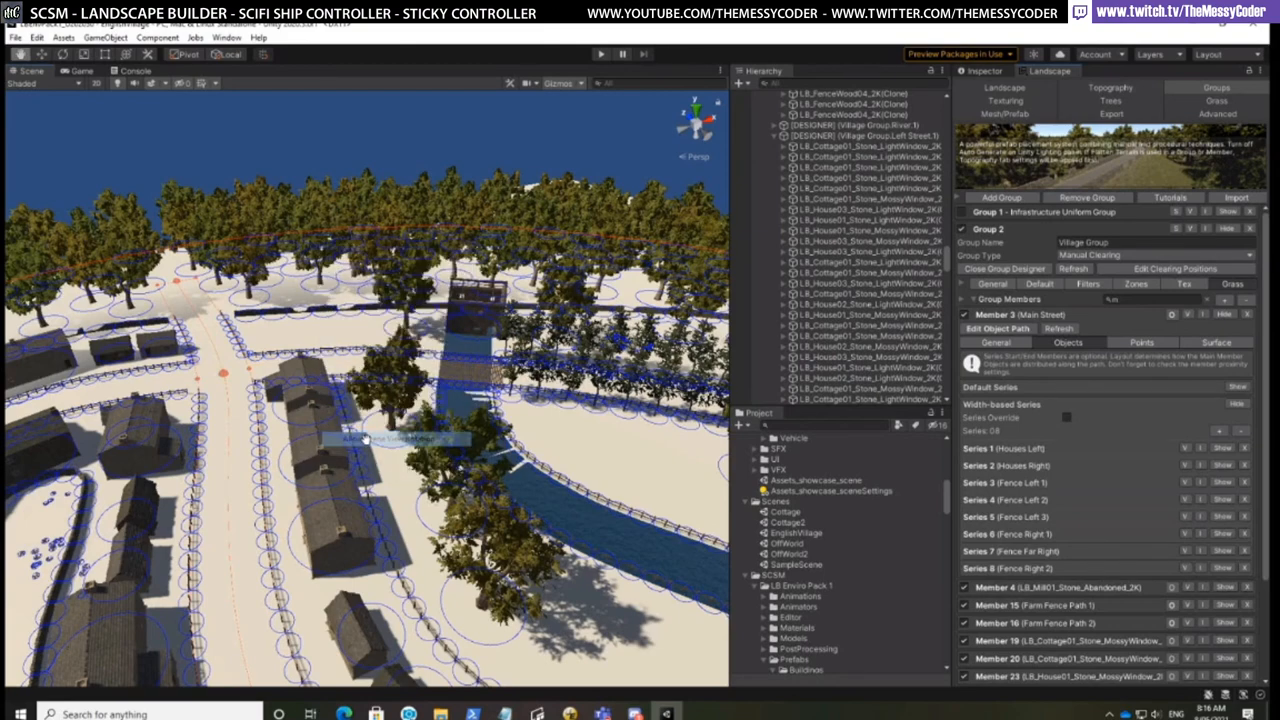
Inspect the houses and fences placed along Main Street and the wooden bridge over the river
{"action": "right_click_drag", "start_coordinate": [352, 405], "coordinate": [205, 441]}
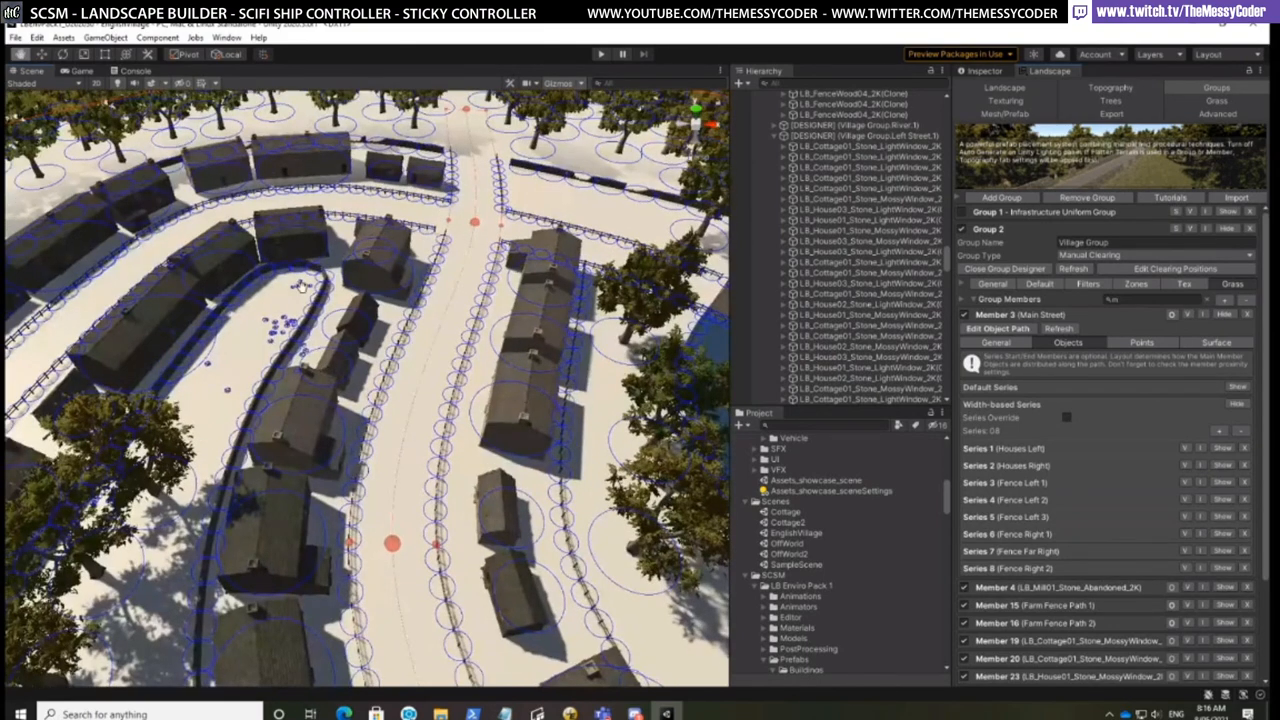
{"action": "scroll", "coordinate": [301, 359], "scroll_direction": "up", "scroll_amount": 1}
{"action": "scroll", "coordinate": [301, 359], "scroll_direction": "up", "scroll_amount": 2}
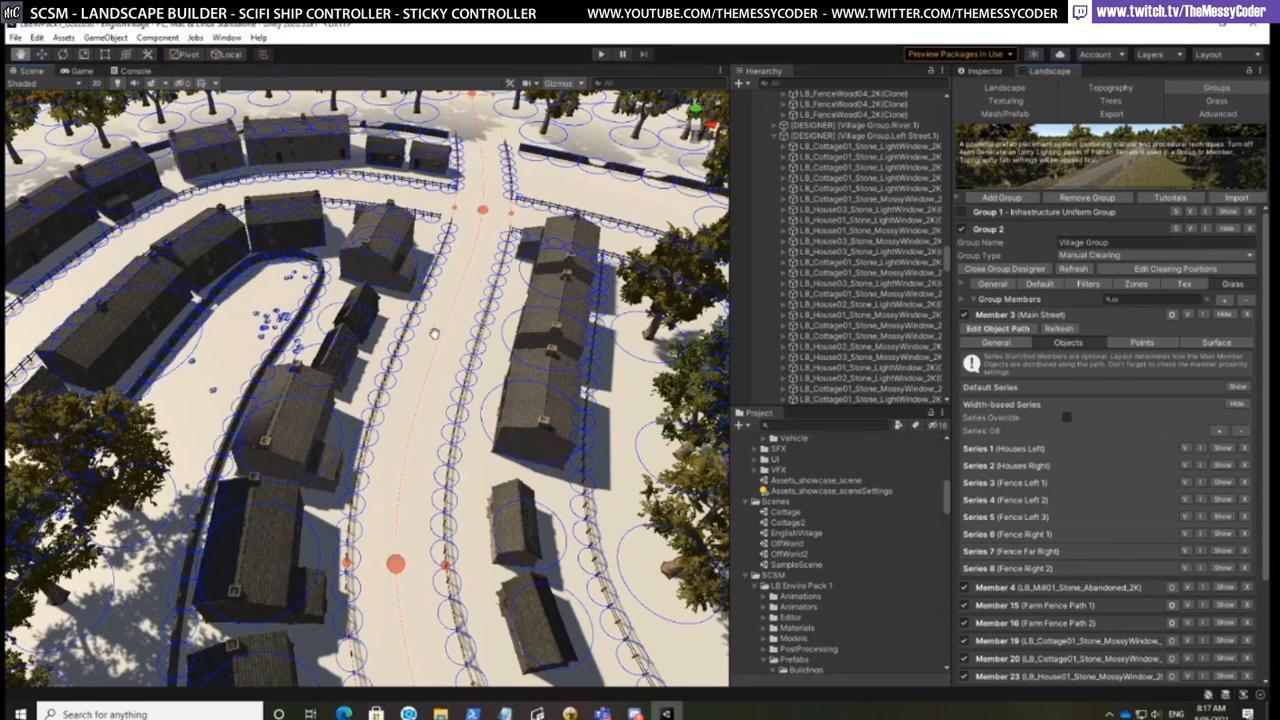
{"action": "right_click_drag", "start_coordinate": [435, 335], "coordinate": [650, 287]}
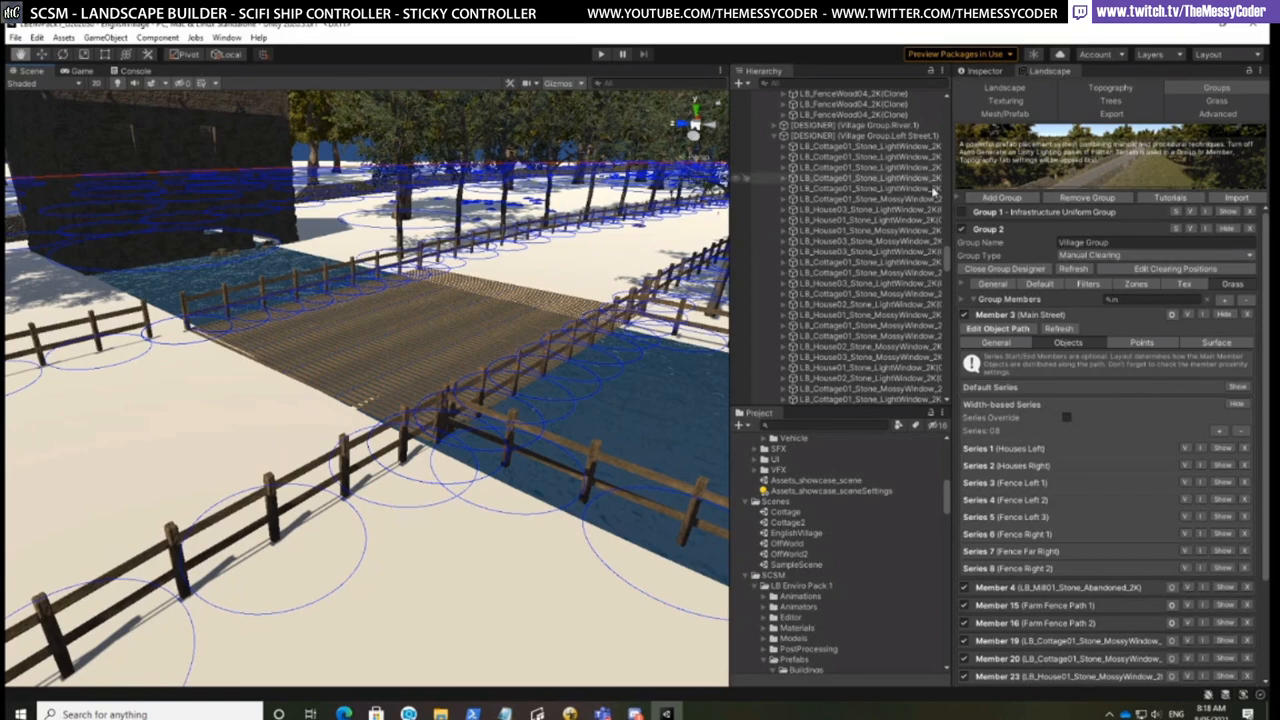
Collapse the English Countryside object in the scene's object tree and switch to the Move tool
{"action": "left_click_drag", "start_coordinate": [949, 260], "coordinate": [968, 100]}
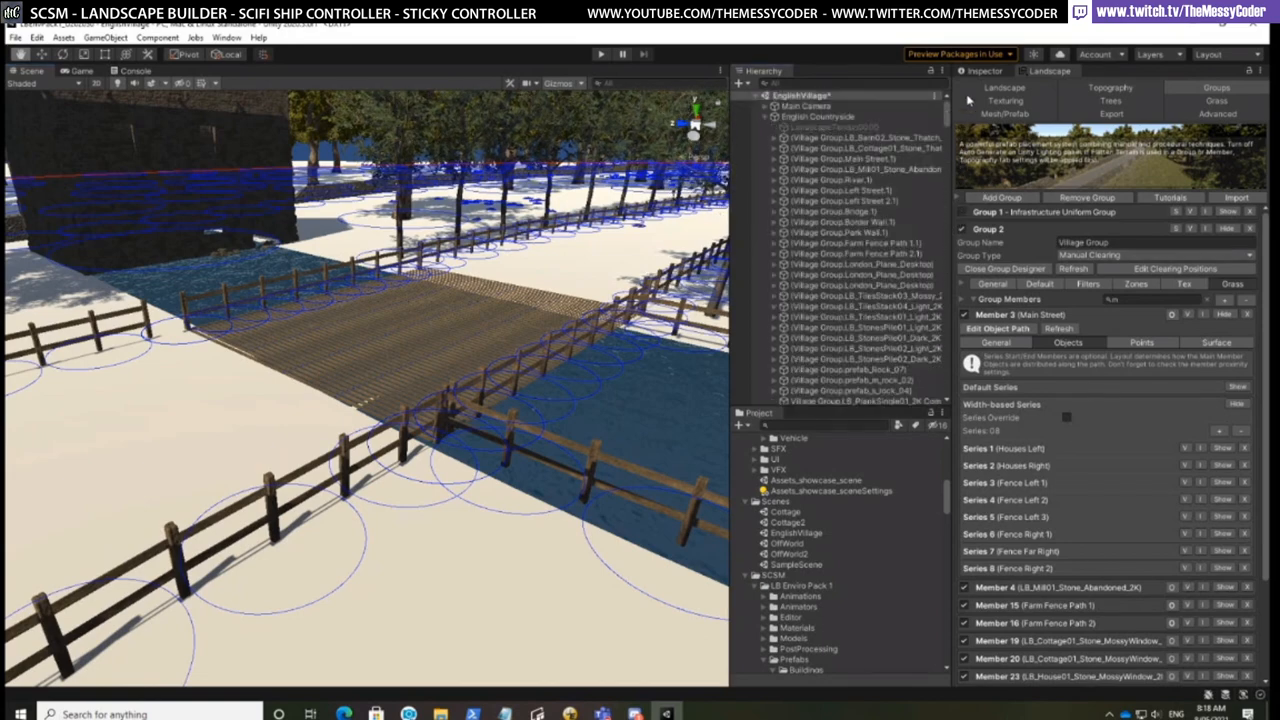
{"action": "left_click", "coordinate": [767, 118]}
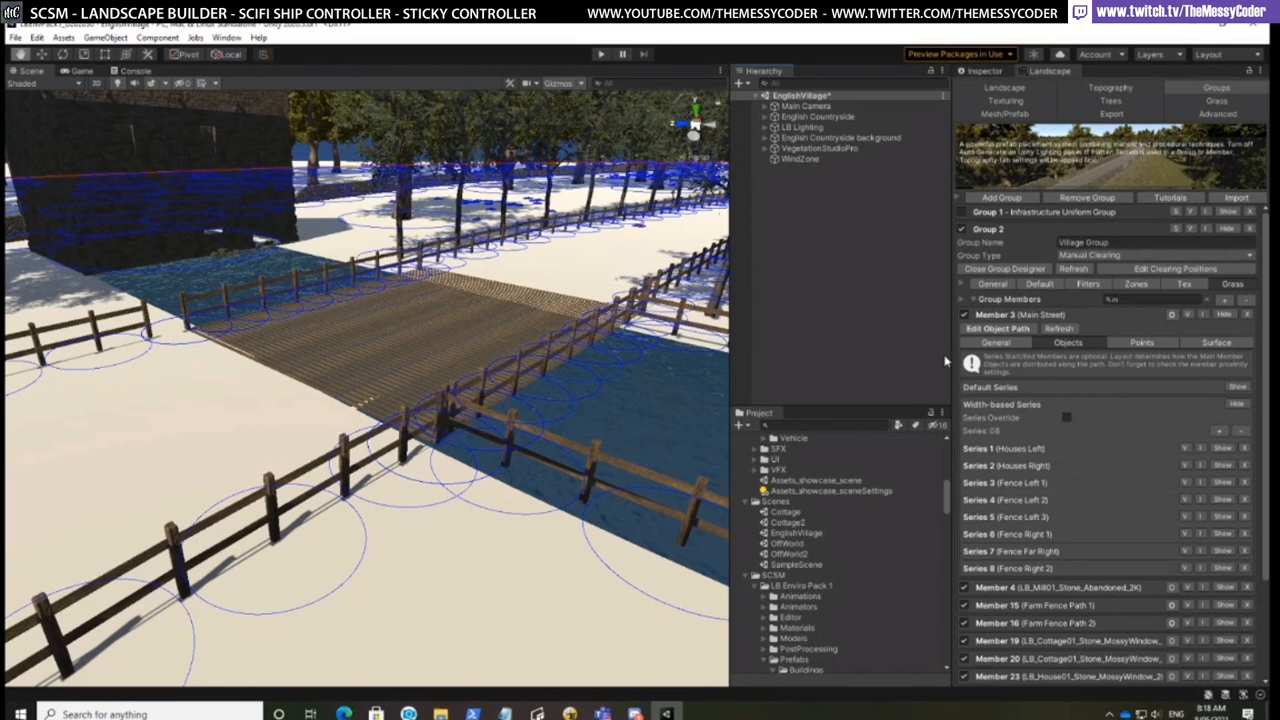
{"action": "left_click", "coordinate": [41, 54]}
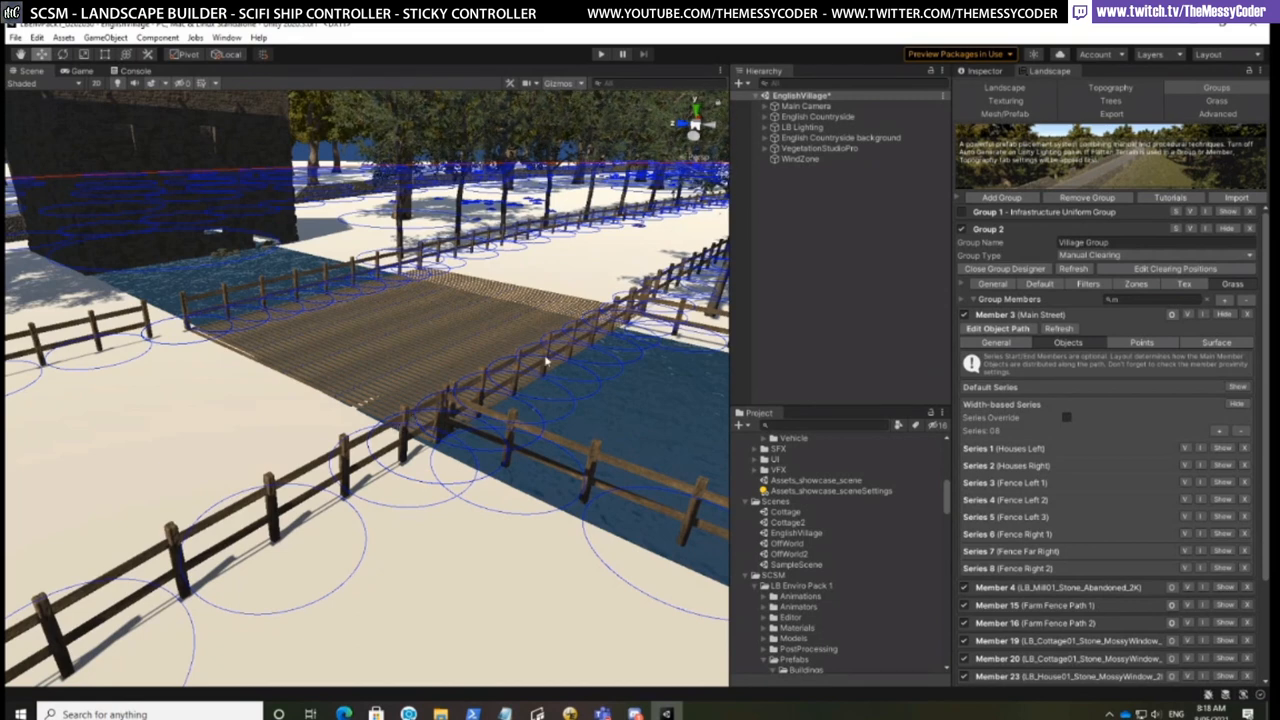
Allow scene view rotation and look over the bridge, fences and houses along Main Street
{"action": "scroll", "coordinate": [517, 486], "scroll_direction": "down", "scroll_amount": 2}
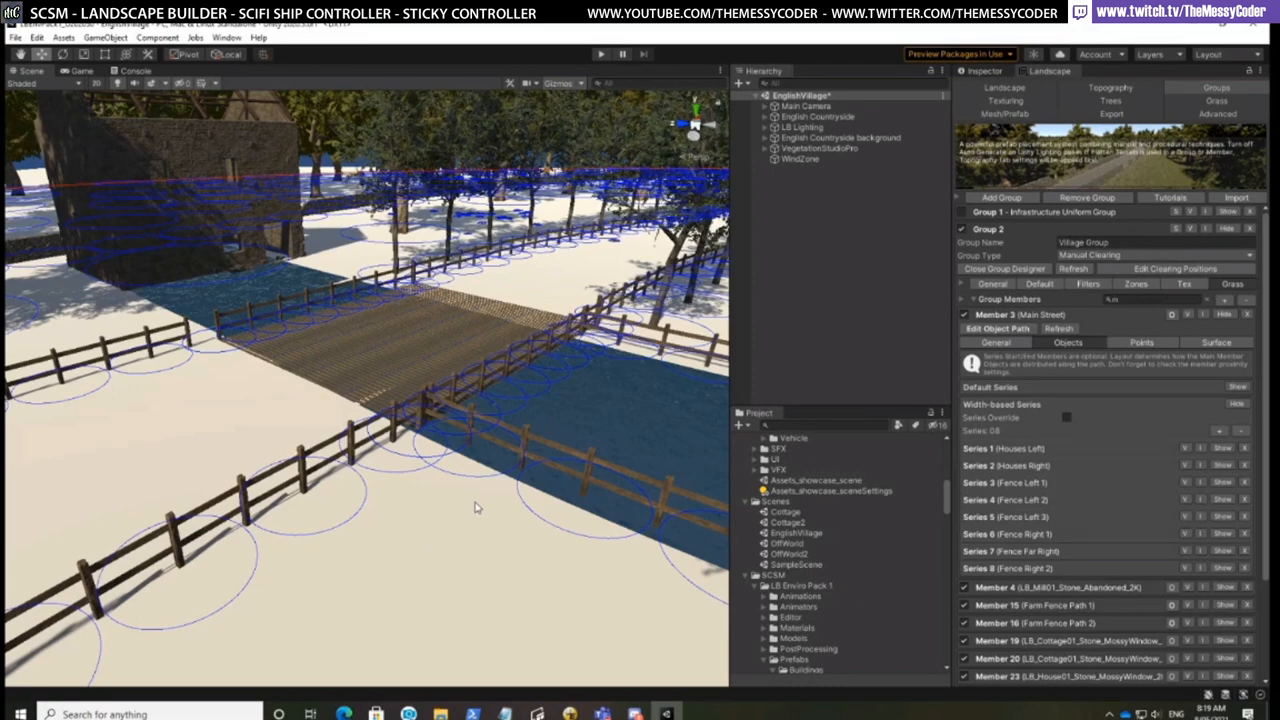
{"action": "scroll", "coordinate": [480, 511], "scroll_direction": "down", "scroll_amount": 6}
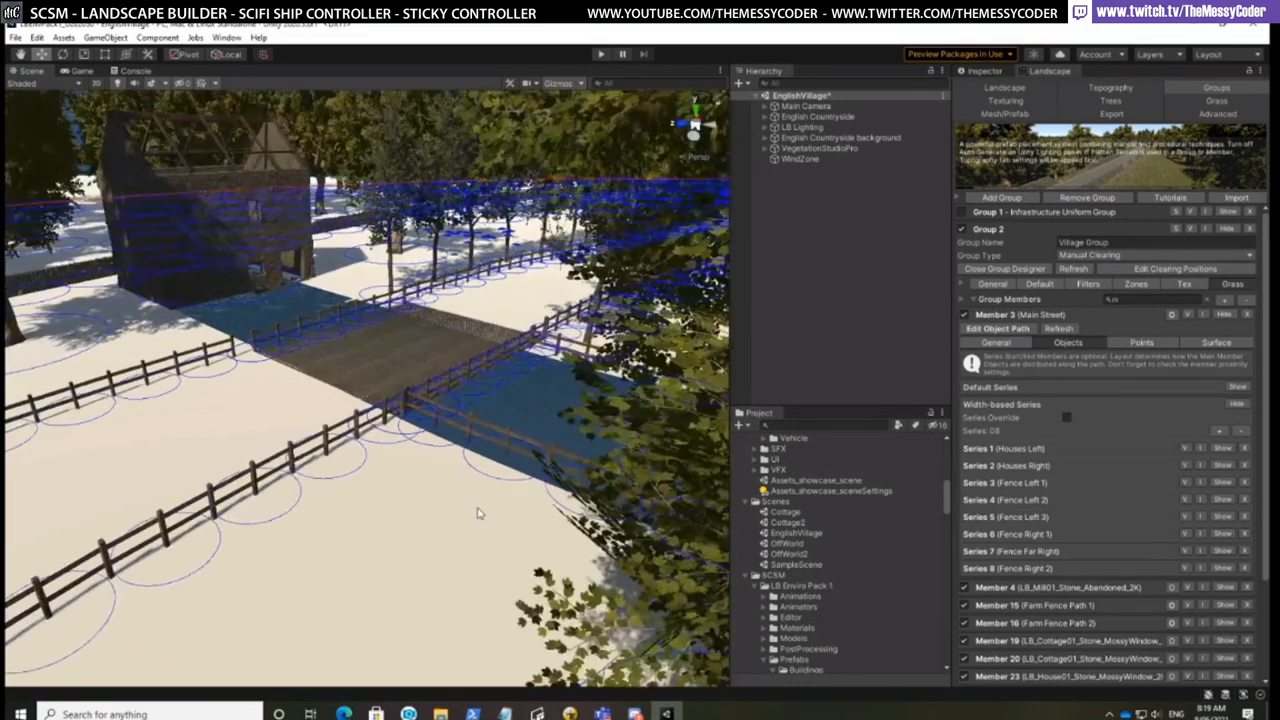
{"action": "right_click", "coordinate": [478, 511]}
{"action": "left_click", "coordinate": [533, 486]}
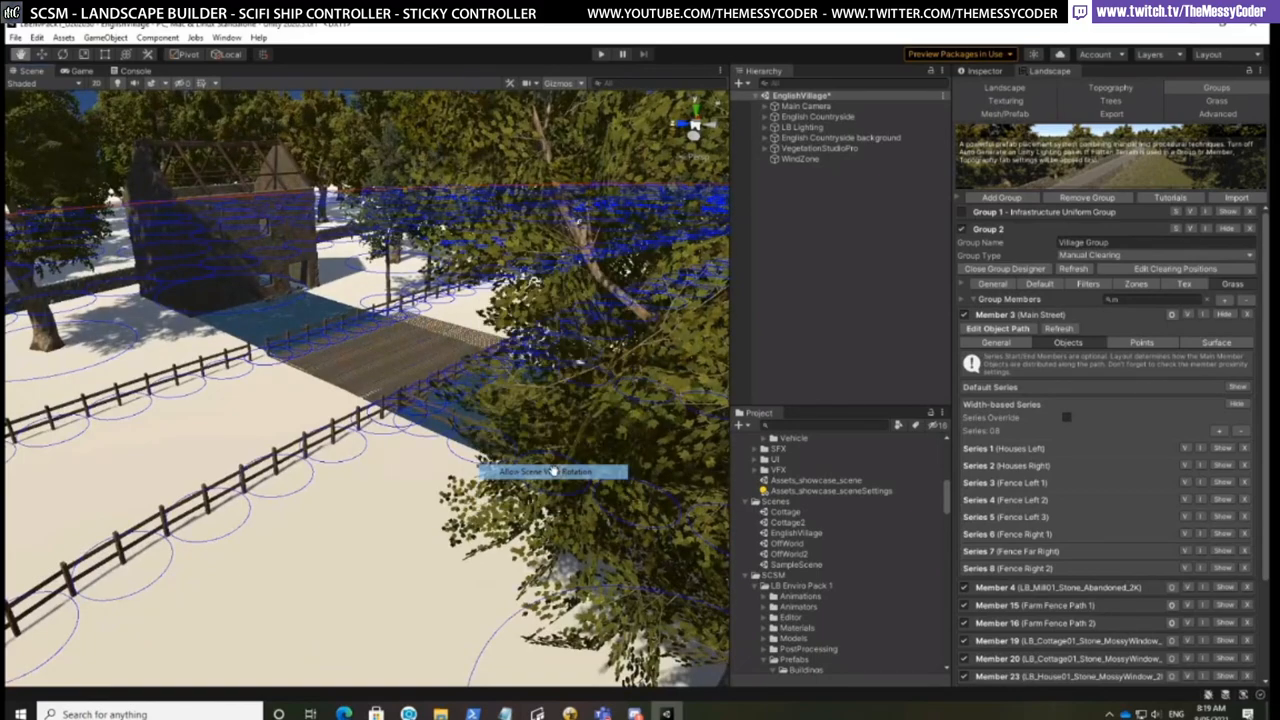
{"action": "right_click_drag", "start_coordinate": [533, 482], "coordinate": [369, 523]}
{"action": "scroll", "coordinate": [369, 526], "scroll_direction": "down", "scroll_amount": 6}
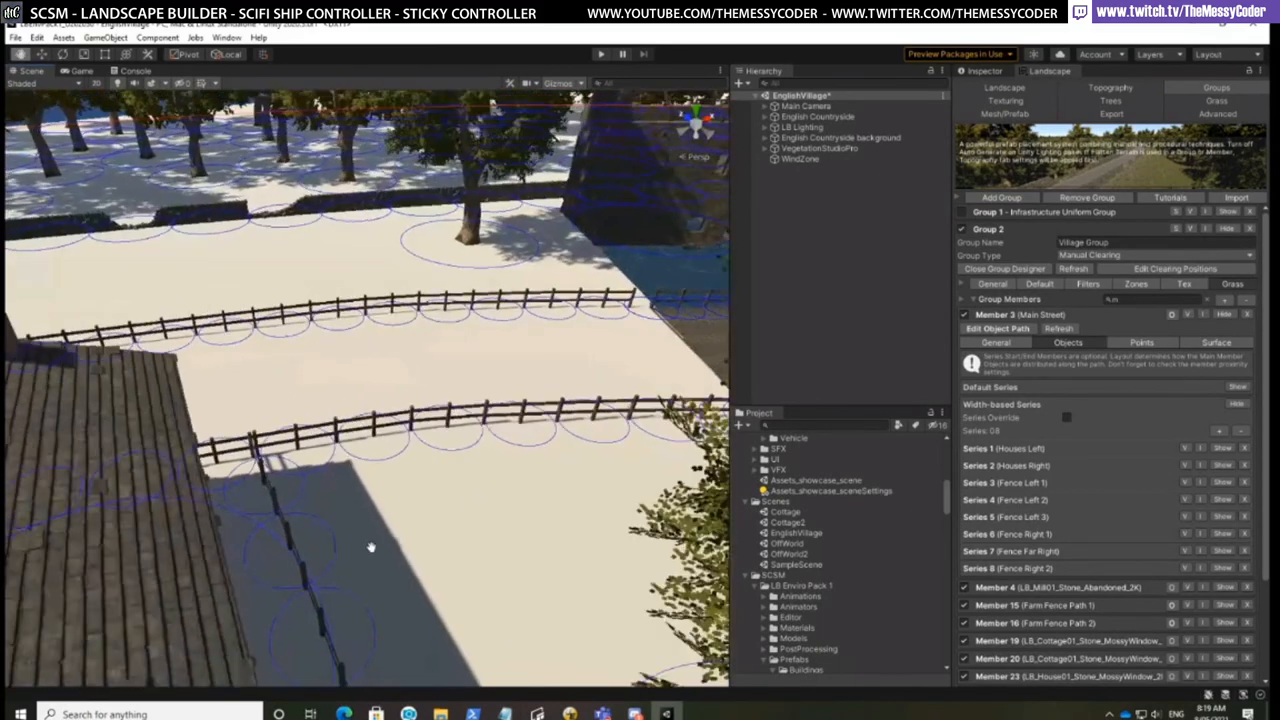
{"action": "scroll", "coordinate": [356, 547], "scroll_direction": "down", "scroll_amount": 6}
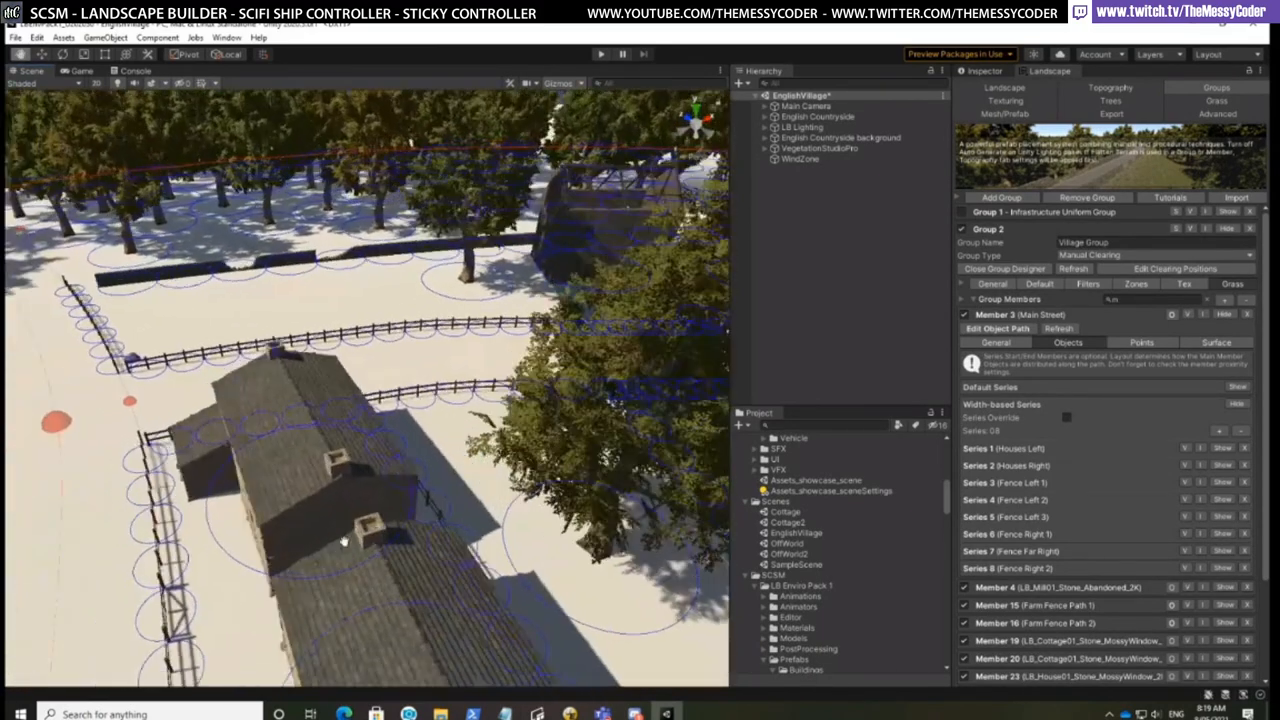
{"action": "middle_click_drag", "start_coordinate": [356, 547], "coordinate": [534, 437]}
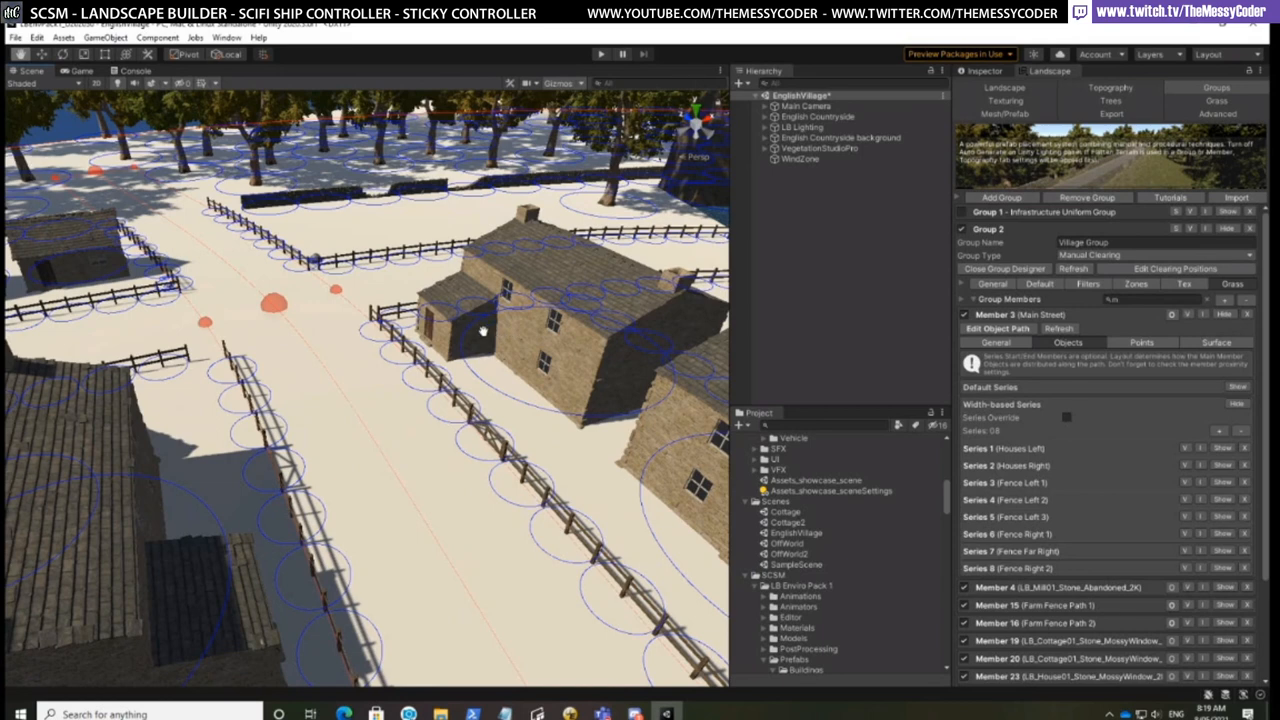
Move the Main Street path point at the bend beside the two small buildings toward the river and refresh the designer
{"action": "left_click", "coordinate": [41, 54]}
{"action": "scroll", "coordinate": [355, 470], "scroll_direction": "down", "scroll_amount": 5}
{"action": "scroll", "coordinate": [352, 446], "scroll_direction": "down", "scroll_amount": 2}
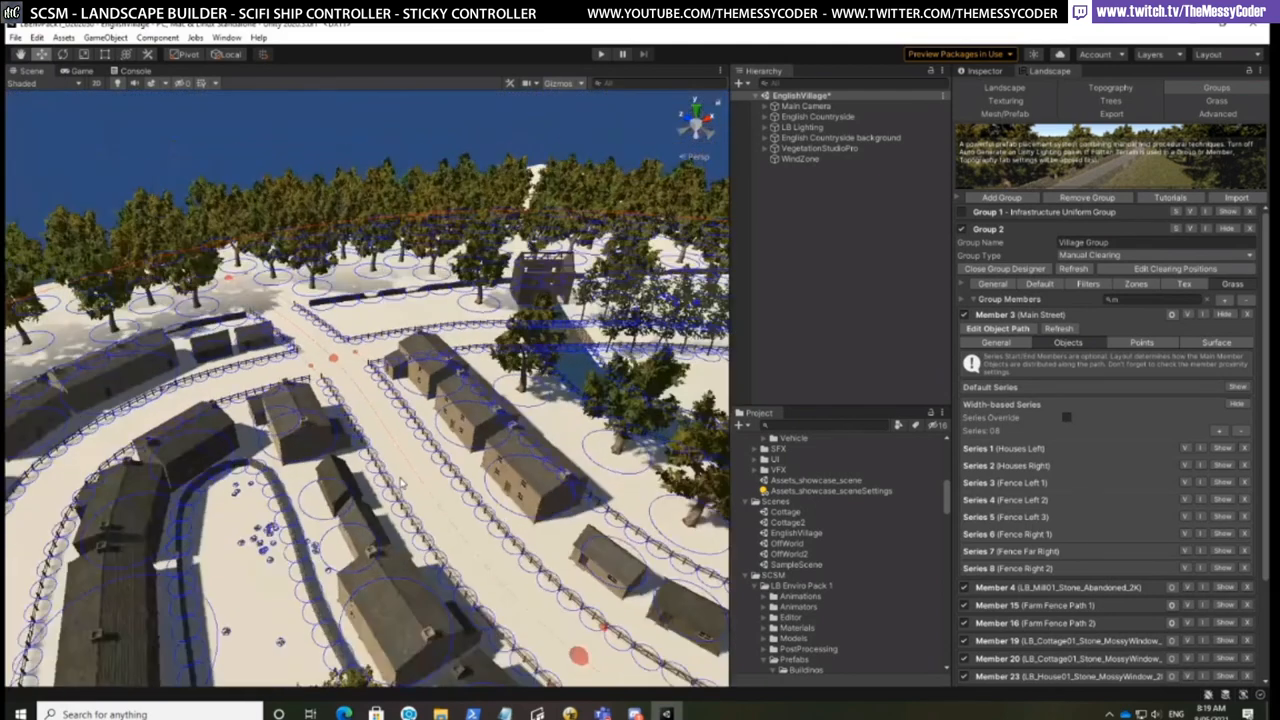
{"action": "middle_click_drag", "start_coordinate": [614, 573], "coordinate": [425, 435]}
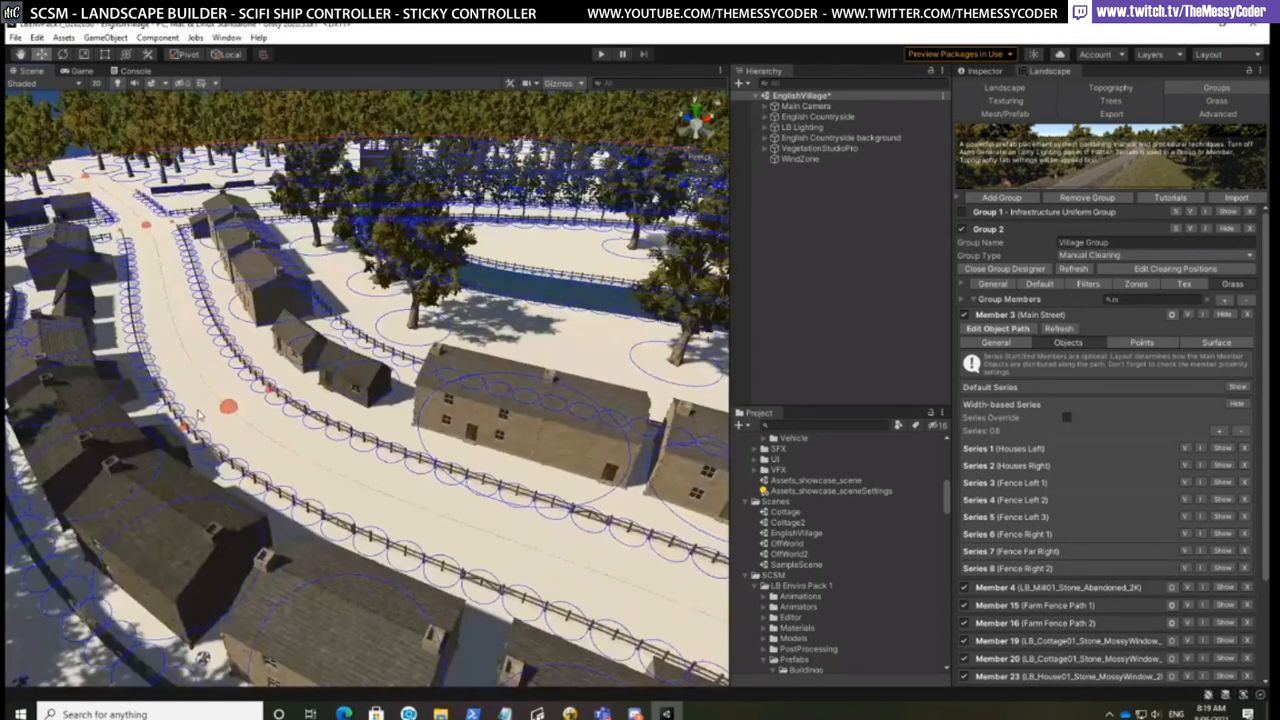
{"action": "left_click", "coordinate": [228, 407]}
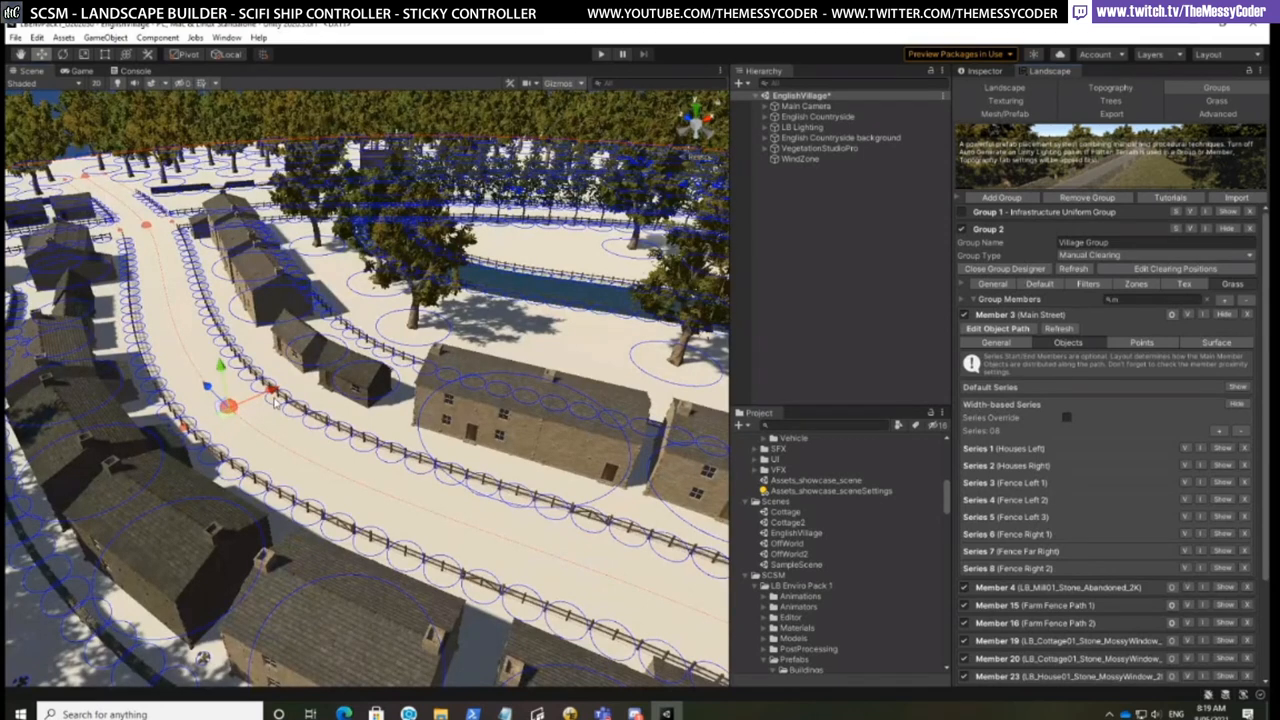
{"action": "left_click_drag", "start_coordinate": [270, 390], "coordinate": [363, 357]}
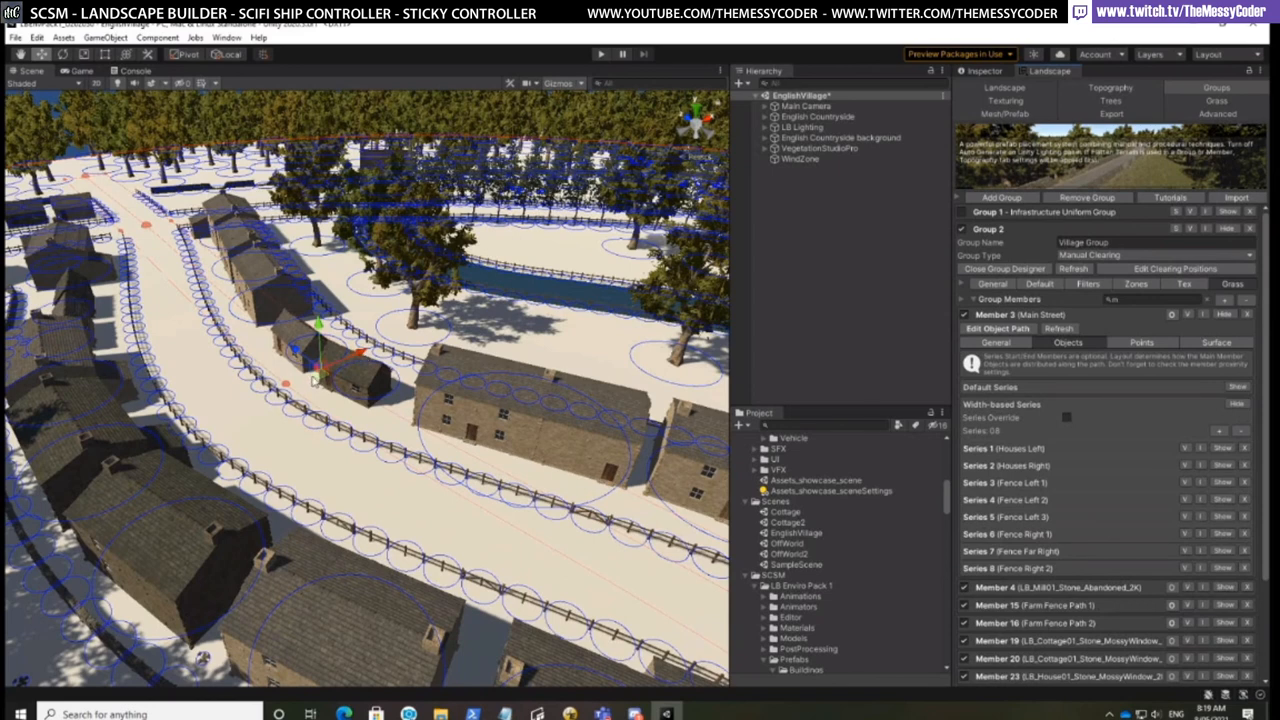
{"action": "right_click", "coordinate": [321, 373]}
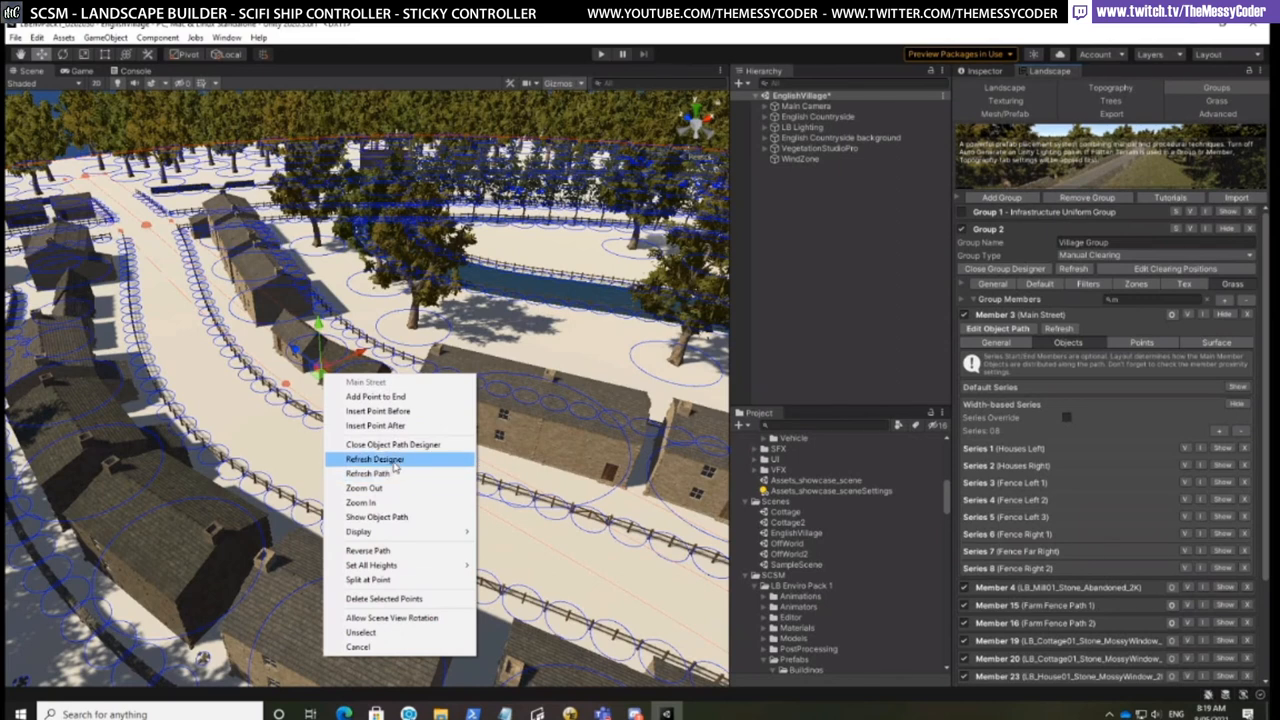
{"action": "left_click", "coordinate": [396, 462]}
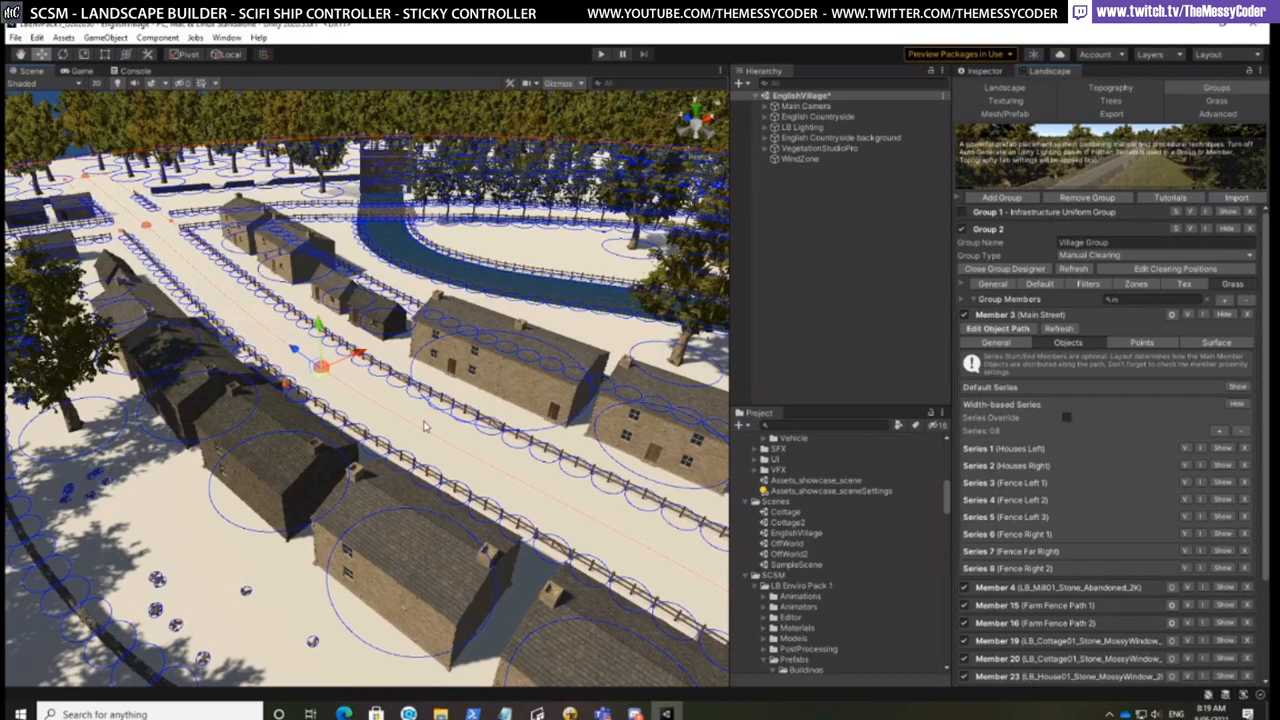
Move the selected Main Street path point away from the river, back to the bend, and refresh the designer
{"action": "left_click_drag", "start_coordinate": [424, 427], "coordinate": [318, 462], "text": "alt"}
{"action": "left_click_drag", "start_coordinate": [218, 428], "coordinate": [234, 150]}
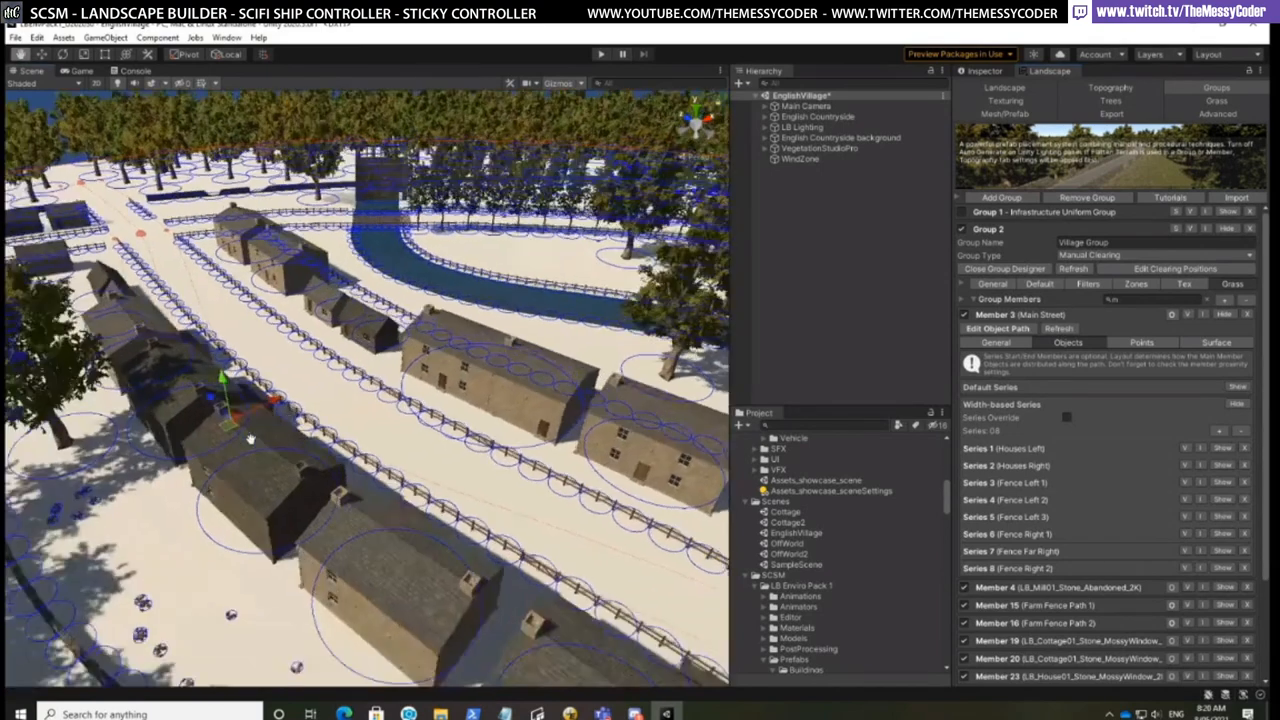
{"action": "right_click", "coordinate": [235, 149]}
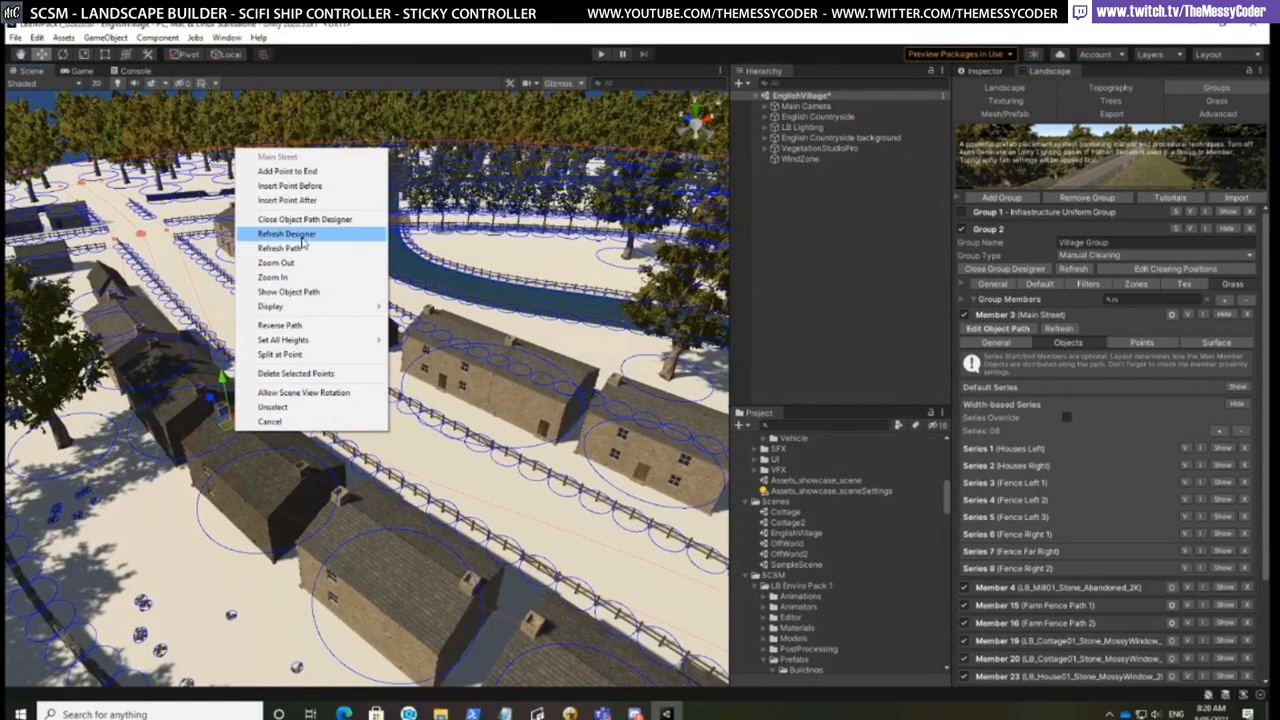
{"action": "left_click", "coordinate": [298, 235]}
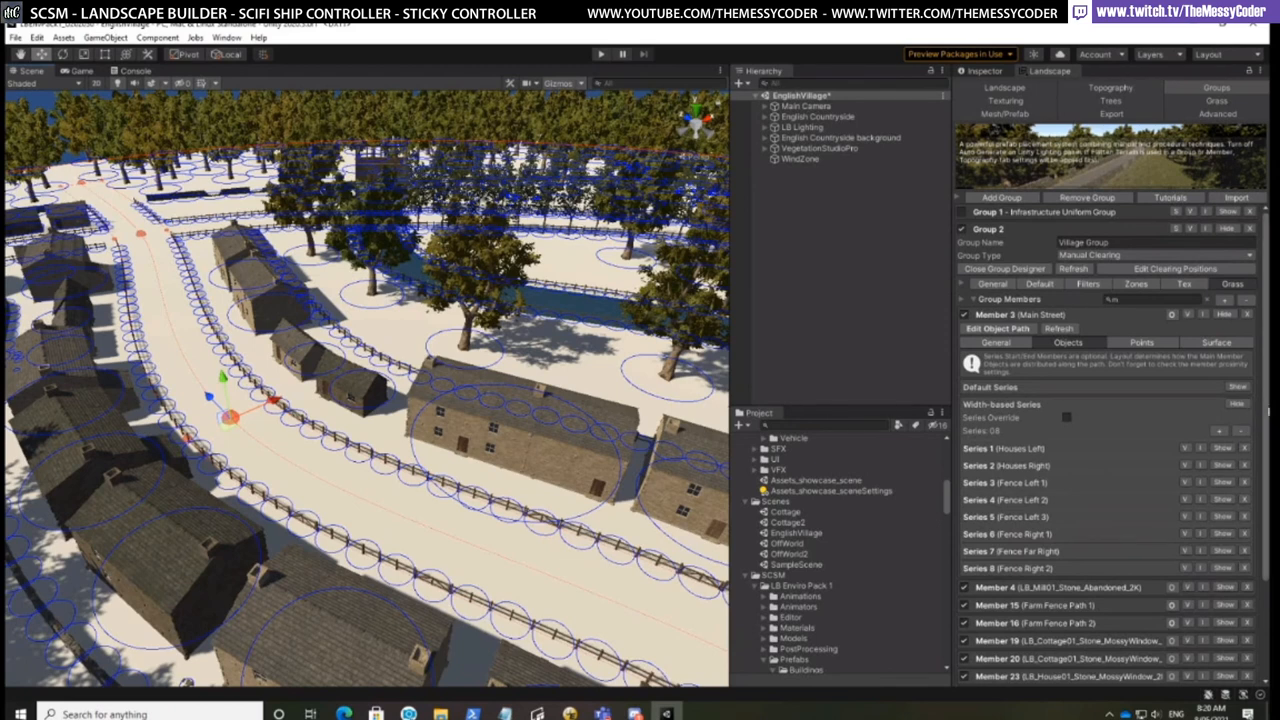
Review Main Street's series list and survey the village from above, from the curved house rows to the crossroads near the mill
{"action": "scroll", "coordinate": [1110, 440], "scroll_direction": "down", "scroll_amount": 3}
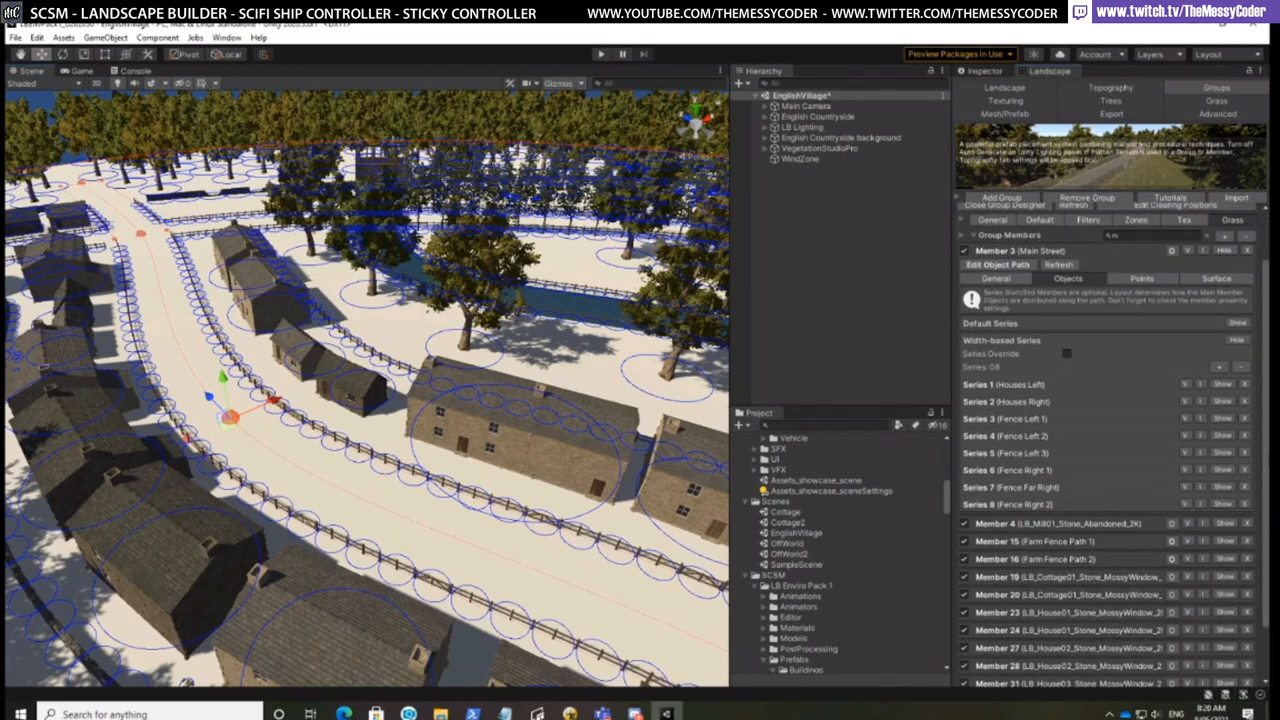
{"action": "scroll", "coordinate": [1105, 450], "scroll_direction": "down", "scroll_amount": 1}
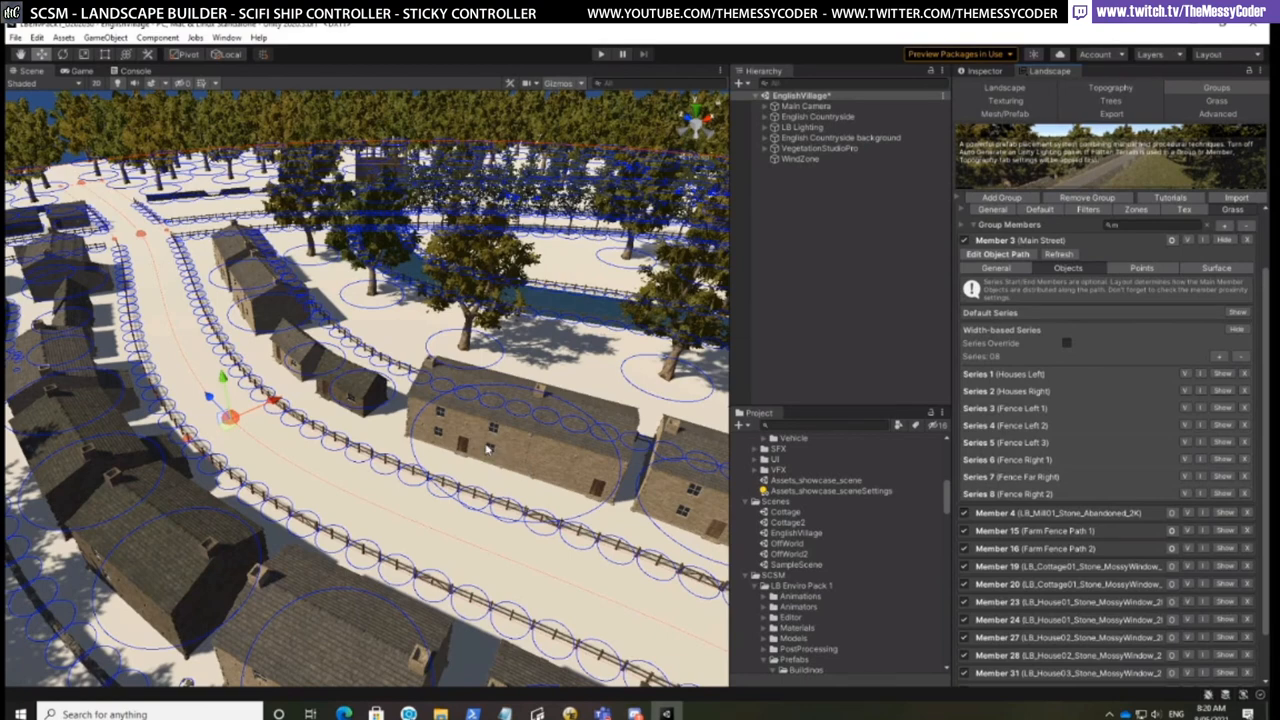
{"action": "scroll", "coordinate": [481, 441], "scroll_direction": "down", "scroll_amount": 5}
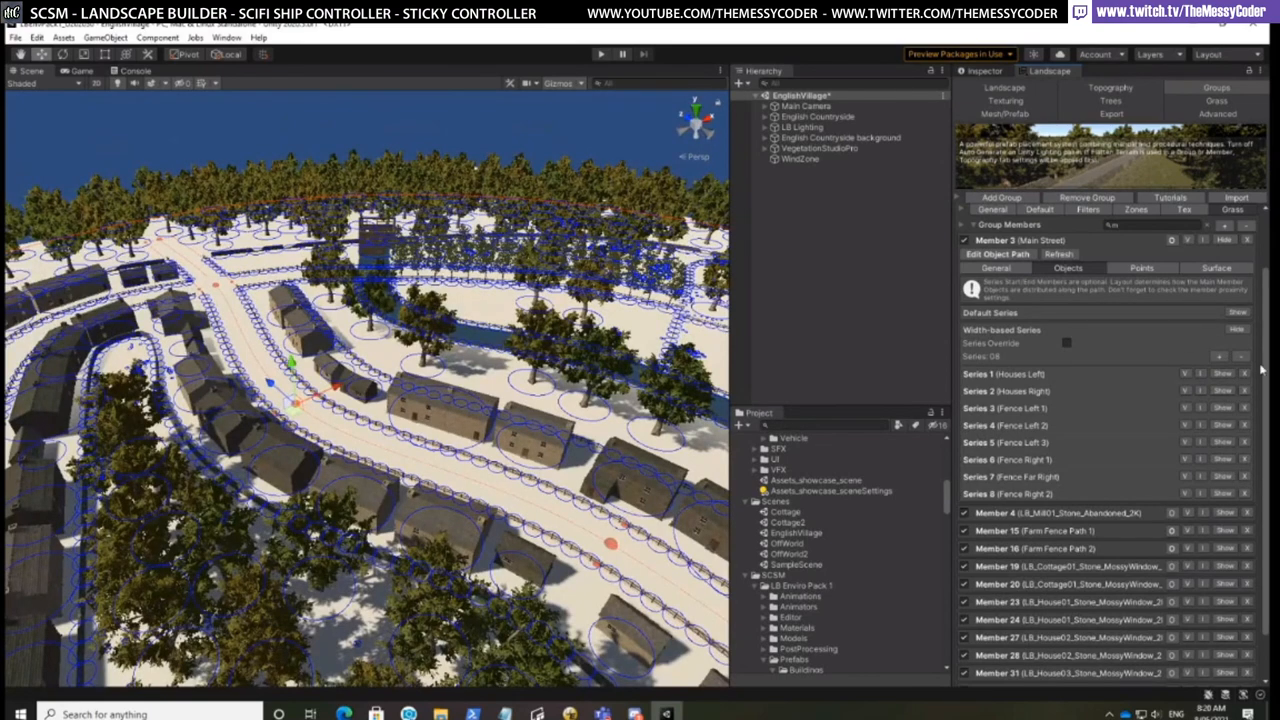
{"action": "mouse_move", "coordinate": [1267, 372]}
{"action": "left_mouse_down"}
{"action": "mouse_move", "coordinate": [1268, 408]}
{"action": "mouse_move", "coordinate": [1268, 369]}
{"action": "left_mouse_up"}
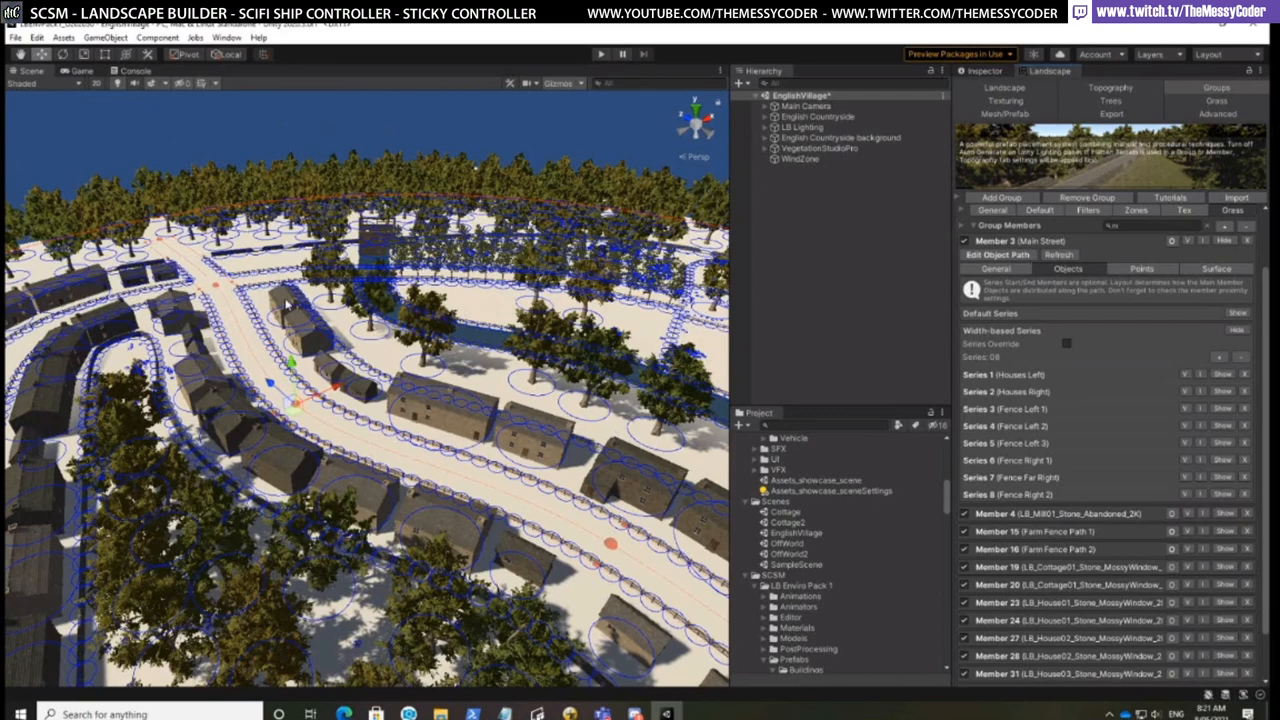
{"action": "middle_click_drag", "start_coordinate": [286, 299], "coordinate": [382, 498]}
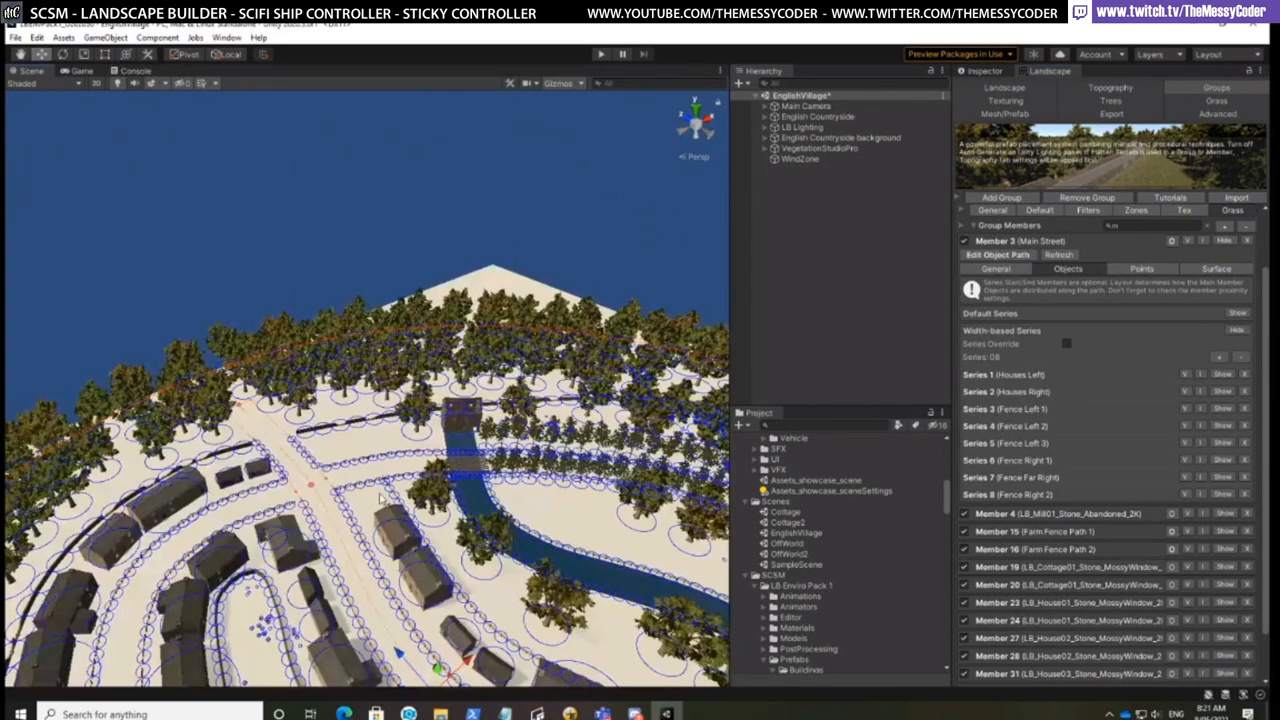
{"action": "scroll", "coordinate": [380, 498], "scroll_direction": "up", "scroll_amount": 4}
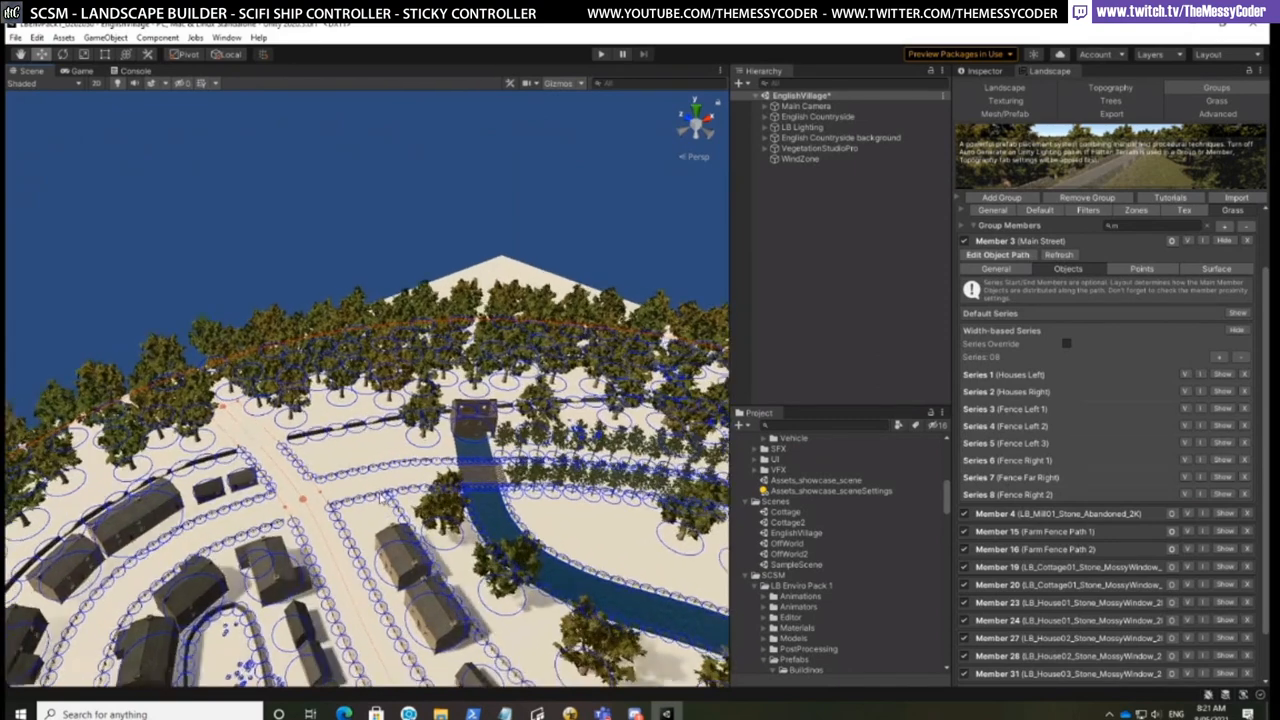
{"action": "scroll", "coordinate": [383, 500], "scroll_direction": "up", "scroll_amount": 2}
{"action": "scroll", "coordinate": [383, 502], "scroll_direction": "up", "scroll_amount": 1}
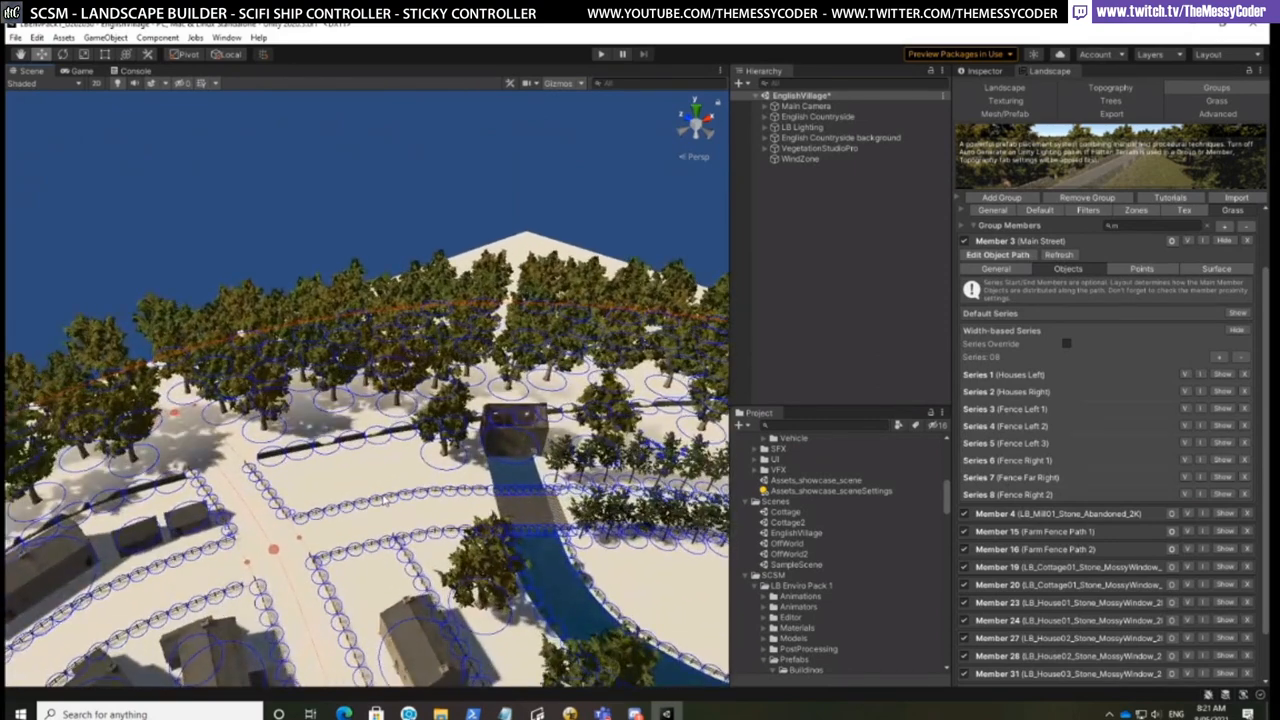
{"action": "scroll", "coordinate": [383, 490], "scroll_direction": "up", "scroll_amount": 3}
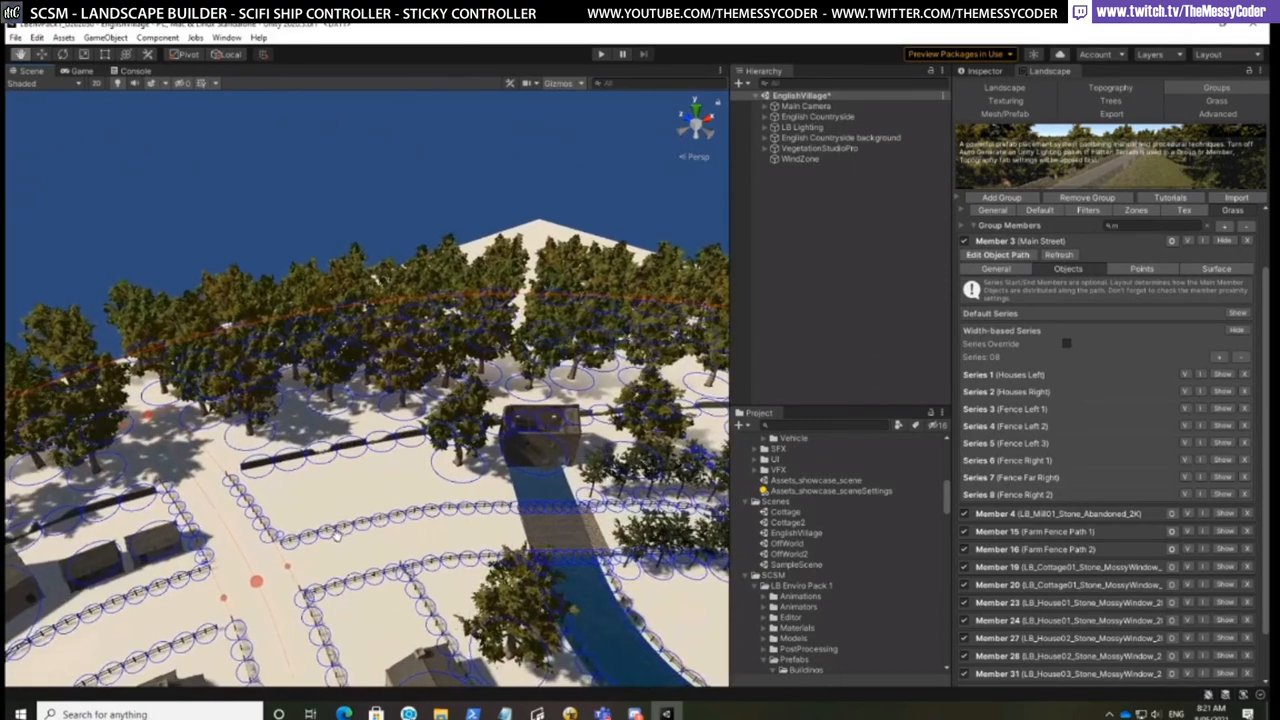
{"action": "middle_click_drag", "start_coordinate": [381, 463], "coordinate": [422, 375]}
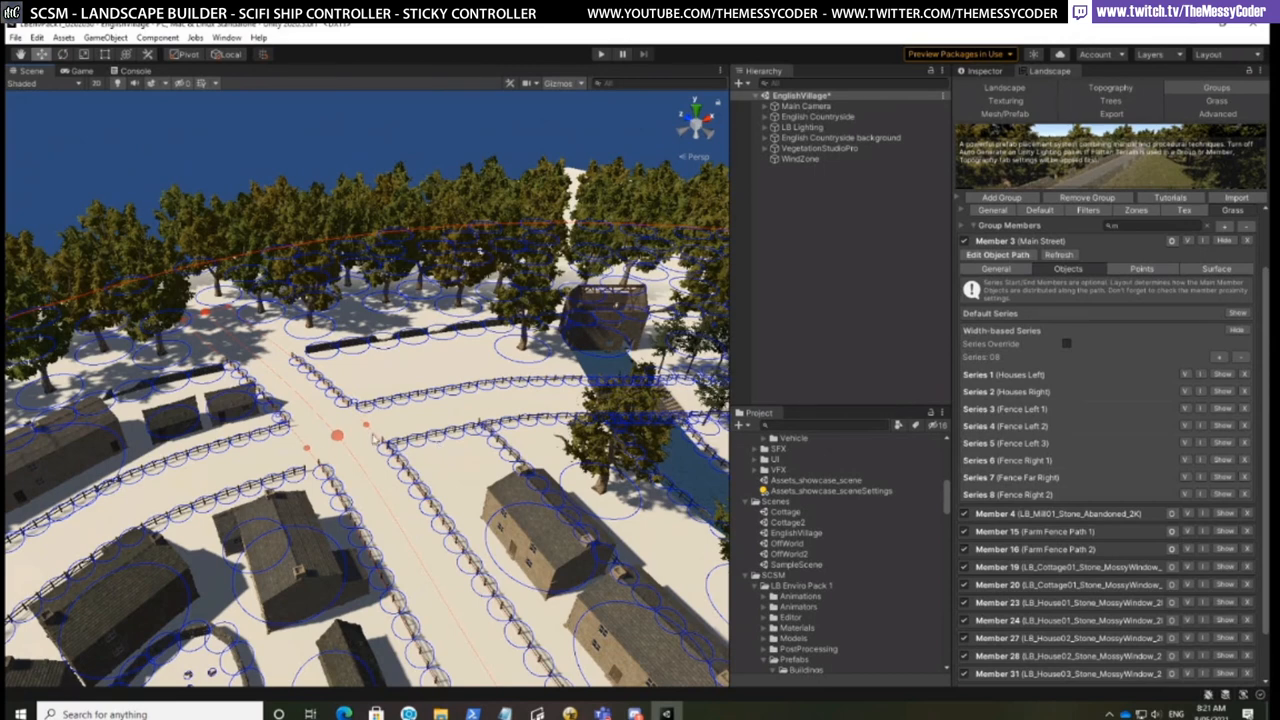
Move the Main Street path point at the crossroads toward the bridge, then refresh the path and the designer
{"action": "left_click", "coordinate": [338, 436]}
{"action": "left_click_drag", "start_coordinate": [340, 447], "coordinate": [381, 428]}
{"action": "right_click", "coordinate": [381, 428]}
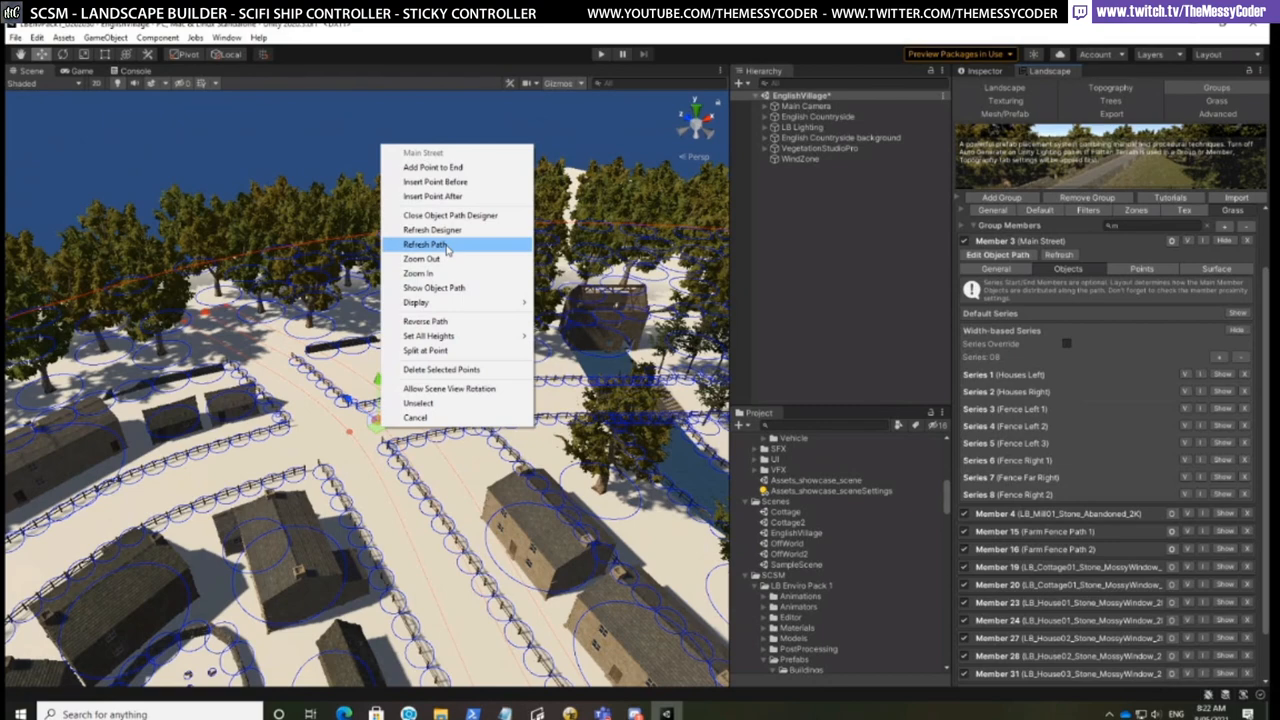
{"action": "left_click", "coordinate": [447, 246]}
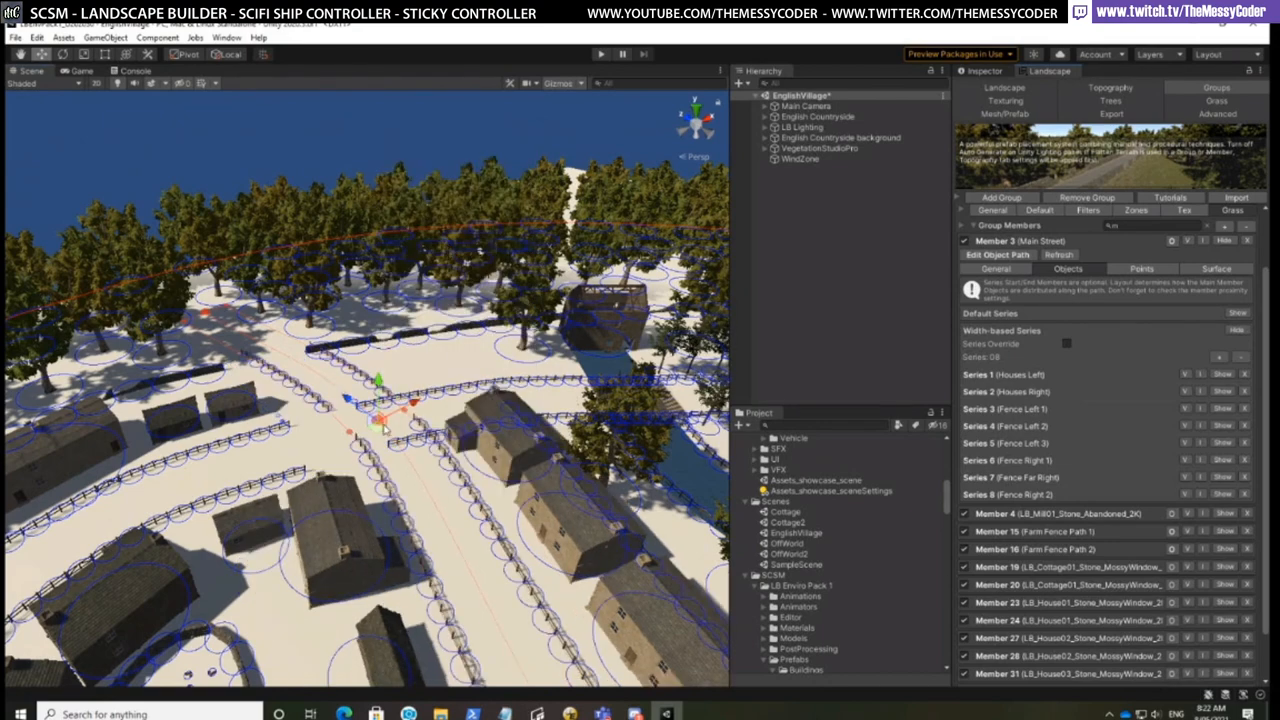
{"action": "right_click", "coordinate": [382, 428]}
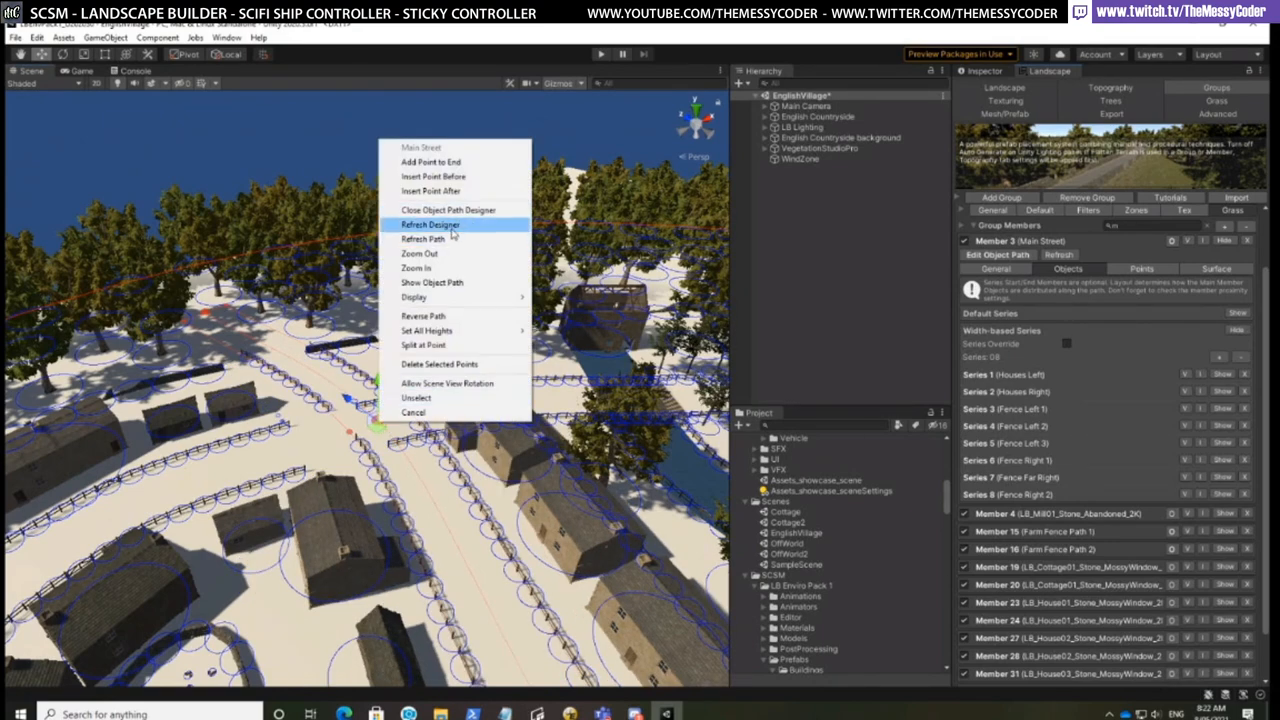
{"action": "left_click", "coordinate": [453, 226]}
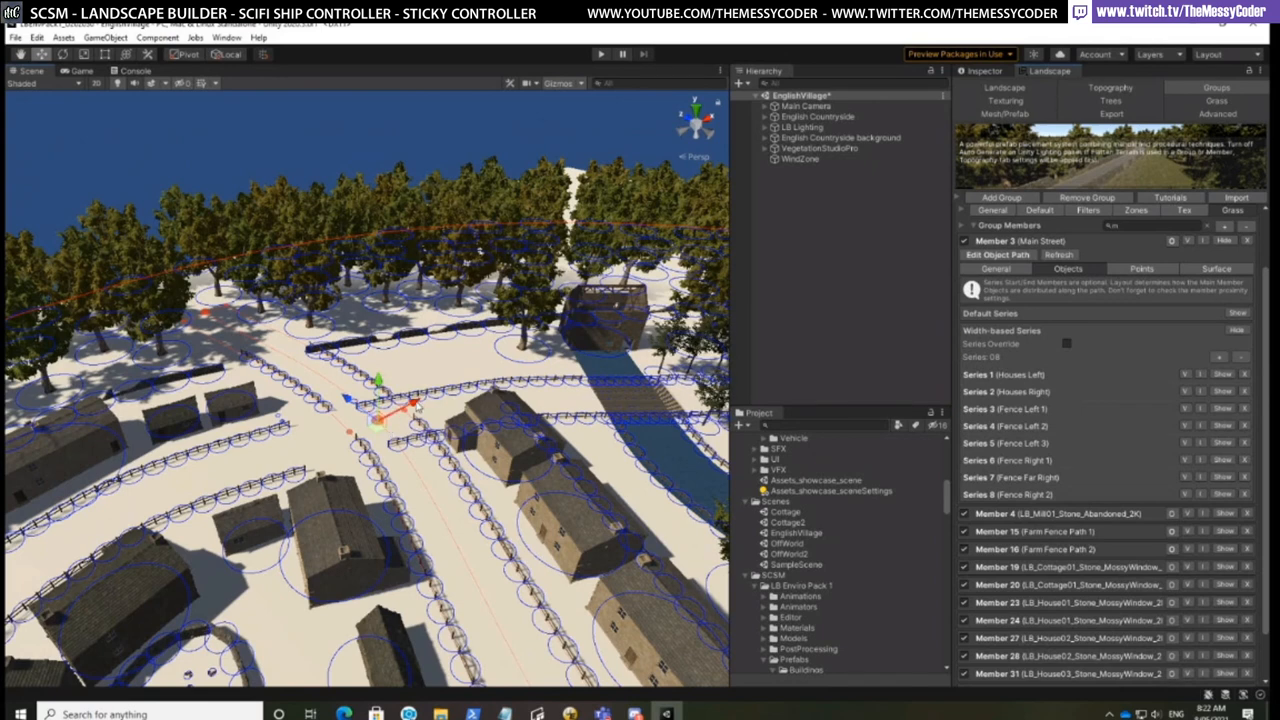
{"action": "mouse_move", "coordinate": [380, 432]}
{"action": "left_mouse_down"}
{"action": "mouse_move", "coordinate": [337, 441]}
{"action": "mouse_move", "coordinate": [393, 425]}
{"action": "left_mouse_up"}
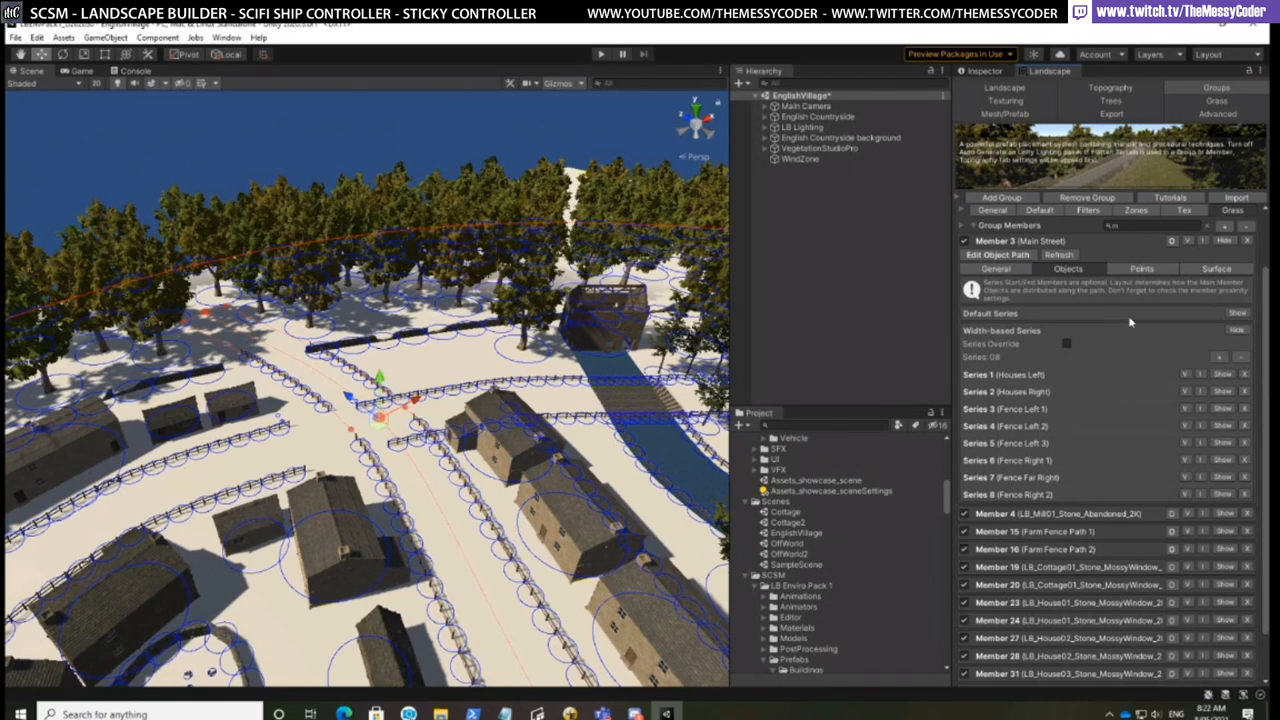
Collapse Main Street's width-based series and filter the Village Group's members to those with street in their names
{"action": "left_click", "coordinate": [1236, 330]}
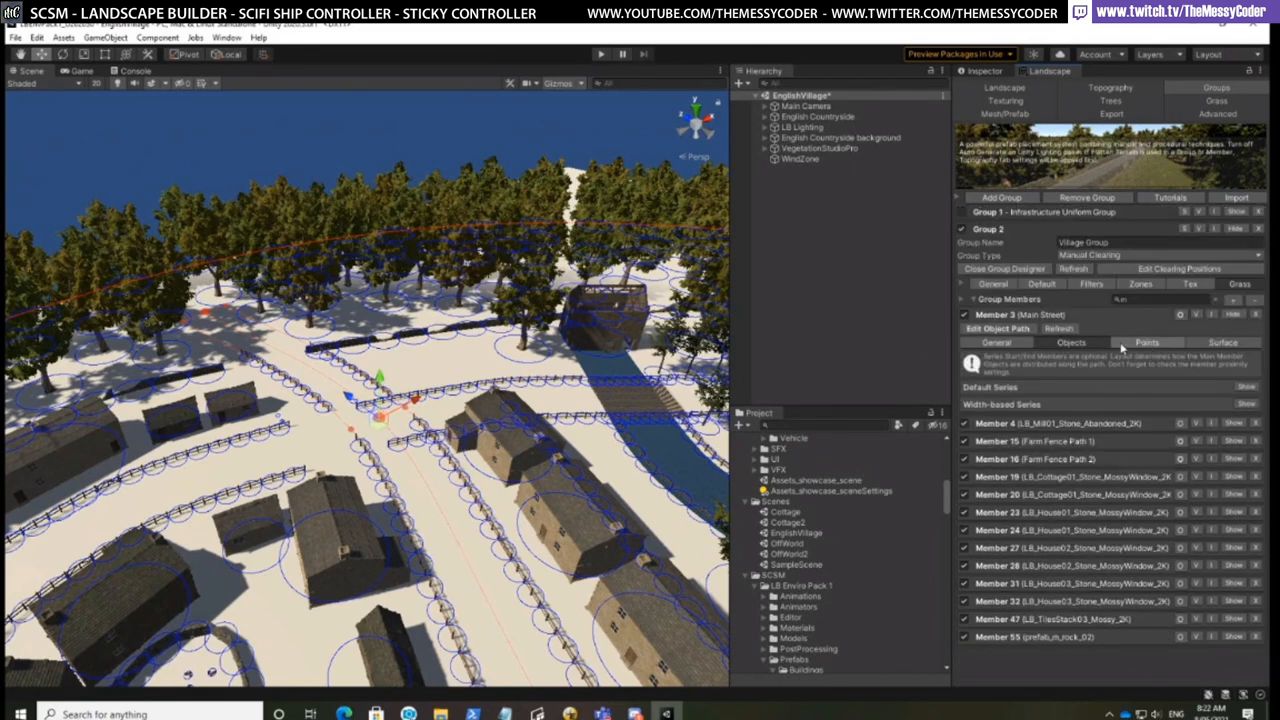
{"action": "left_click", "coordinate": [1215, 302]}
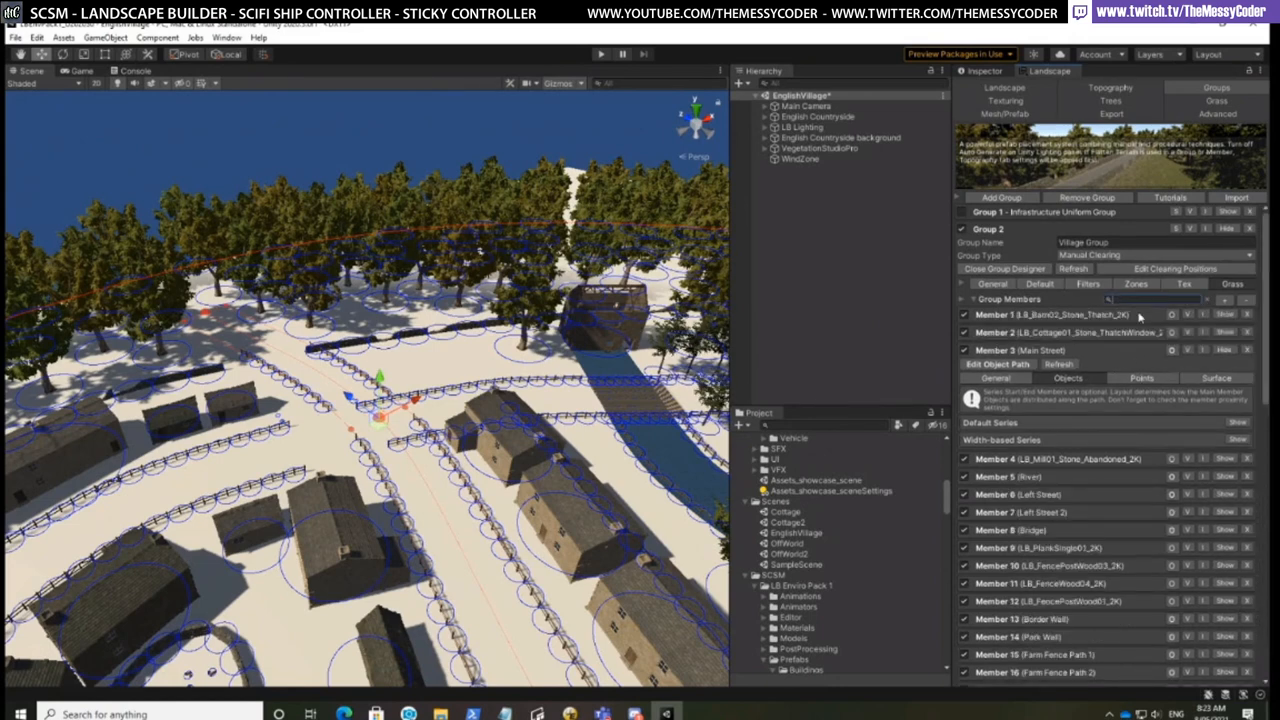
{"action": "type", "text": "street"}
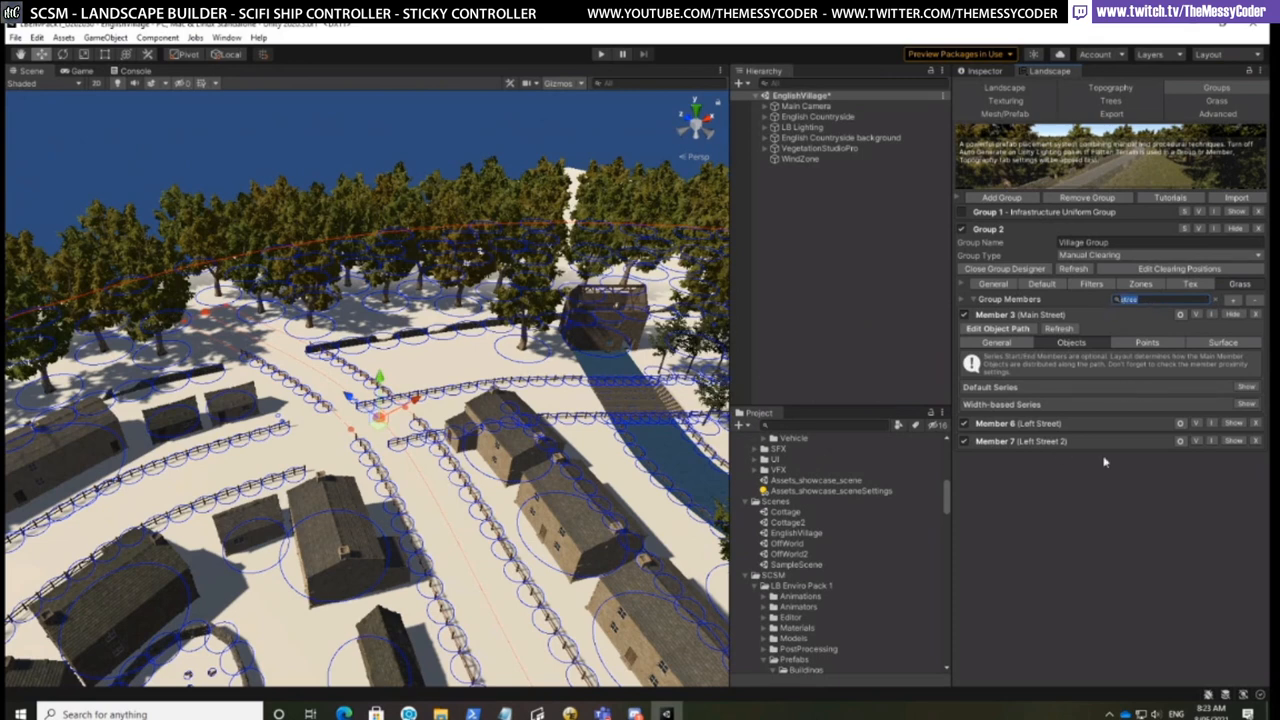
View the Left Street member's general path settings, then return to editing the Main Street object path
{"action": "left_click", "coordinate": [1232, 424]}
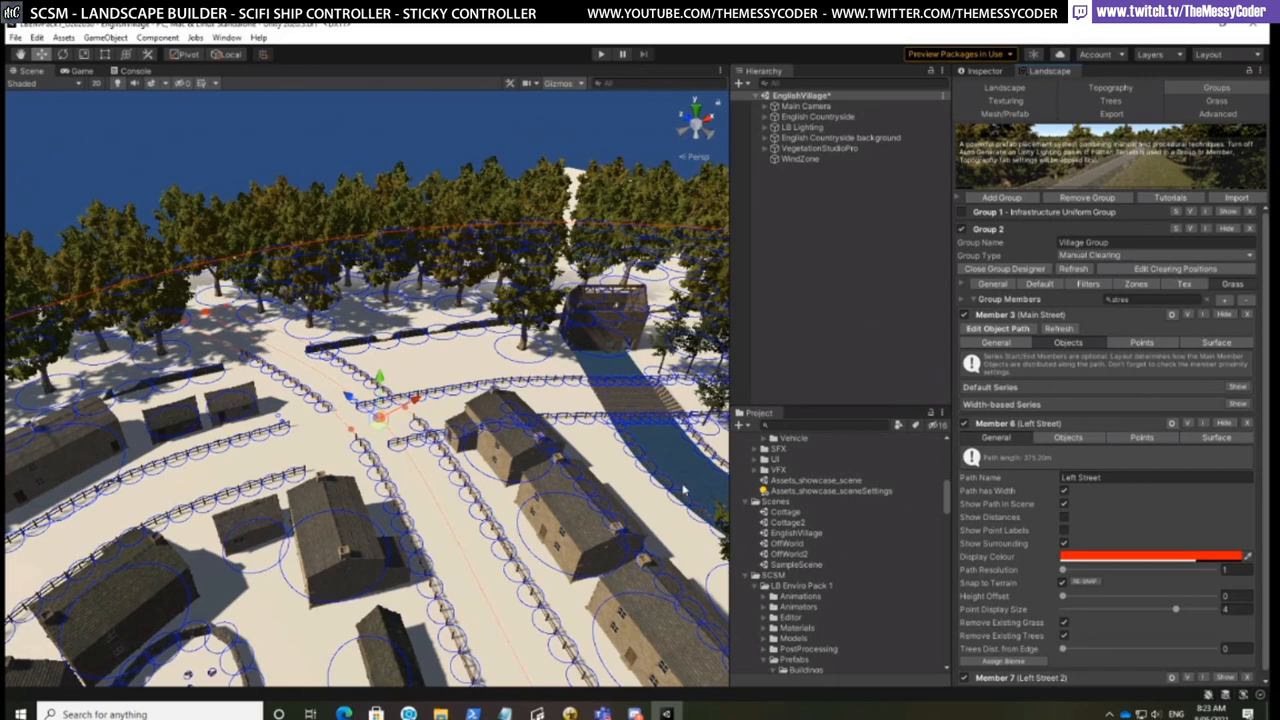
{"action": "left_click", "coordinate": [1010, 330]}
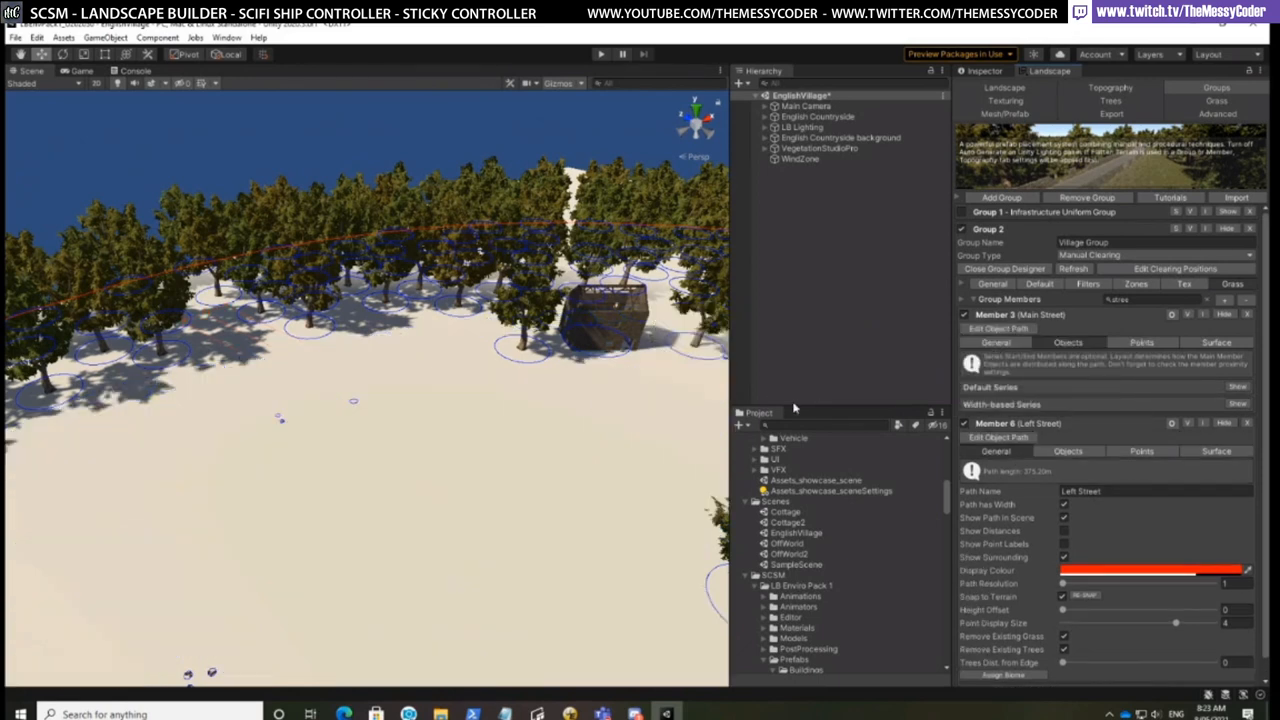
{"action": "left_click", "coordinate": [1013, 329]}
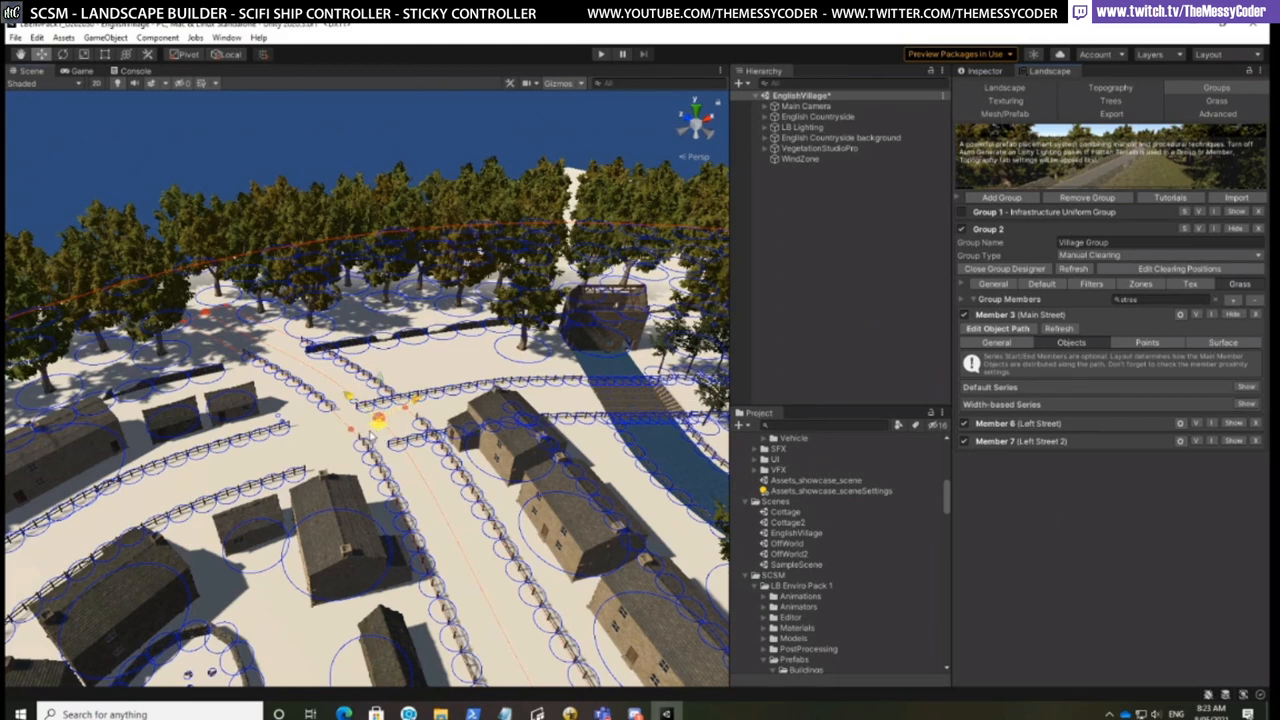
Move the Main Street path point at the crossroads away from the bridge, refresh the path, and close the Group Designer
{"action": "right_click", "coordinate": [337, 440]}
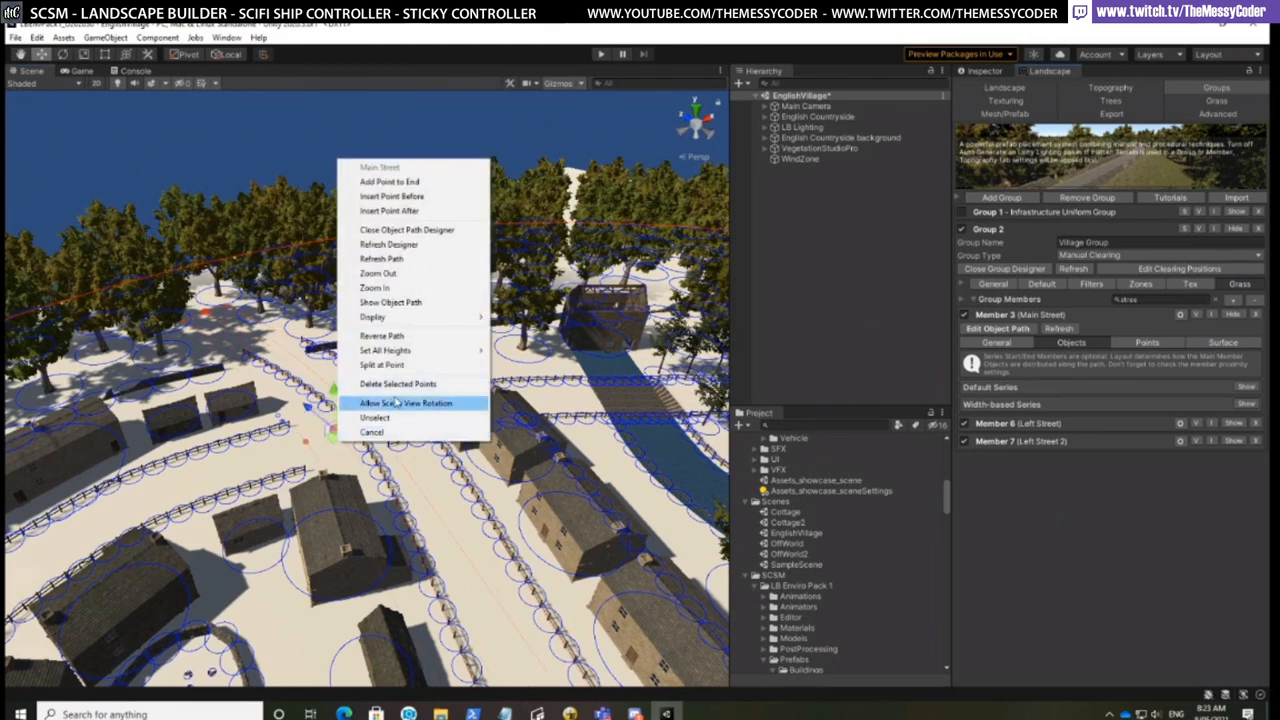
{"action": "left_click", "coordinate": [405, 259]}
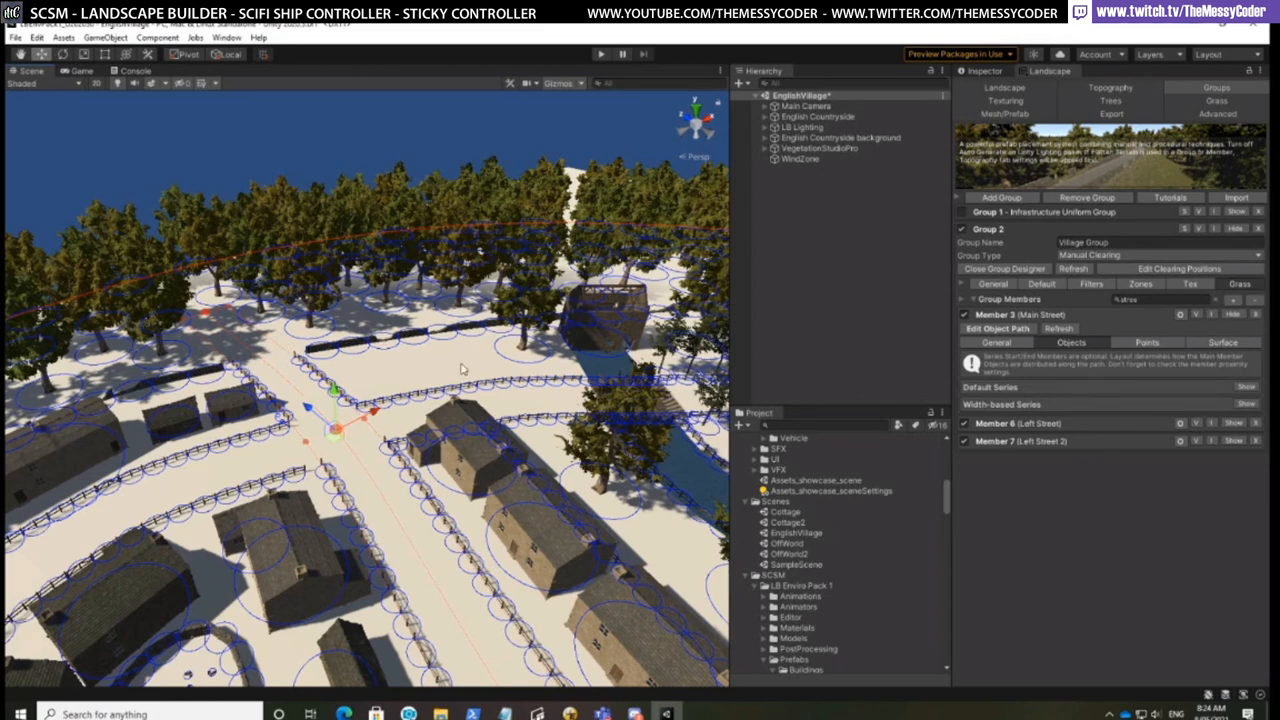
{"action": "left_click", "coordinate": [1000, 275]}
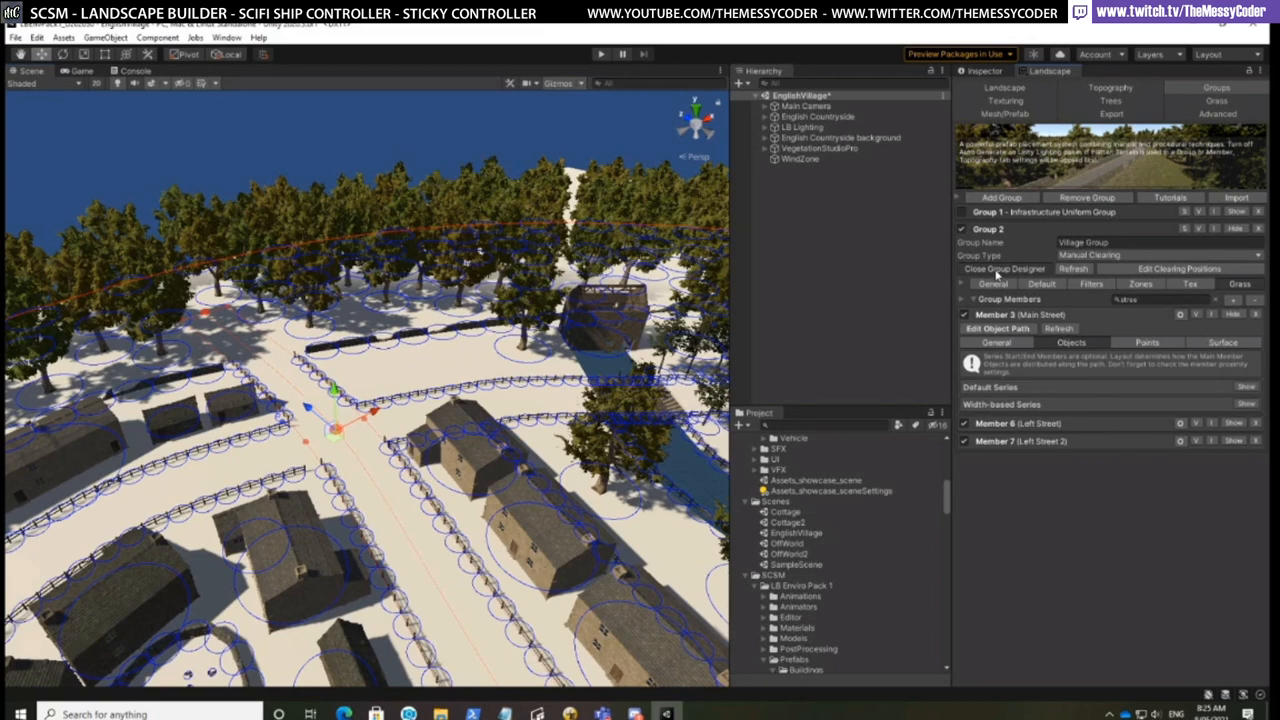
{"action": "scroll", "coordinate": [438, 430], "scroll_direction": "down", "scroll_amount": 5}
{"action": "scroll", "coordinate": [448, 458], "scroll_direction": "down", "scroll_amount": 3}
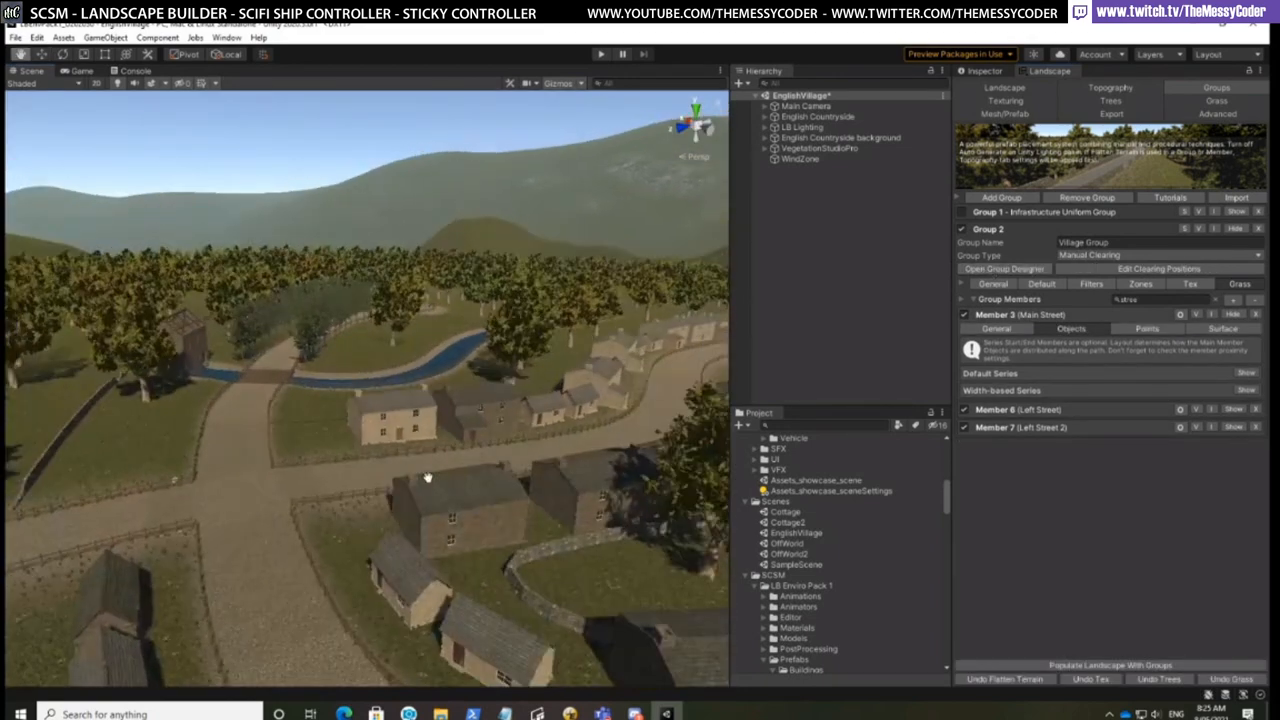
Disable the Village Group, enable and expand the Infrastructure Uniform Group, and populate the landscape with groups
{"action": "left_click", "coordinate": [1234, 229]}
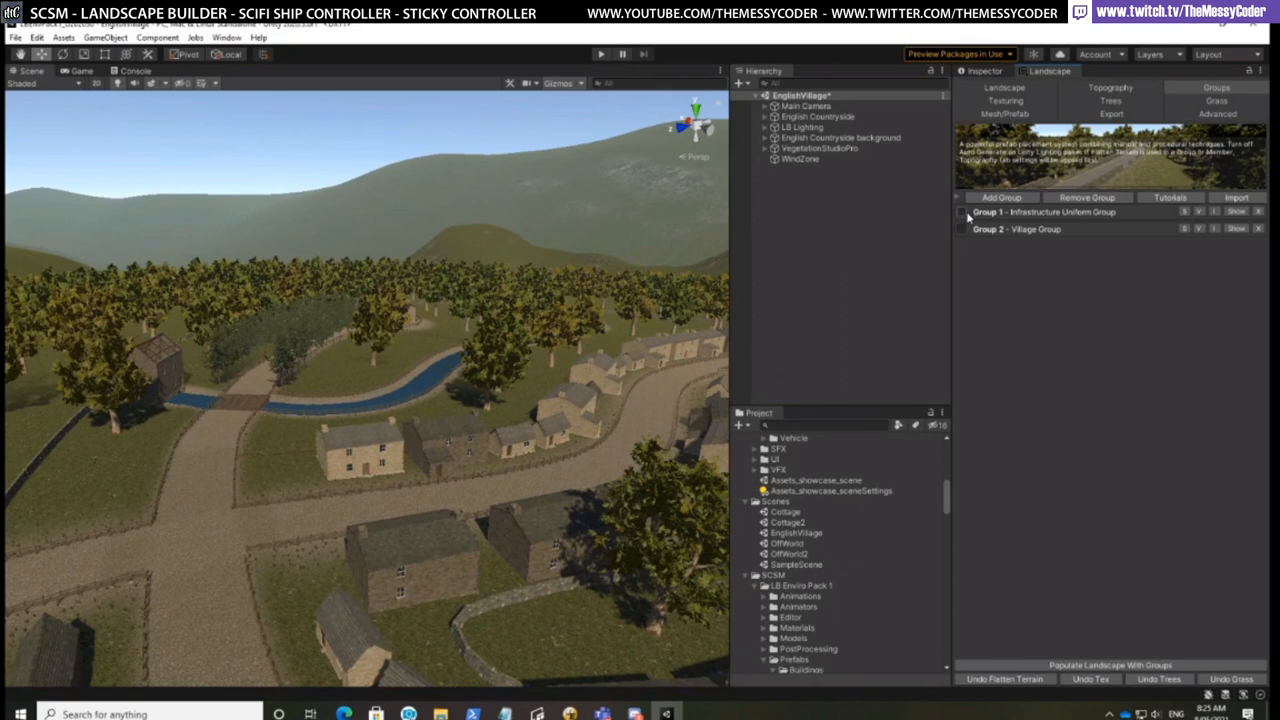
{"action": "left_click", "coordinate": [1236, 212]}
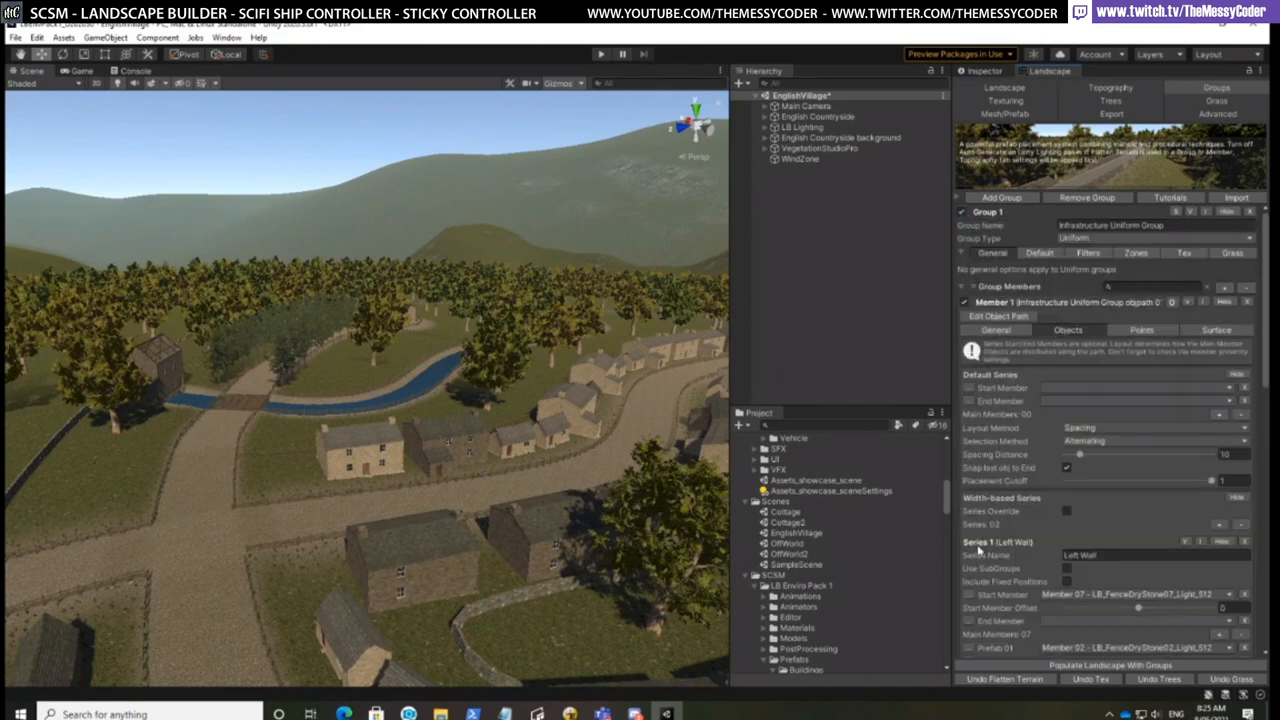
{"action": "left_click", "coordinate": [1110, 665]}
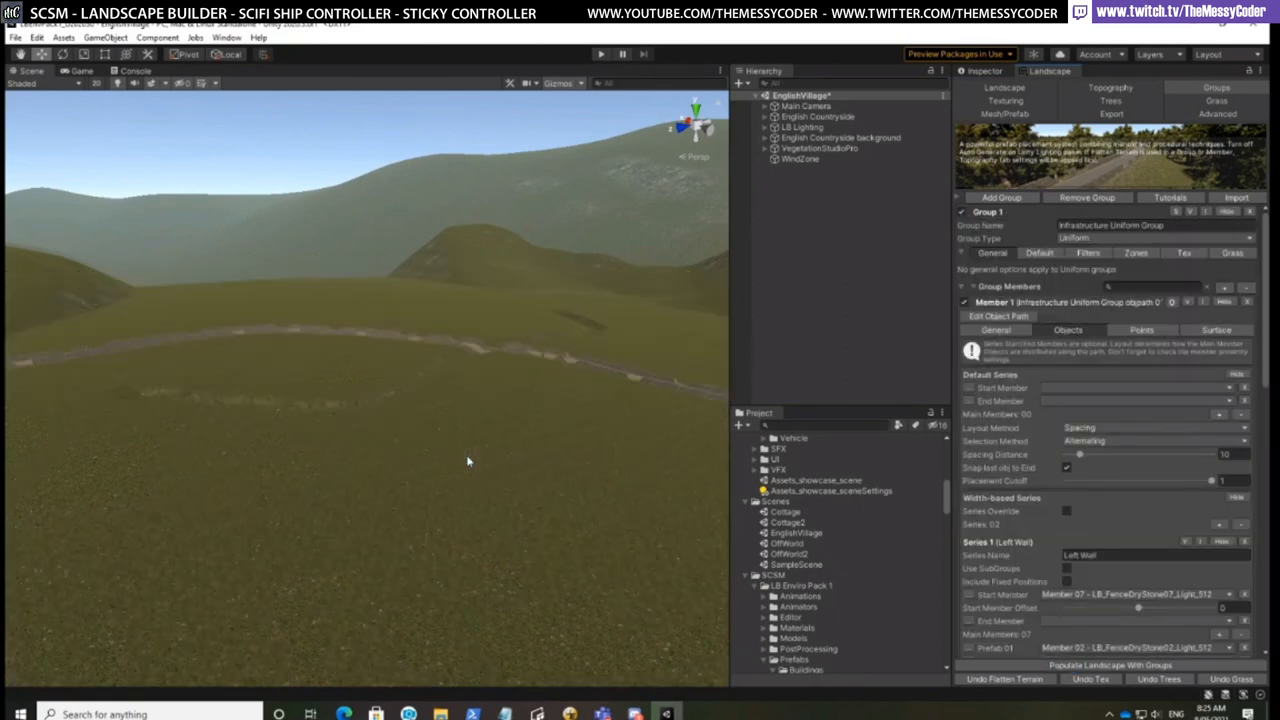
Open the Infrastructure Uniform Group's Member 1 object path for editing and select the path point below the hill pass
{"action": "right_click_drag", "start_coordinate": [548, 458], "coordinate": [756, 452]}
{"action": "middle_click_drag", "start_coordinate": [295, 418], "coordinate": [335, 488]}
{"action": "mouse_move", "coordinate": [400, 509]}
{"action": "right_mouse_down"}
{"action": "mouse_move", "coordinate": [350, 515]}
{"action": "mouse_move", "coordinate": [514, 503]}
{"action": "mouse_move", "coordinate": [466, 434]}
{"action": "mouse_move", "coordinate": [466, 460]}
{"action": "mouse_move", "coordinate": [445, 476]}
{"action": "mouse_move", "coordinate": [364, 500]}
{"action": "mouse_move", "coordinate": [414, 471]}
{"action": "mouse_move", "coordinate": [414, 514]}
{"action": "right_mouse_up"}
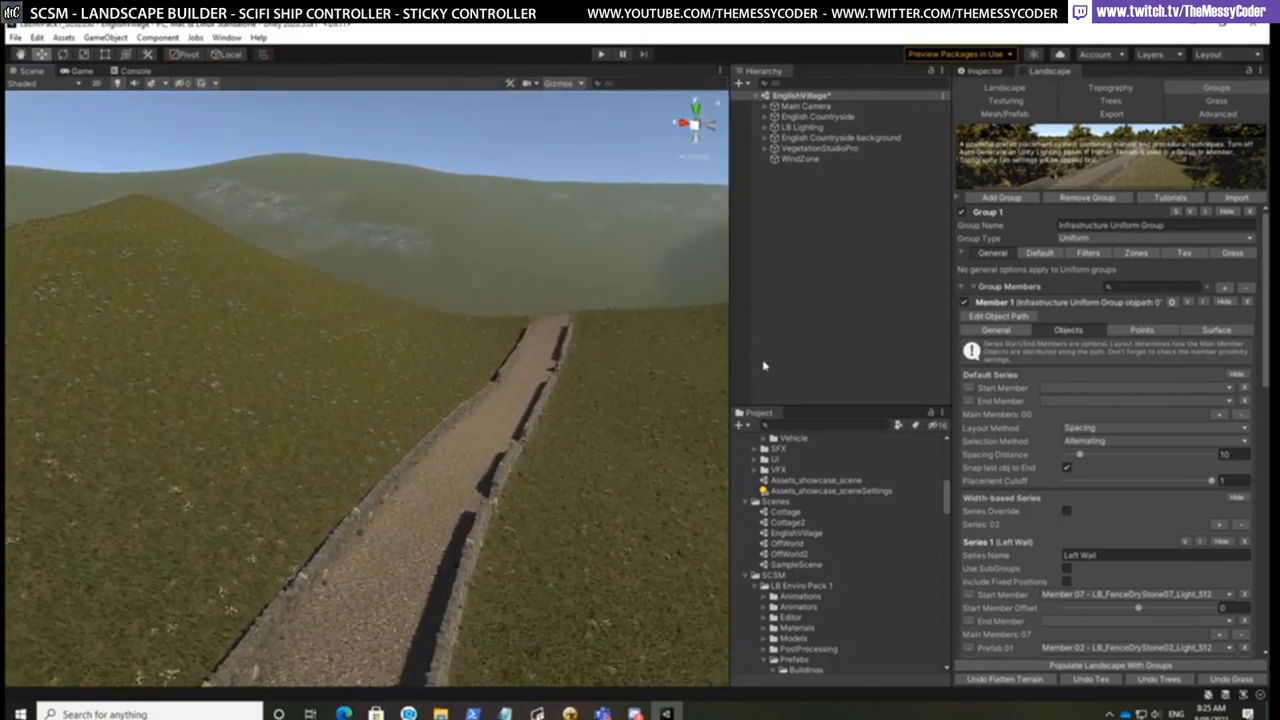
{"action": "left_click", "coordinate": [1000, 316]}
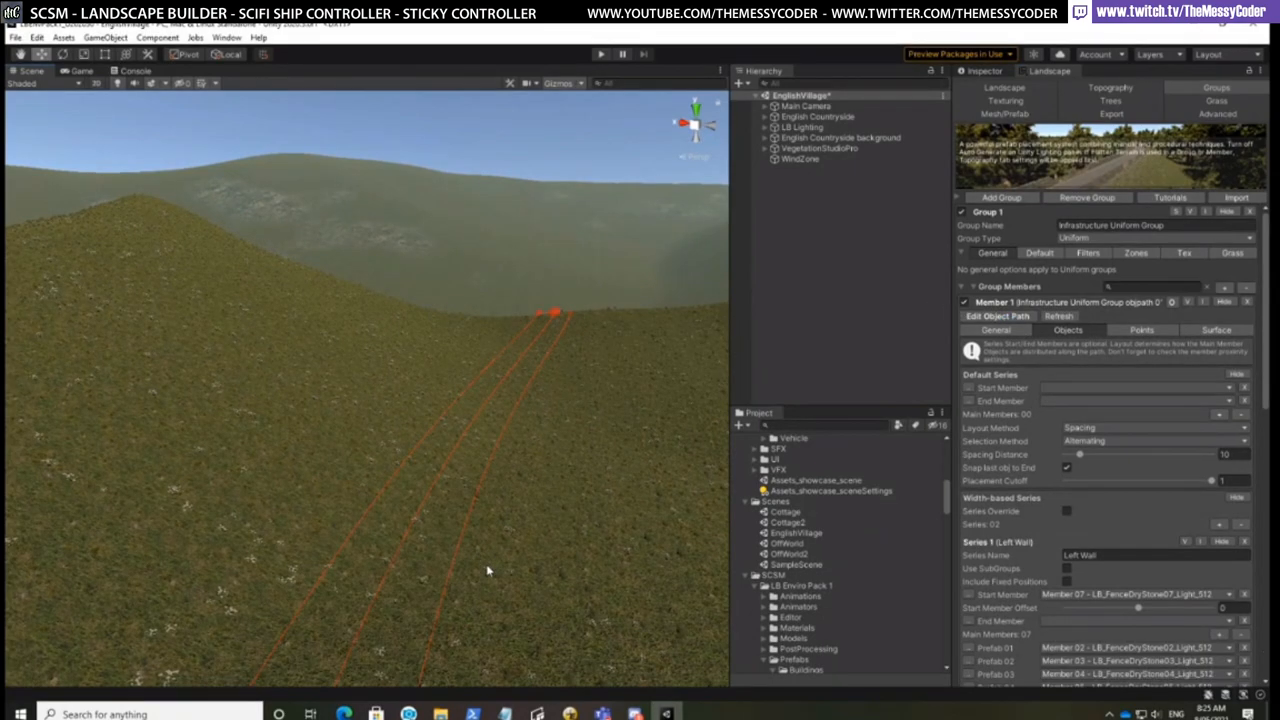
{"action": "scroll", "coordinate": [488, 571], "scroll_direction": "down", "scroll_amount": 5}
{"action": "middle_click_drag", "start_coordinate": [456, 602], "coordinate": [503, 591]}
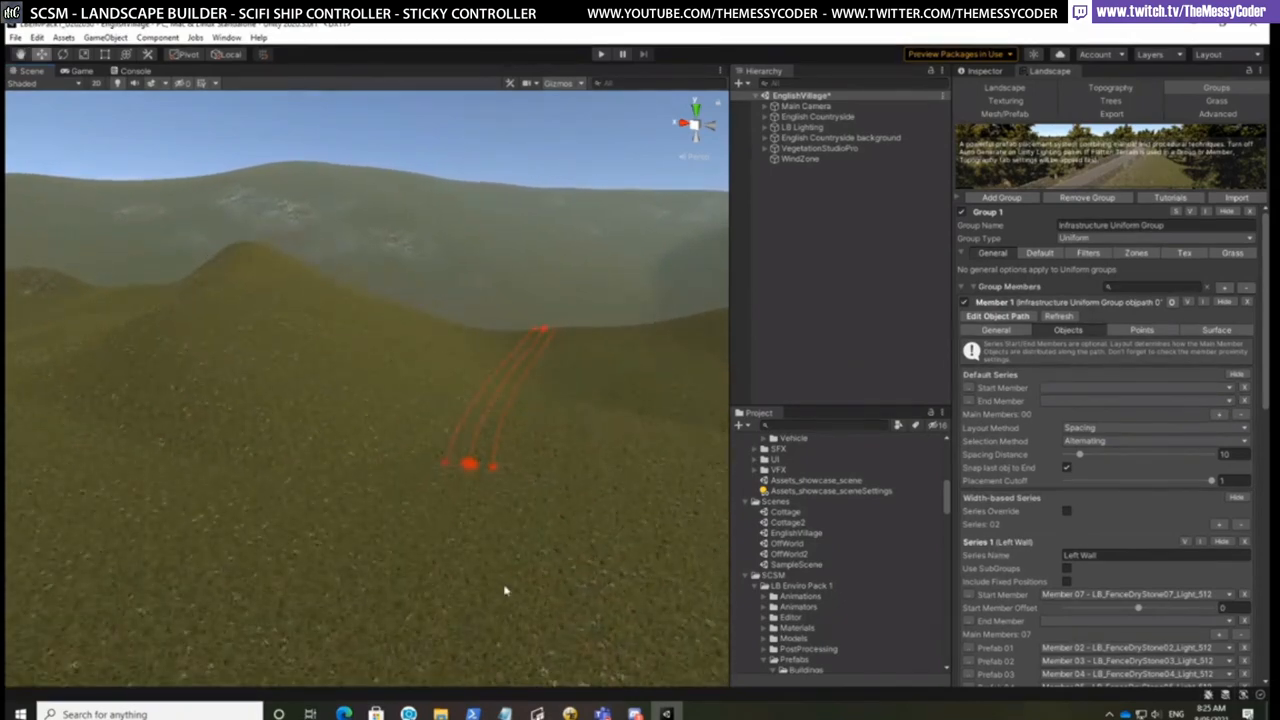
{"action": "left_click", "coordinate": [469, 466]}
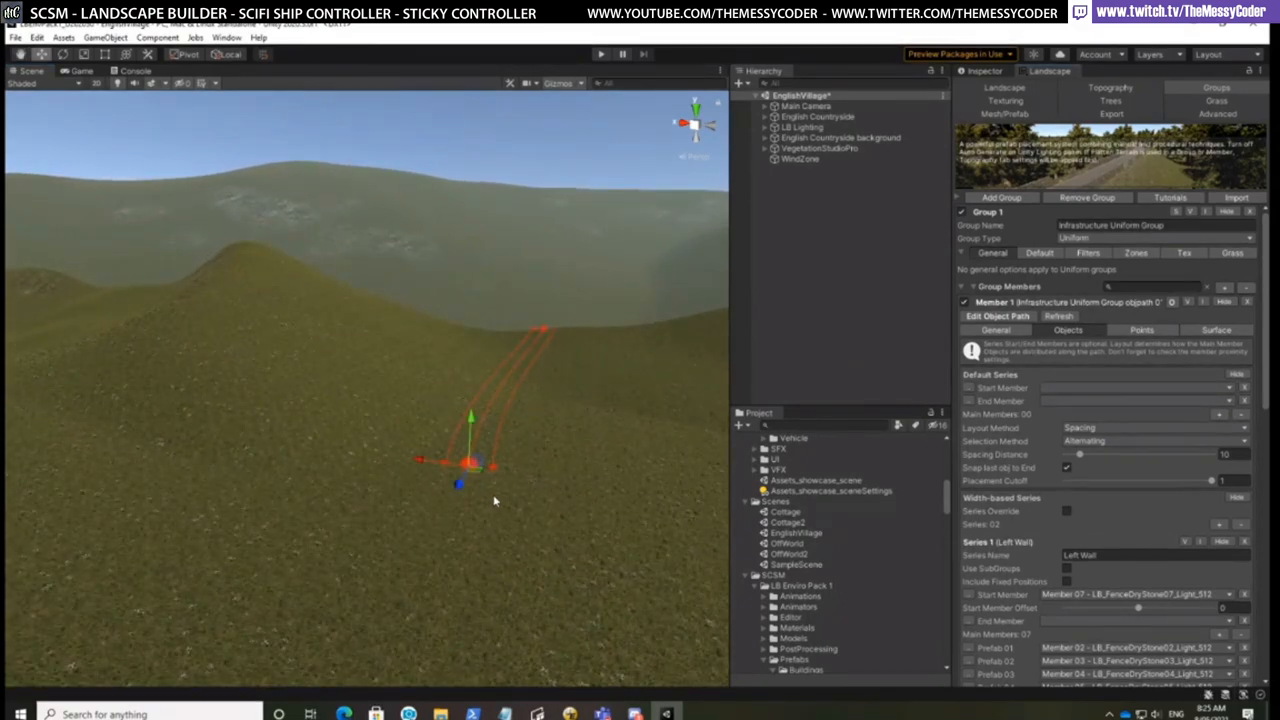
Allow scene view rotation and examine the path's course across the hills around the selected point
{"action": "mouse_move", "coordinate": [489, 495]}
{"action": "middle_mouse_down"}
{"action": "mouse_move", "coordinate": [506, 423]}
{"action": "mouse_move", "coordinate": [489, 520]}
{"action": "middle_mouse_up"}
{"action": "right_click", "coordinate": [593, 535]}
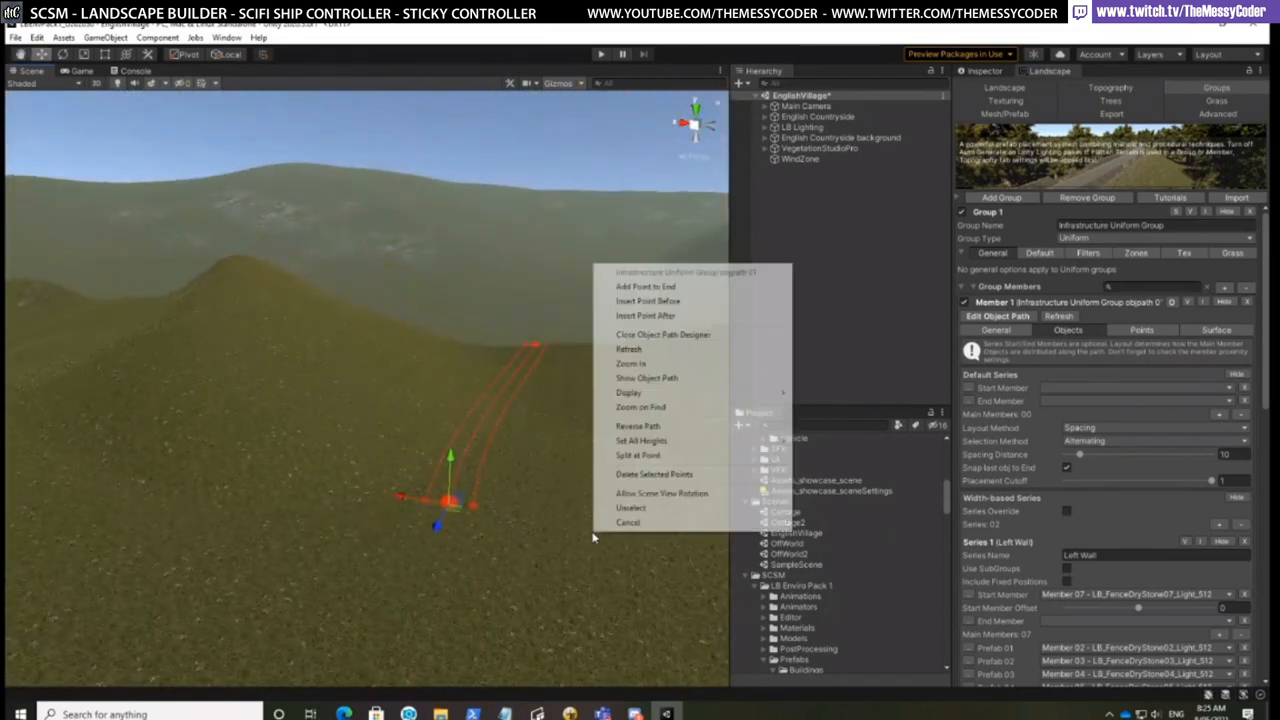
{"action": "left_click", "coordinate": [632, 498]}
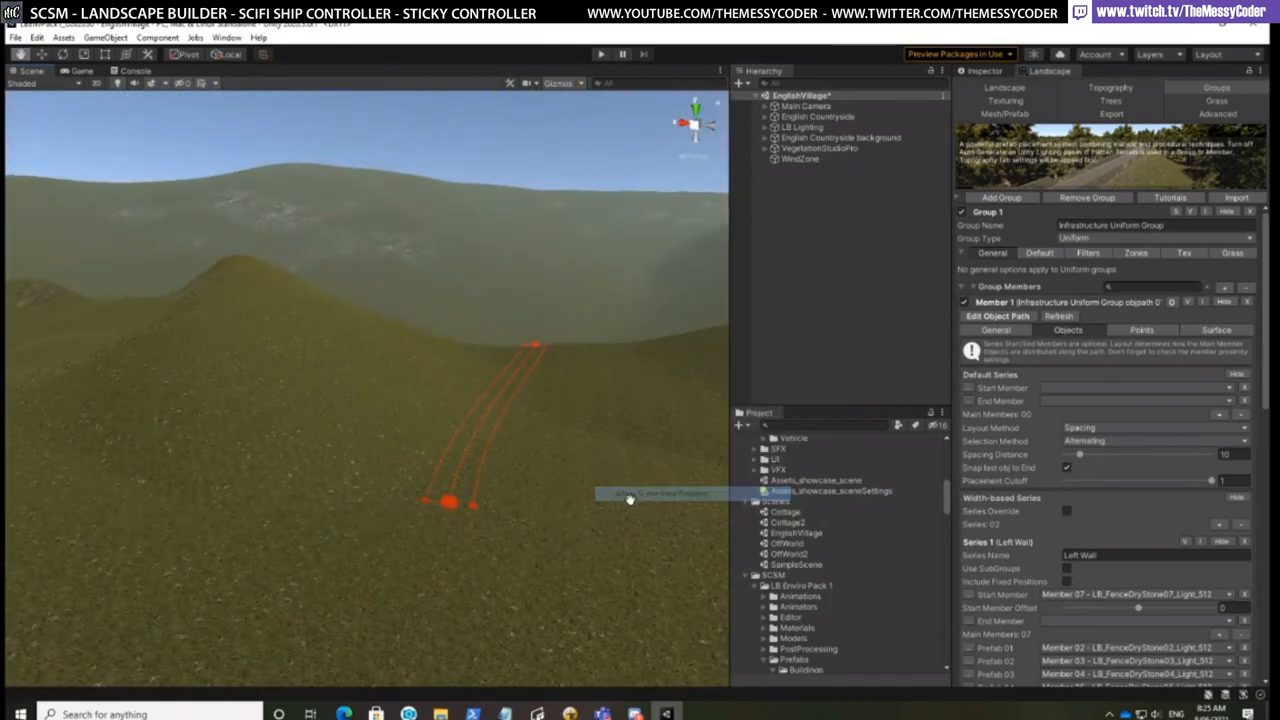
{"action": "right_click_drag", "start_coordinate": [629, 500], "coordinate": [269, 535]}
{"action": "middle_click_drag", "start_coordinate": [269, 535], "coordinate": [469, 584]}
{"action": "scroll", "coordinate": [457, 588], "scroll_direction": "down", "scroll_amount": 5}
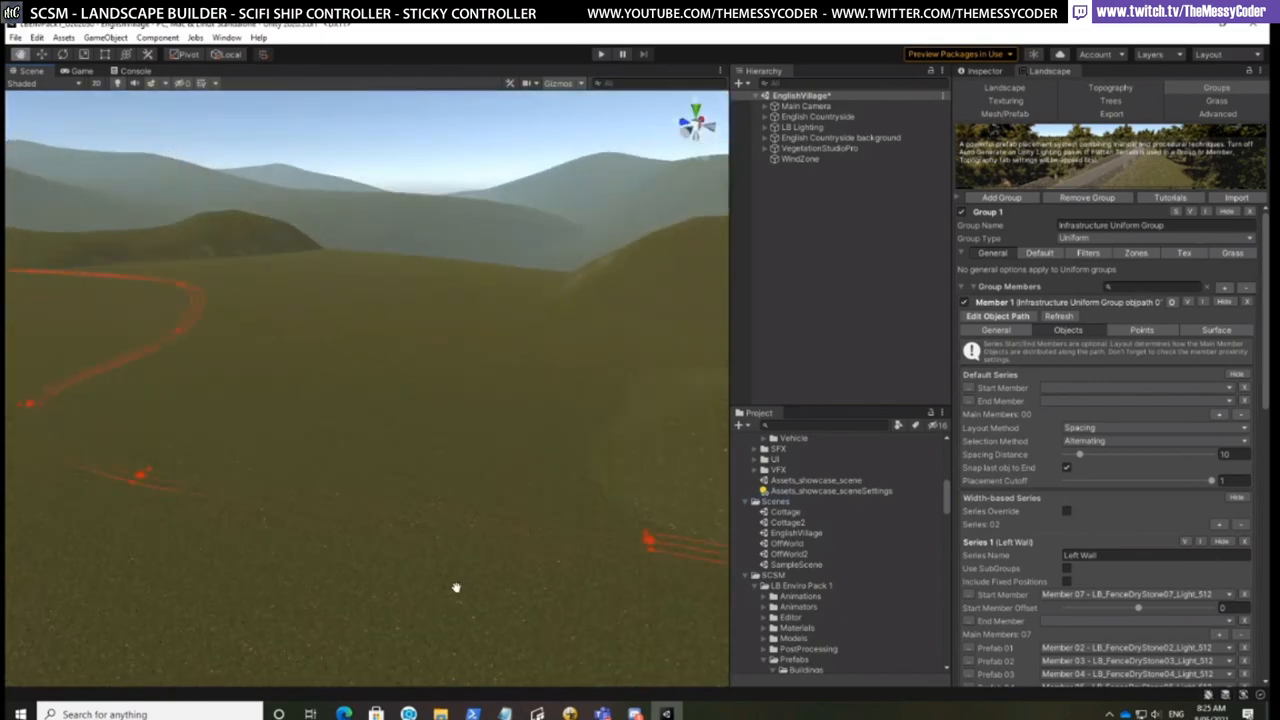
{"action": "right_click_drag", "start_coordinate": [324, 576], "coordinate": [531, 560]}
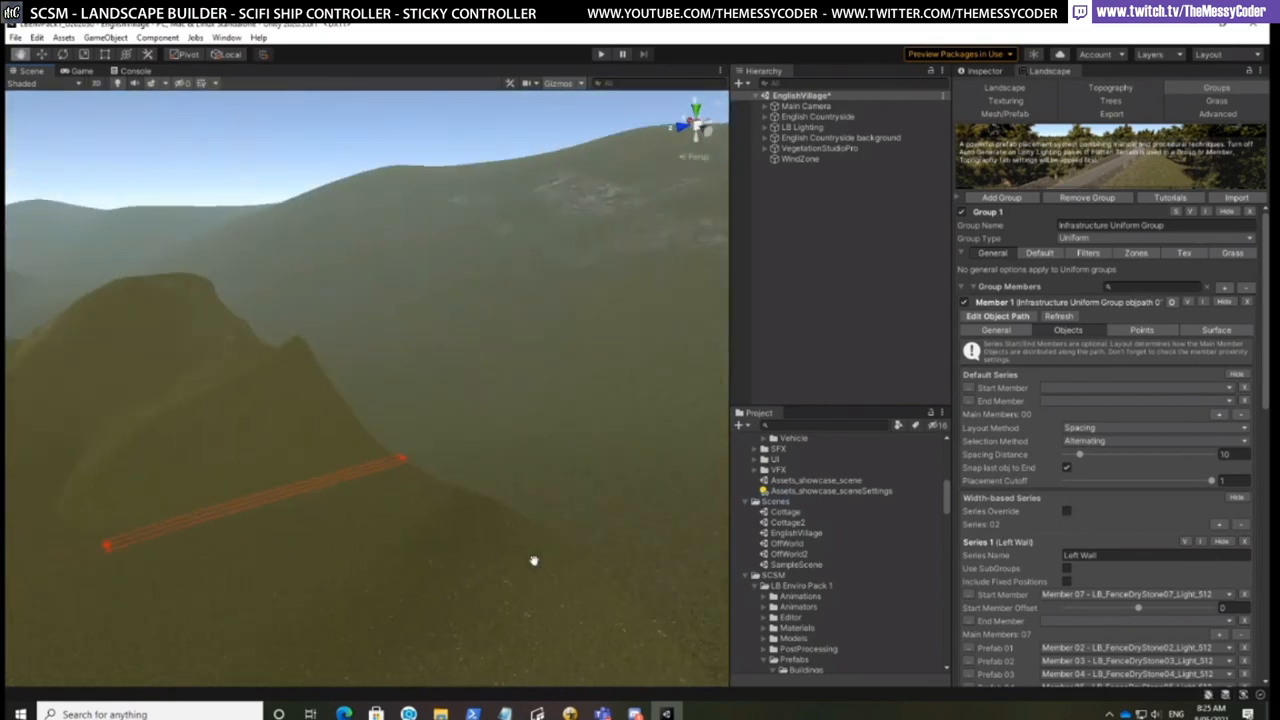
{"action": "middle_click_drag", "start_coordinate": [429, 556], "coordinate": [594, 526]}
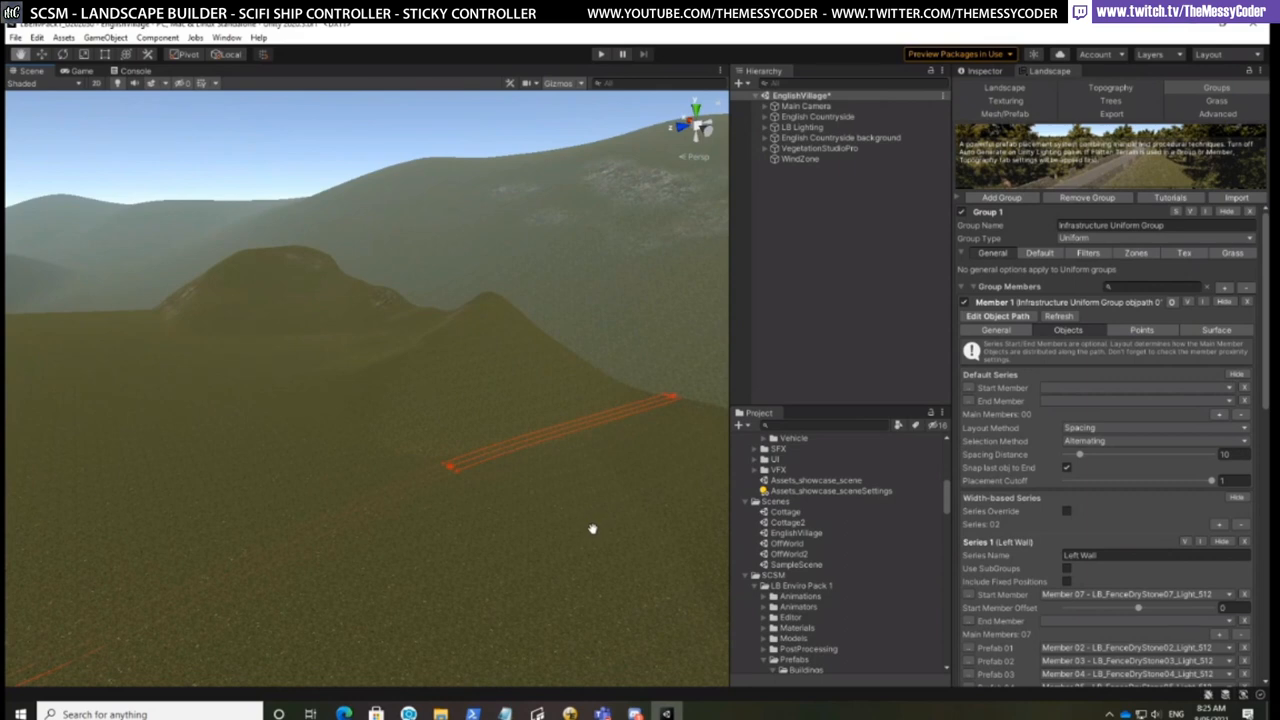
{"action": "right_click_drag", "start_coordinate": [434, 503], "coordinate": [529, 503]}
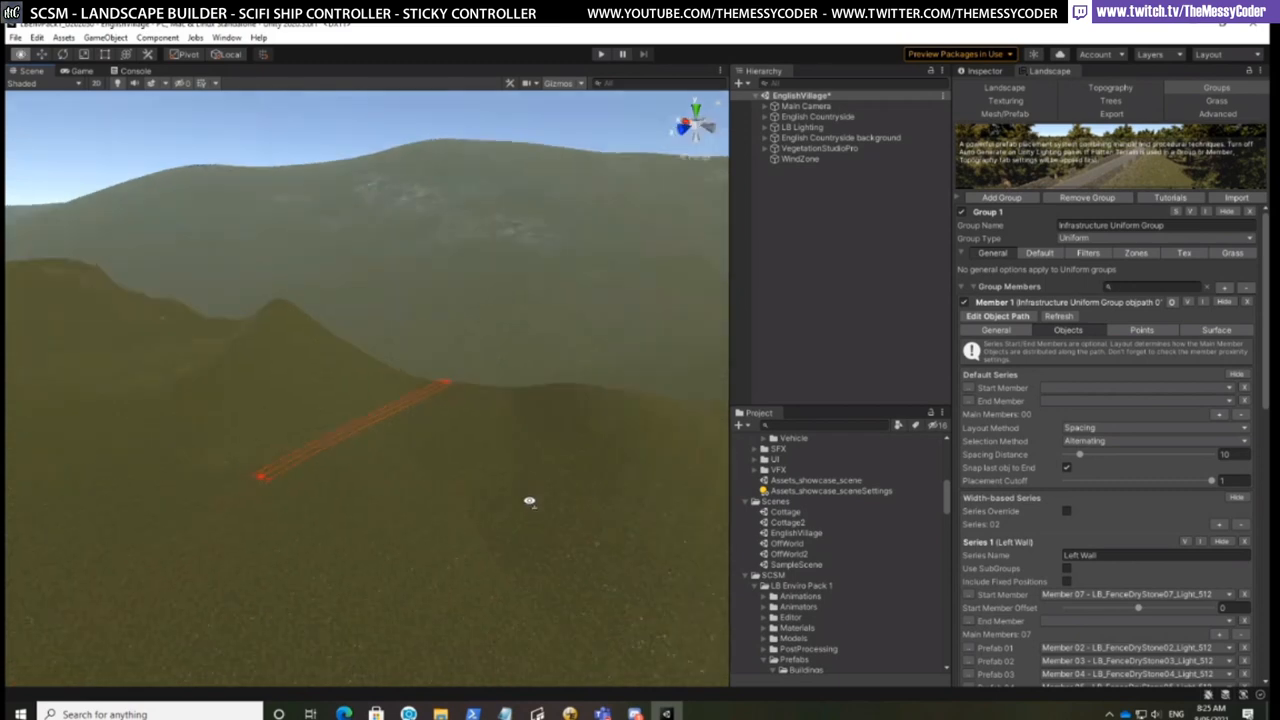
{"action": "middle_click_drag", "start_coordinate": [498, 510], "coordinate": [607, 494]}
{"action": "scroll", "coordinate": [603, 517], "scroll_direction": "up", "scroll_amount": 3}
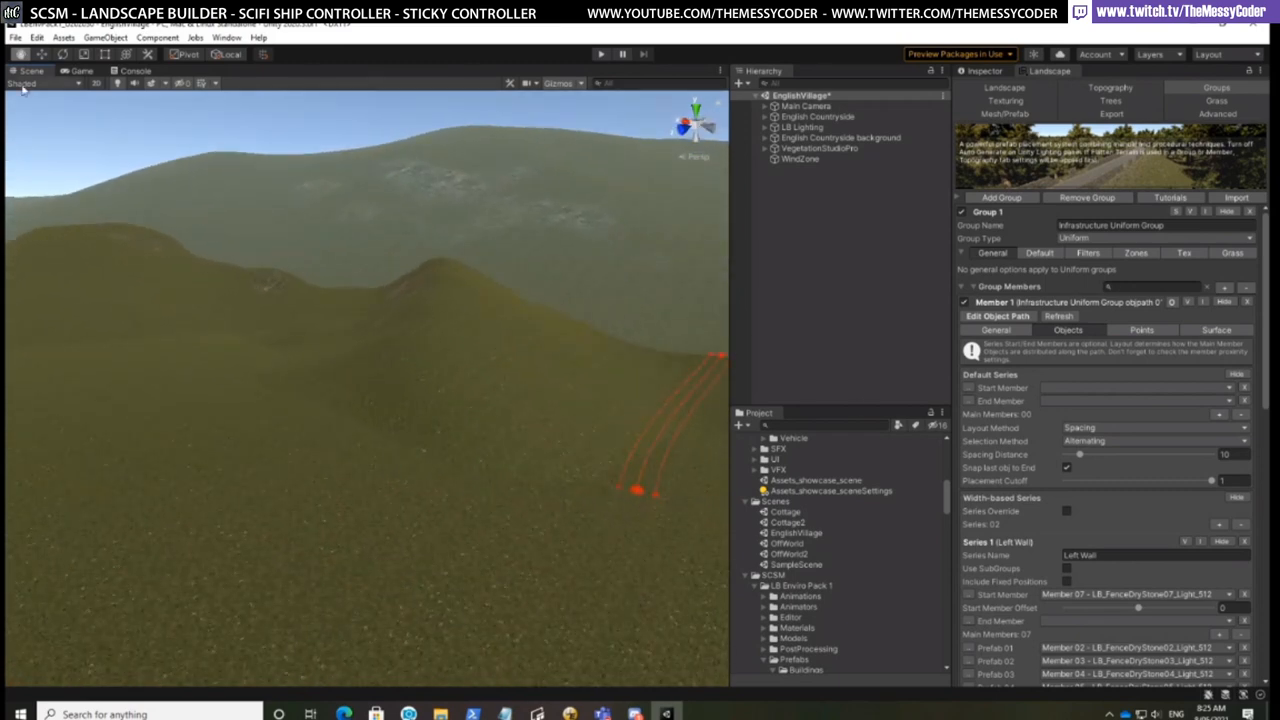
Move the road's path point across the slope to the foot of the small peak and refresh the path
{"action": "left_click", "coordinate": [45, 54]}
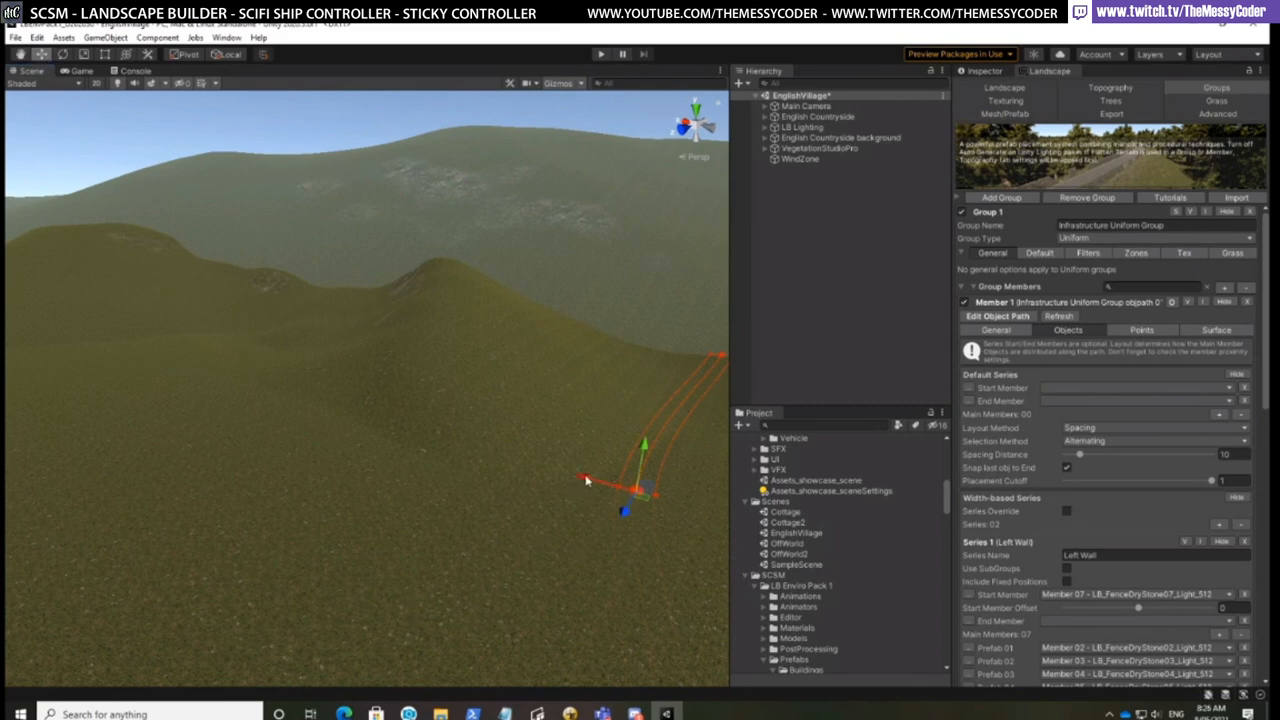
{"action": "left_click_drag", "start_coordinate": [587, 483], "coordinate": [382, 393]}
{"action": "right_click", "coordinate": [418, 371]}
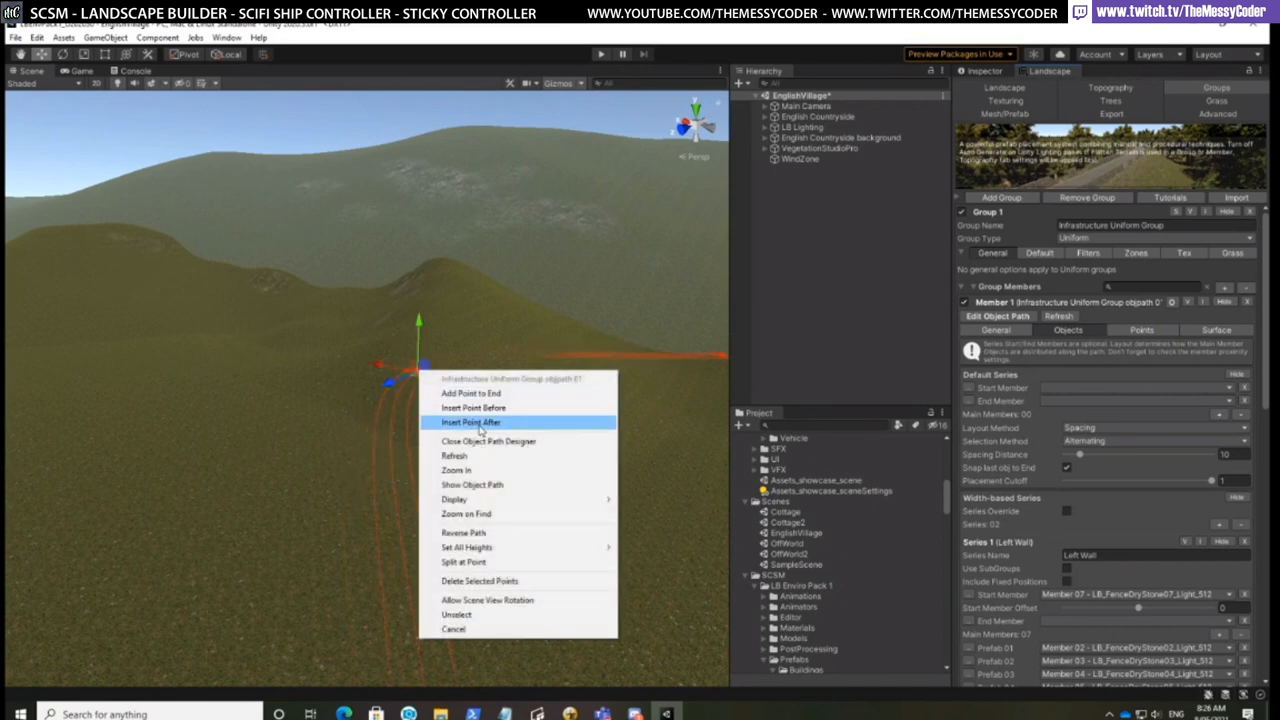
{"action": "left_click", "coordinate": [480, 456]}
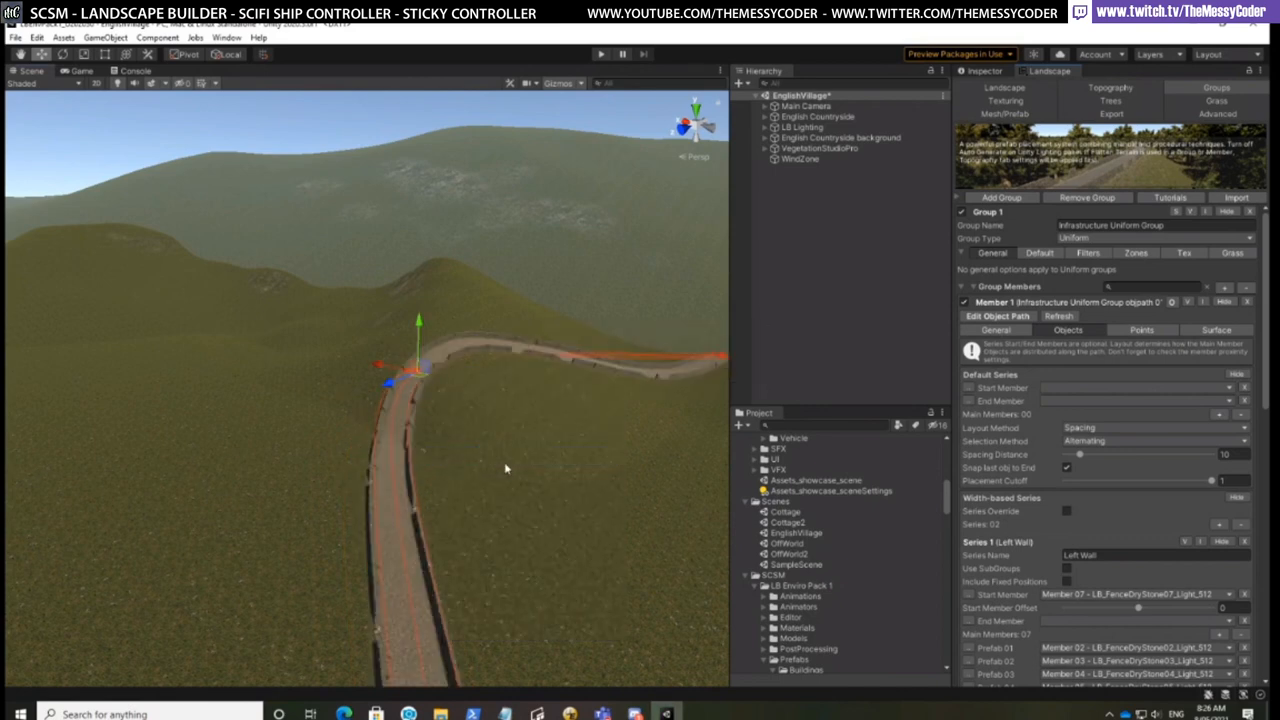
Allow scene view rotation and inspect the re-placed stone walls and road surface around the new hillside bend
{"action": "scroll", "coordinate": [504, 463], "scroll_direction": "up", "scroll_amount": 3}
{"action": "middle_click_drag", "start_coordinate": [504, 463], "coordinate": [473, 445]}
{"action": "scroll", "coordinate": [479, 461], "scroll_direction": "up", "scroll_amount": 5}
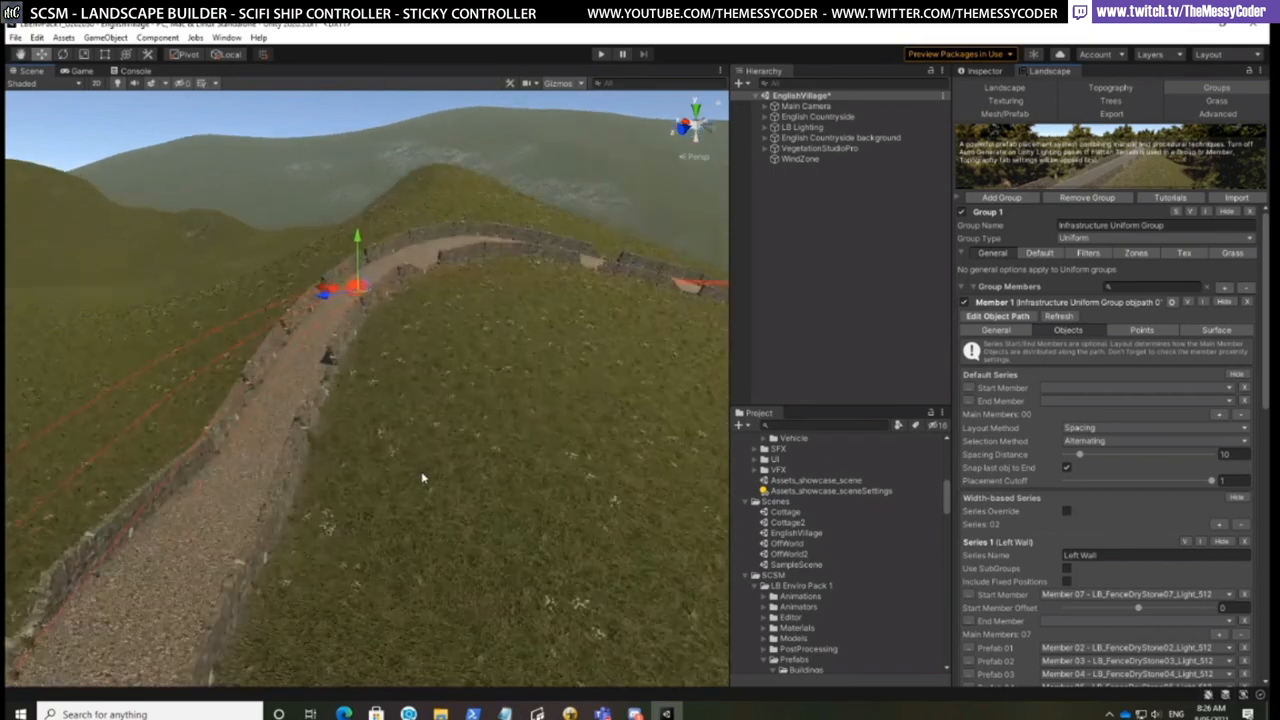
{"action": "mouse_move", "coordinate": [421, 477]}
{"action": "middle_mouse_down"}
{"action": "mouse_move", "coordinate": [429, 437]}
{"action": "mouse_move", "coordinate": [417, 449]}
{"action": "mouse_move", "coordinate": [438, 489]}
{"action": "mouse_move", "coordinate": [427, 458]}
{"action": "middle_mouse_up"}
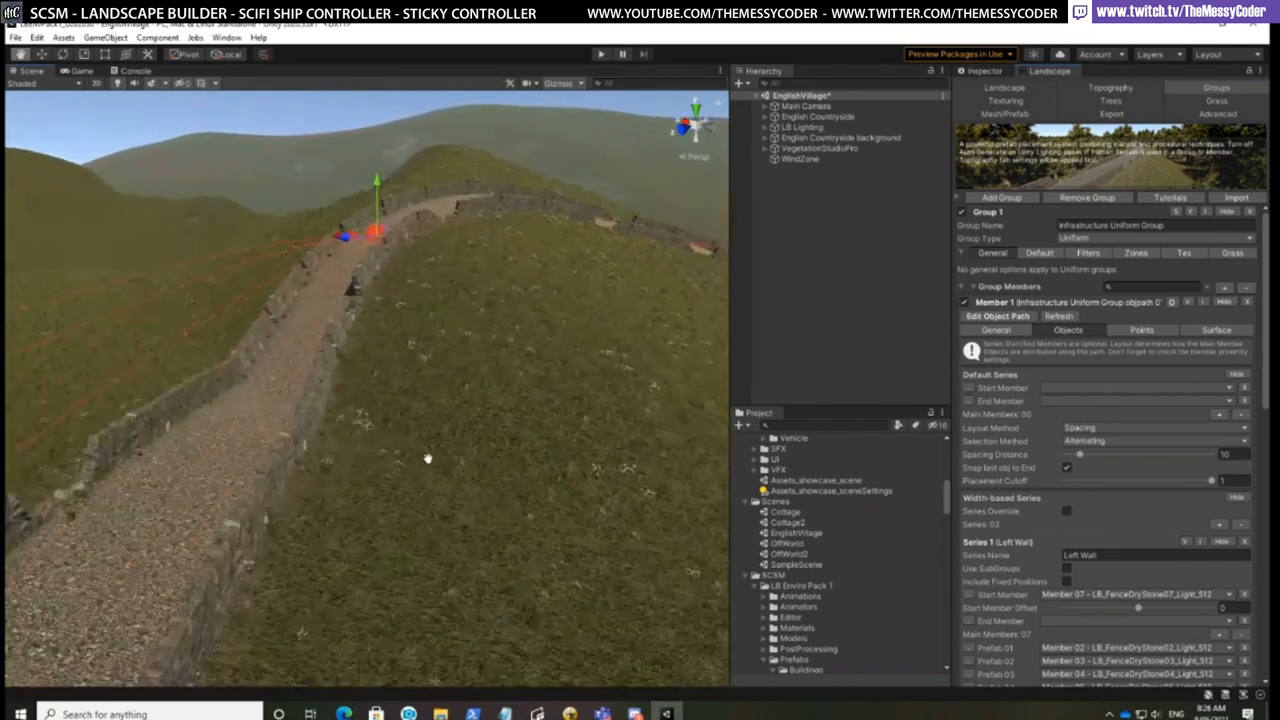
{"action": "scroll", "coordinate": [427, 458], "scroll_direction": "down", "scroll_amount": 6}
{"action": "right_click", "coordinate": [410, 519]}
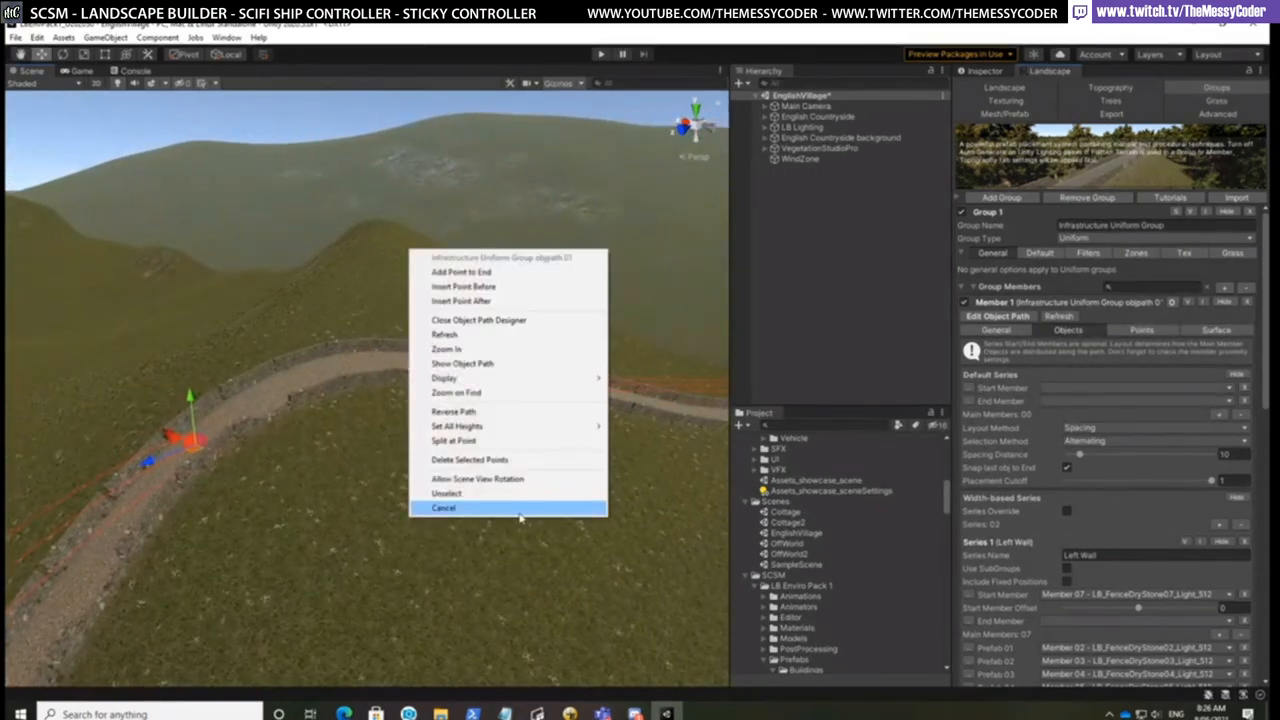
{"action": "left_click", "coordinate": [422, 66]}
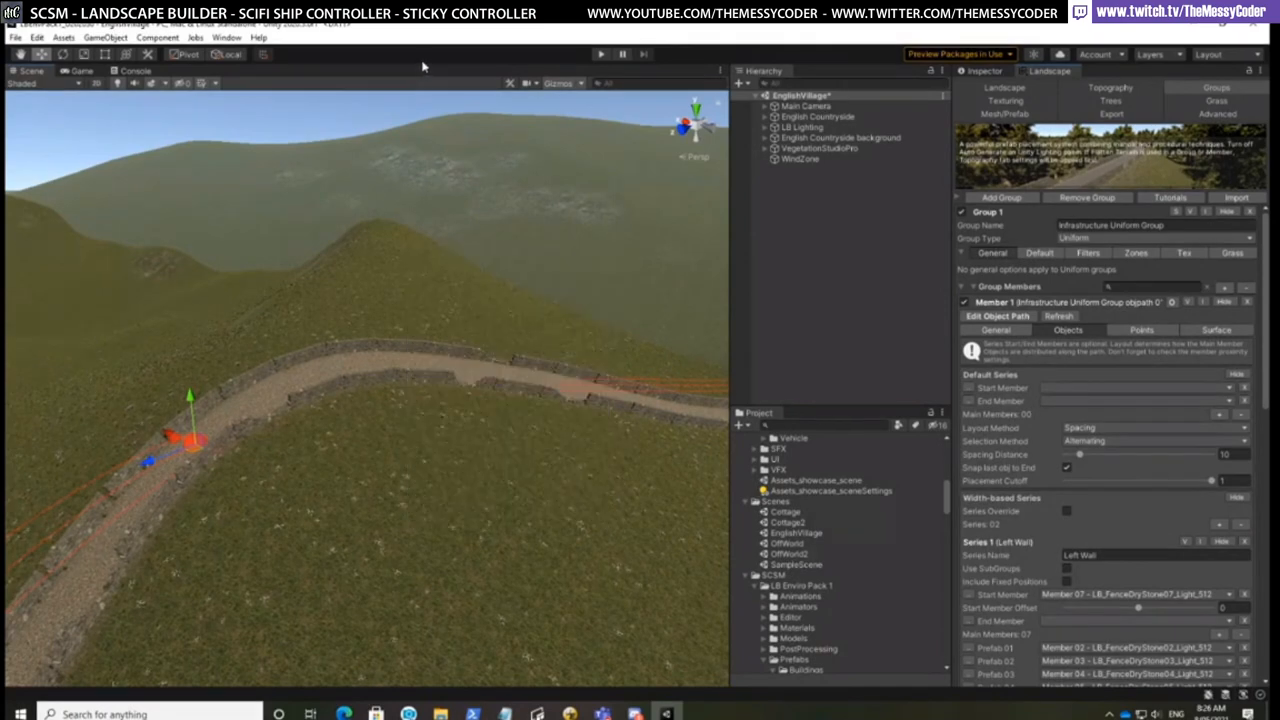
{"action": "right_click", "coordinate": [402, 444]}
{"action": "left_click", "coordinate": [462, 399]}
{"action": "right_click_drag", "start_coordinate": [464, 406], "coordinate": [477, 454]}
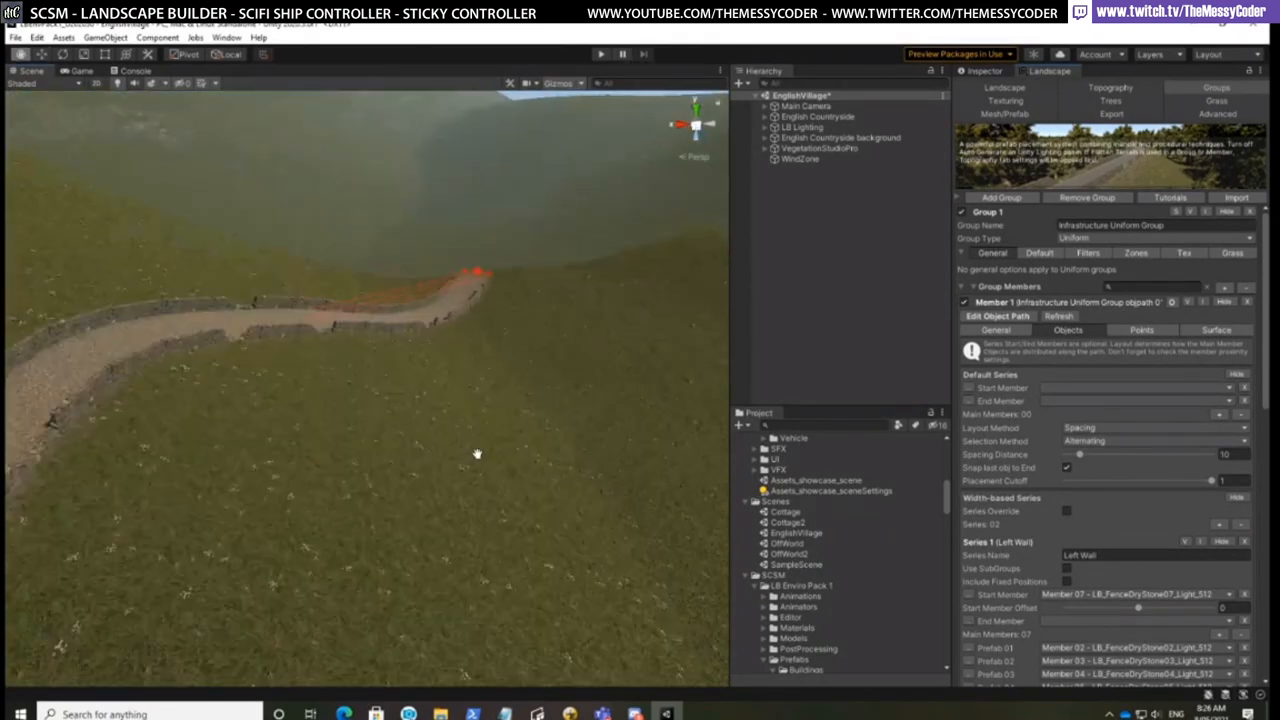
{"action": "middle_click_drag", "start_coordinate": [477, 454], "coordinate": [522, 415]}
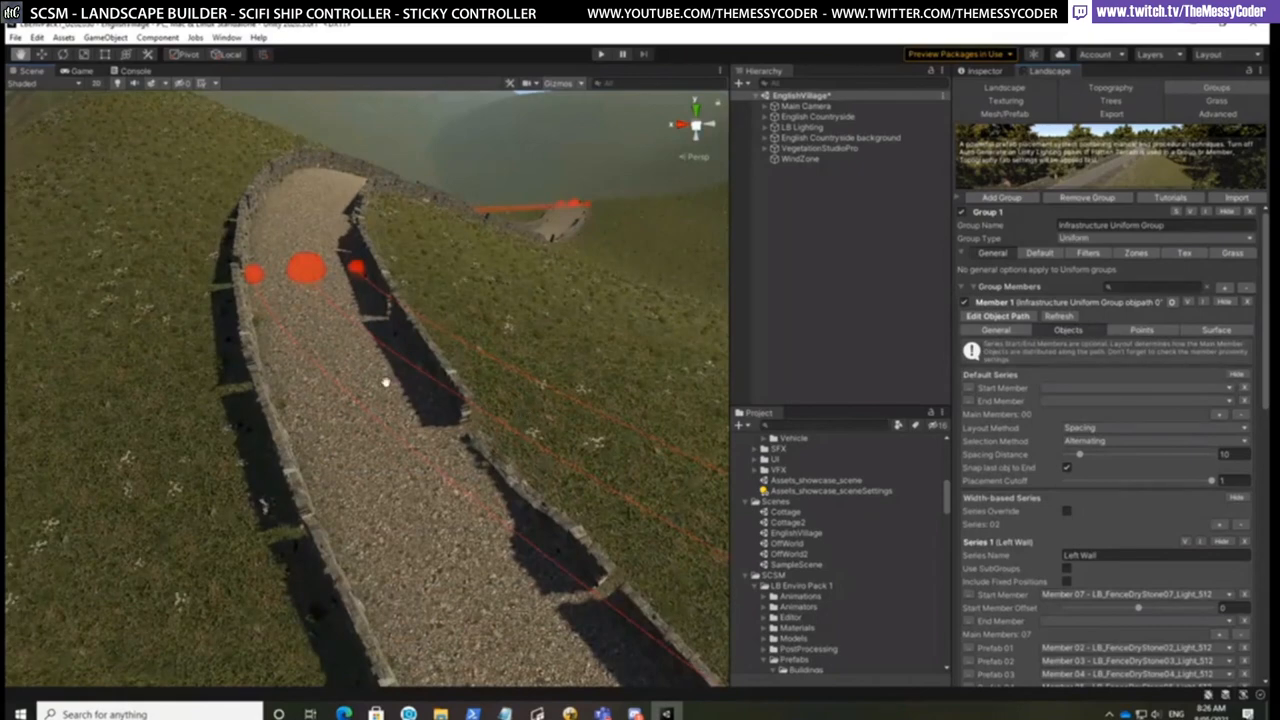
{"action": "middle_click_drag", "start_coordinate": [382, 411], "coordinate": [366, 441]}
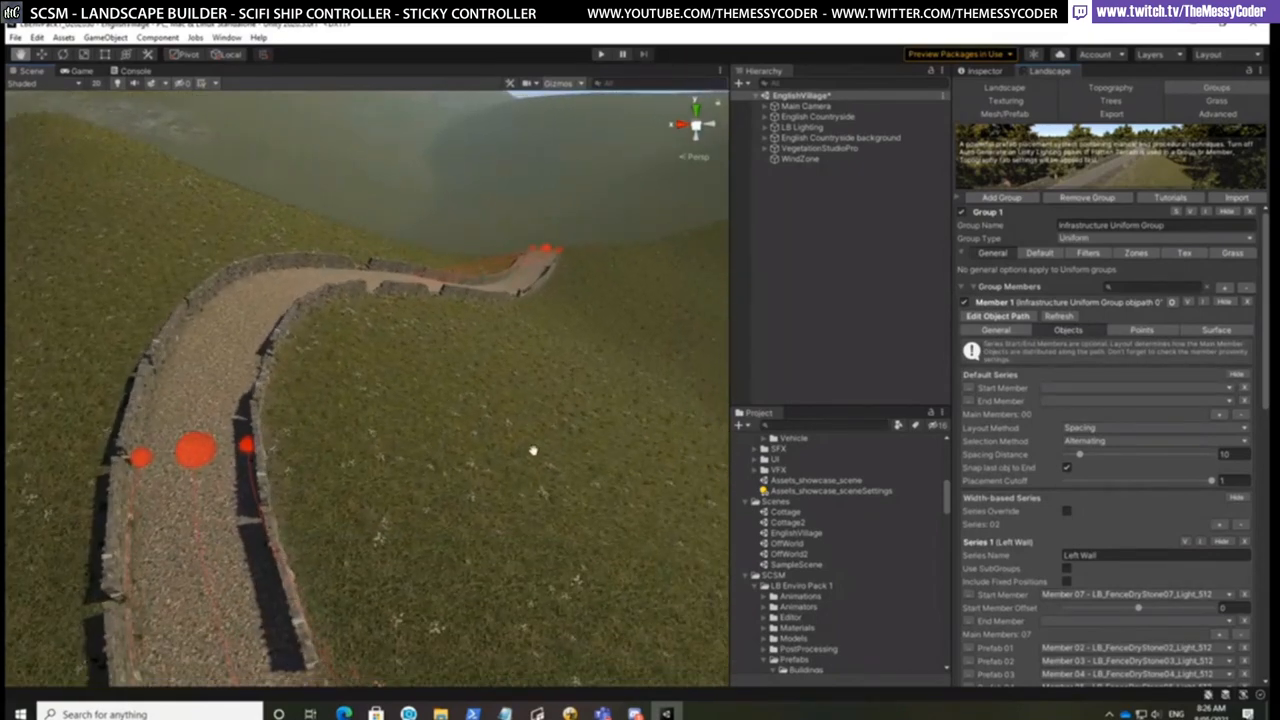
Turn on Flatten Terrain in Member 1's surface settings and refresh the path to level the ground under the road
{"action": "left_click", "coordinate": [1238, 330]}
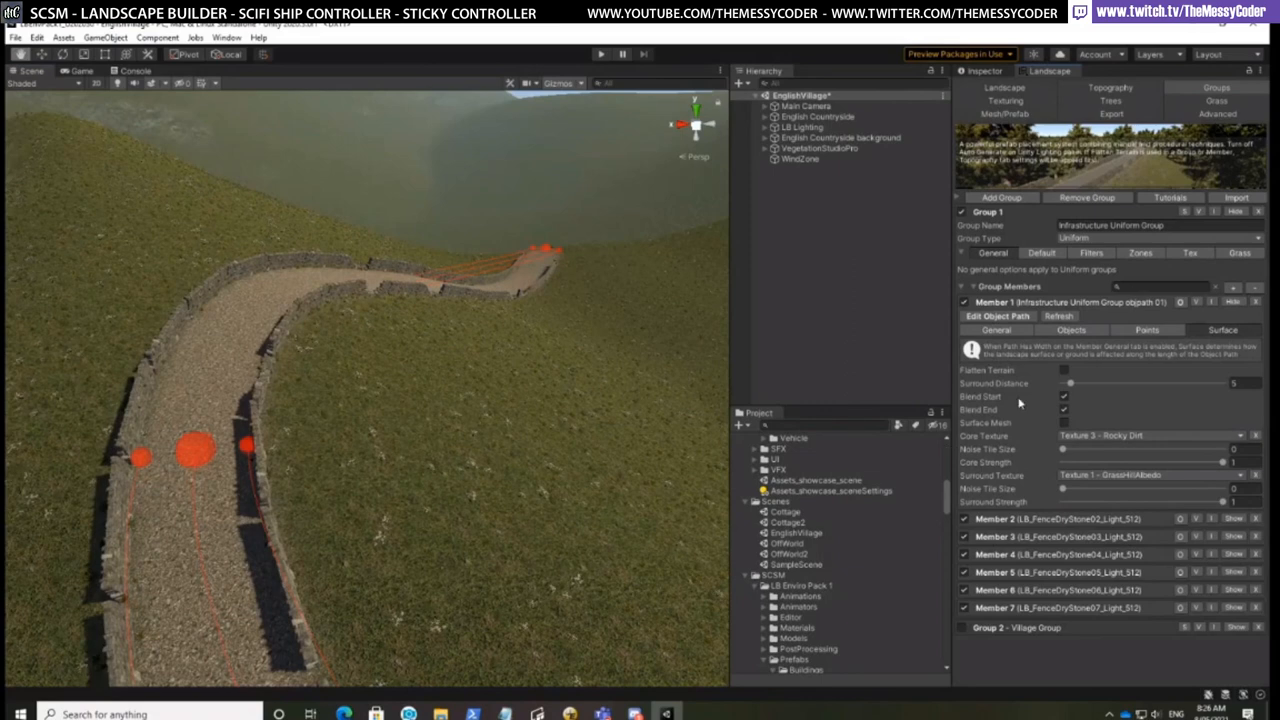
{"action": "left_click", "coordinate": [1064, 370]}
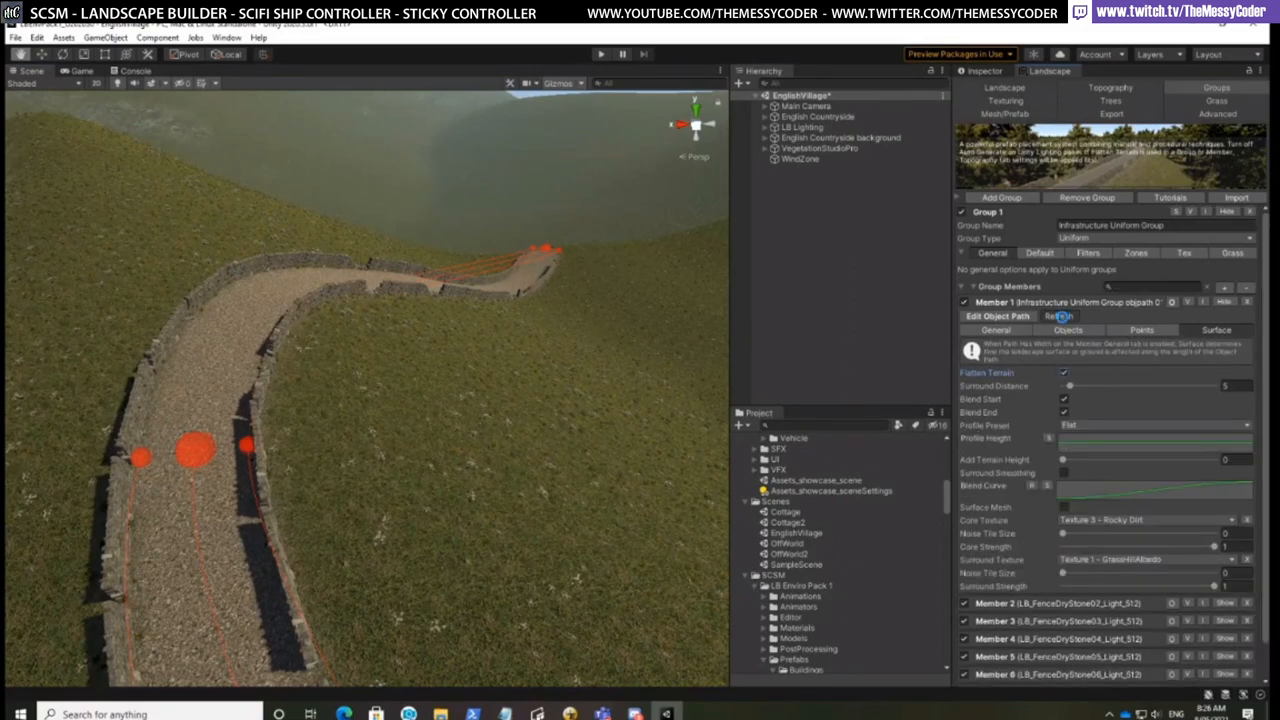
{"action": "scroll", "coordinate": [548, 443], "scroll_direction": "down", "scroll_amount": 3}
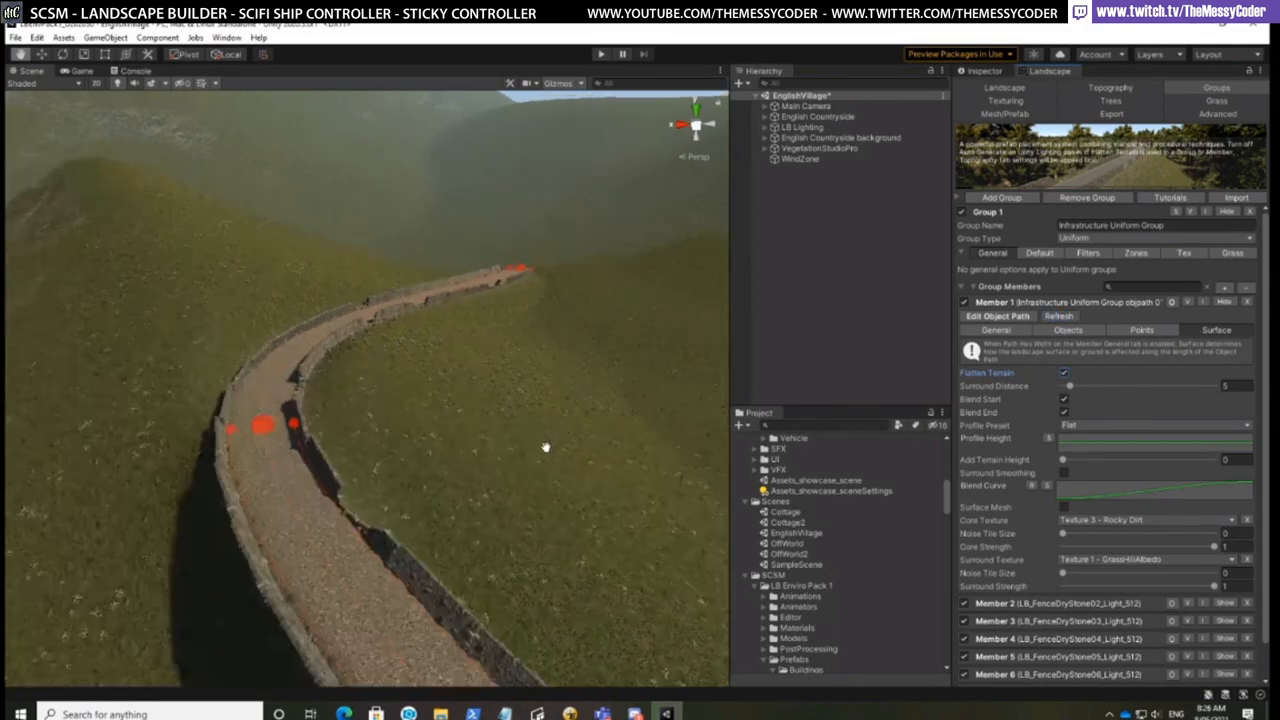
{"action": "middle_click_drag", "start_coordinate": [546, 446], "coordinate": [500, 449]}
{"action": "scroll", "coordinate": [496, 470], "scroll_direction": "down", "scroll_amount": 3}
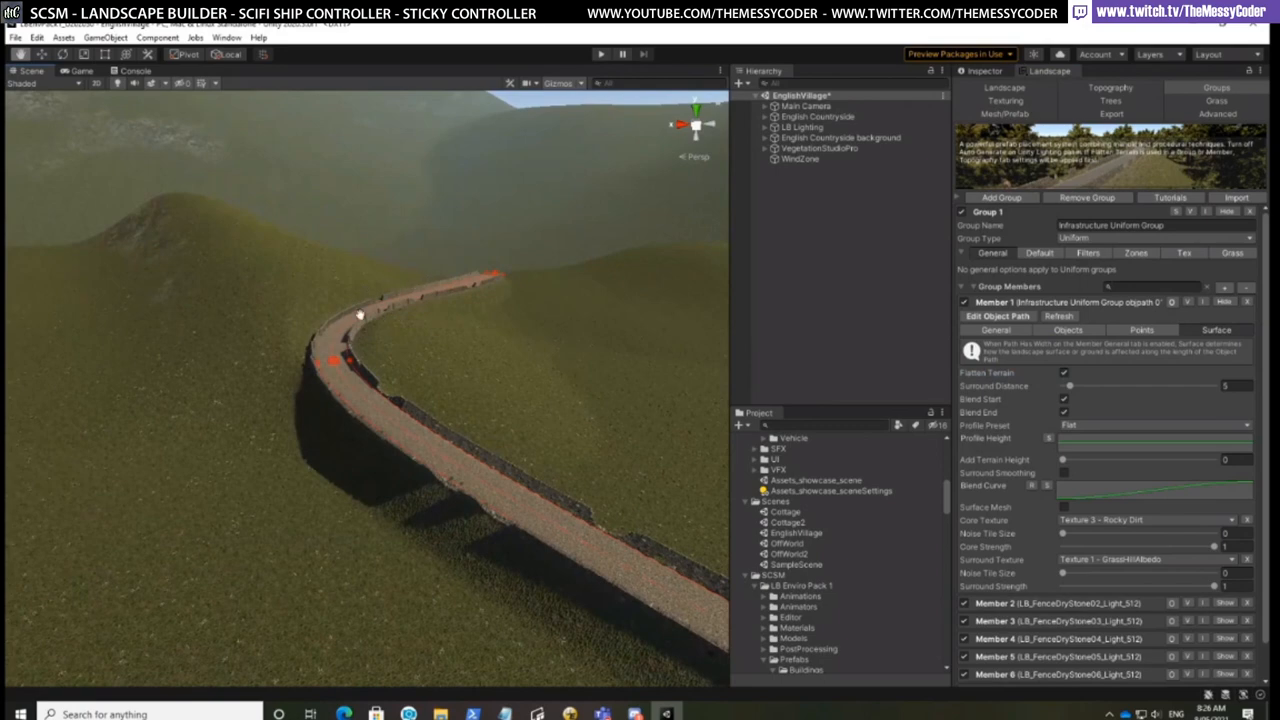
Raise the Surround Distance in Member 1's surface settings to 24 and refresh the path
{"action": "scroll", "coordinate": [454, 381], "scroll_direction": "up", "scroll_amount": 2}
{"action": "scroll", "coordinate": [458, 377], "scroll_direction": "up", "scroll_amount": 3}
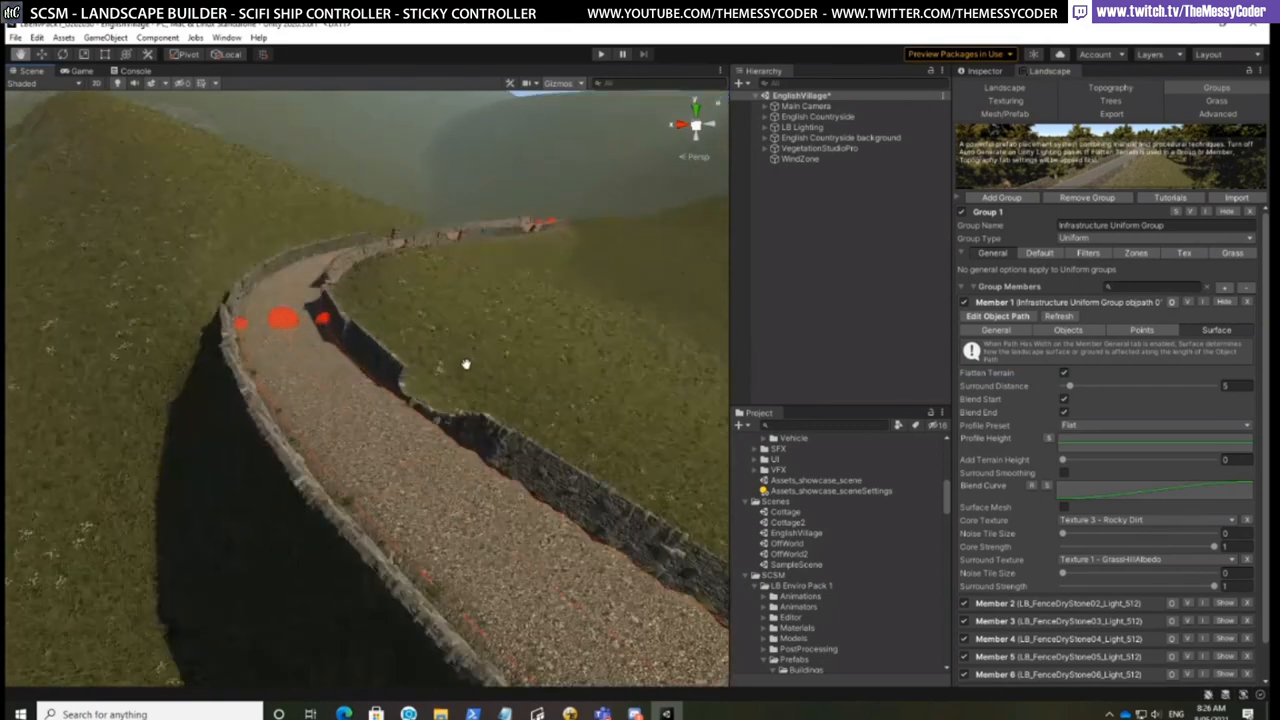
{"action": "mouse_move", "coordinate": [466, 366]}
{"action": "middle_mouse_down"}
{"action": "mouse_move", "coordinate": [463, 334]}
{"action": "mouse_move", "coordinate": [446, 365]}
{"action": "middle_mouse_up"}
{"action": "scroll", "coordinate": [443, 363], "scroll_direction": "down", "scroll_amount": 2}
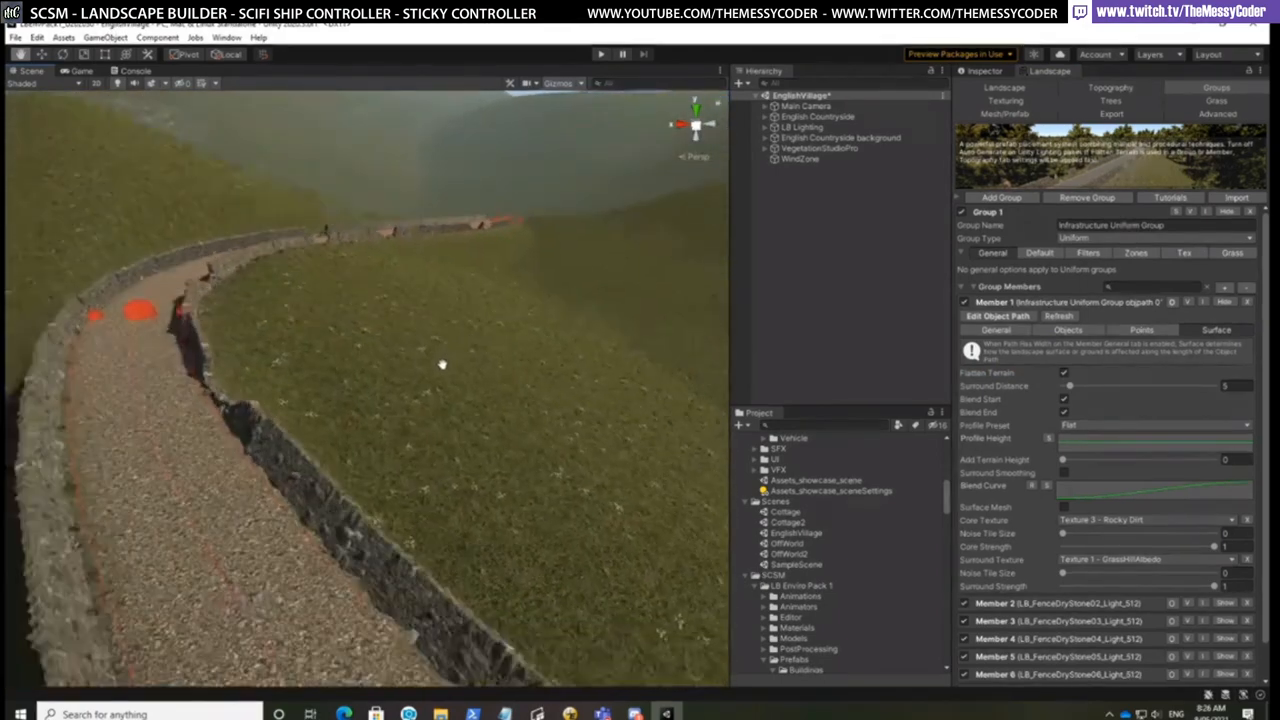
{"action": "scroll", "coordinate": [449, 391], "scroll_direction": "down", "scroll_amount": 1}
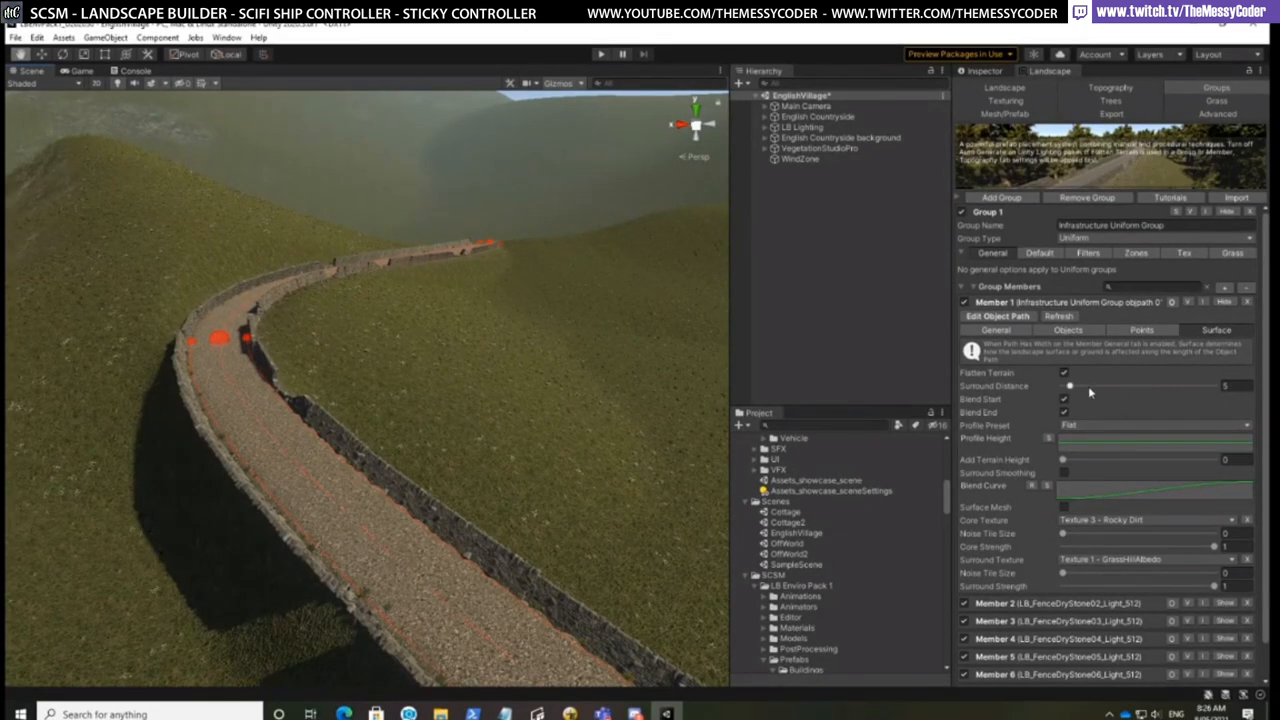
{"action": "left_click_drag", "start_coordinate": [1088, 386], "coordinate": [1099, 386]}
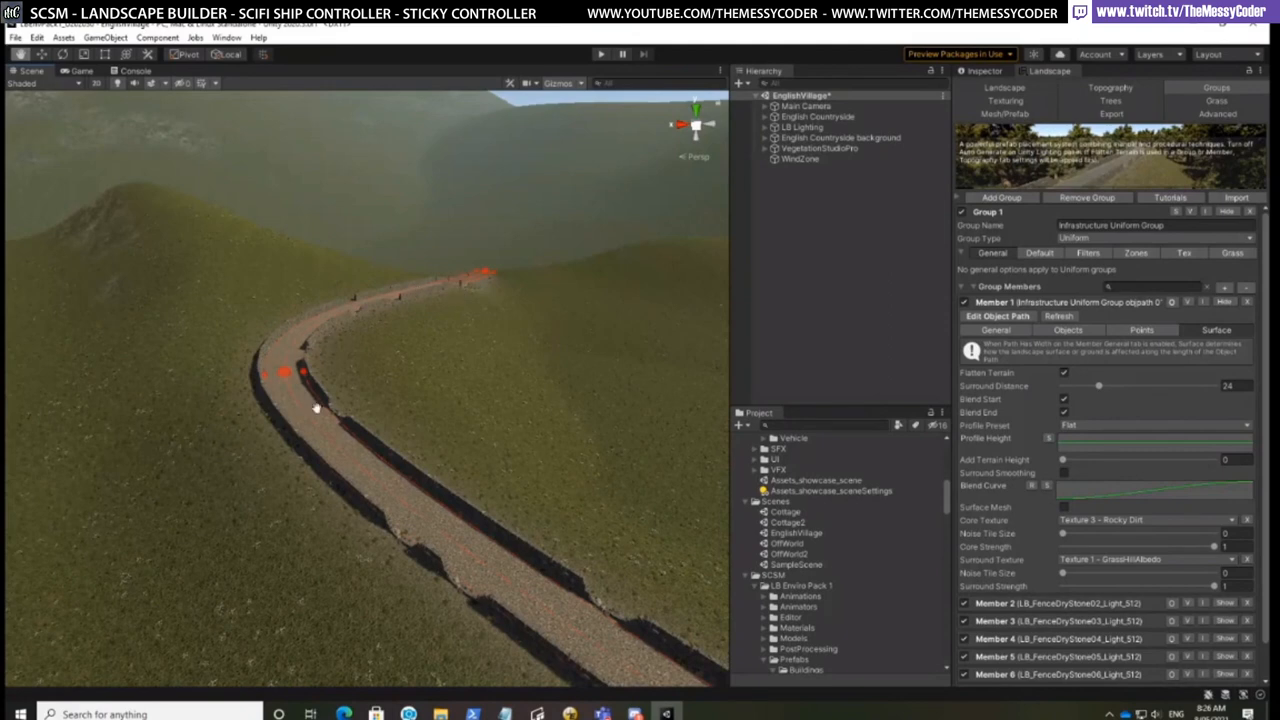
Move the road's bend point away from the rocky peak onto the grassy slope and refresh the path
{"action": "left_click", "coordinate": [41, 54]}
{"action": "left_click_drag", "start_coordinate": [238, 378], "coordinate": [323, 393]}
{"action": "right_click", "coordinate": [401, 381]}
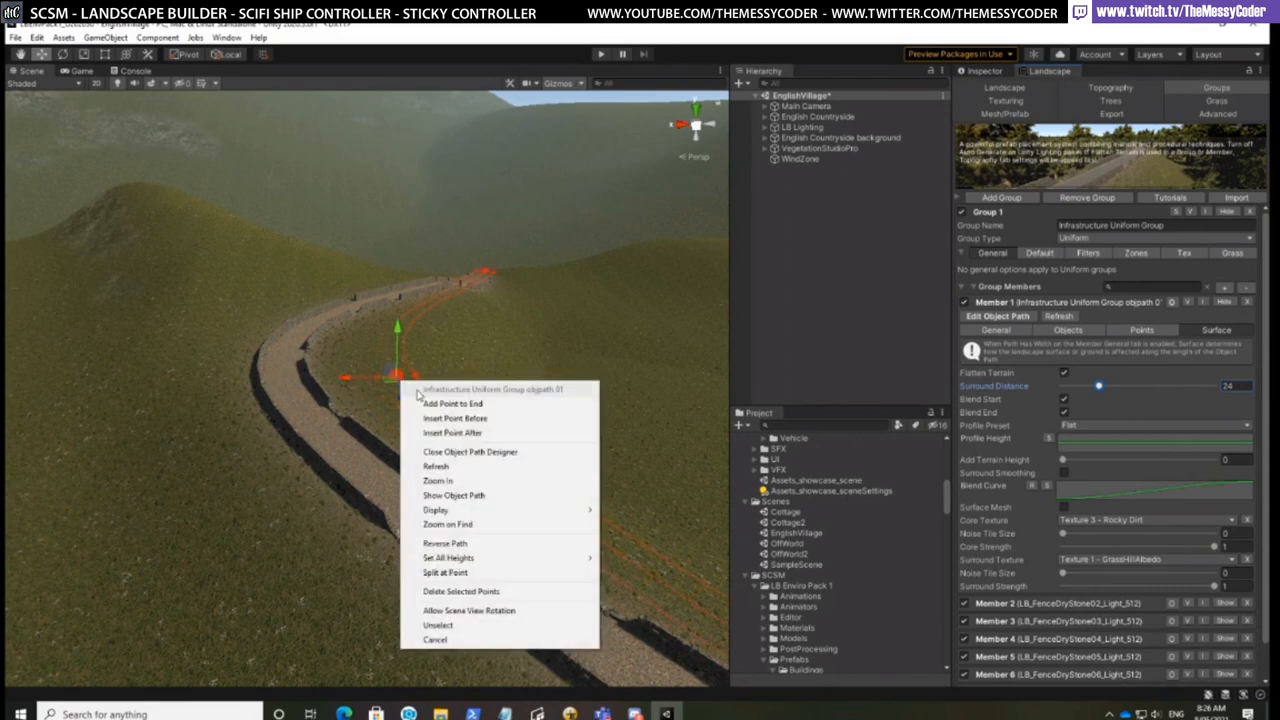
{"action": "left_click", "coordinate": [460, 469]}
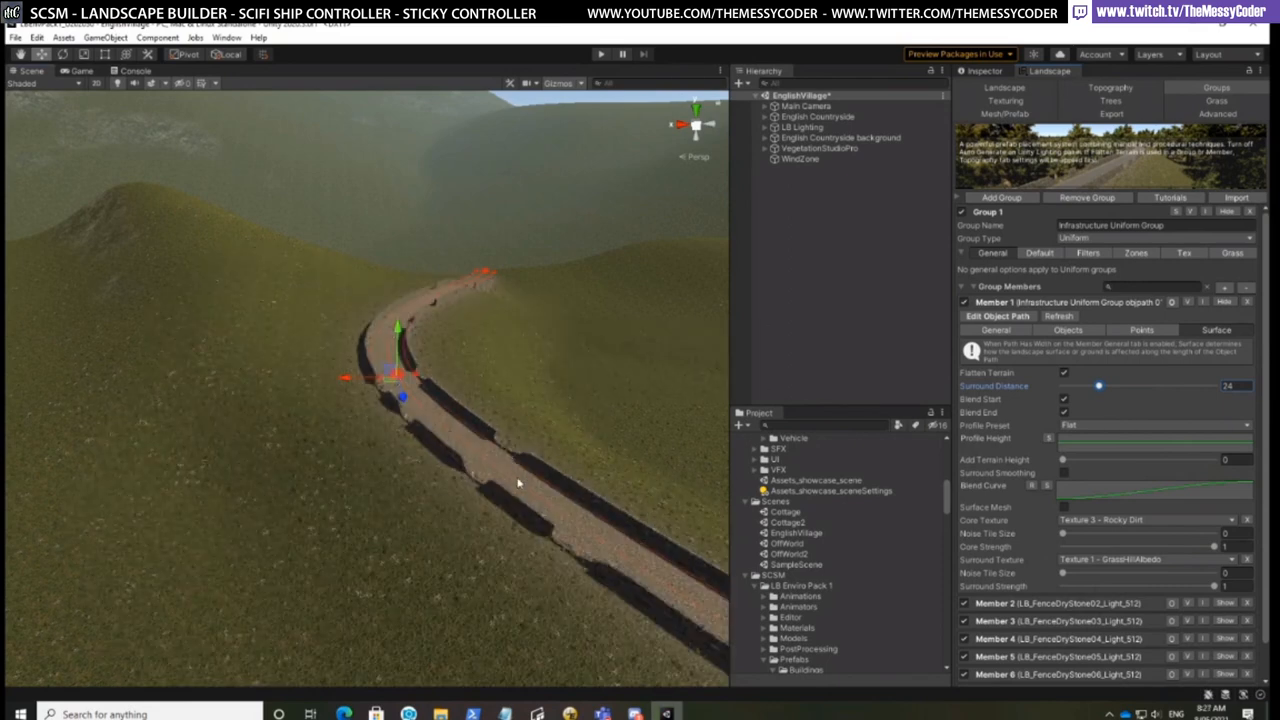
Move the road's bend point back across the slope to below the rocky peak and refresh the path
{"action": "middle_click_drag", "start_coordinate": [525, 497], "coordinate": [426, 472]}
{"action": "right_click_drag", "start_coordinate": [425, 473], "coordinate": [265, 438]}
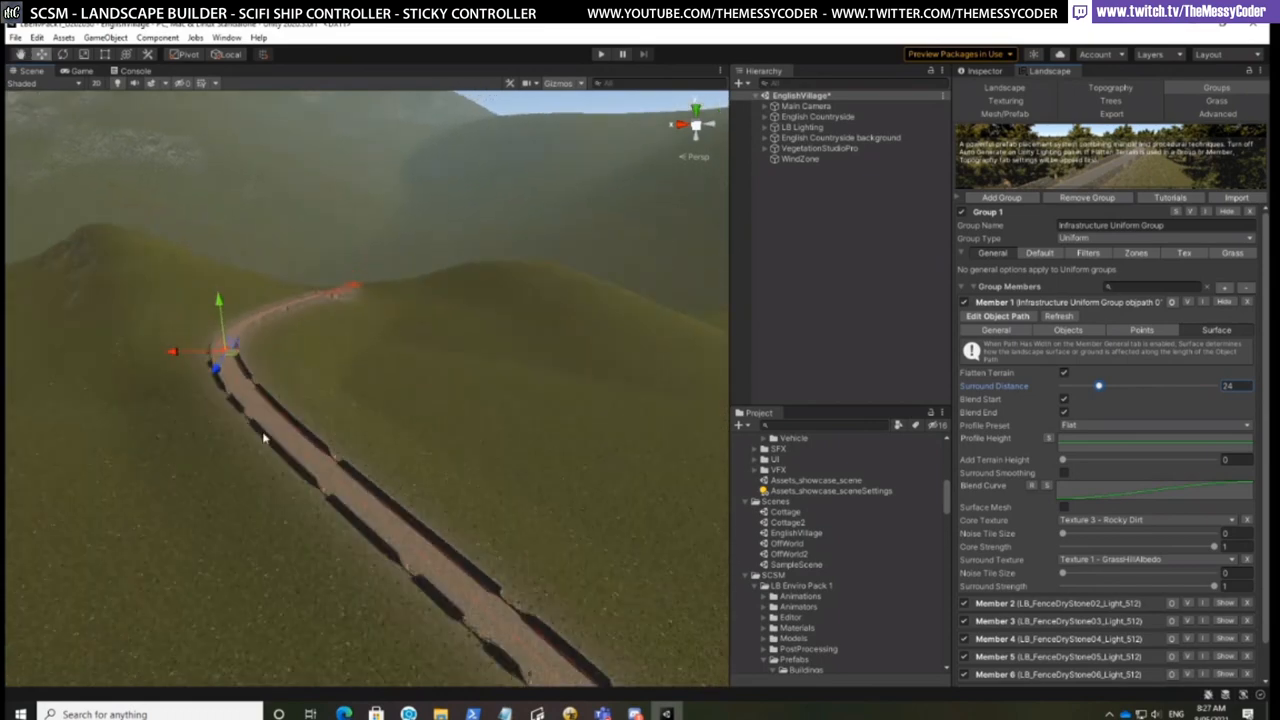
{"action": "left_click_drag", "start_coordinate": [175, 354], "coordinate": [92, 360]}
{"action": "right_click", "coordinate": [96, 361]}
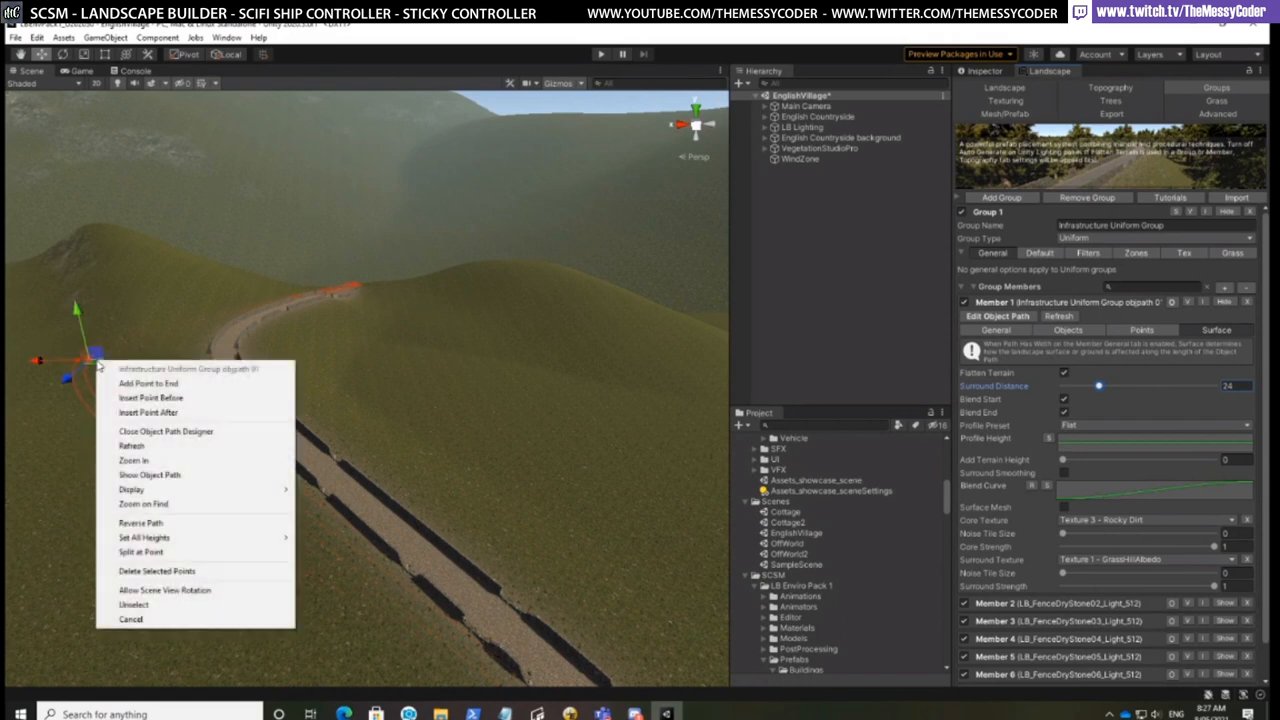
{"action": "left_click", "coordinate": [138, 447]}
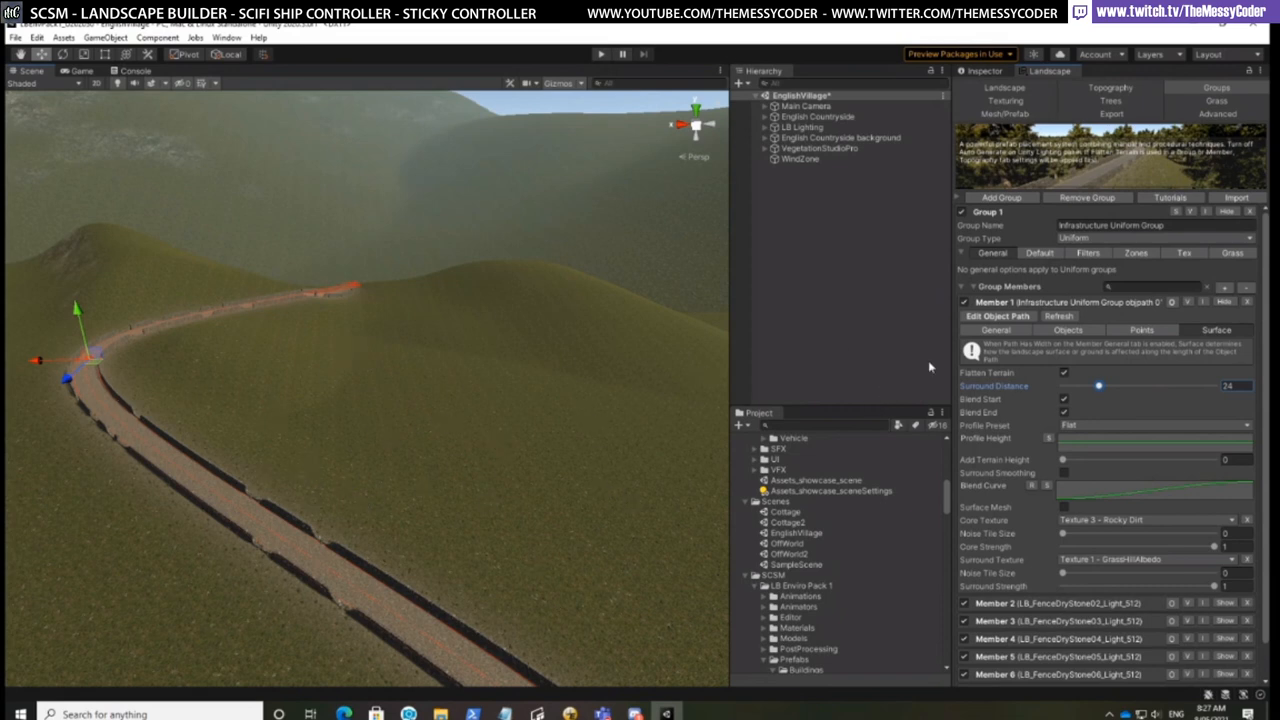
Close the object path editor and populate the landscape with the groups
{"action": "left_click", "coordinate": [997, 316]}
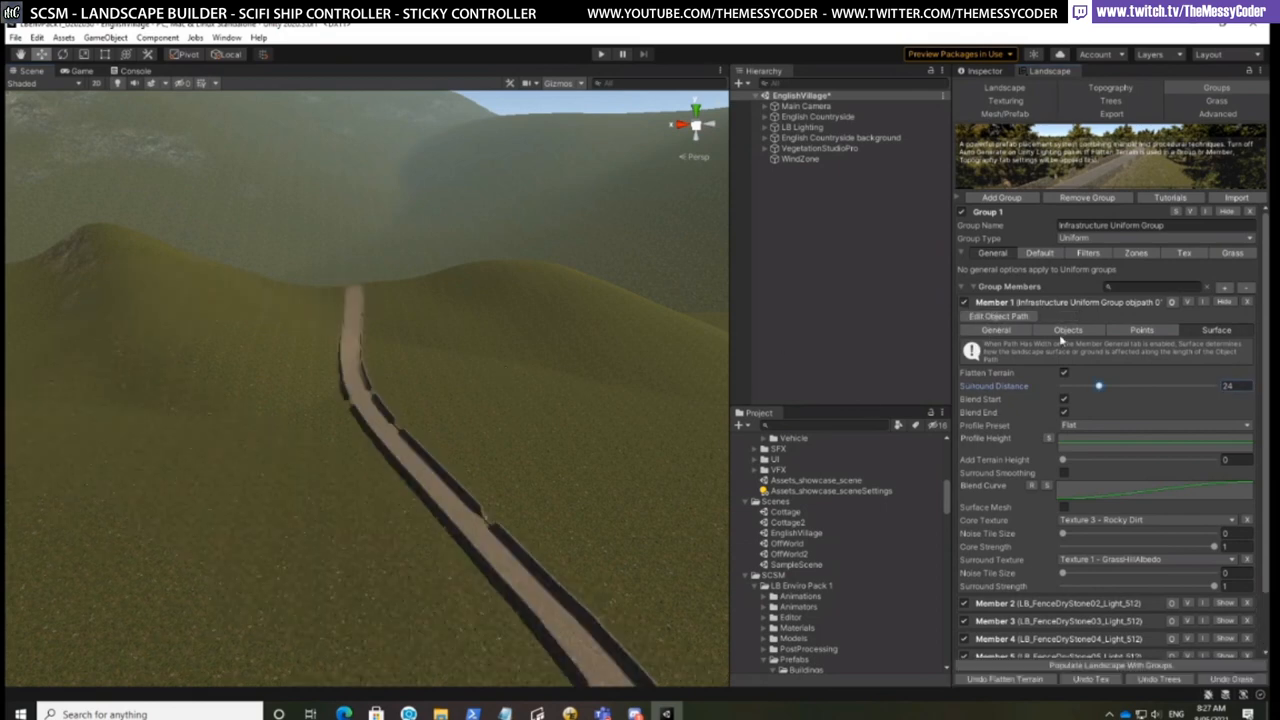
{"action": "left_click", "coordinate": [1073, 667]}
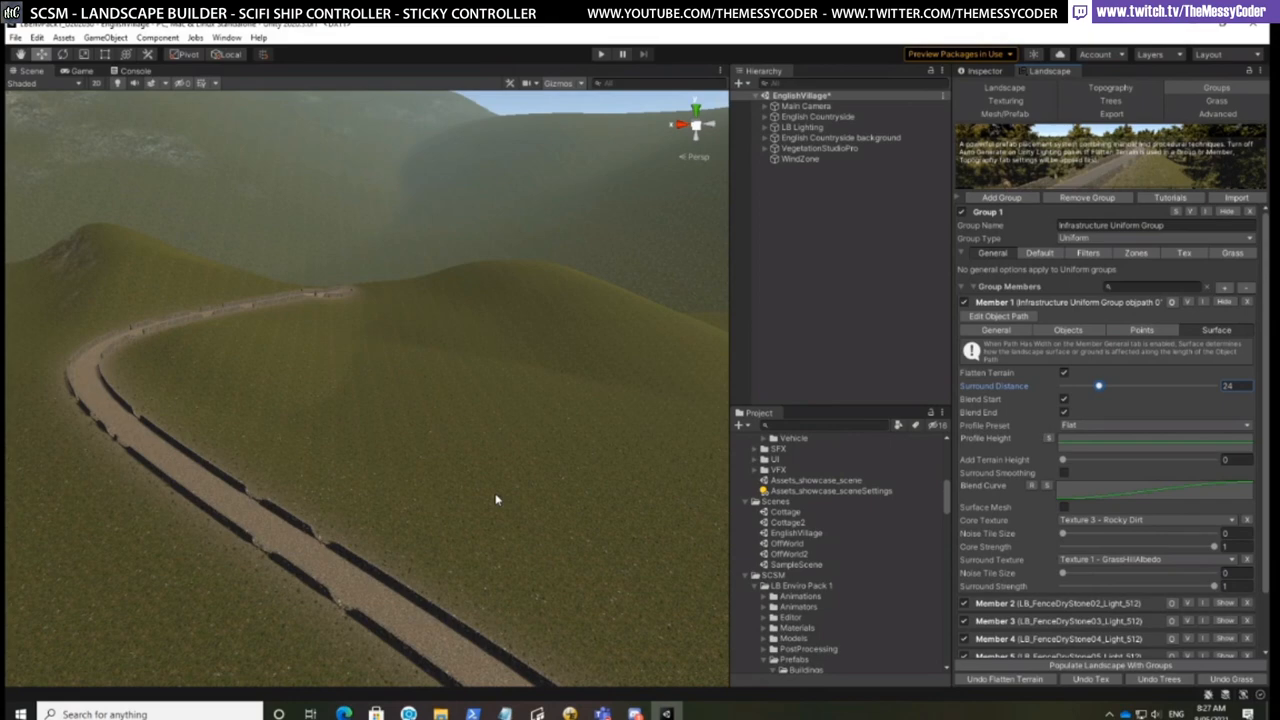
Examine the placed stone walls, road surface and flattened terrain along the road's bends from several angles
{"action": "right_click_drag", "start_coordinate": [478, 501], "coordinate": [397, 470]}
{"action": "middle_click_drag", "start_coordinate": [422, 493], "coordinate": [465, 477]}
{"action": "right_click_drag", "start_coordinate": [515, 513], "coordinate": [566, 553]}
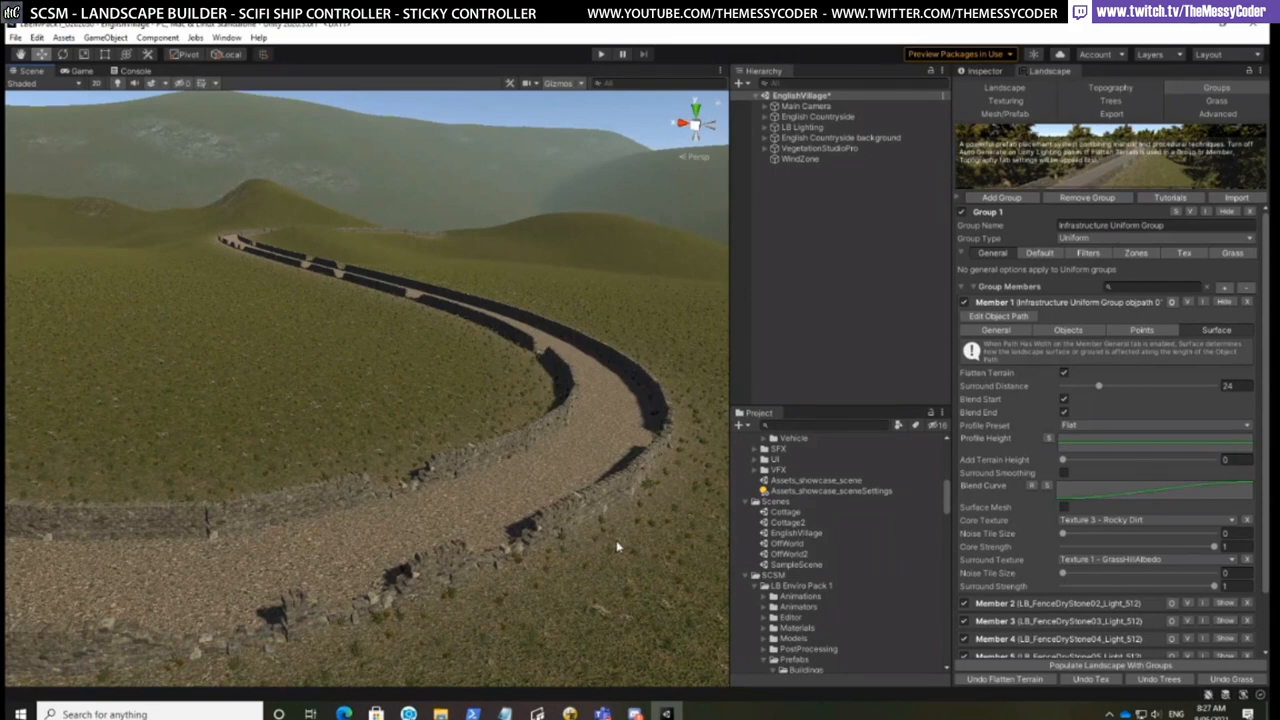
{"action": "right_click_drag", "start_coordinate": [616, 540], "coordinate": [420, 550]}
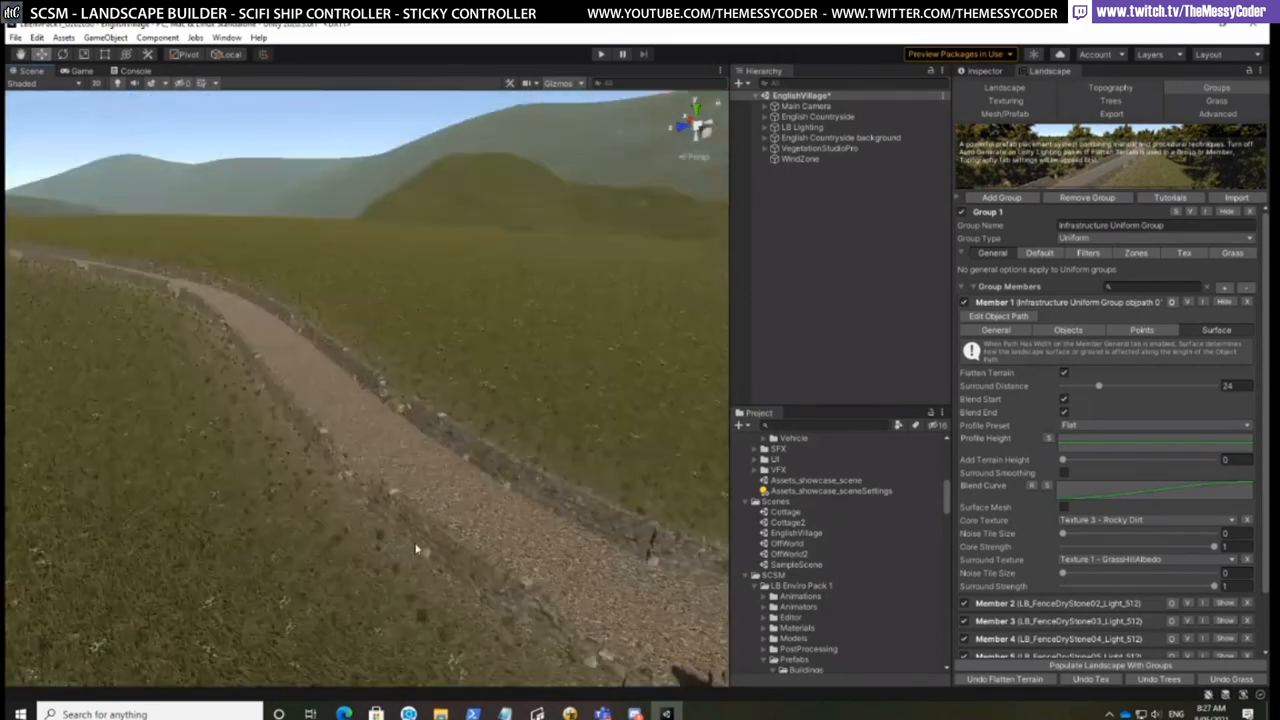
{"action": "scroll", "coordinate": [405, 538], "scroll_direction": "up", "scroll_amount": 4}
{"action": "scroll", "coordinate": [410, 536], "scroll_direction": "down", "scroll_amount": 4}
{"action": "scroll", "coordinate": [426, 535], "scroll_direction": "up", "scroll_amount": 4}
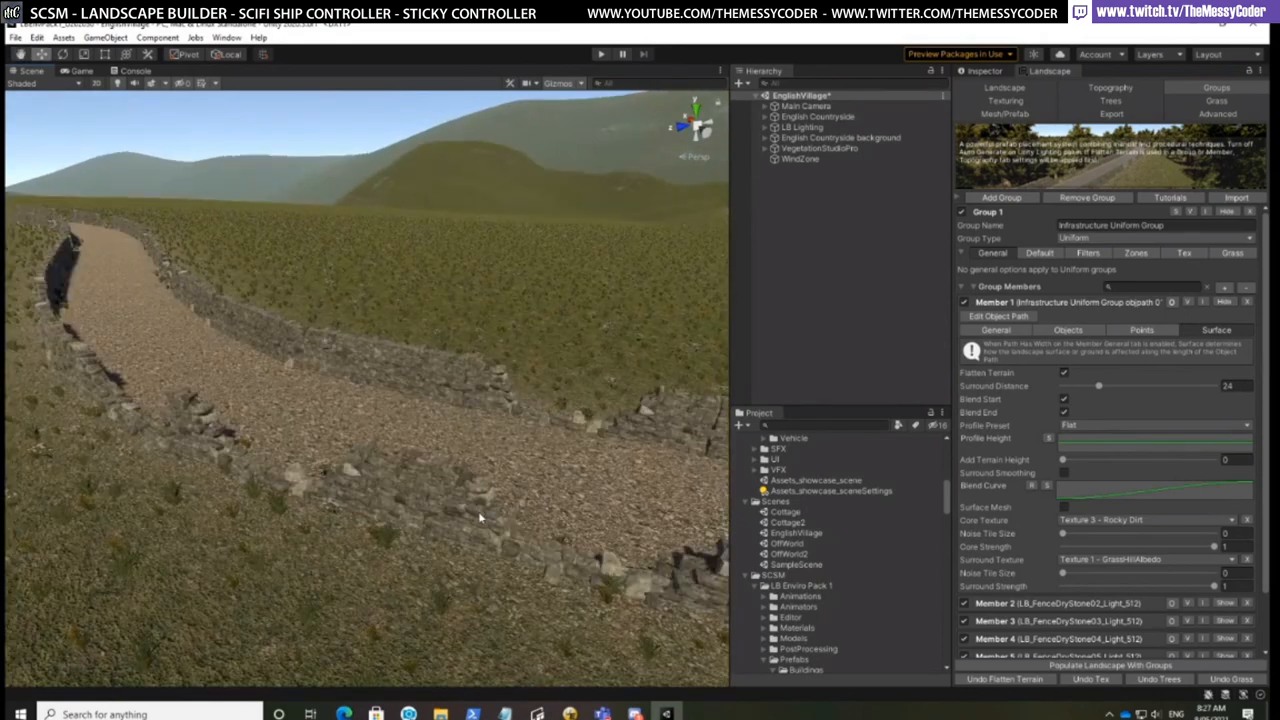
{"action": "right_click_drag", "start_coordinate": [479, 517], "coordinate": [438, 492]}
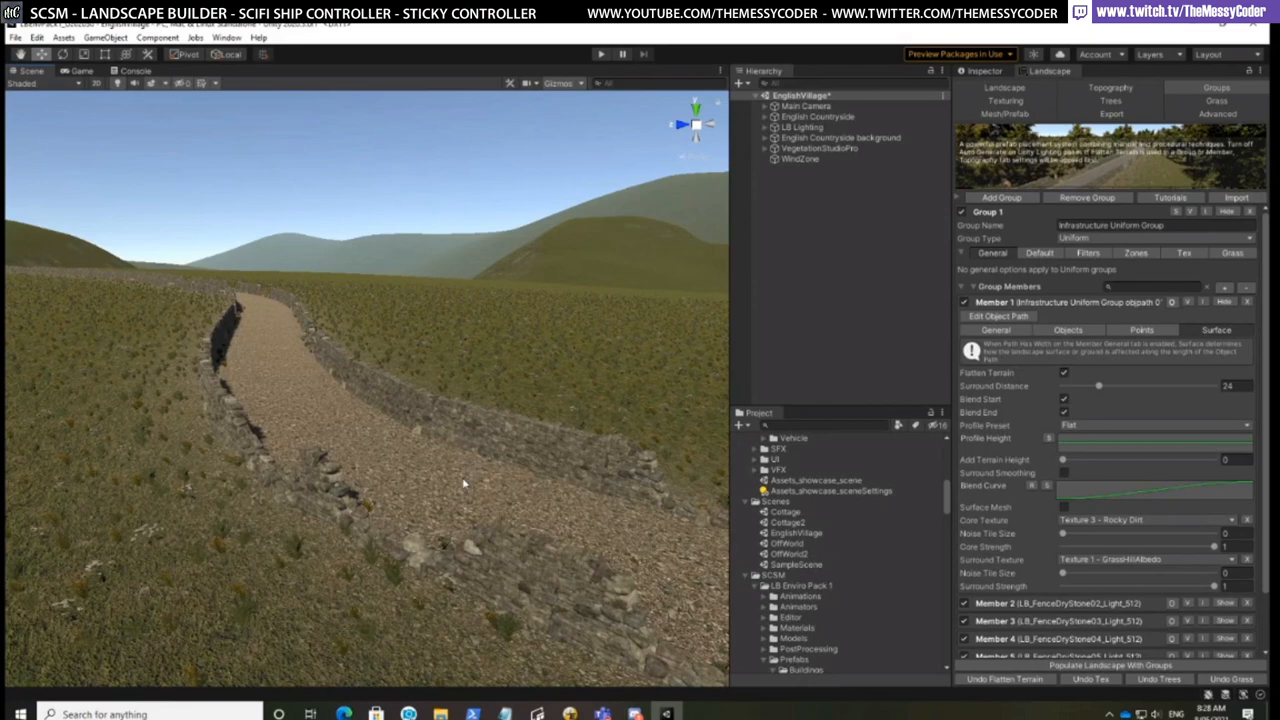
{"action": "right_click_drag", "start_coordinate": [463, 482], "coordinate": [660, 488]}
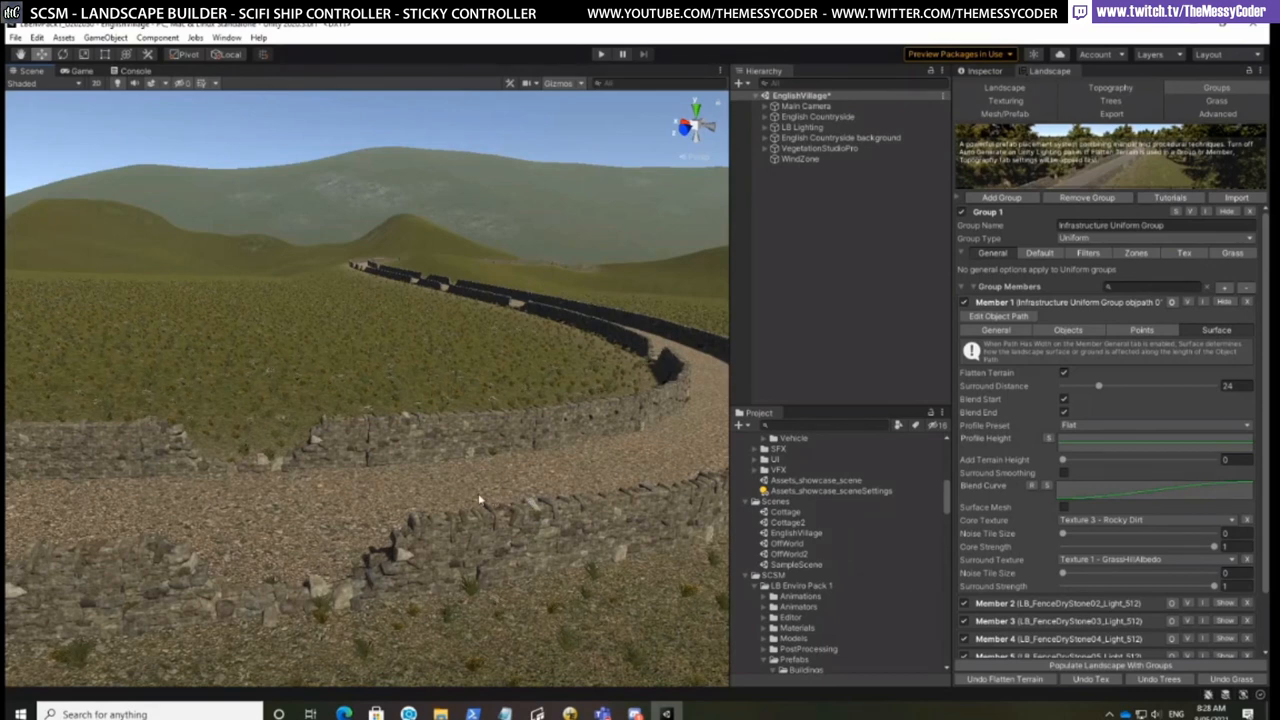
Review Member 1's object settings through the Left Wall series' prefabs and spacing, and compare them with the placed walls
{"action": "left_click", "coordinate": [1070, 331]}
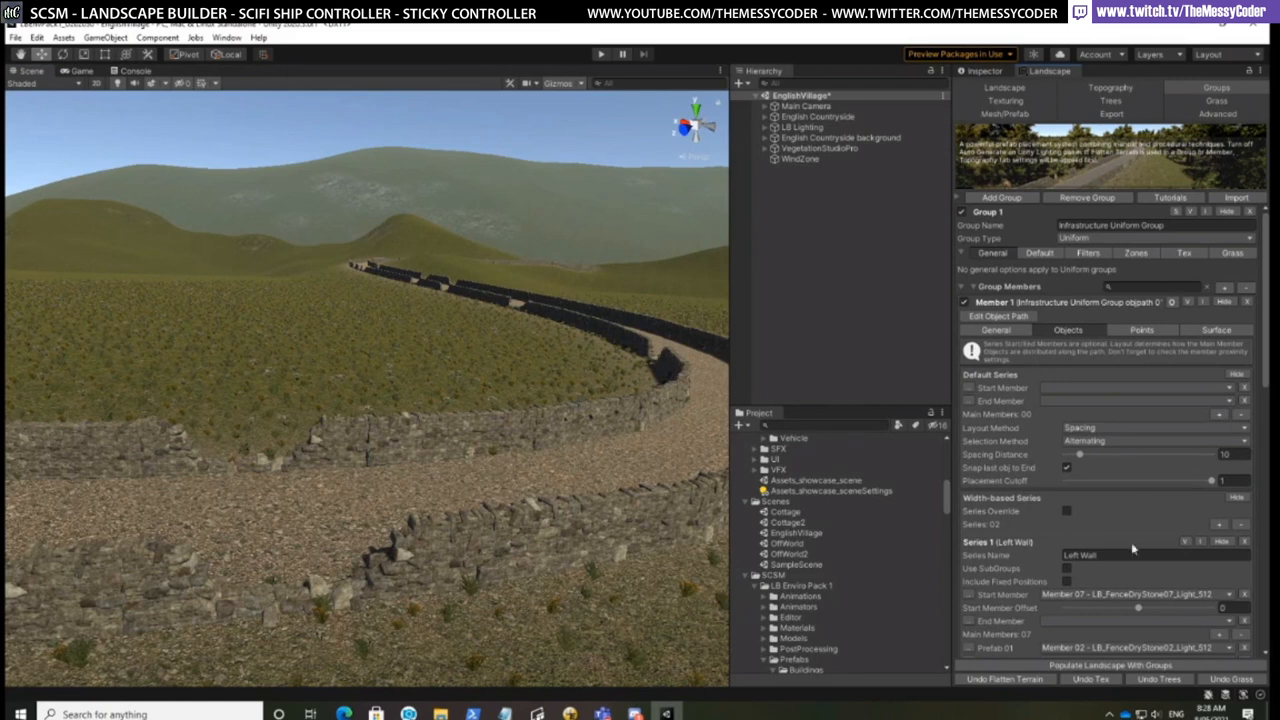
{"action": "scroll", "coordinate": [1131, 542], "scroll_direction": "down", "scroll_amount": 3}
{"action": "scroll", "coordinate": [1137, 576], "scroll_direction": "down", "scroll_amount": 2}
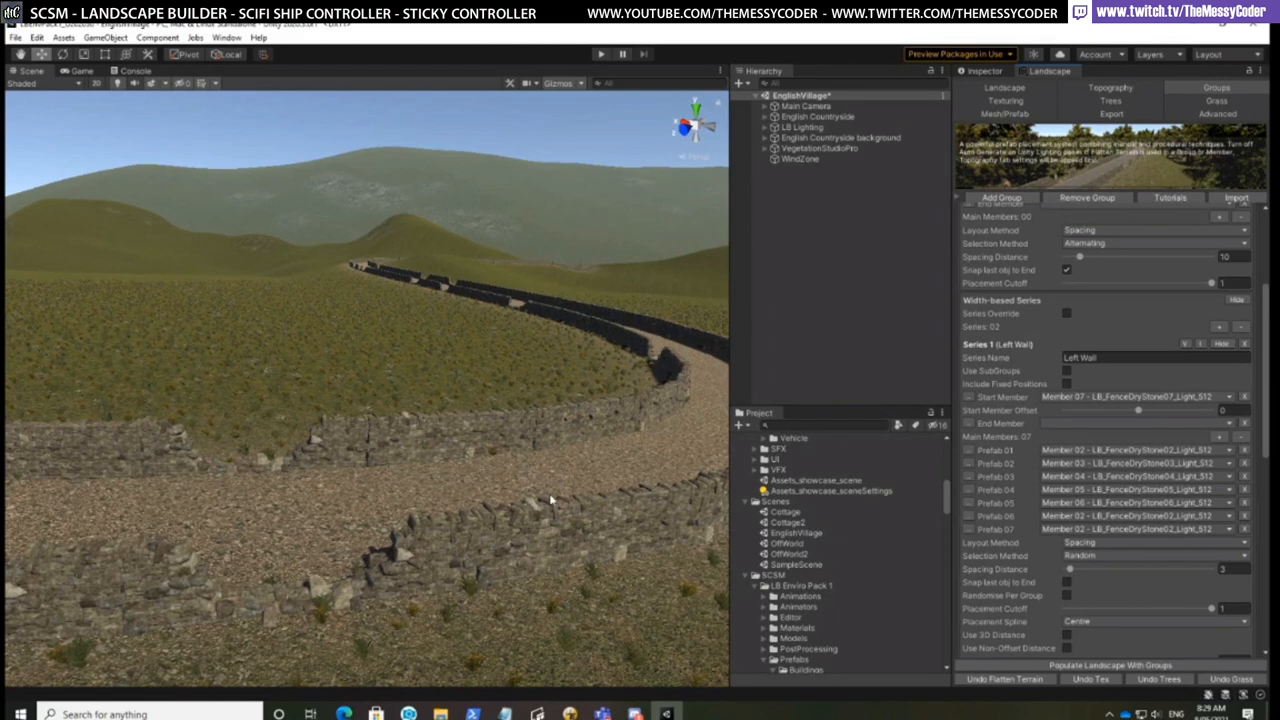
{"action": "left_click_drag", "start_coordinate": [554, 502], "coordinate": [626, 504], "text": "alt"}
{"action": "middle_click_drag", "start_coordinate": [626, 504], "coordinate": [615, 507]}
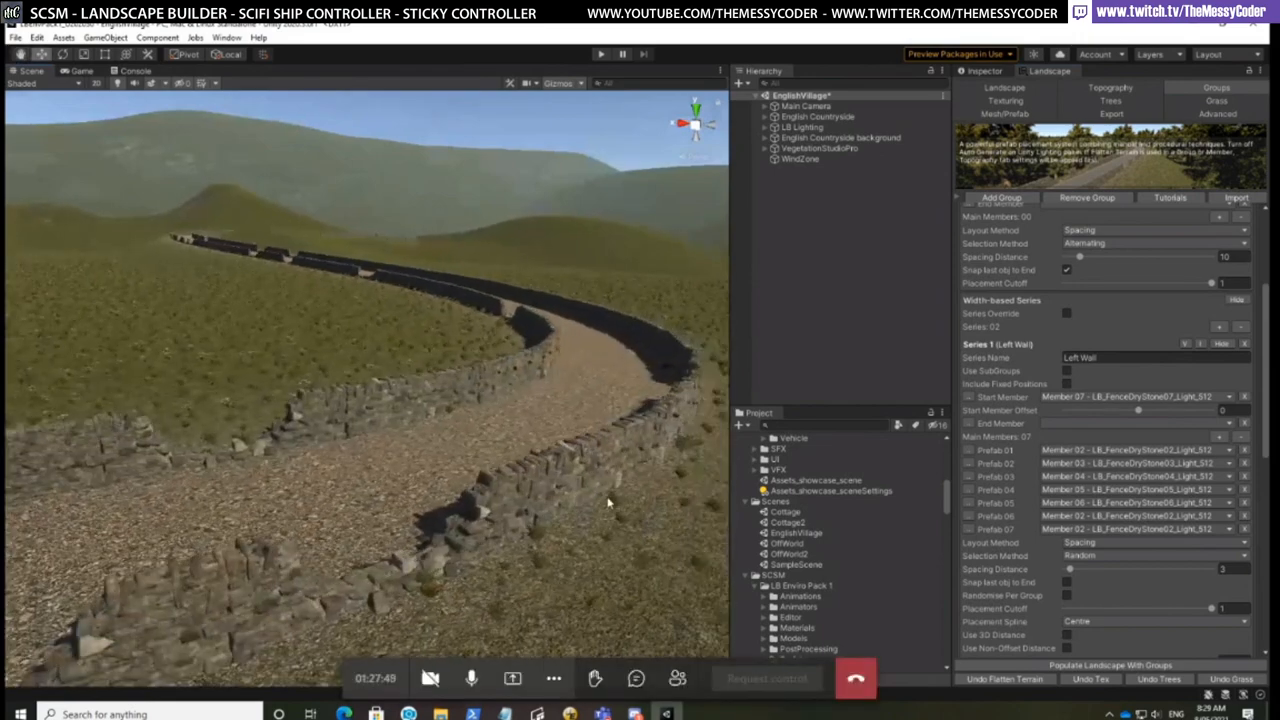
{"action": "mouse_move", "coordinate": [615, 507]}
{"action": "right_mouse_down"}
{"action": "mouse_move", "coordinate": [660, 503]}
{"action": "mouse_move", "coordinate": [631, 519]}
{"action": "right_mouse_up"}
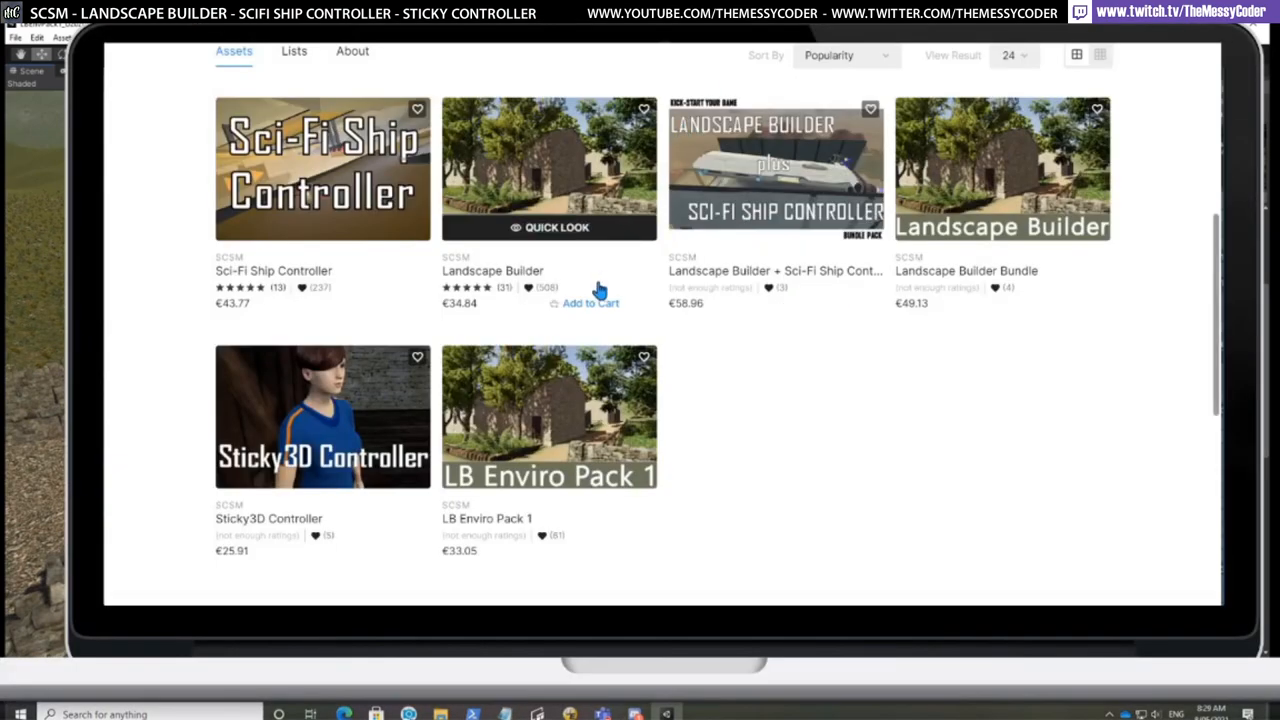
Open the LB Enviro Pack 1 page in the Unity Asset Store and view its preview video and package details
{"action": "left_click", "coordinate": [558, 399]}
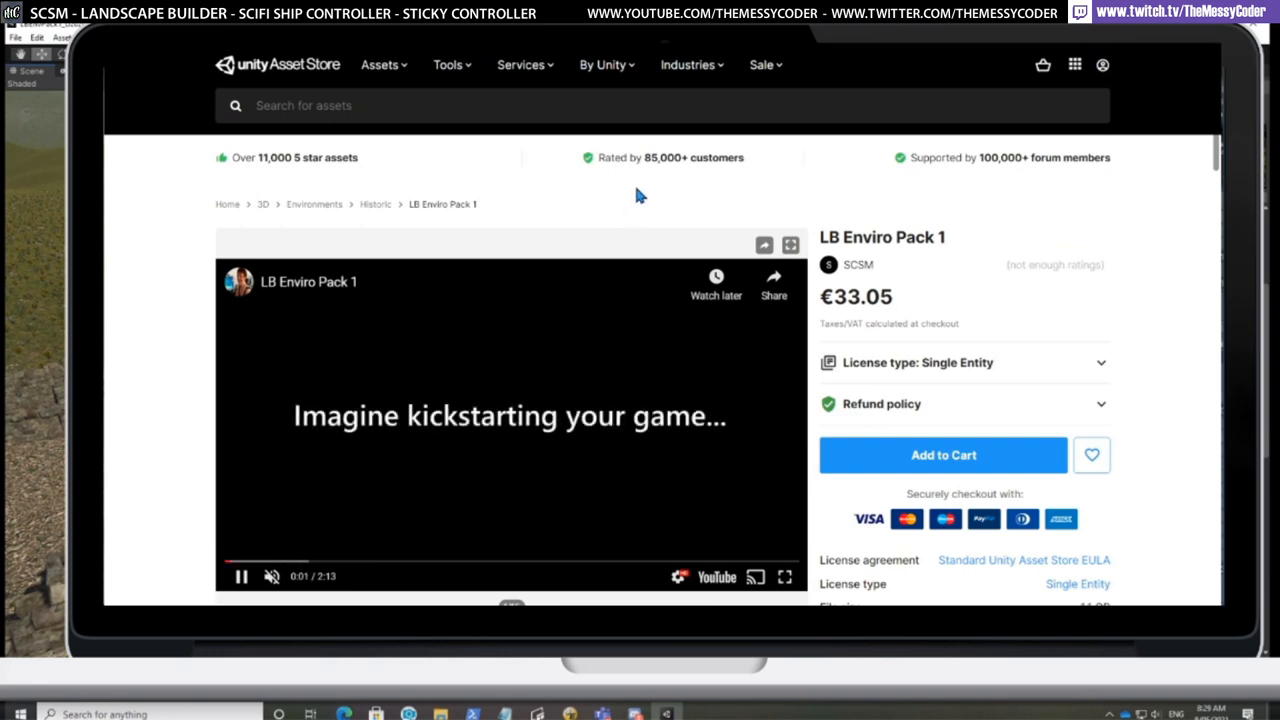
{"action": "scroll", "coordinate": [634, 182], "scroll_direction": "down", "scroll_amount": 2}
{"action": "scroll", "coordinate": [1014, 216], "scroll_direction": "down", "scroll_amount": 1}
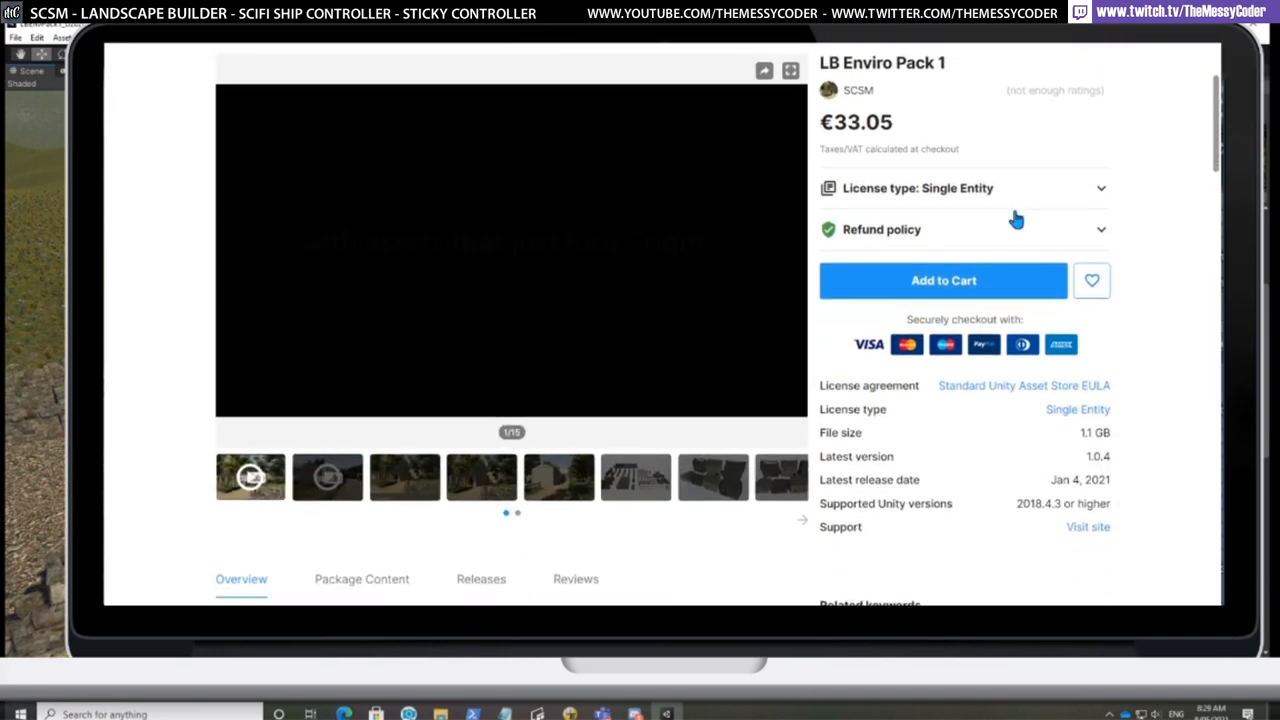
{"action": "scroll", "coordinate": [501, 472], "scroll_direction": "down", "scroll_amount": 1}
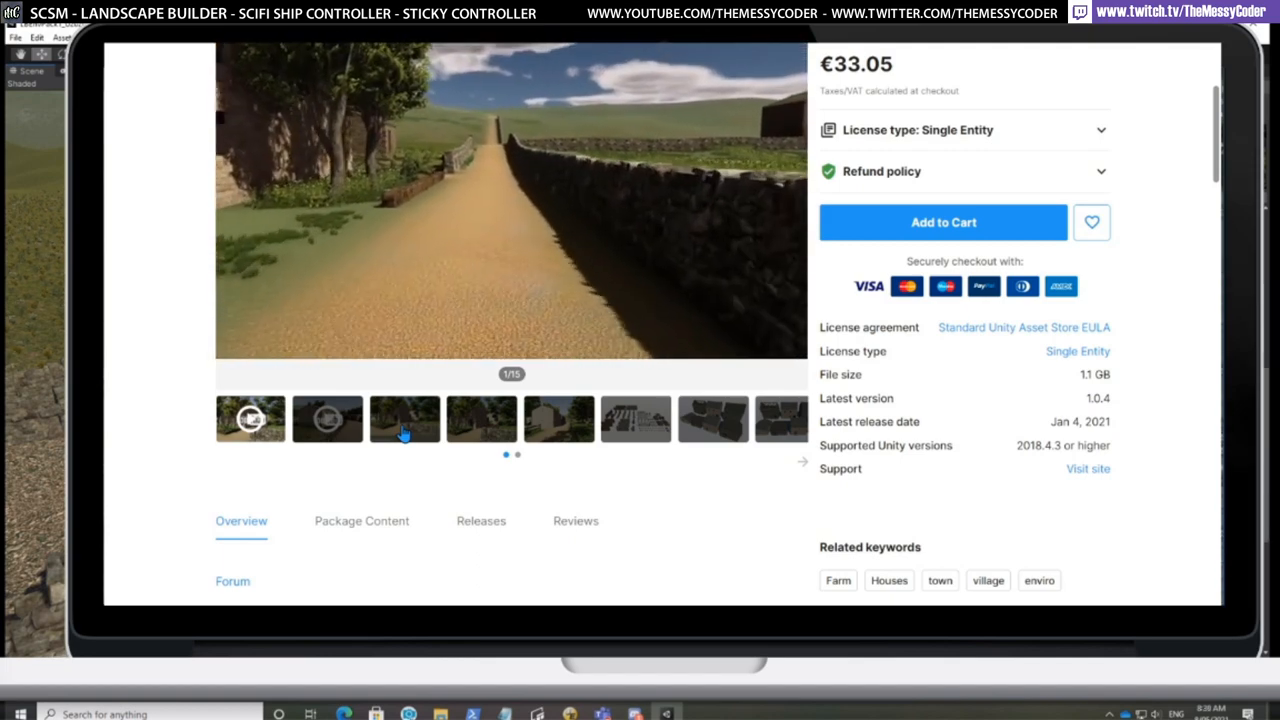
{"action": "scroll", "coordinate": [403, 432], "scroll_direction": "up", "scroll_amount": 1}
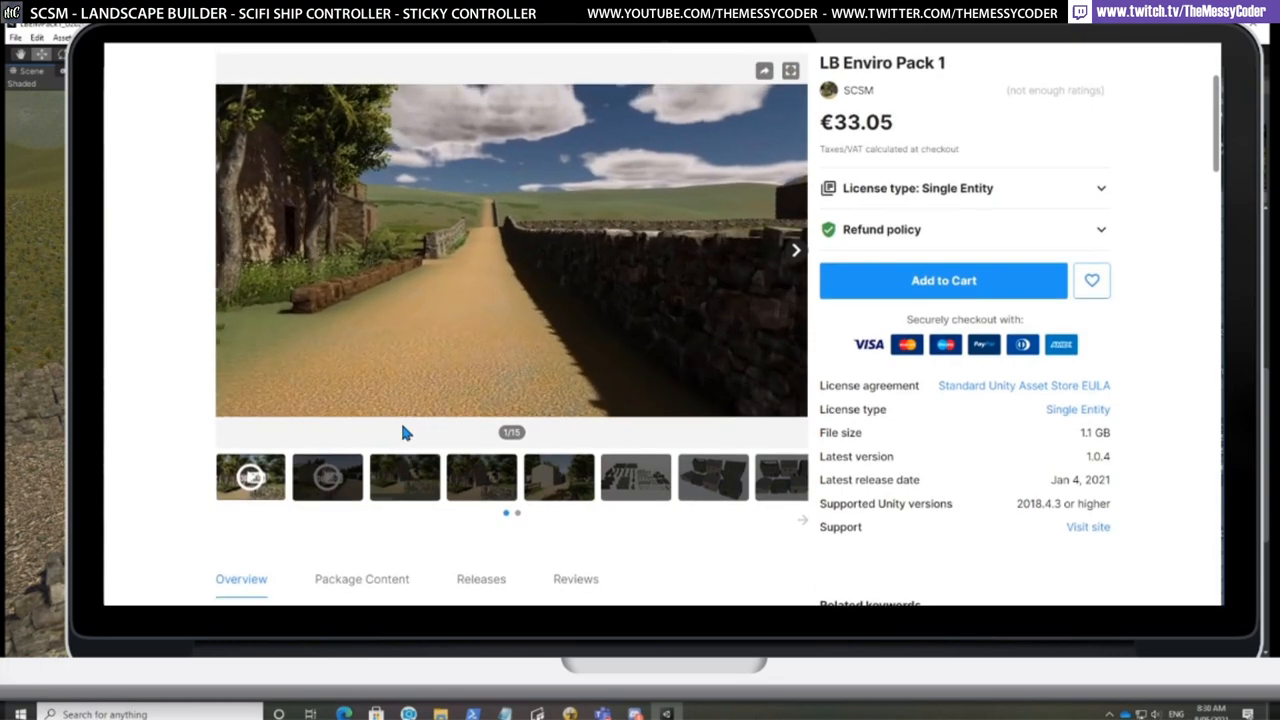
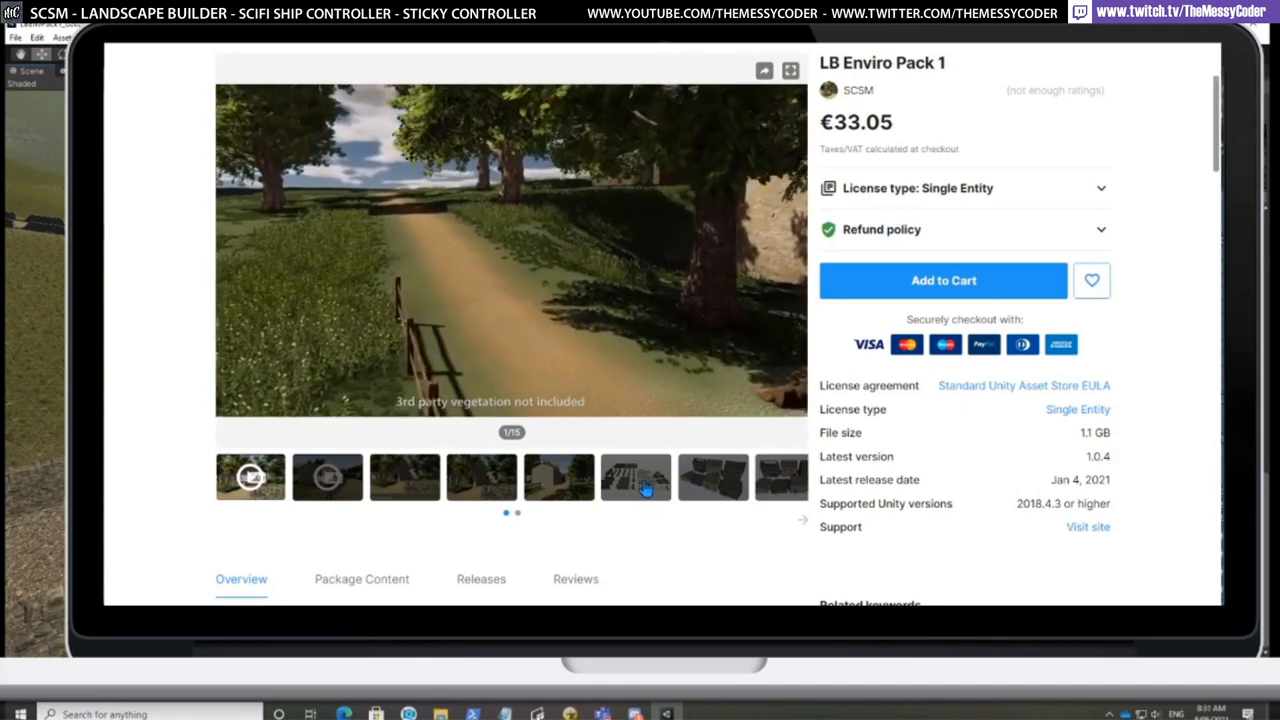
View the pack's wall and fence prefab overview image and read its Overview, Features and Included lists
{"action": "left_click", "coordinate": [645, 488]}
{"action": "scroll", "coordinate": [698, 364], "scroll_direction": "down", "scroll_amount": 1}
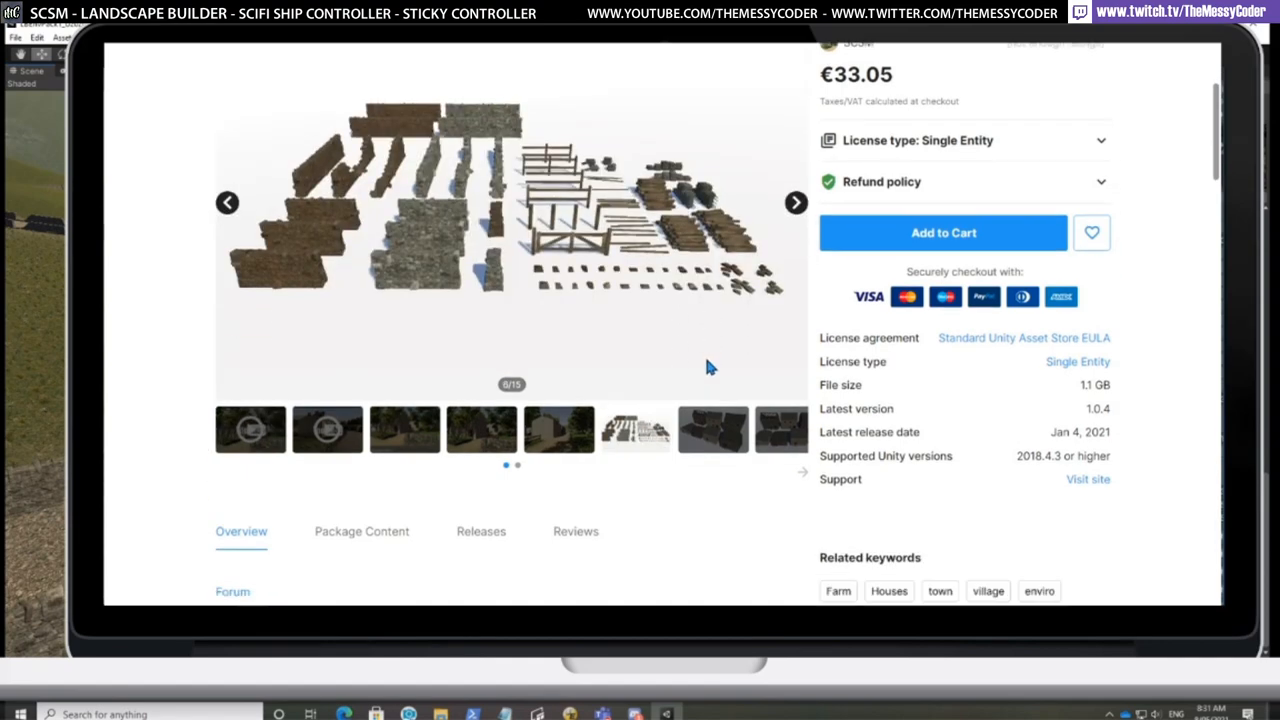
{"action": "scroll", "coordinate": [705, 367], "scroll_direction": "down", "scroll_amount": 5}
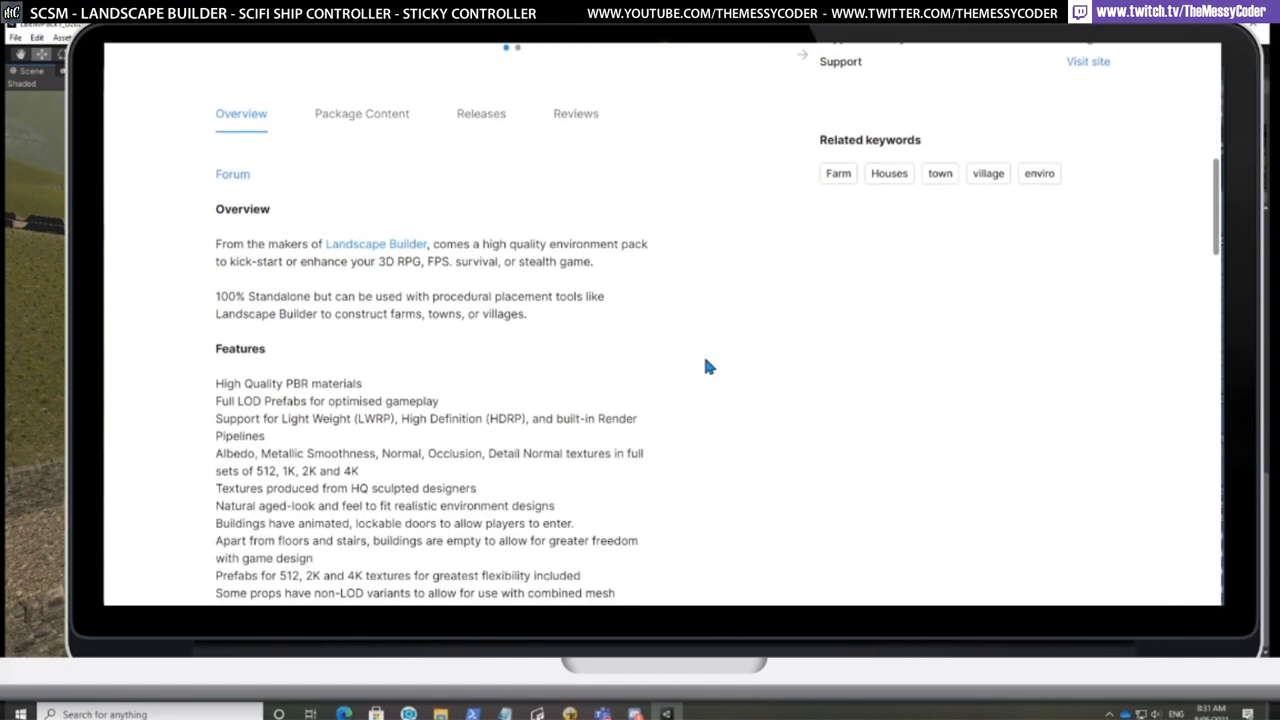
{"action": "scroll", "coordinate": [705, 367], "scroll_direction": "down", "scroll_amount": 1}
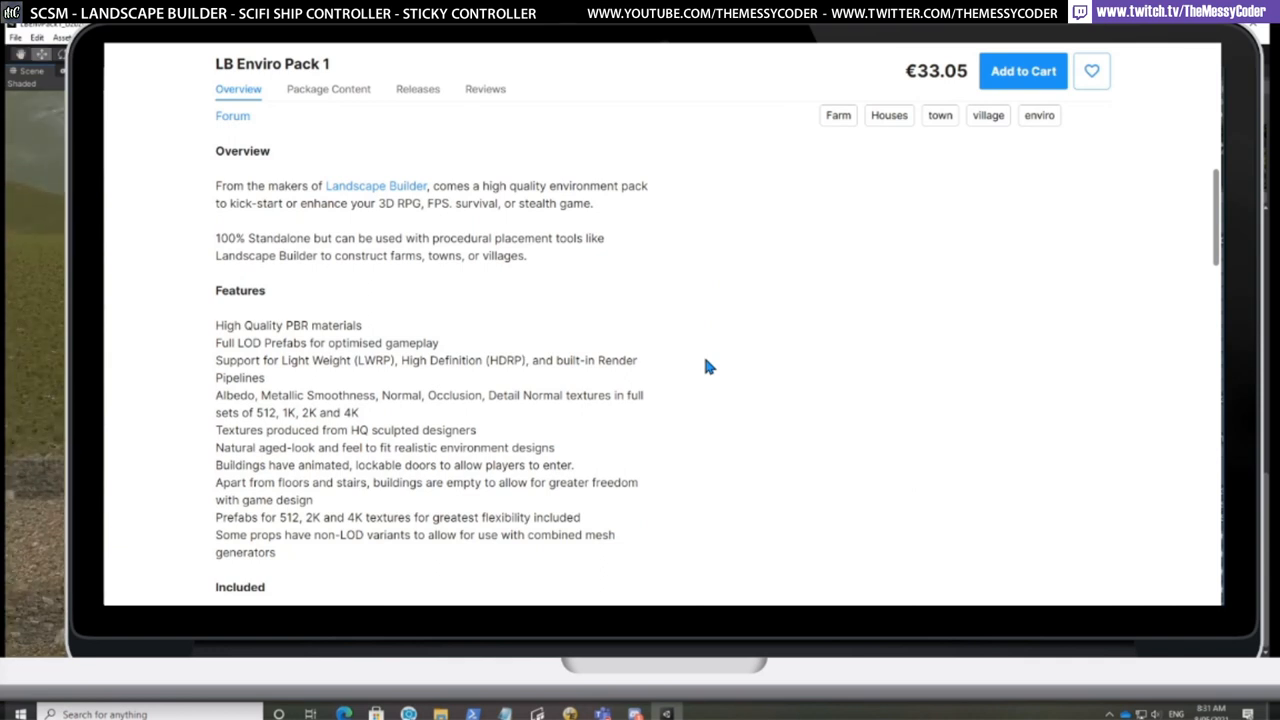
{"action": "scroll", "coordinate": [705, 367], "scroll_direction": "down", "scroll_amount": 3}
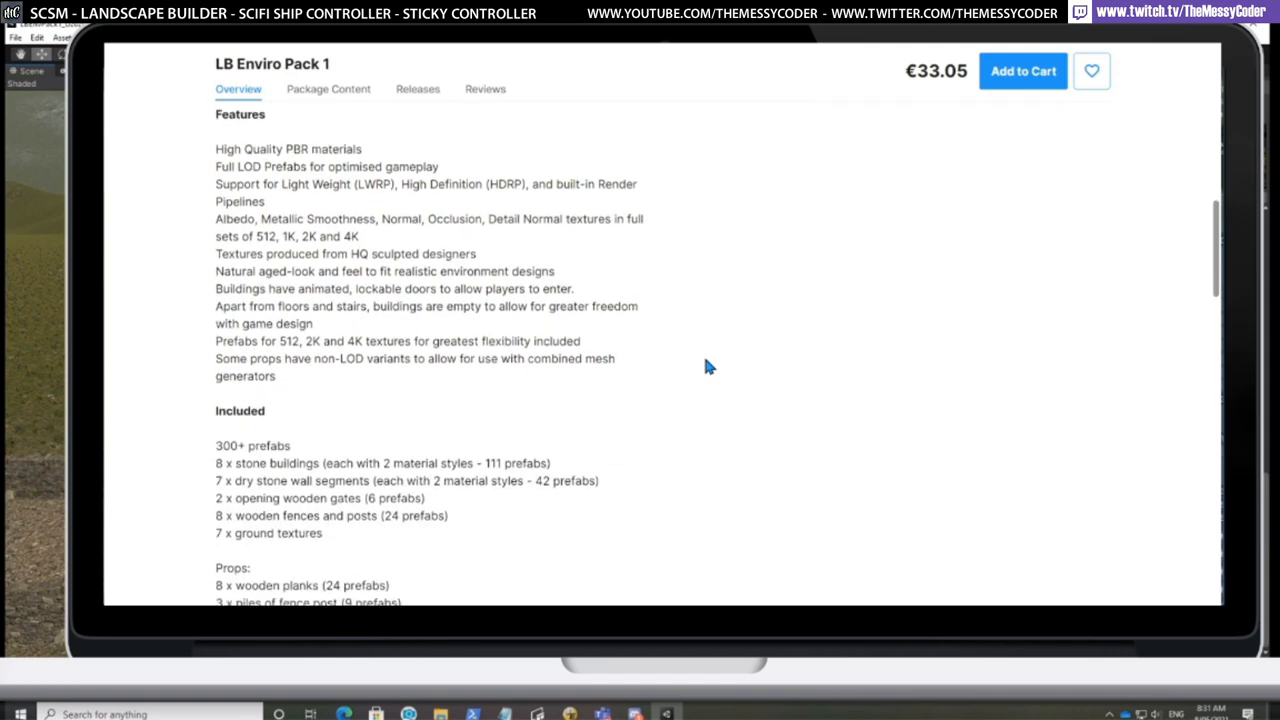
{"action": "scroll", "coordinate": [705, 367], "scroll_direction": "down", "scroll_amount": 1}
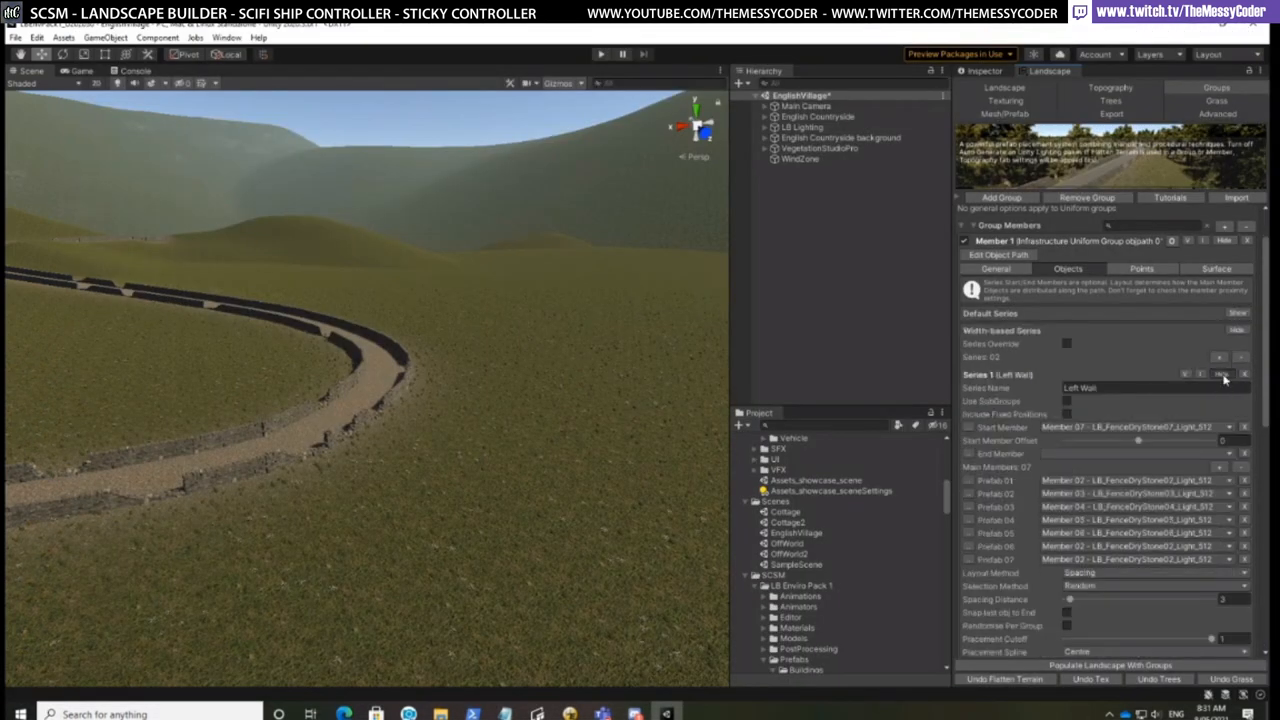
Back in the Unity editor, collapse the Left Wall and Right Wall series in Member 1's object settings
{"action": "left_click", "coordinate": [1221, 374]}
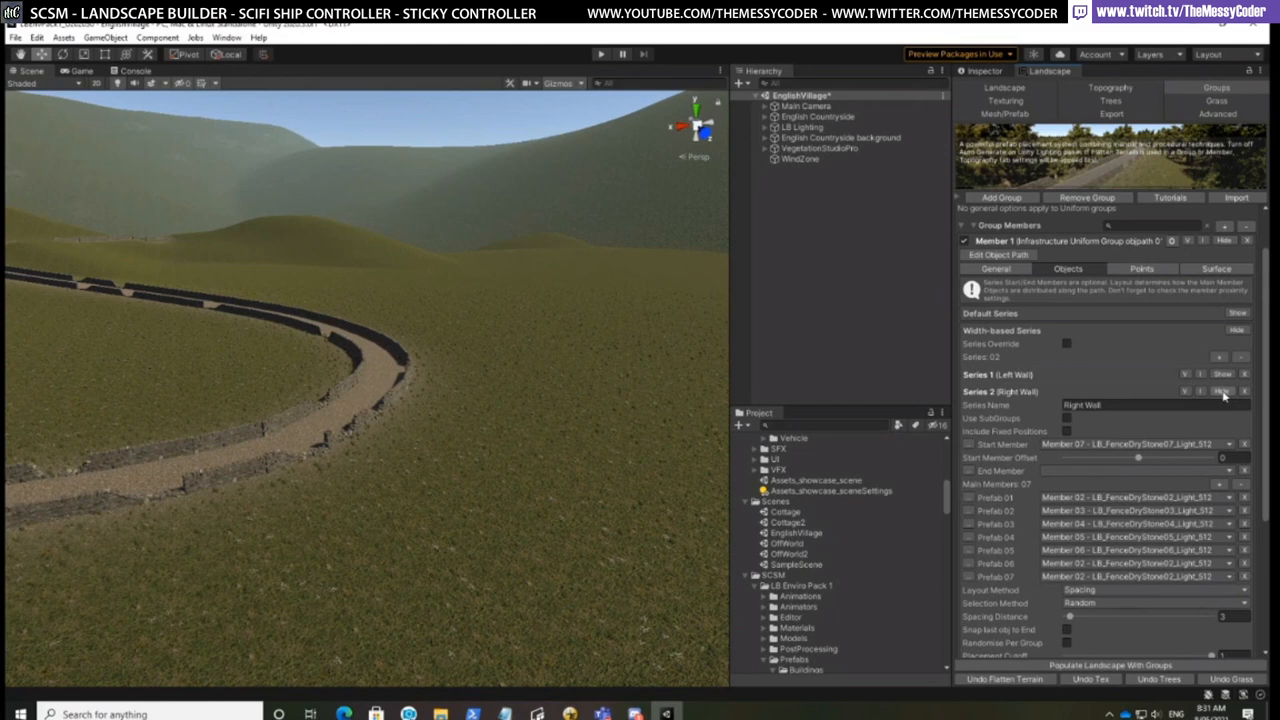
{"action": "left_click", "coordinate": [1221, 391]}
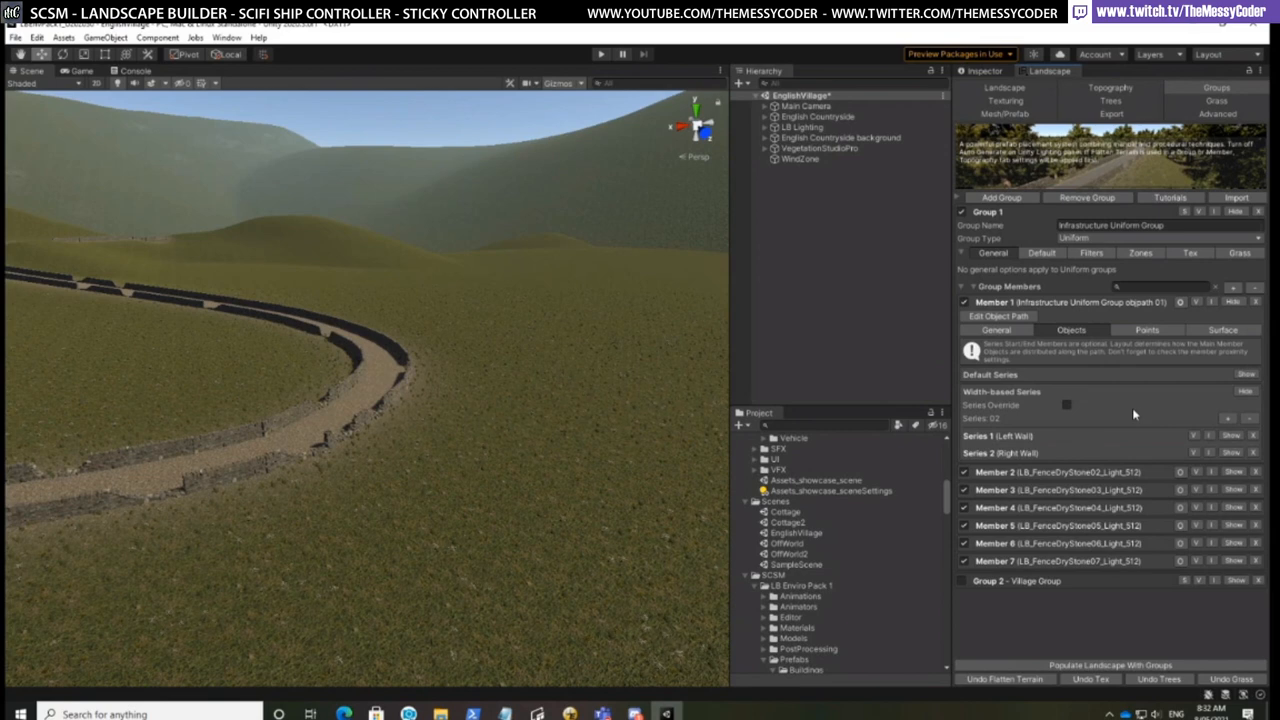
Inspect the dry stone wall segments up close along the gravel road, including the joins and gaps between them
{"action": "middle_click_drag", "start_coordinate": [450, 440], "coordinate": [597, 443]}
{"action": "right_click_drag", "start_coordinate": [597, 443], "coordinate": [515, 389]}
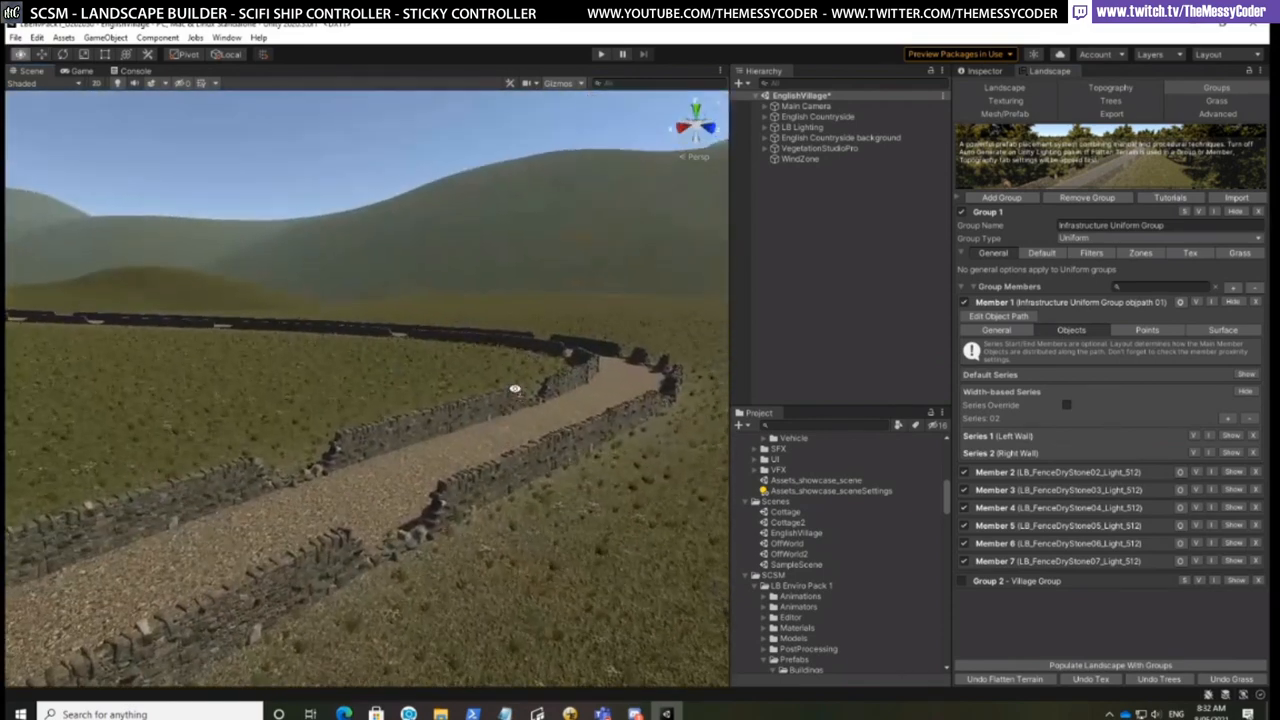
{"action": "right_click_drag", "start_coordinate": [557, 443], "coordinate": [657, 440]}
{"action": "middle_click_drag", "start_coordinate": [657, 440], "coordinate": [623, 457]}
{"action": "right_click_drag", "start_coordinate": [623, 457], "coordinate": [545, 497]}
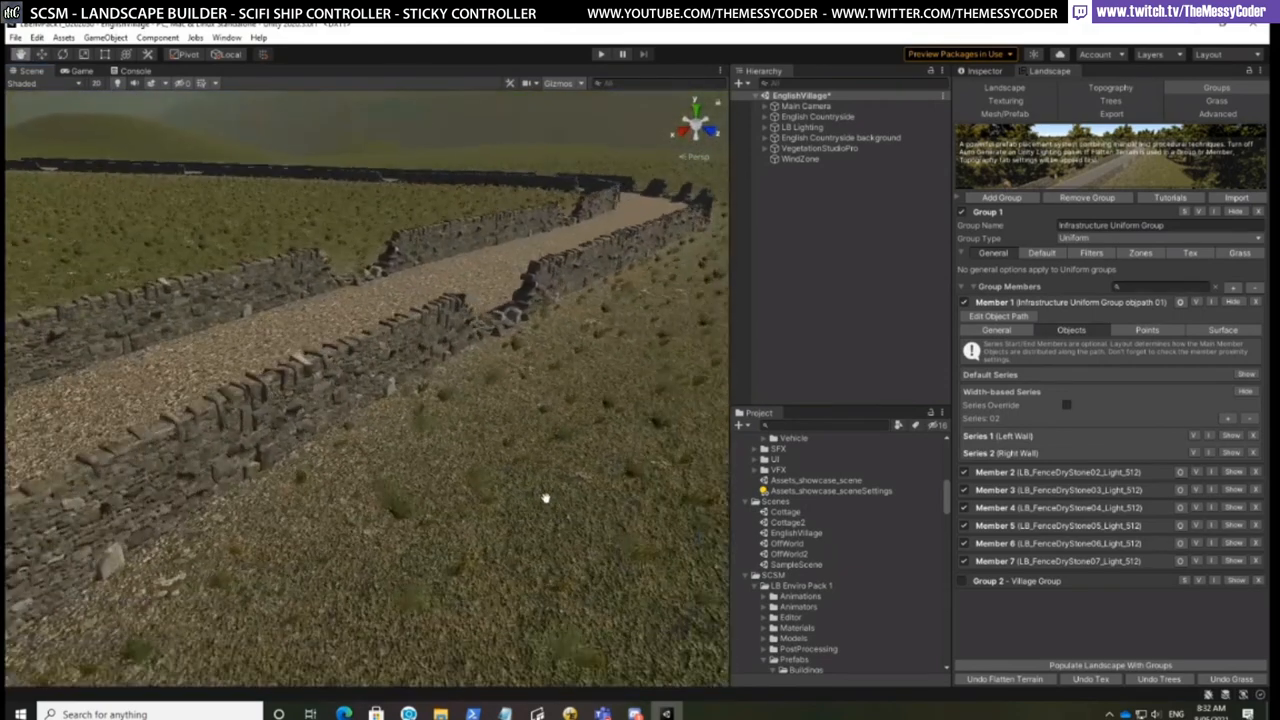
{"action": "scroll", "coordinate": [545, 497], "scroll_direction": "up", "scroll_amount": 3}
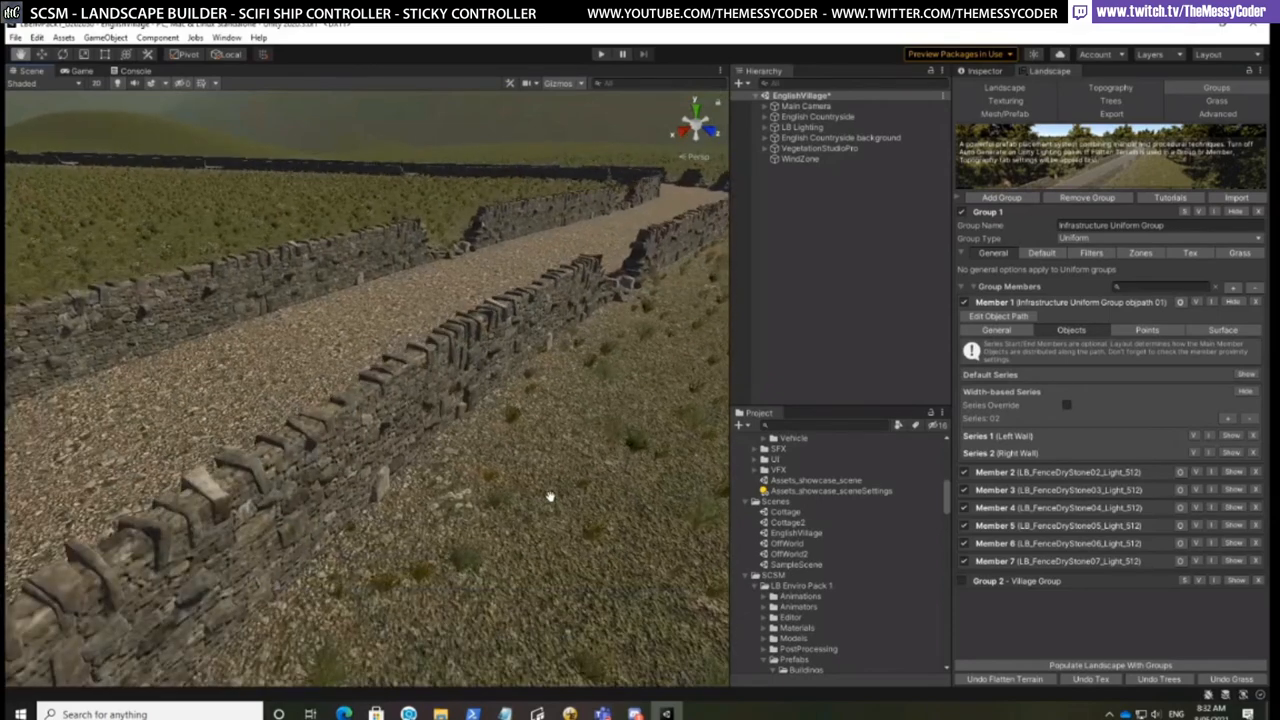
Collapse the RTS_Scifi_game_assets, Scenes and LB Enviro Pack 1 folders in the project's assets
{"action": "key", "text": "w"}
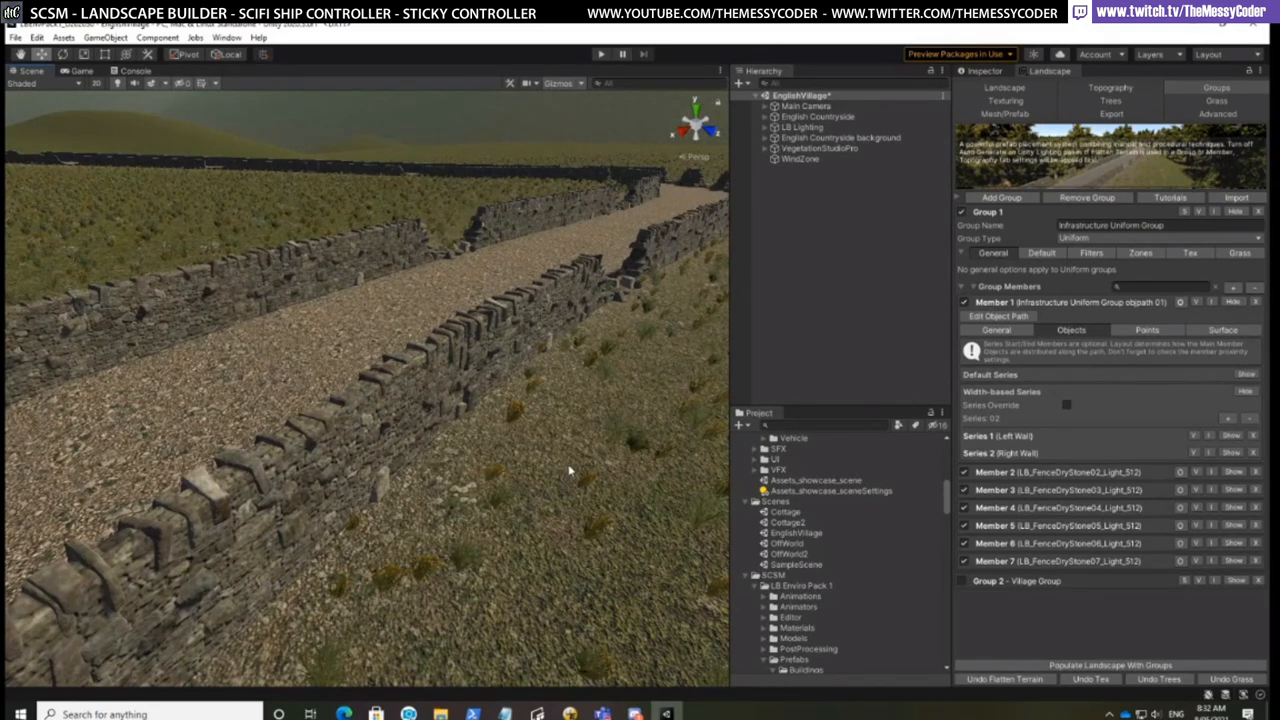
{"action": "right_click_drag", "start_coordinate": [613, 478], "coordinate": [595, 447]}
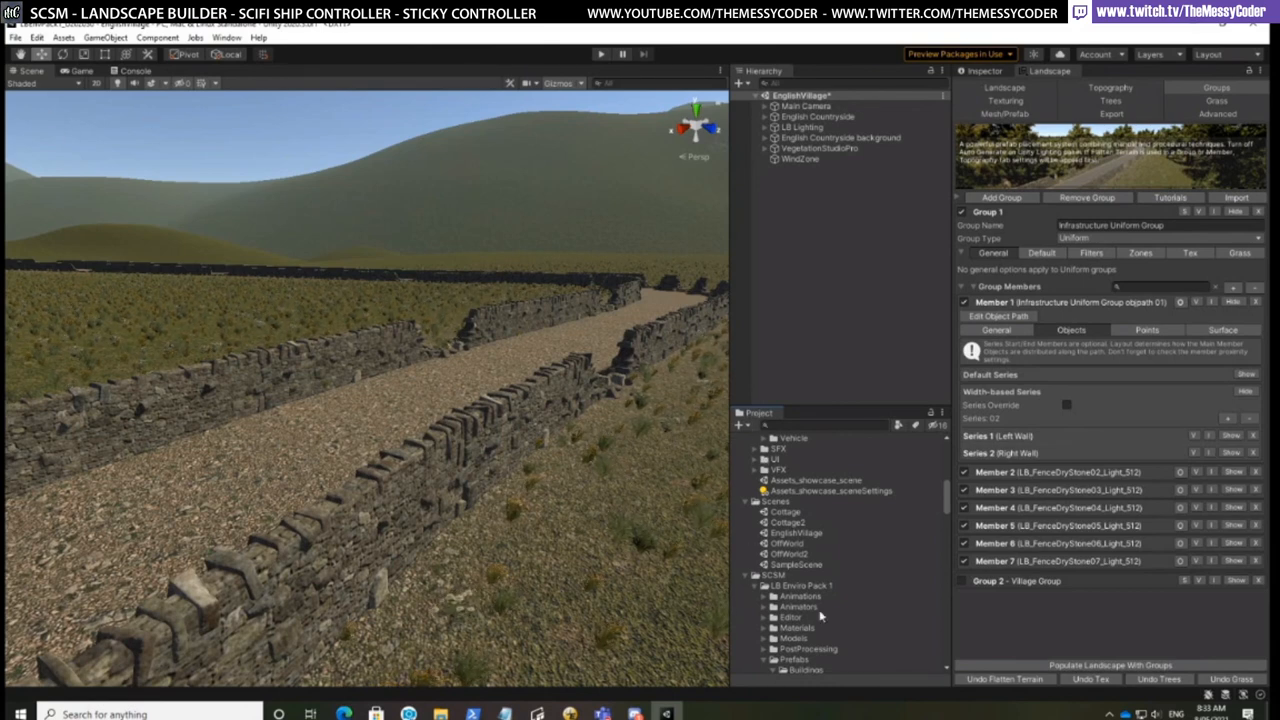
{"action": "mouse_move", "coordinate": [946, 508]}
{"action": "left_mouse_down"}
{"action": "mouse_move", "coordinate": [944, 470]}
{"action": "mouse_move", "coordinate": [944, 488]}
{"action": "left_mouse_up"}
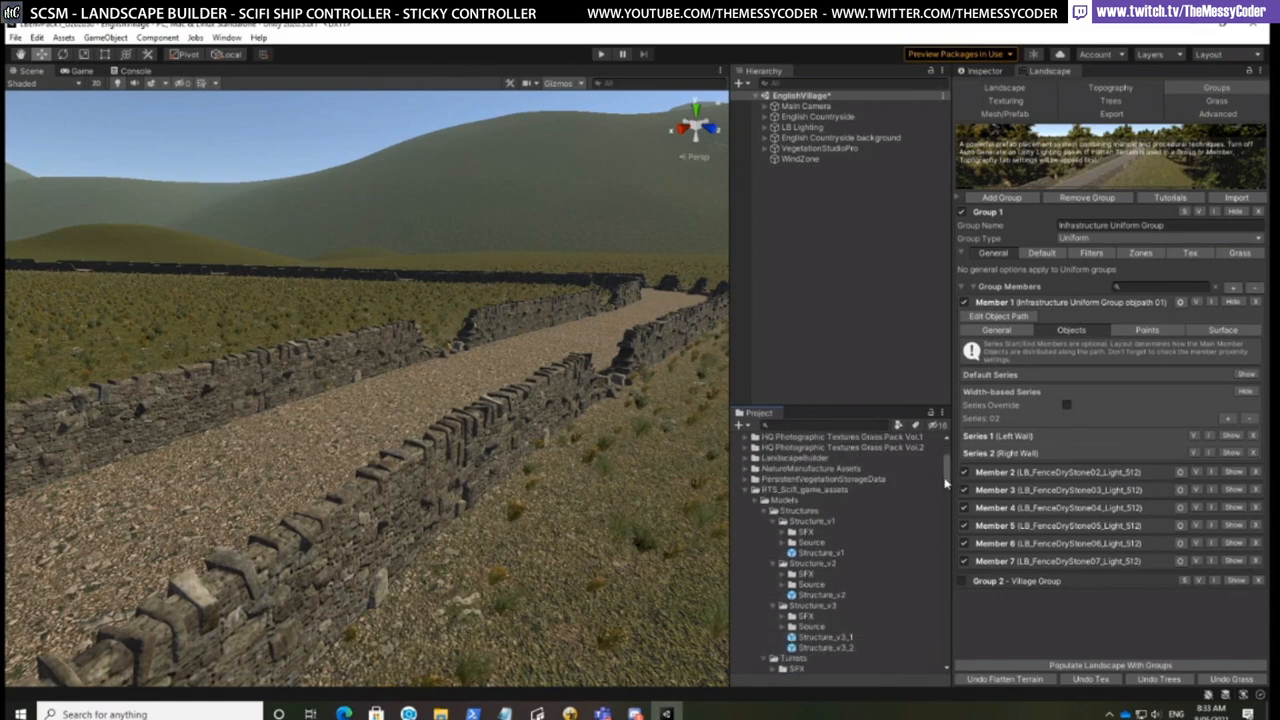
{"action": "left_click", "coordinate": [752, 492]}
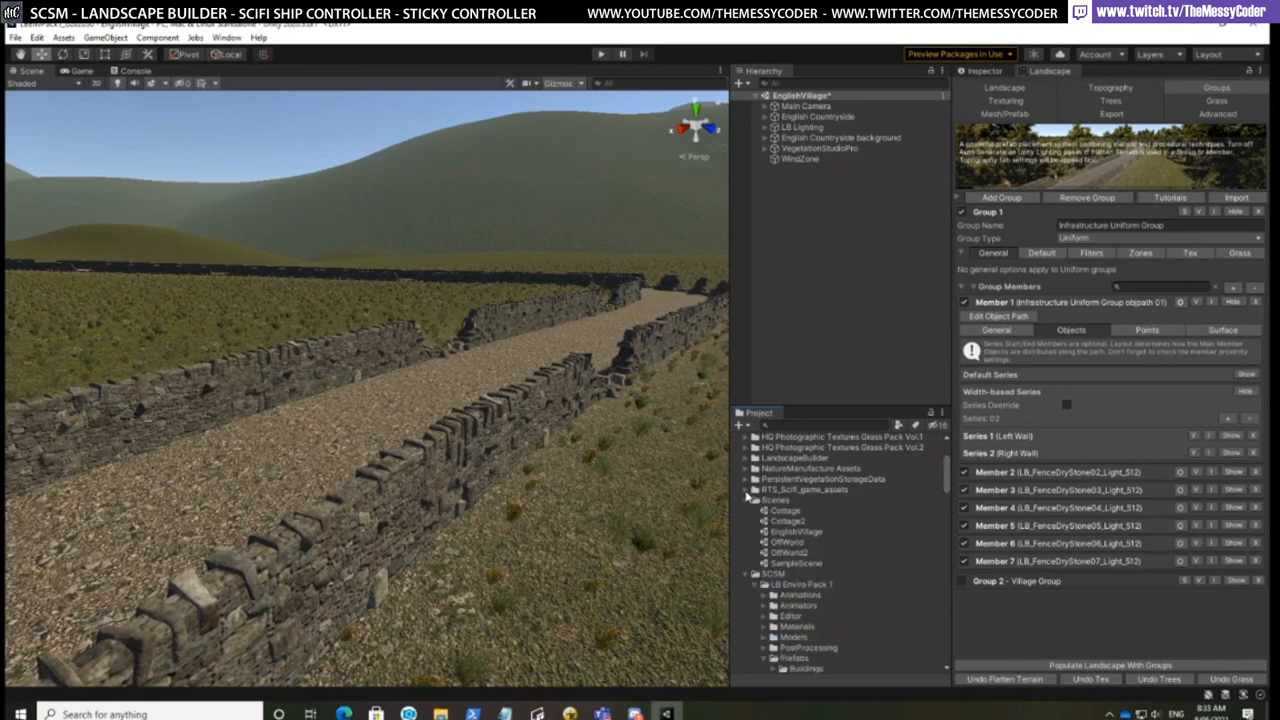
{"action": "left_click", "coordinate": [750, 499]}
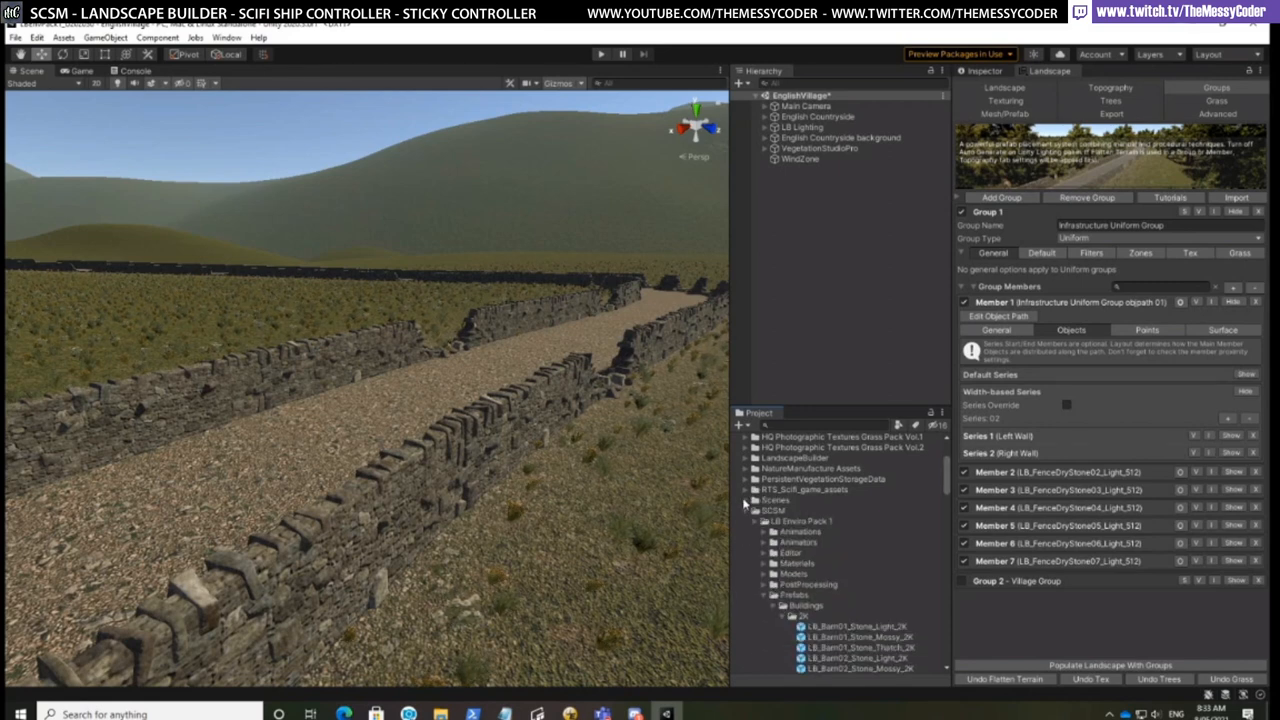
{"action": "left_click", "coordinate": [762, 522]}
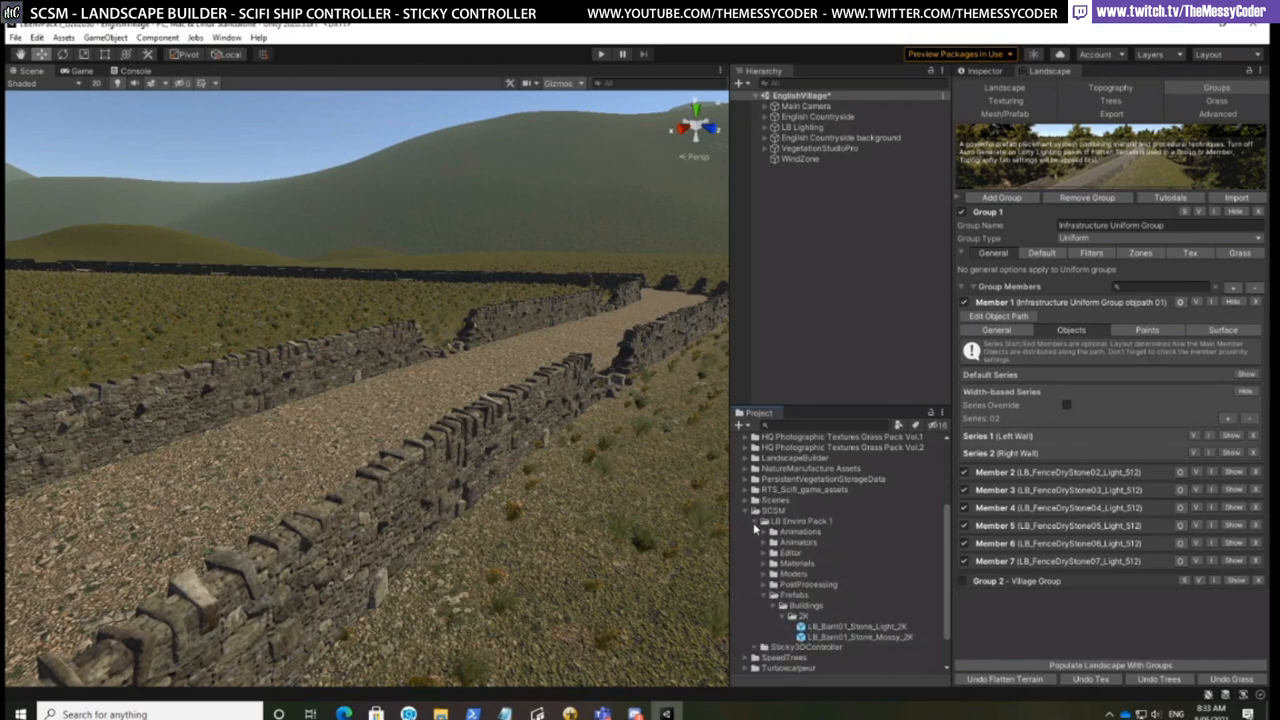
{"action": "scroll", "coordinate": [850, 550], "scroll_direction": "up", "scroll_amount": 3}
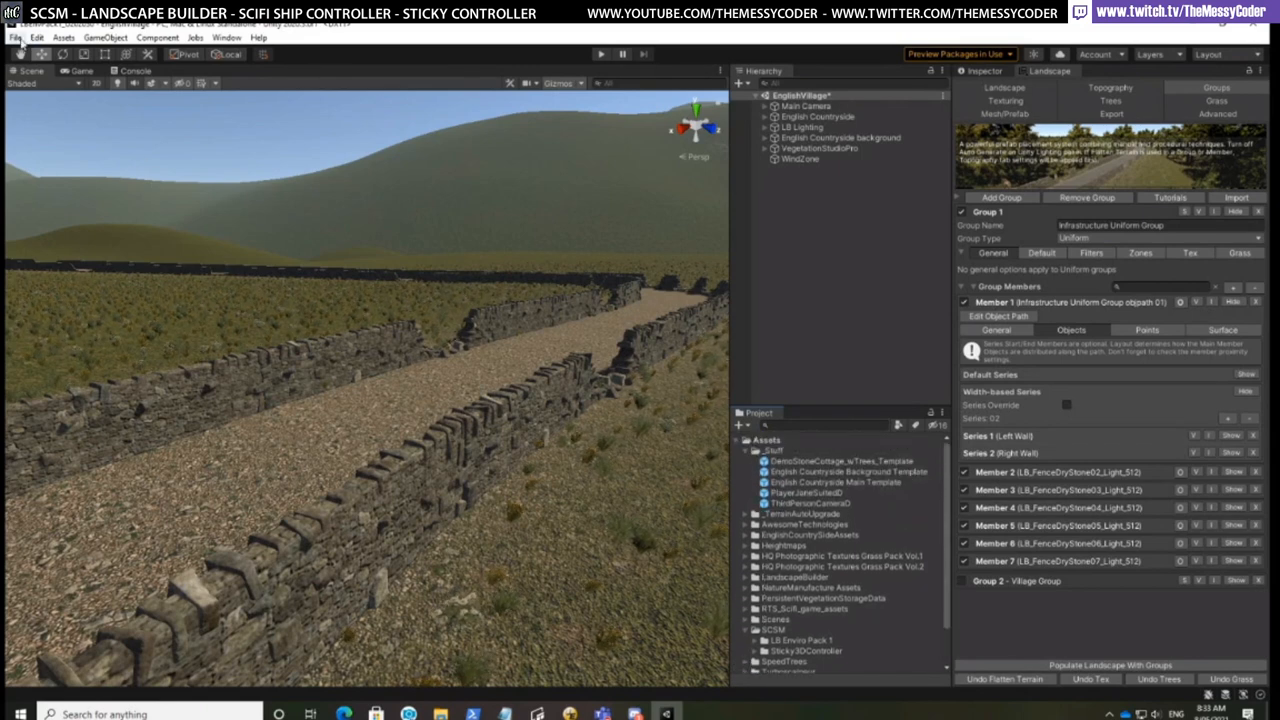
Create a new scene from the Basic (Built-in) template without saving the changes to EnglishVillage
{"action": "left_click", "coordinate": [17, 38]}
{"action": "left_click", "coordinate": [45, 52]}
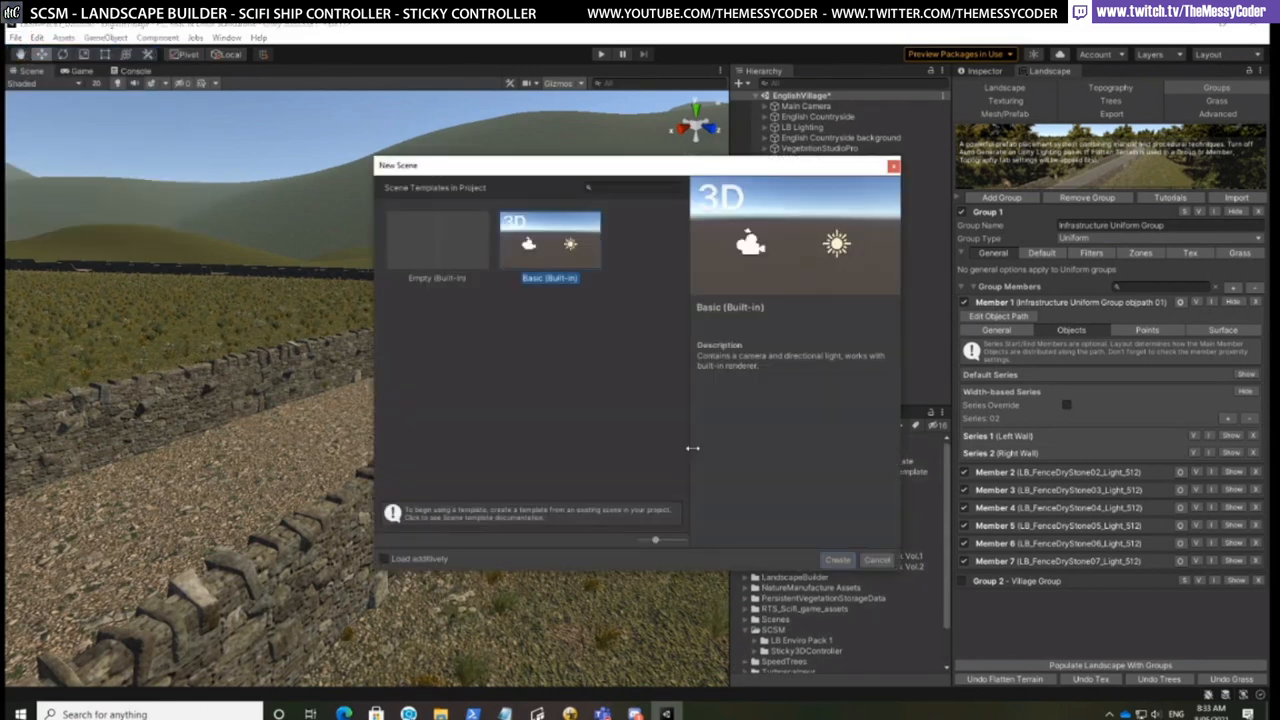
{"action": "left_click", "coordinate": [840, 560]}
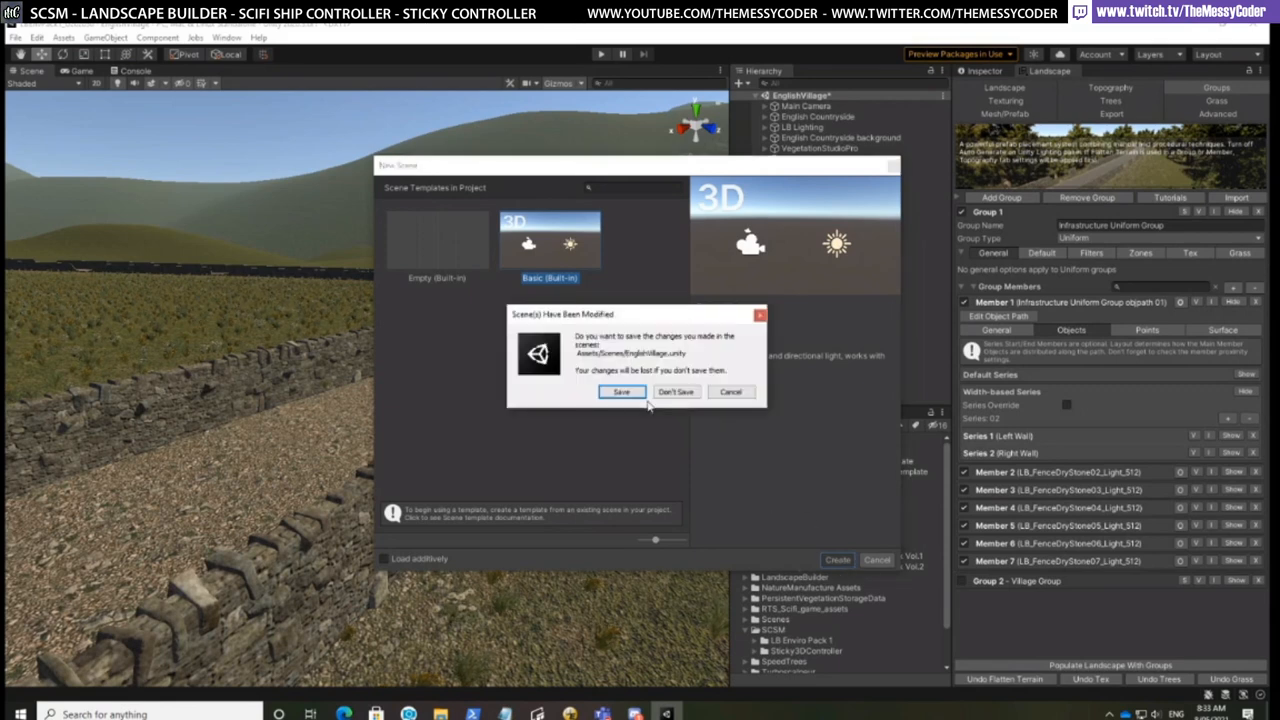
{"action": "left_click", "coordinate": [676, 393]}
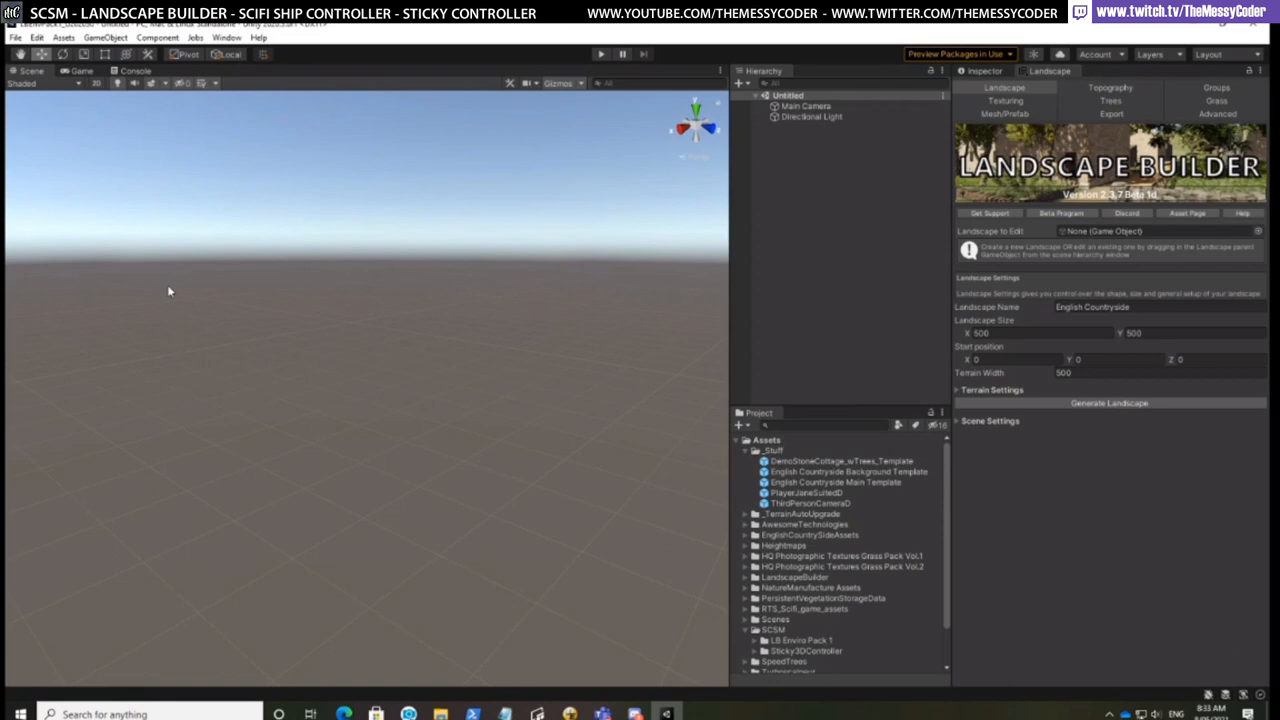
Expand the LandscapeBuilder assets down to the Samples folder to list its runtime sample prefabs
{"action": "scroll", "coordinate": [862, 645], "scroll_direction": "down", "scroll_amount": 2}
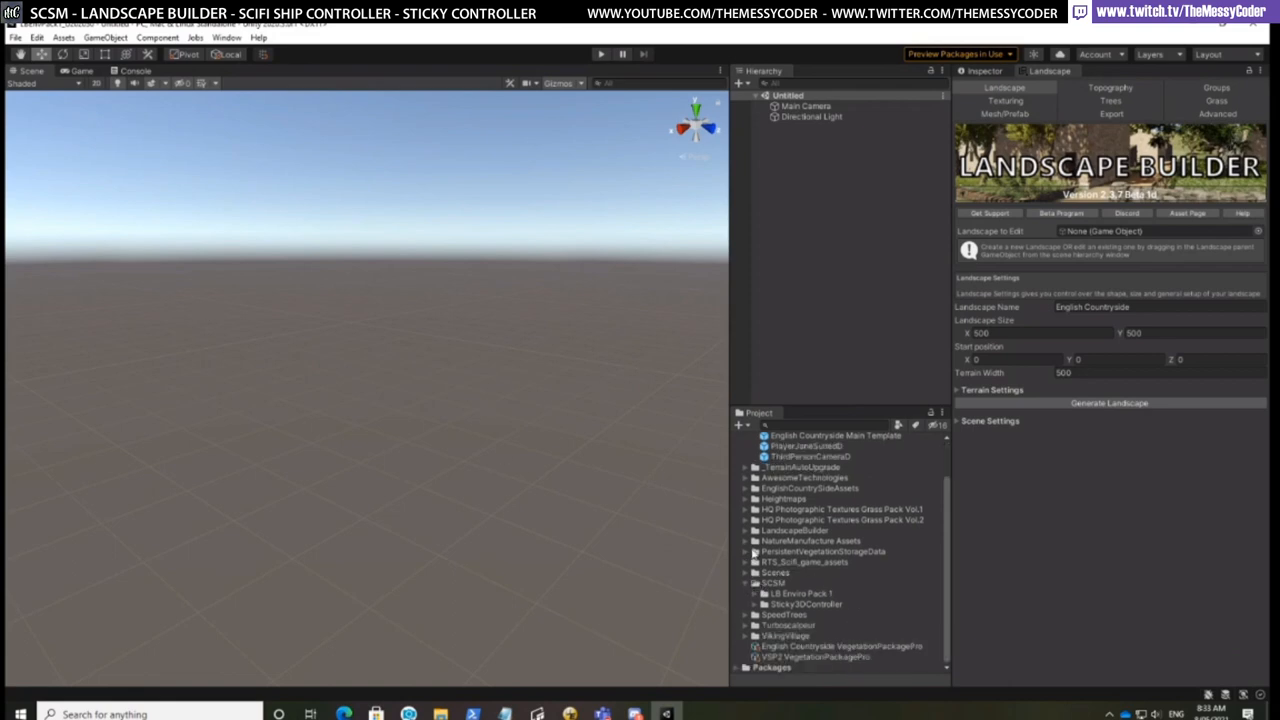
{"action": "left_click", "coordinate": [748, 531]}
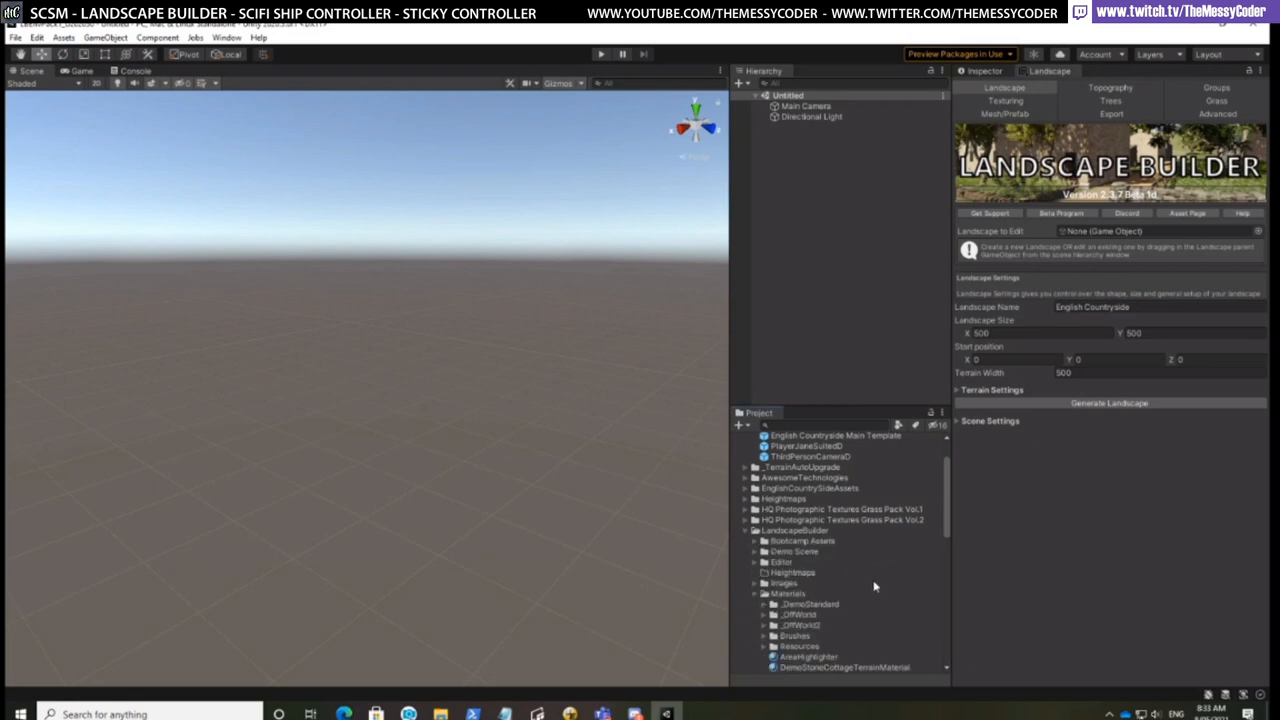
{"action": "scroll", "coordinate": [873, 587], "scroll_direction": "down", "scroll_amount": 3}
{"action": "left_click", "coordinate": [756, 514]}
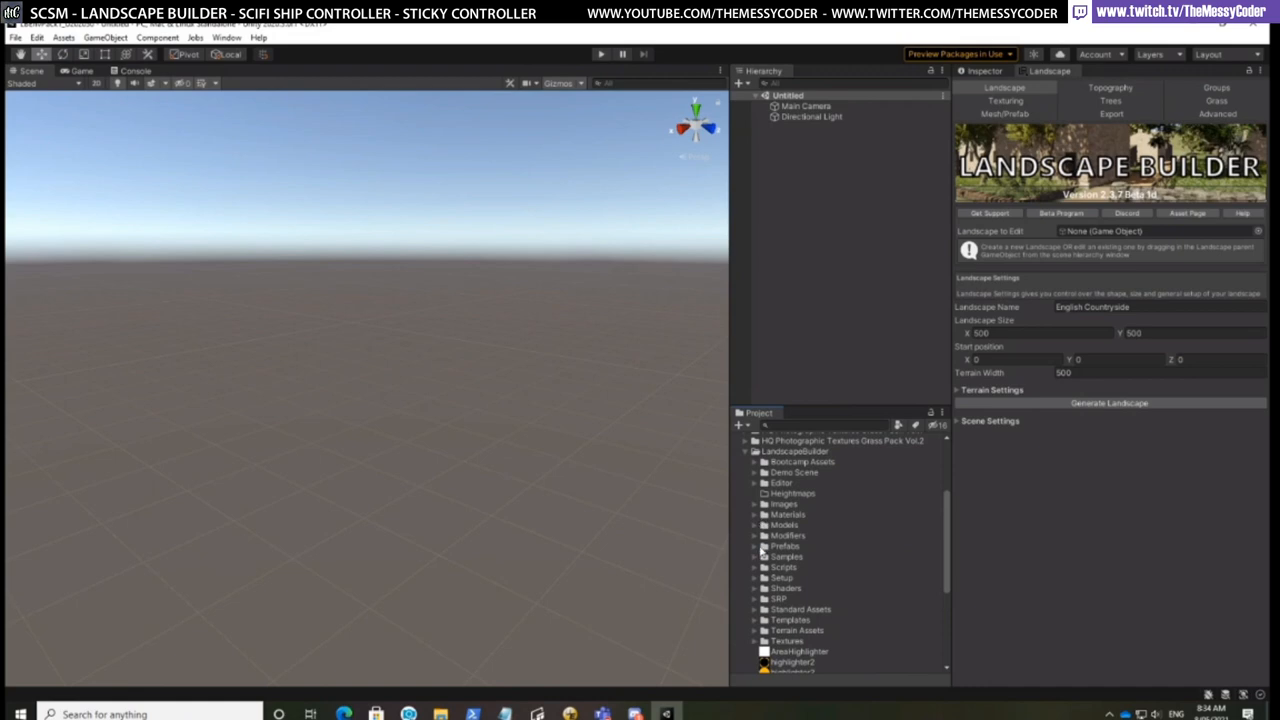
{"action": "left_click", "coordinate": [762, 548]}
{"action": "left_click", "coordinate": [757, 558]}
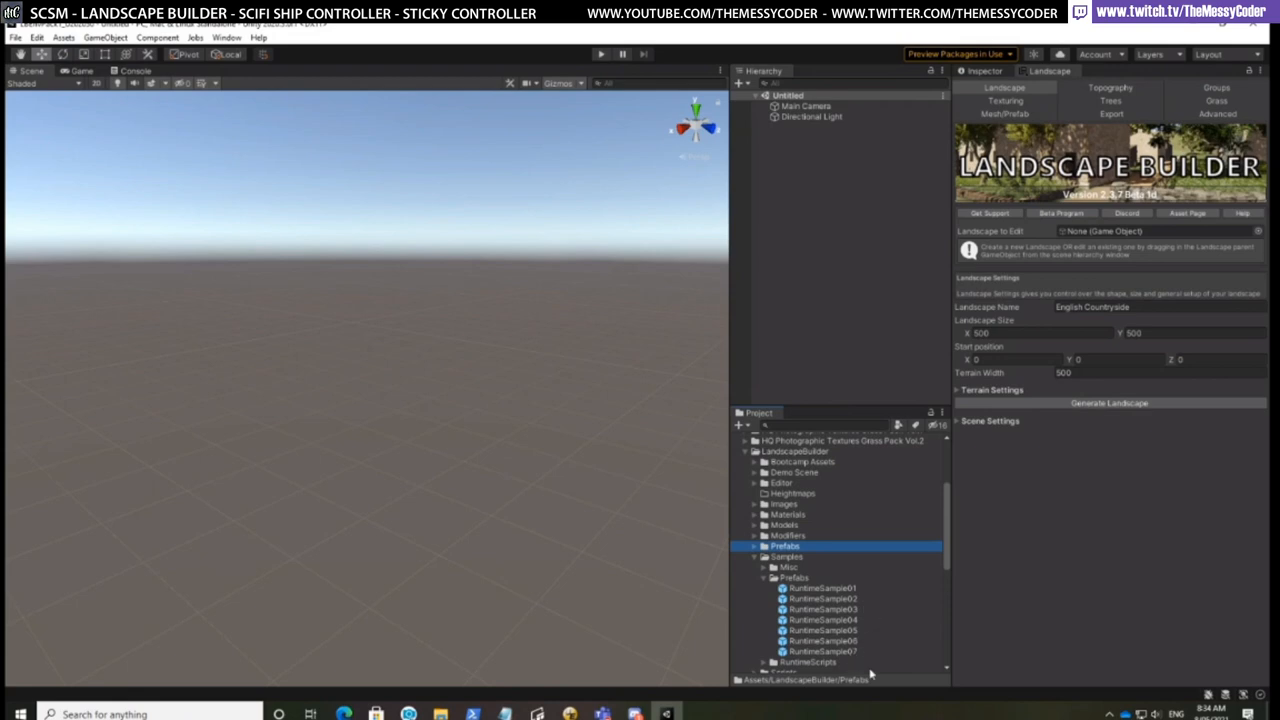
Add the RuntimeSample07 prefab to the new scene and test it briefly in Play mode
{"action": "left_click_drag", "start_coordinate": [840, 653], "coordinate": [862, 292]}
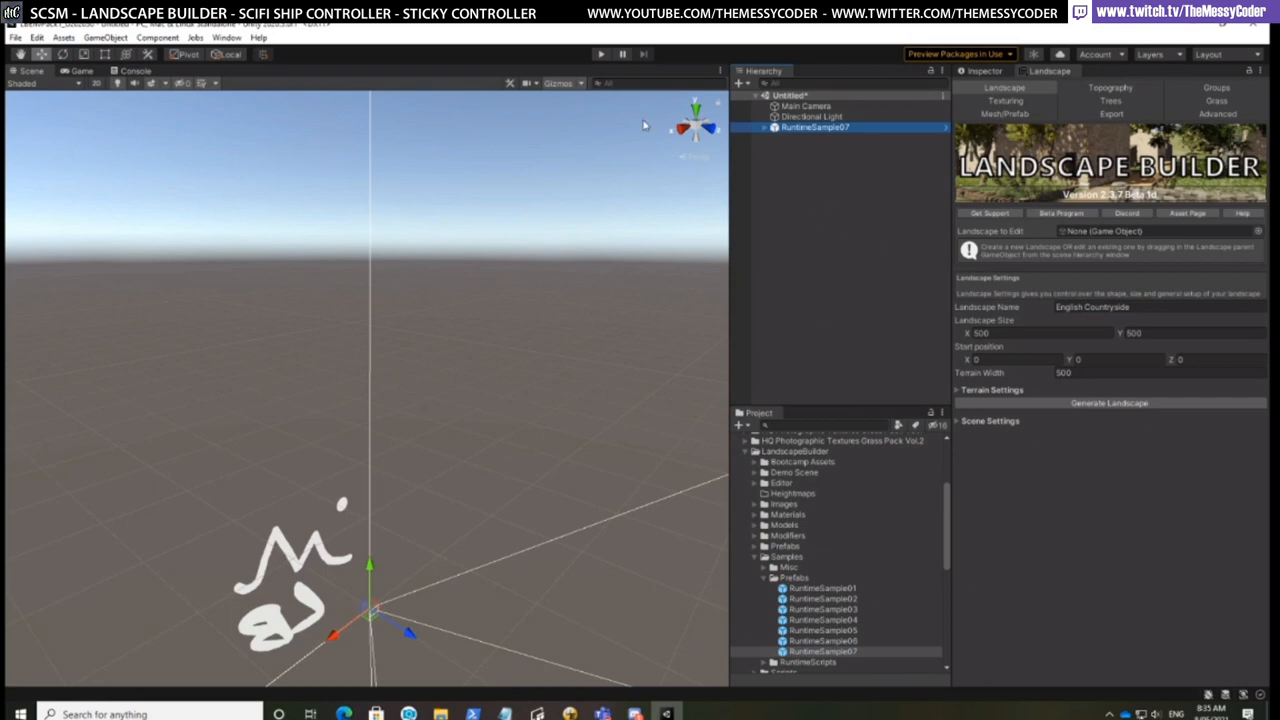
{"action": "left_click", "coordinate": [598, 55]}
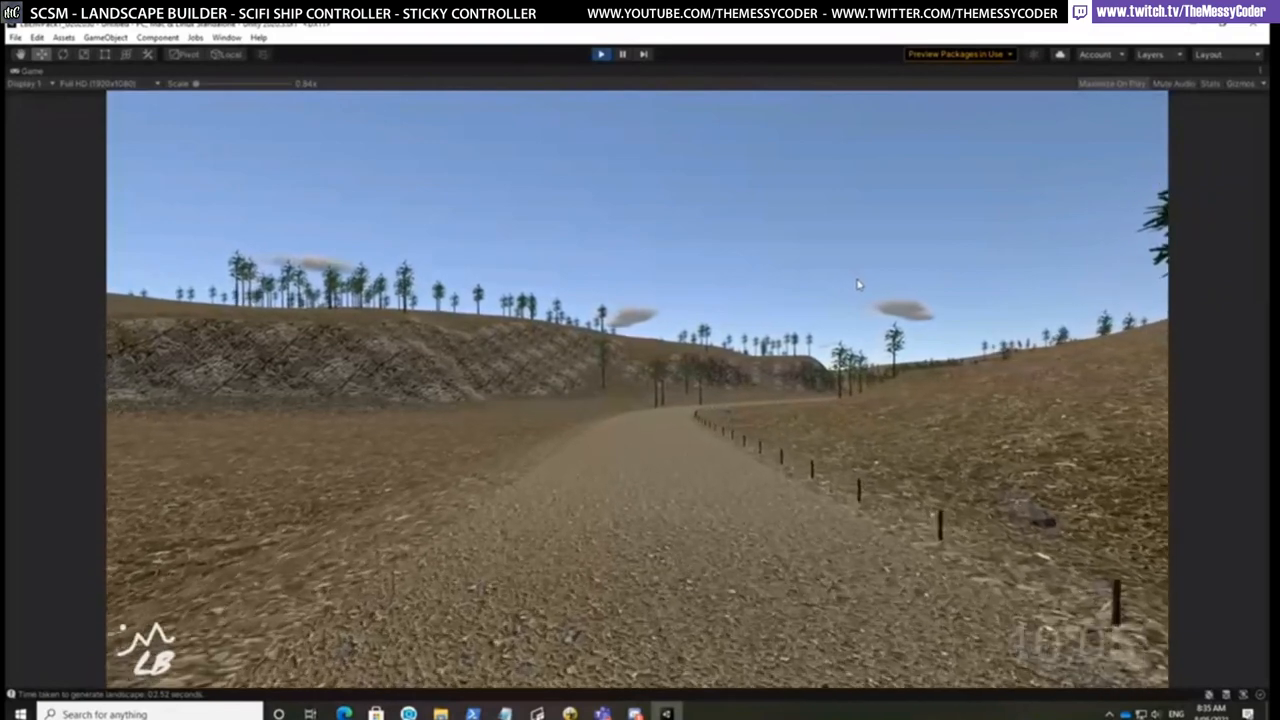
{"action": "left_click", "coordinate": [602, 54]}
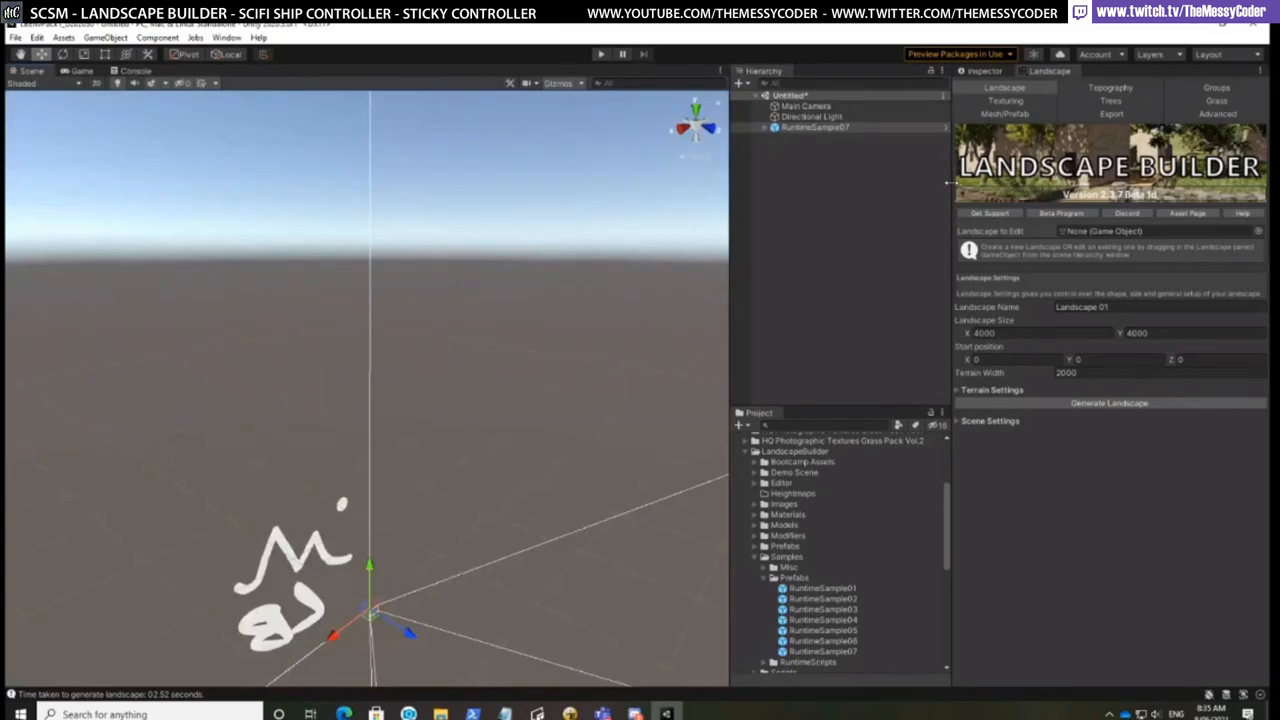
Expand RuntimeSample07 in the scene and show the Runtime child object's script settings
{"action": "left_click", "coordinate": [998, 72]}
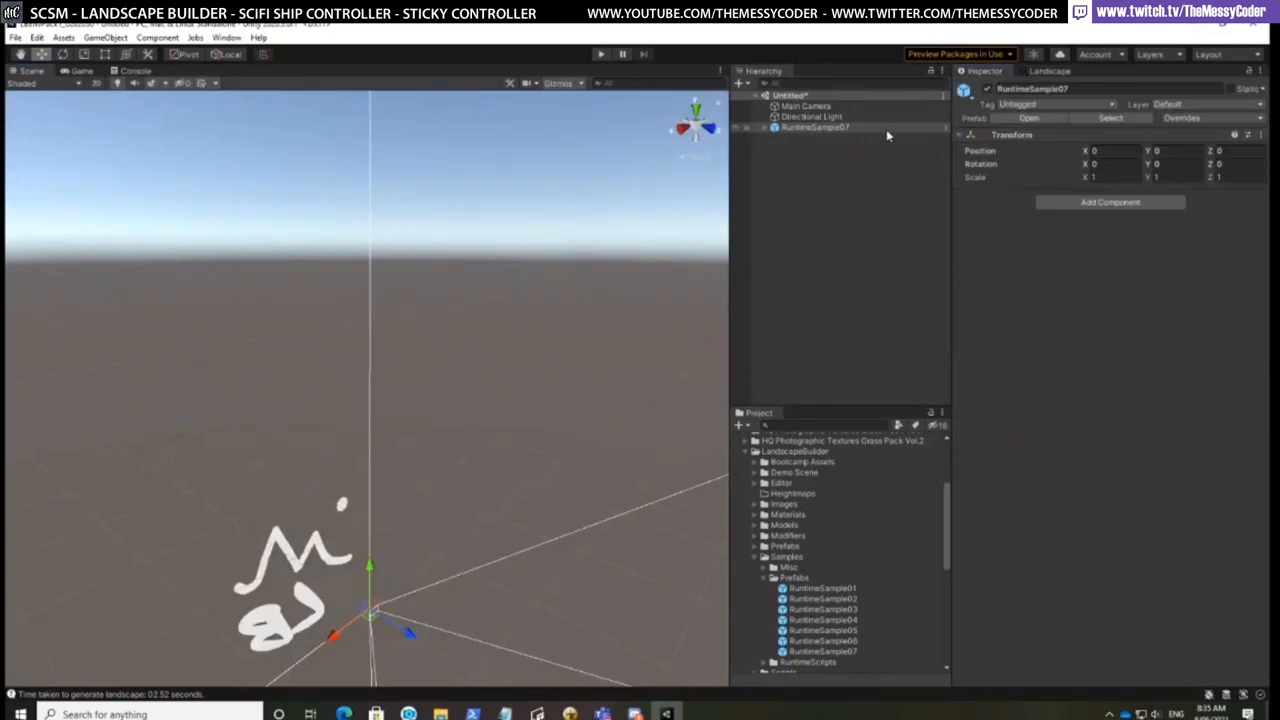
{"action": "left_click", "coordinate": [763, 130]}
{"action": "left_click", "coordinate": [766, 128]}
{"action": "left_click", "coordinate": [802, 138]}
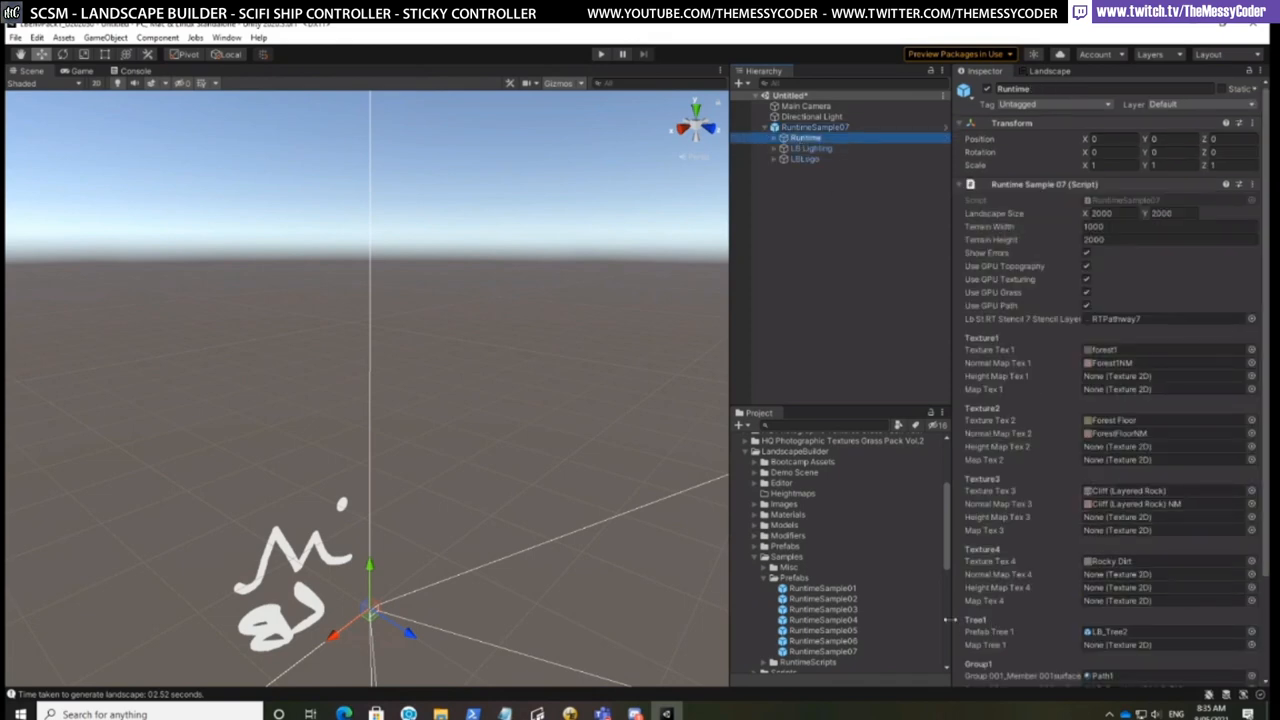
Assign prefab_Baked_03_Poplar from NatureManufacture Assets as Prefab Tree 1 of Runtime Sample 07 and test the scene in Play mode
{"action": "left_click_drag", "start_coordinate": [948, 545], "coordinate": [962, 645]}
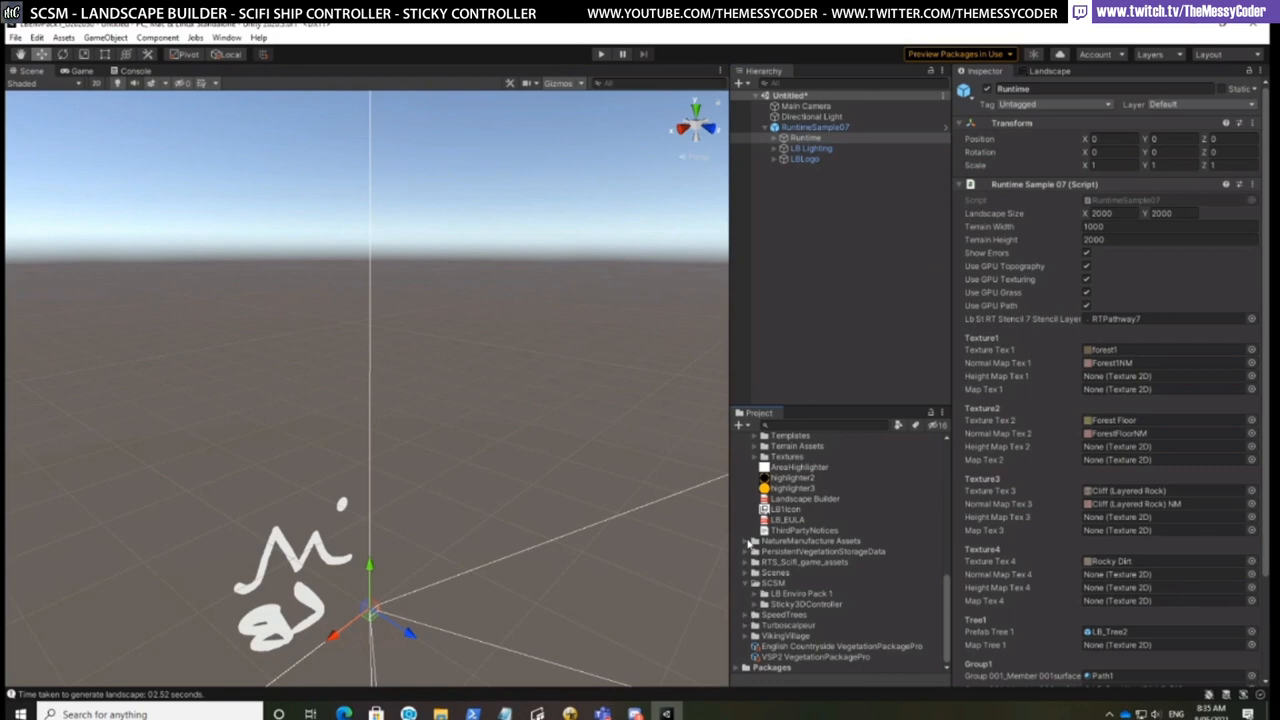
{"action": "left_click", "coordinate": [752, 542]}
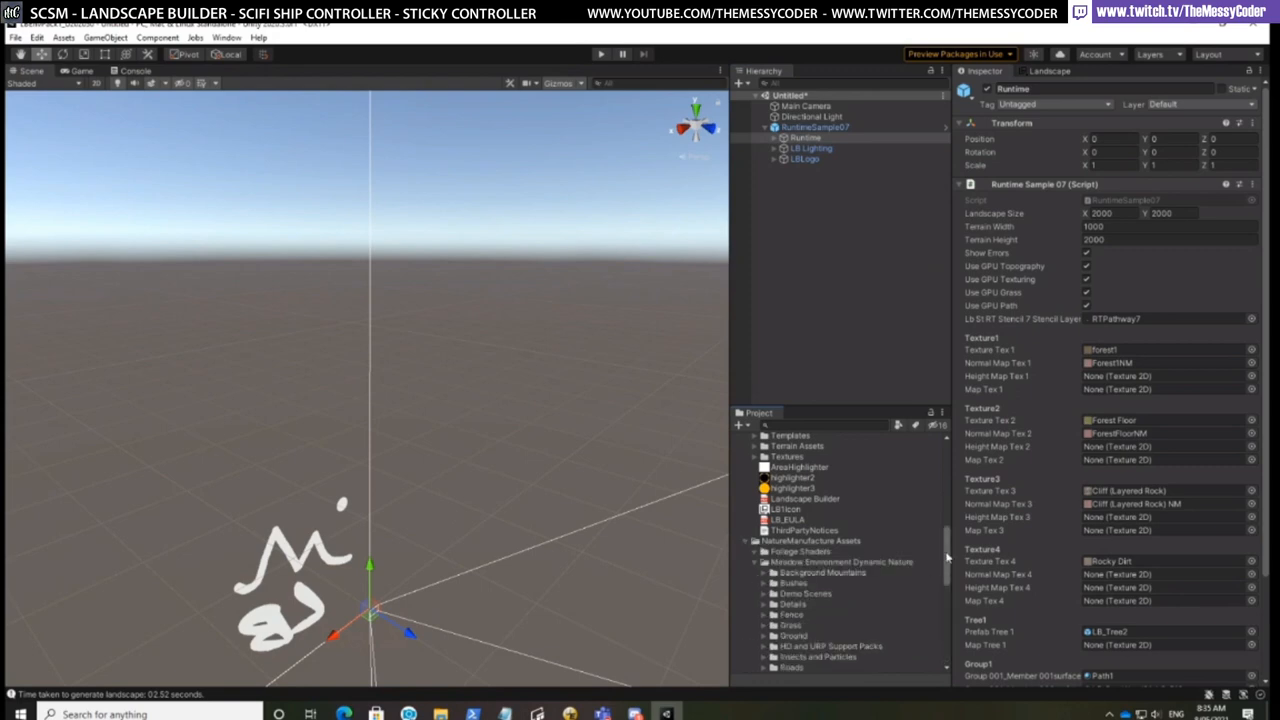
{"action": "left_click_drag", "start_coordinate": [947, 561], "coordinate": [950, 607]}
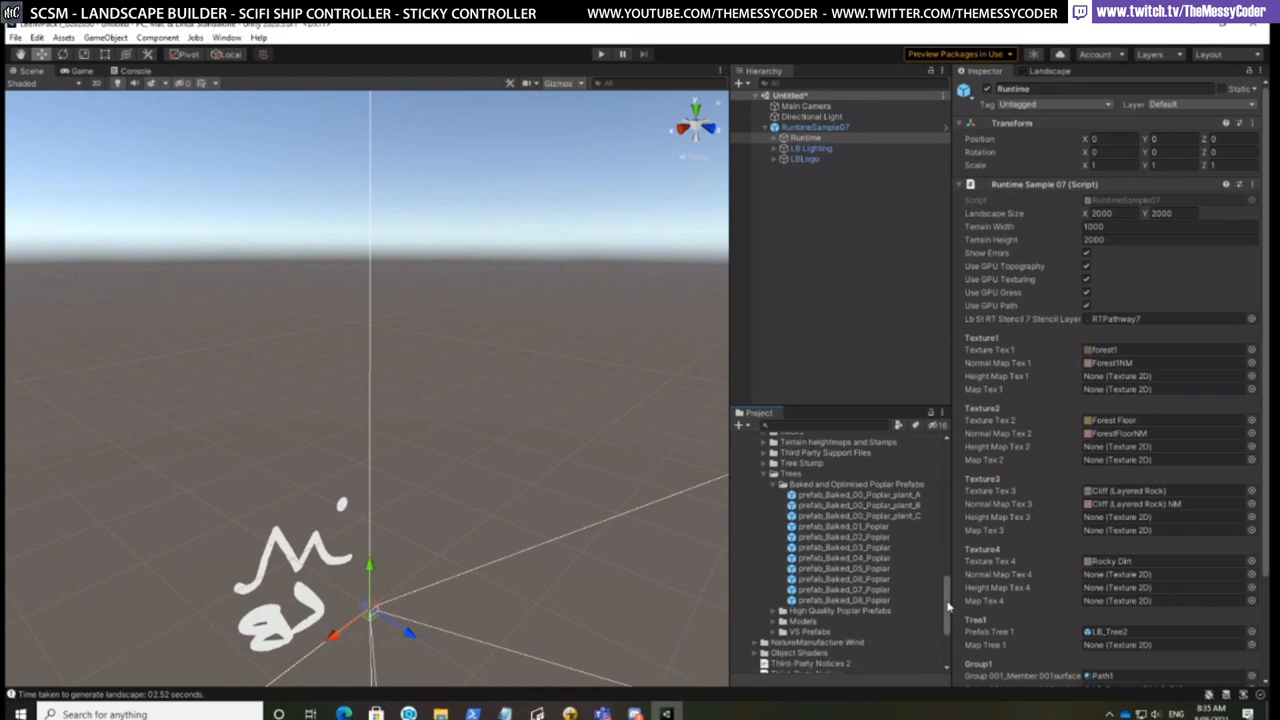
{"action": "left_click", "coordinate": [857, 548]}
{"action": "left_click_drag", "start_coordinate": [857, 548], "coordinate": [1142, 643]}
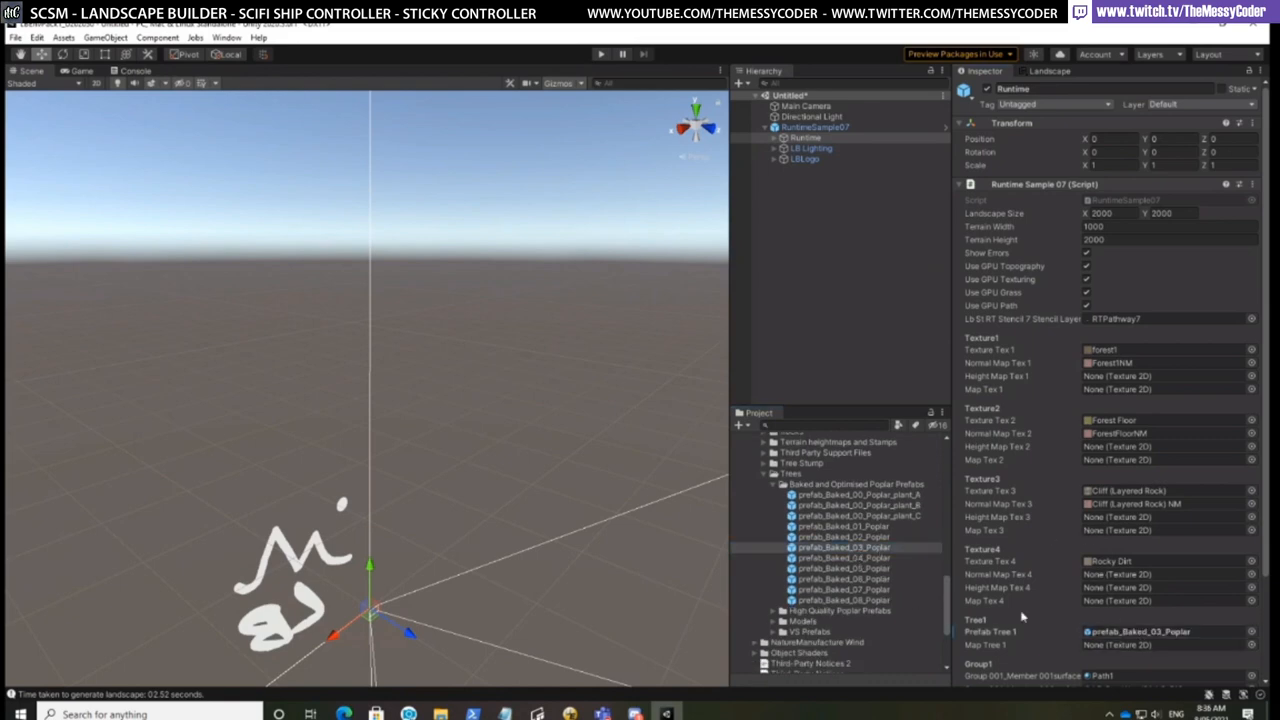
{"action": "left_click", "coordinate": [601, 56]}
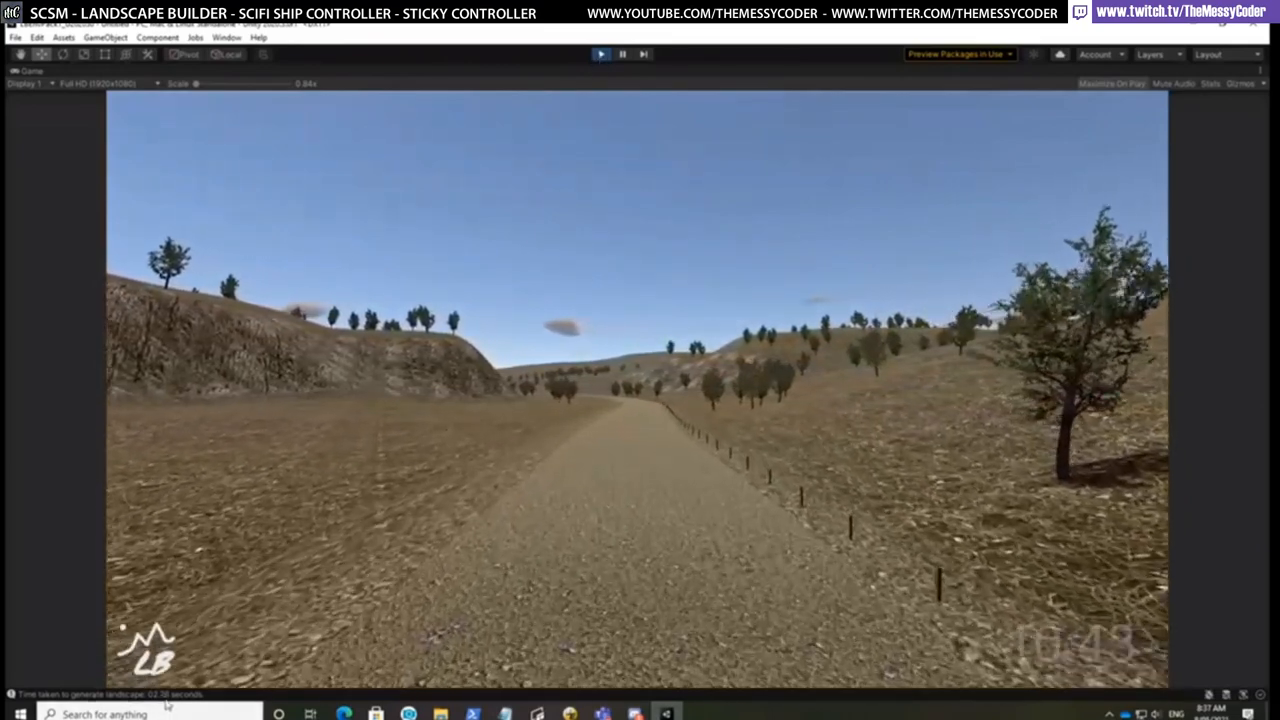
{"action": "left_click", "coordinate": [601, 55]}
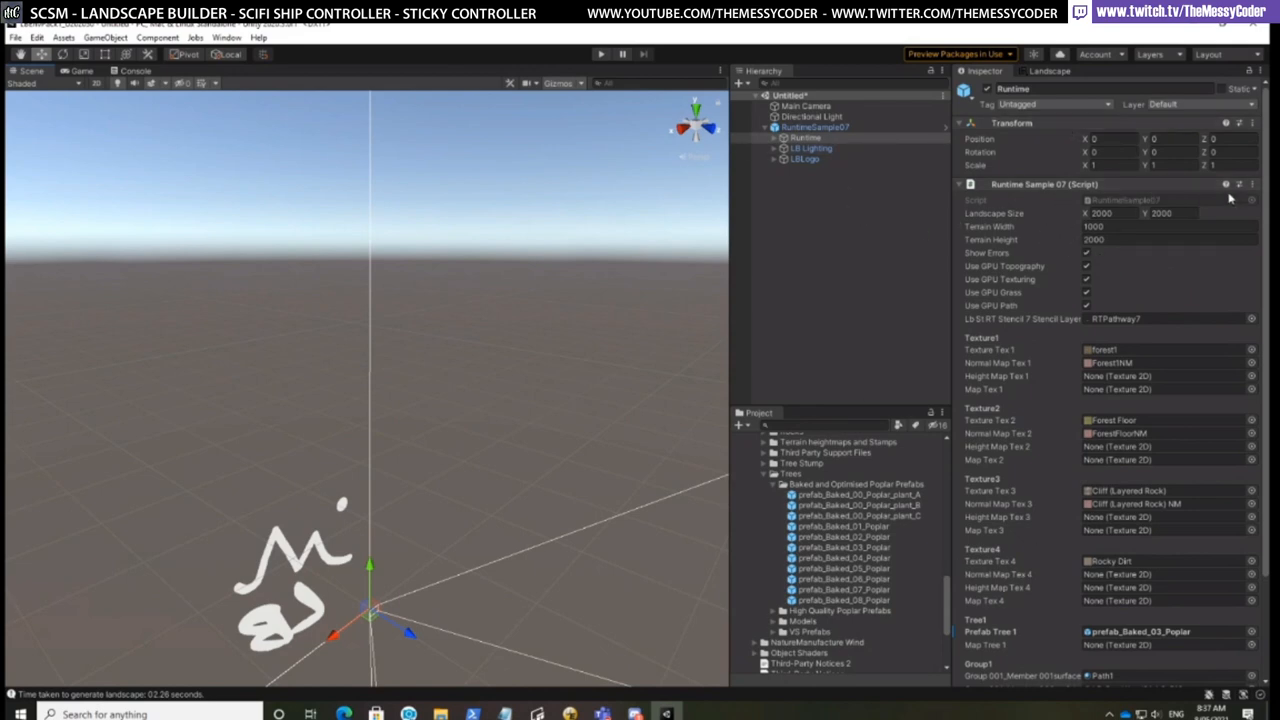
Open the Runtime Sample 07 script in Visual Studio and close all the other open script files
{"action": "left_click", "coordinate": [1252, 185]}
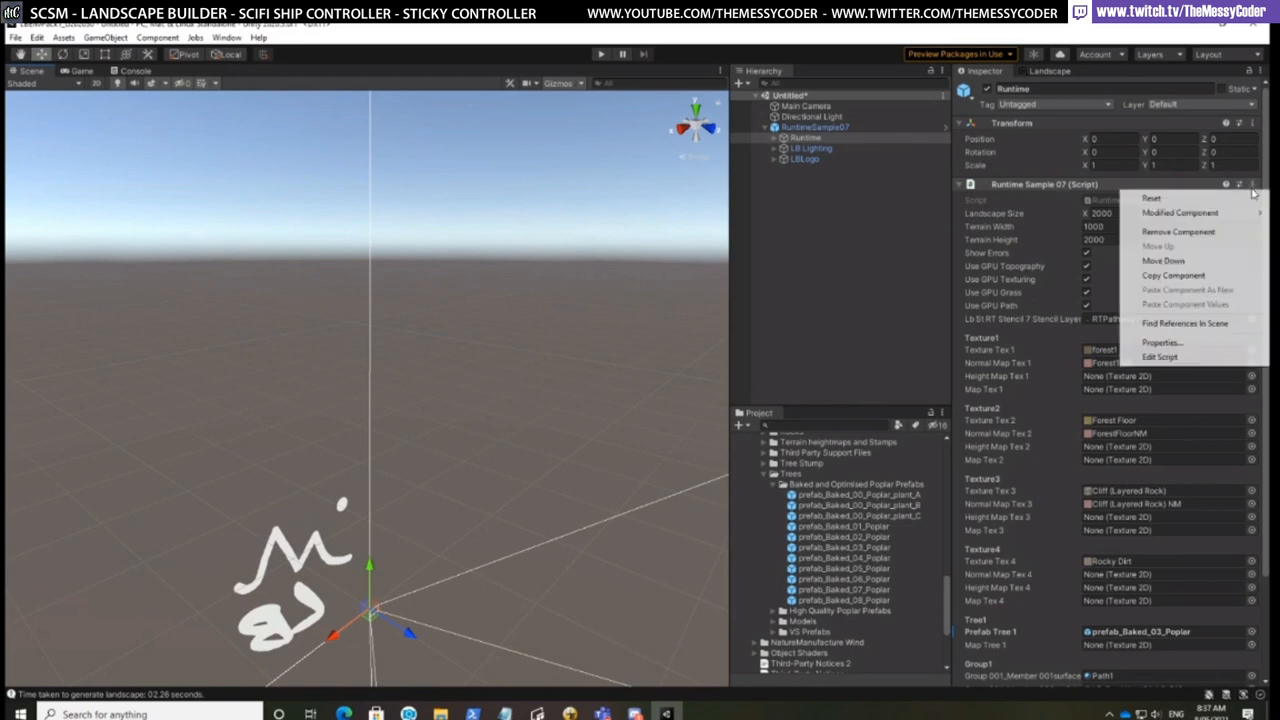
{"action": "left_click", "coordinate": [1183, 358]}
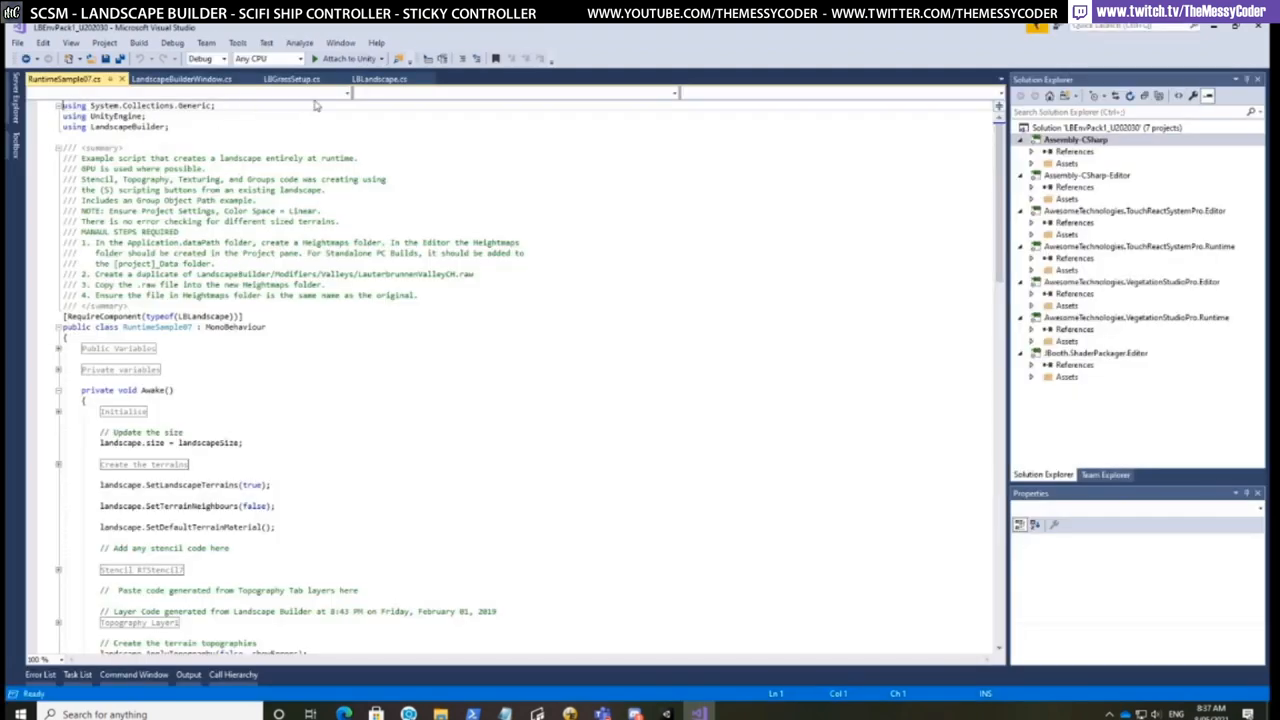
{"action": "left_click", "coordinate": [339, 79]}
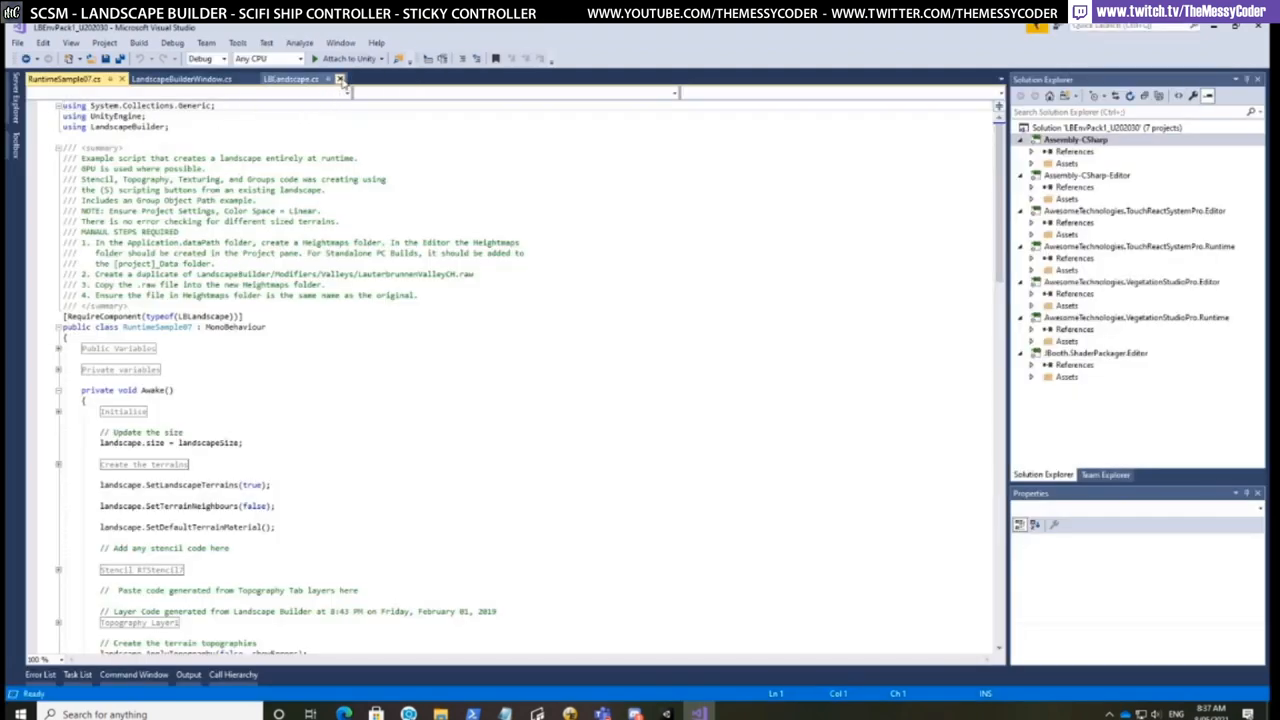
{"action": "left_click", "coordinate": [339, 79]}
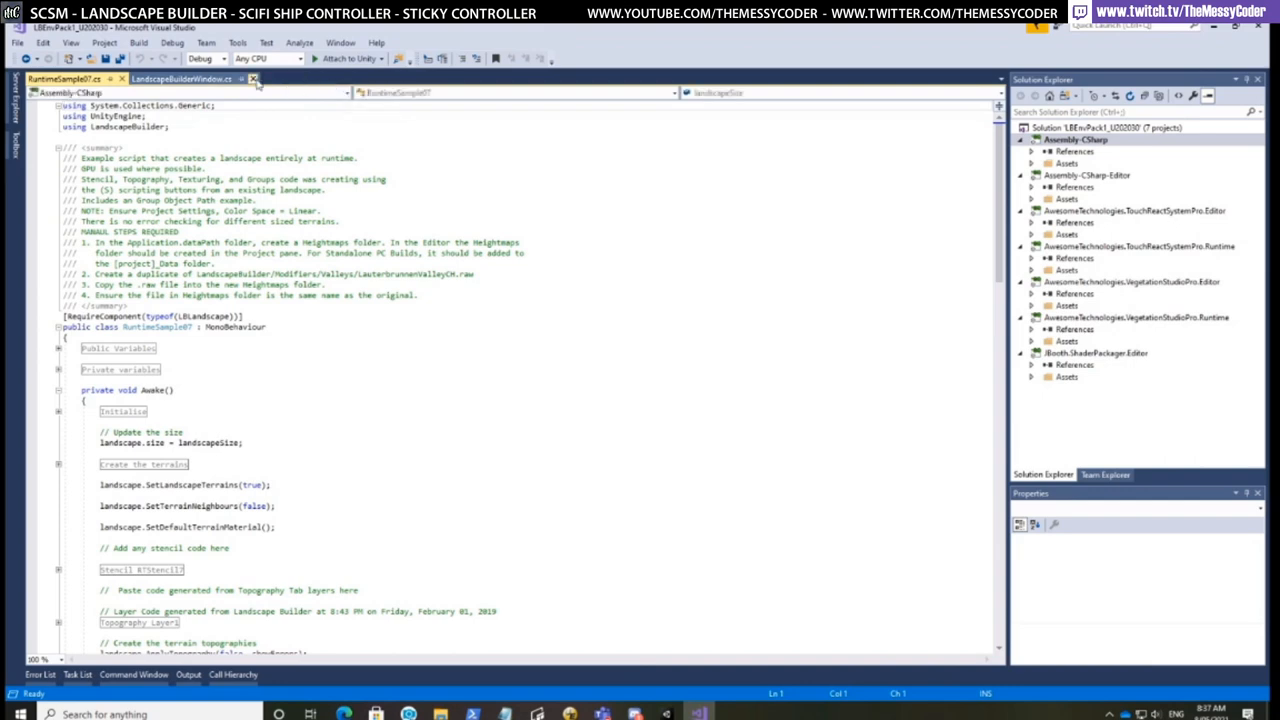
{"action": "left_click", "coordinate": [246, 79]}
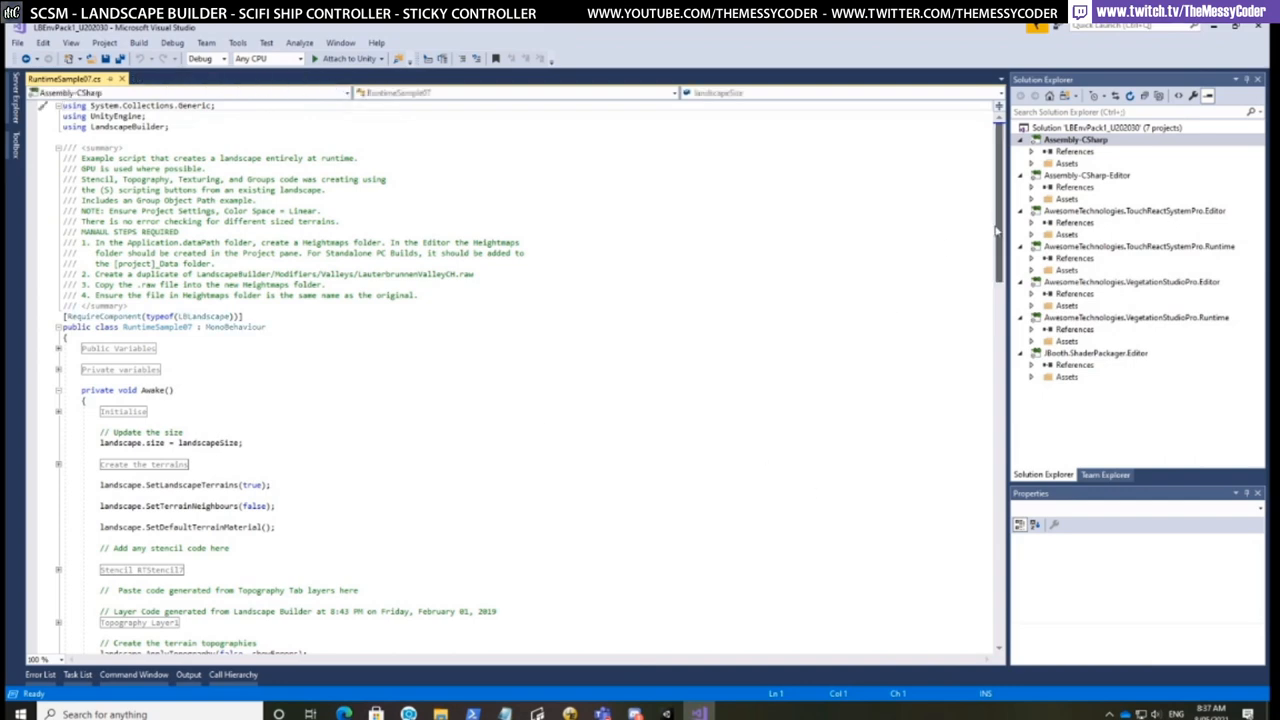
Review the RuntimeSample07 script's sections for topography, trees, texturing, grass and groups
{"action": "left_click_drag", "start_coordinate": [997, 230], "coordinate": [977, 406]}
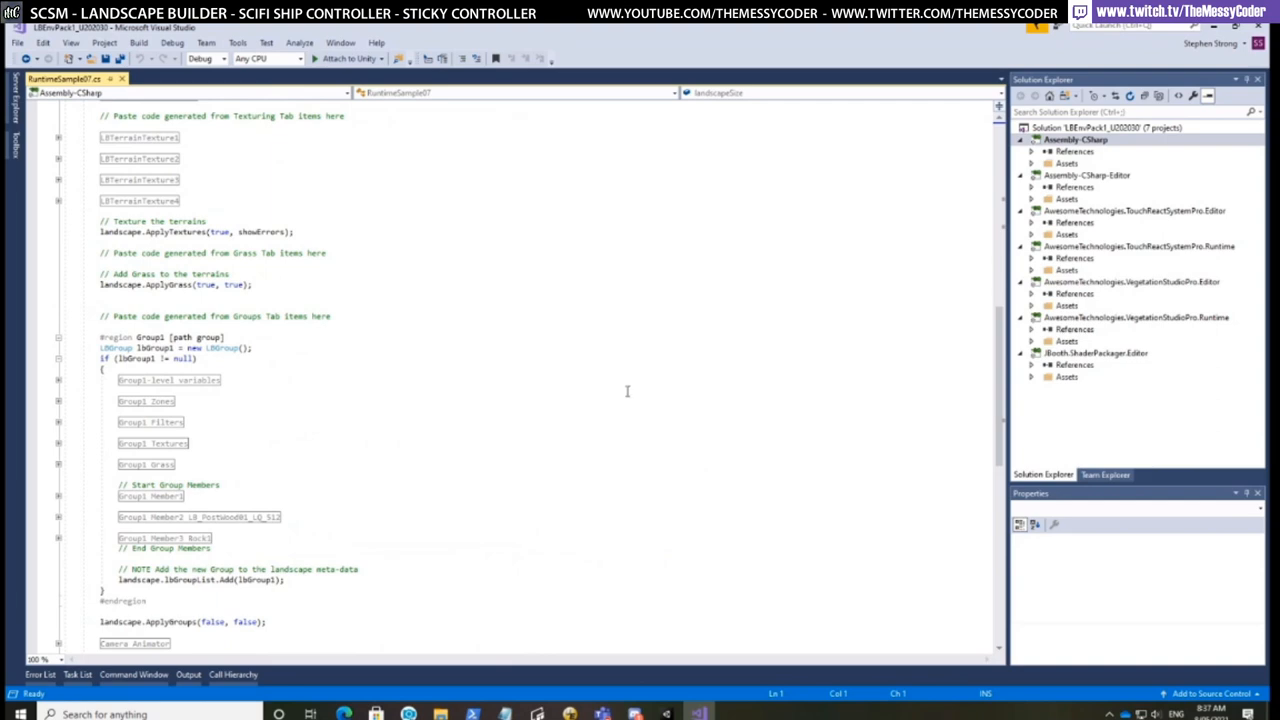
{"action": "scroll", "coordinate": [671, 403], "scroll_direction": "up", "scroll_amount": 5}
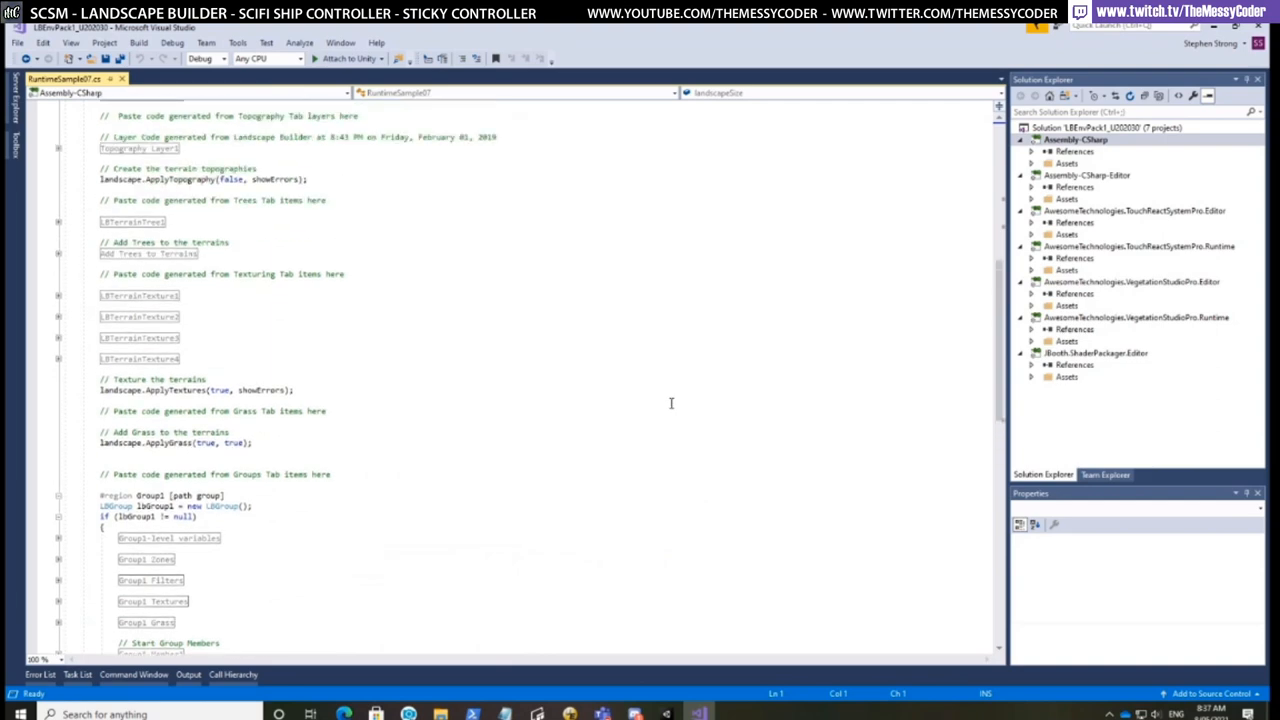
{"action": "scroll", "coordinate": [671, 403], "scroll_direction": "up", "scroll_amount": 5}
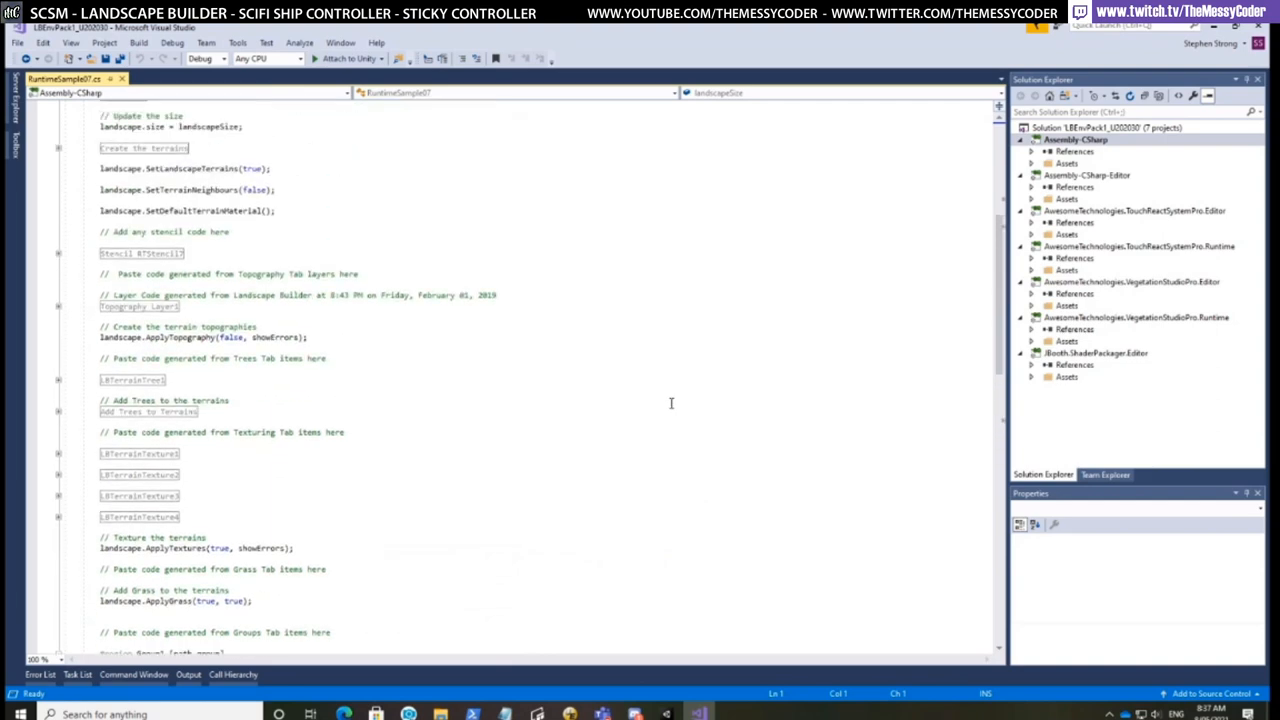
{"action": "scroll", "coordinate": [669, 405], "scroll_direction": "up", "scroll_amount": 5}
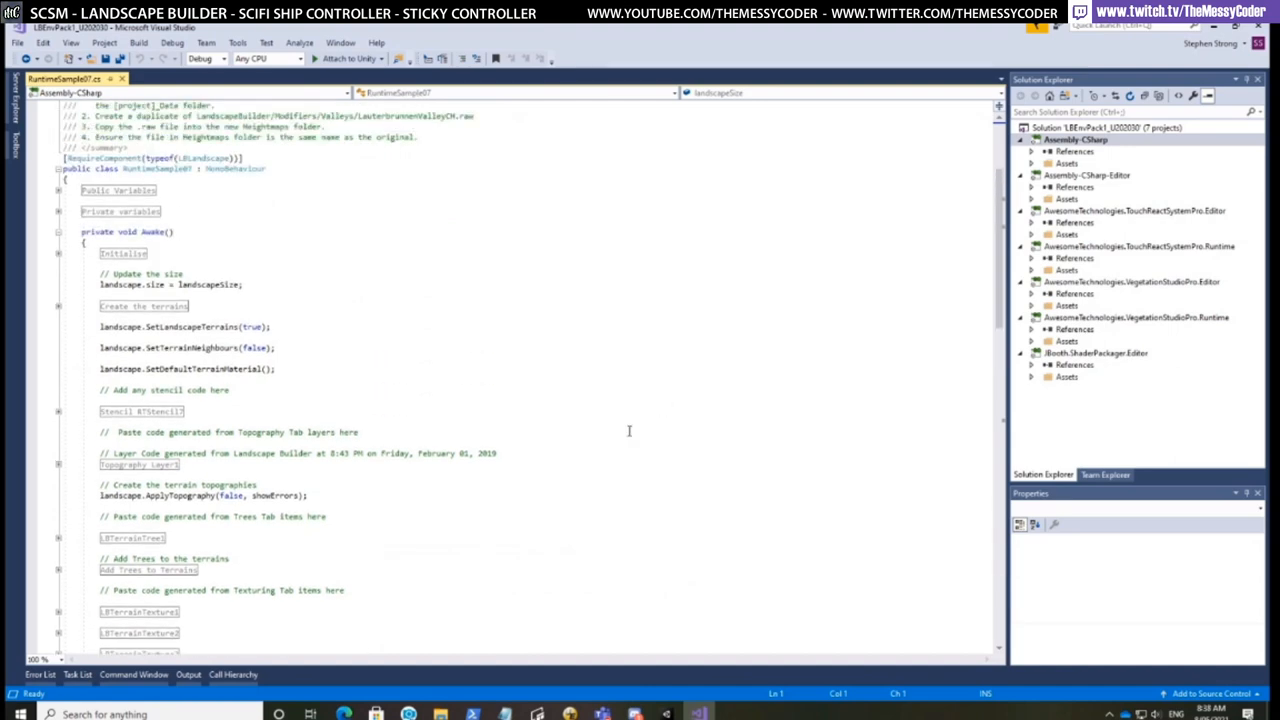
{"action": "scroll", "coordinate": [629, 431], "scroll_direction": "up", "scroll_amount": 2}
{"action": "scroll", "coordinate": [629, 431], "scroll_direction": "down", "scroll_amount": 9}
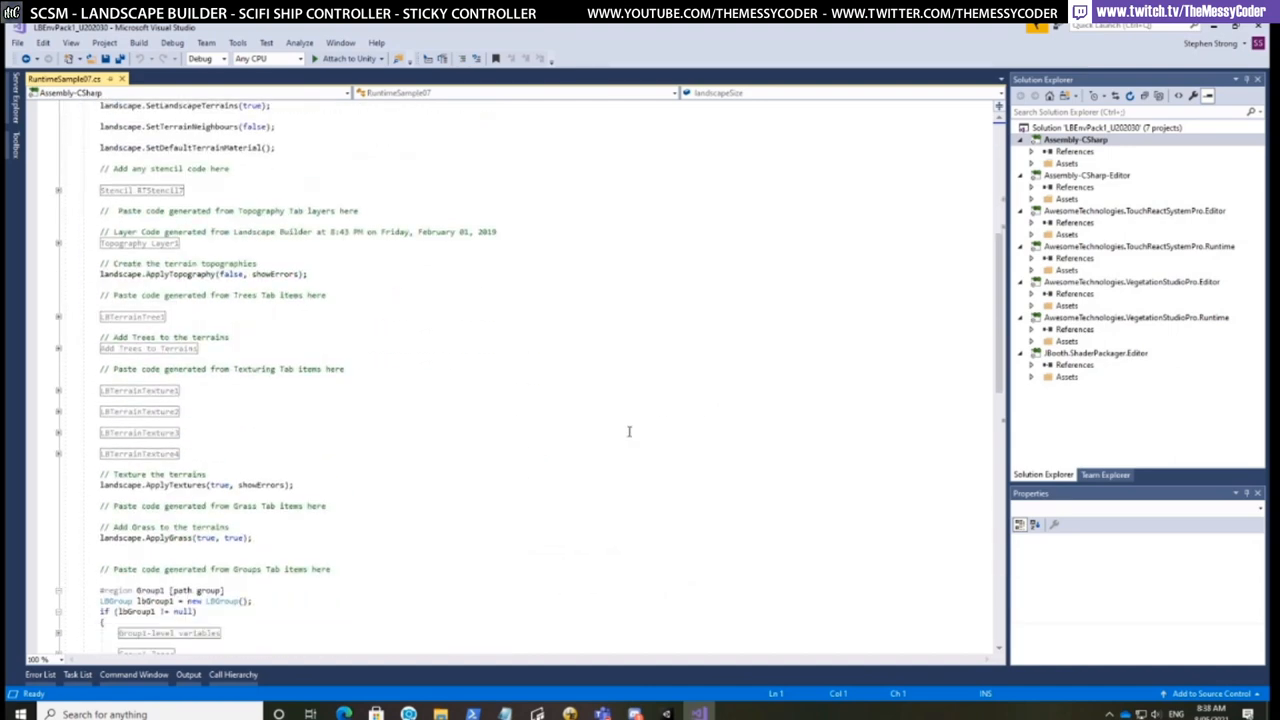
Highlight the landscape.ApplyTextures, landscape.ApplyGrass and landscape.ApplyGroups calls in the RuntimeSample07 script
{"action": "scroll", "coordinate": [629, 431], "scroll_direction": "up", "scroll_amount": 2}
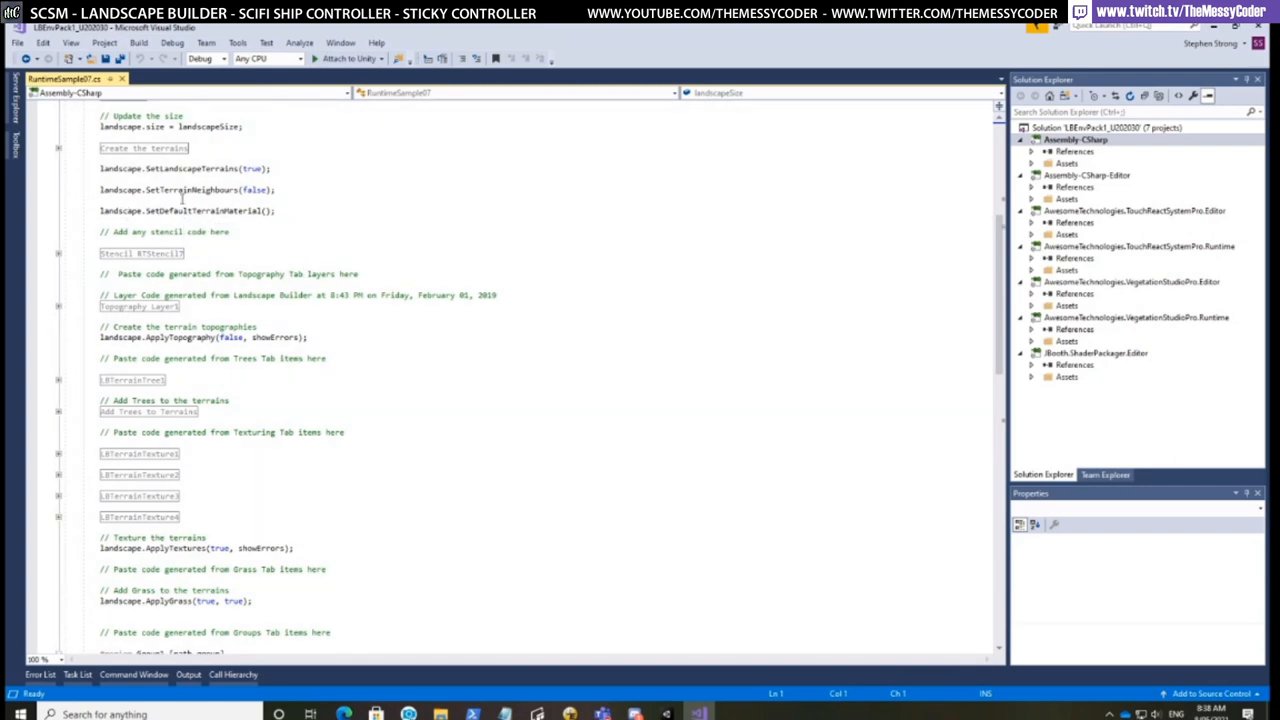
{"action": "mouse_move", "coordinate": [183, 190]}
{"action": "left_click_drag", "start_coordinate": [101, 549], "coordinate": [338, 547]}
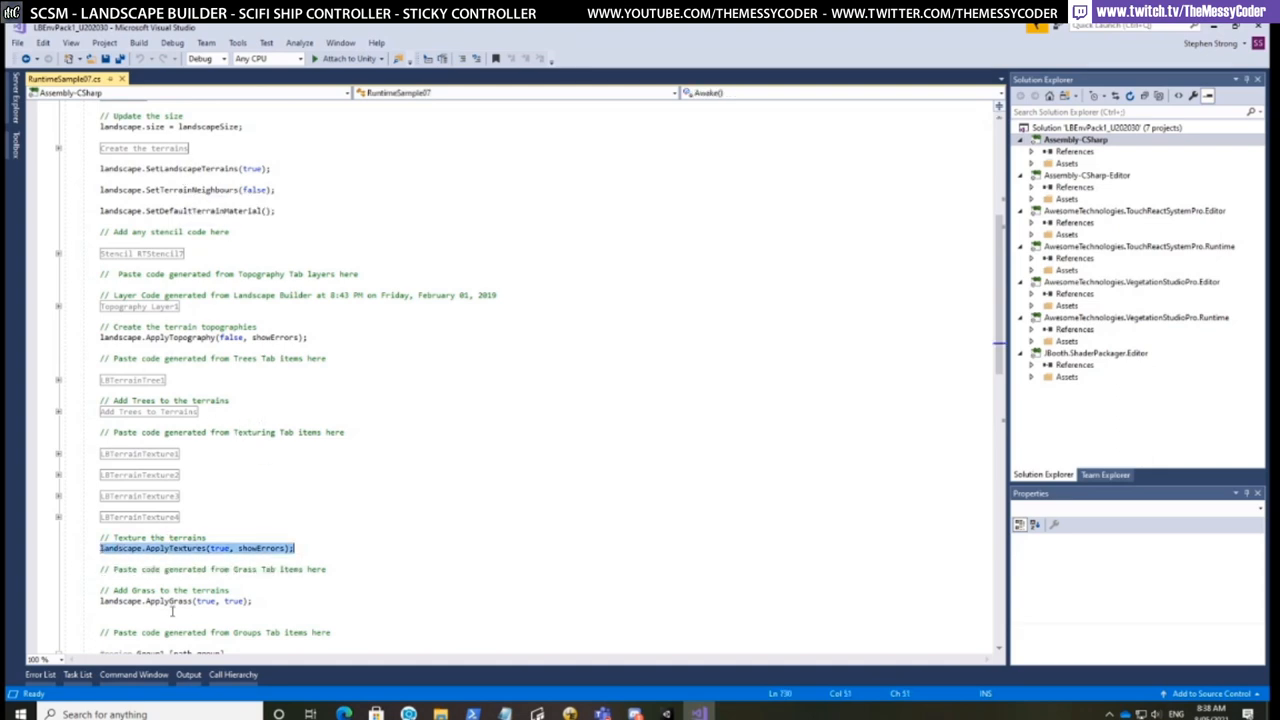
{"action": "left_click_drag", "start_coordinate": [100, 601], "coordinate": [349, 600]}
{"action": "scroll", "coordinate": [300, 600], "scroll_direction": "down", "scroll_amount": 3}
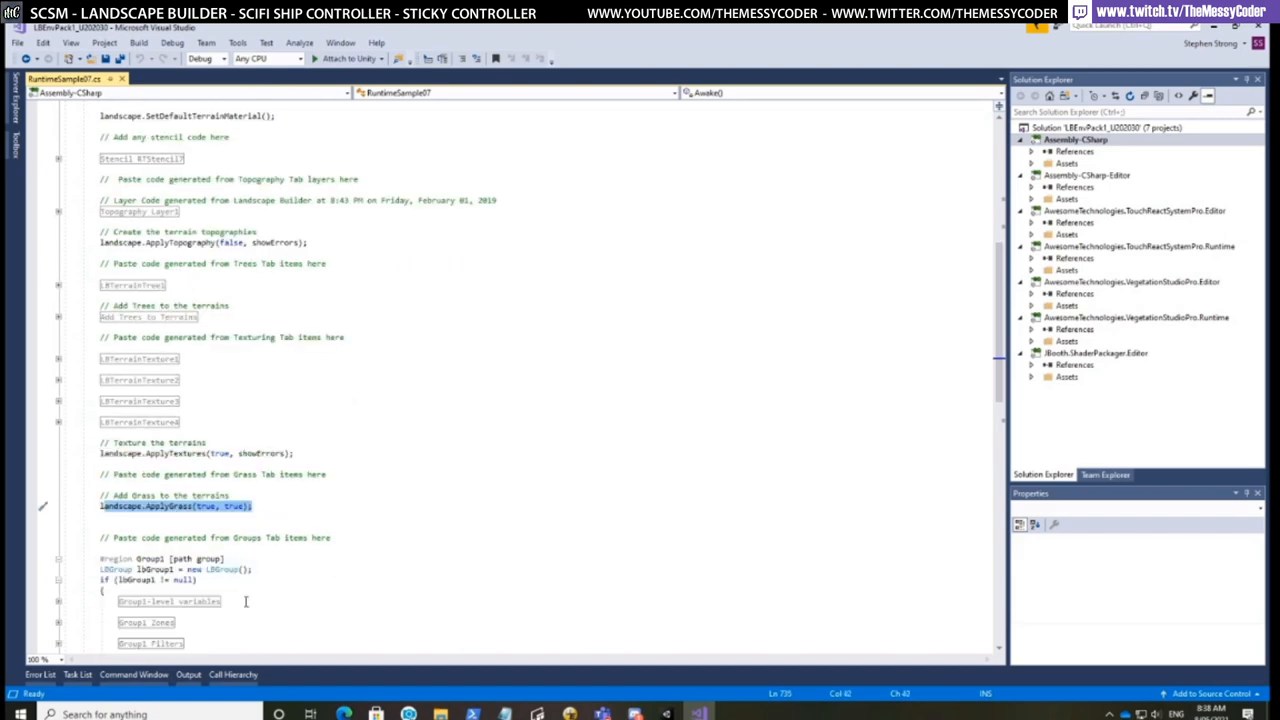
{"action": "scroll", "coordinate": [250, 598], "scroll_direction": "down", "scroll_amount": 3}
{"action": "scroll", "coordinate": [305, 576], "scroll_direction": "down", "scroll_amount": 5}
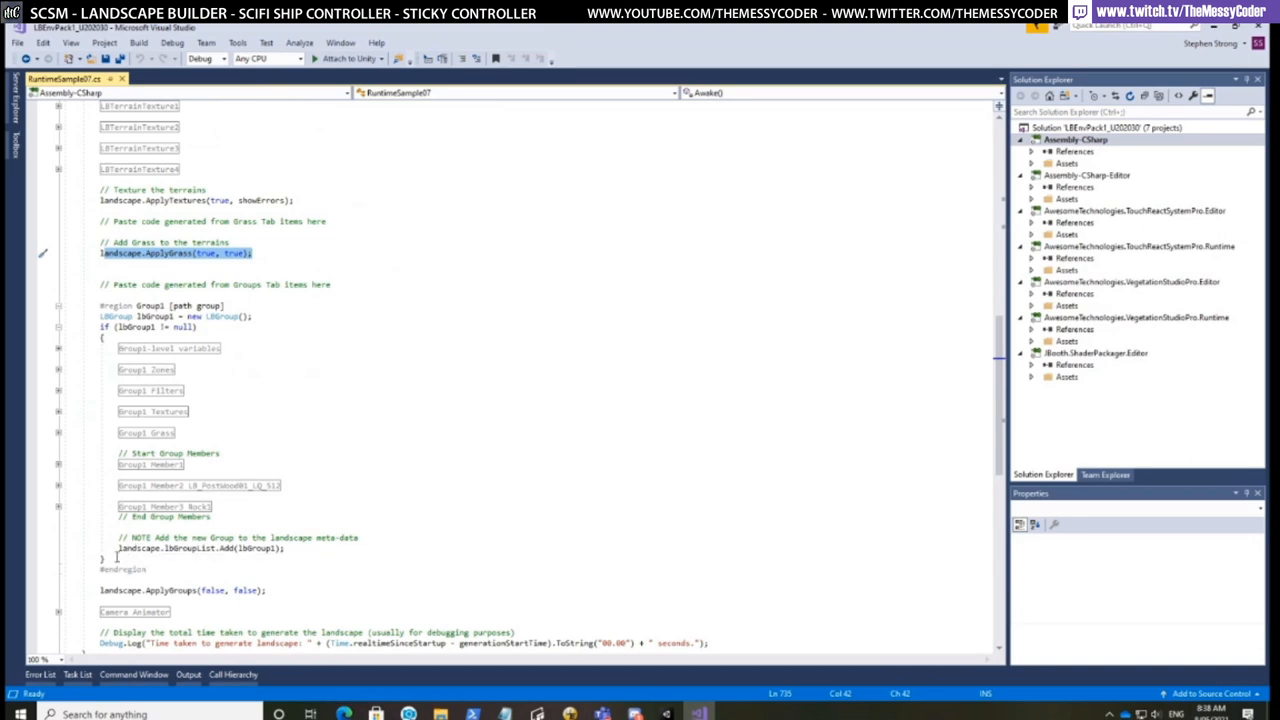
{"action": "left_click_drag", "start_coordinate": [98, 592], "coordinate": [318, 588]}
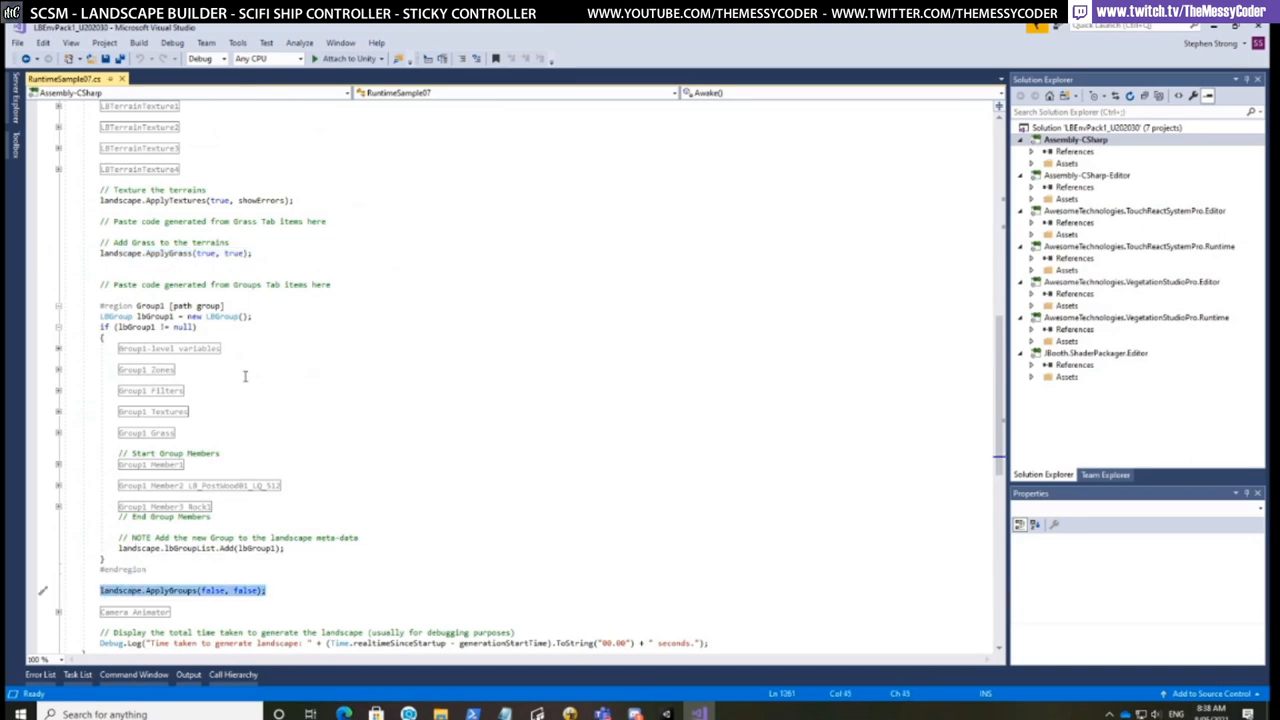
Look inside the Group1 Zones, Group1 Filters and Group1 Textures code regions, collapsing each one again
{"action": "left_click", "coordinate": [58, 369]}
{"action": "left_click", "coordinate": [58, 369]}
{"action": "left_click", "coordinate": [58, 390]}
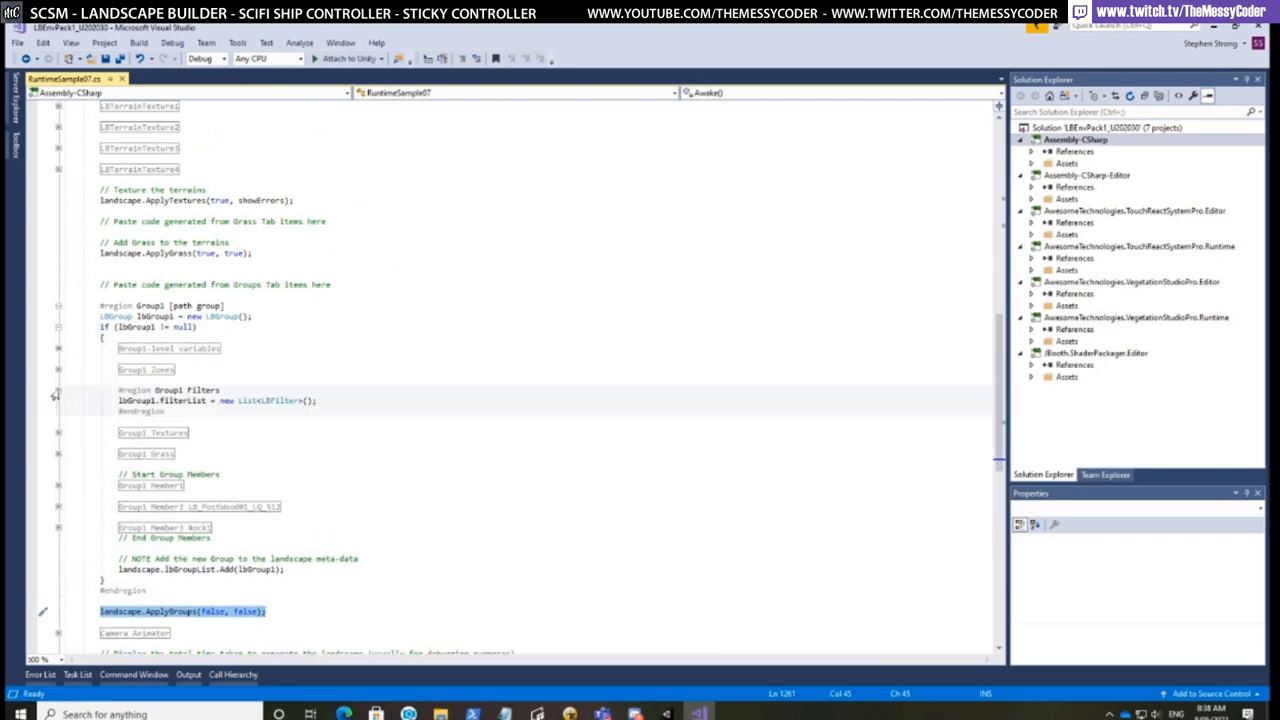
{"action": "left_click", "coordinate": [58, 390]}
{"action": "left_click", "coordinate": [58, 411]}
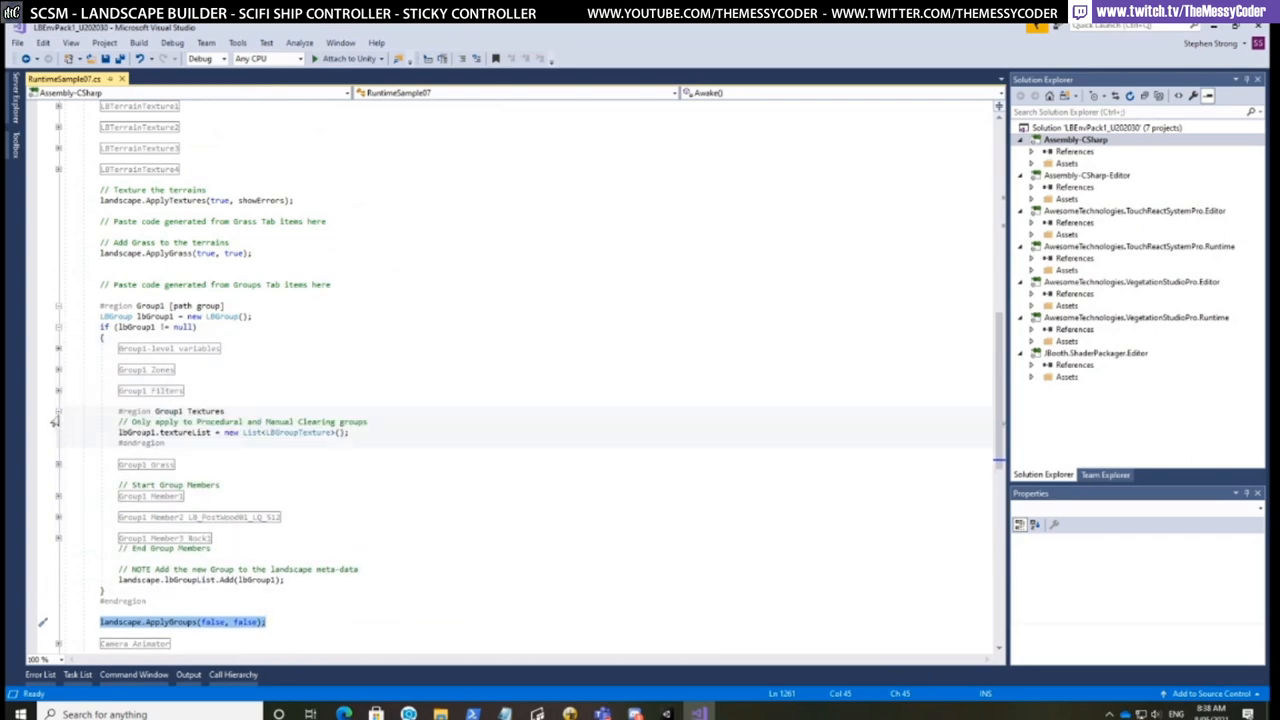
{"action": "left_click", "coordinate": [58, 411]}
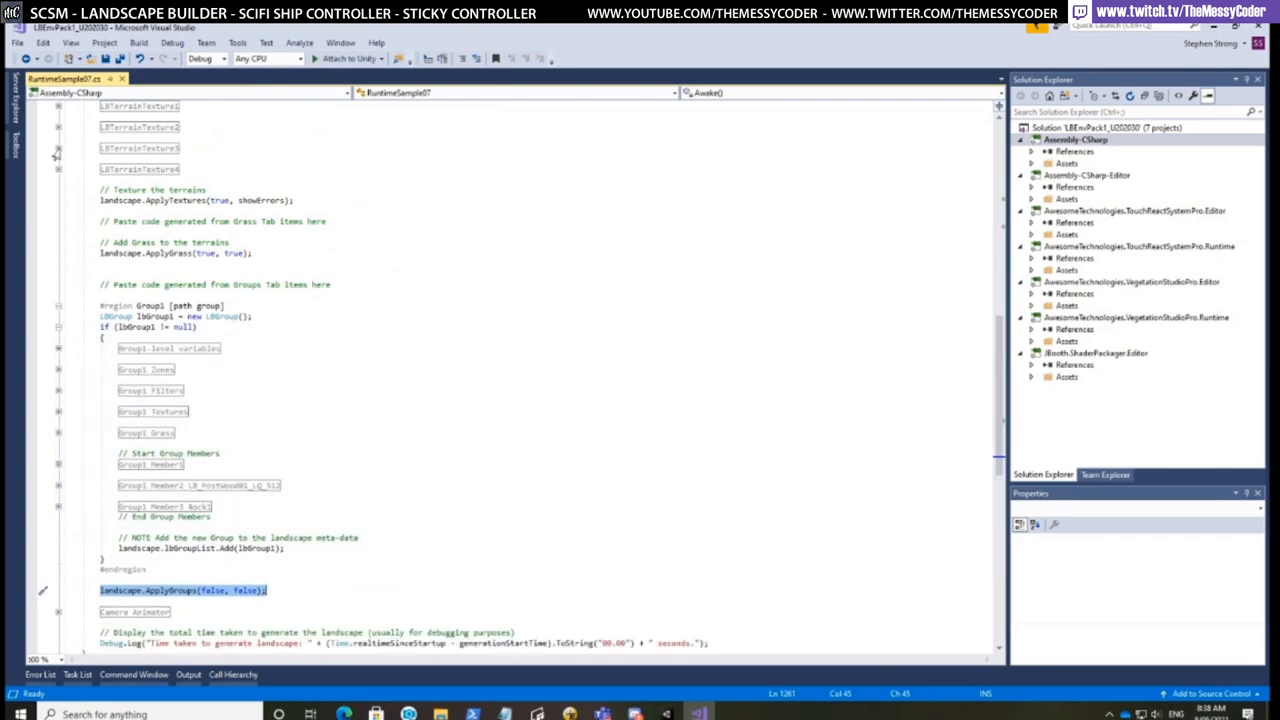
Expand the LBTerrainTexture3 region and review its blend curve and texture property code
{"action": "left_click", "coordinate": [58, 148]}
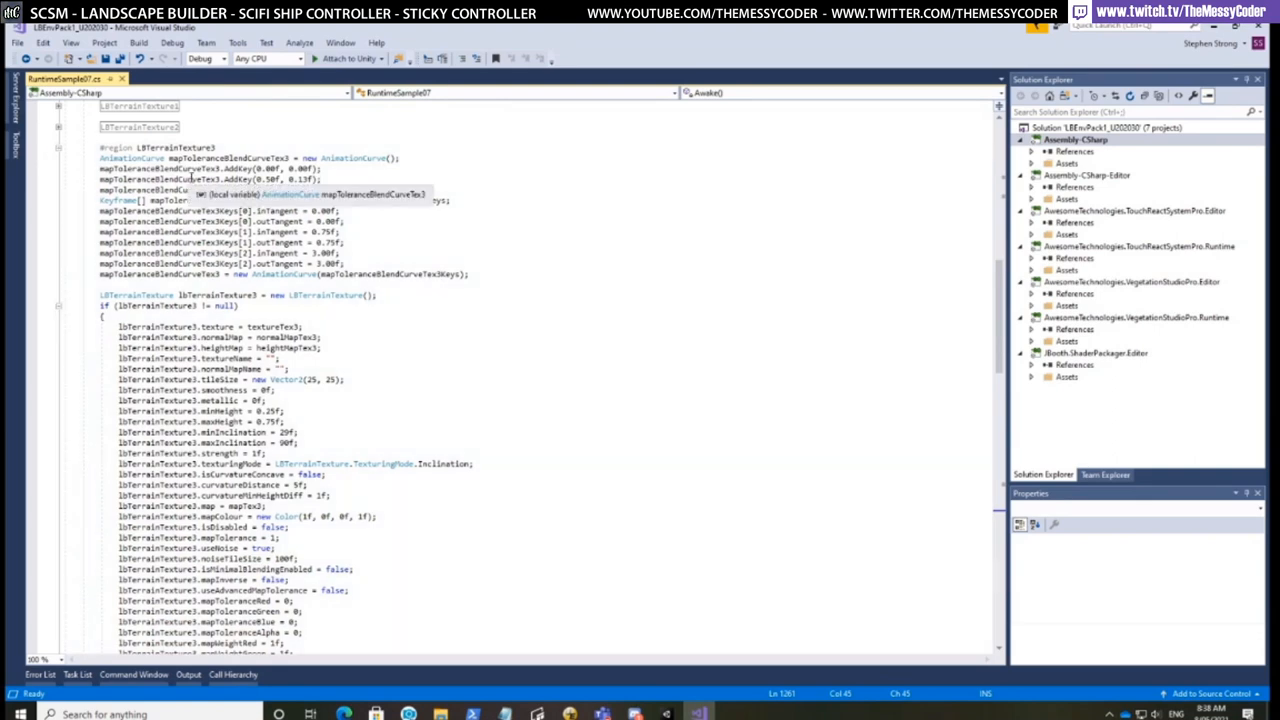
{"action": "scroll", "coordinate": [356, 431], "scroll_direction": "down", "scroll_amount": 18}
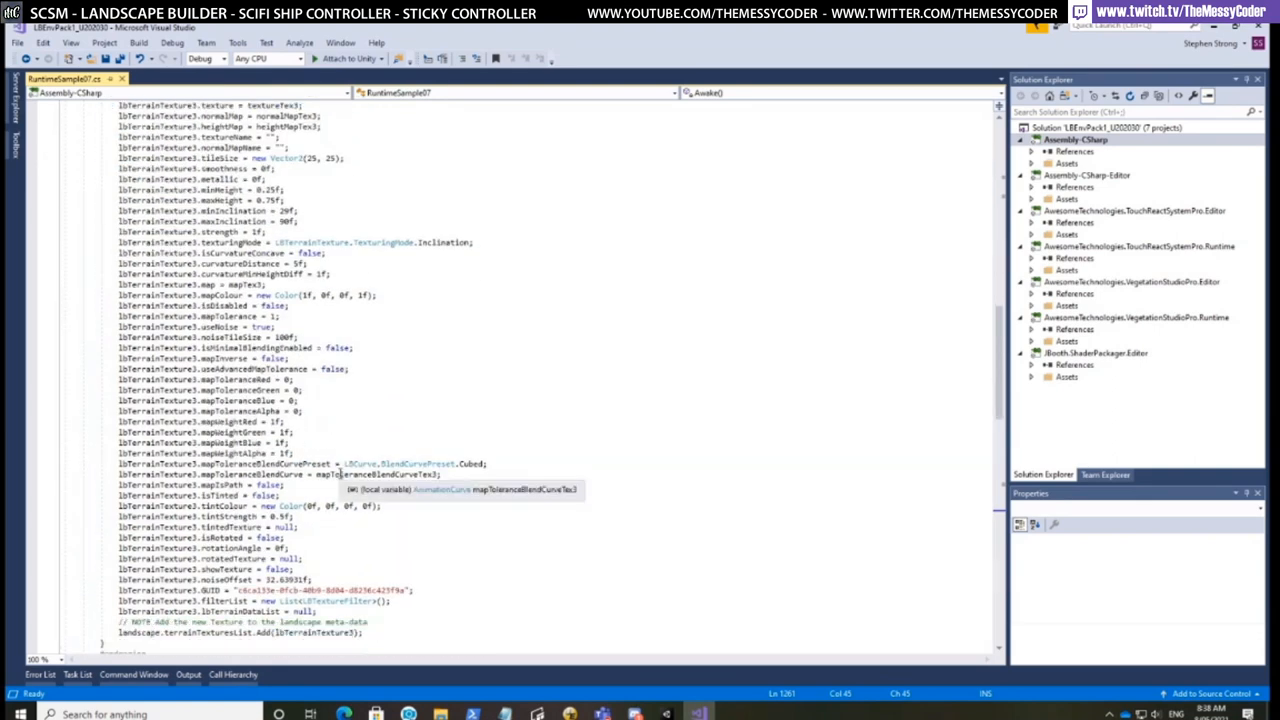
{"action": "scroll", "coordinate": [399, 527], "scroll_direction": "up", "scroll_amount": 11}
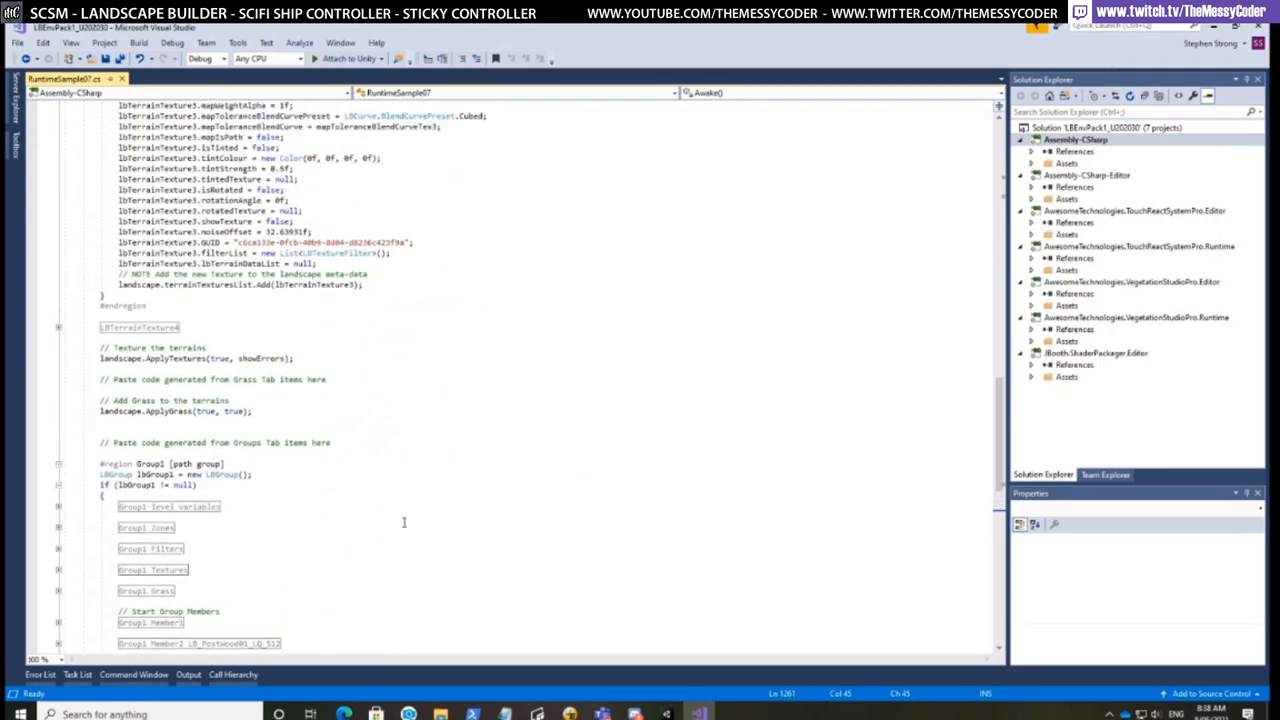
{"action": "scroll", "coordinate": [408, 521], "scroll_direction": "up", "scroll_amount": 1}
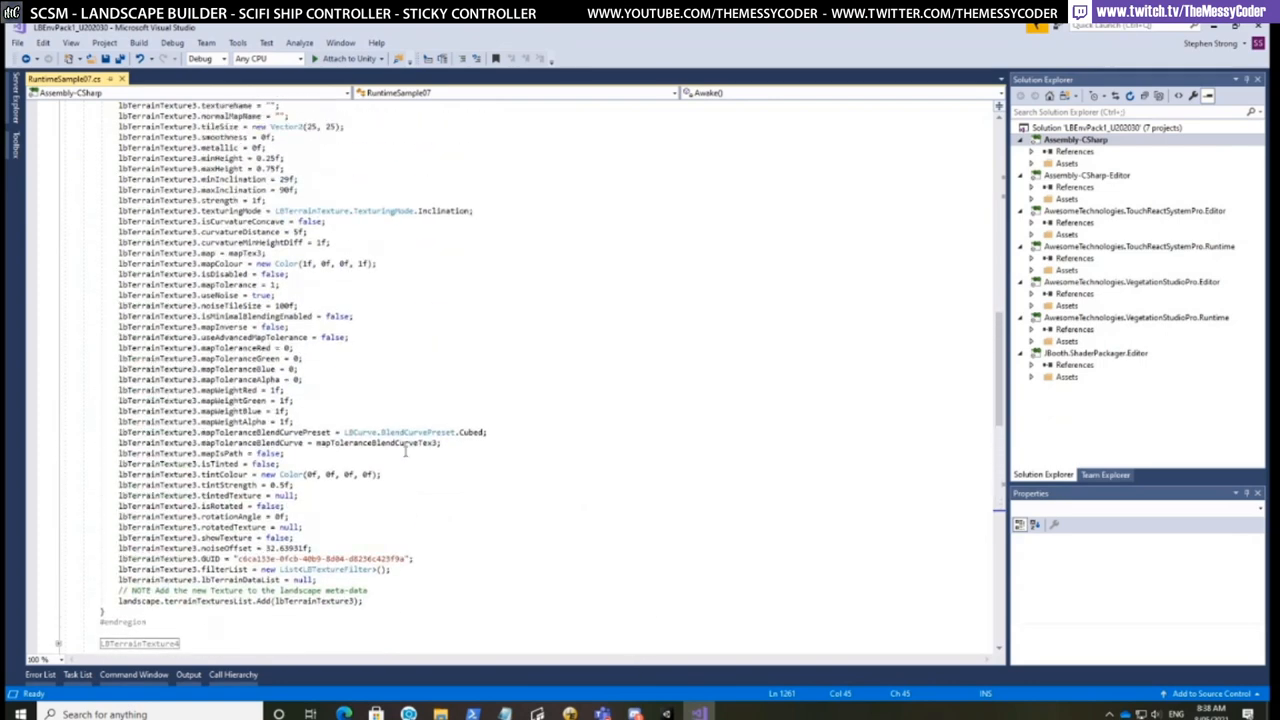
{"action": "scroll", "coordinate": [408, 453], "scroll_direction": "up", "scroll_amount": 5}
{"action": "scroll", "coordinate": [415, 468], "scroll_direction": "up", "scroll_amount": 5}
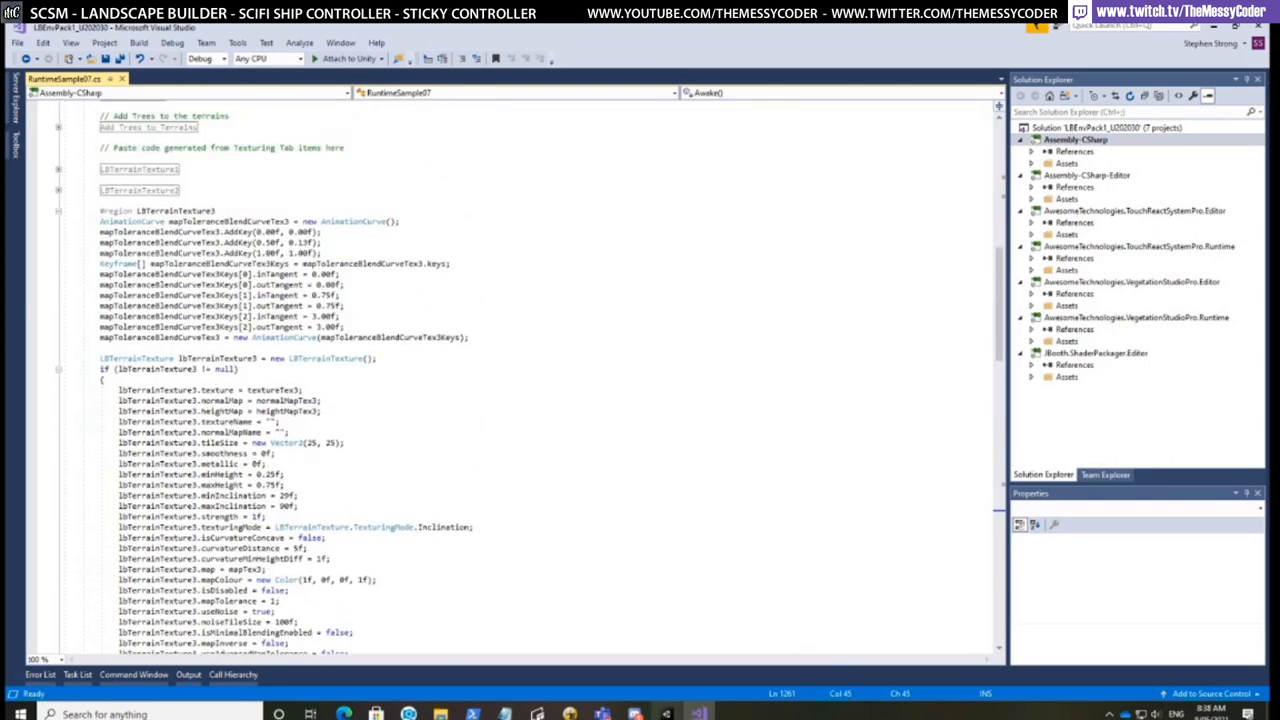
Switch to Unity, run and pause the RuntimeSample07 scene, and set Runtime as the Landscape to Edit in Landscape Builder
{"action": "left_click", "coordinate": [667, 713]}
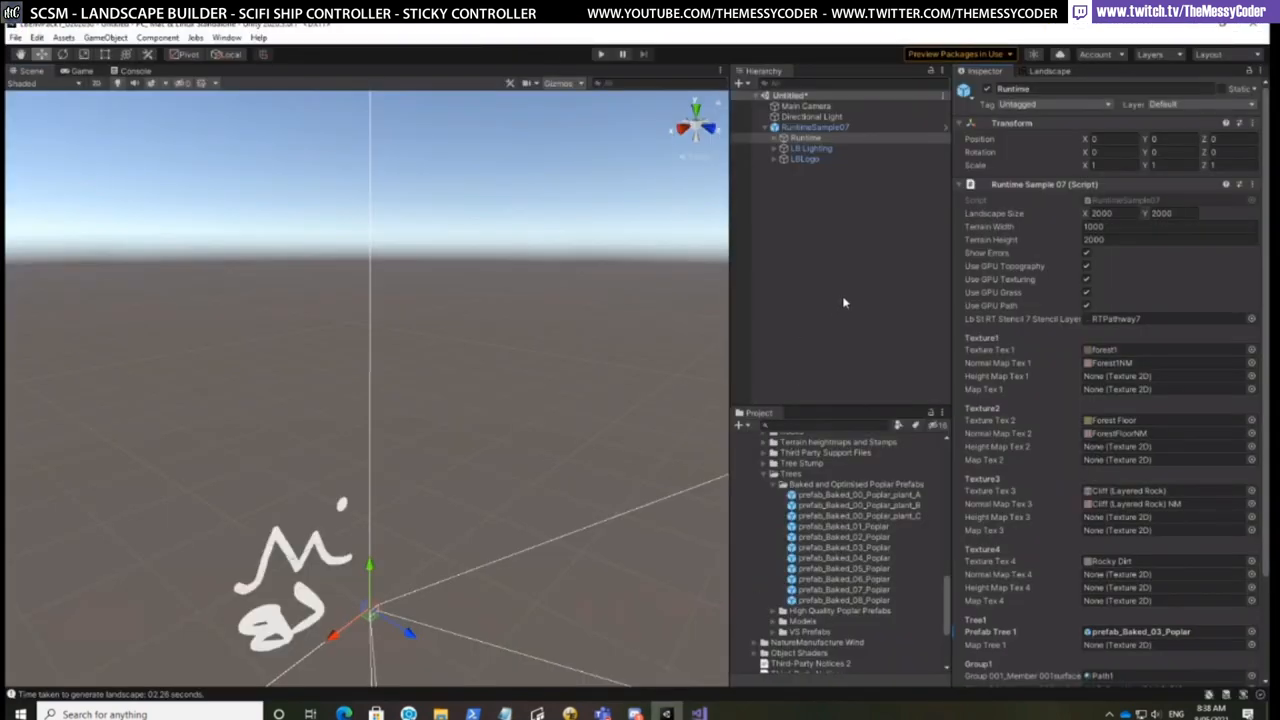
{"action": "left_click", "coordinate": [836, 128]}
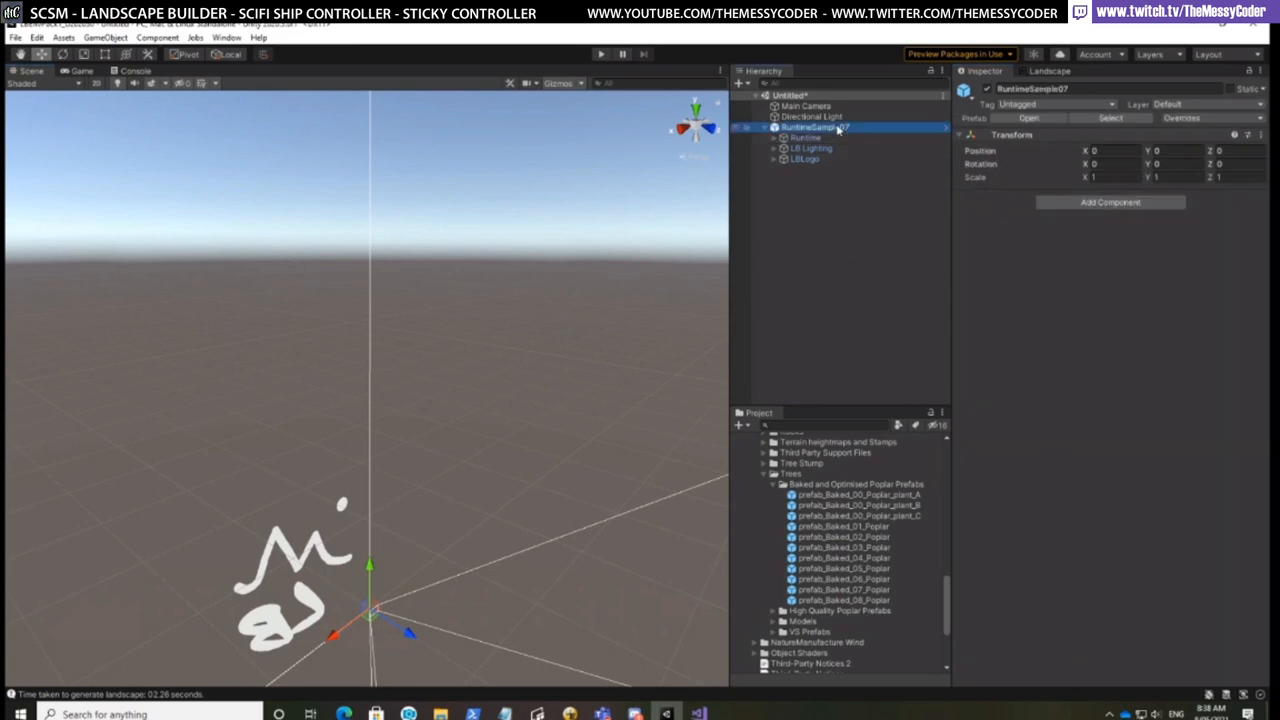
{"action": "left_click", "coordinate": [1047, 72]}
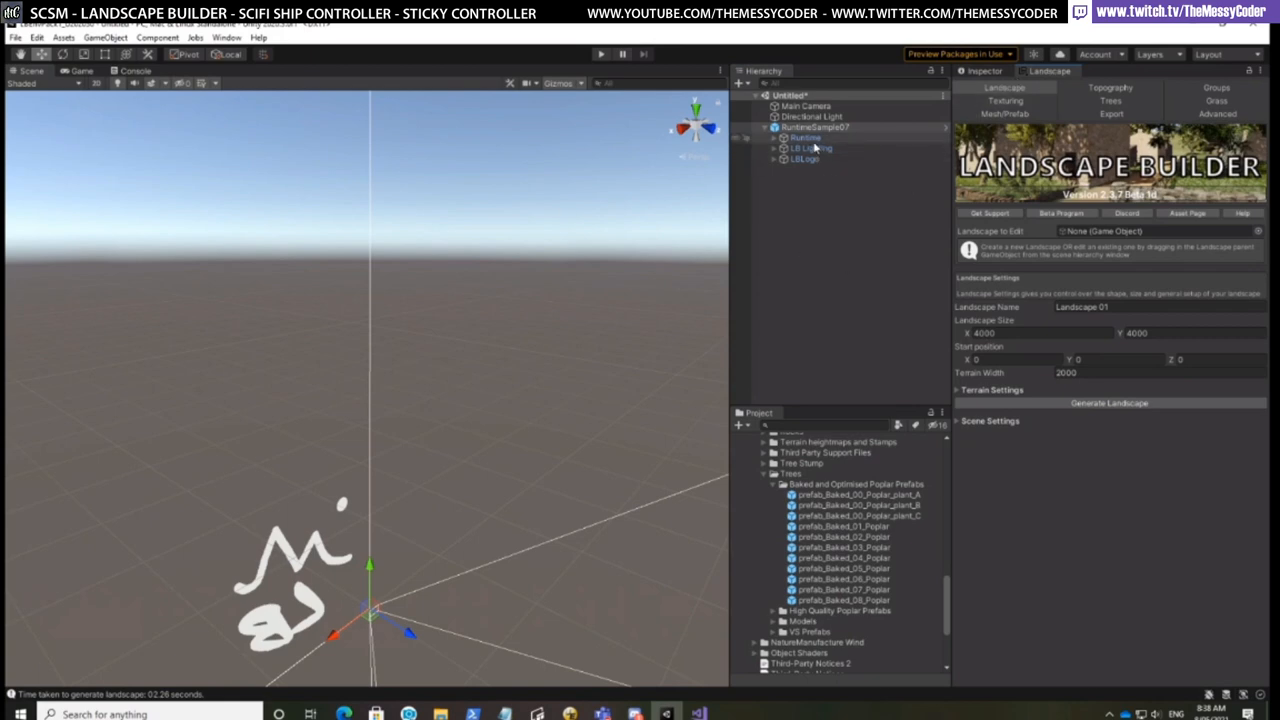
{"action": "left_click", "coordinate": [600, 55]}
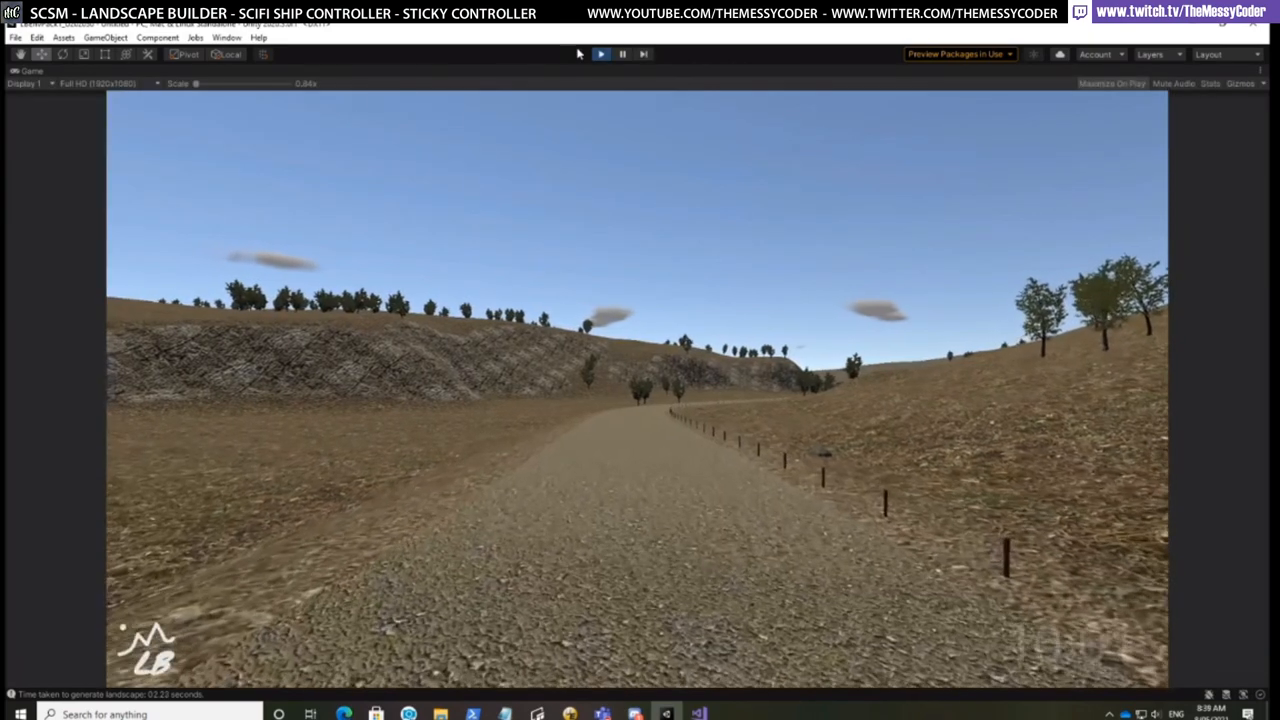
{"action": "left_click", "coordinate": [624, 54]}
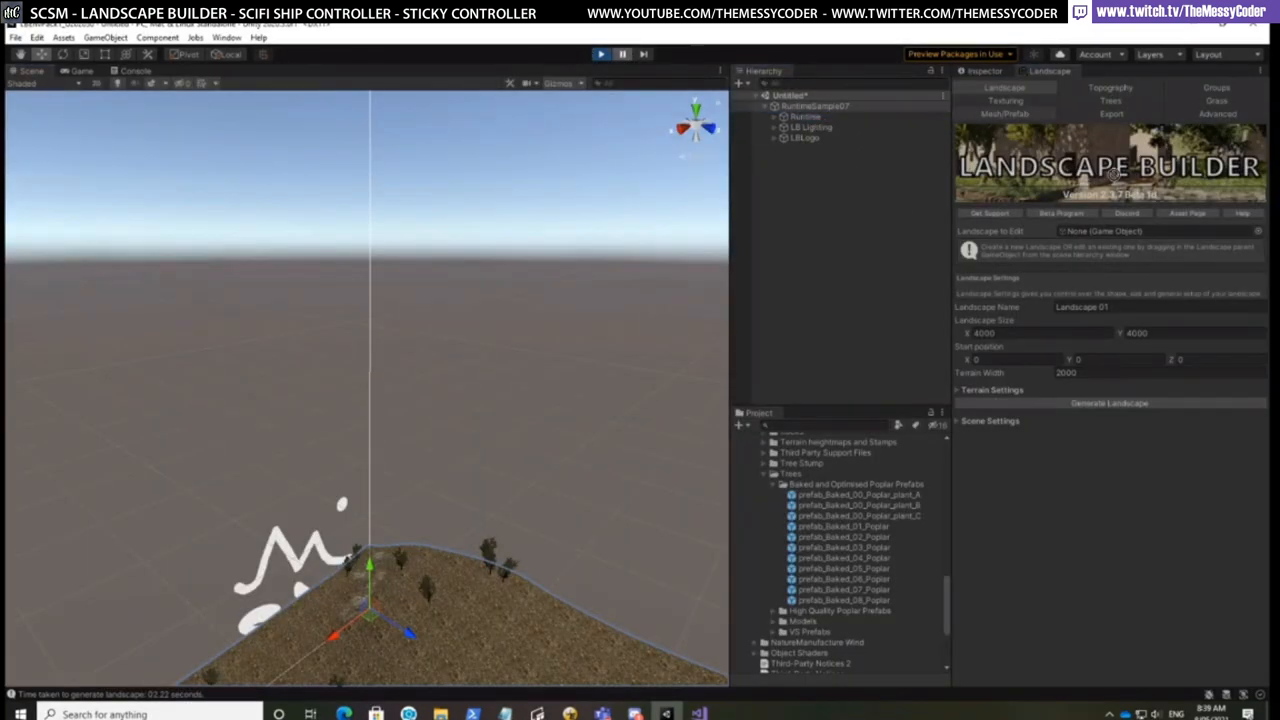
{"action": "left_click", "coordinate": [1131, 233]}
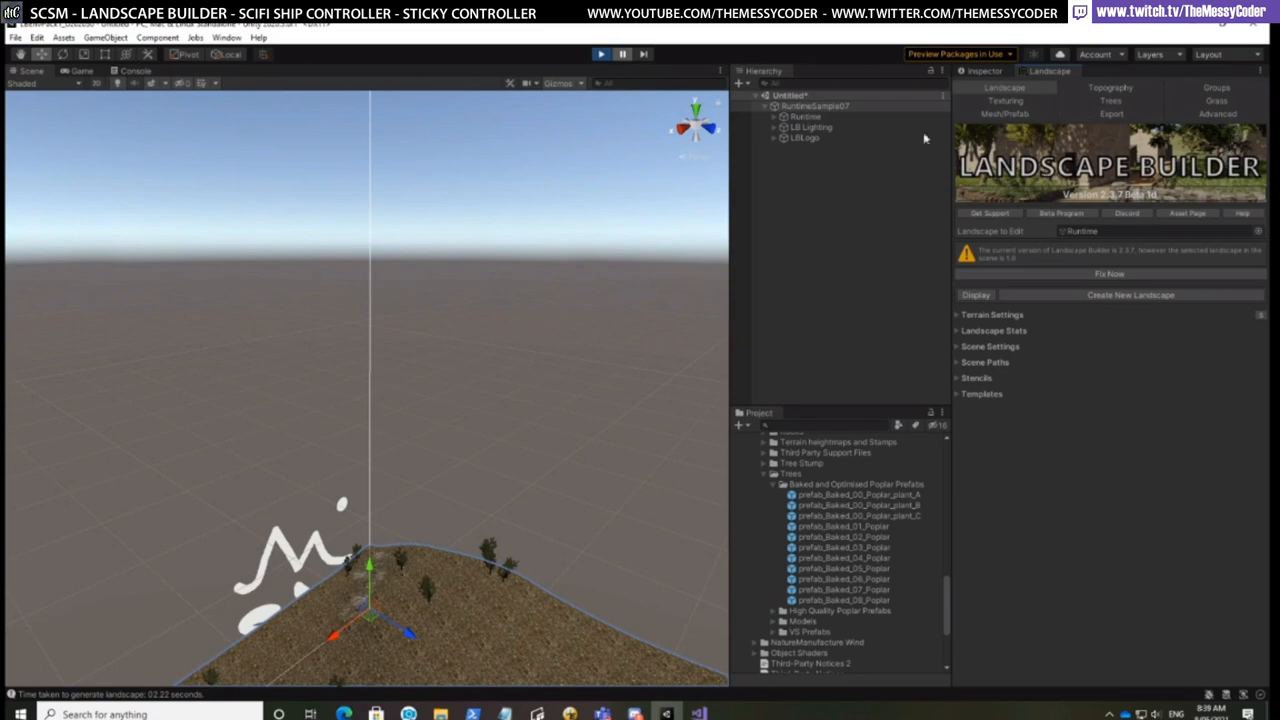
Inspect the generated path, its wooden posts and the surrounding trees up close in the Scene view
{"action": "scroll", "coordinate": [484, 525], "scroll_direction": "down", "scroll_amount": 3}
{"action": "middle_click_drag", "start_coordinate": [470, 606], "coordinate": [449, 357]}
{"action": "right_click_drag", "start_coordinate": [449, 357], "coordinate": [209, 403]}
{"action": "middle_click_drag", "start_coordinate": [209, 403], "coordinate": [697, 316]}
{"action": "middle_click_drag", "start_coordinate": [370, 398], "coordinate": [471, 368]}
{"action": "right_click_drag", "start_coordinate": [278, 434], "coordinate": [337, 406]}
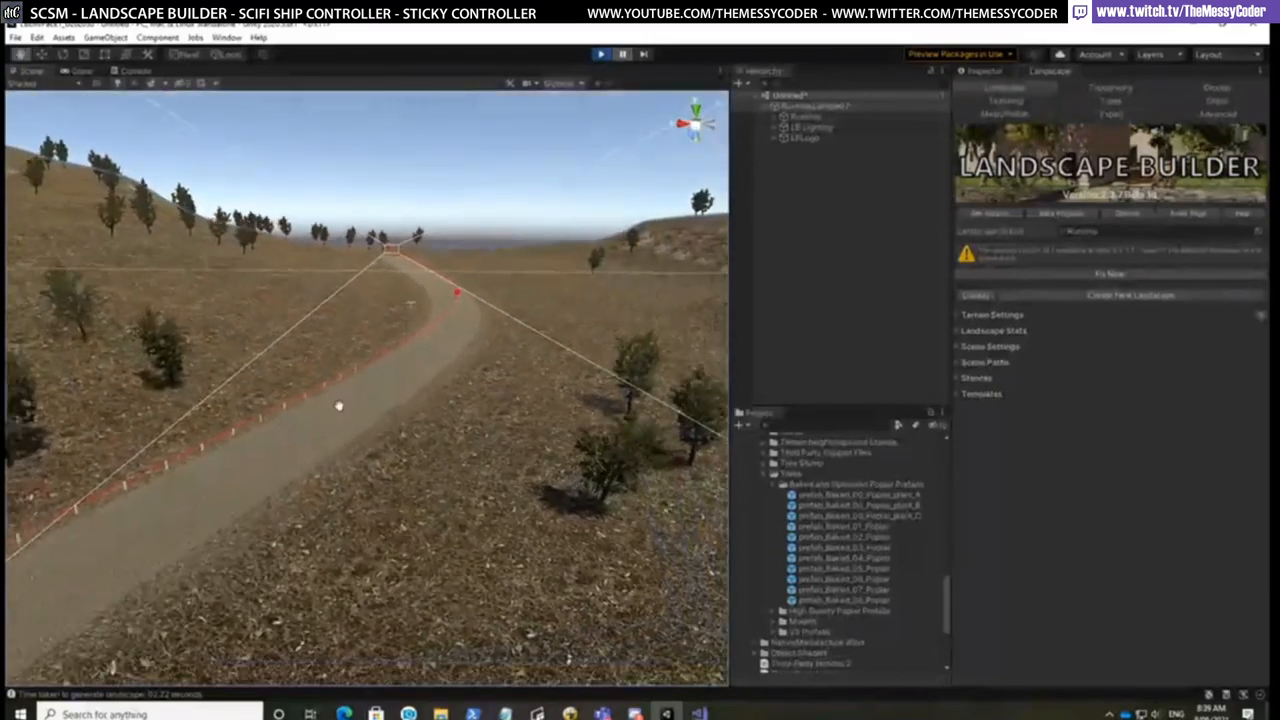
{"action": "scroll", "coordinate": [340, 404], "scroll_direction": "up", "scroll_amount": 5}
{"action": "middle_click_drag", "start_coordinate": [394, 369], "coordinate": [391, 384]}
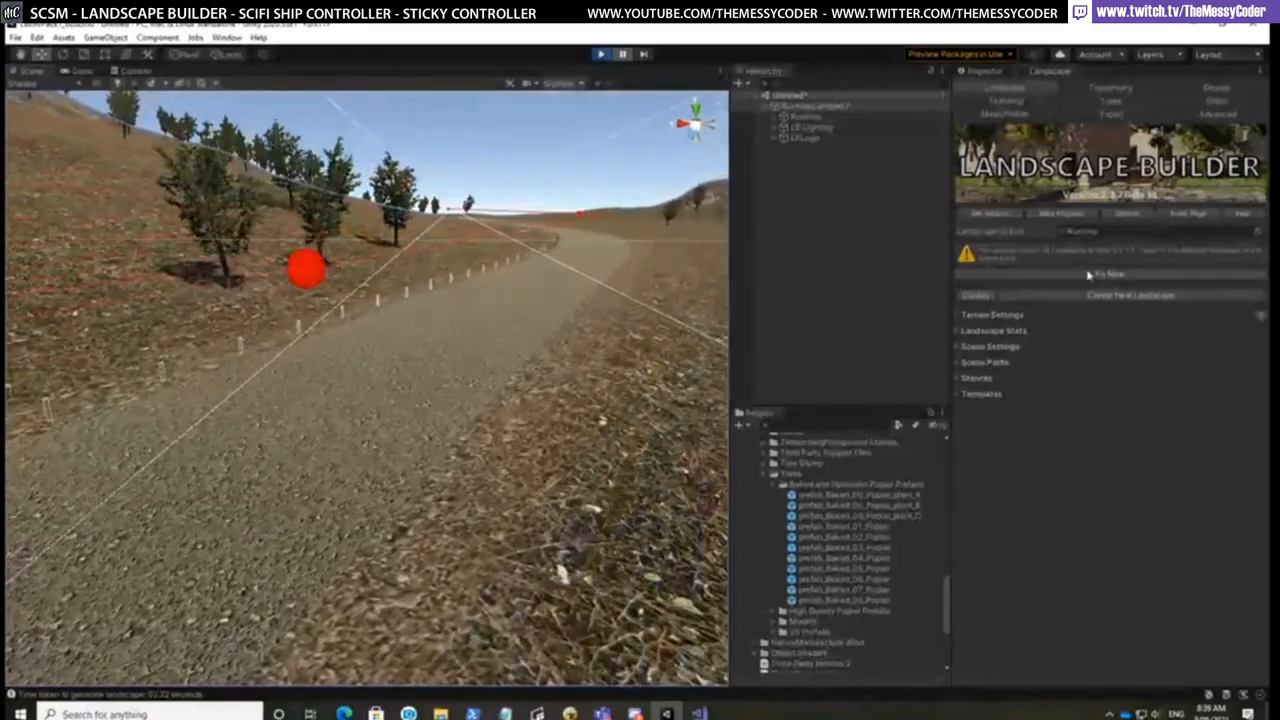
Check the path group's settings and script Texture 1 from the texturing settings to the Console
{"action": "left_click", "coordinate": [1210, 88]}
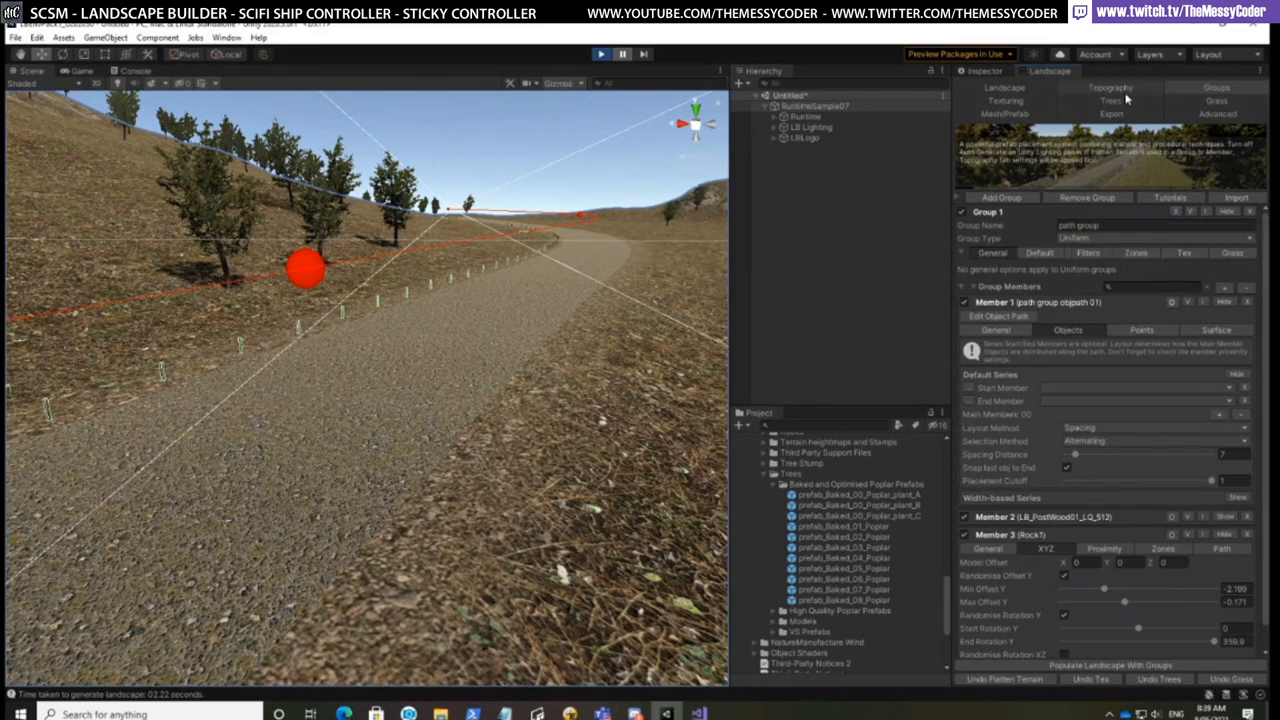
{"action": "left_click", "coordinate": [1036, 107]}
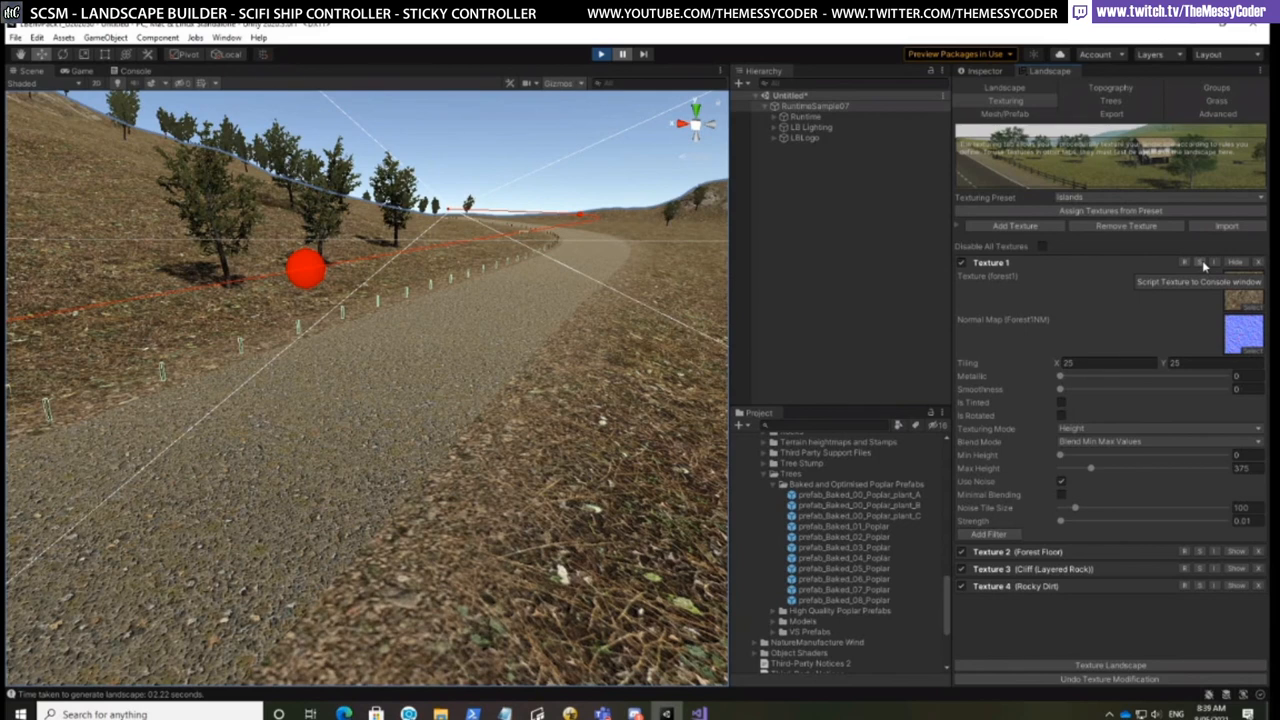
{"action": "left_click", "coordinate": [1203, 264]}
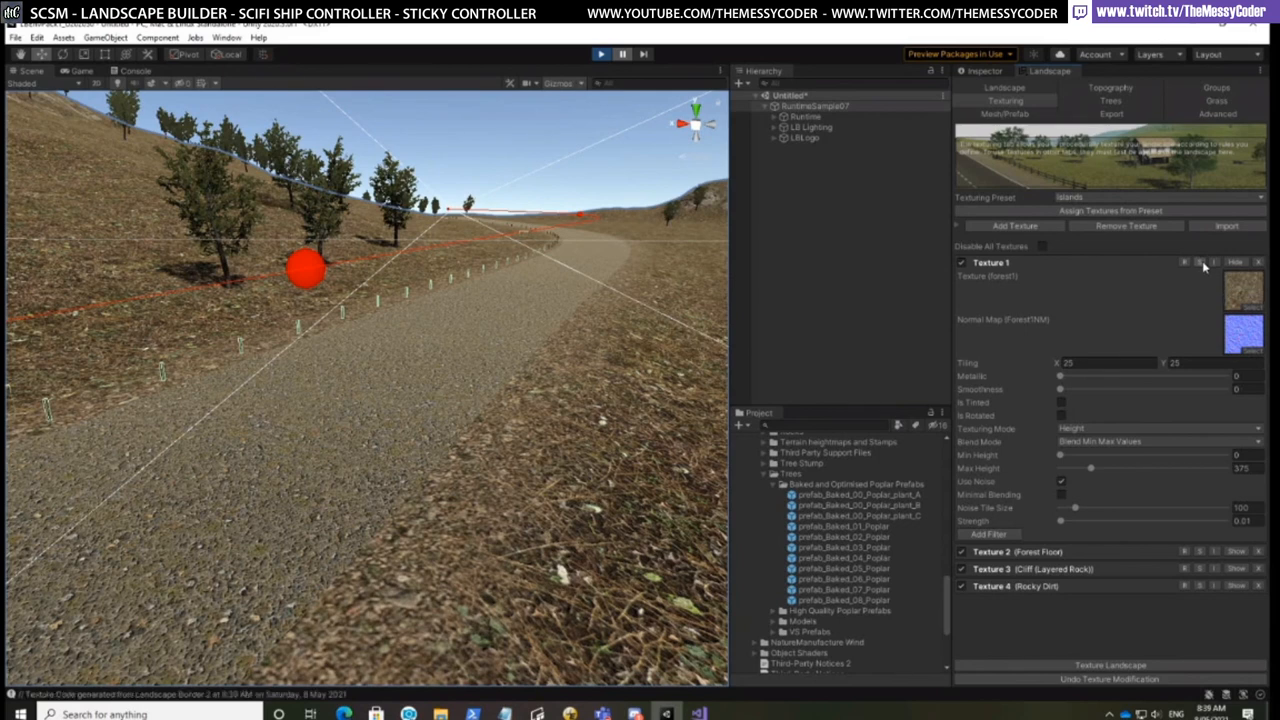
Show the generated Texture 1 code in the Console and enlarge the message details to read through it
{"action": "left_click", "coordinate": [133, 71]}
{"action": "left_click", "coordinate": [107, 124]}
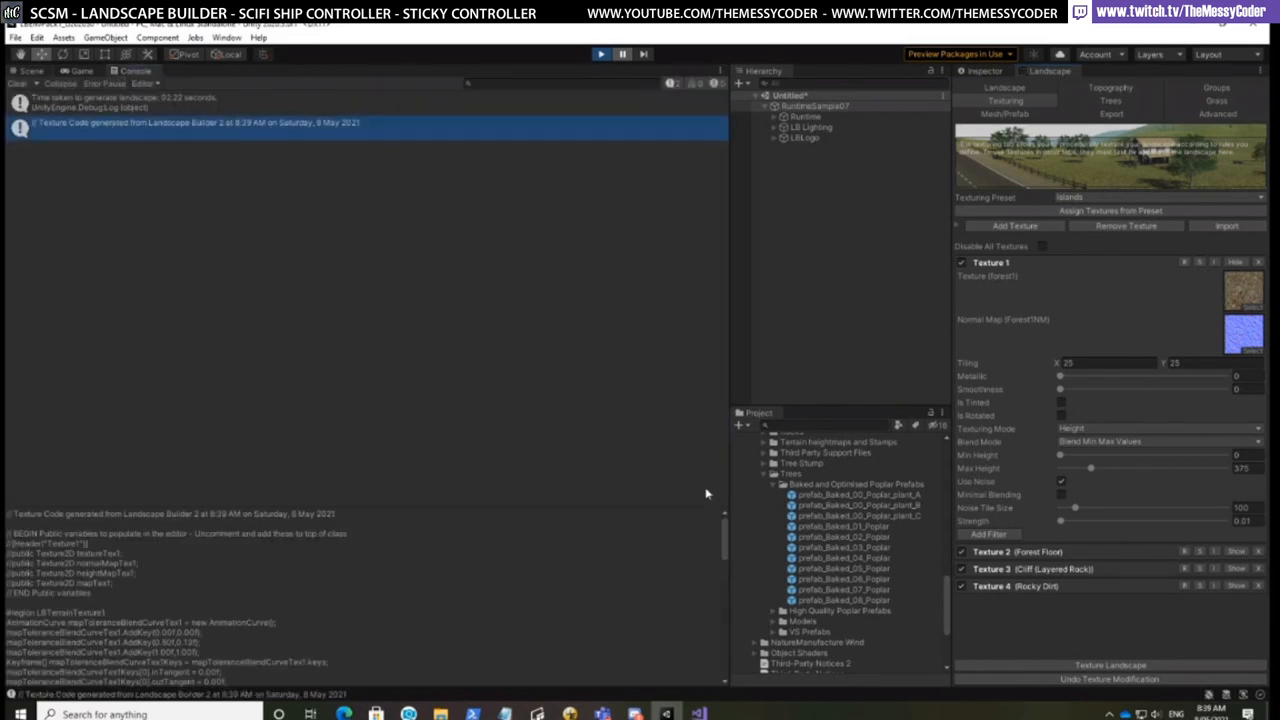
{"action": "left_click_drag", "start_coordinate": [692, 508], "coordinate": [695, 236]}
{"action": "scroll", "coordinate": [726, 309], "scroll_direction": "up", "scroll_amount": 1}
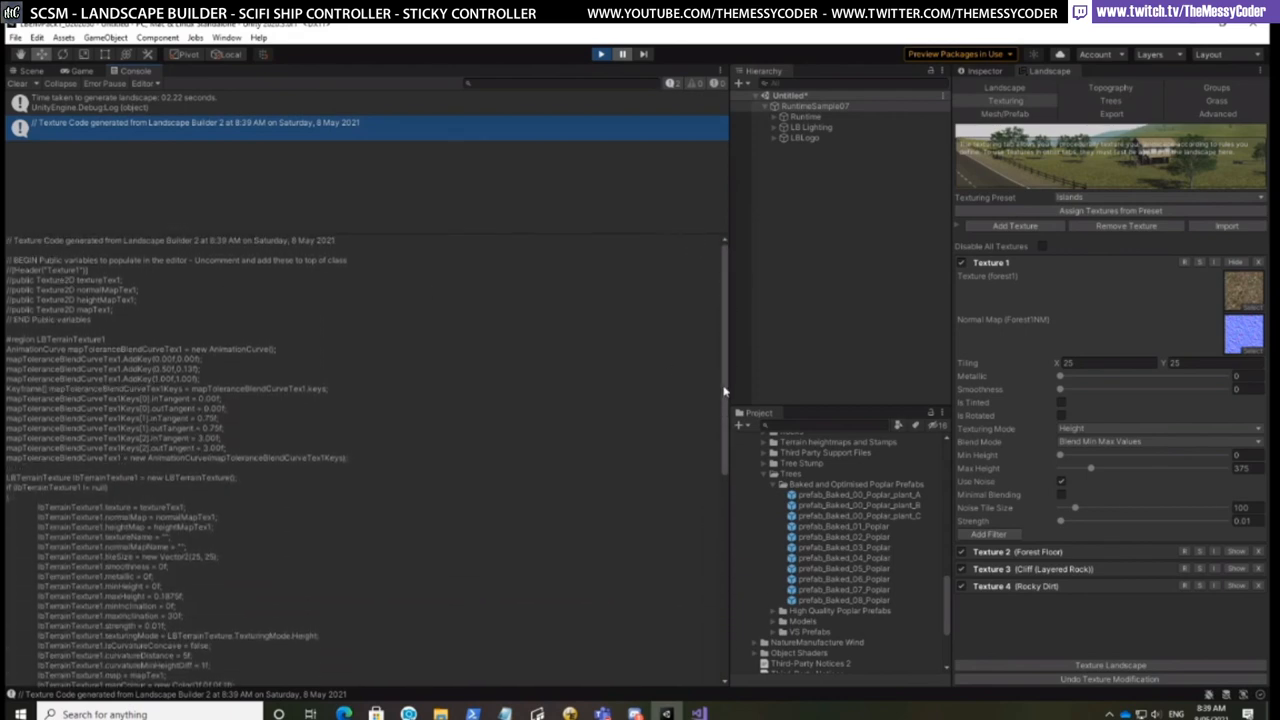
{"action": "left_click_drag", "start_coordinate": [723, 391], "coordinate": [720, 309]}
Switch to Visual Studio, collapse the LBTerrainTexture3 region in the RuntimeSample07 script, and return to Unity
{"action": "left_click", "coordinate": [698, 713]}
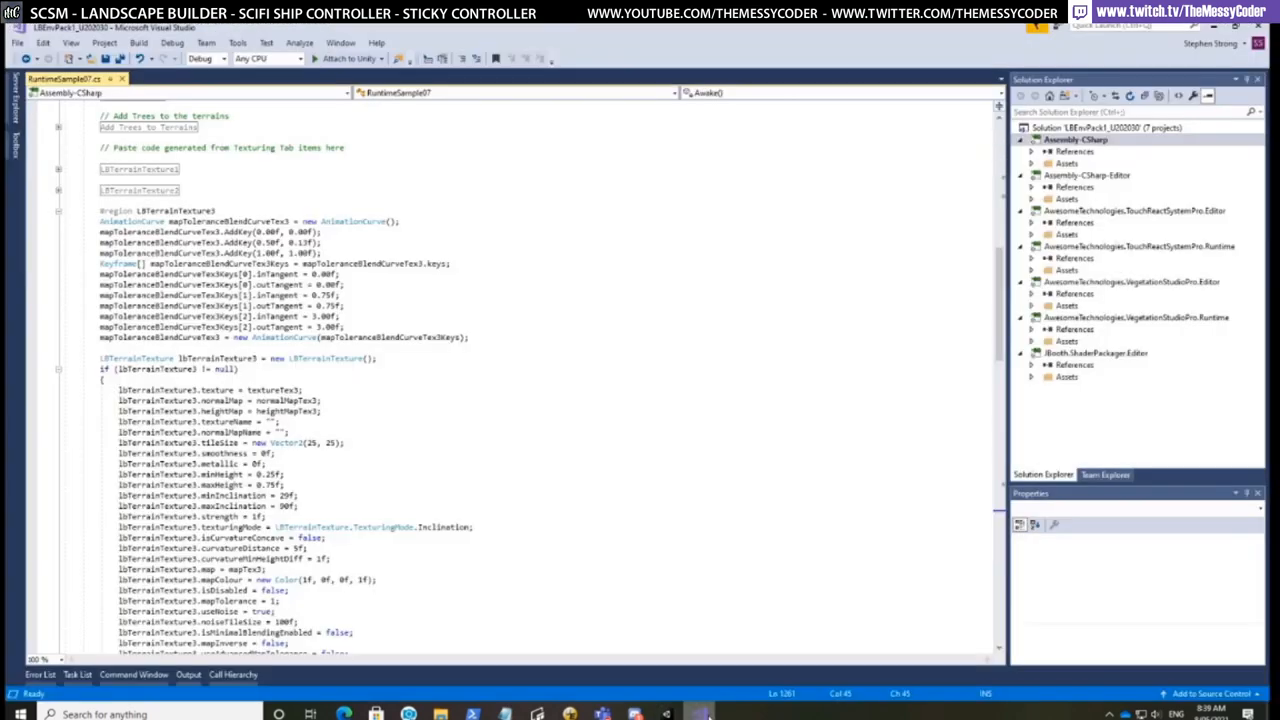
{"action": "left_click", "coordinate": [58, 211]}
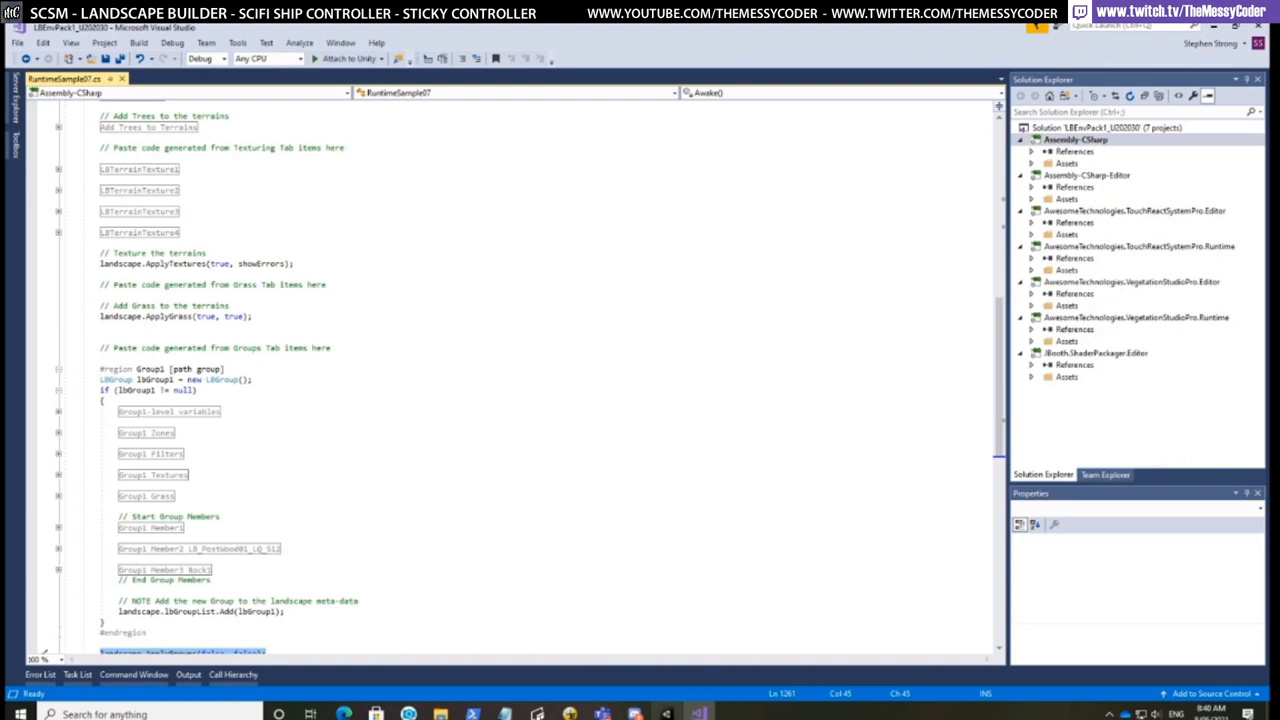
{"action": "left_click", "coordinate": [666, 713]}
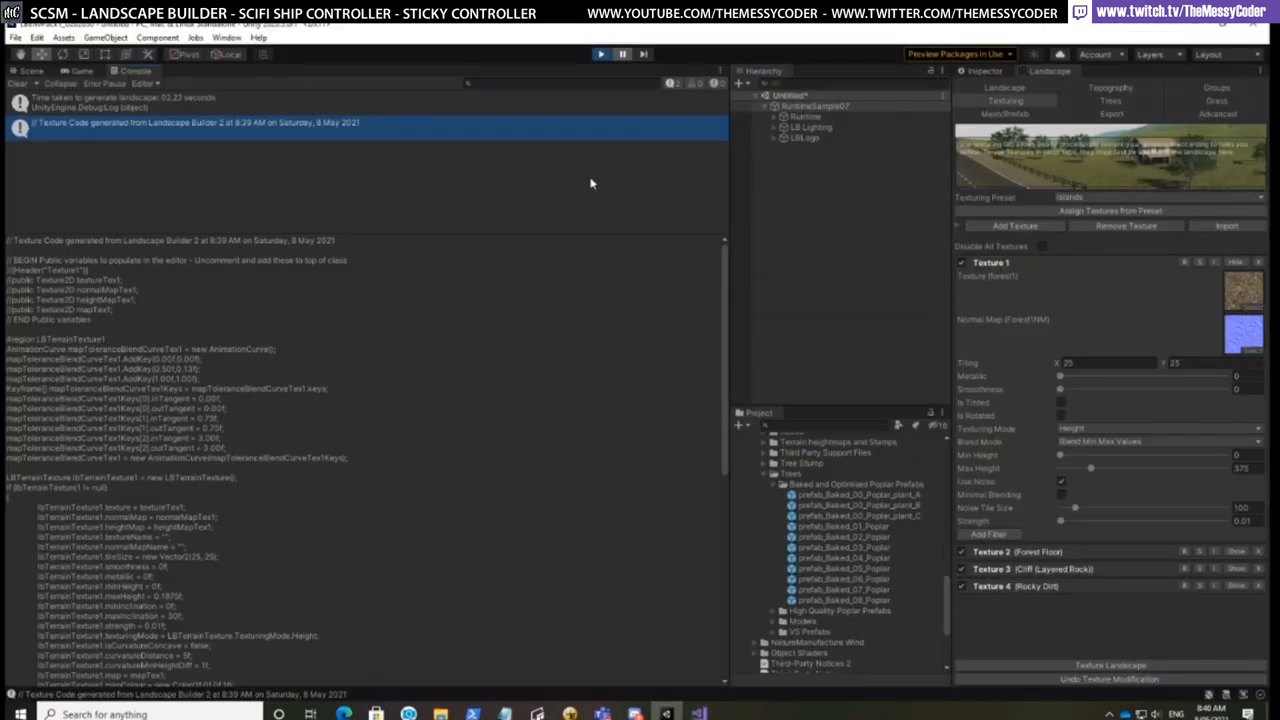
Stop Play mode, return to the Scene view and delete RuntimeSample07 from the scene
{"action": "left_click", "coordinate": [601, 56]}
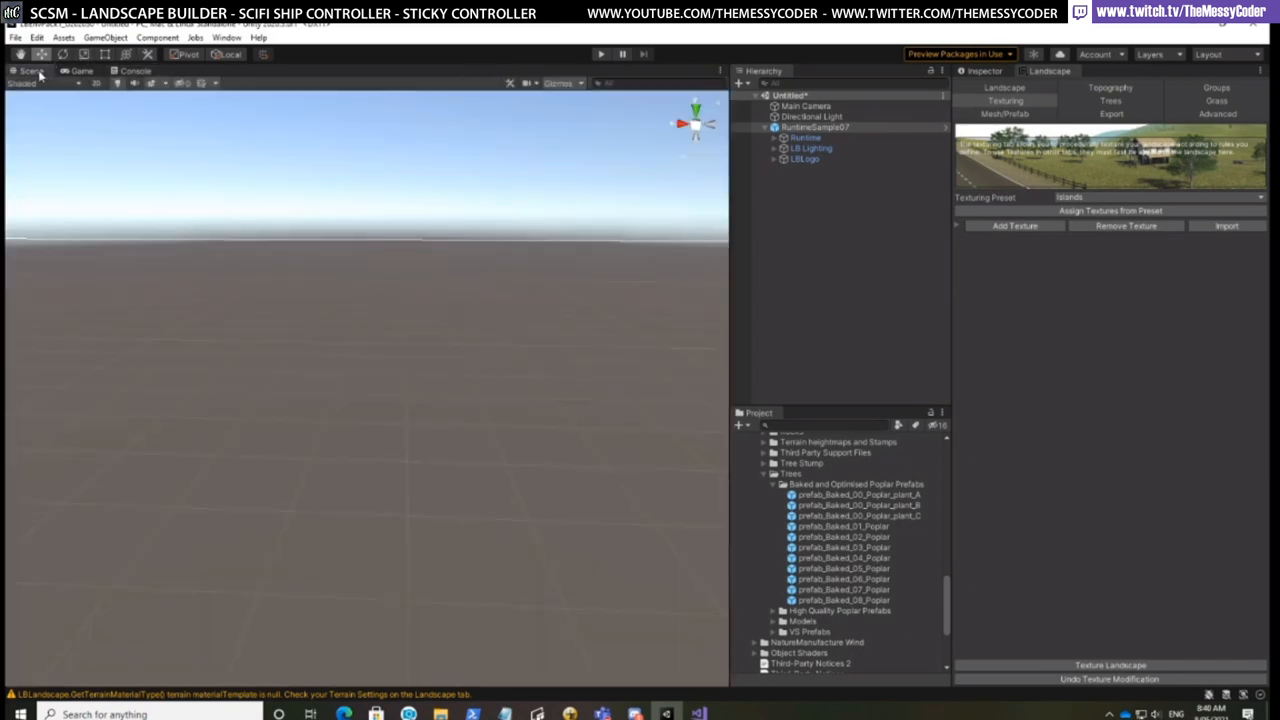
{"action": "left_click", "coordinate": [40, 72]}
{"action": "left_click", "coordinate": [15, 39]}
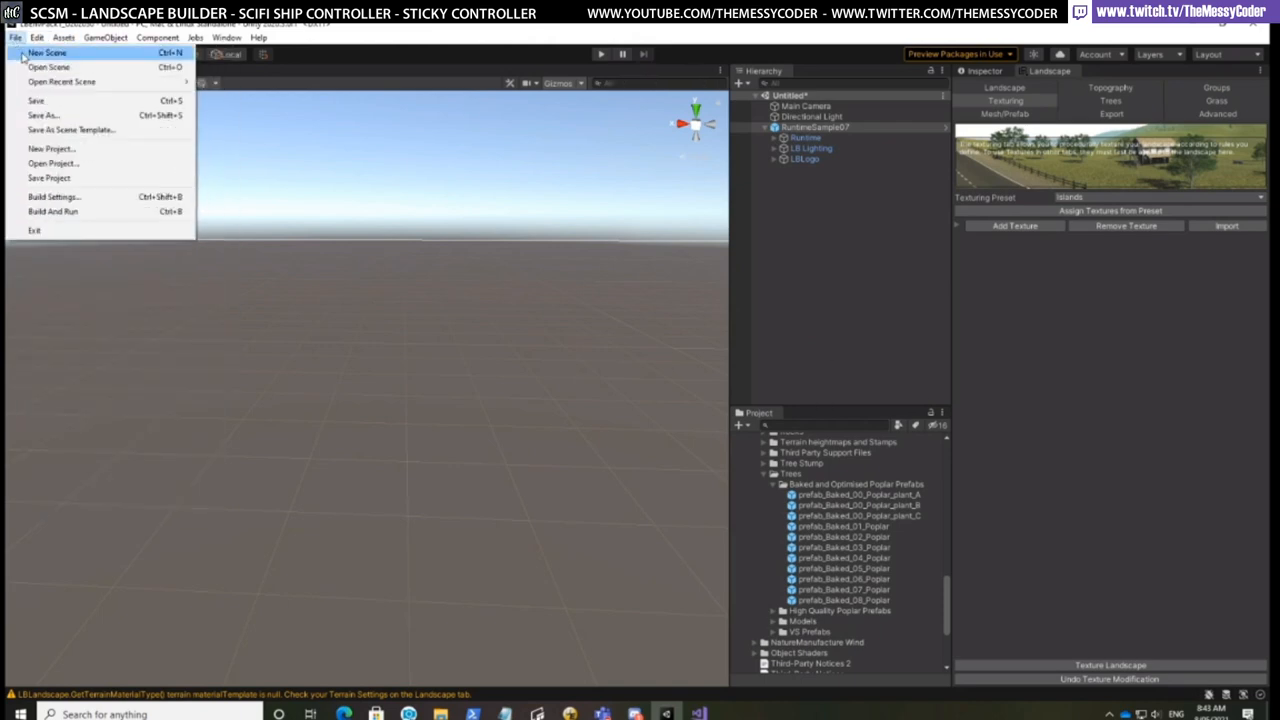
{"action": "left_click", "coordinate": [808, 129]}
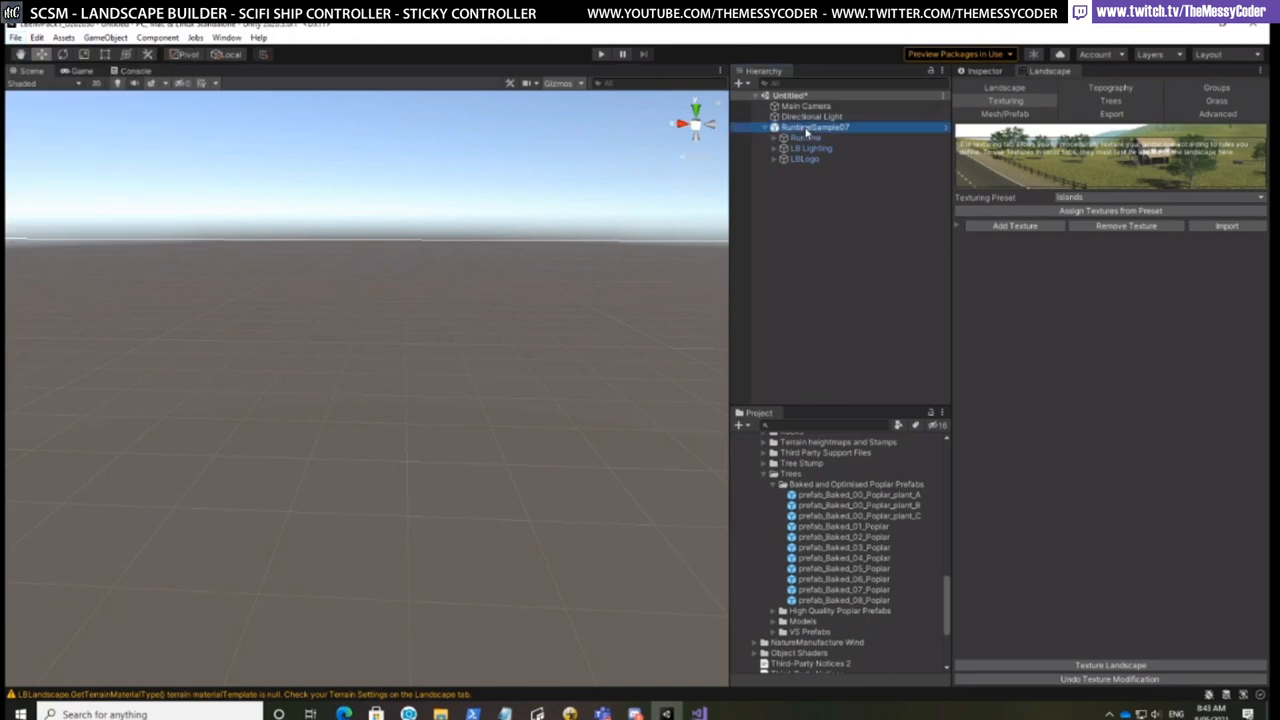
{"action": "key", "text": "Delete"}
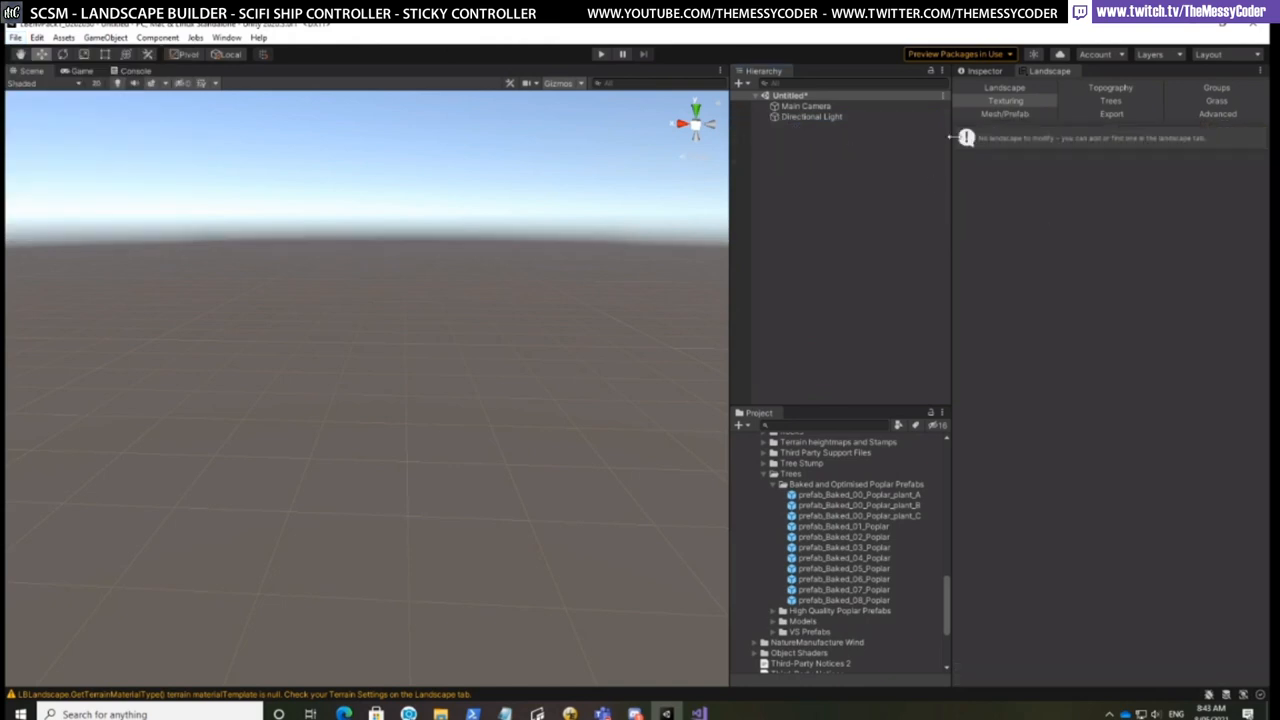
Set the new landscape's size to 2000 by 2000 and its terrain width to 1000 in the Landscape settings
{"action": "left_click", "coordinate": [996, 90]}
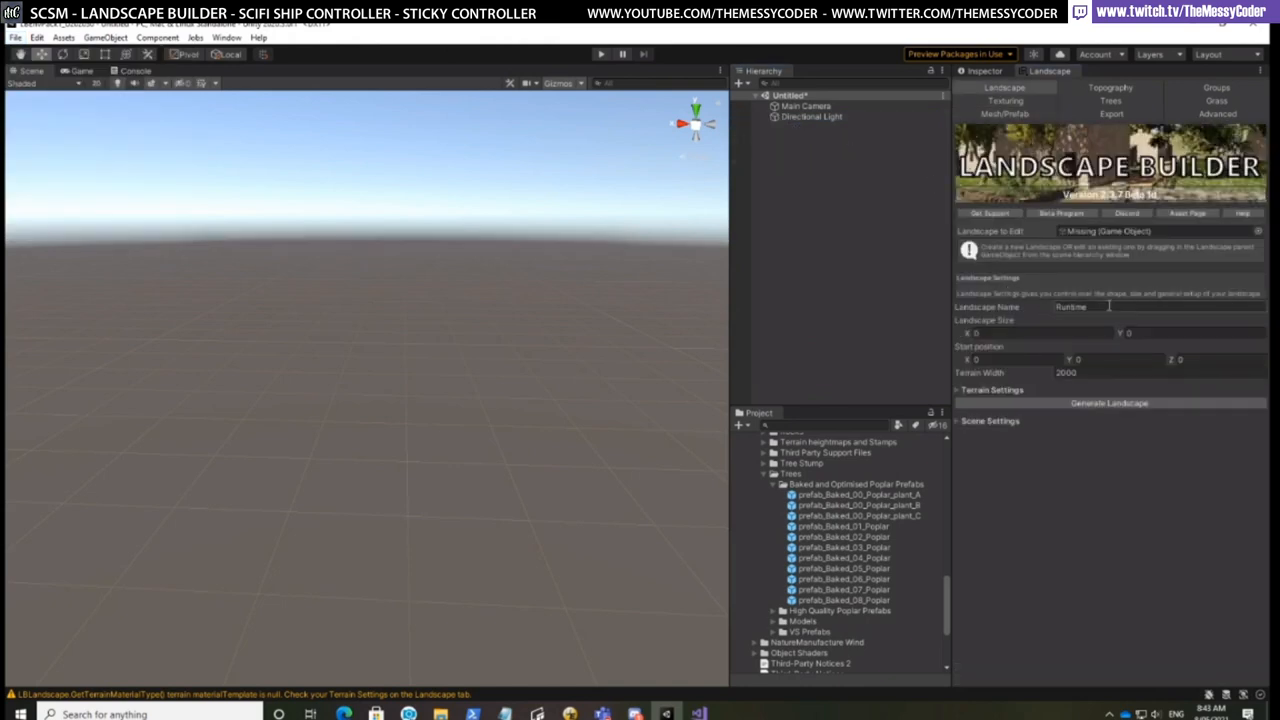
{"action": "left_click", "coordinate": [1001, 334]}
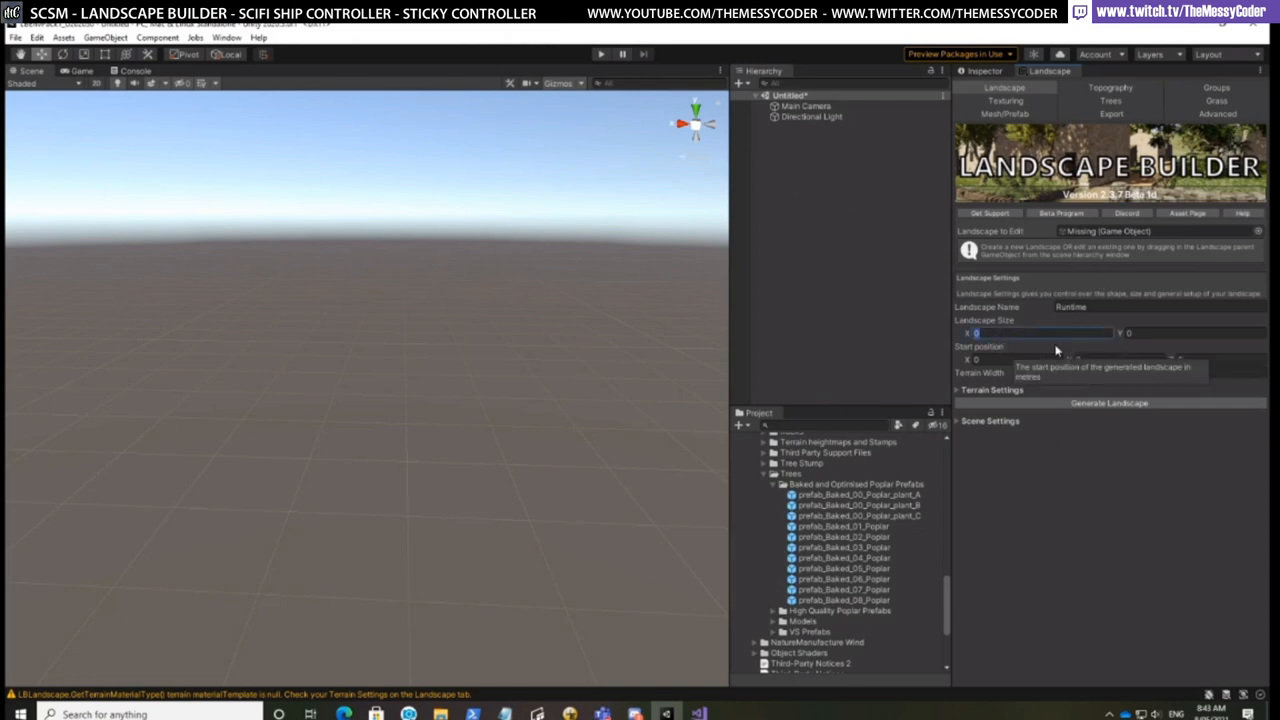
{"action": "type", "text": "2000"}
{"action": "key", "text": "Tab"}
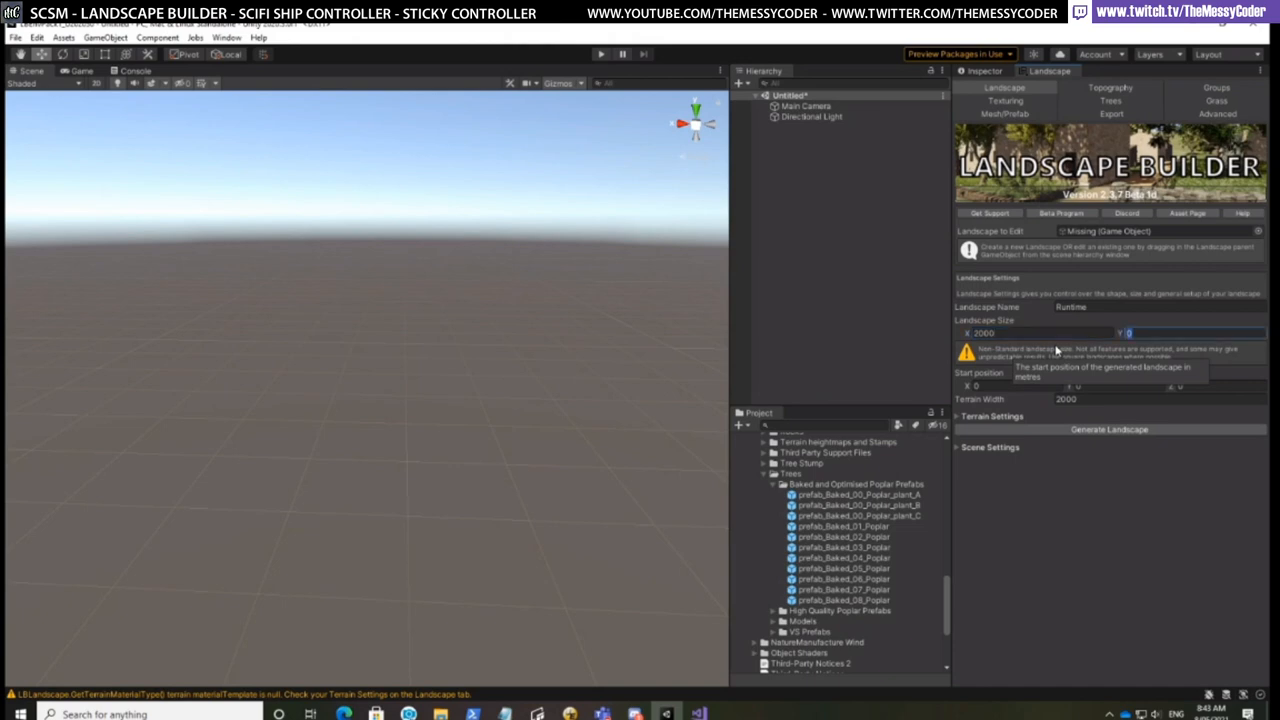
{"action": "type", "text": "2000"}
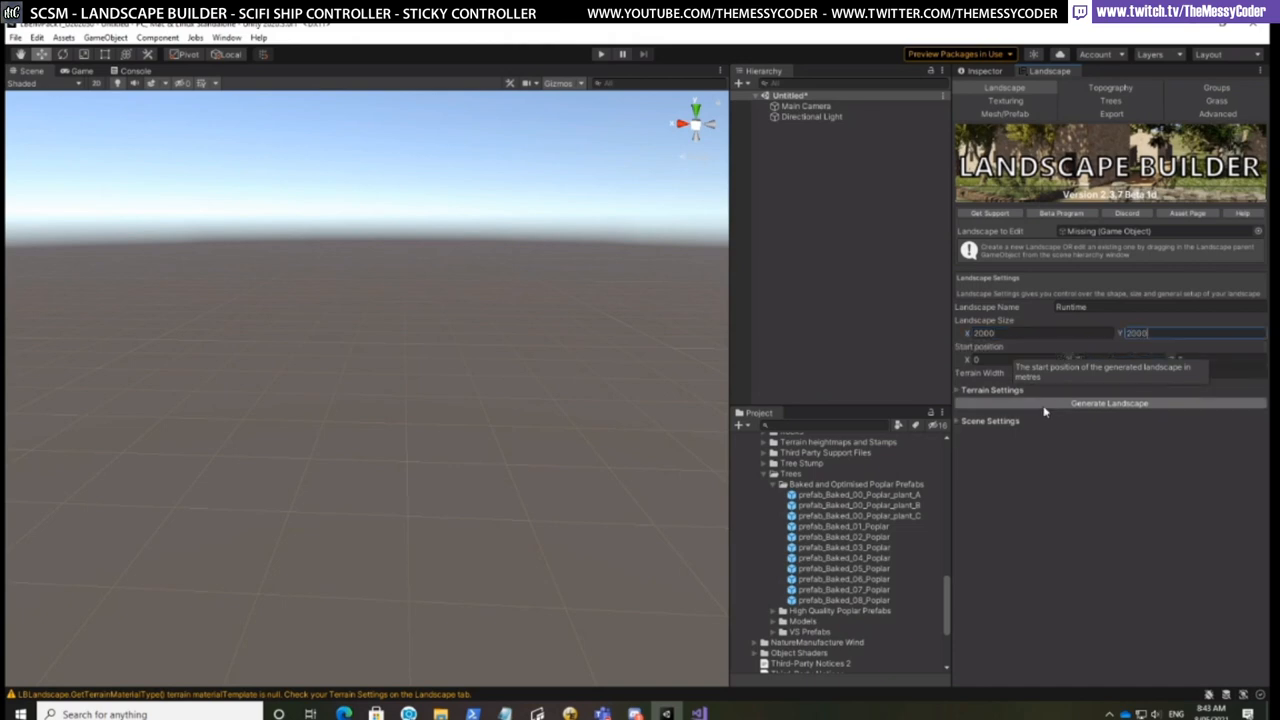
{"action": "left_click", "coordinate": [1103, 377]}
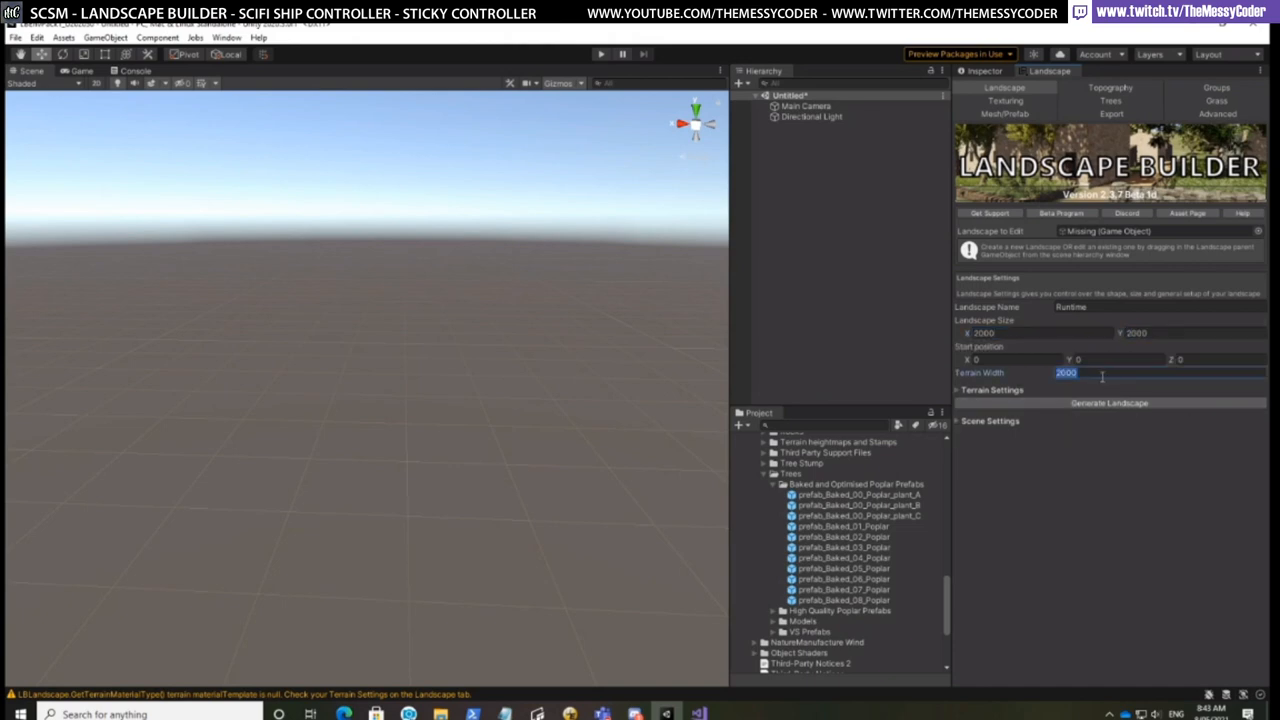
{"action": "type", "text": "100"}
Try to generate the landscape, back out, and name the landscape "test"
{"action": "left_click", "coordinate": [1112, 403]}
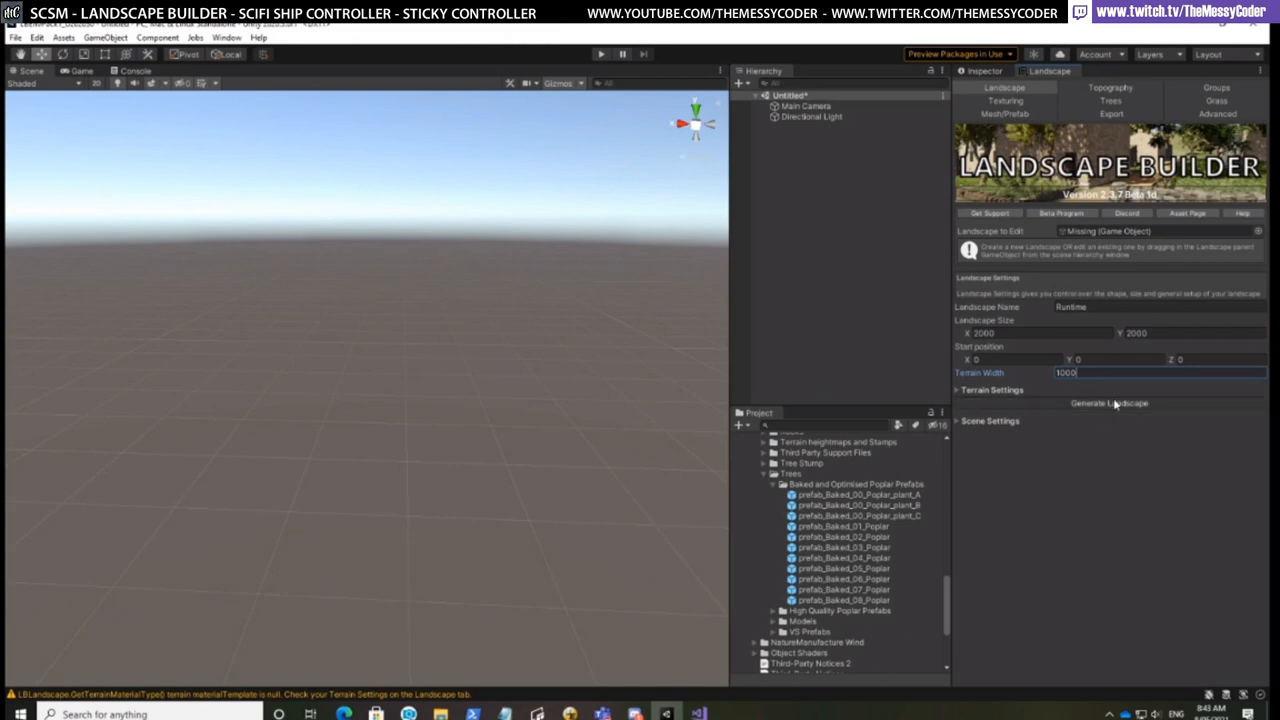
{"action": "left_click", "coordinate": [727, 391]}
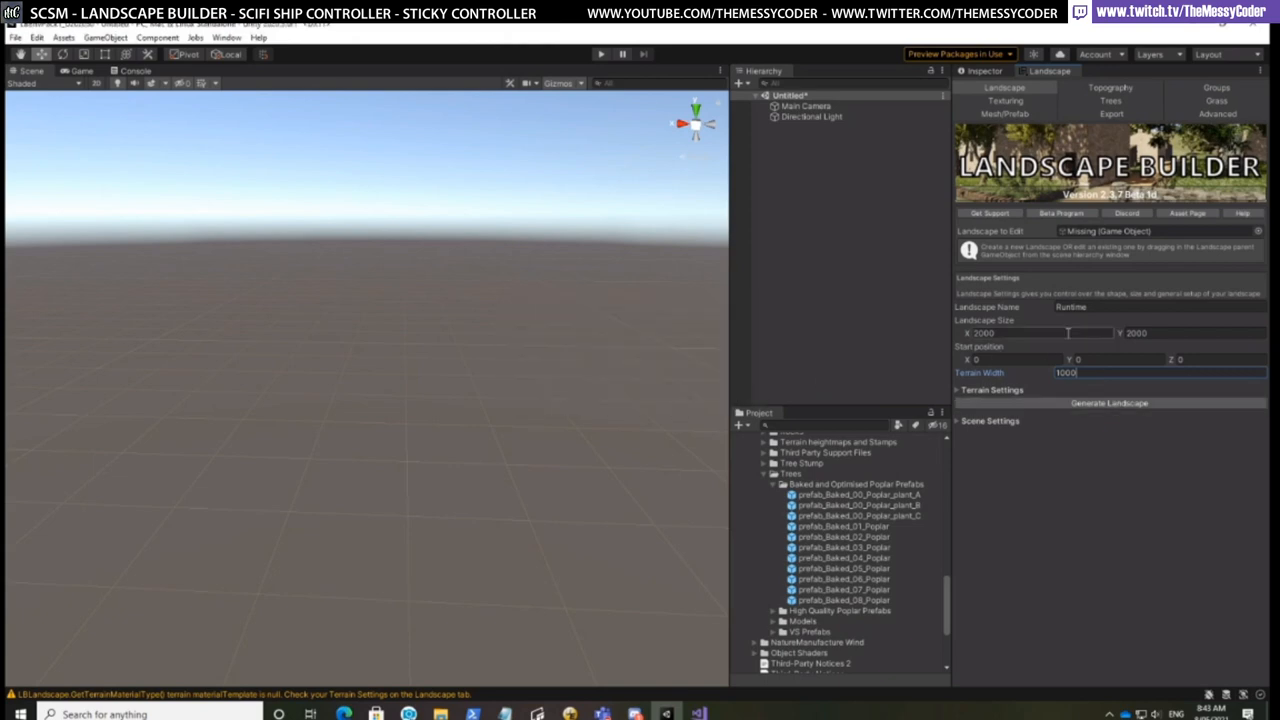
{"action": "left_click", "coordinate": [1100, 307]}
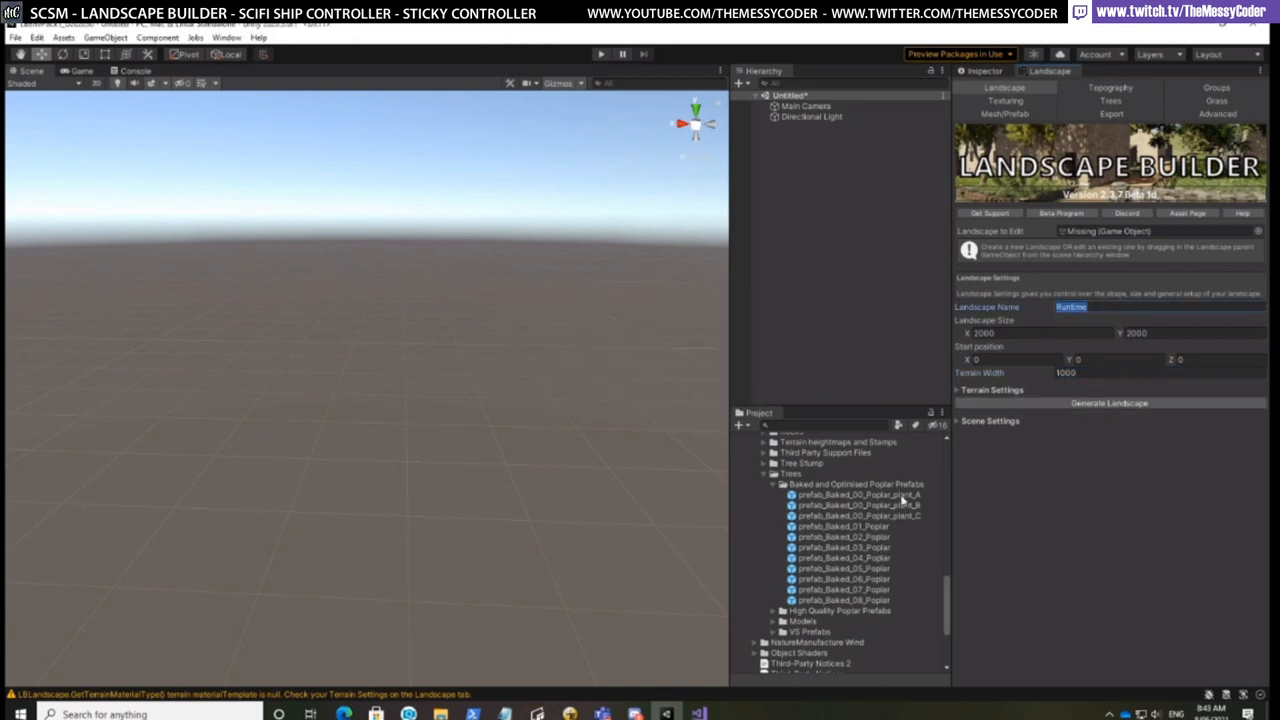
{"action": "type", "text": "test"}
Save the scene as "test" in the Scenes folder and generate the landscape, accepting the automatic camera clipping-plane fix
{"action": "left_click", "coordinate": [16, 38]}
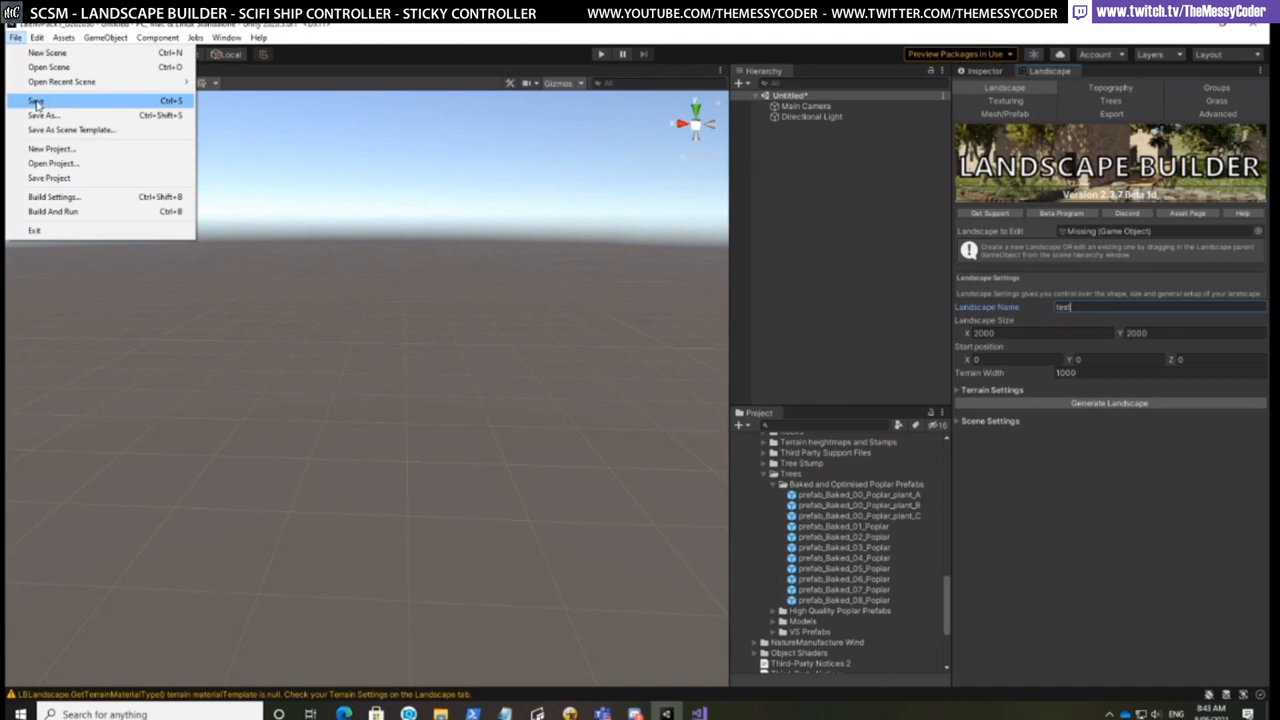
{"action": "left_click", "coordinate": [551, 43]}
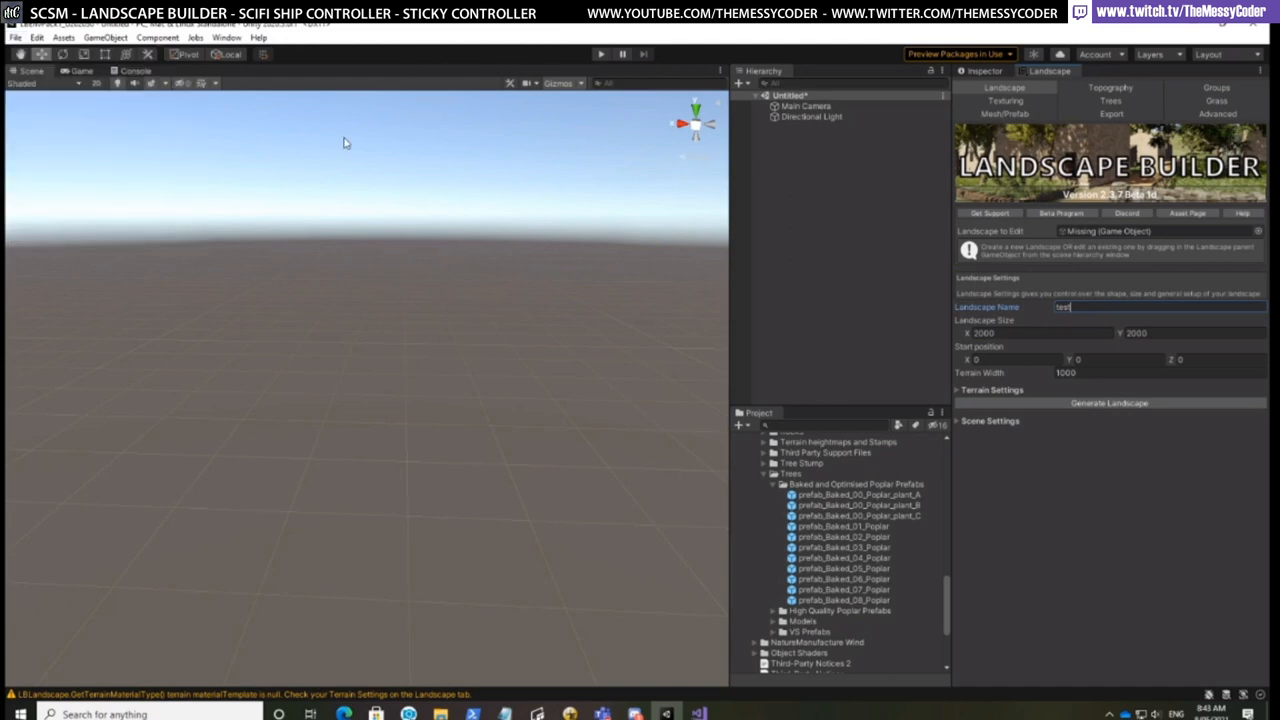
{"action": "left_click", "coordinate": [16, 38]}
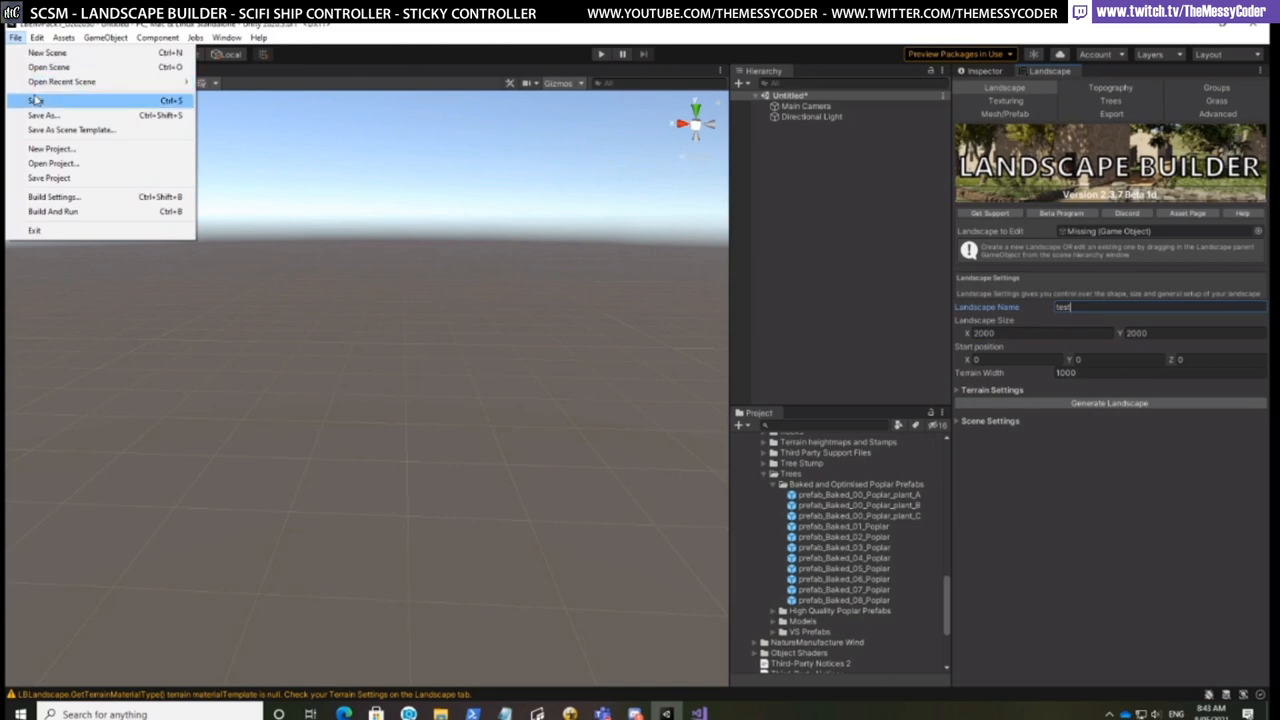
{"action": "left_click", "coordinate": [36, 100]}
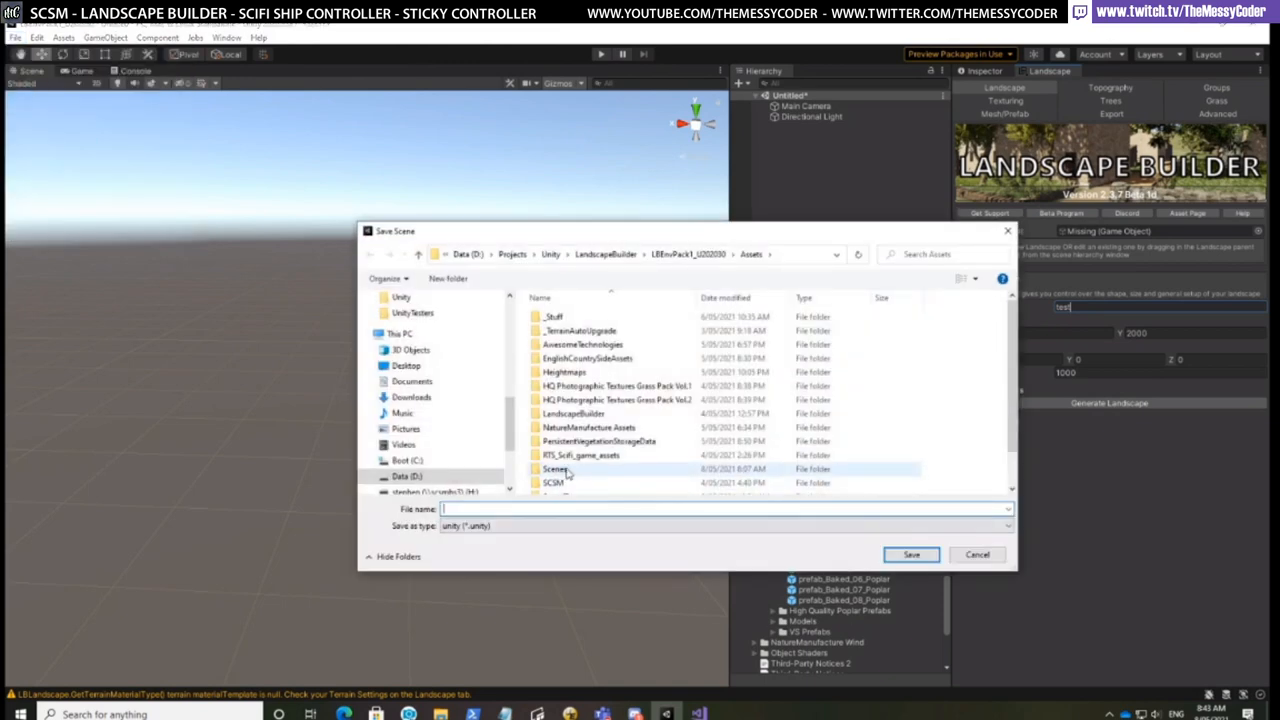
{"action": "double_click", "coordinate": [556, 469]}
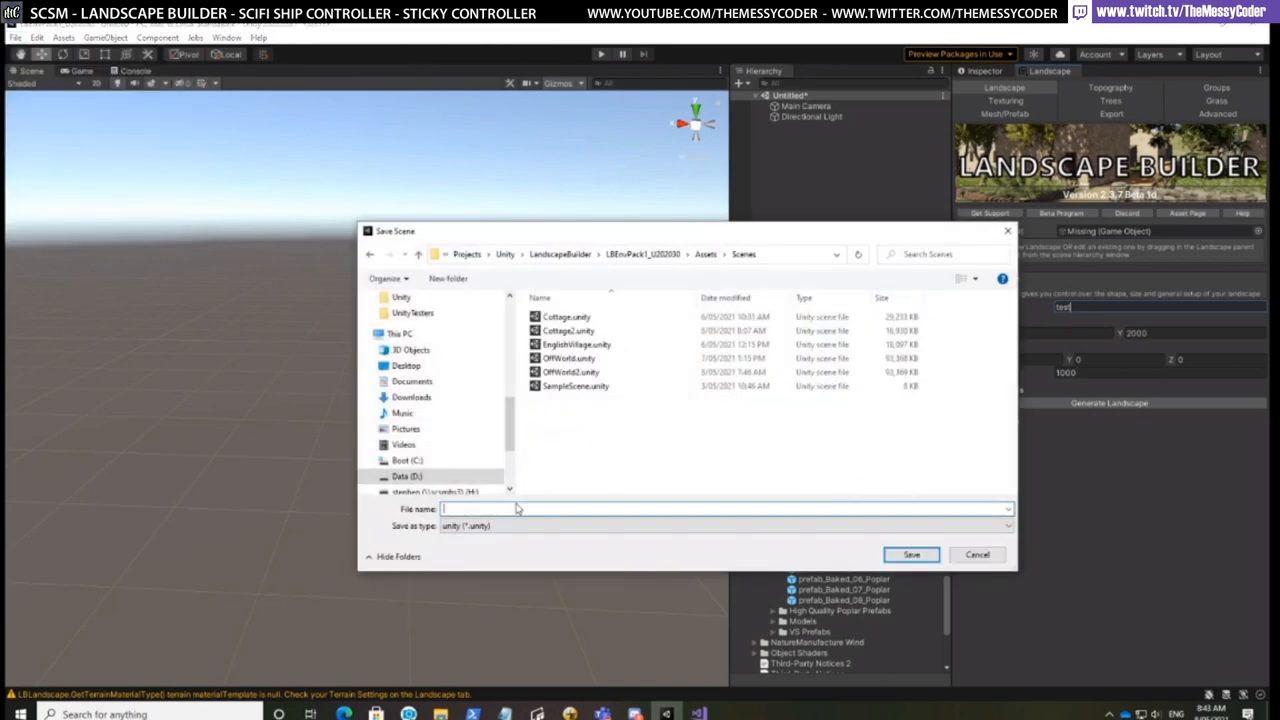
{"action": "type", "text": "test"}
{"action": "left_click", "coordinate": [903, 555]}
{"action": "left_click", "coordinate": [1066, 403]}
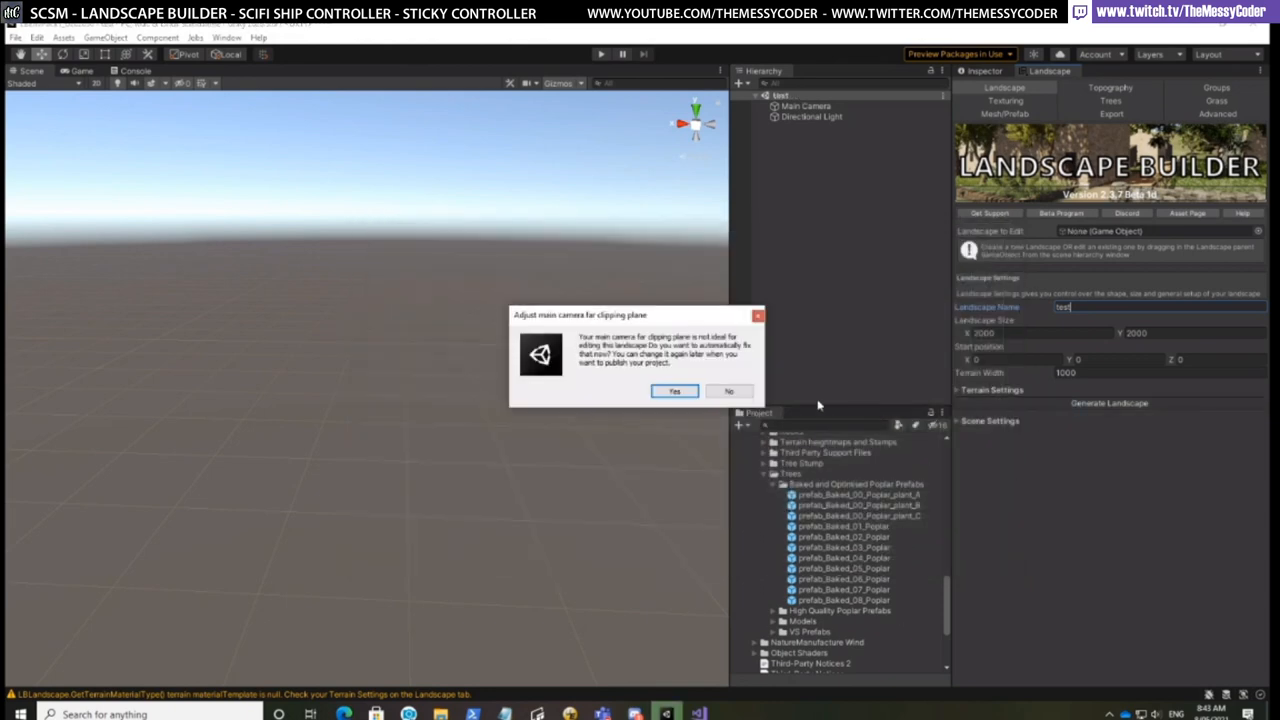
{"action": "left_click", "coordinate": [688, 394]}
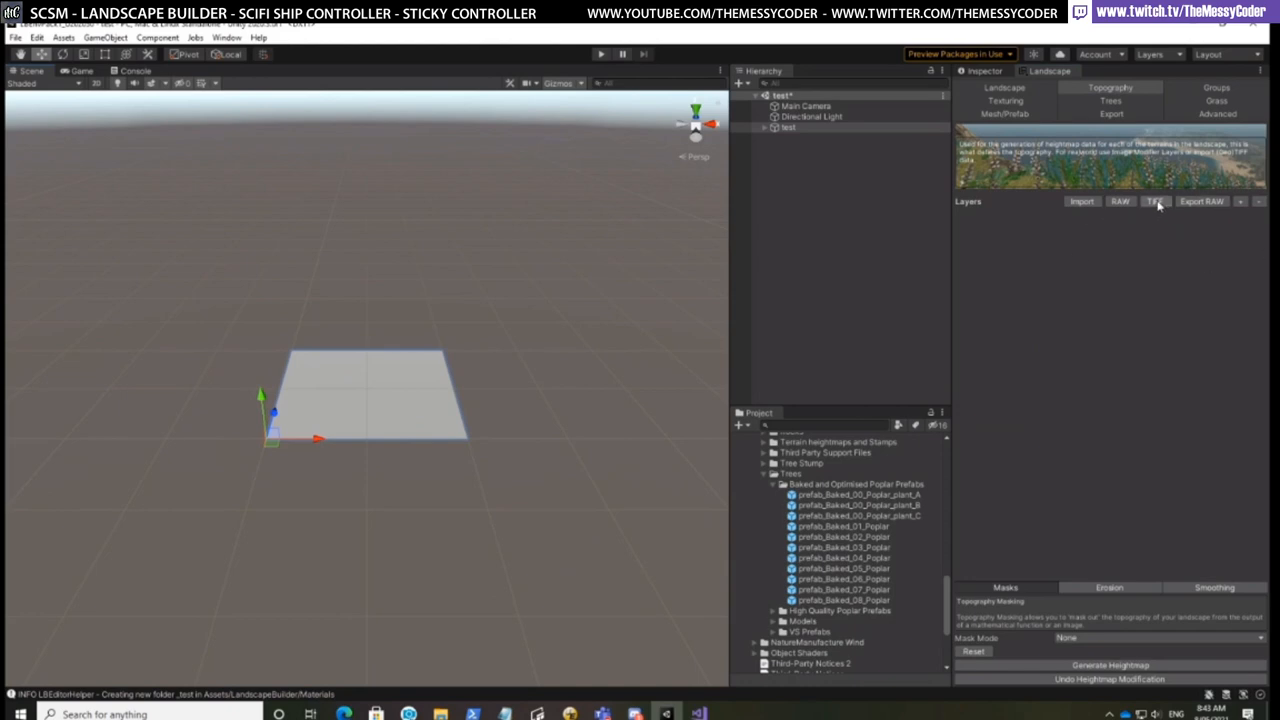
Add an Image Modifier topography layer using the Hills landform YorkshireDalesSwaledale and preview it with the volume picker
{"action": "left_click", "coordinate": [1240, 203]}
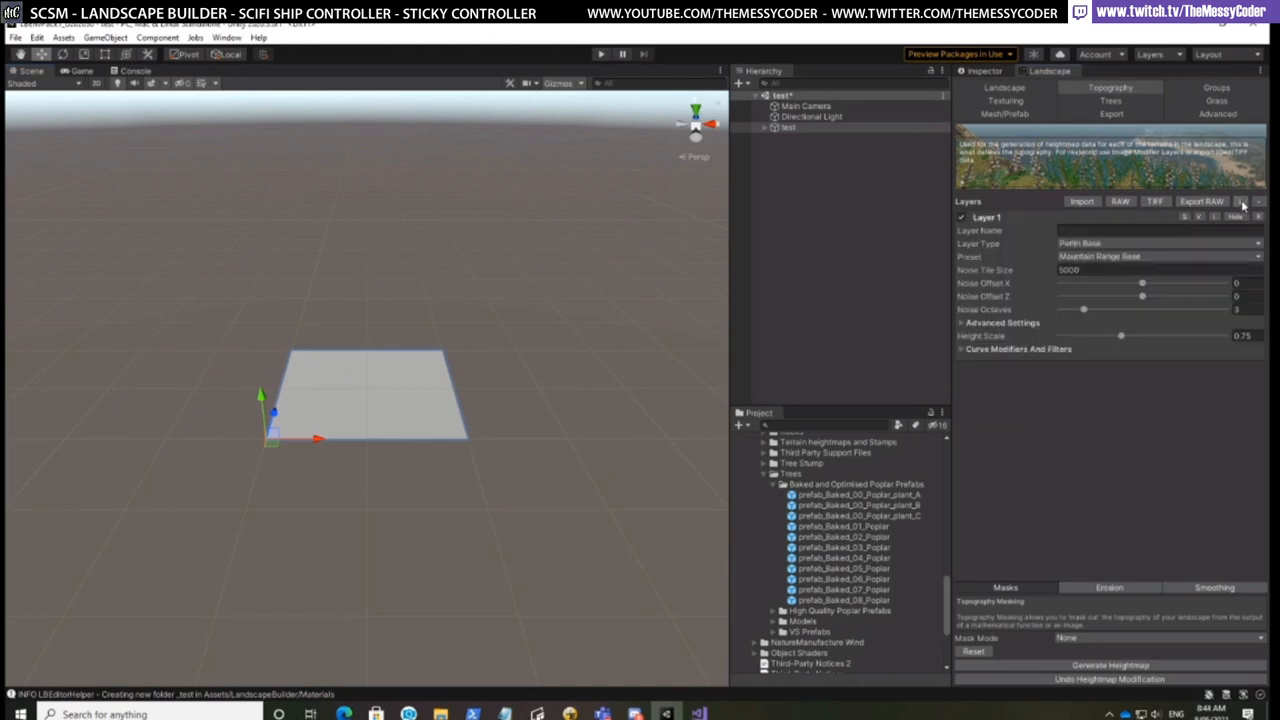
{"action": "left_click", "coordinate": [1104, 244]}
{"action": "left_click", "coordinate": [1100, 390]}
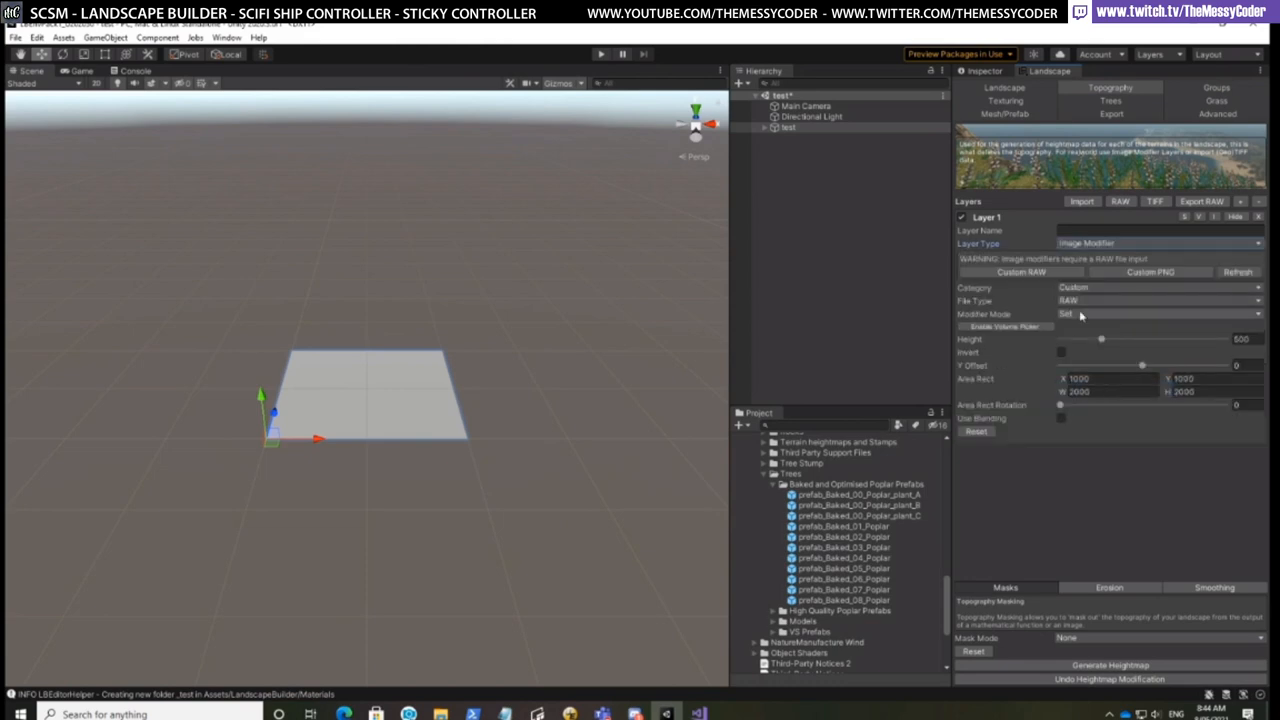
{"action": "left_click", "coordinate": [1082, 290]}
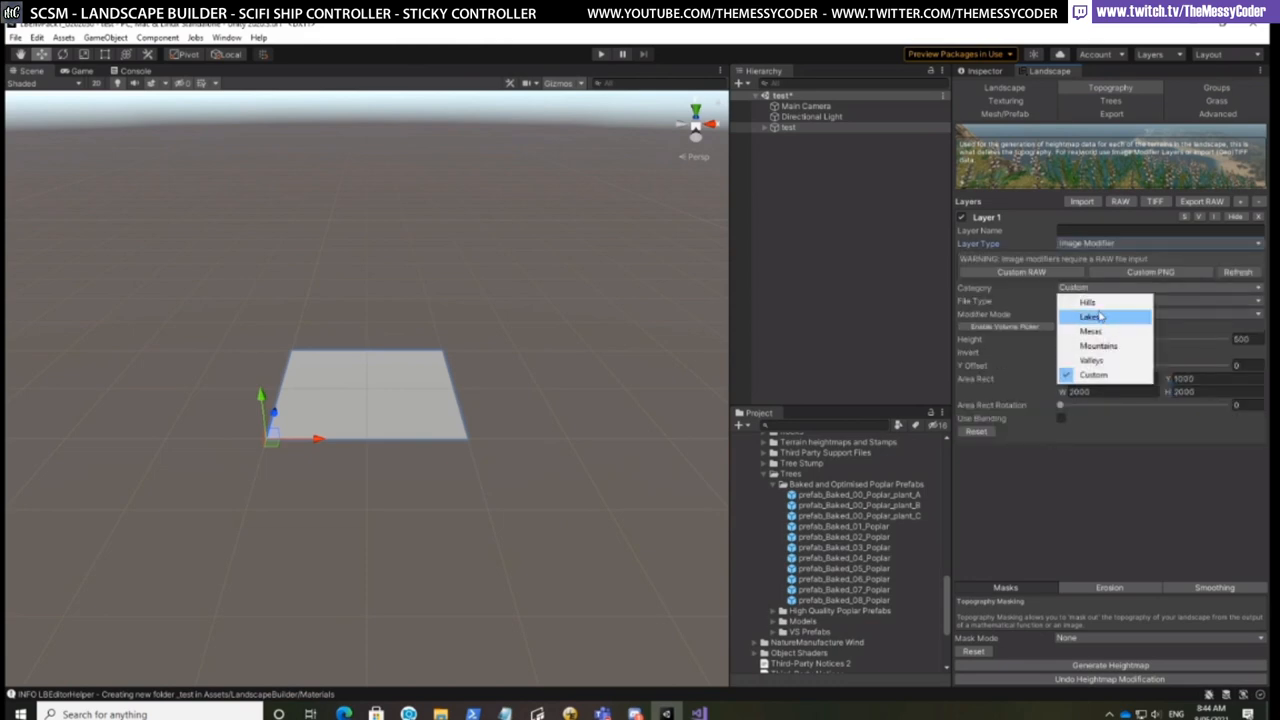
{"action": "left_click", "coordinate": [1088, 302]}
{"action": "left_click", "coordinate": [1095, 315]}
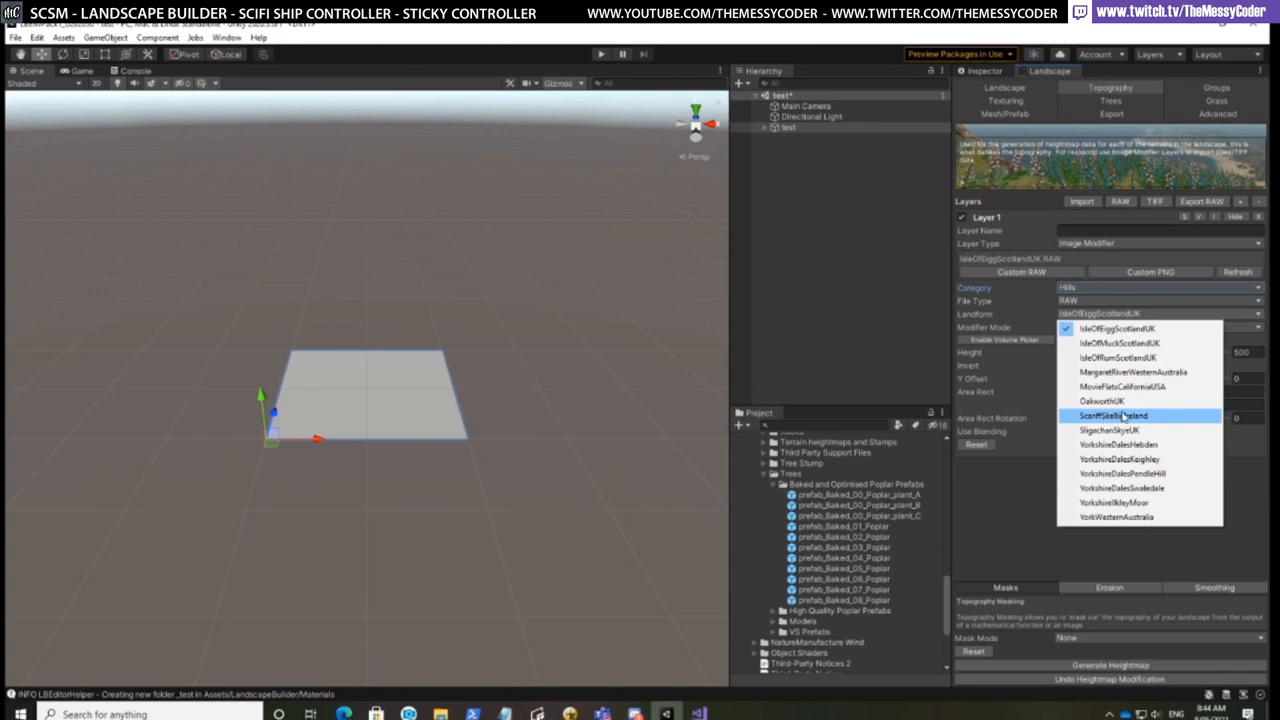
{"action": "left_click", "coordinate": [1139, 491]}
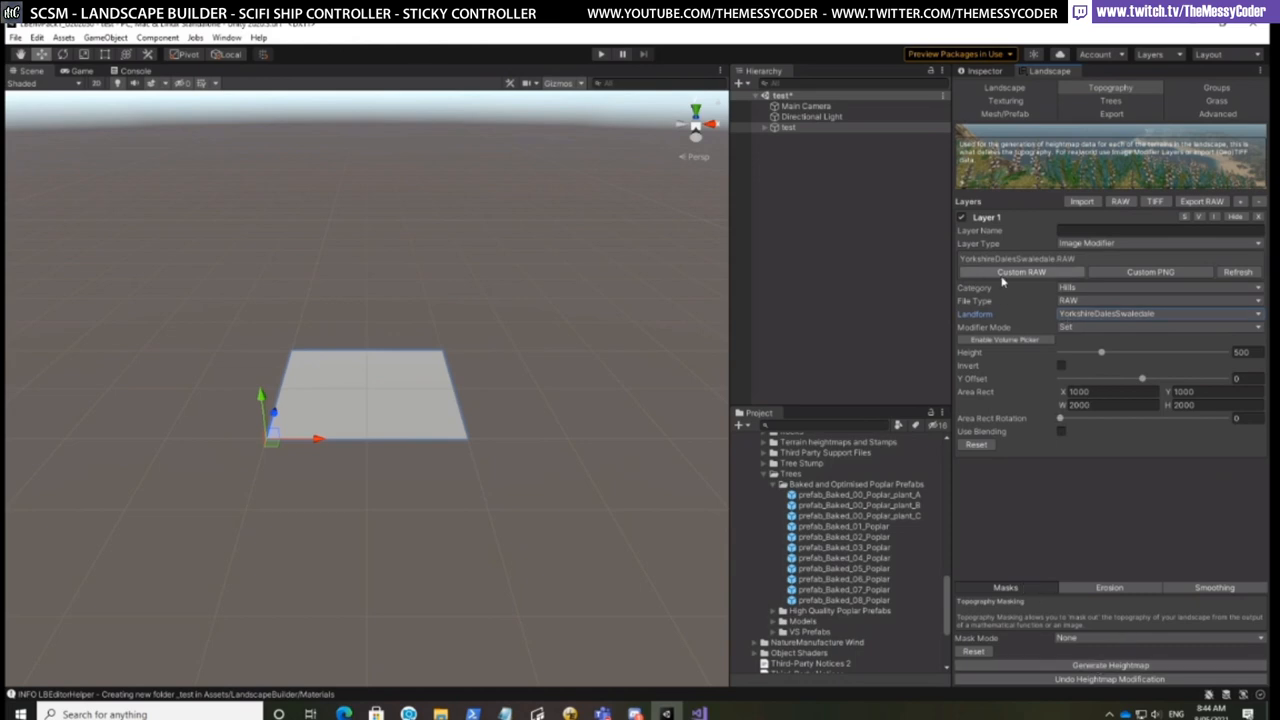
{"action": "left_click", "coordinate": [1004, 340]}
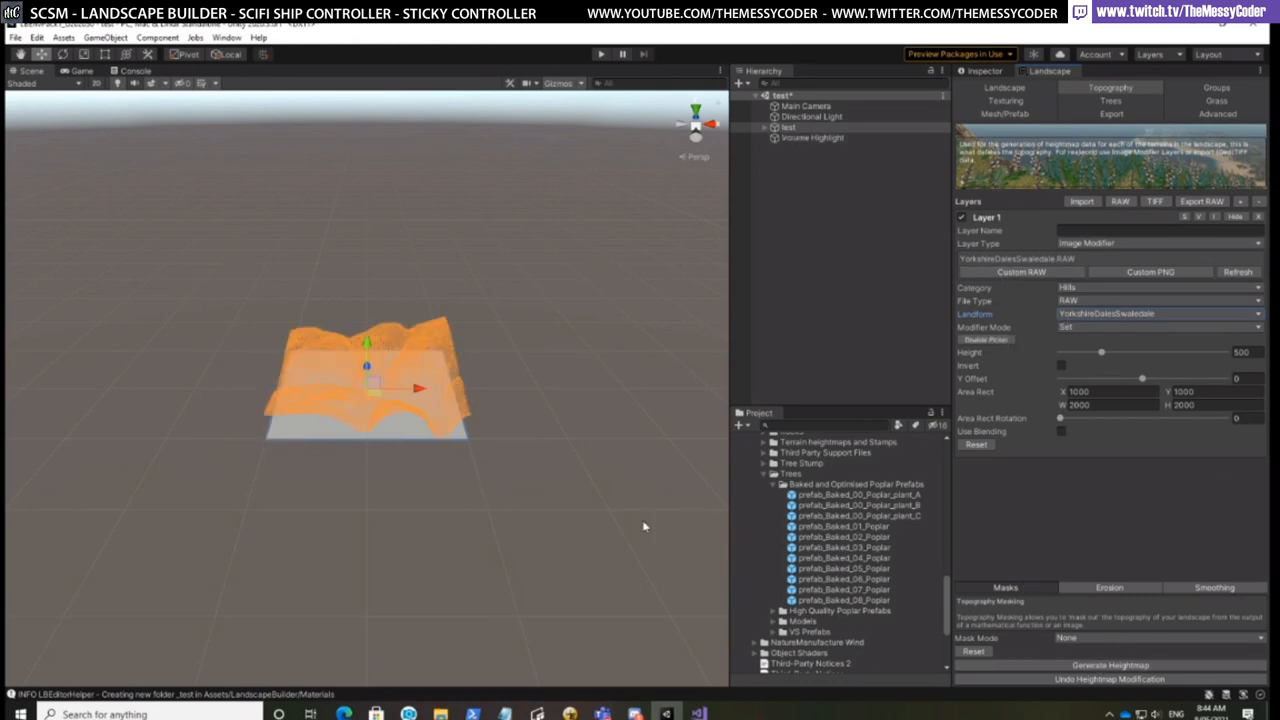
{"action": "scroll", "coordinate": [627, 473], "scroll_direction": "up", "scroll_amount": 10}
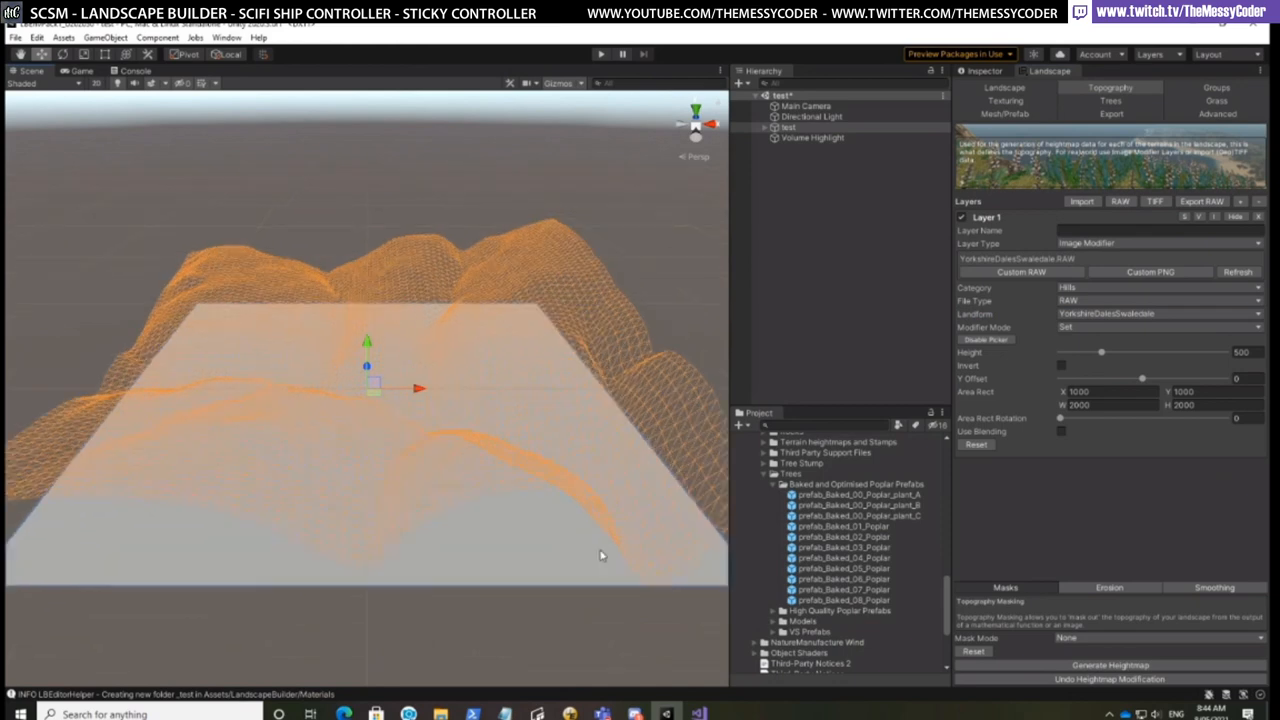
Try rotating the Layer 1 volume highlight in the scene and reset its area rotation to 0
{"action": "left_click", "coordinate": [62, 54]}
{"action": "left_click_drag", "start_coordinate": [410, 400], "coordinate": [348, 424]}
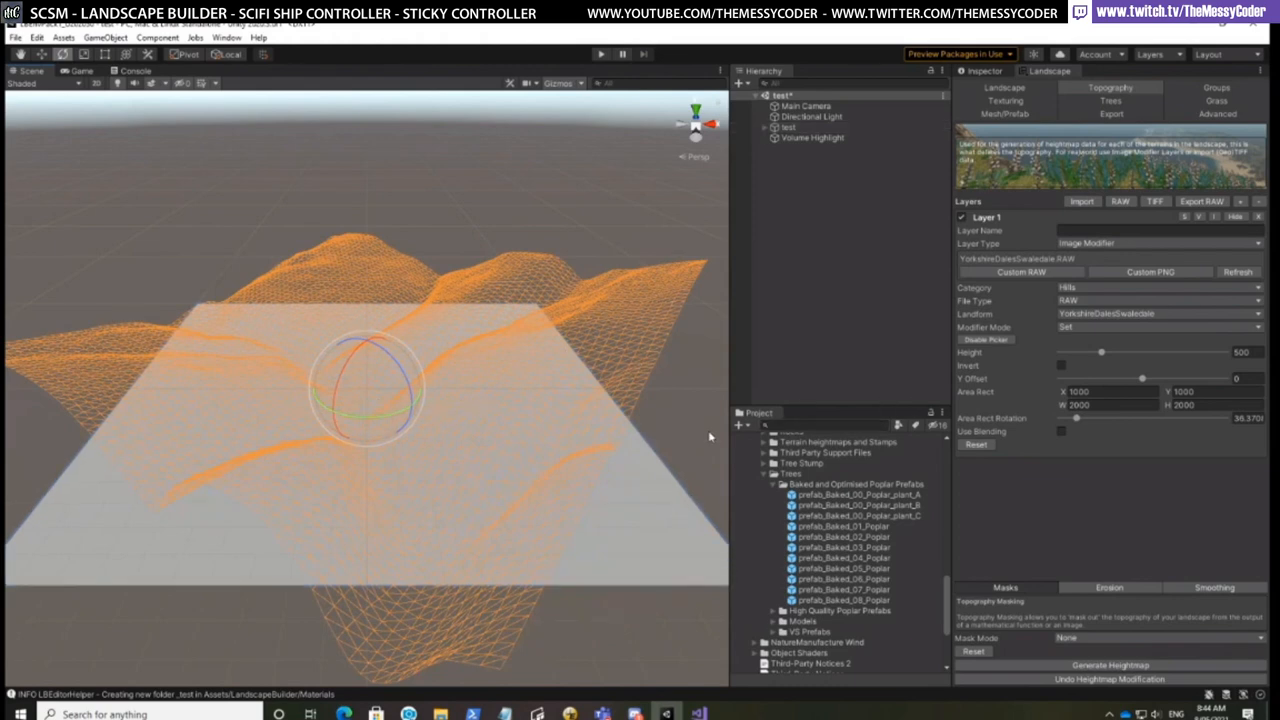
{"action": "left_click", "coordinate": [1250, 418]}
{"action": "type", "text": "0"}
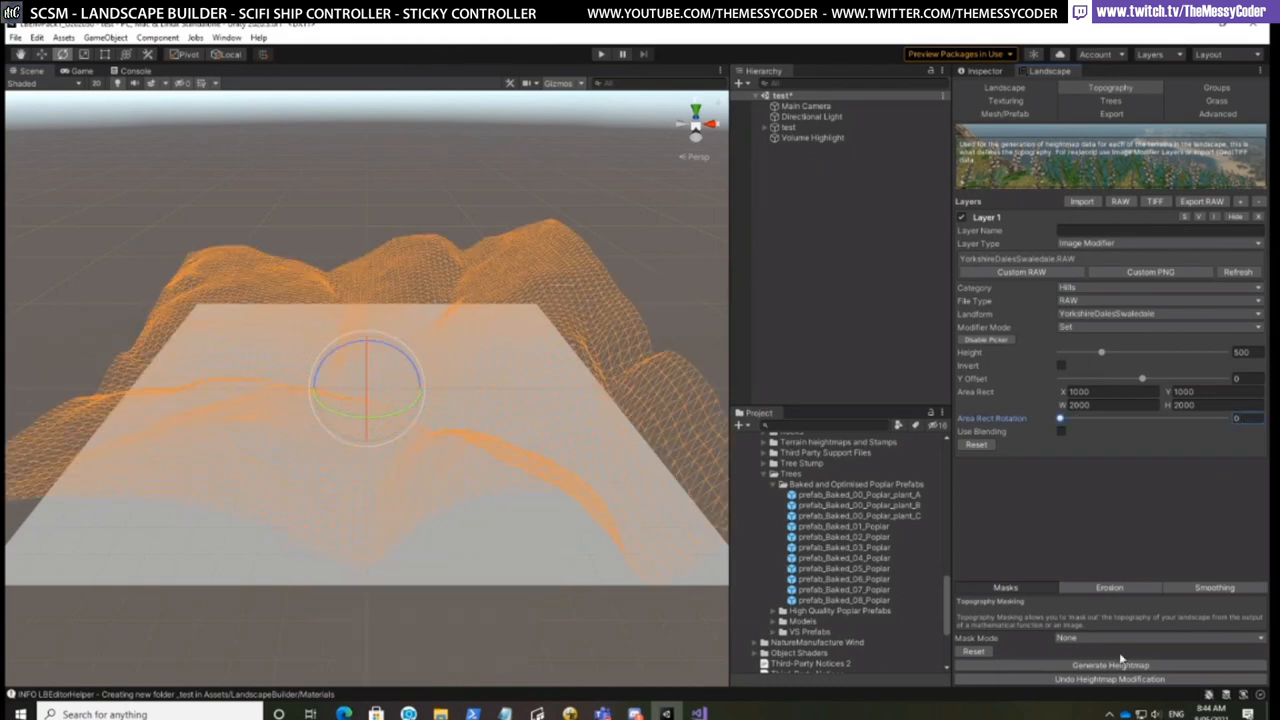
Generate the heightmap from Layer 1, inspect the terrain up close, and switch back to the Move tool
{"action": "left_click", "coordinate": [1128, 665]}
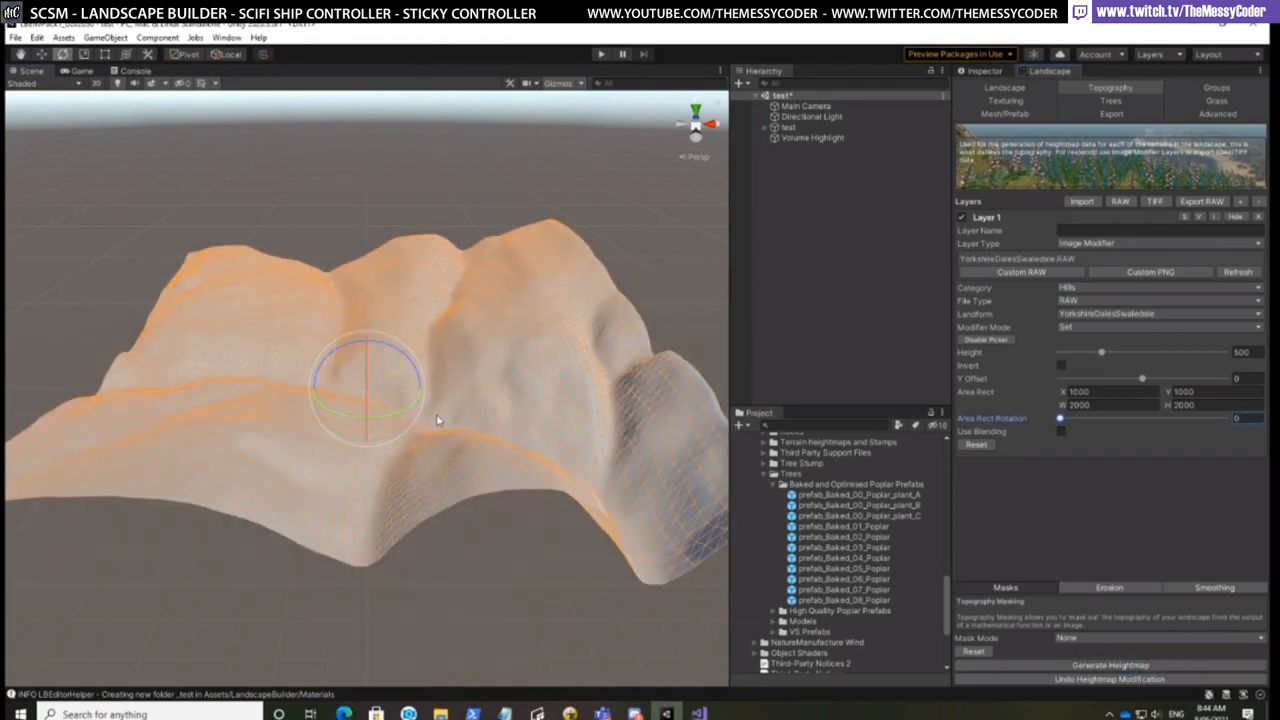
{"action": "scroll", "coordinate": [456, 418], "scroll_direction": "up", "scroll_amount": 5}
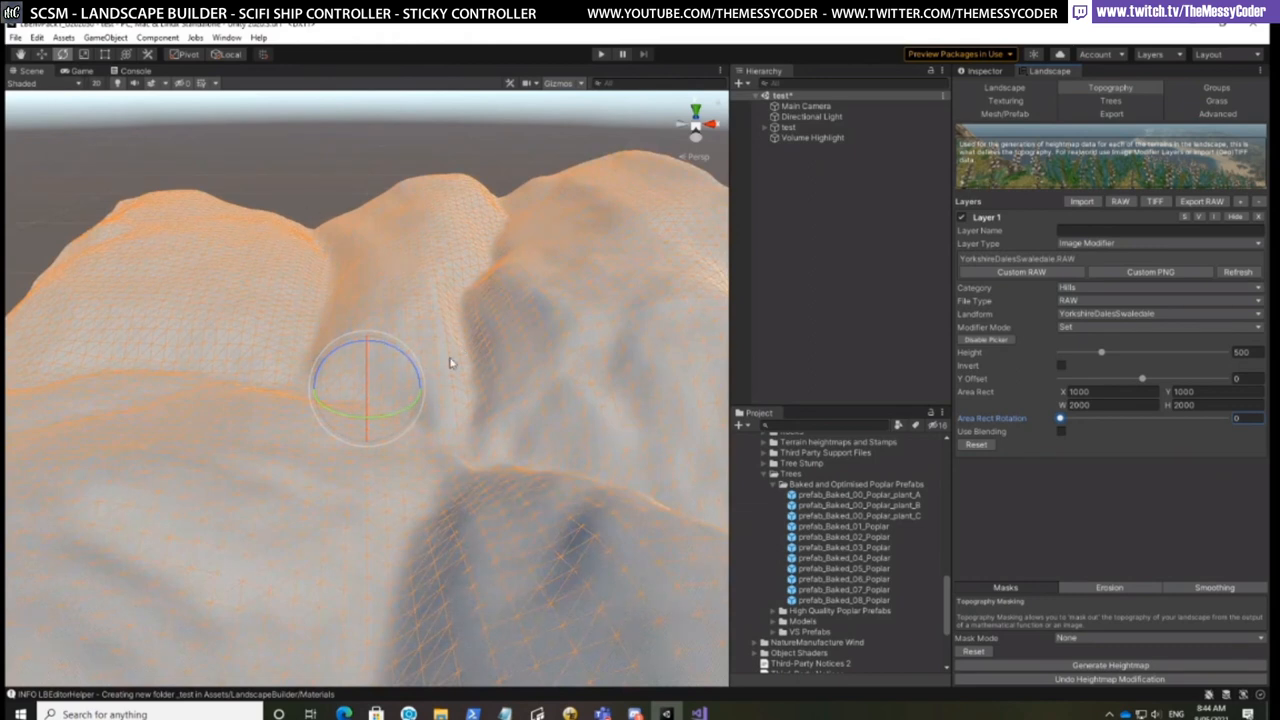
{"action": "left_click", "coordinate": [41, 55]}
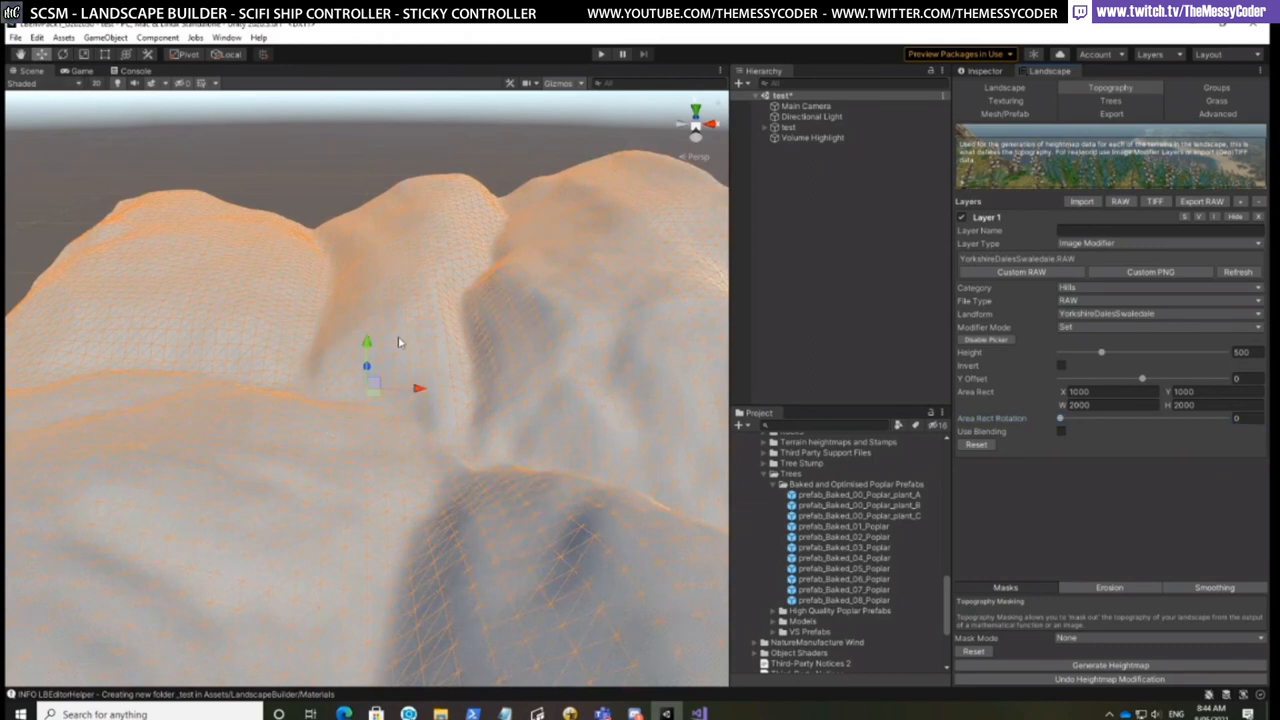
Add a second topography layer, collapse Layer 1, and set Layer 2's type to Image Modifier
{"action": "left_click", "coordinate": [1240, 201]}
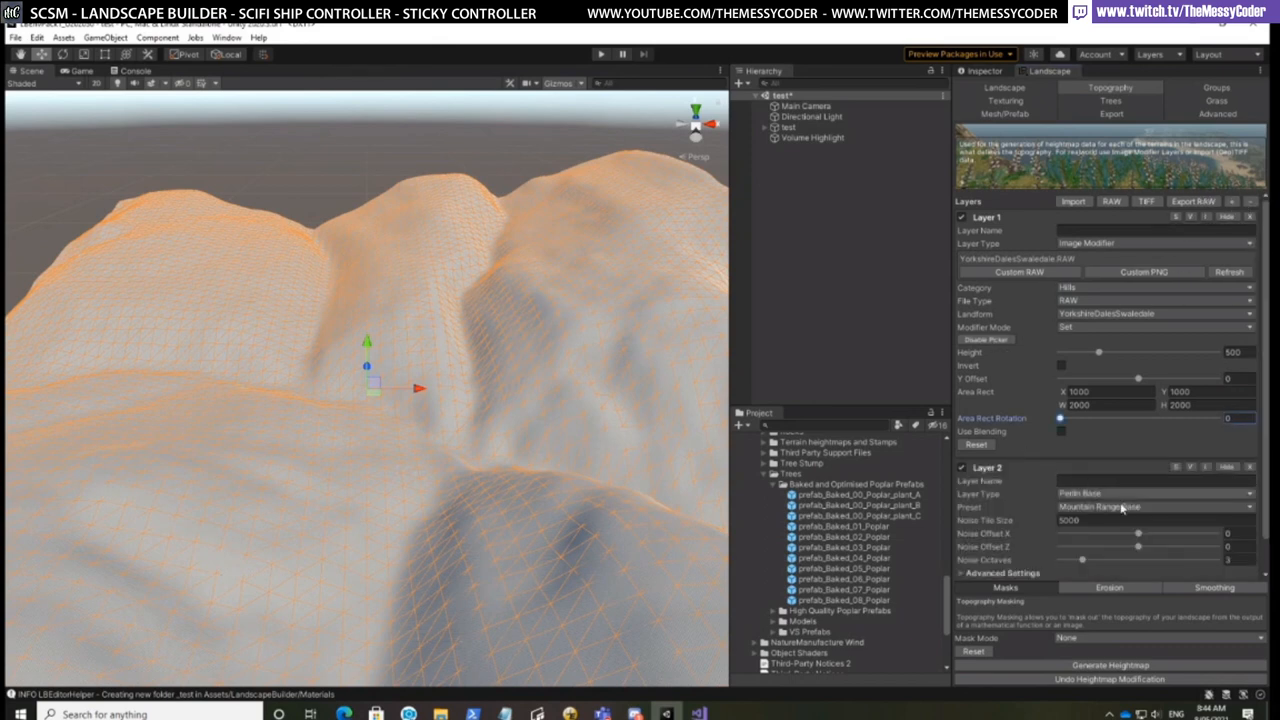
{"action": "scroll", "coordinate": [1139, 554], "scroll_direction": "down", "scroll_amount": 2}
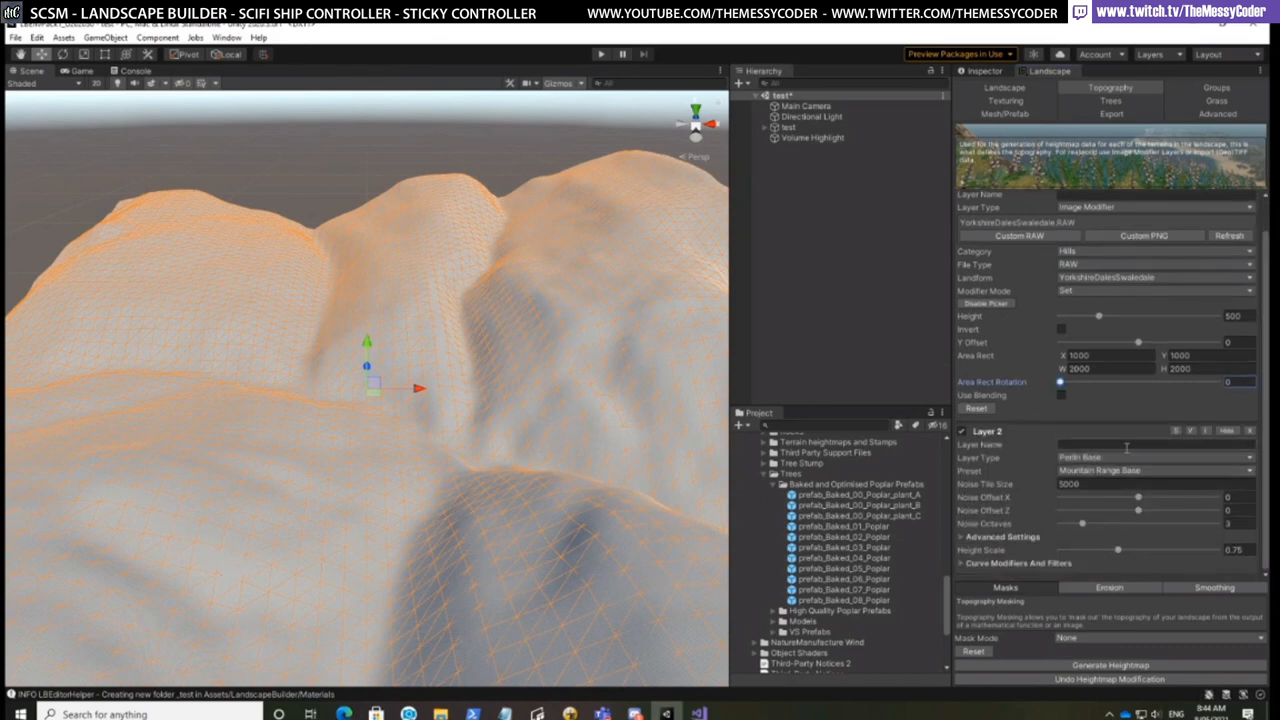
{"action": "left_click_drag", "start_coordinate": [1261, 270], "coordinate": [1263, 222]}
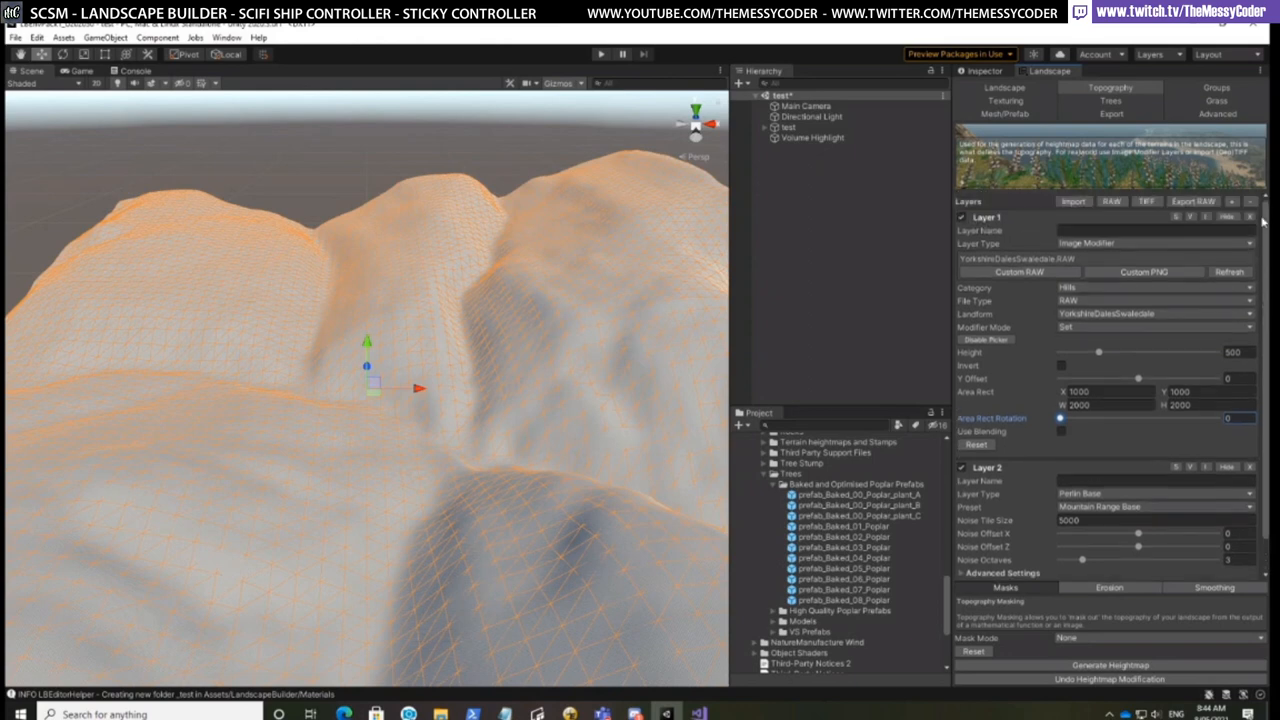
{"action": "left_click", "coordinate": [1226, 218]}
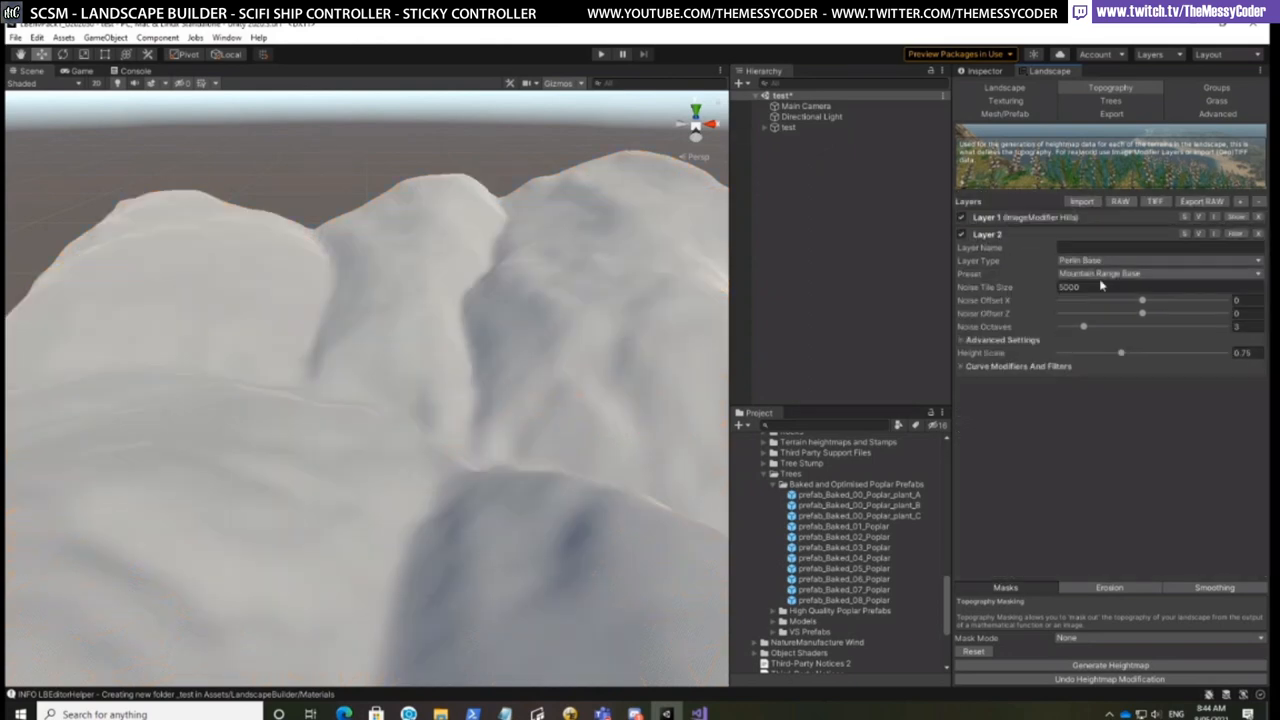
{"action": "left_click", "coordinate": [1108, 262]}
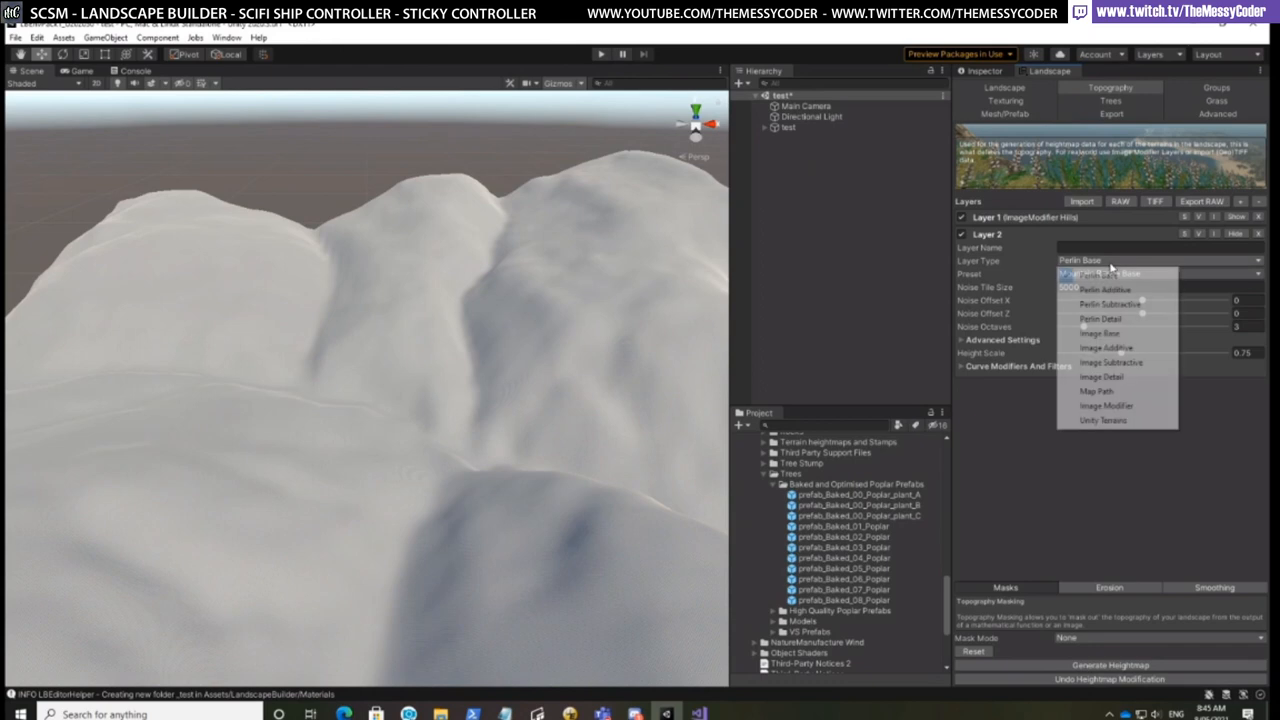
{"action": "left_click", "coordinate": [1115, 406]}
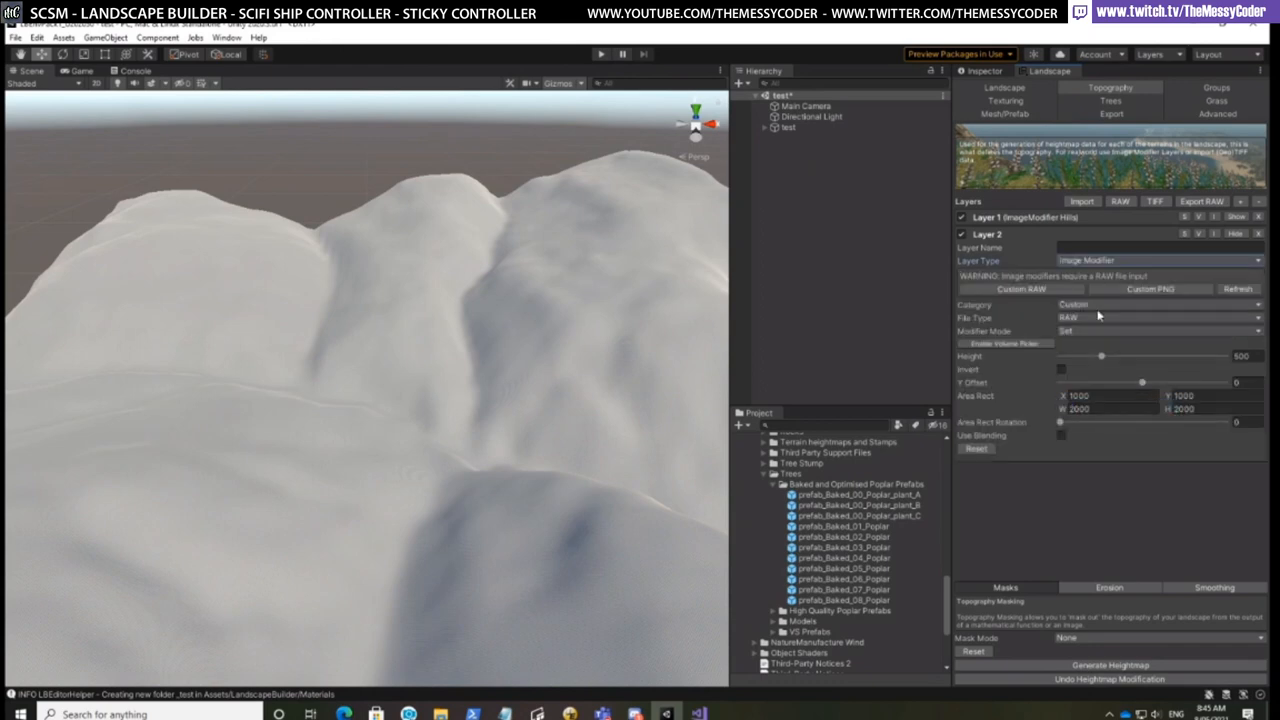
Assign the Hills landform ScariffSkelligIreland to Layer 2 and enable its volume picker
{"action": "left_click", "coordinate": [1086, 306]}
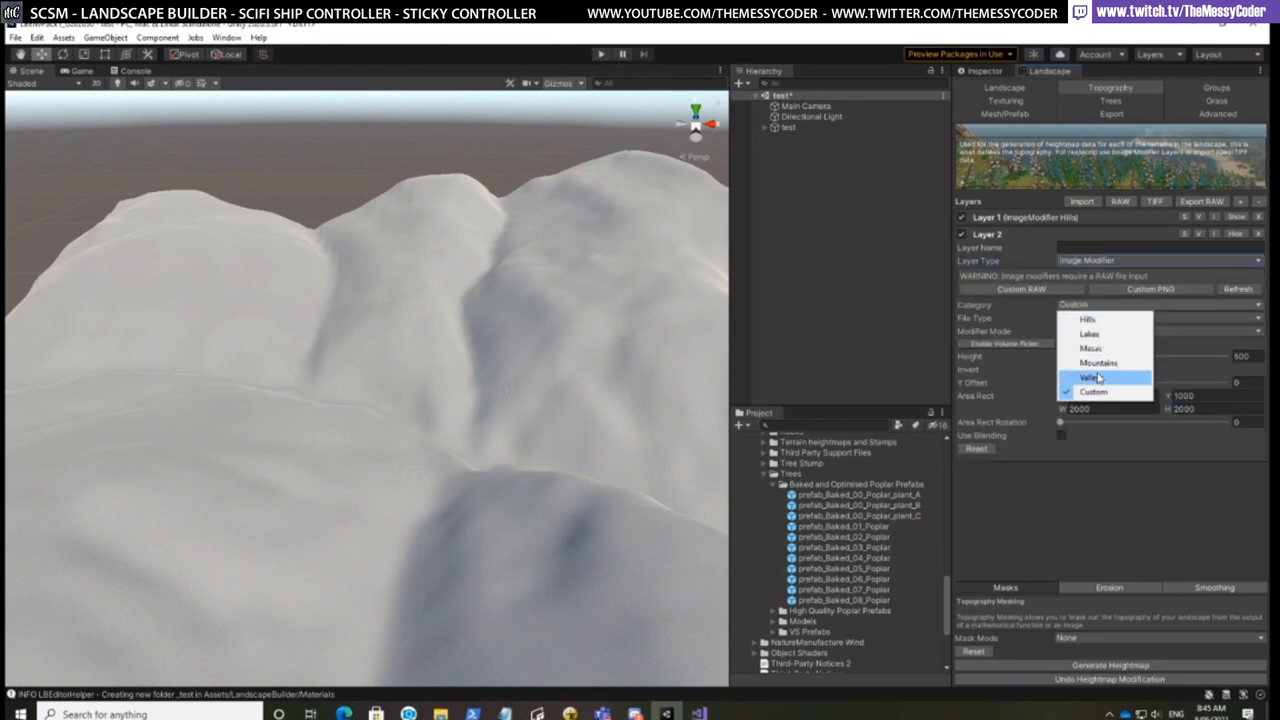
{"action": "left_click", "coordinate": [1088, 319]}
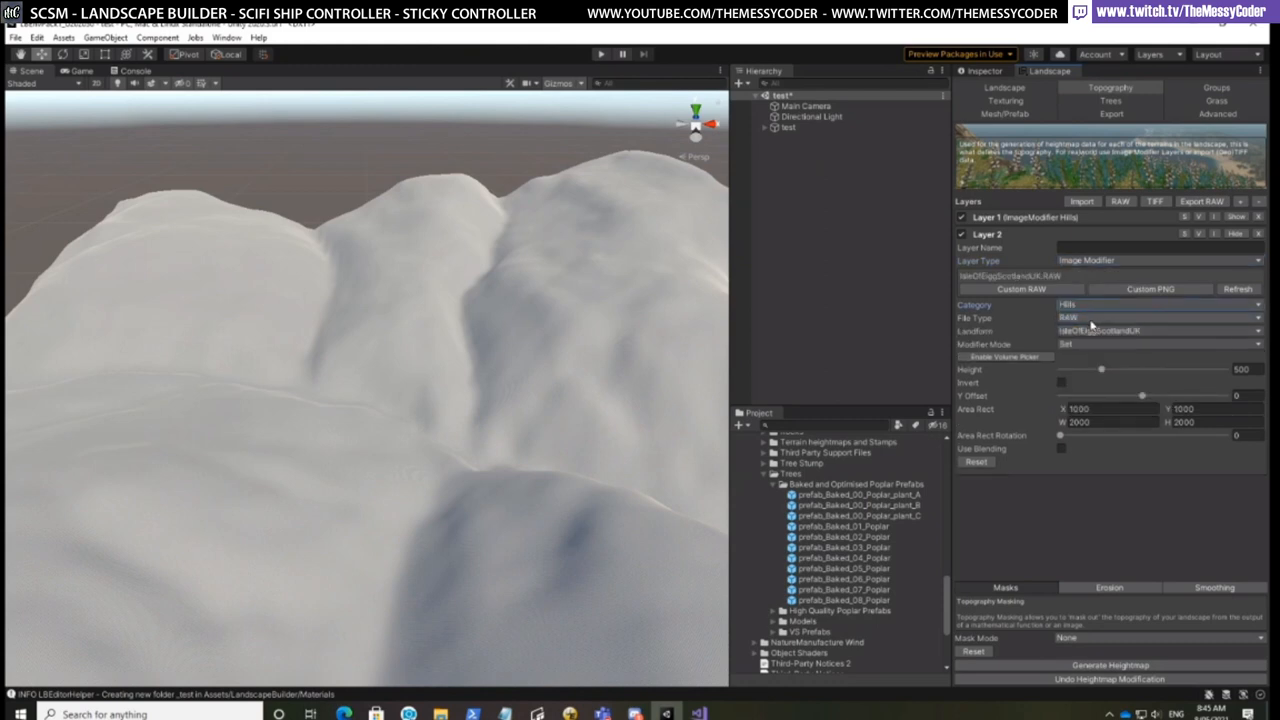
{"action": "left_click", "coordinate": [1096, 332]}
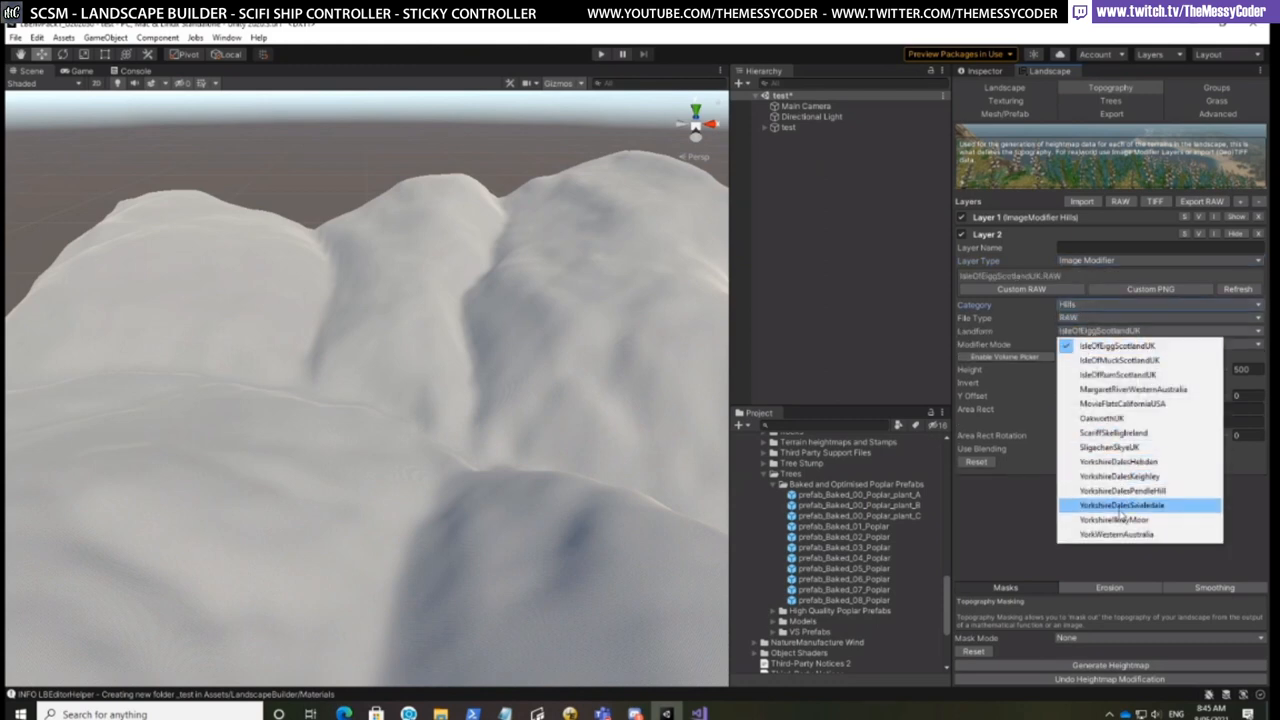
{"action": "left_click", "coordinate": [1118, 433]}
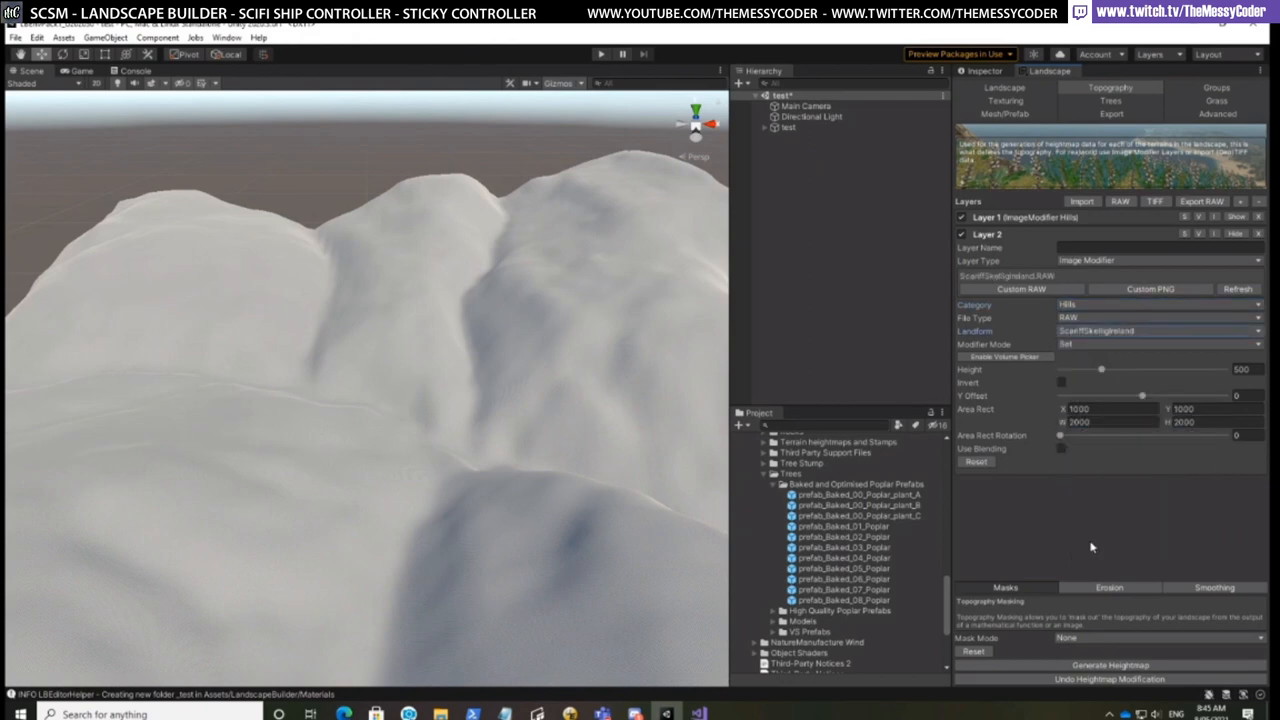
{"action": "left_click", "coordinate": [1000, 357]}
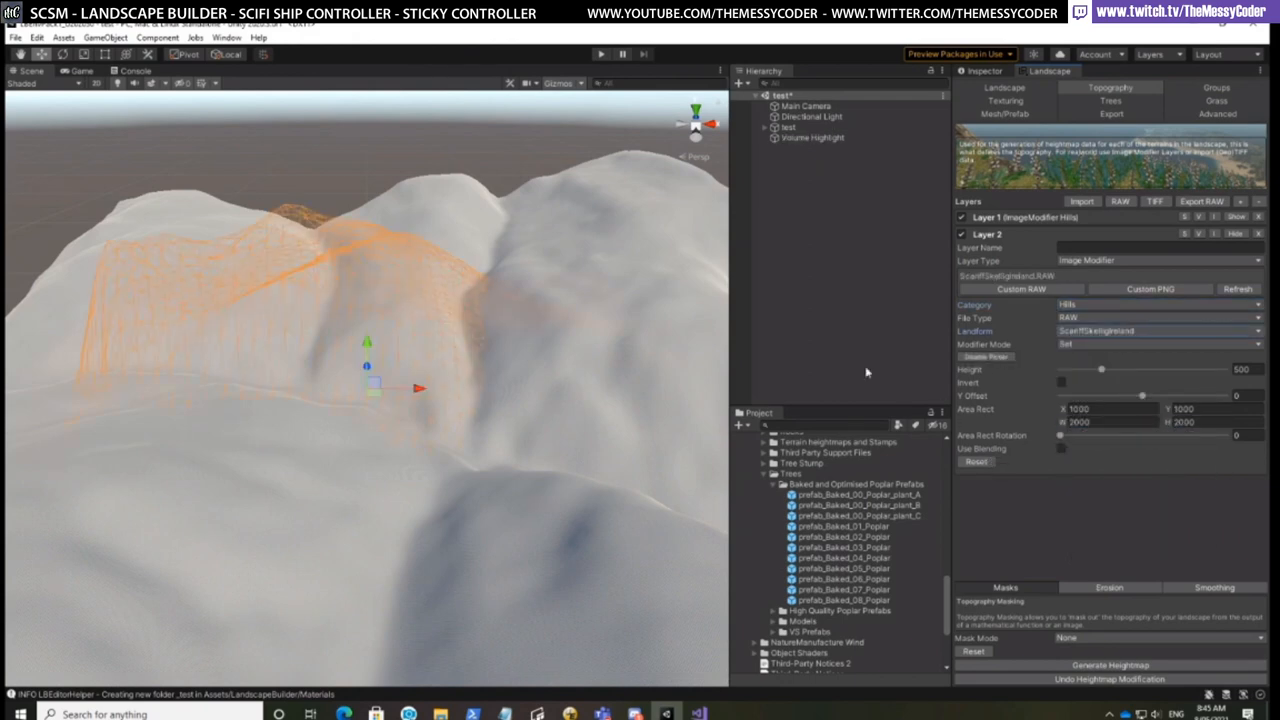
Move the Layer 2 volume highlight across the terrain to an area position of about X 1171, Y 1088
{"action": "scroll", "coordinate": [570, 420], "scroll_direction": "down", "scroll_amount": 5}
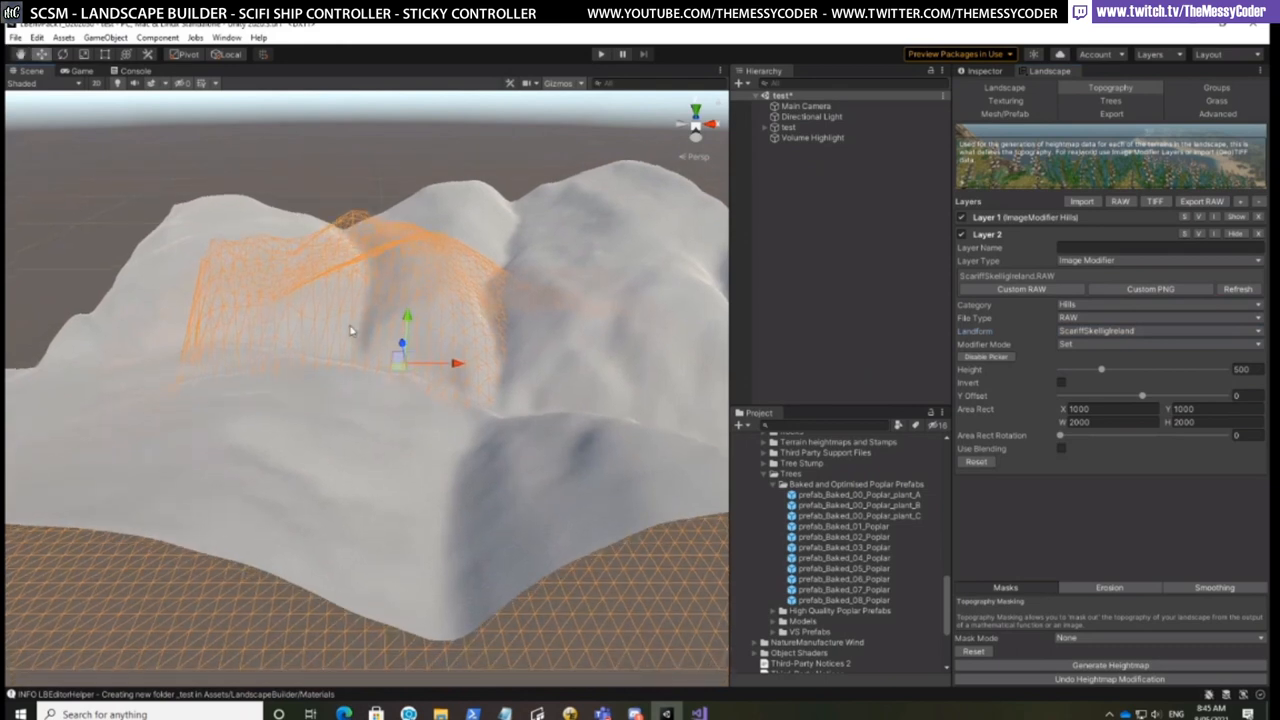
{"action": "left_click_drag", "start_coordinate": [399, 374], "coordinate": [390, 306]}
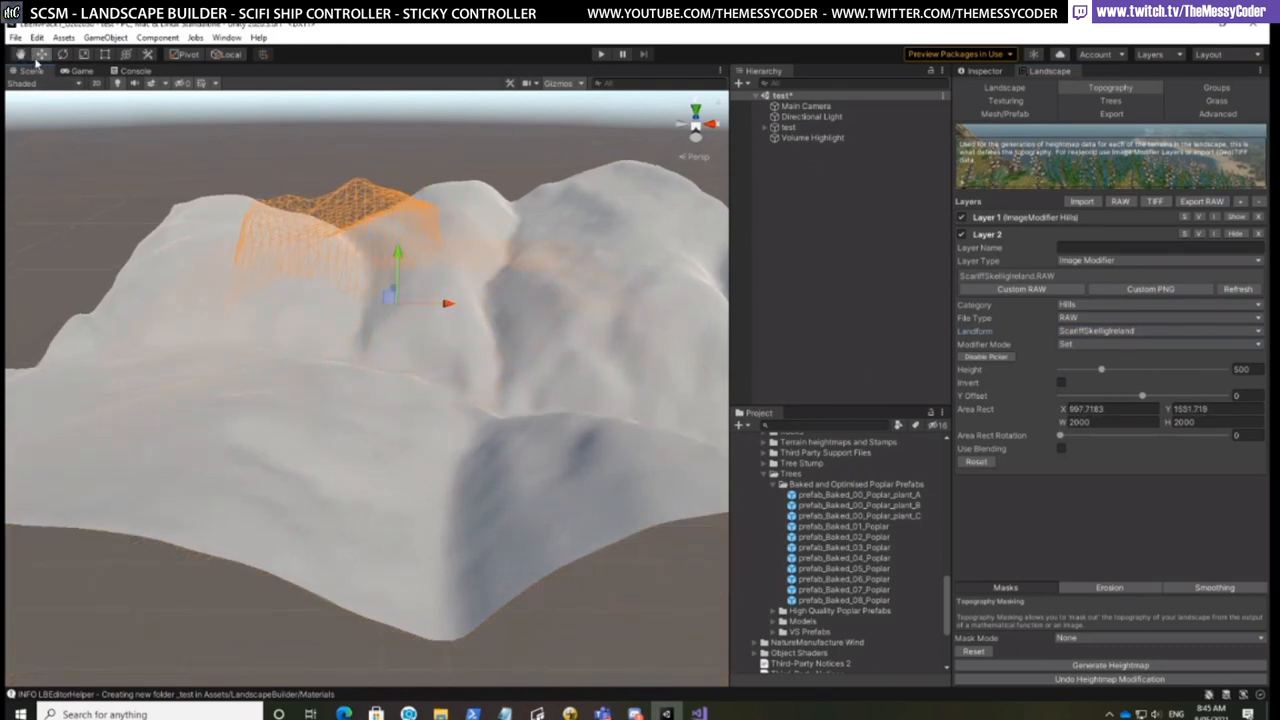
{"action": "left_click", "coordinate": [62, 54]}
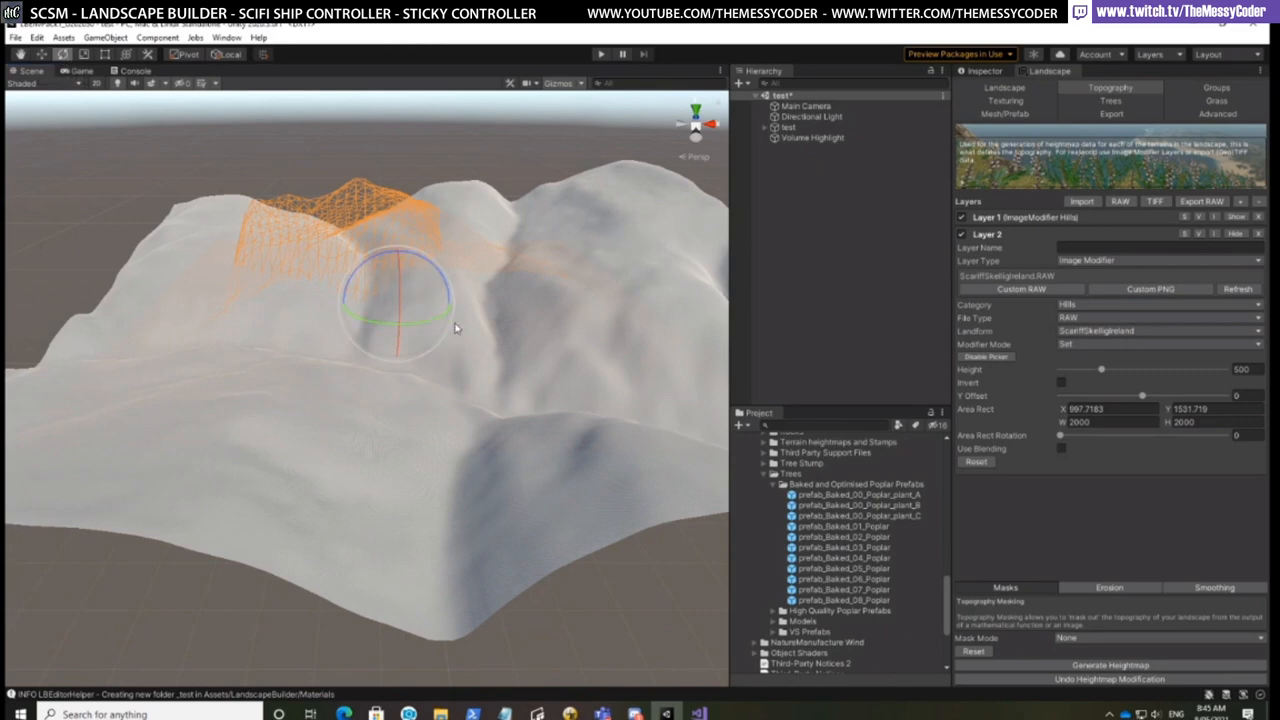
{"action": "key", "text": "w"}
{"action": "middle_click_drag", "start_coordinate": [438, 363], "coordinate": [451, 434]}
{"action": "left_click_drag", "start_coordinate": [401, 344], "coordinate": [468, 414]}
{"action": "middle_click_drag", "start_coordinate": [440, 444], "coordinate": [449, 387]}
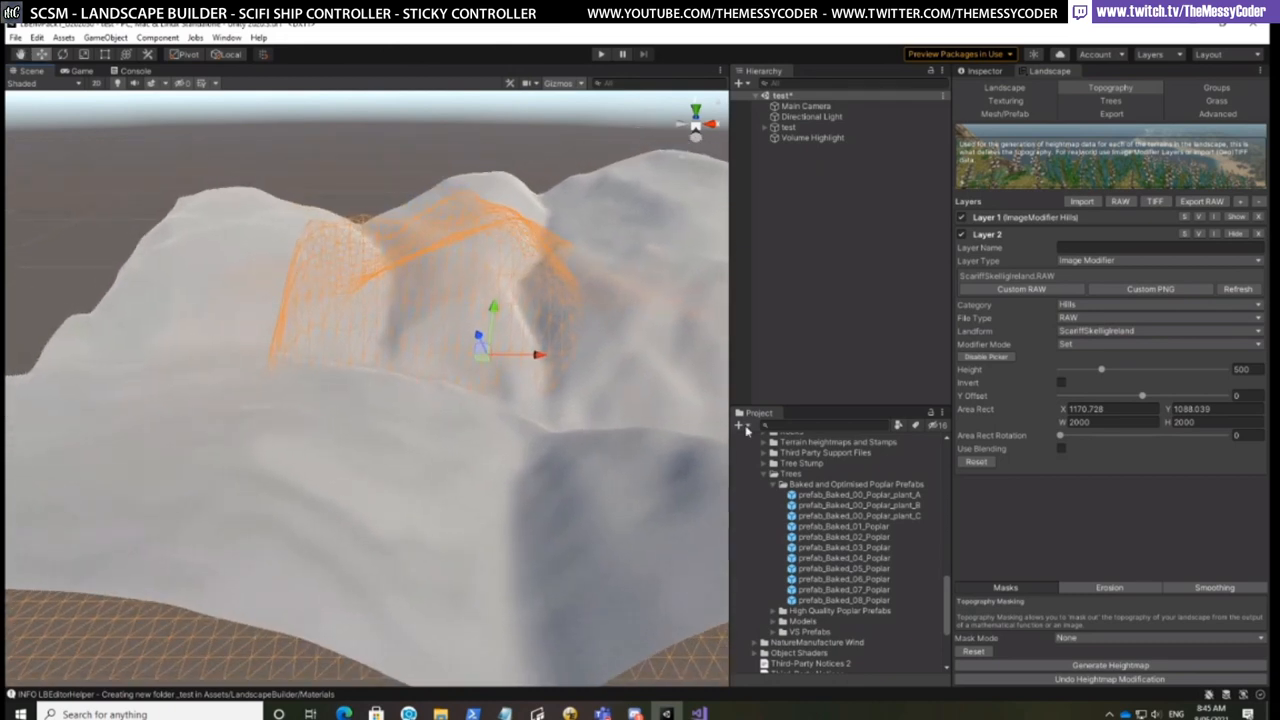
Enable blending on Layer 2 and generate the heightmap
{"action": "left_click", "coordinate": [1061, 449]}
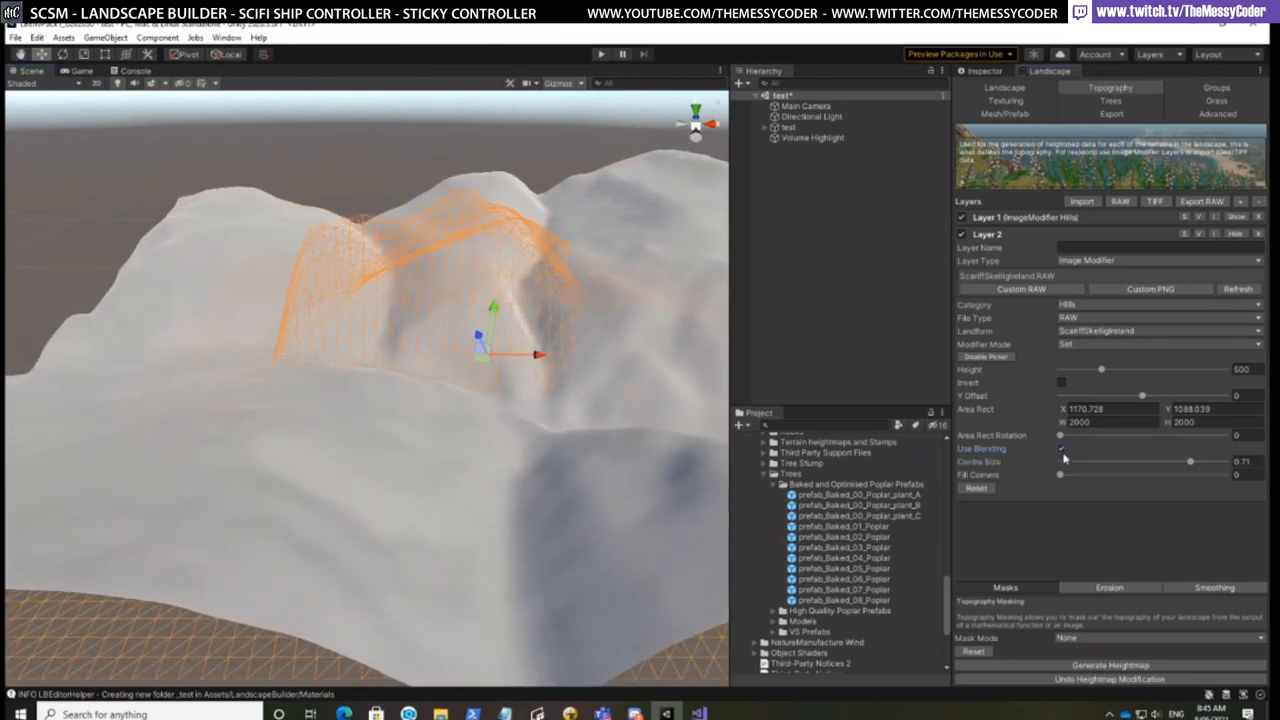
{"action": "left_click", "coordinate": [1082, 664]}
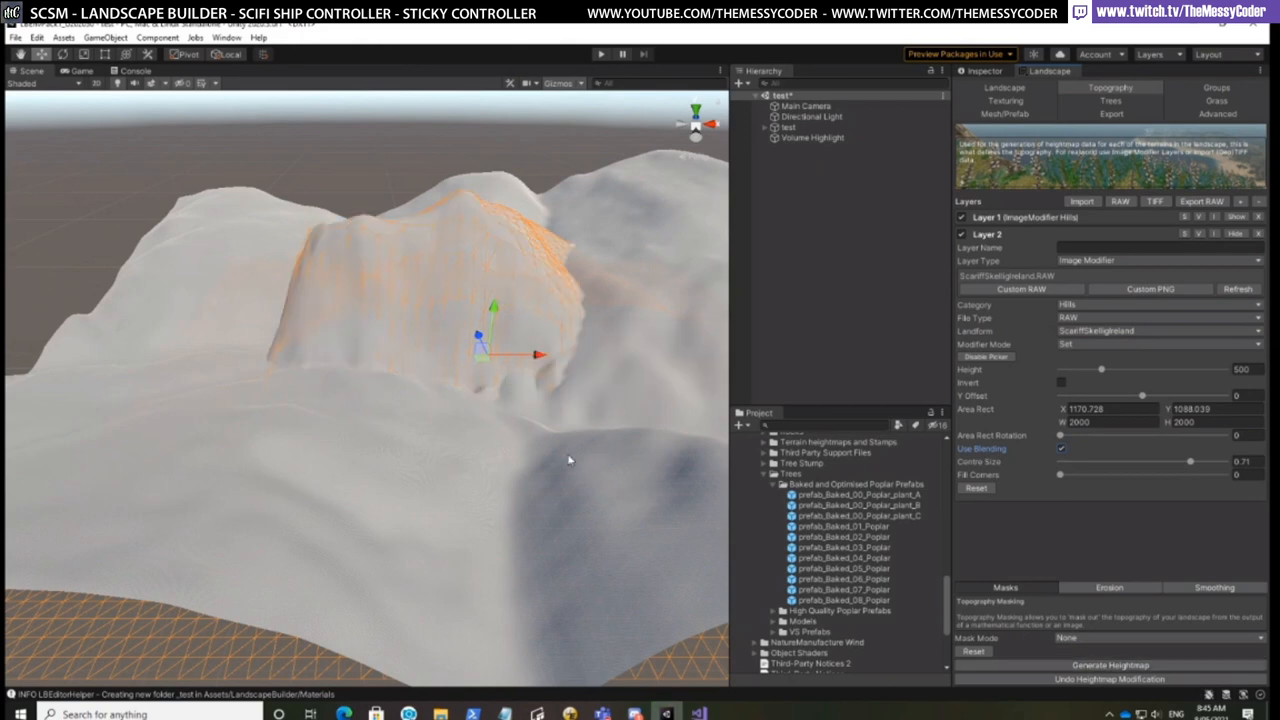
Examine the newly generated Layer 2 hill from several angles, checking how its edges meet the surrounding terrain
{"action": "middle_click_drag", "start_coordinate": [570, 460], "coordinate": [474, 520]}
{"action": "scroll", "coordinate": [488, 588], "scroll_direction": "up", "scroll_amount": 4}
{"action": "middle_click_drag", "start_coordinate": [517, 587], "coordinate": [603, 561]}
{"action": "right_click_drag", "start_coordinate": [603, 561], "coordinate": [599, 541]}
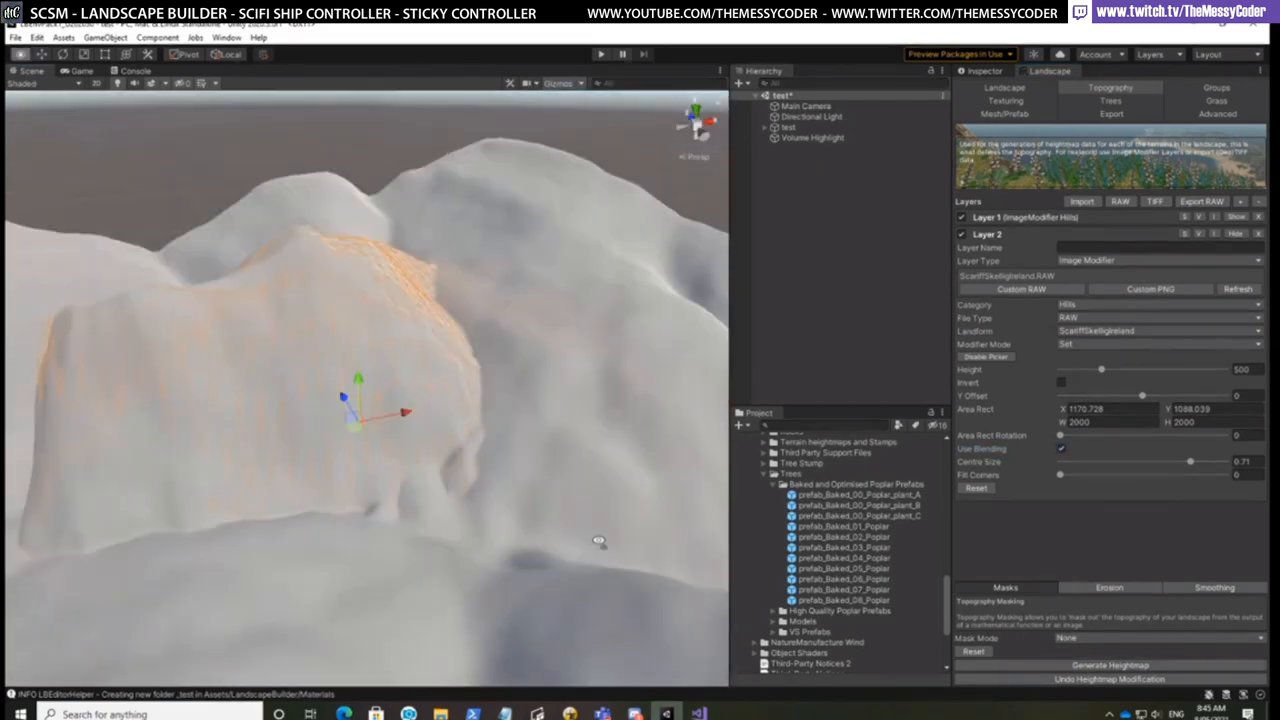
{"action": "left_click_drag", "start_coordinate": [599, 541], "coordinate": [603, 421], "text": "alt"}
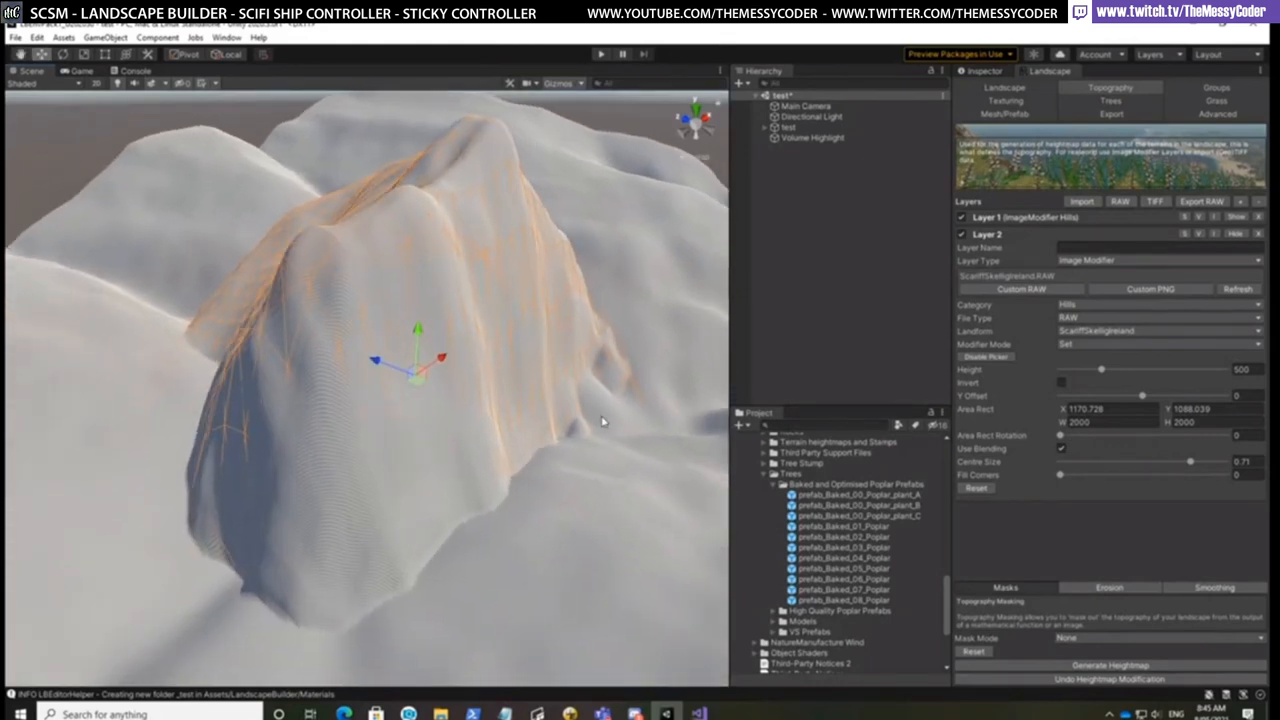
{"action": "right_click_drag", "start_coordinate": [603, 421], "coordinate": [563, 440]}
{"action": "scroll", "coordinate": [574, 442], "scroll_direction": "down", "scroll_amount": 4}
{"action": "left_click_drag", "start_coordinate": [580, 443], "coordinate": [540, 429], "text": "alt"}
{"action": "right_click_drag", "start_coordinate": [605, 431], "coordinate": [366, 480]}
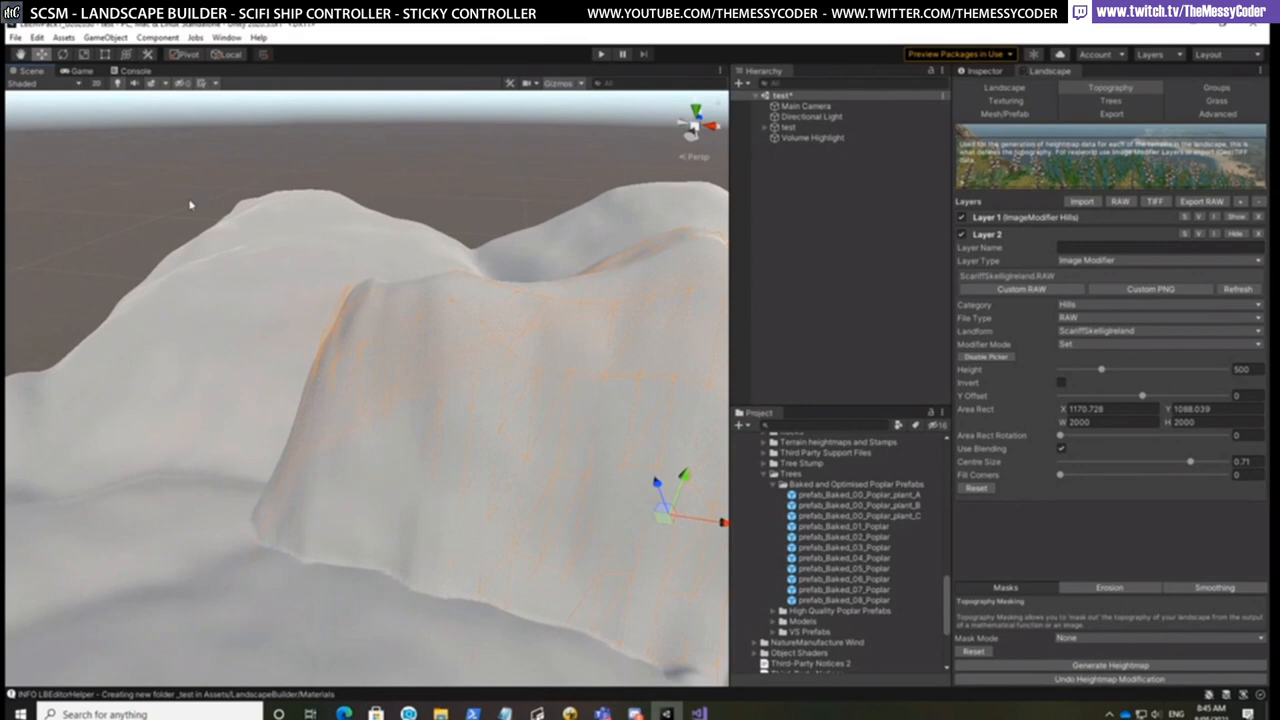
Lower the Layer 2 volume to a Y offset of about -205 and regenerate the heightmap
{"action": "left_click", "coordinate": [62, 54]}
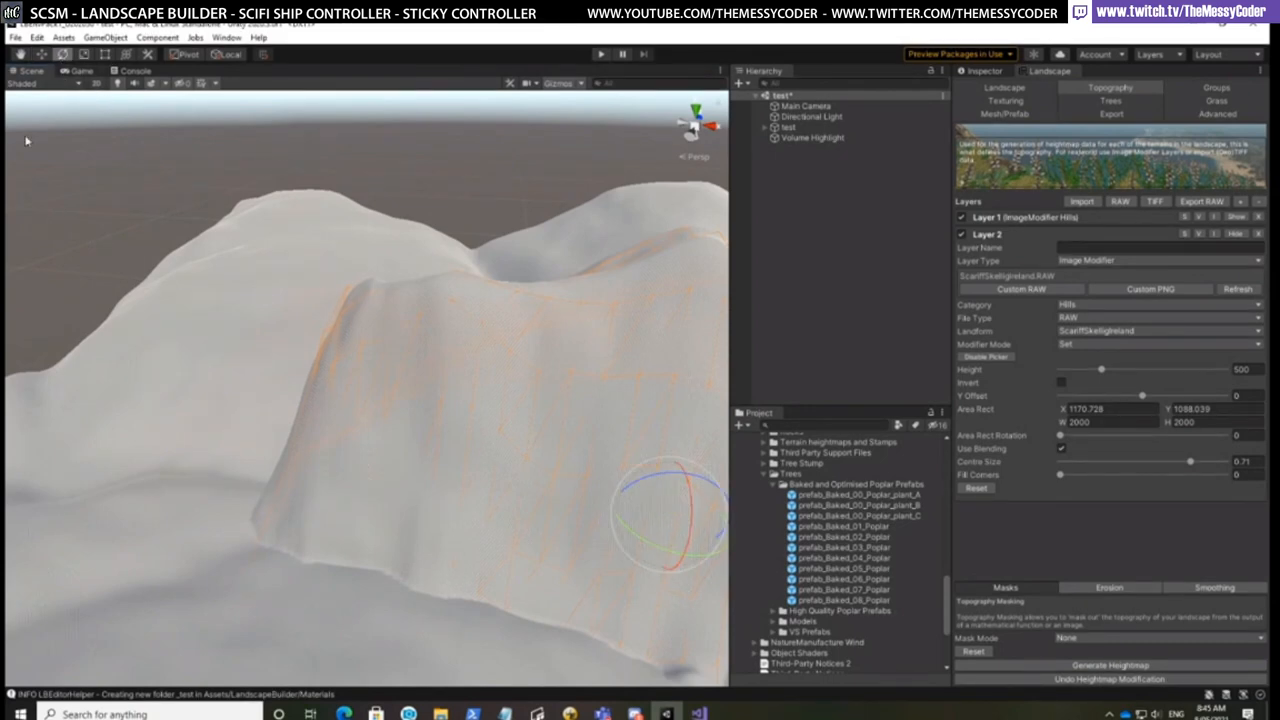
{"action": "left_click", "coordinate": [41, 55]}
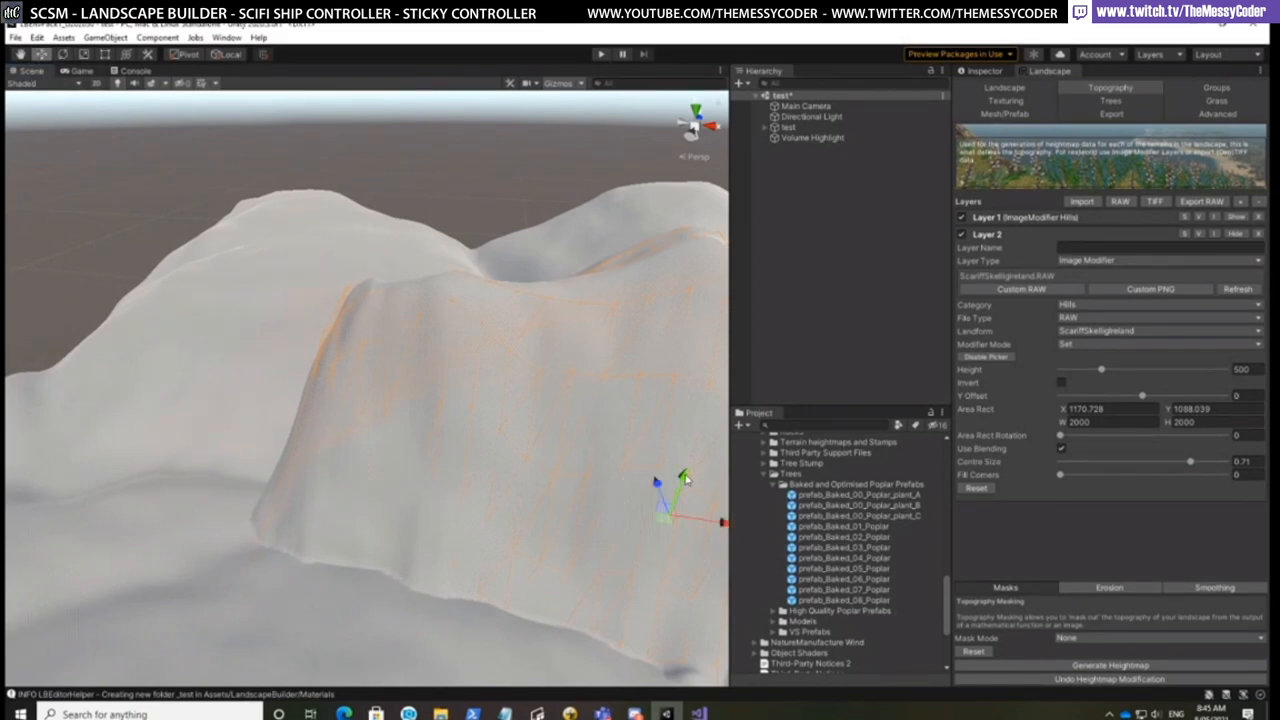
{"action": "left_click_drag", "start_coordinate": [686, 480], "coordinate": [630, 590]}
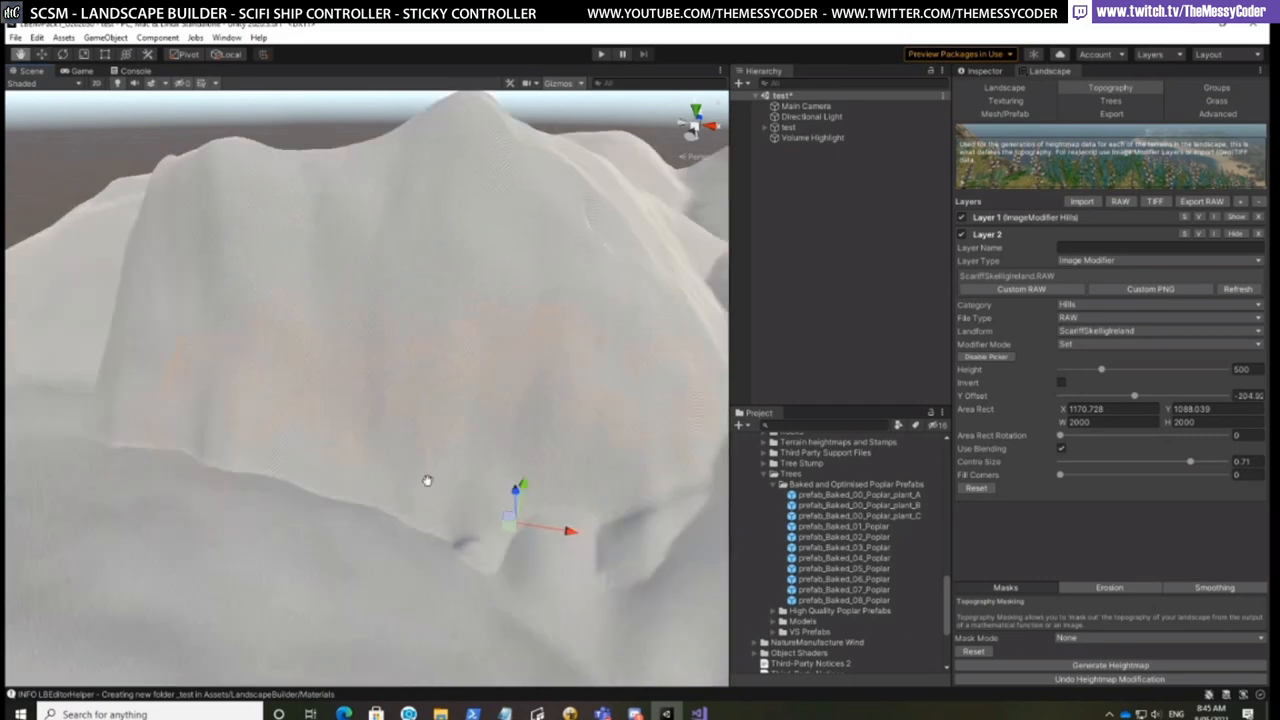
{"action": "middle_click_drag", "start_coordinate": [427, 481], "coordinate": [426, 480]}
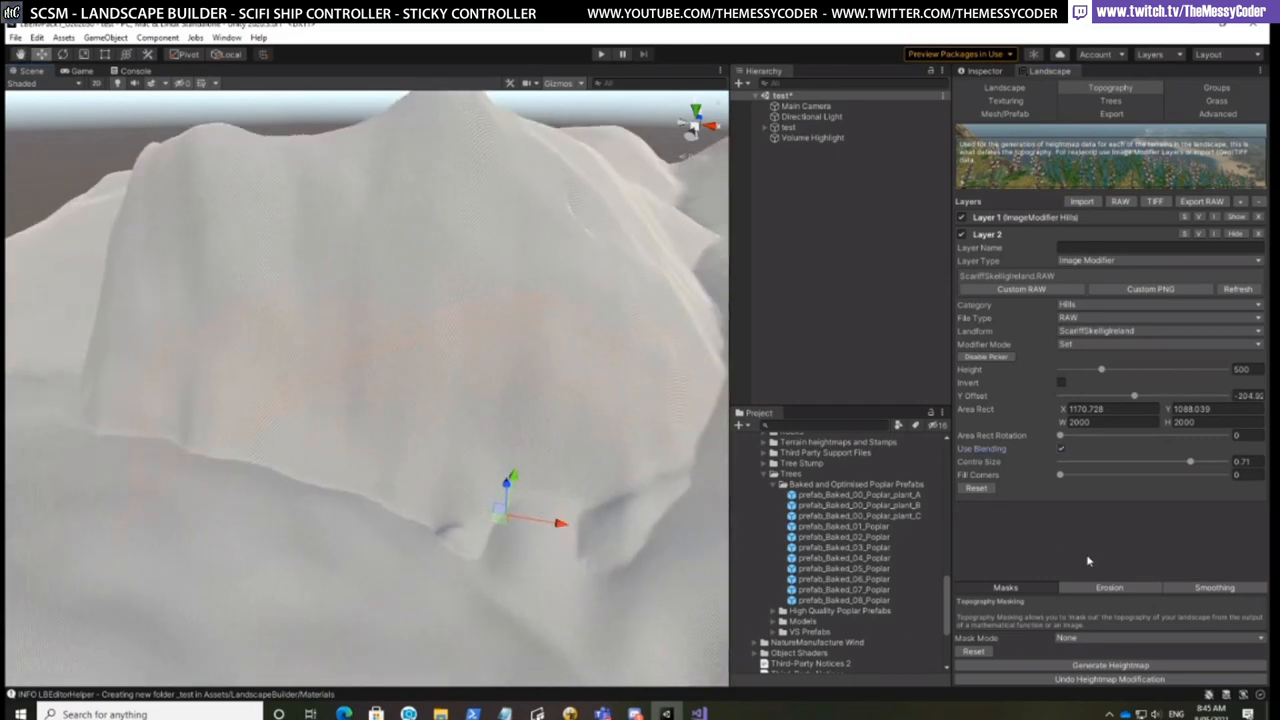
{"action": "left_click", "coordinate": [1090, 663]}
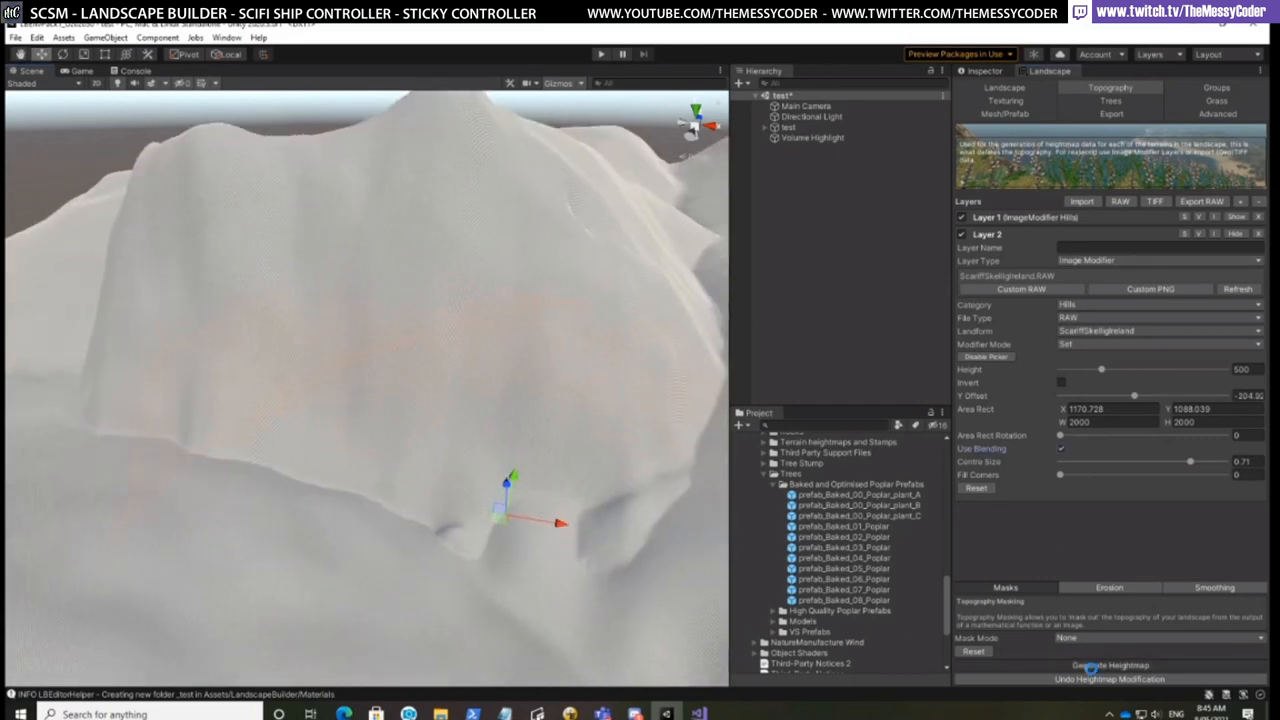
{"action": "middle_click_drag", "start_coordinate": [476, 417], "coordinate": [509, 486]}
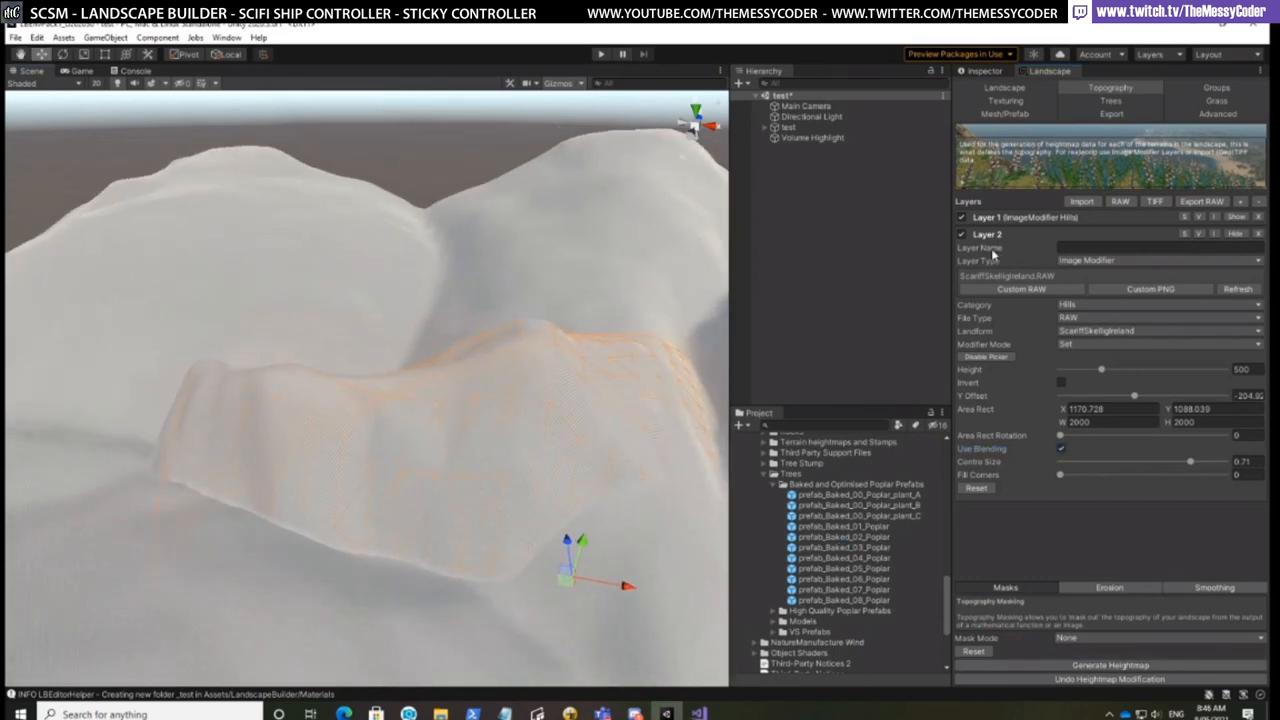
Collapse Layer 2 and add a third topography layer using the Mountain Peaks Additive preset
{"action": "left_click", "coordinate": [1236, 233]}
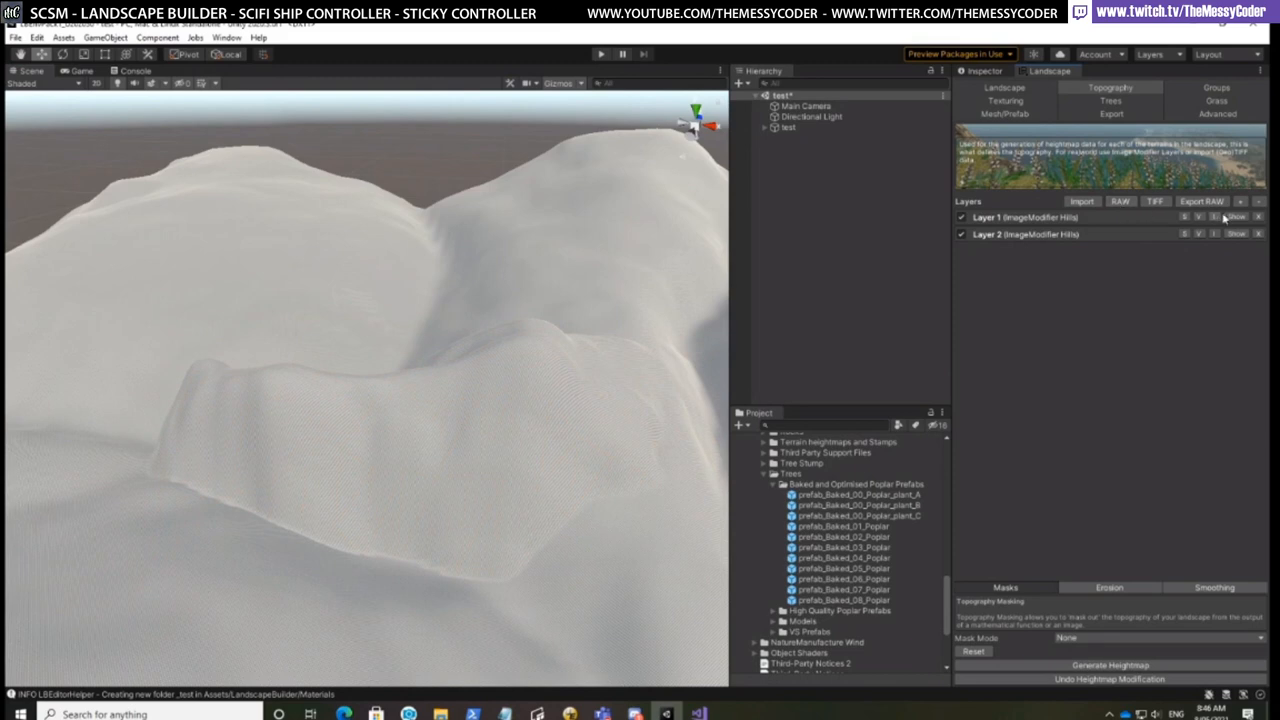
{"action": "left_click", "coordinate": [1241, 202]}
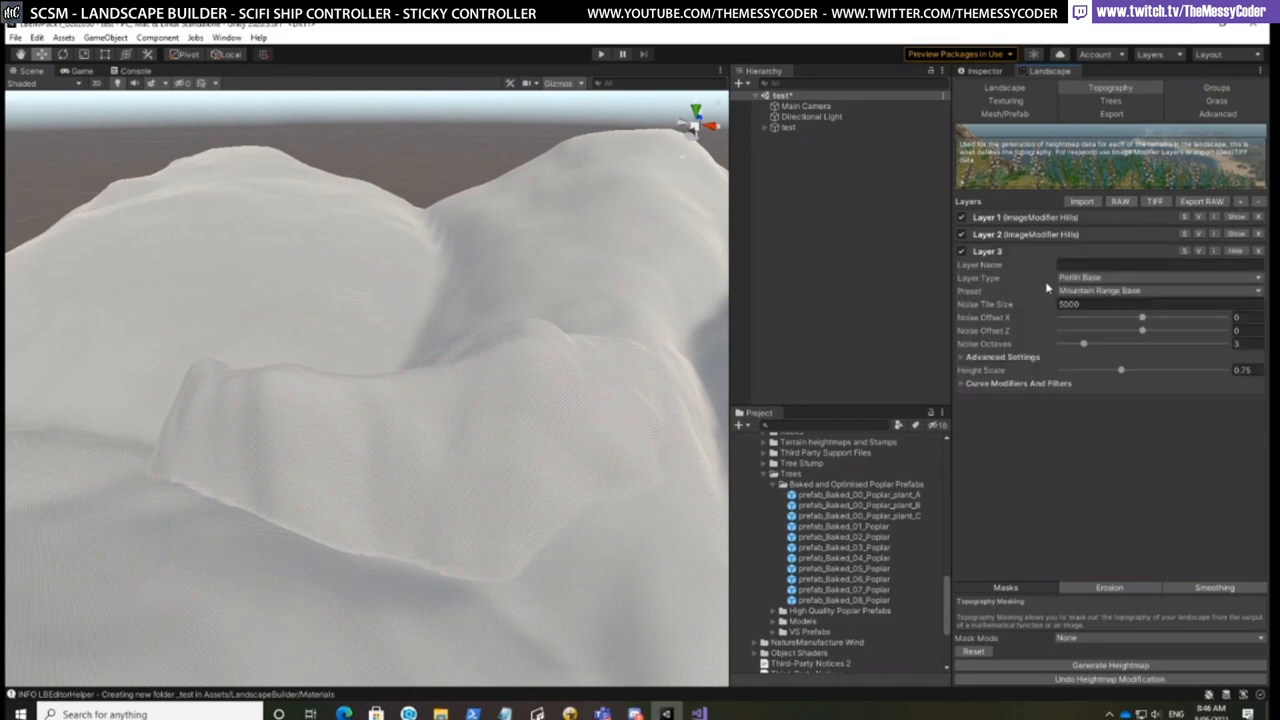
{"action": "right_click_drag", "start_coordinate": [540, 365], "coordinate": [624, 335]}
{"action": "left_click", "coordinate": [1117, 292]}
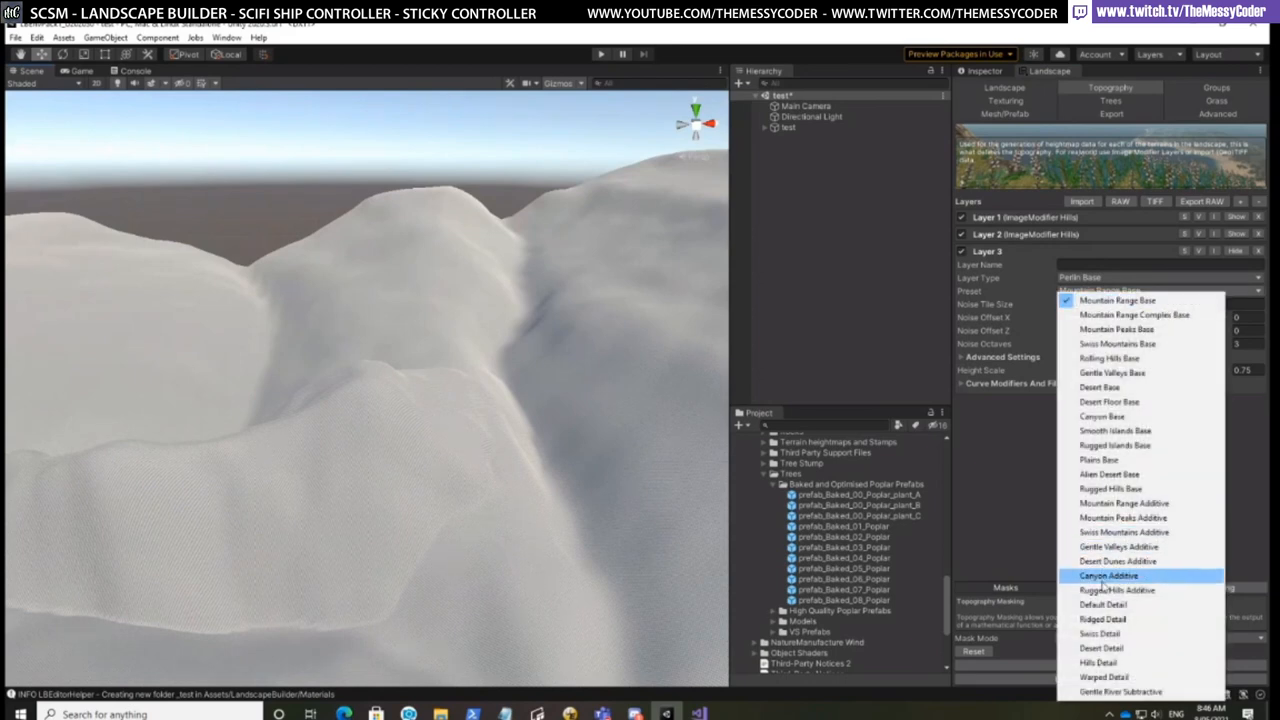
{"action": "left_click", "coordinate": [1122, 517]}
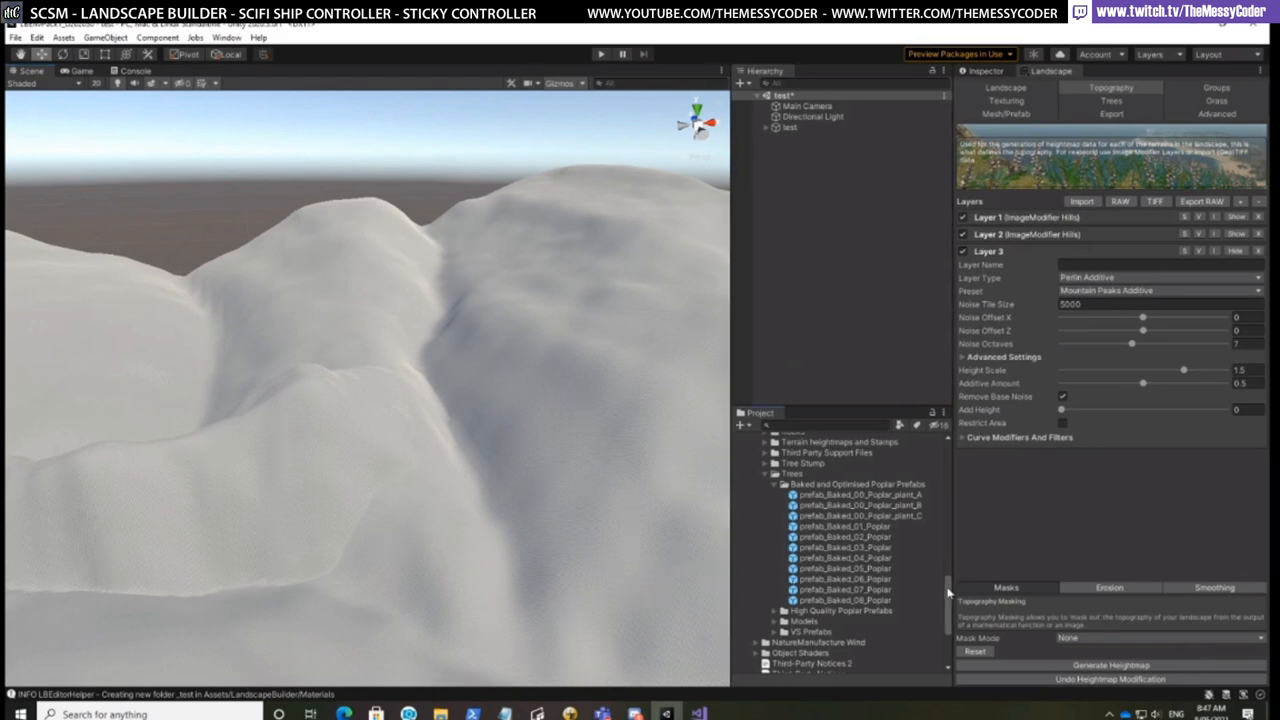
Collapse the LandscapeBuilder and NatureManufacture Assets folders and look through the project's top-level asset folders
{"action": "left_click_drag", "start_coordinate": [948, 592], "coordinate": [958, 474]}
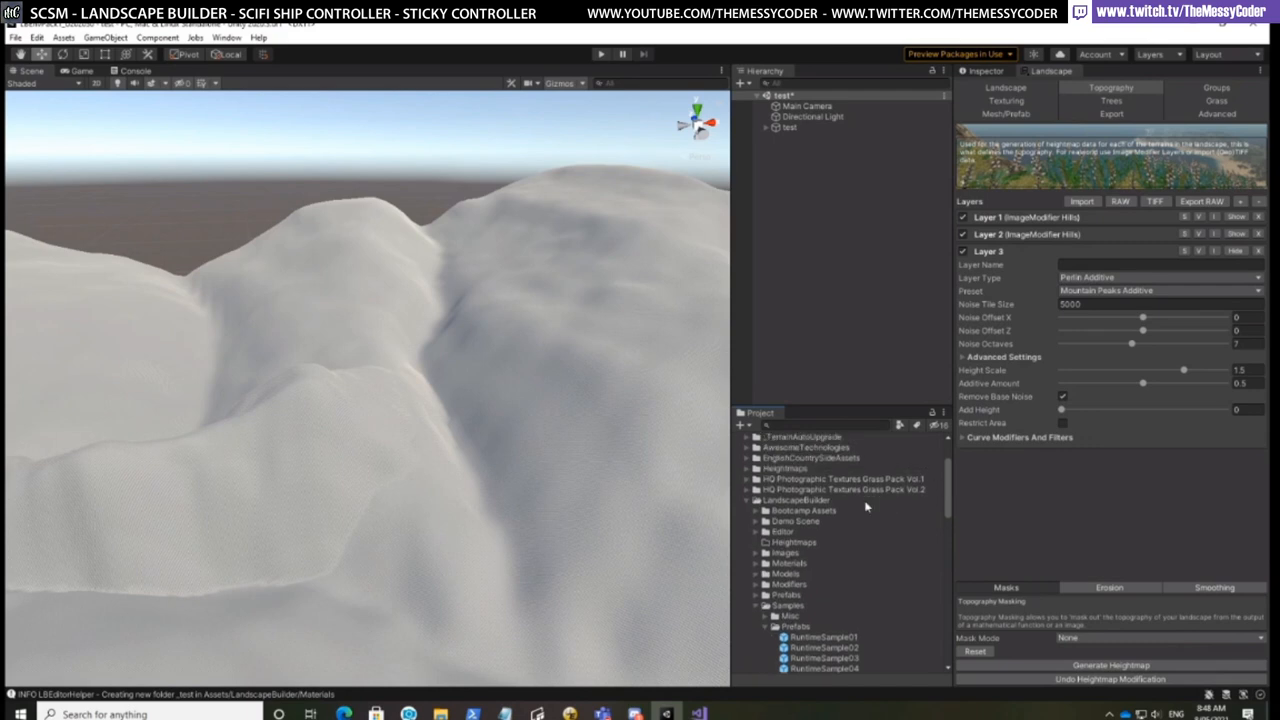
{"action": "left_click", "coordinate": [747, 502]}
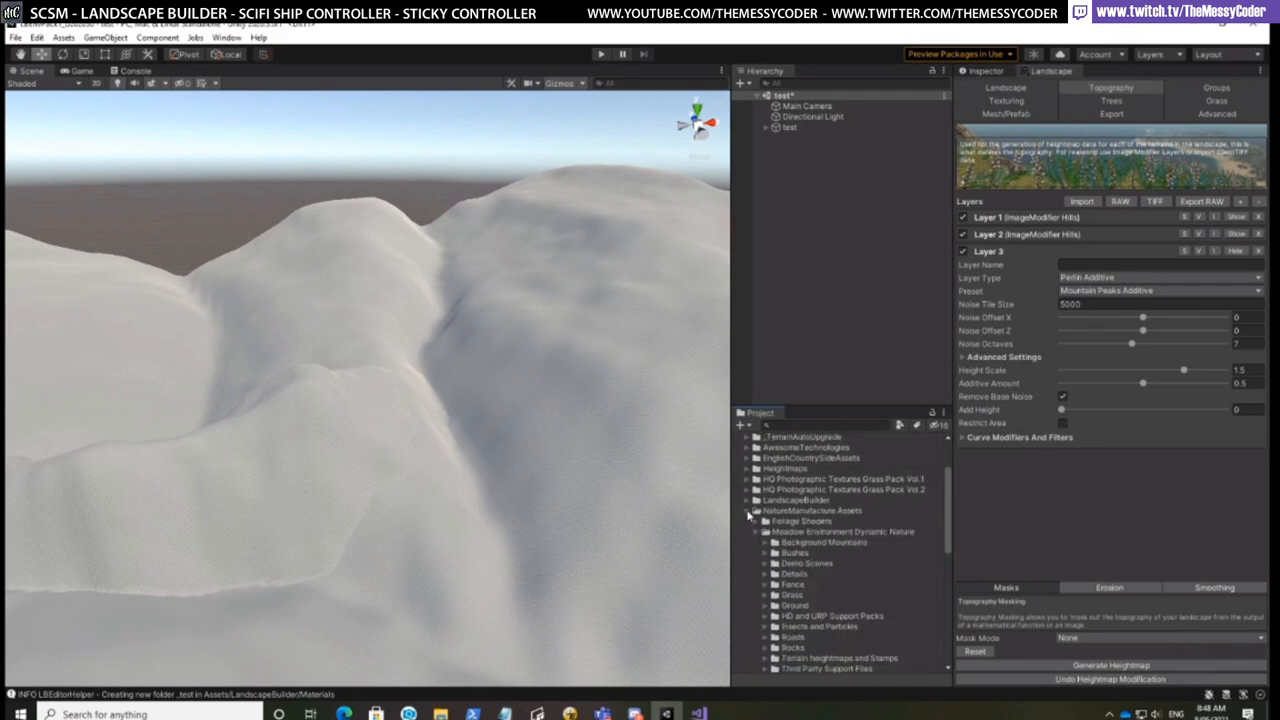
{"action": "left_click", "coordinate": [753, 512]}
{"action": "mouse_move", "coordinate": [948, 524]}
{"action": "left_mouse_down"}
{"action": "mouse_move", "coordinate": [949, 503]}
{"action": "mouse_move", "coordinate": [948, 521]}
{"action": "left_mouse_up"}
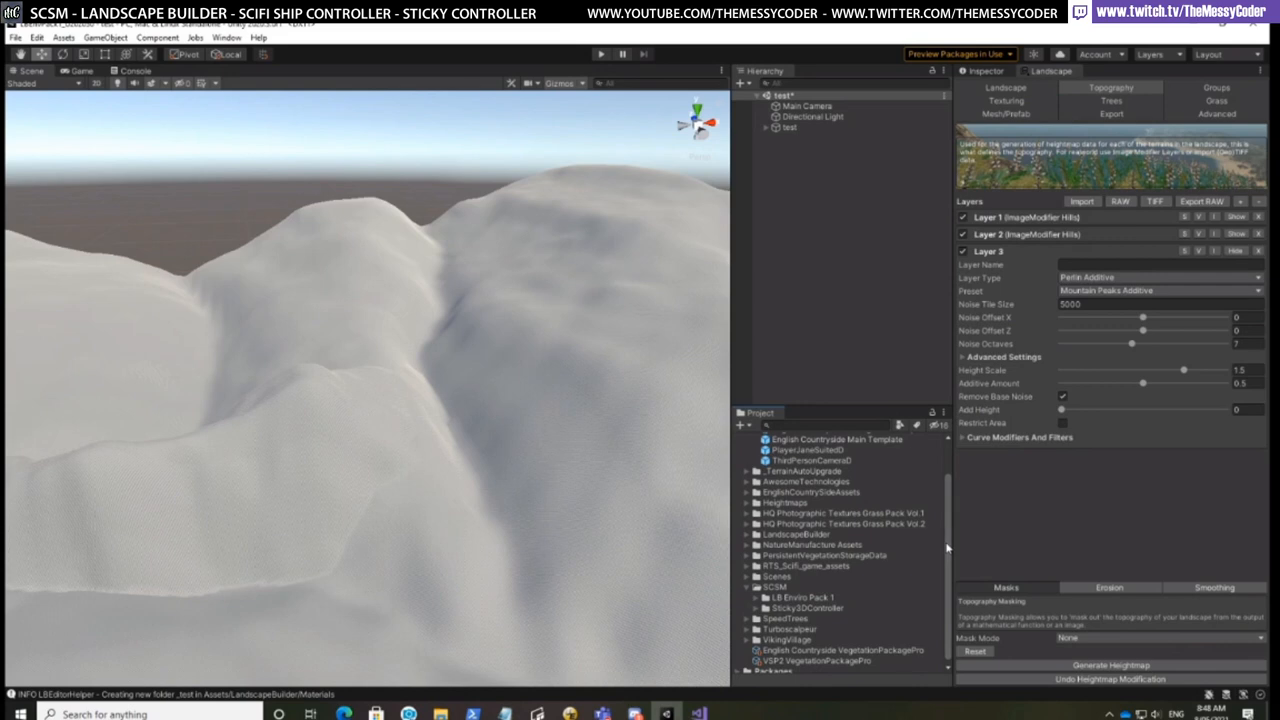
{"action": "left_click_drag", "start_coordinate": [948, 548], "coordinate": [955, 524]}
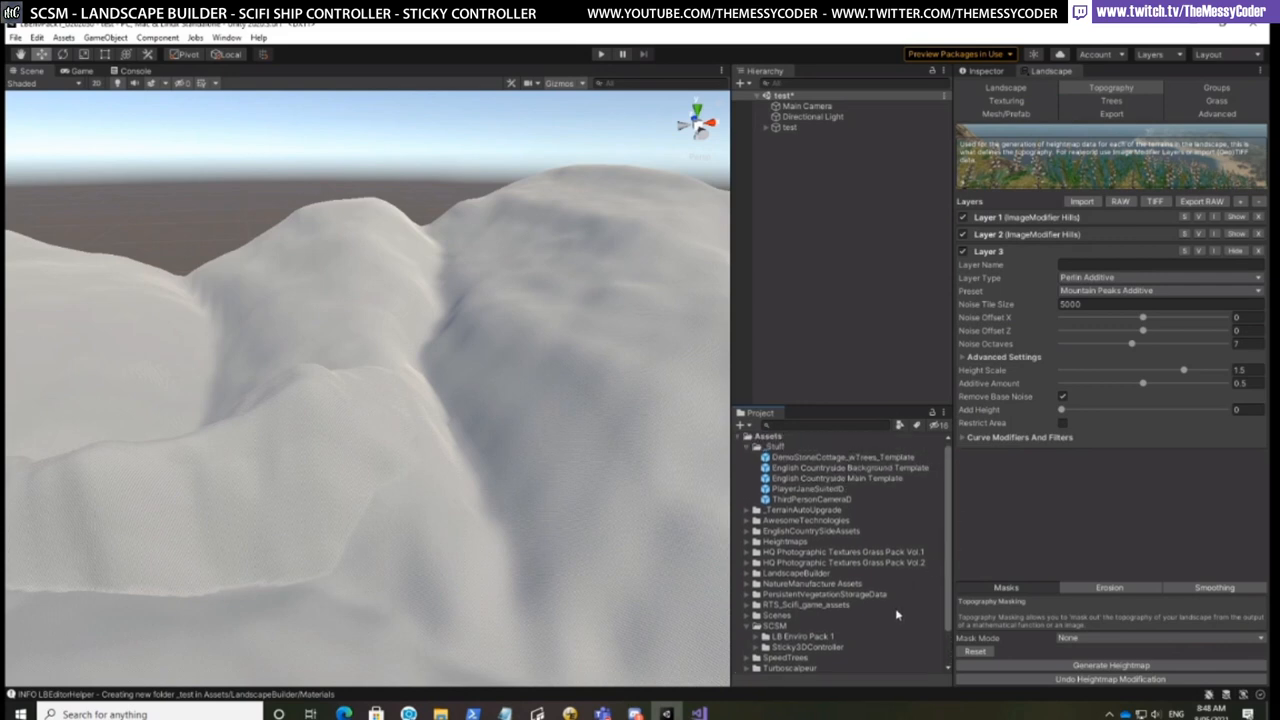
{"action": "scroll", "coordinate": [835, 628], "scroll_direction": "down", "scroll_amount": 2}
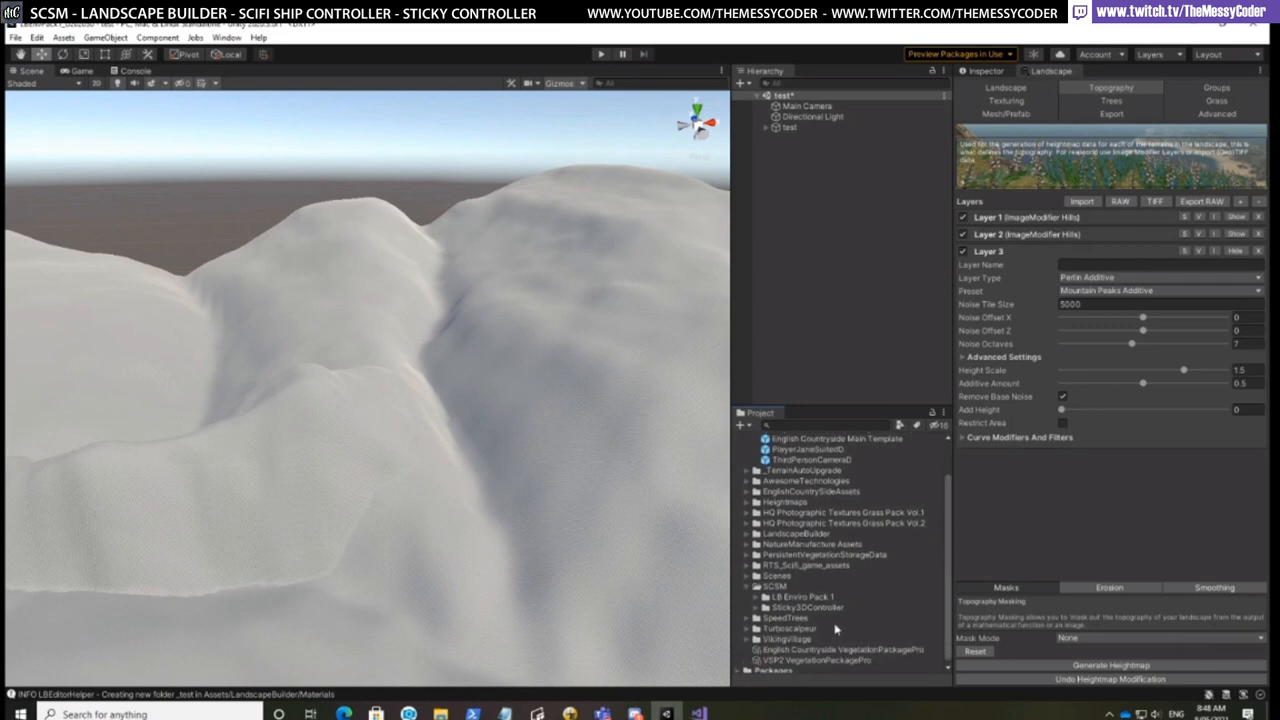
Open the Cottage scene from the Scenes folder without saving the test scene, and preview it briefly in play mode
{"action": "scroll", "coordinate": [836, 628], "scroll_direction": "down", "scroll_amount": 1}
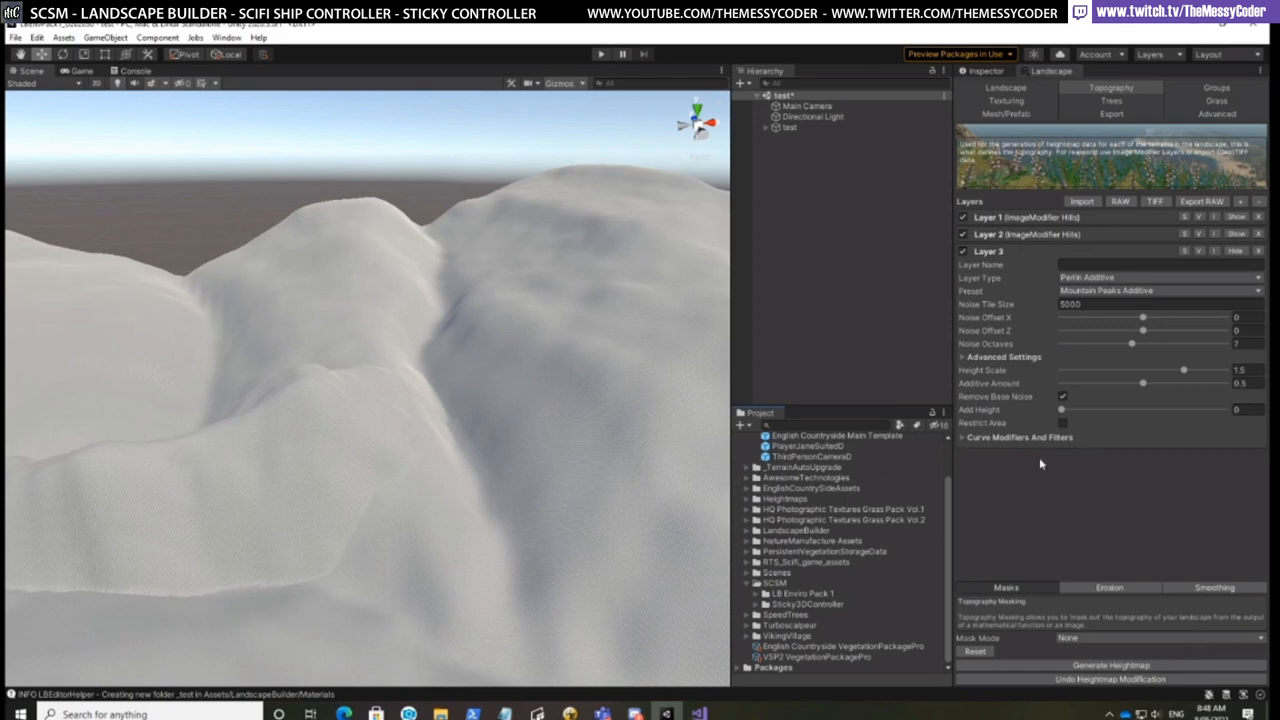
{"action": "left_click_drag", "start_coordinate": [950, 530], "coordinate": [950, 461]}
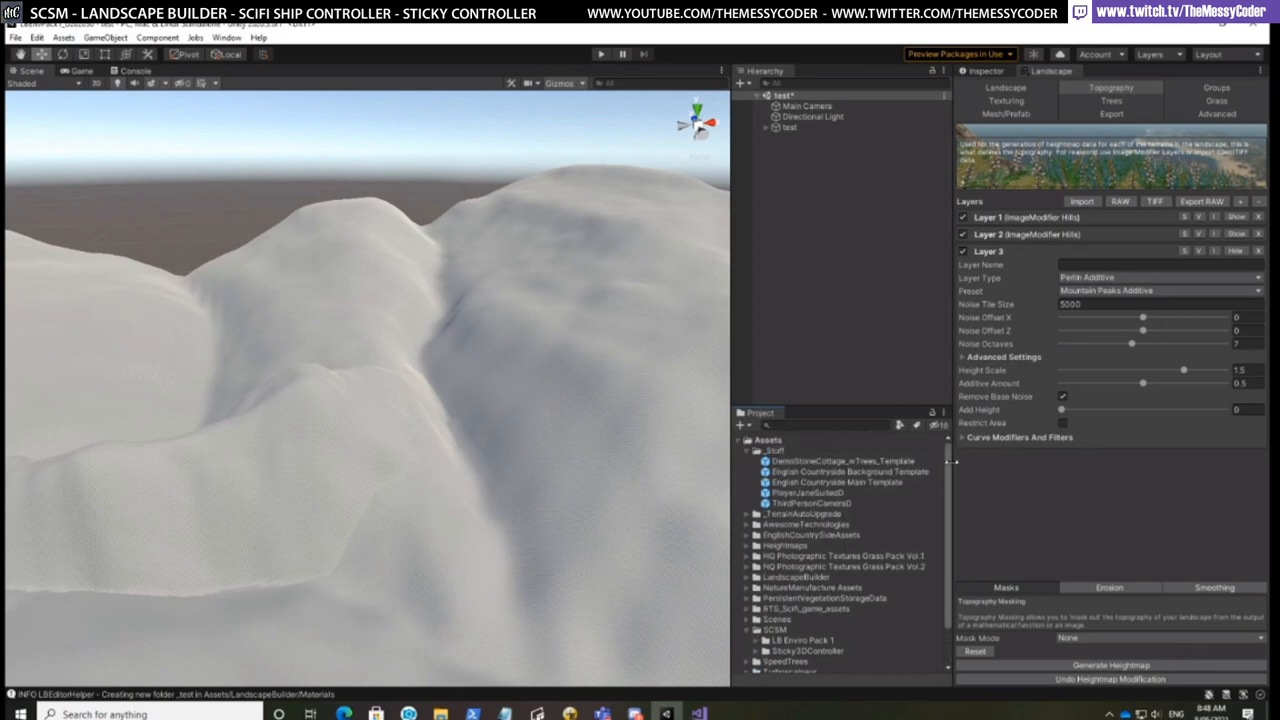
{"action": "left_click", "coordinate": [746, 623]}
{"action": "scroll", "coordinate": [870, 595], "scroll_direction": "down", "scroll_amount": 5}
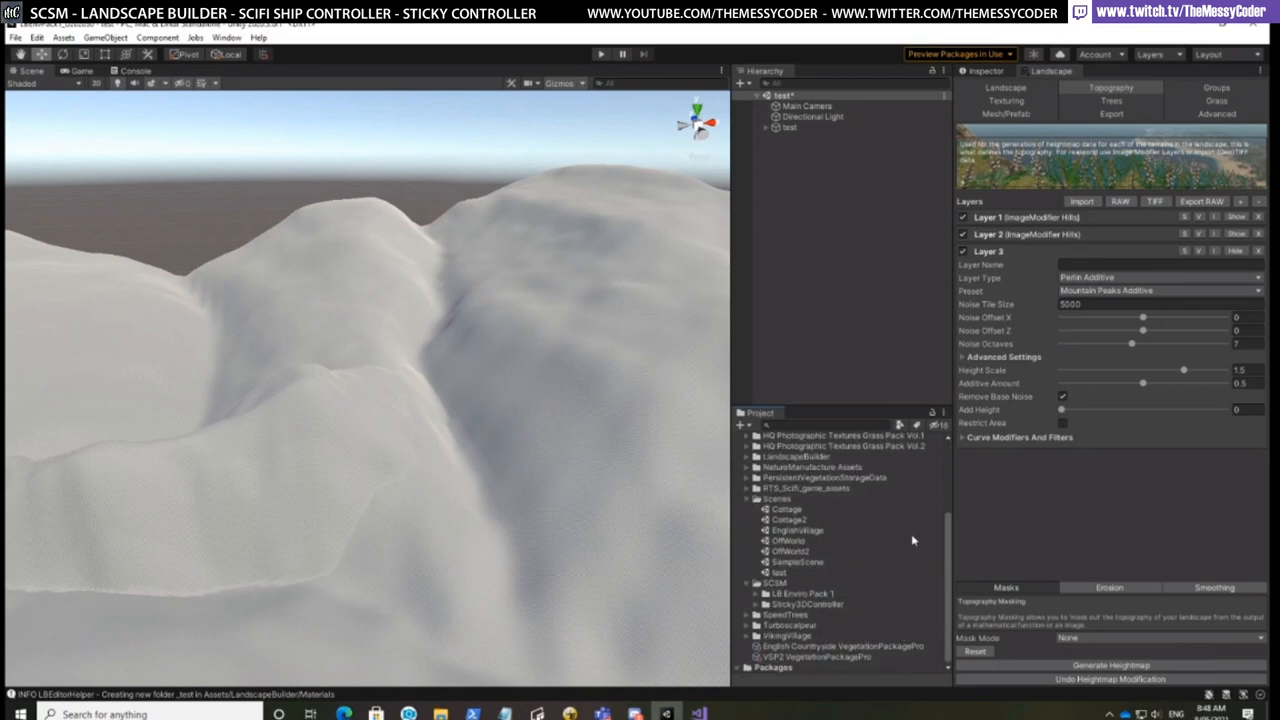
{"action": "left_click", "coordinate": [793, 511]}
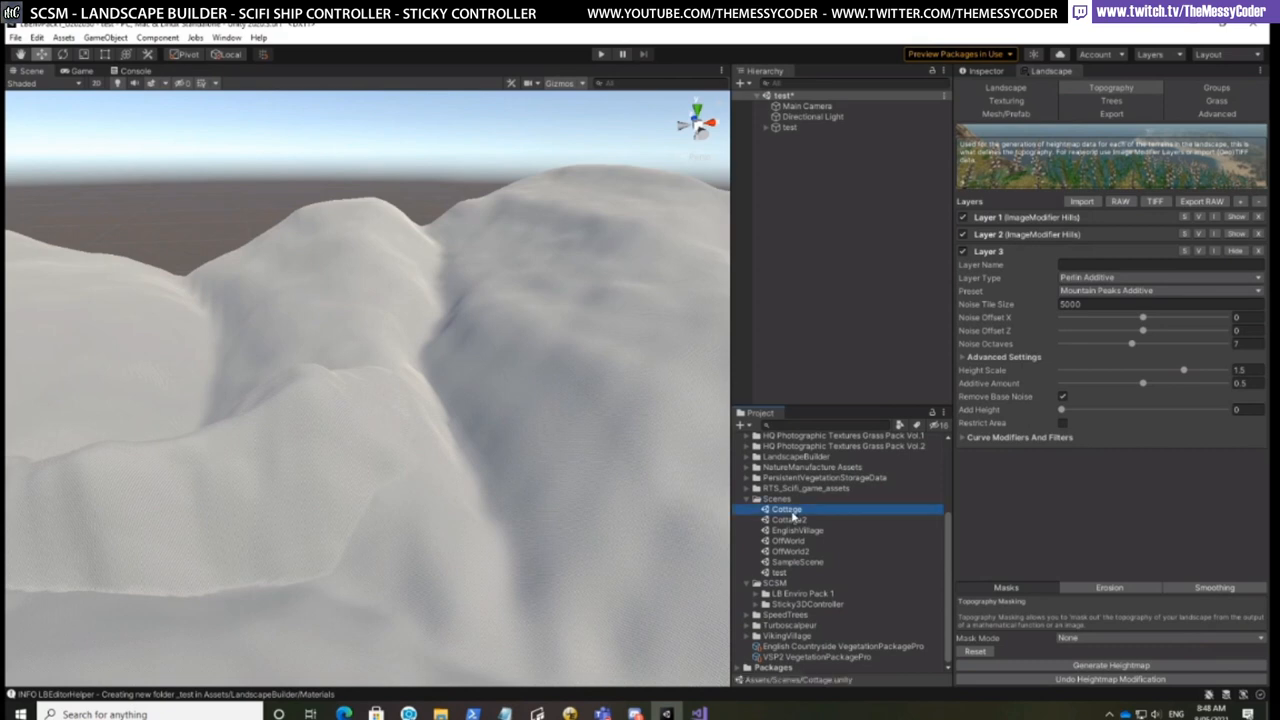
{"action": "left_click", "coordinate": [799, 520]}
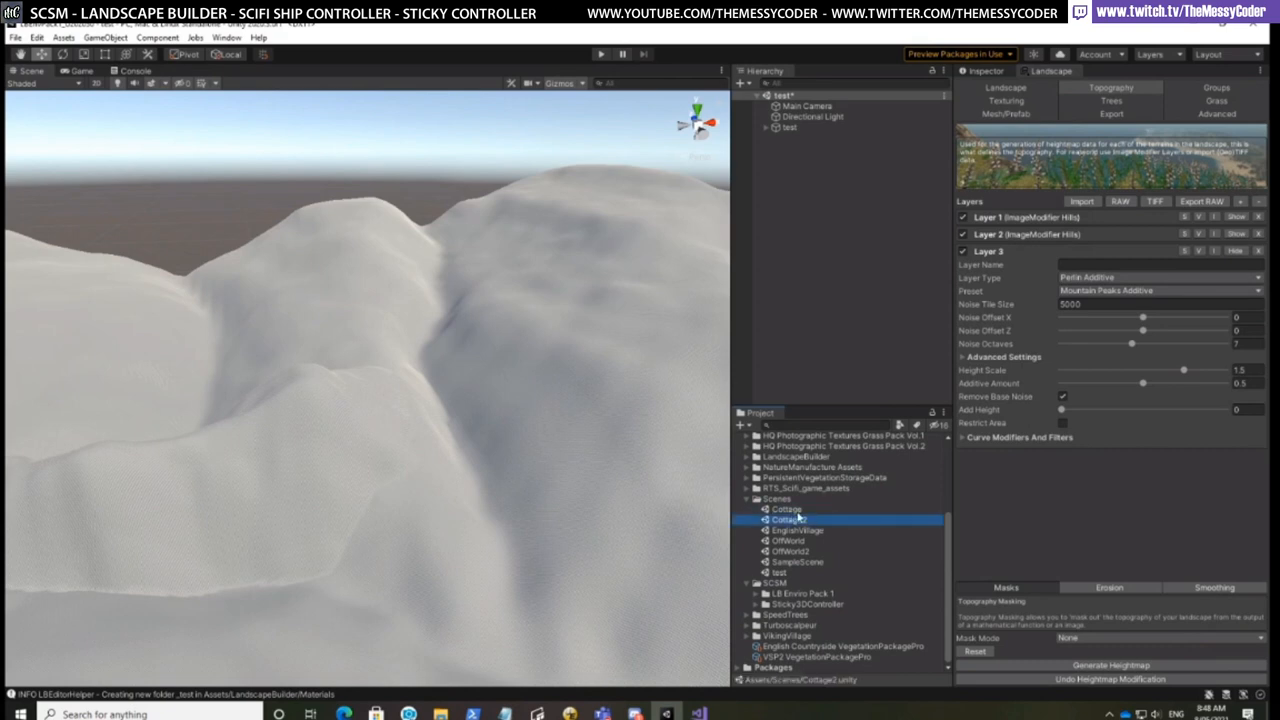
{"action": "double_click", "coordinate": [797, 510]}
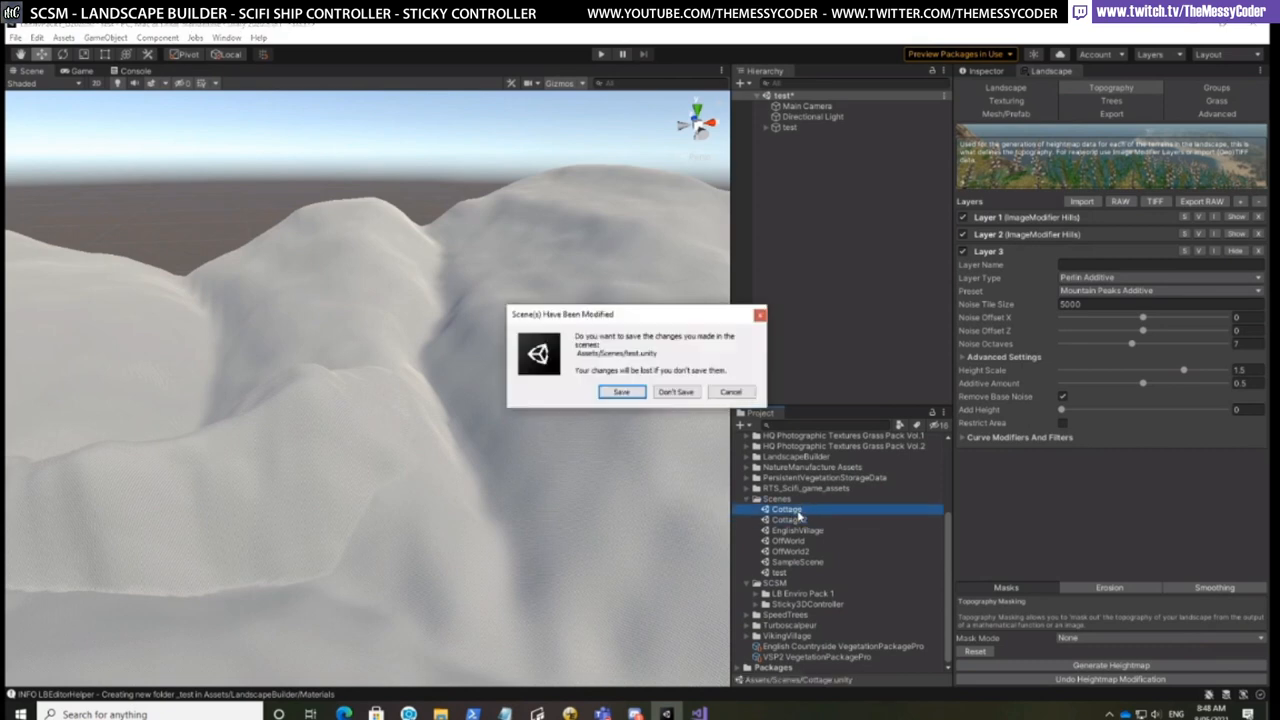
{"action": "left_click", "coordinate": [676, 393]}
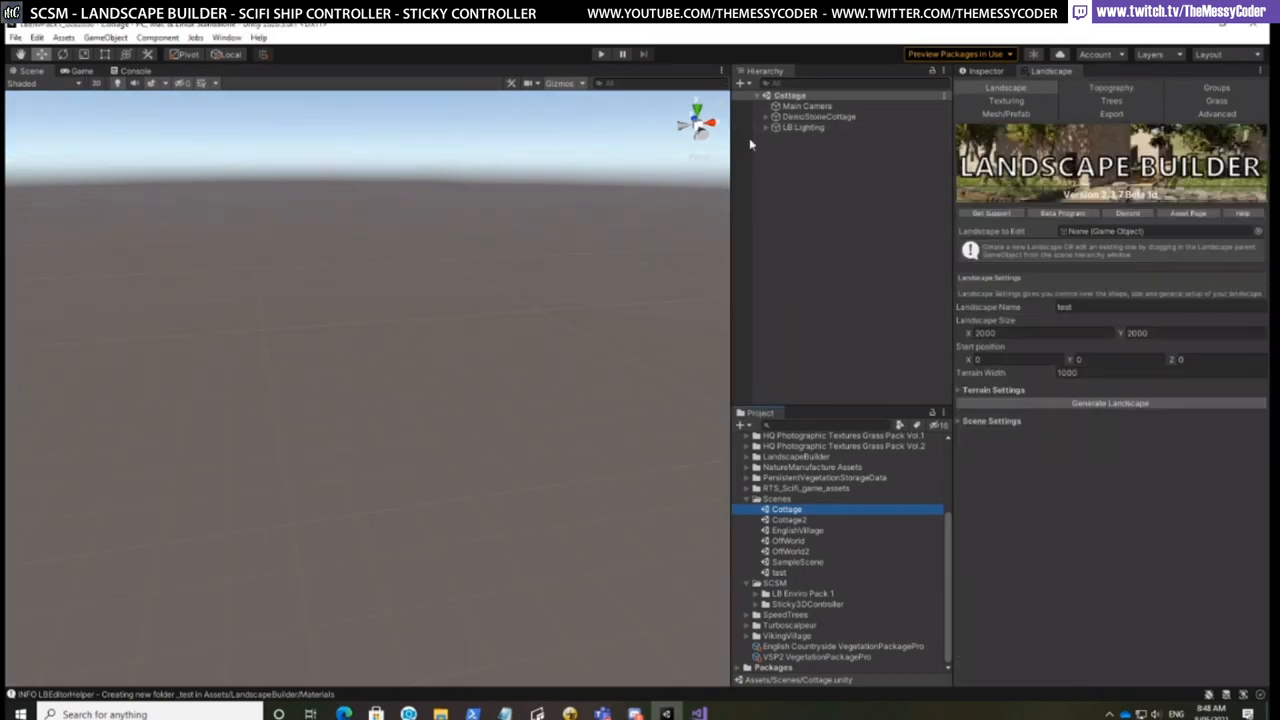
{"action": "left_click", "coordinate": [601, 54]}
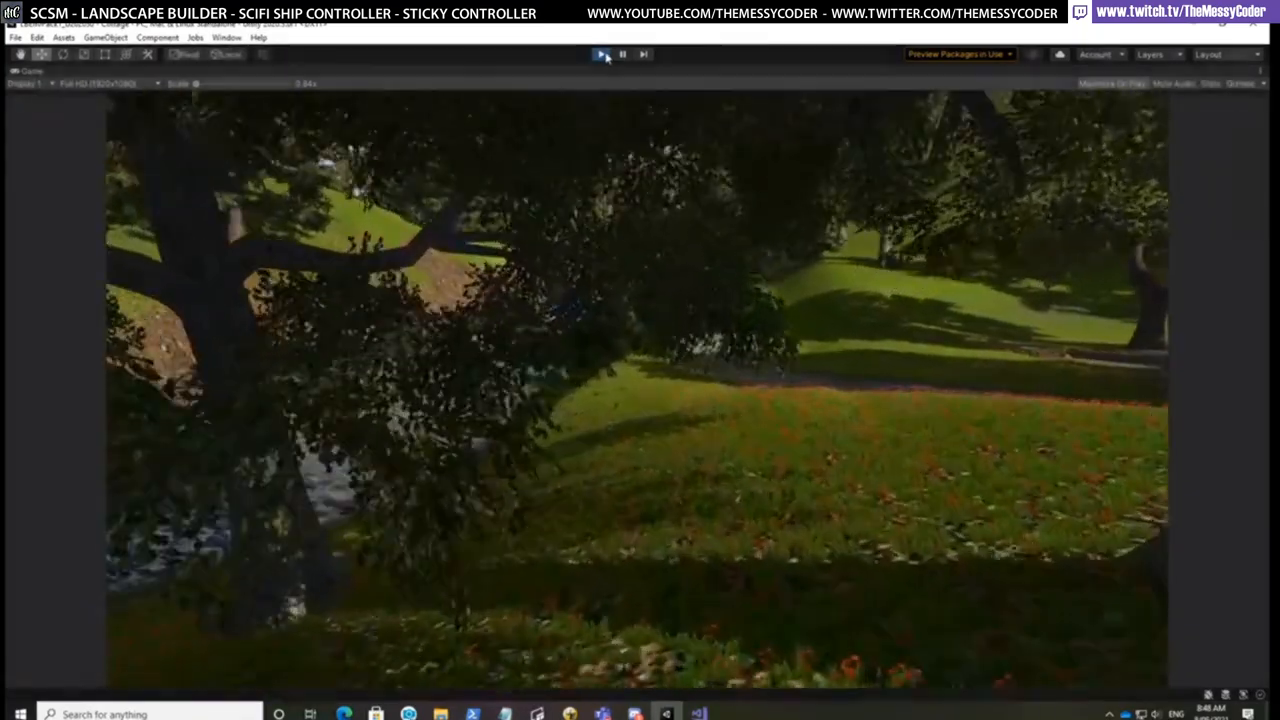
{"action": "left_click", "coordinate": [603, 55]}
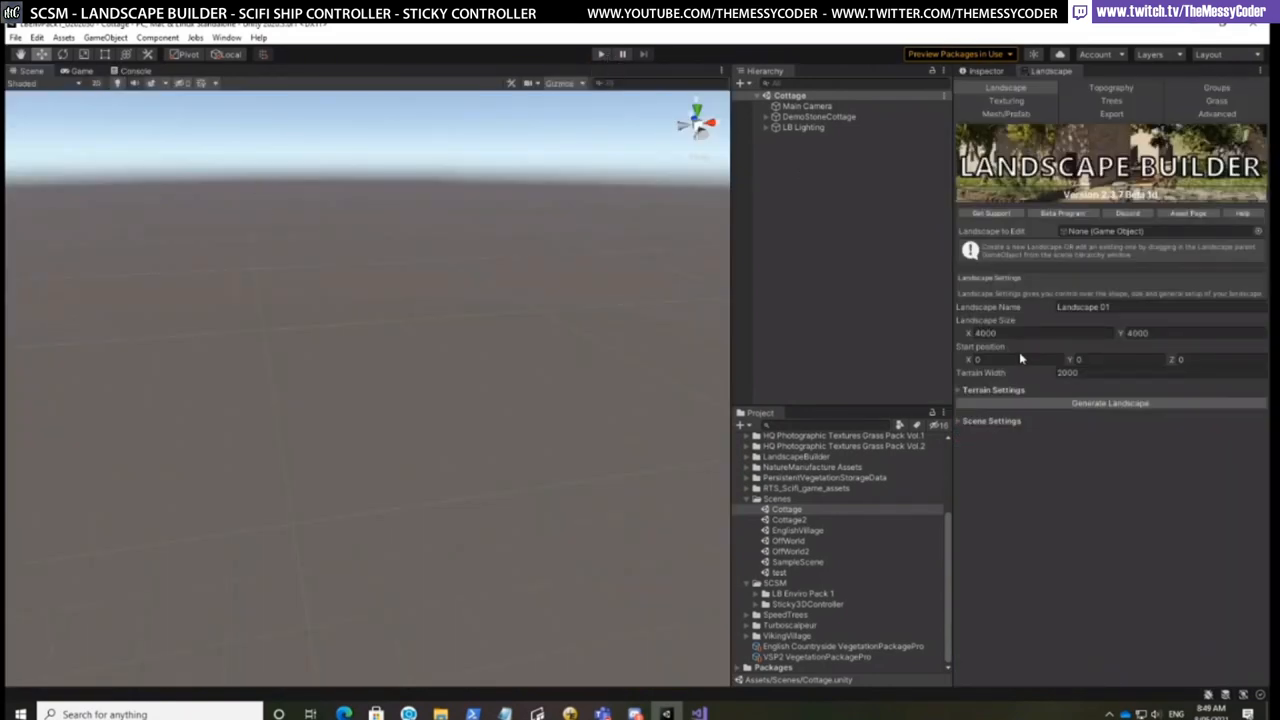
Set DemoStoneCottage as the landscape to edit and display its wooded terrain around the ravine and bridge path
{"action": "left_click_drag", "start_coordinate": [812, 117], "coordinate": [1148, 230]}
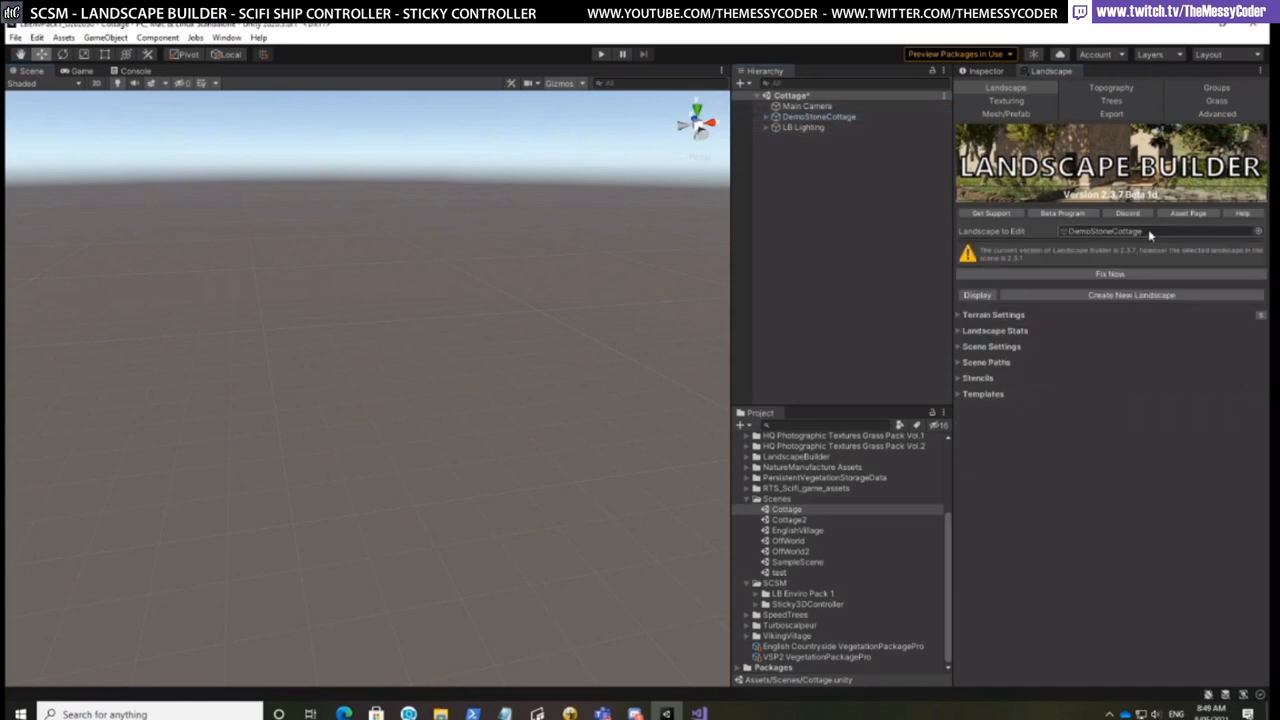
{"action": "left_click", "coordinate": [976, 298]}
{"action": "scroll", "coordinate": [441, 399], "scroll_direction": "up", "scroll_amount": 5}
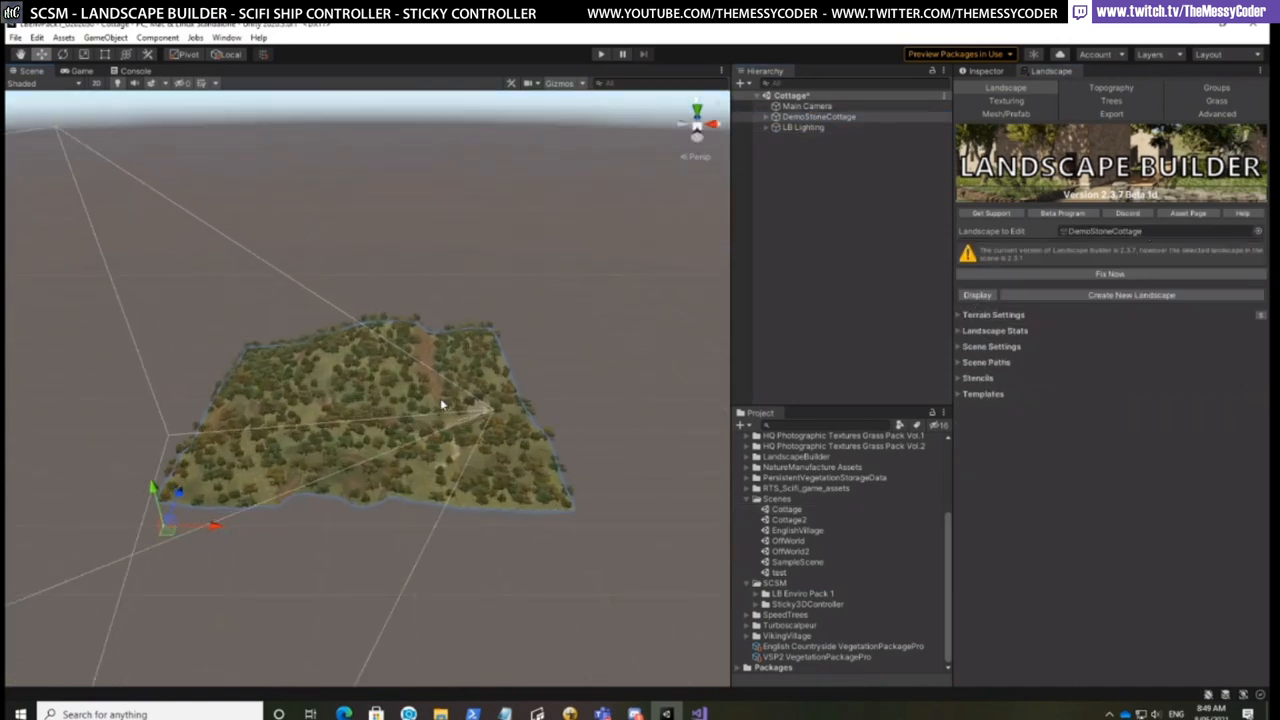
{"action": "right_click_drag", "start_coordinate": [440, 398], "coordinate": [456, 435]}
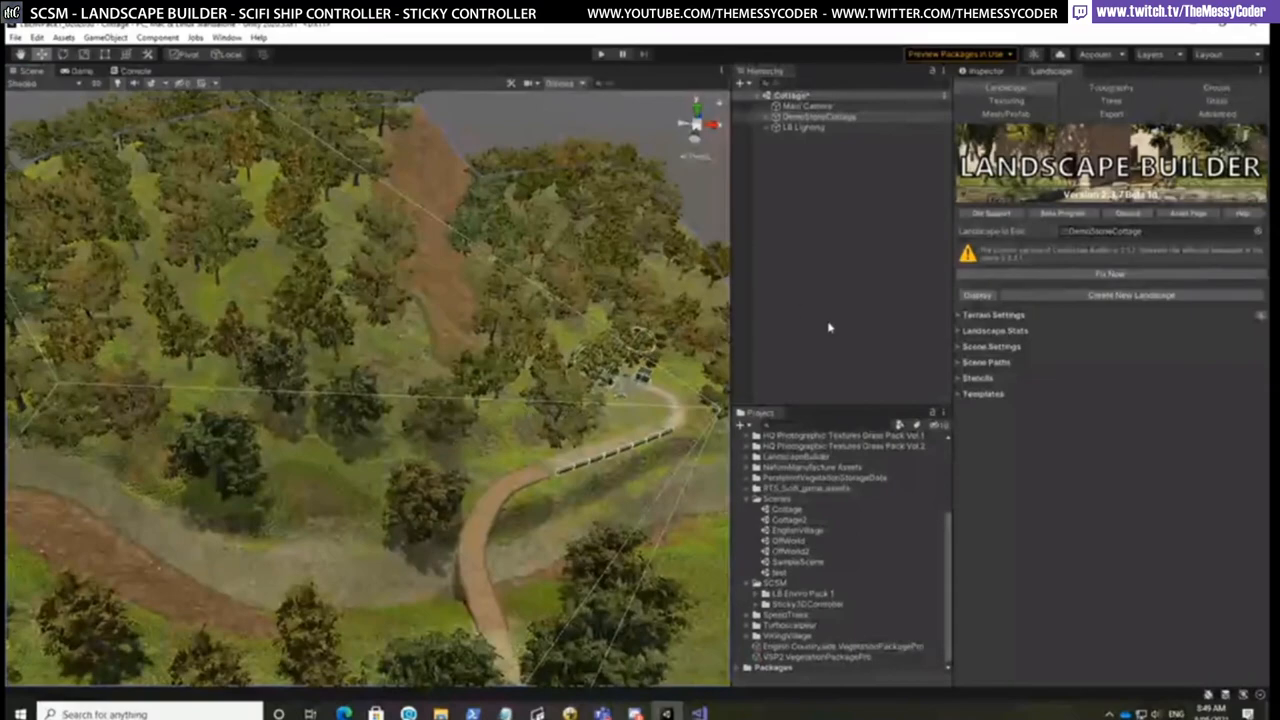
{"action": "right_click_drag", "start_coordinate": [617, 431], "coordinate": [498, 468]}
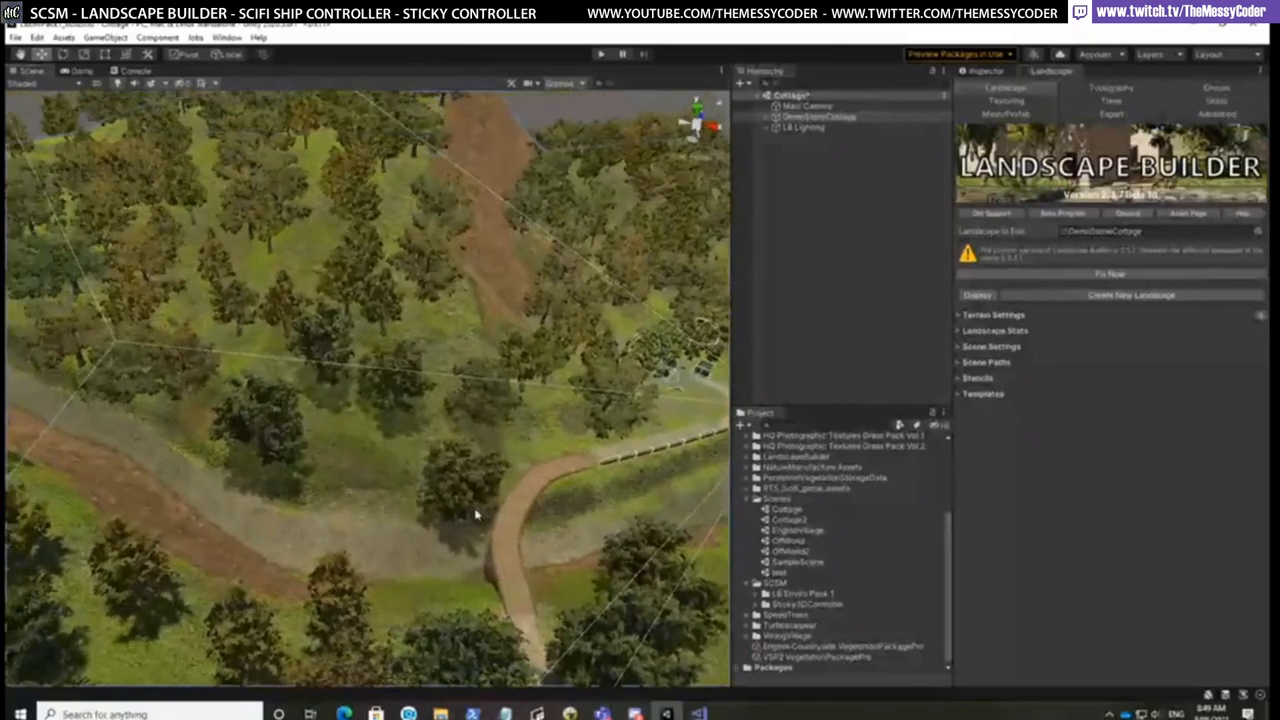
{"action": "right_click_drag", "start_coordinate": [534, 515], "coordinate": [667, 511]}
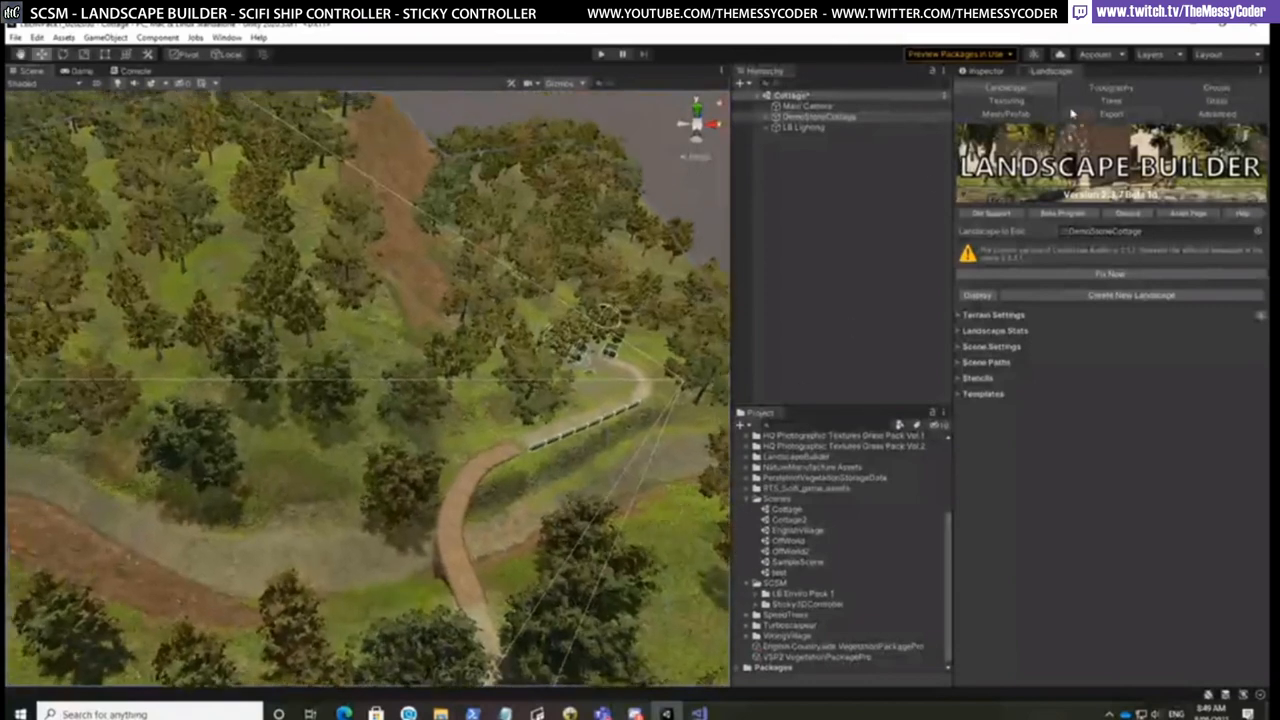
Review the cottage landscape's texture list and Tree Type 2 settings, including the available Tree Placing Mode options
{"action": "left_click", "coordinate": [1008, 101]}
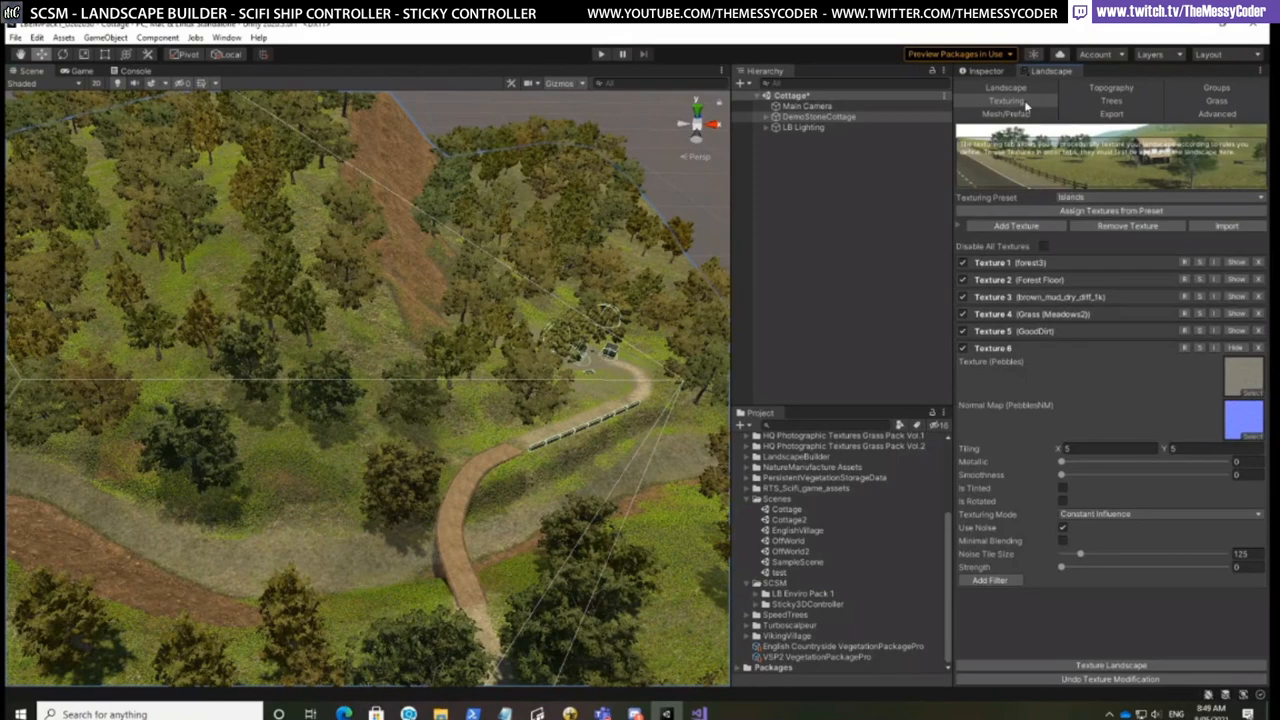
{"action": "left_click", "coordinate": [1090, 103]}
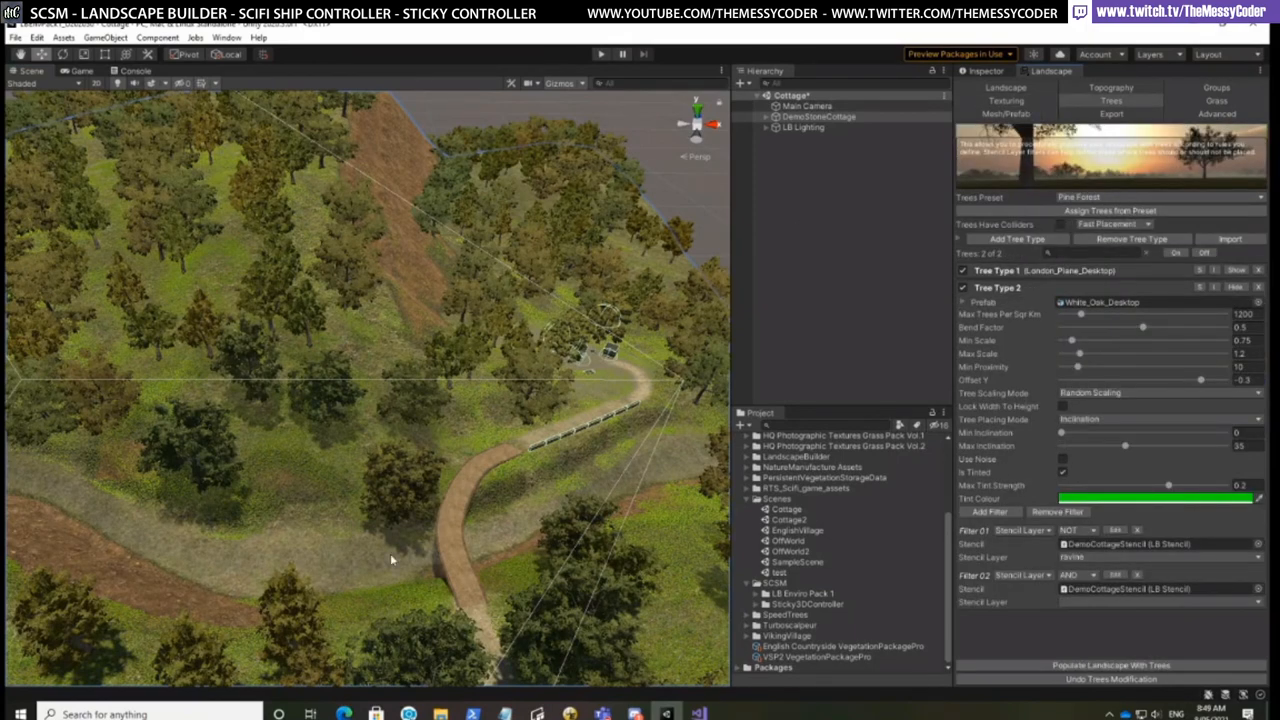
{"action": "right_click_drag", "start_coordinate": [391, 557], "coordinate": [371, 534]}
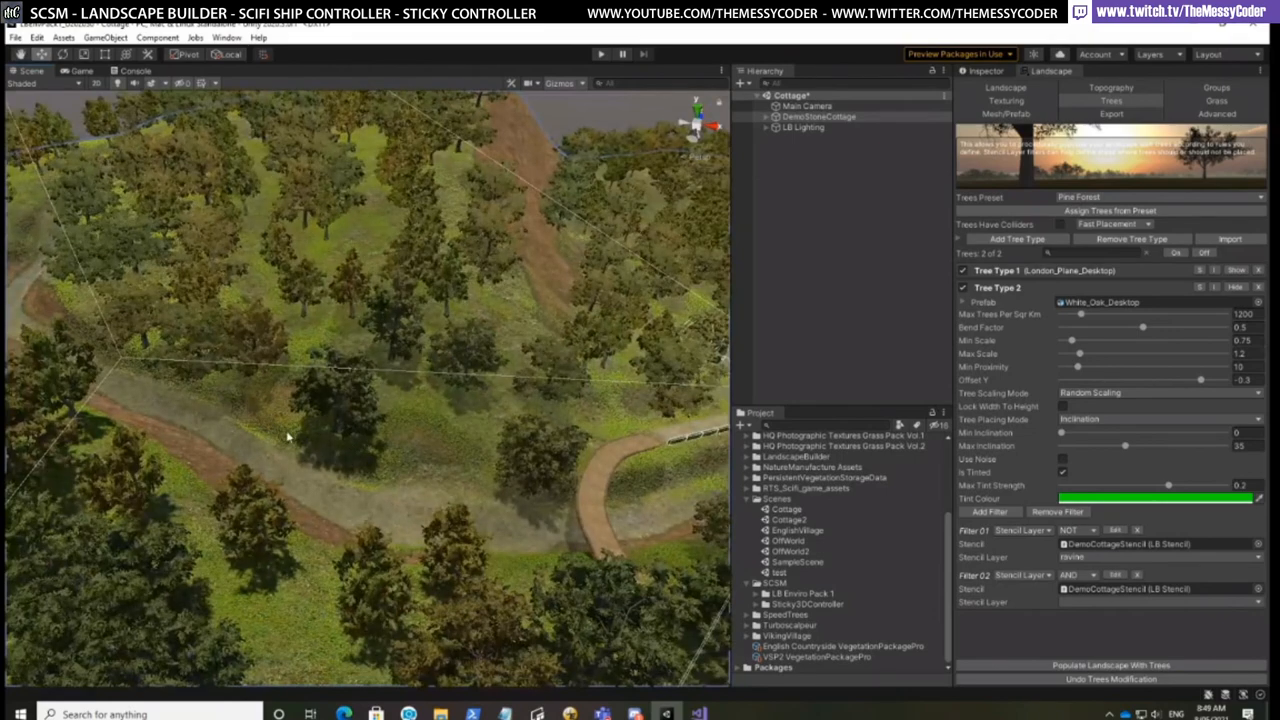
{"action": "right_click_drag", "start_coordinate": [329, 435], "coordinate": [406, 406]}
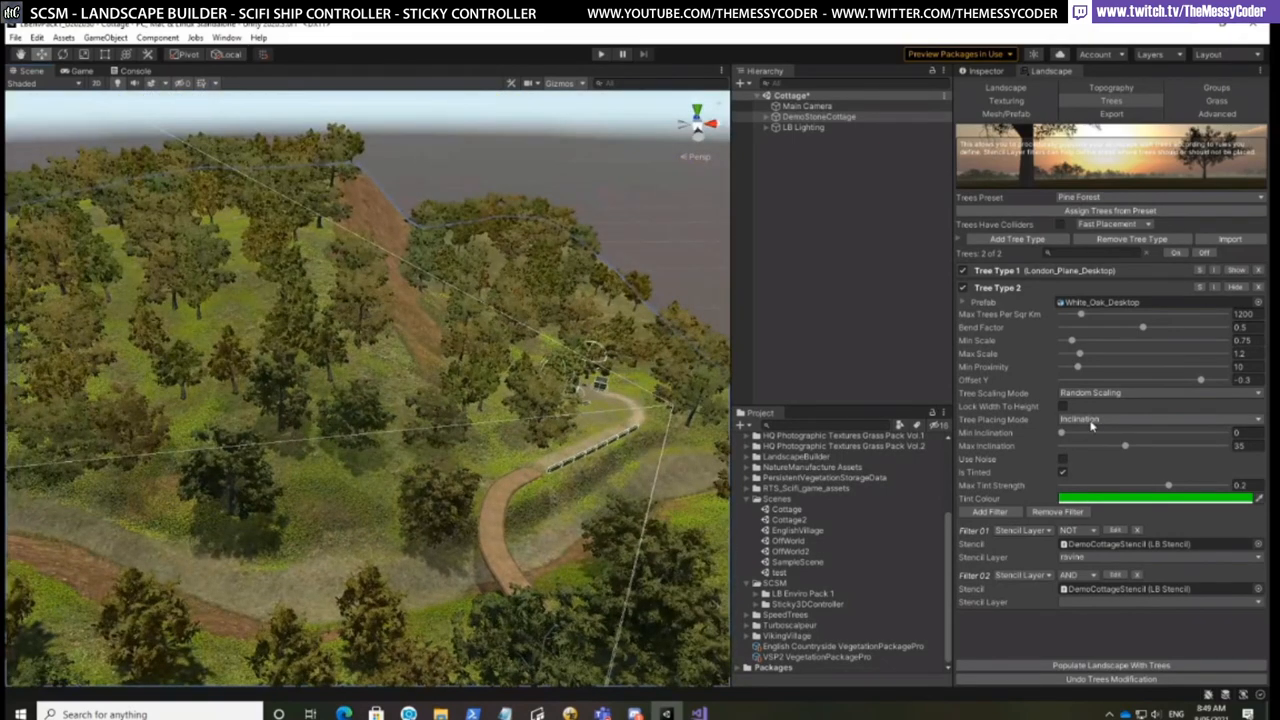
{"action": "left_click", "coordinate": [1101, 418]}
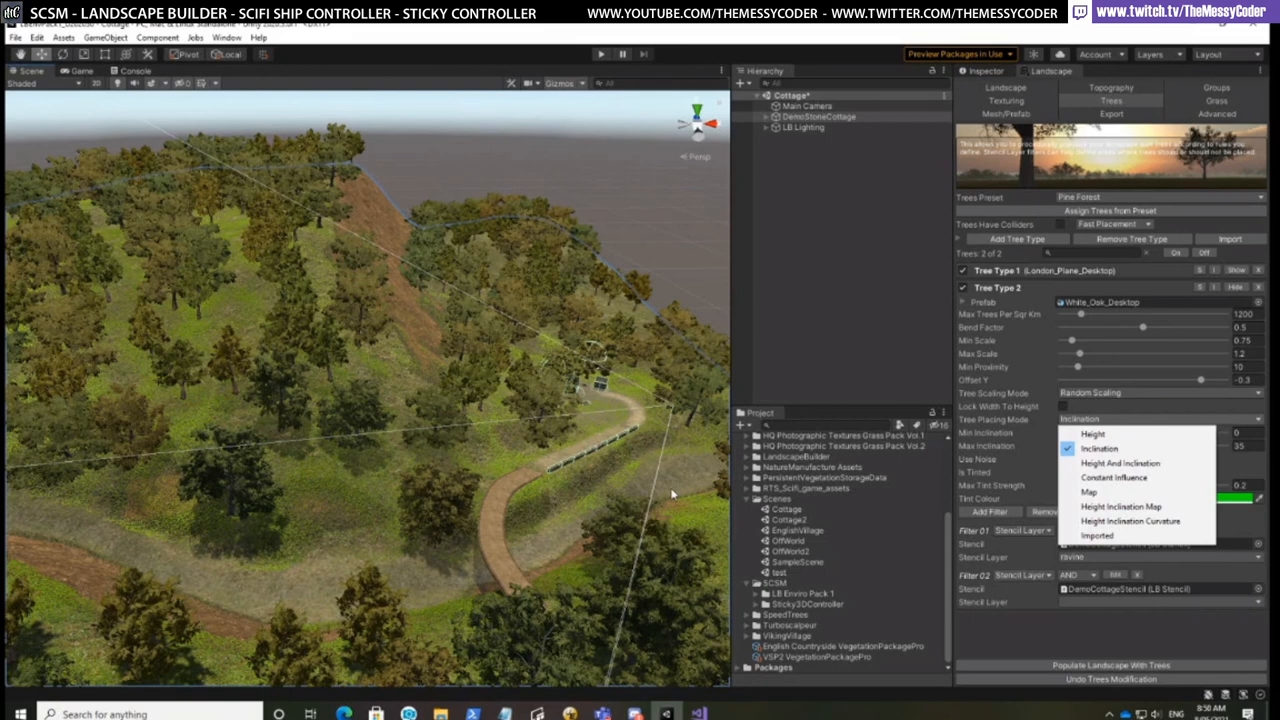
{"action": "left_click", "coordinate": [1030, 630]}
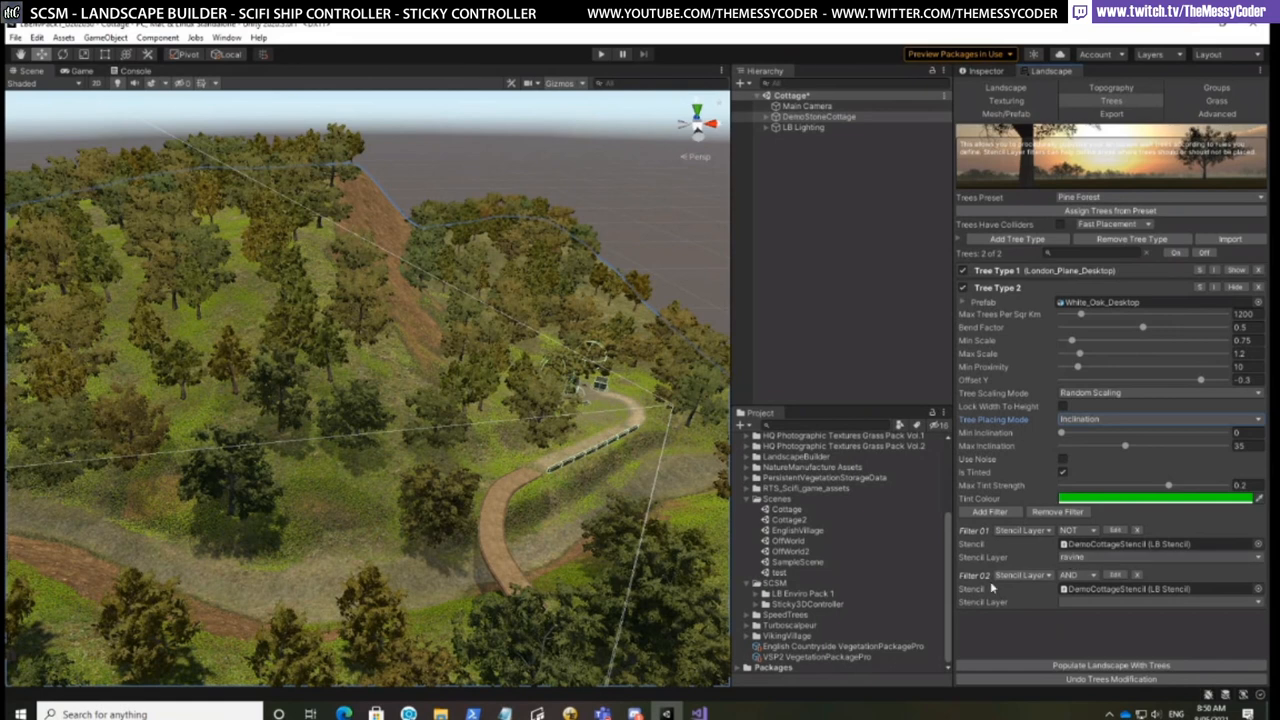
Set the stencil layer of Tree Type 2's Filter 02 to GrassMask1
{"action": "left_click", "coordinate": [1097, 601]}
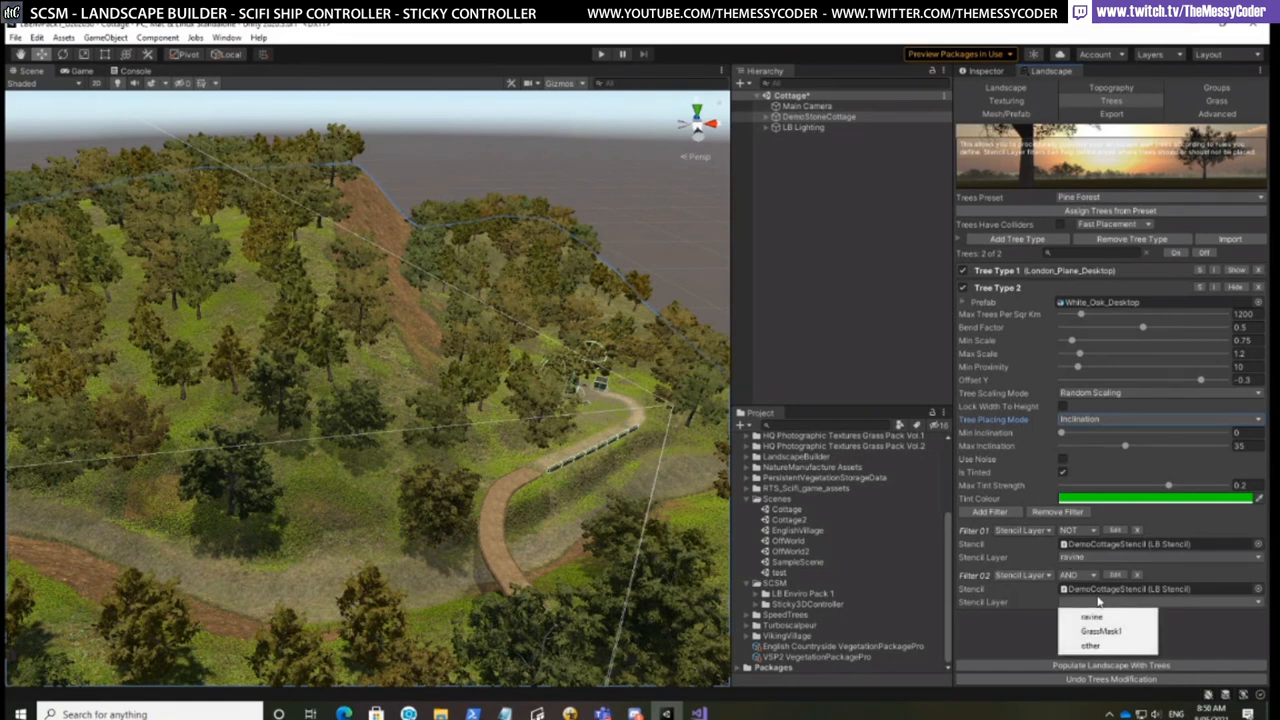
{"action": "left_click", "coordinate": [1002, 640]}
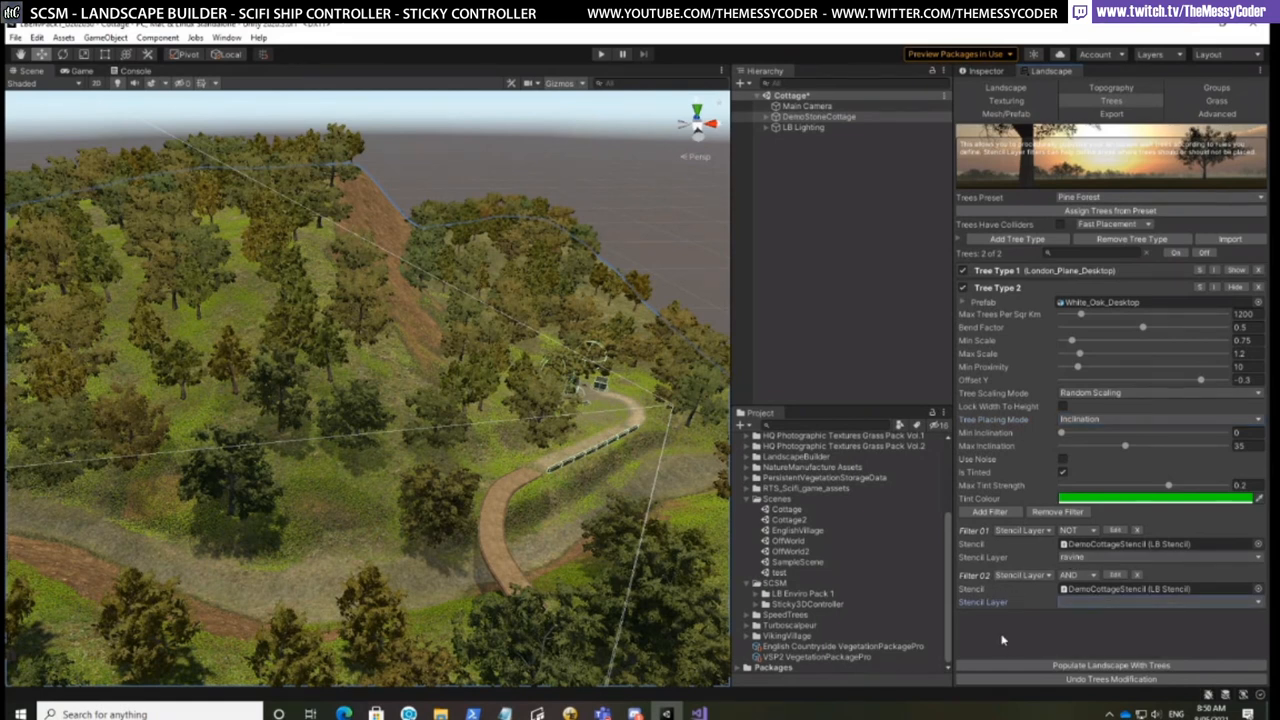
{"action": "left_click", "coordinate": [1093, 603]}
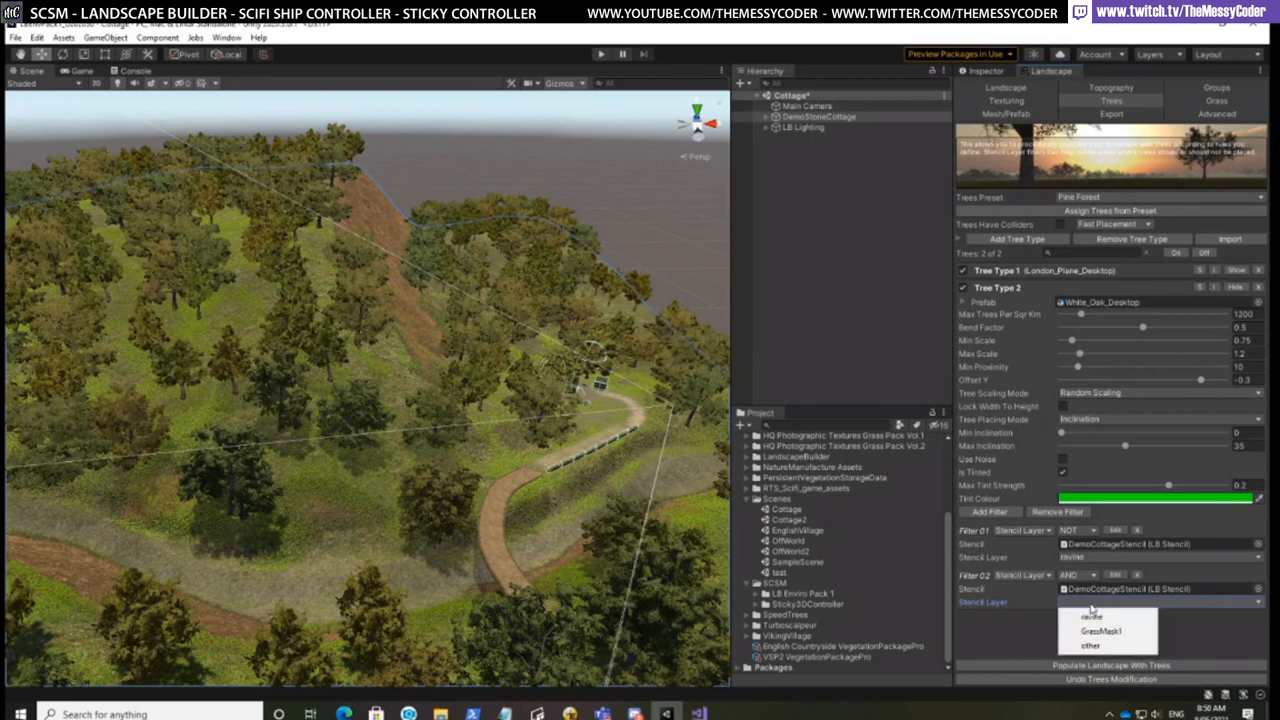
{"action": "left_click", "coordinate": [1100, 632]}
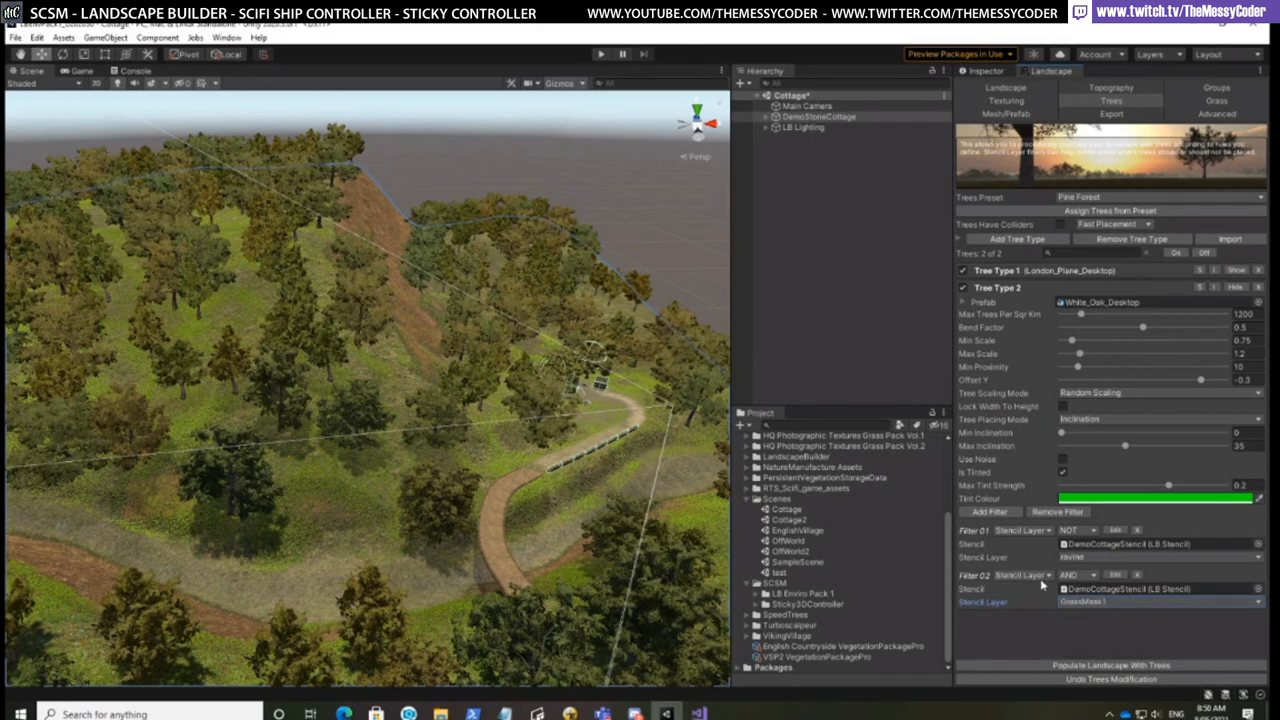
Select DemoCottageStencil from the tree filter, show the stencil, and enlarge the view of its painted layers
{"action": "double_click", "coordinate": [1110, 544]}
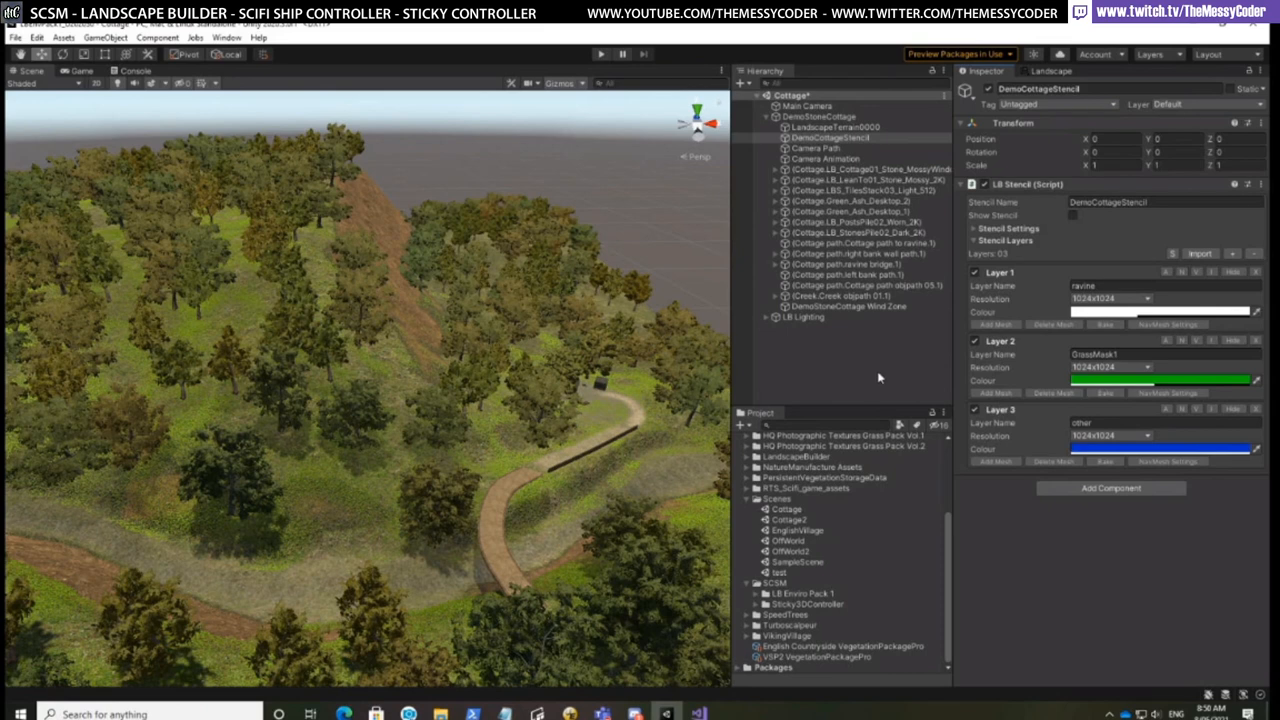
{"action": "left_click", "coordinate": [1073, 215]}
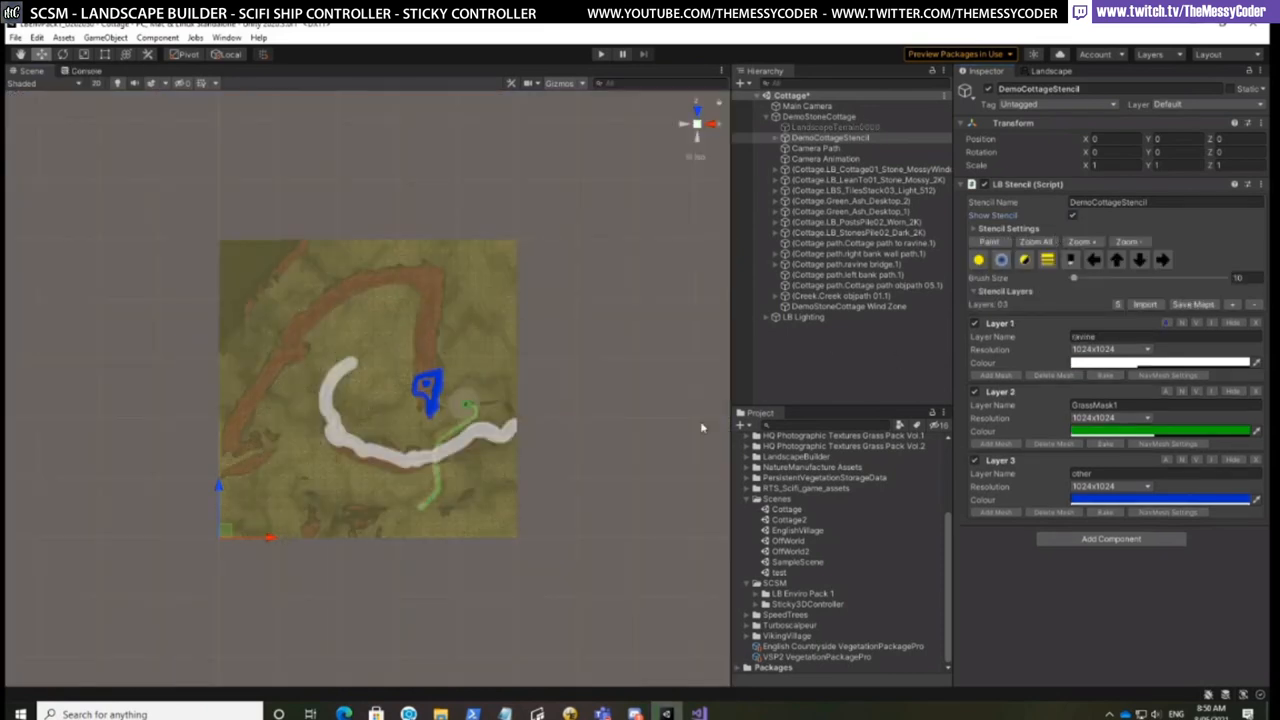
{"action": "scroll", "coordinate": [617, 481], "scroll_direction": "up", "scroll_amount": 6}
{"action": "scroll", "coordinate": [616, 483], "scroll_direction": "down", "scroll_amount": 5}
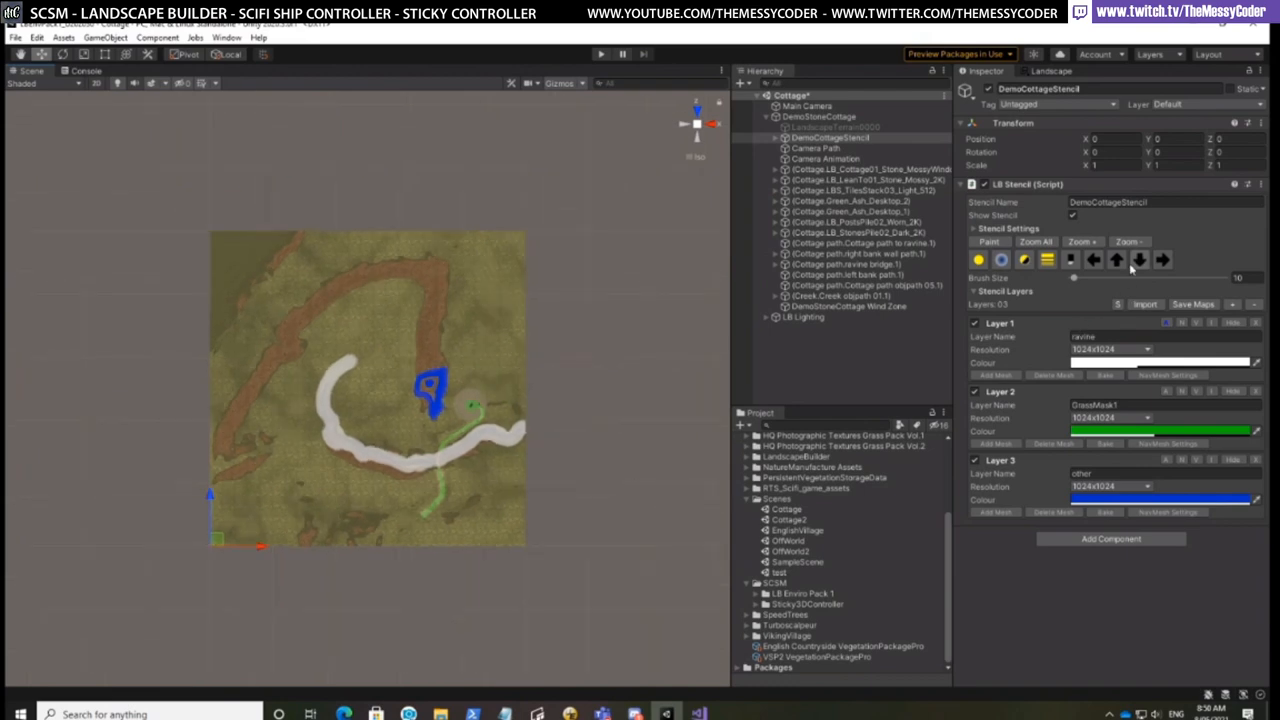
{"action": "left_click", "coordinate": [1091, 247]}
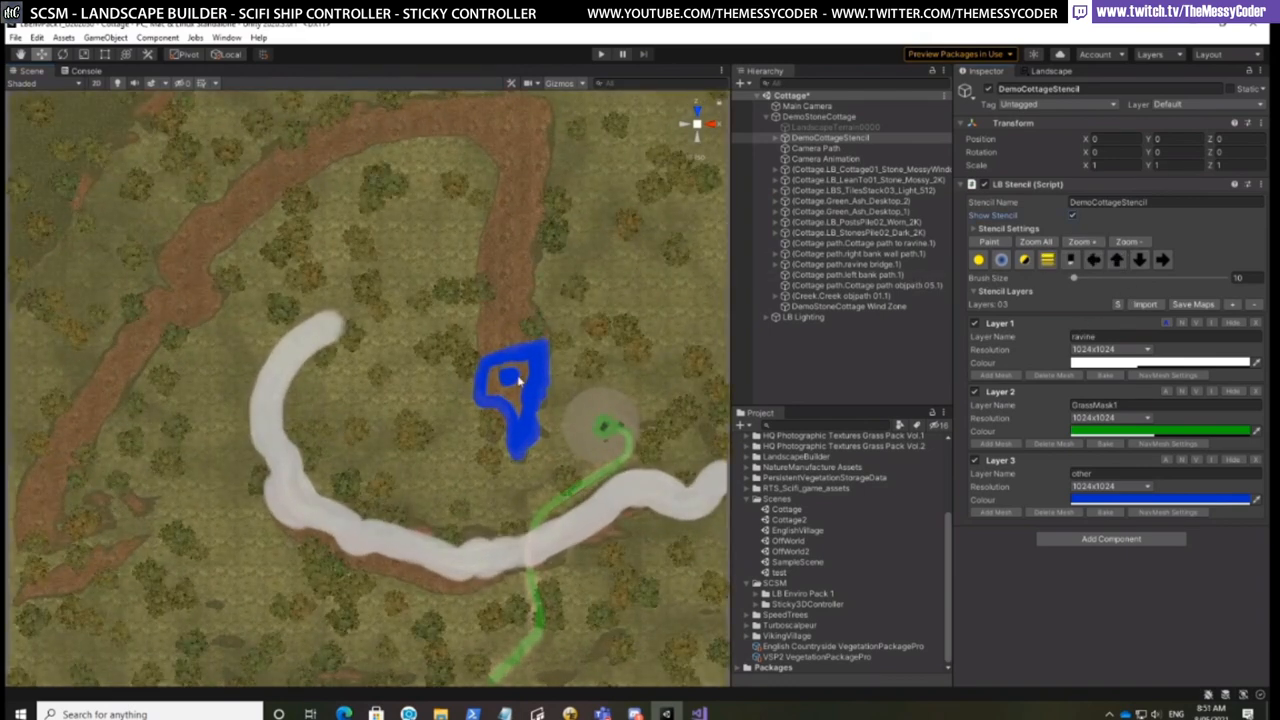
Delete the "other" stencil layer and add a new stencil layer named secret
{"action": "left_click", "coordinate": [1256, 462]}
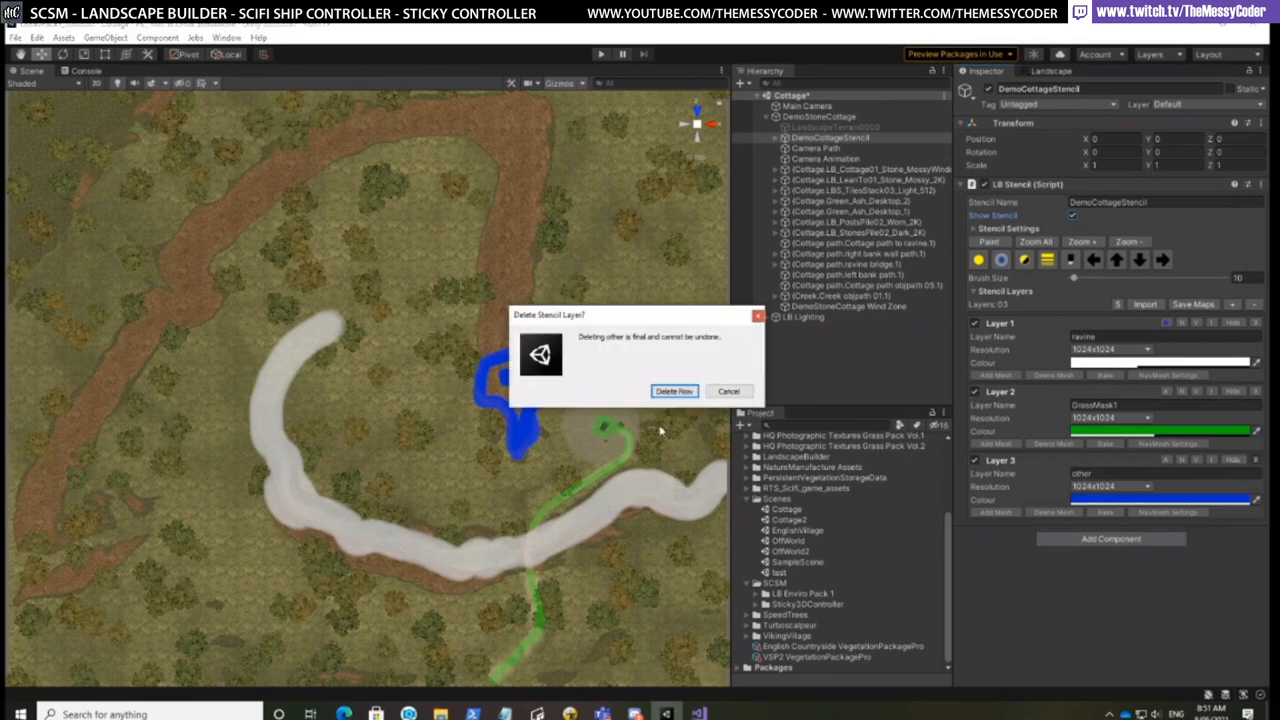
{"action": "left_click", "coordinate": [675, 391]}
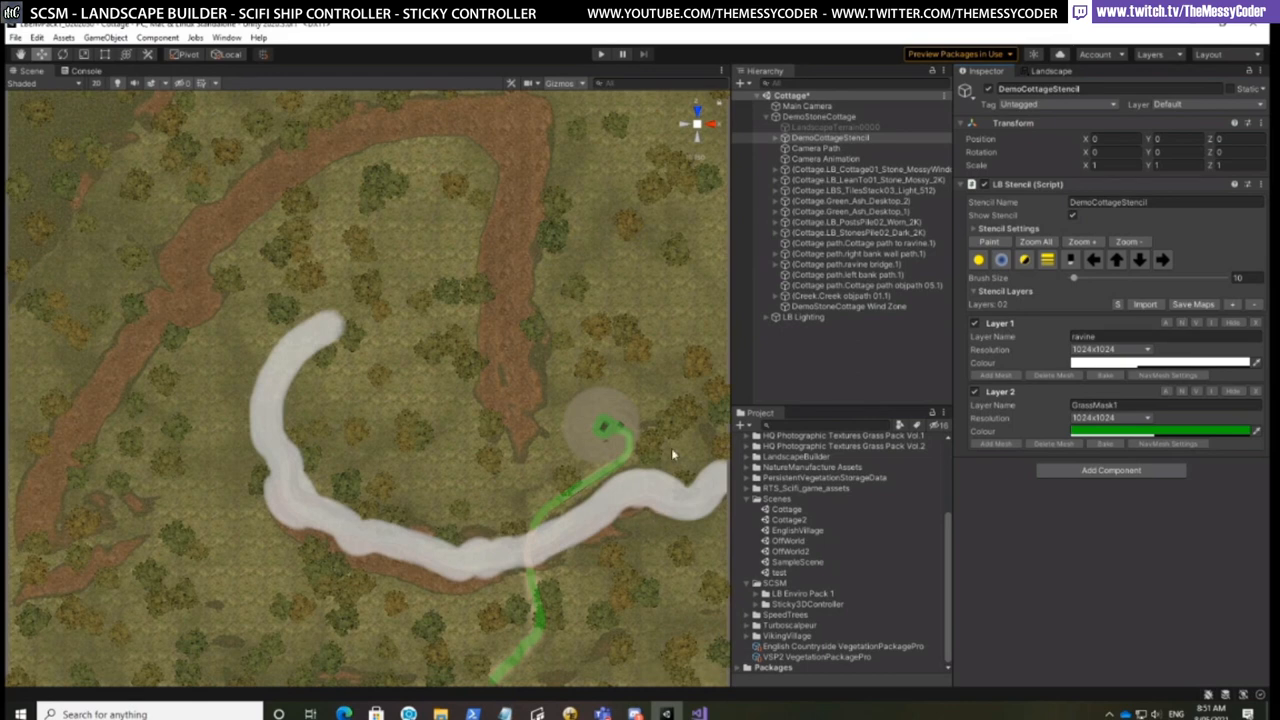
{"action": "left_click", "coordinate": [1234, 305]}
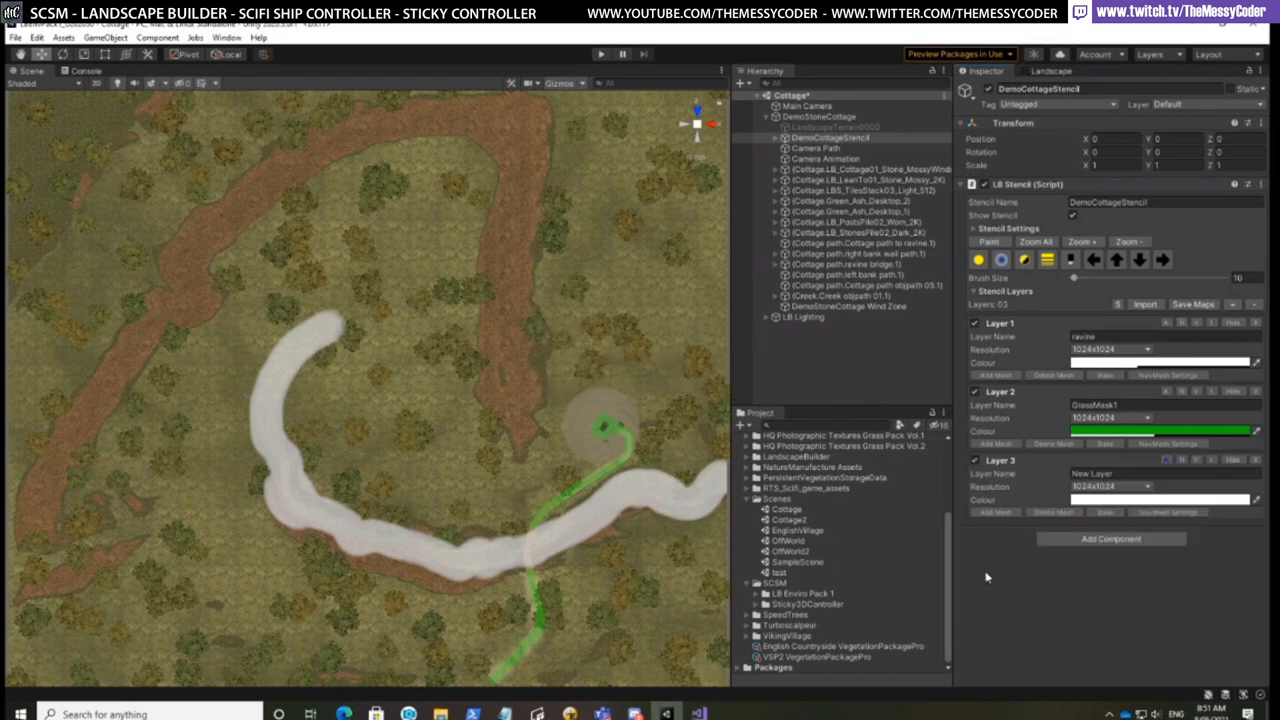
{"action": "left_click", "coordinate": [1122, 474]}
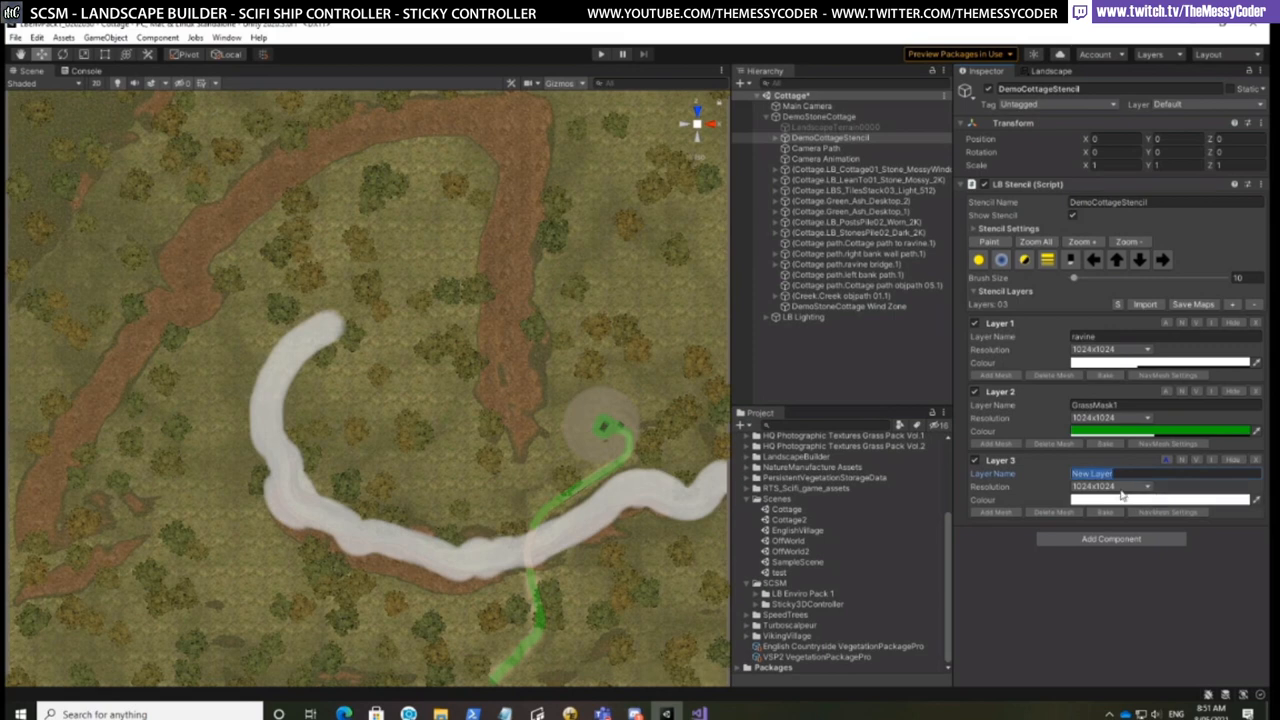
{"action": "type", "text": "secret"}
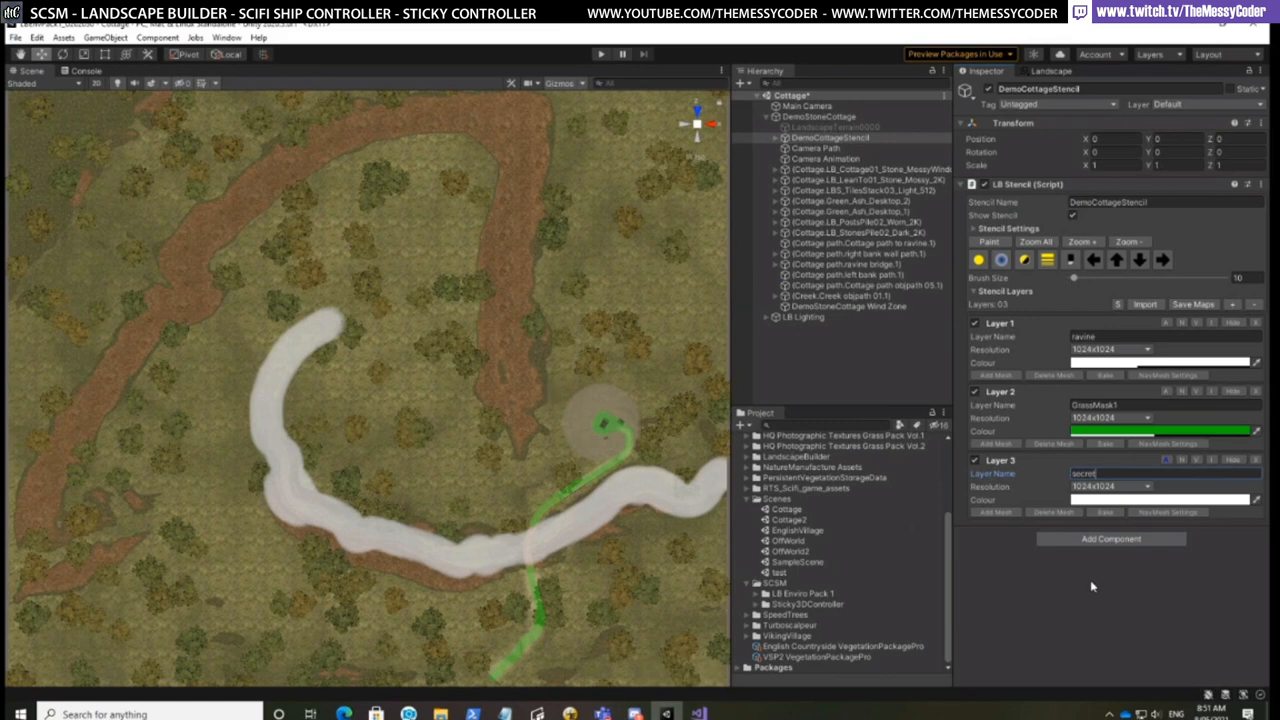
Paint a short stroke on the secret stencil layer beside the cottage clearing and change the layer's colour to blue
{"action": "left_click", "coordinate": [1001, 259]}
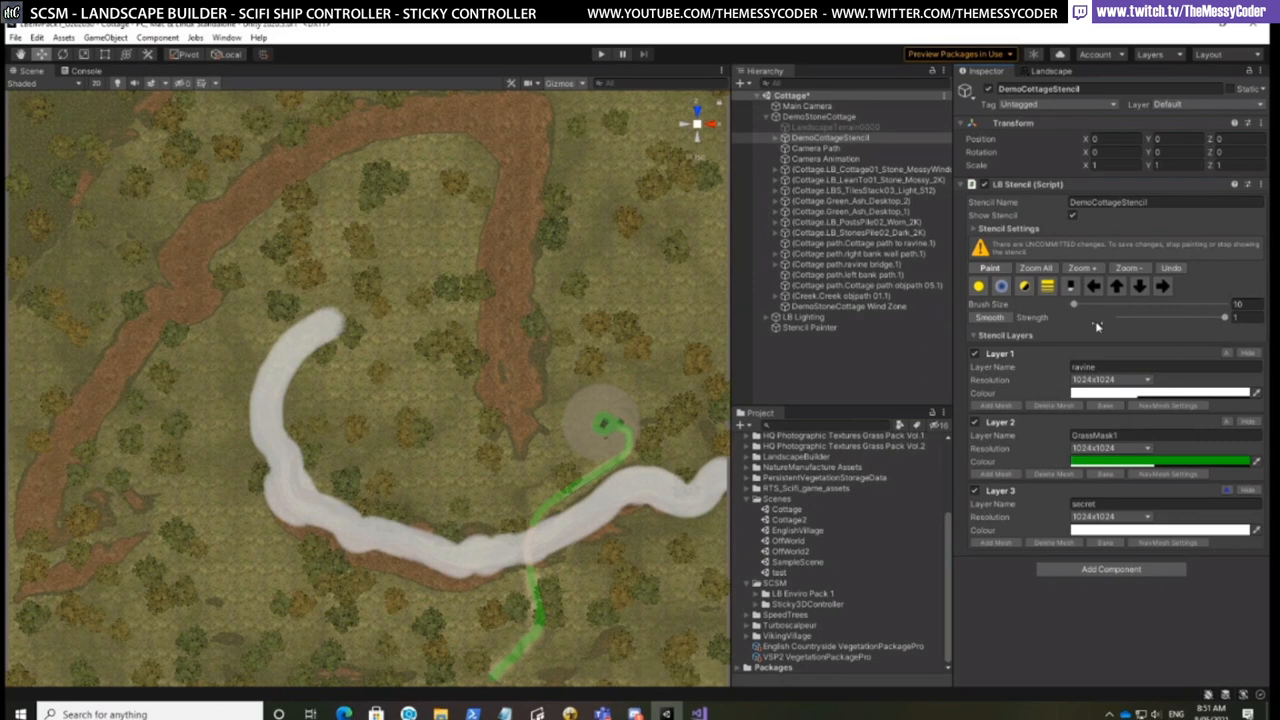
{"action": "left_click_drag", "start_coordinate": [558, 393], "coordinate": [540, 425]}
{"action": "left_click", "coordinate": [1105, 533]}
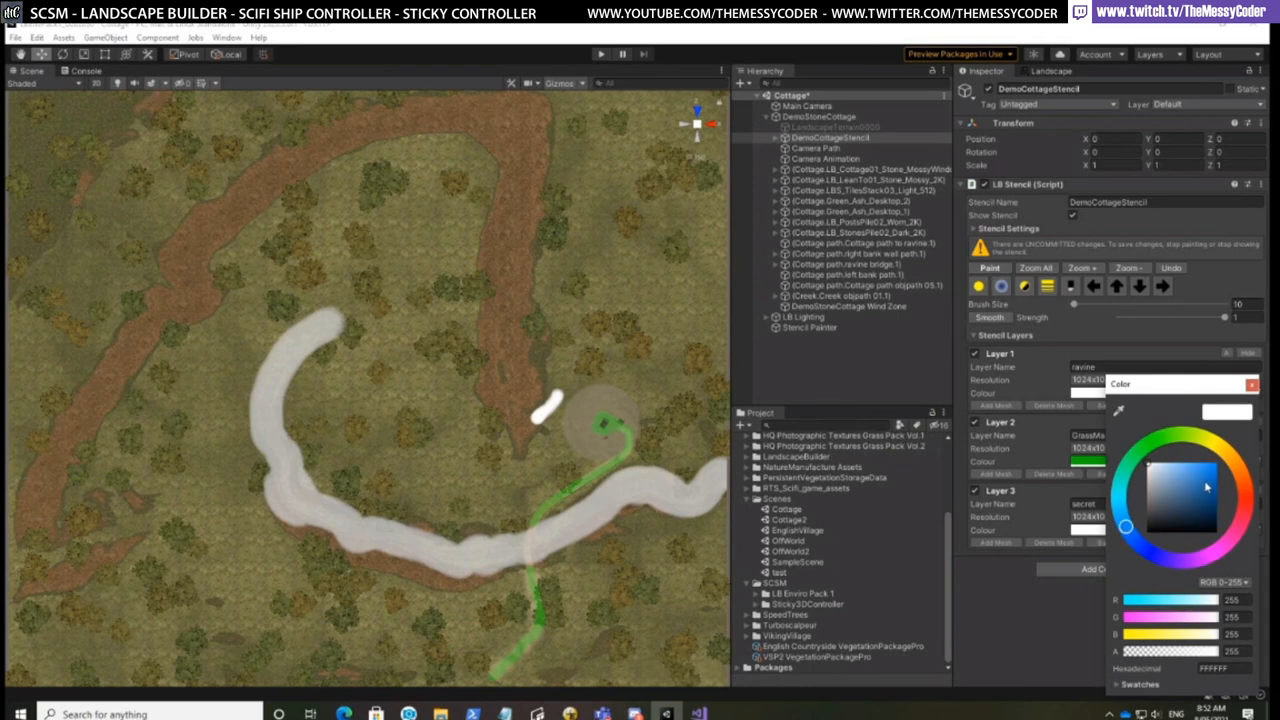
{"action": "left_click", "coordinate": [1217, 466]}
{"action": "left_click_drag", "start_coordinate": [1147, 551], "coordinate": [1151, 552]}
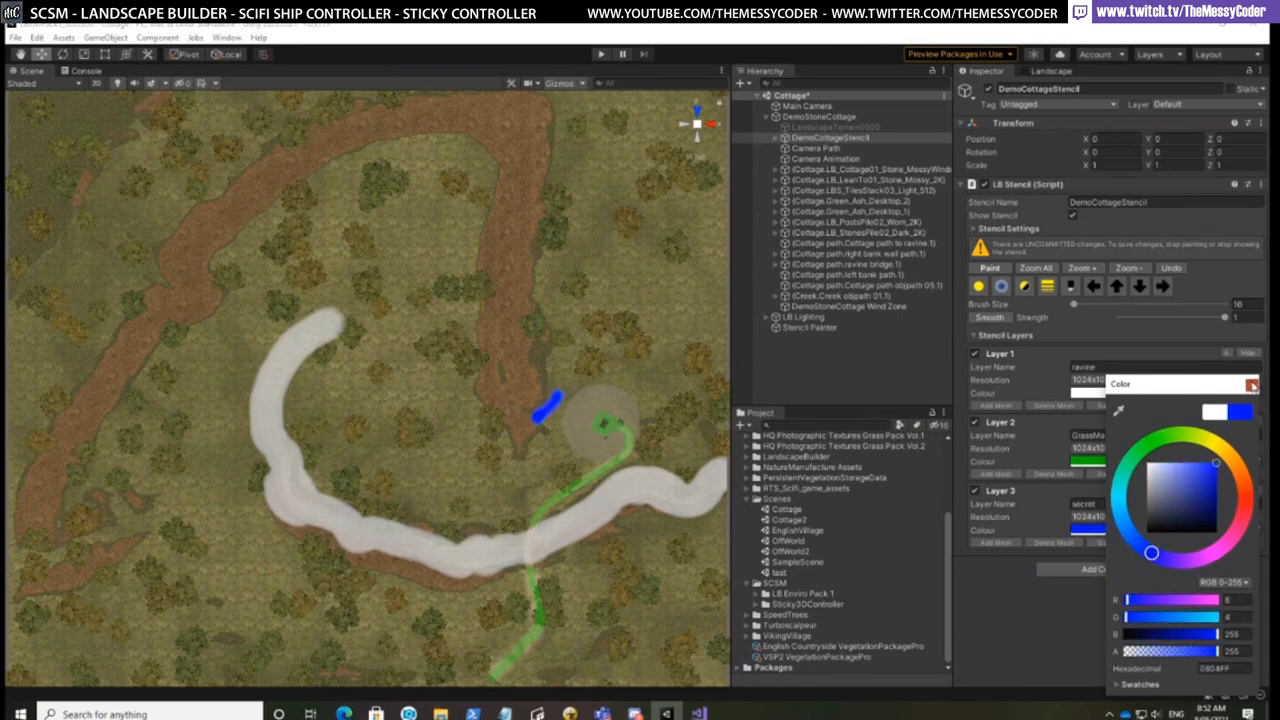
{"action": "left_click", "coordinate": [1251, 385]}
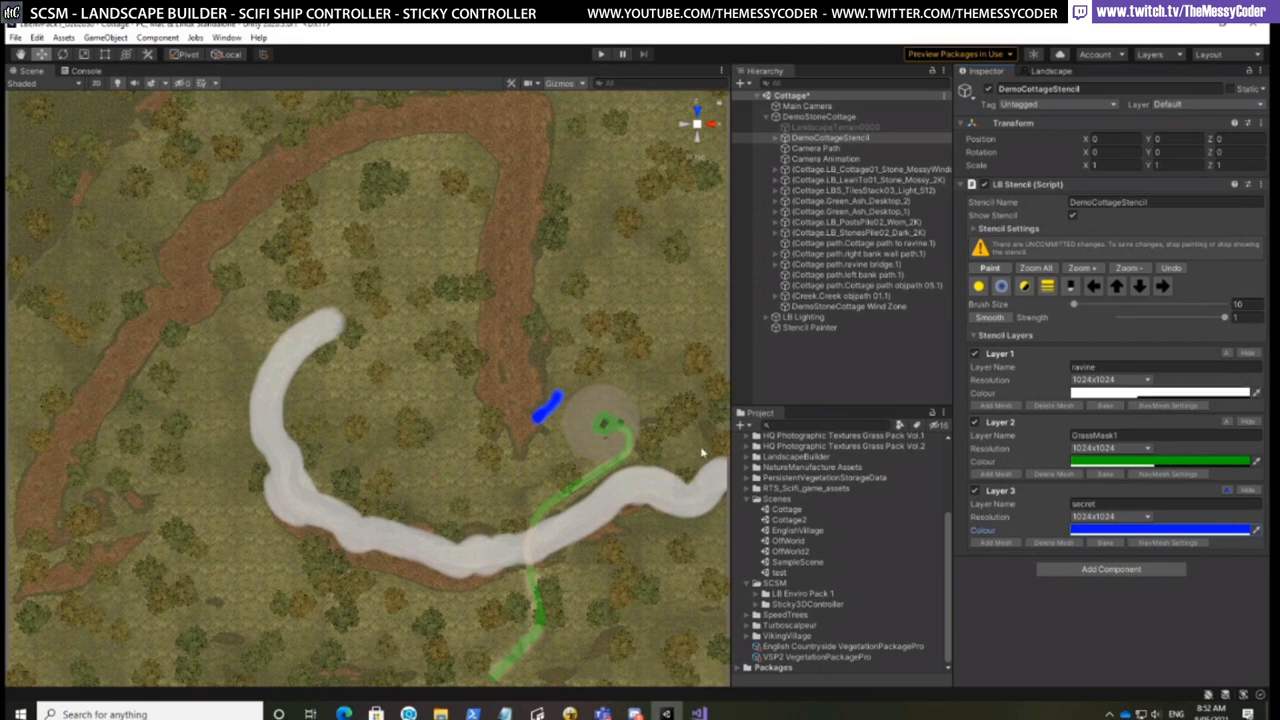
Toggle the ravine and GrassMask1 stencil layers off and back on to compare them in the scene
{"action": "left_click", "coordinate": [975, 355]}
{"action": "left_click", "coordinate": [975, 355]}
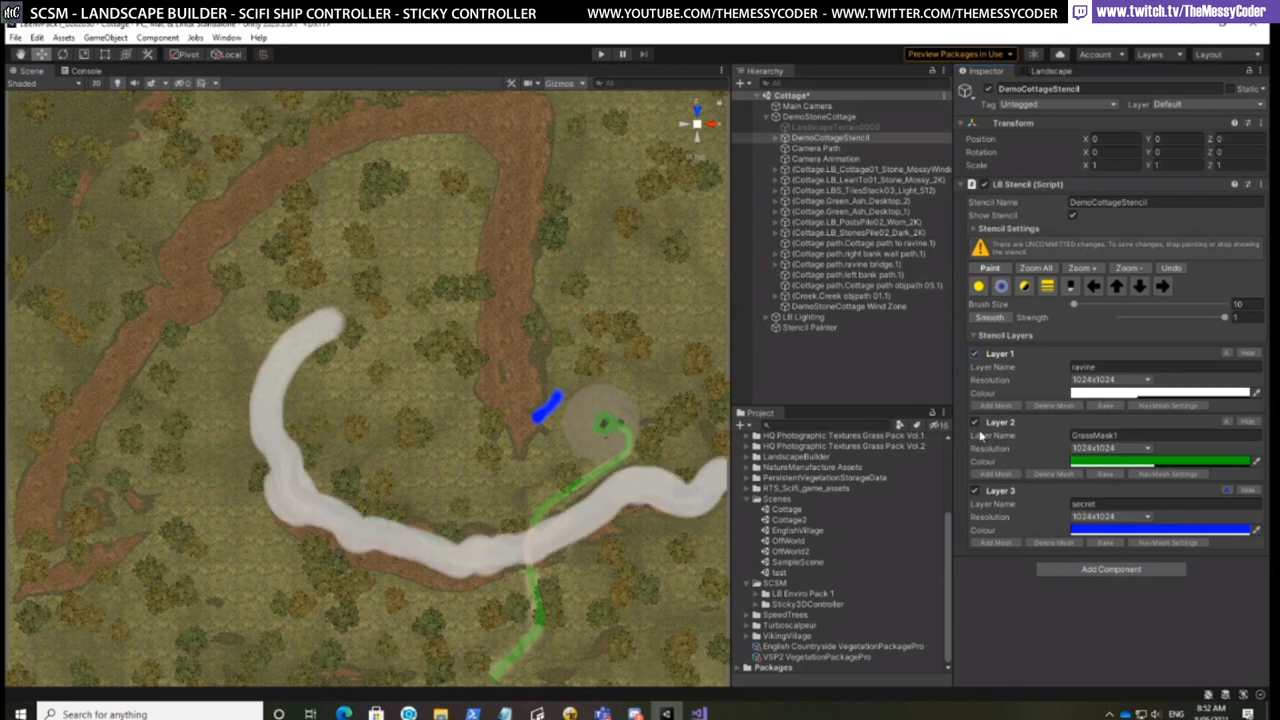
{"action": "left_click", "coordinate": [976, 423]}
{"action": "left_click", "coordinate": [976, 423]}
Paint a large ring-shaped area on the secret layer with brush size 40, soften its edges, and stop showing the stencil
{"action": "left_click", "coordinate": [1083, 304]}
{"action": "mouse_move", "coordinate": [562, 393]}
{"action": "left_mouse_down"}
{"action": "mouse_move", "coordinate": [480, 429]}
{"action": "mouse_move", "coordinate": [491, 366]}
{"action": "mouse_move", "coordinate": [538, 316]}
{"action": "mouse_move", "coordinate": [588, 343]}
{"action": "mouse_move", "coordinate": [469, 374]}
{"action": "mouse_move", "coordinate": [466, 386]}
{"action": "left_mouse_up"}
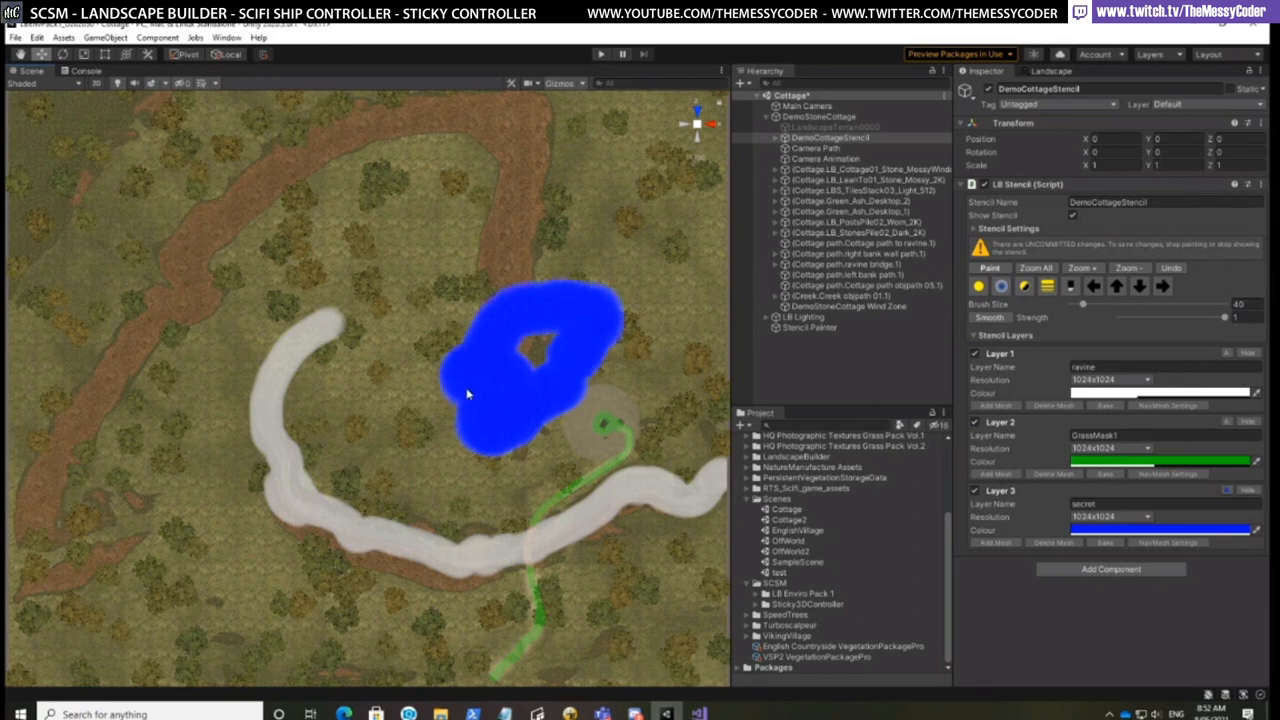
{"action": "left_click", "coordinate": [1046, 289]}
{"action": "mouse_move", "coordinate": [480, 314]}
{"action": "left_mouse_down"}
{"action": "mouse_move", "coordinate": [451, 351]}
{"action": "mouse_move", "coordinate": [454, 417]}
{"action": "mouse_move", "coordinate": [486, 449]}
{"action": "mouse_move", "coordinate": [561, 418]}
{"action": "mouse_move", "coordinate": [608, 363]}
{"action": "mouse_move", "coordinate": [617, 300]}
{"action": "mouse_move", "coordinate": [483, 287]}
{"action": "left_mouse_up"}
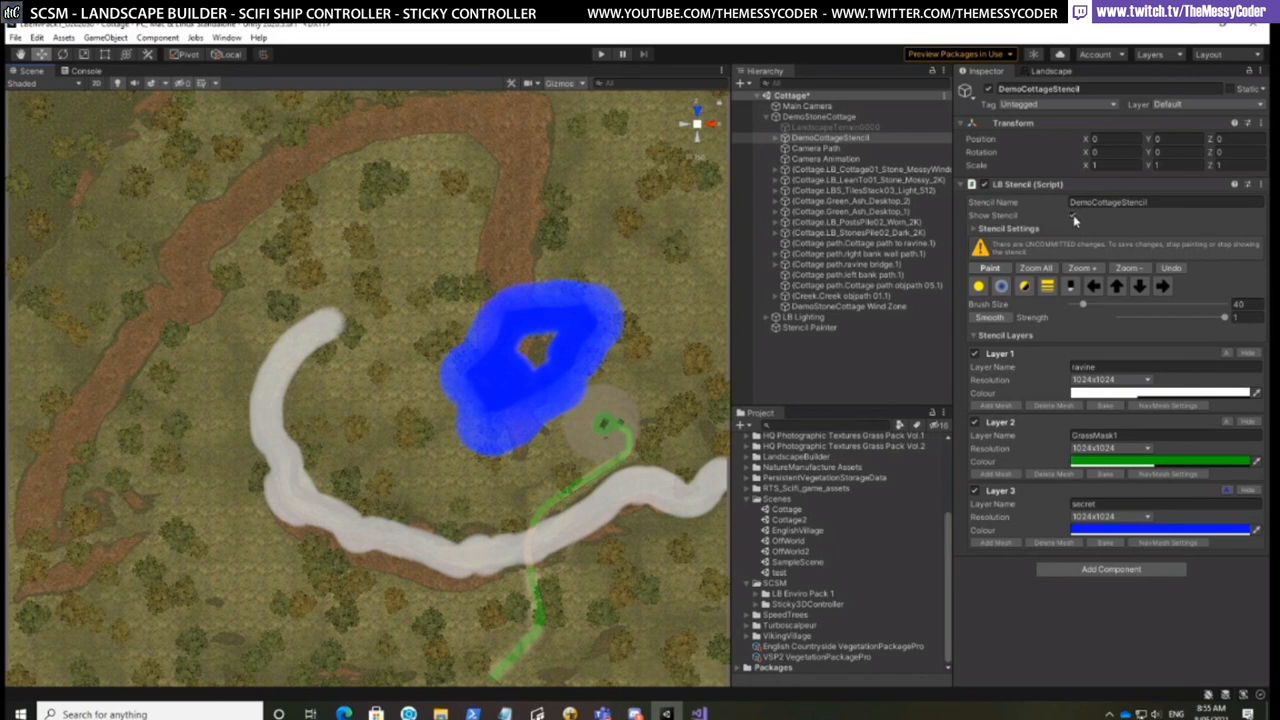
{"action": "left_click", "coordinate": [1073, 217]}
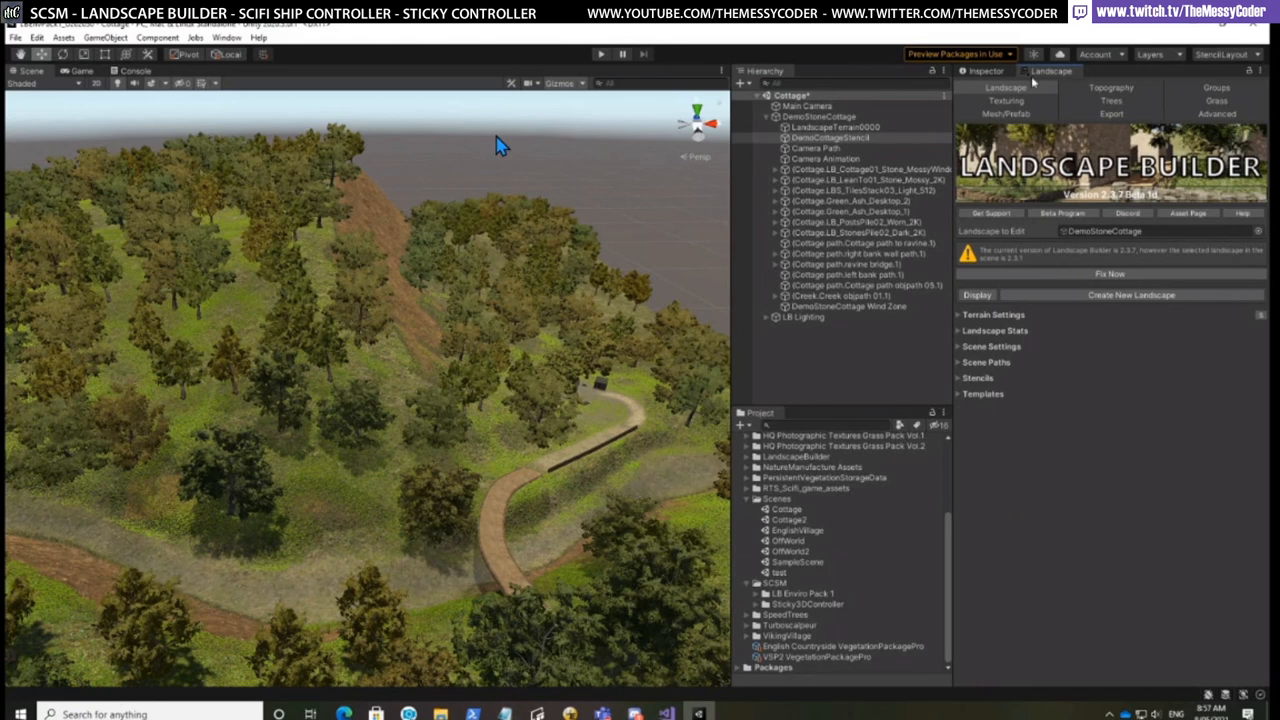
Try out a second topography layer of the Map Path type on the cottage landscape and delete it
{"action": "left_click", "coordinate": [1019, 102]}
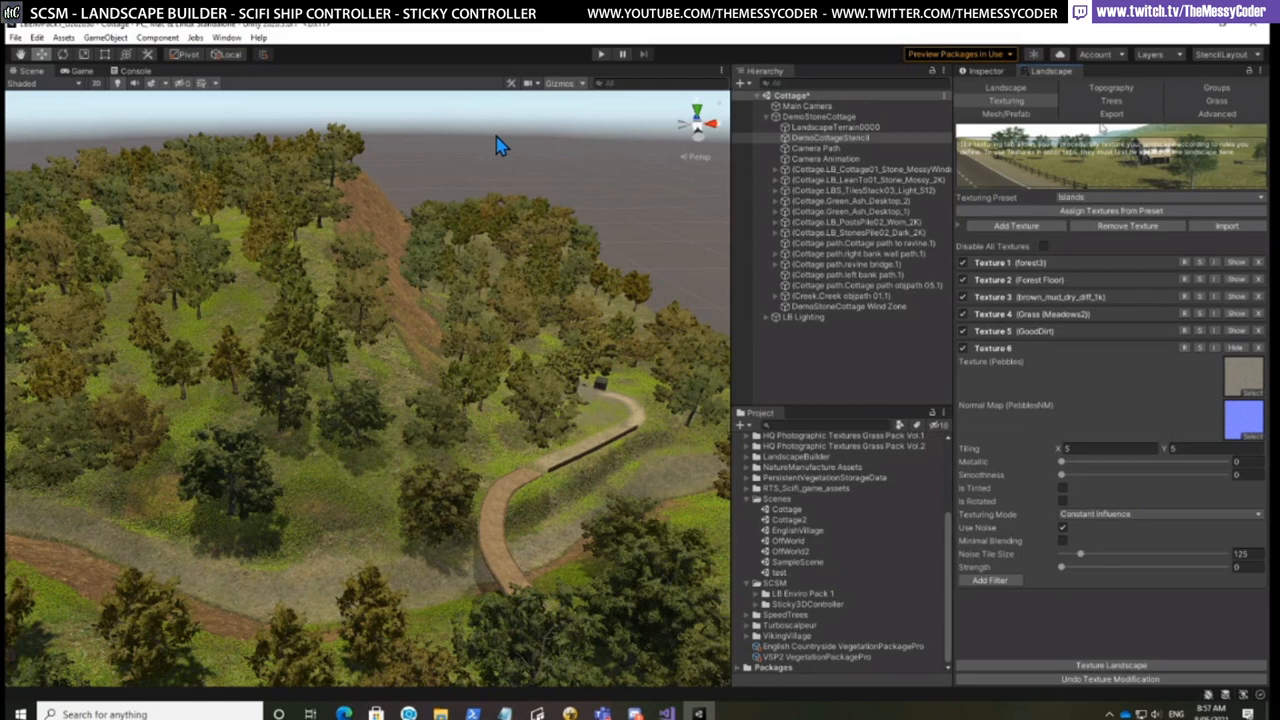
{"action": "left_click", "coordinate": [1110, 88]}
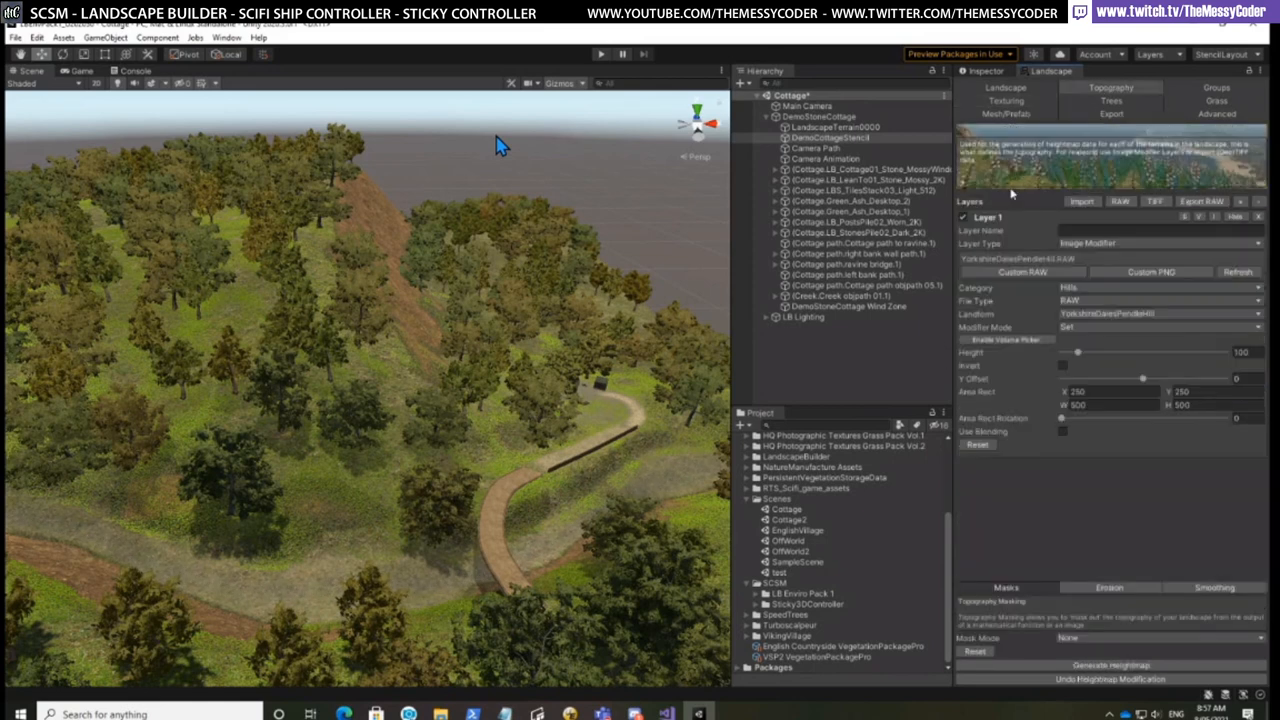
{"action": "left_click", "coordinate": [1236, 217]}
{"action": "left_click", "coordinate": [1240, 201]}
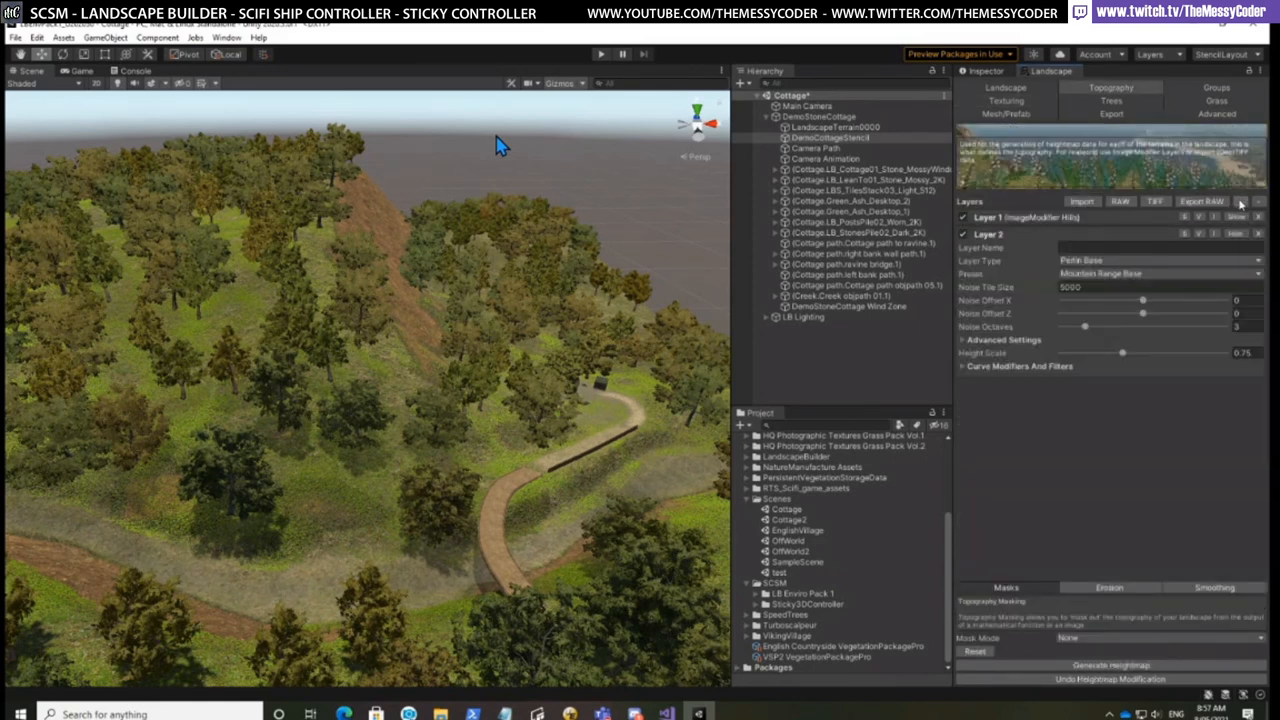
{"action": "left_click", "coordinate": [1097, 261]}
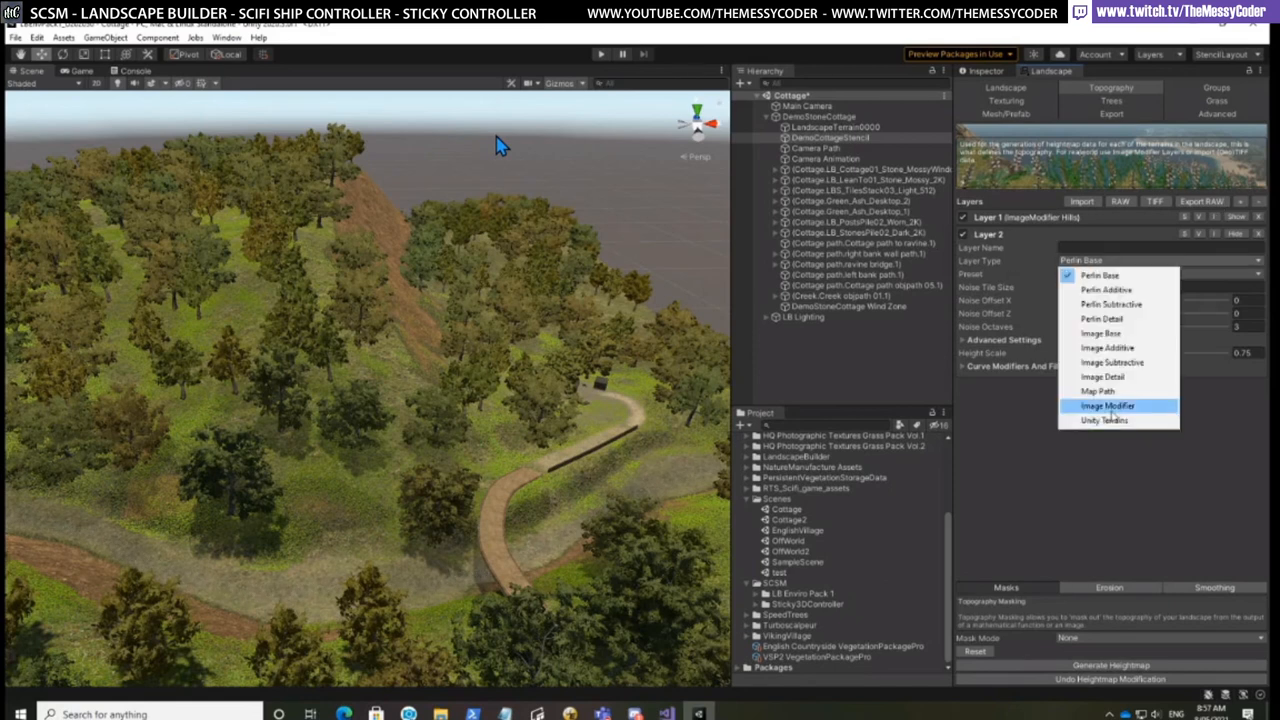
{"action": "left_click", "coordinate": [1100, 391]}
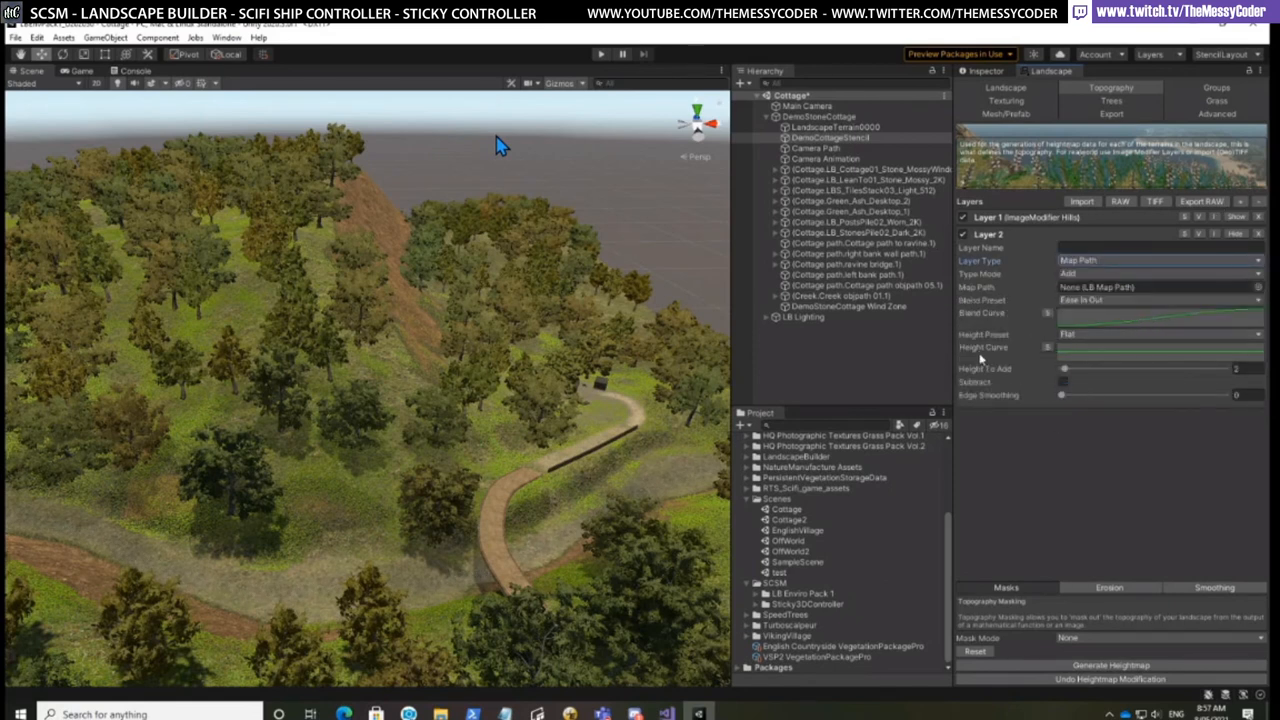
{"action": "left_click", "coordinate": [1096, 262]}
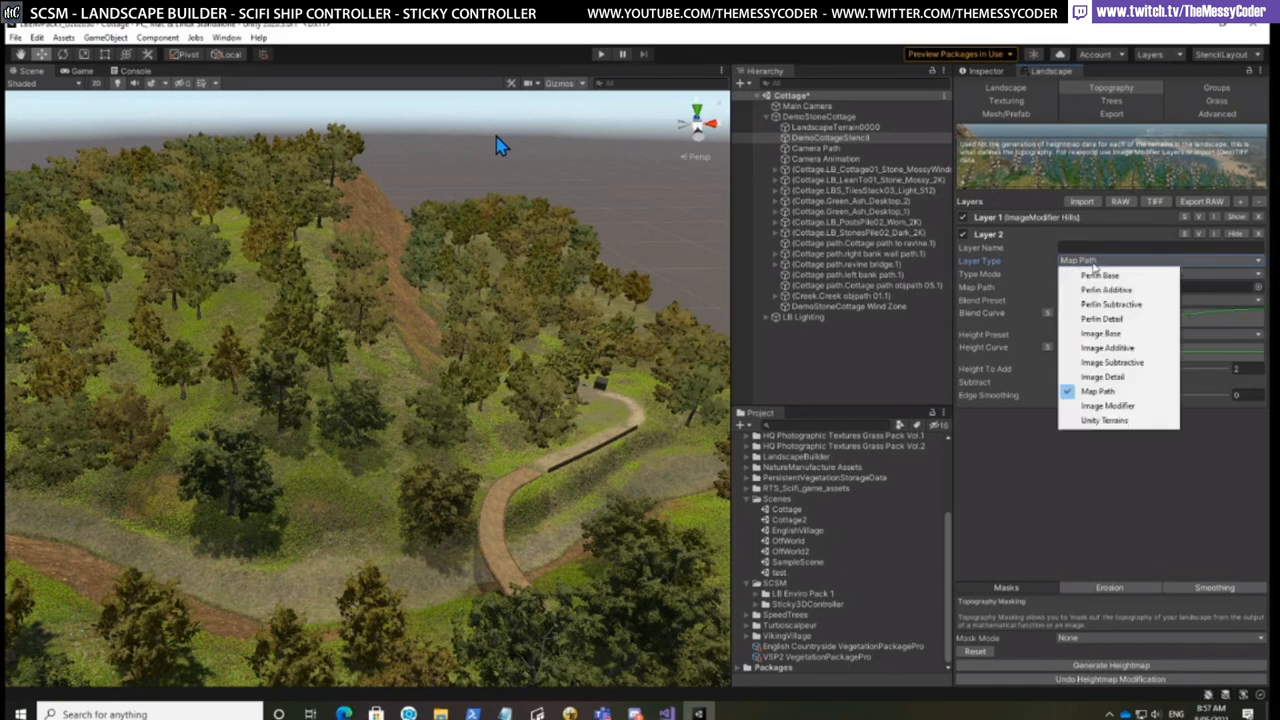
{"action": "left_click", "coordinate": [1040, 457]}
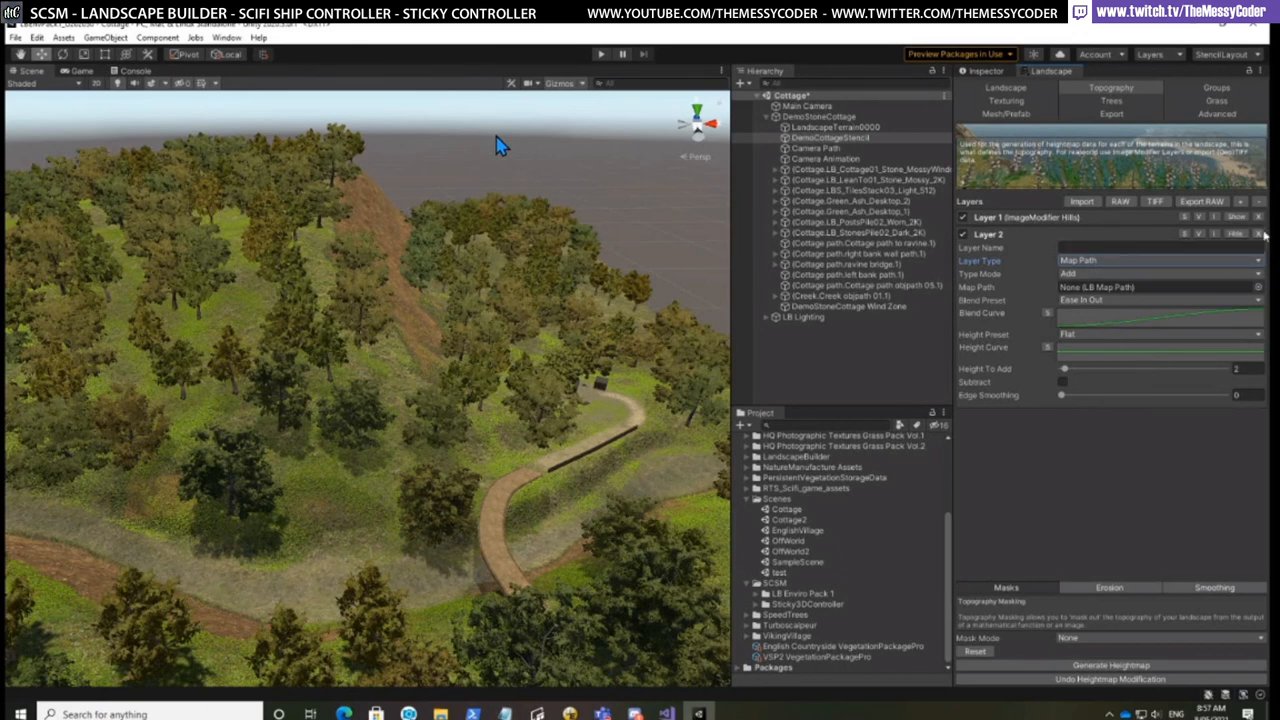
{"action": "left_click", "coordinate": [1259, 233]}
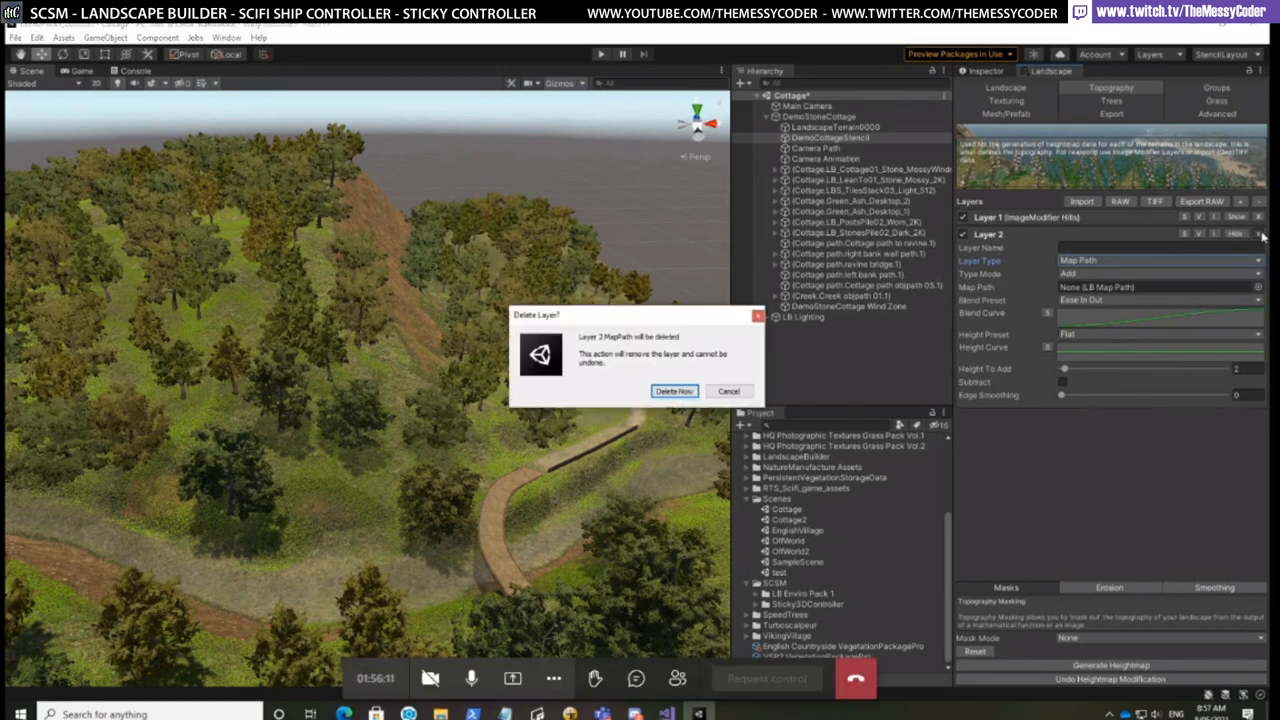
{"action": "left_click", "coordinate": [682, 391]}
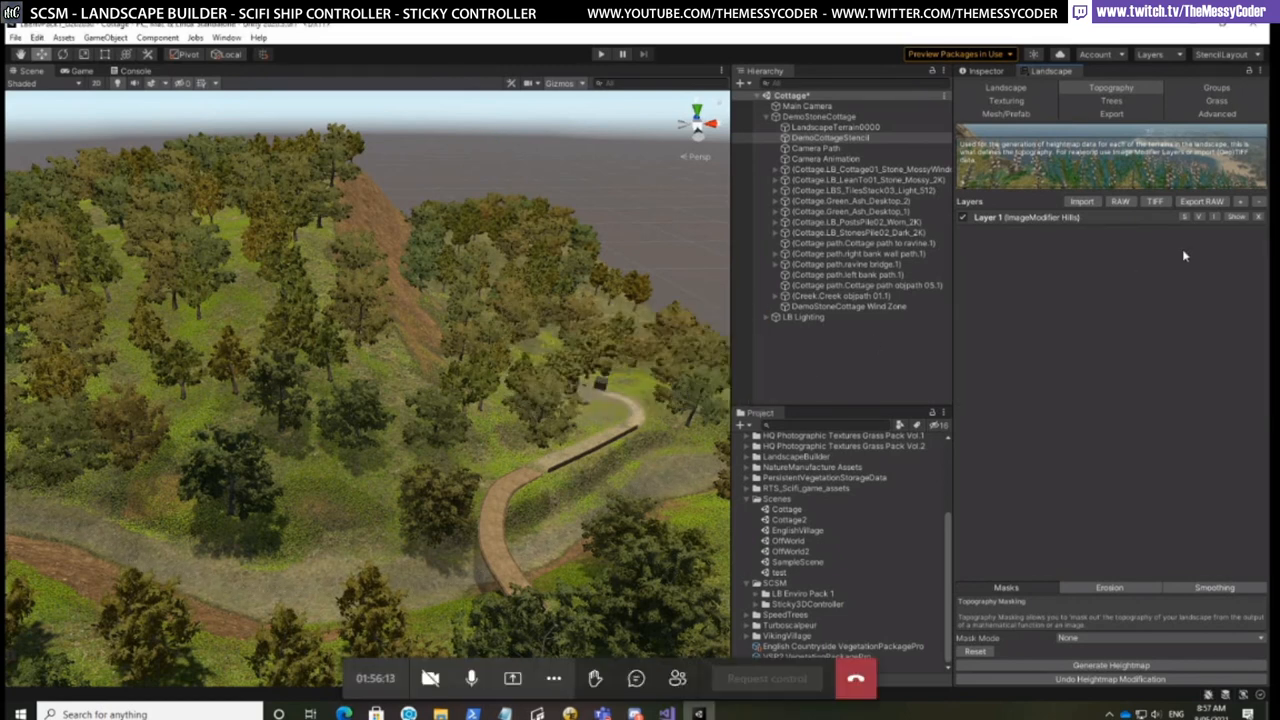
Add a second topography layer to the cottage landscape and set its layer type to Perlin Additive
{"action": "left_click", "coordinate": [1242, 202]}
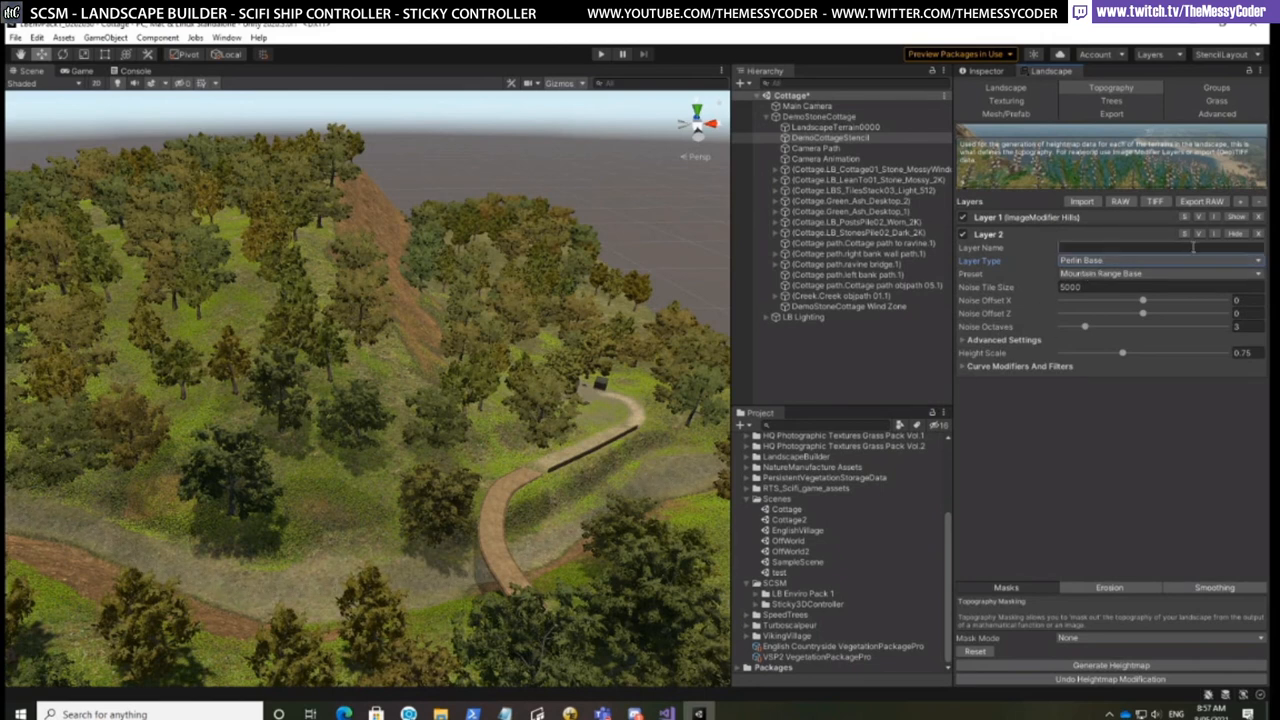
{"action": "left_click", "coordinate": [1115, 261]}
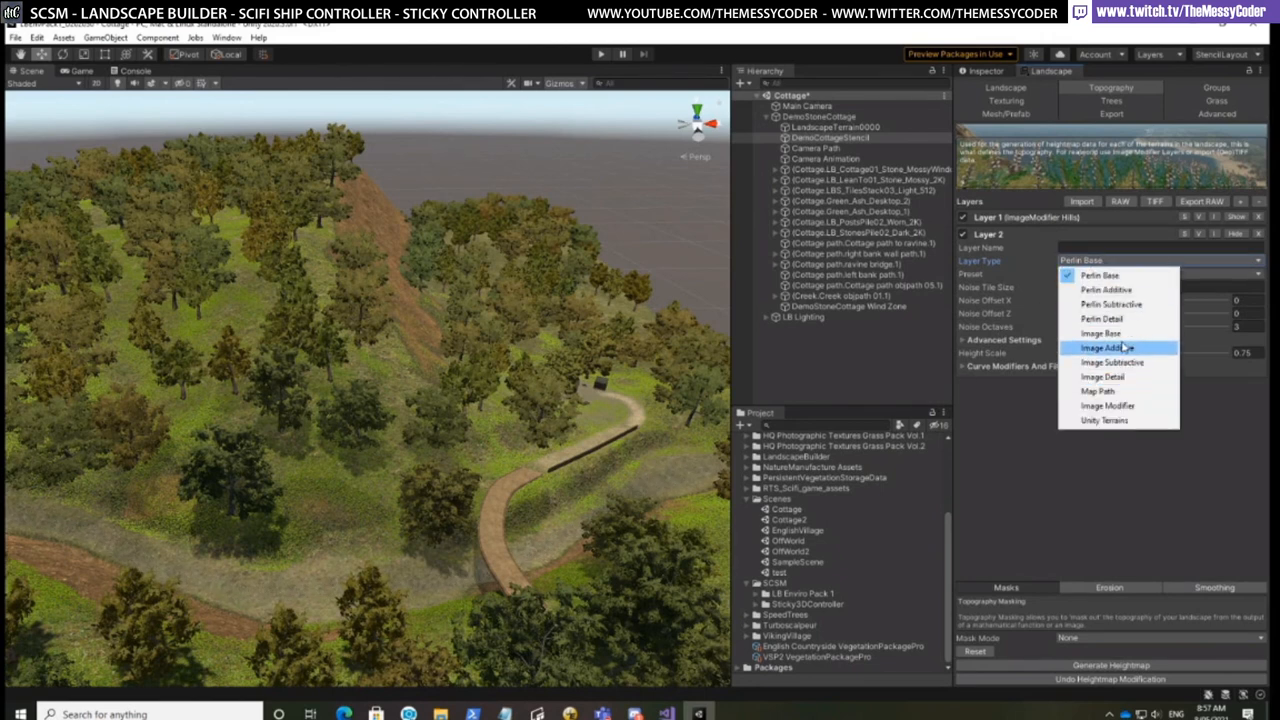
{"action": "left_click", "coordinate": [1120, 291]}
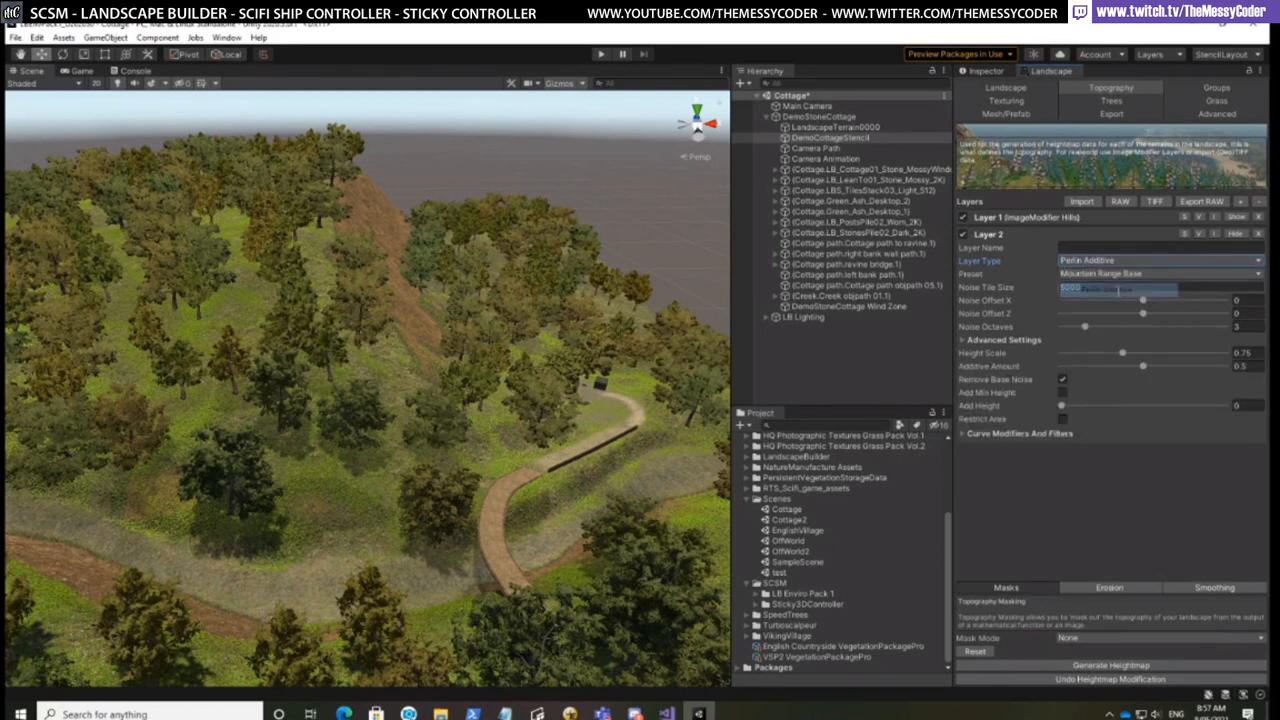
Add a Stencil Layer filter to topography Layer 2, using DemoCottageStencil with the ravine stencil layer
{"action": "left_click", "coordinate": [964, 436]}
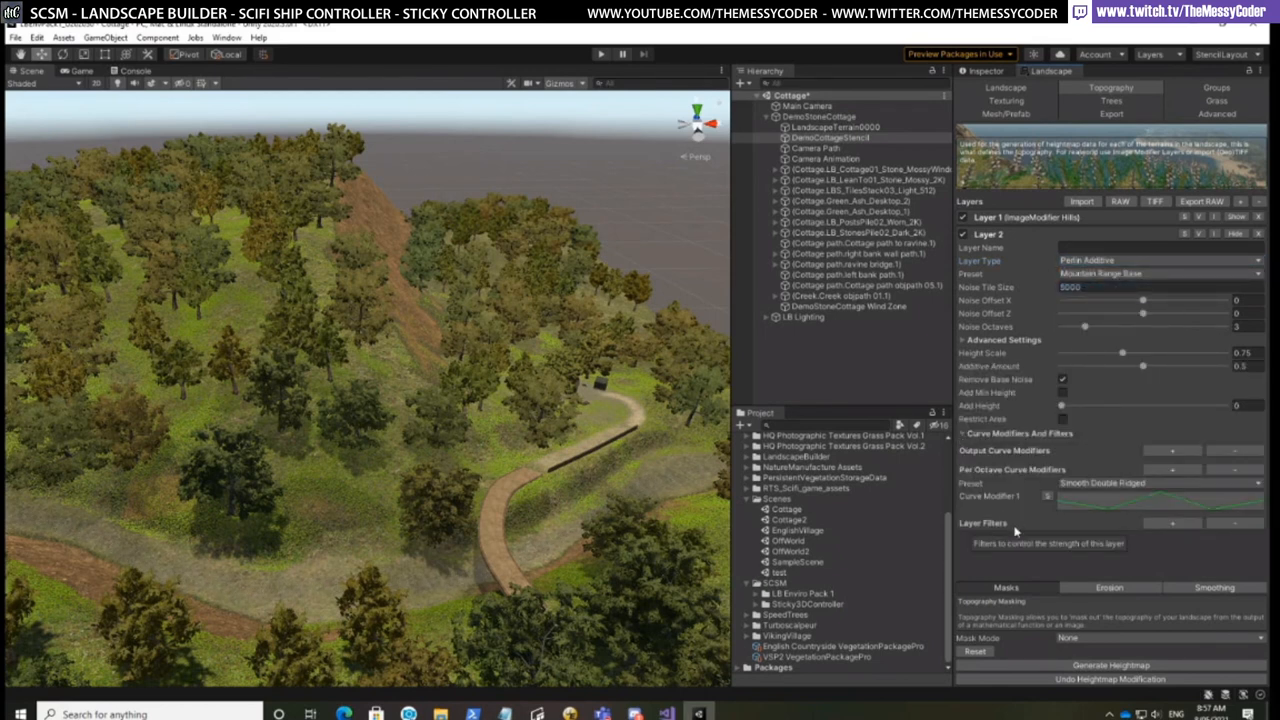
{"action": "left_click", "coordinate": [1172, 523]}
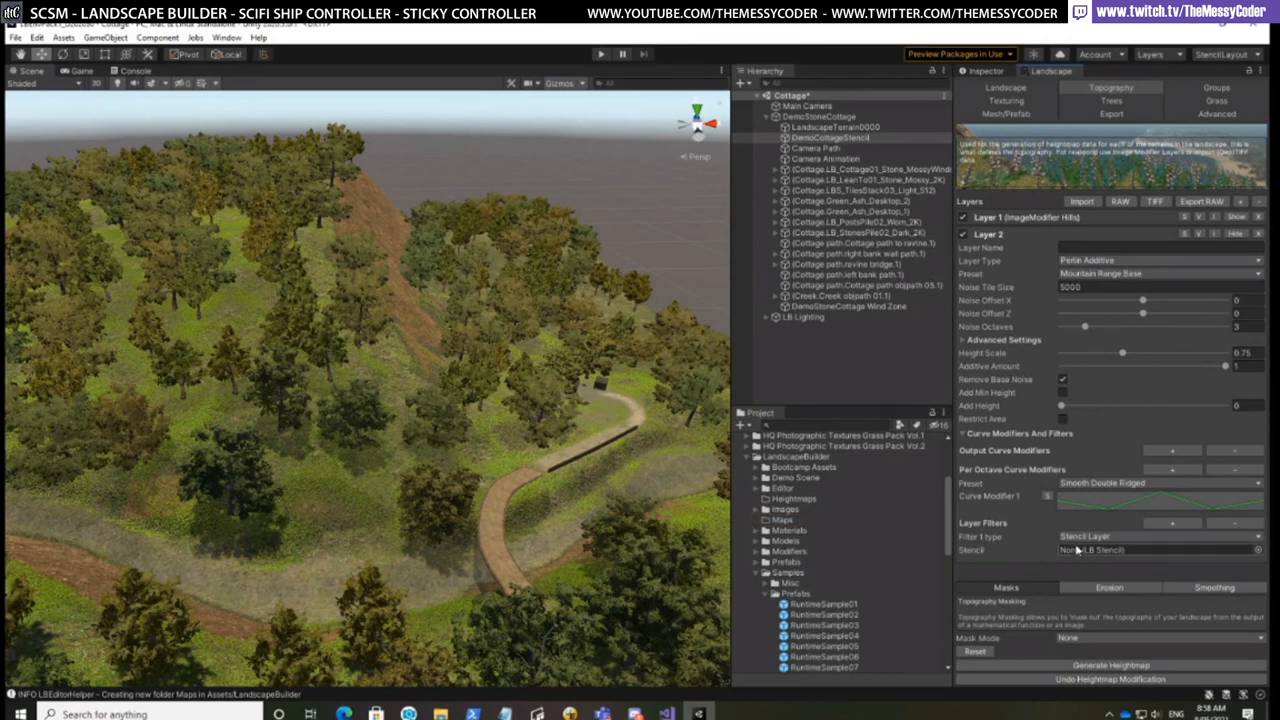
{"action": "left_click", "coordinate": [1257, 551]}
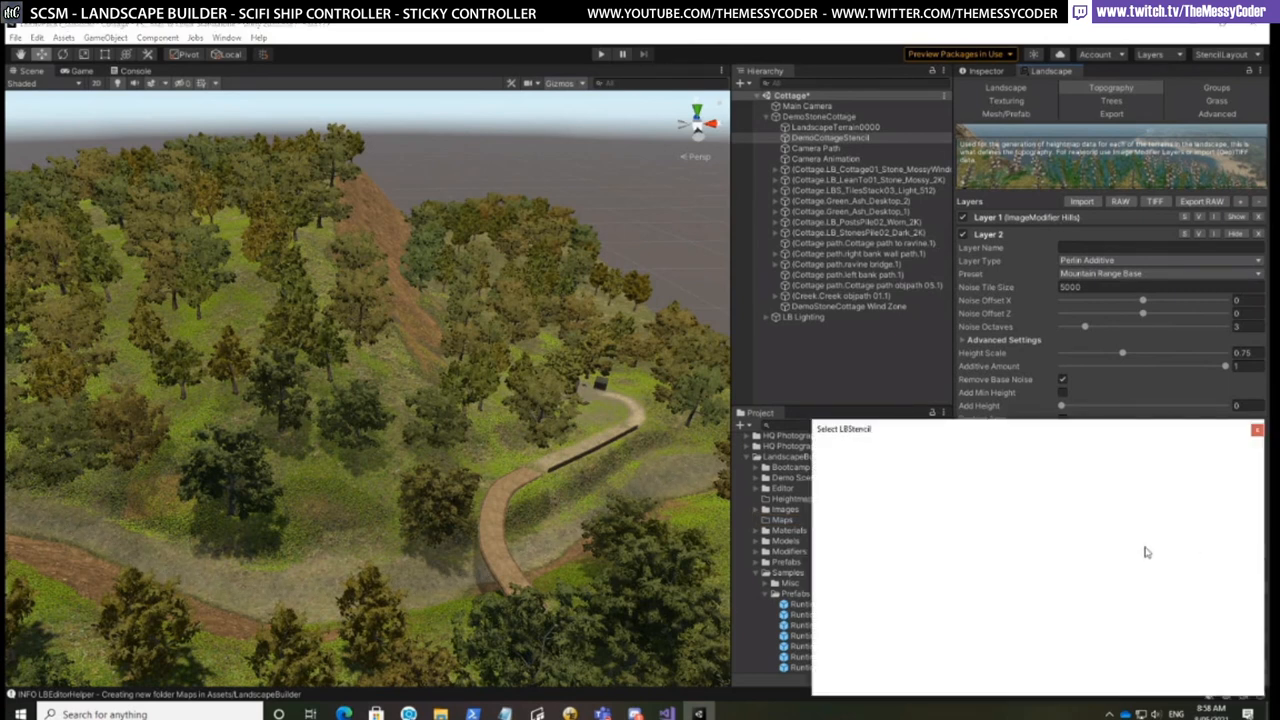
{"action": "double_click", "coordinate": [876, 485]}
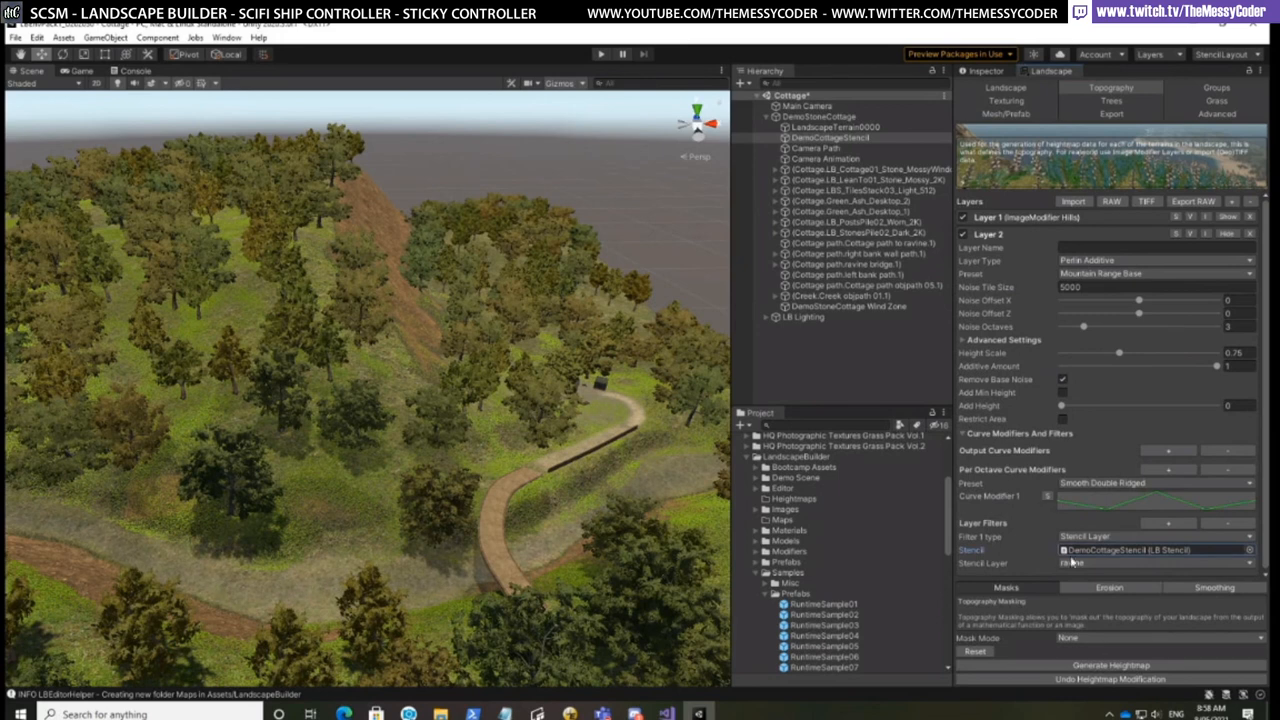
{"action": "left_click", "coordinate": [1087, 565]}
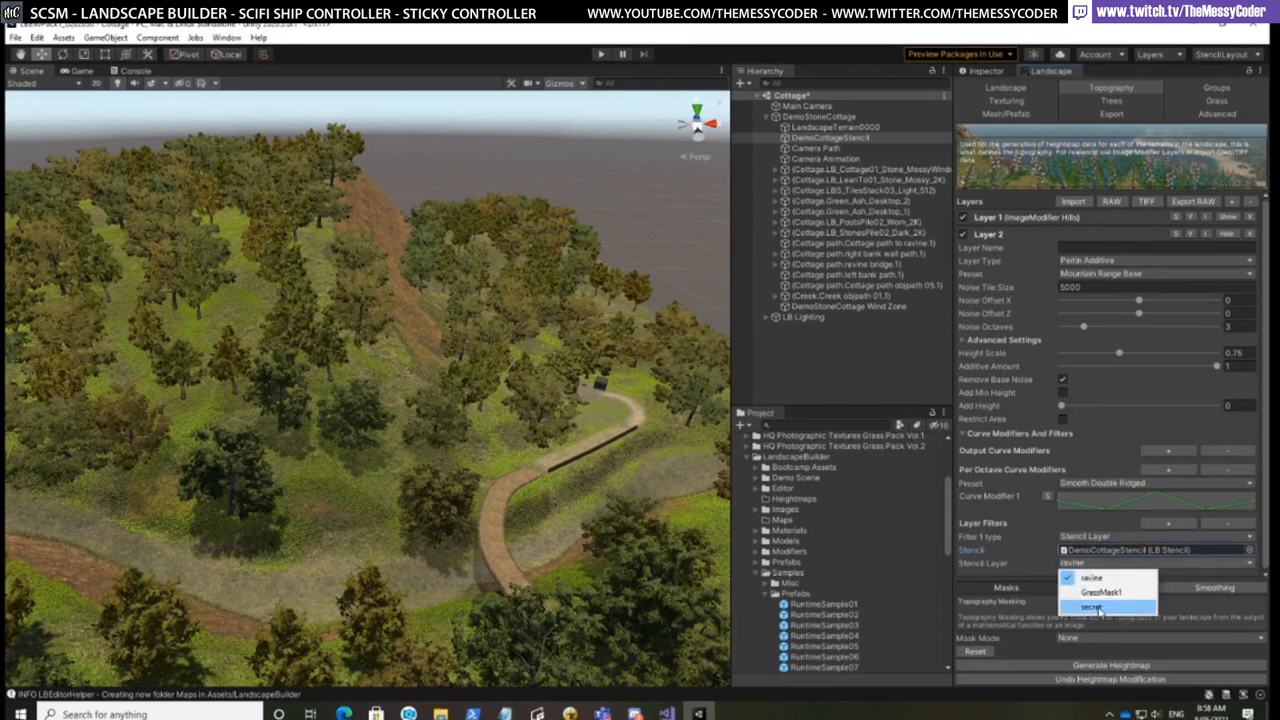
{"action": "left_click", "coordinate": [1095, 578]}
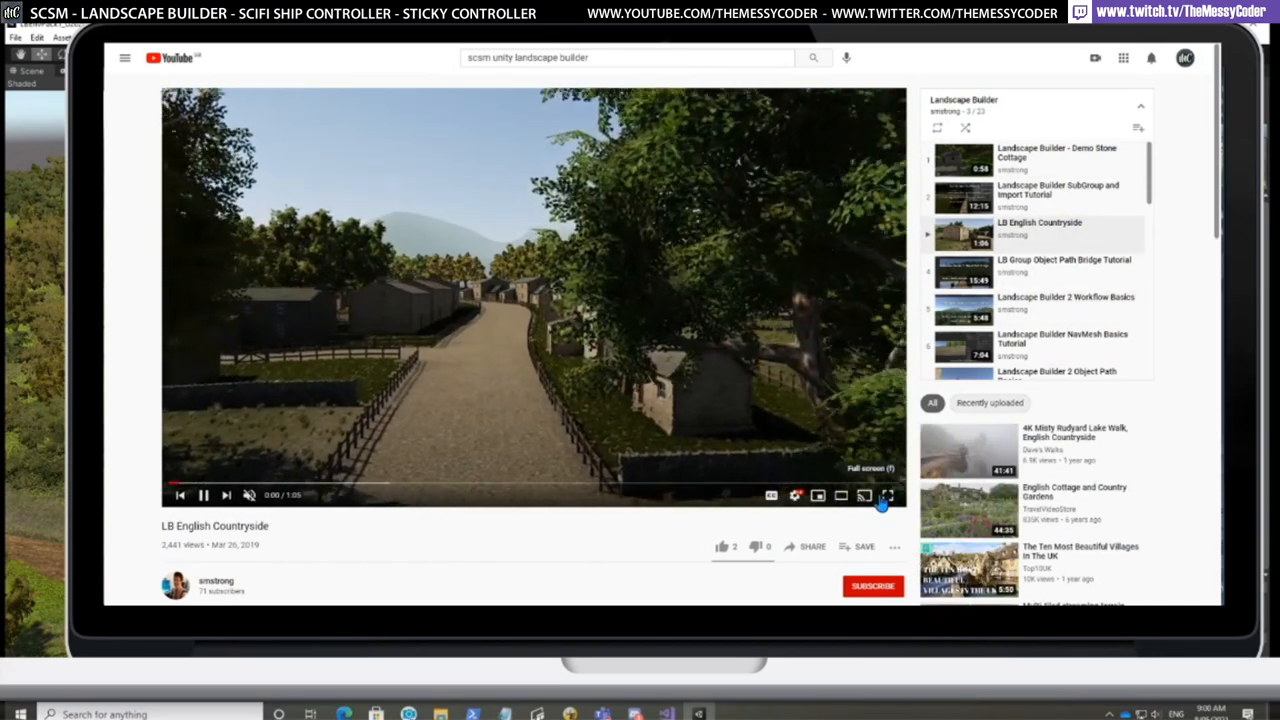
Switch to YouTube and watch the LB English Countryside and Landscape Builder 2 Object Path Bridge videos
{"action": "scroll", "coordinate": [884, 505], "scroll_direction": "down", "scroll_amount": 1}
{"action": "left_click", "coordinate": [887, 453]}
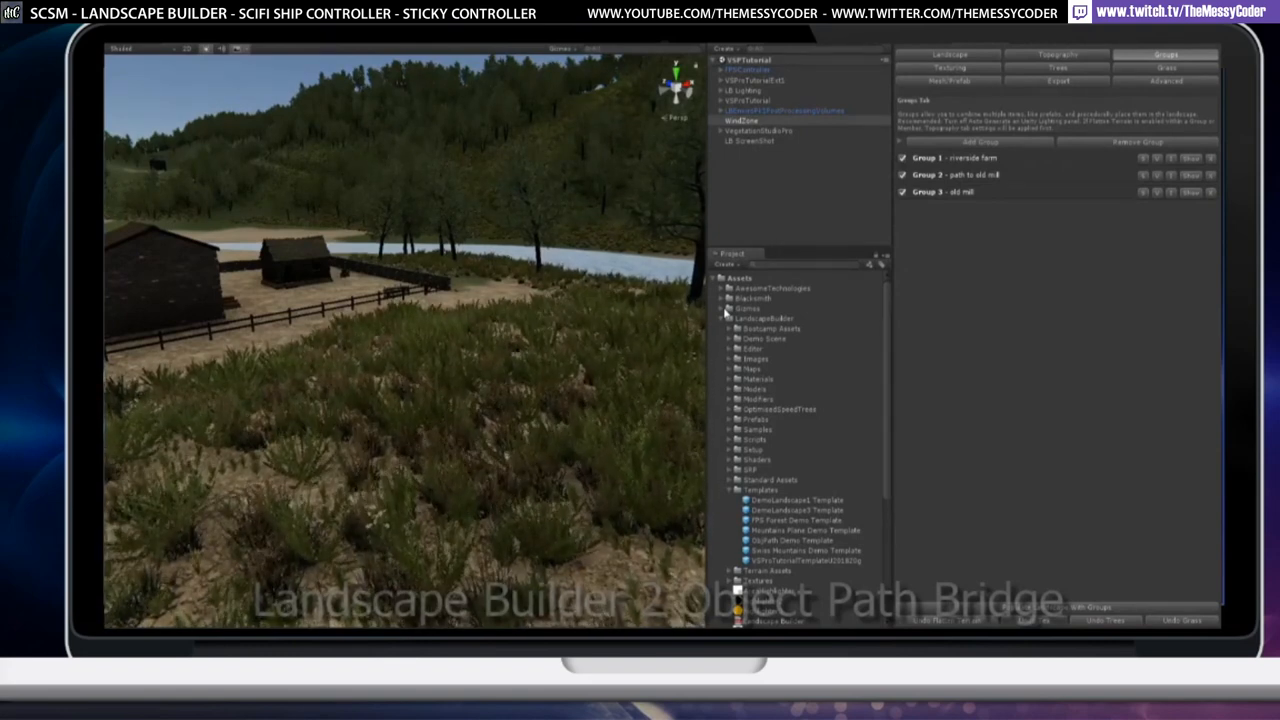
{"action": "left_click", "coordinate": [946, 56]}
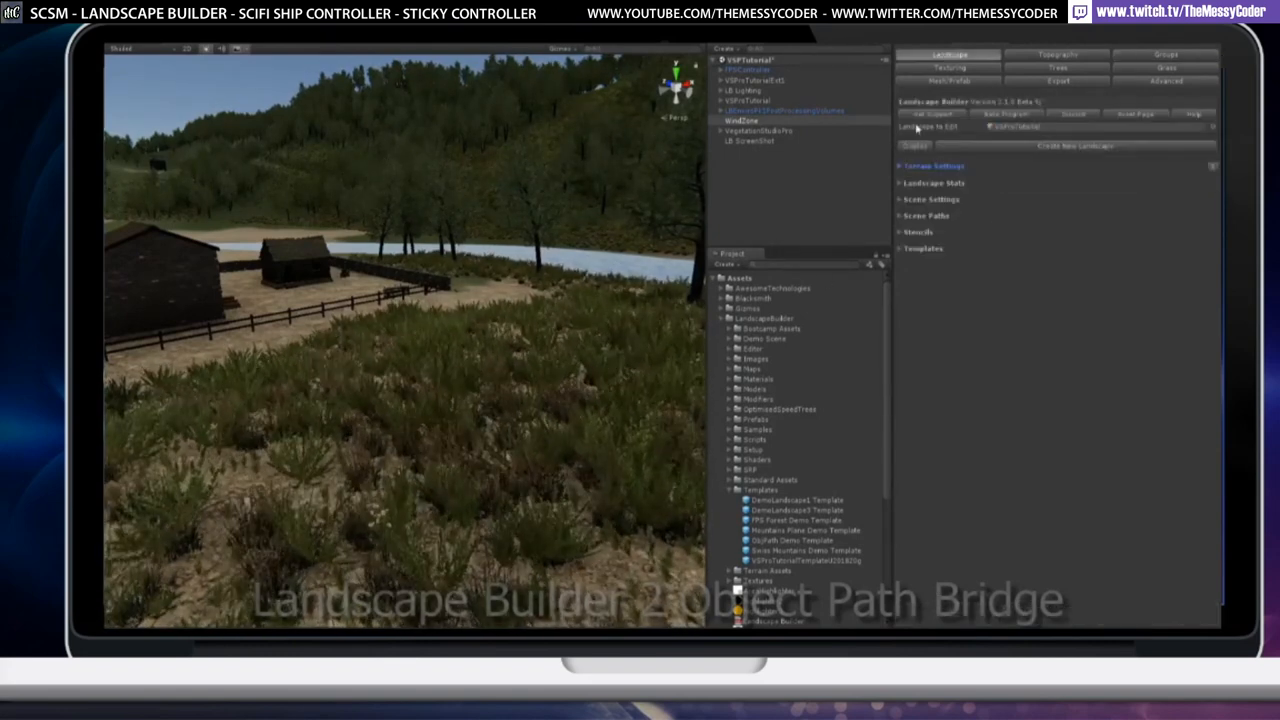
{"action": "left_click", "coordinate": [930, 166]}
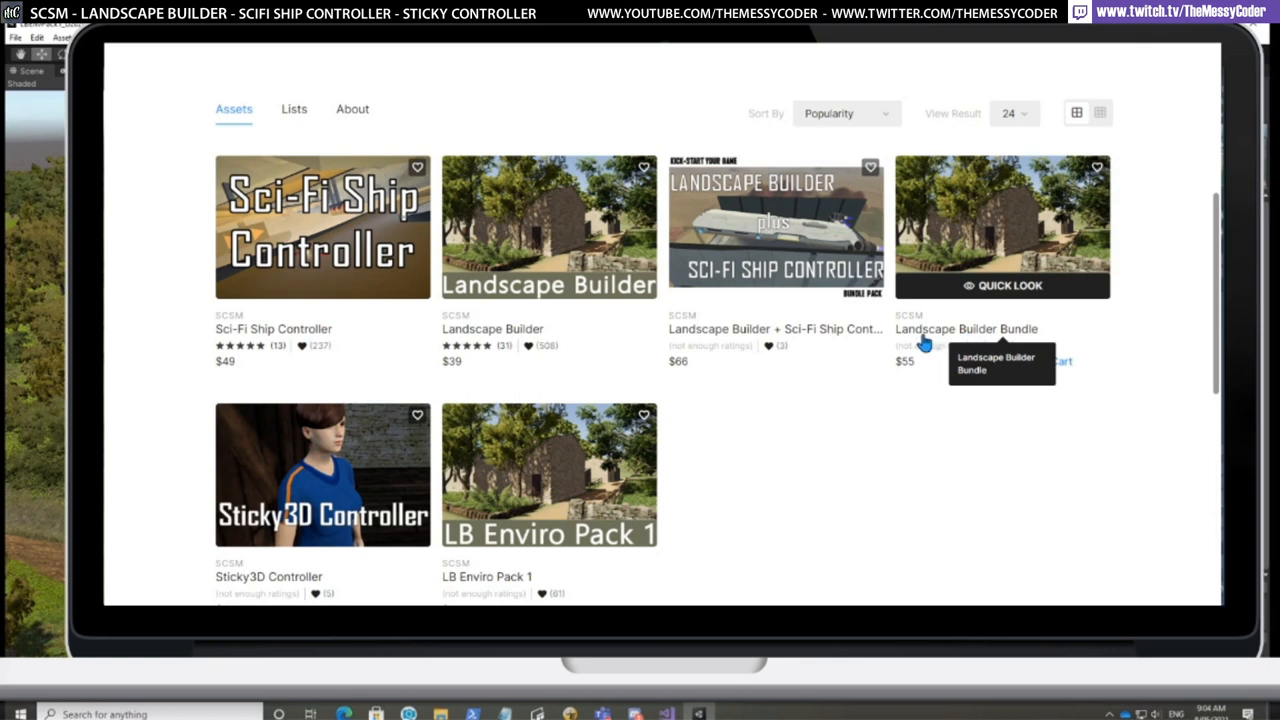
Browse SCSM's assets in the Unity Asset Store and open the Landscape Builder Bundle page
{"action": "scroll", "coordinate": [890, 370], "scroll_direction": "down", "scroll_amount": 1}
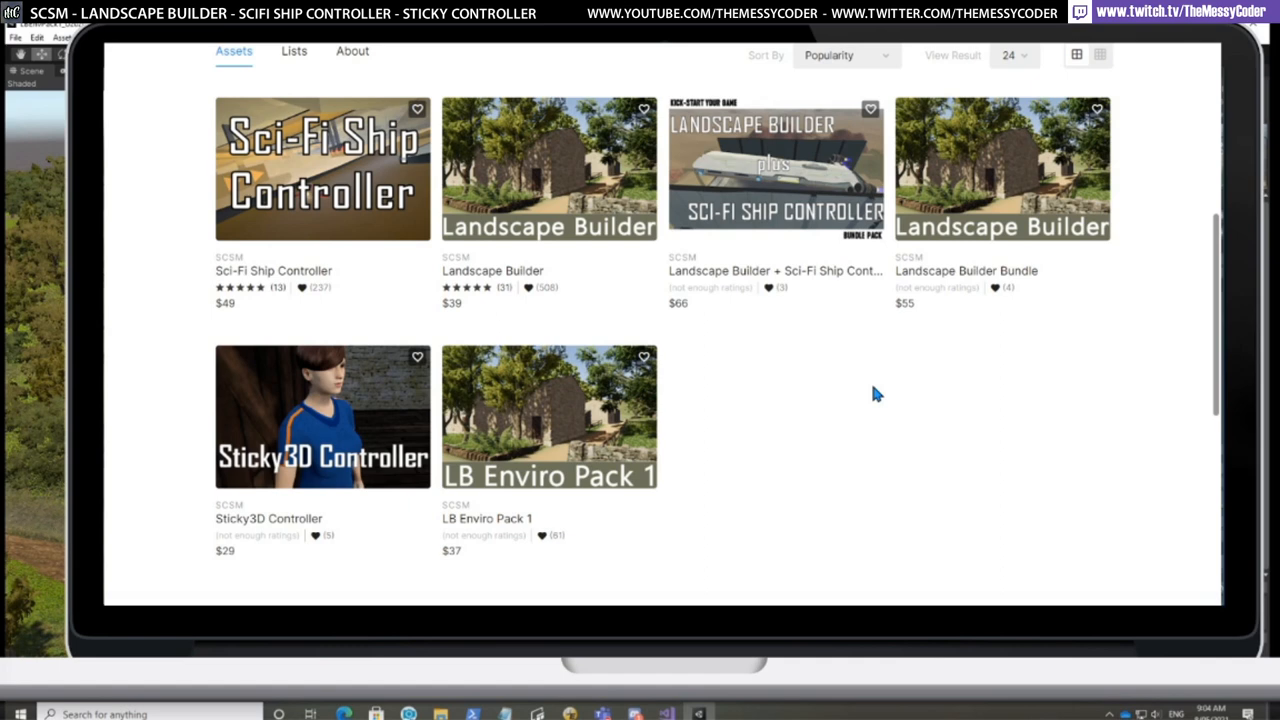
{"action": "left_click", "coordinate": [926, 281]}
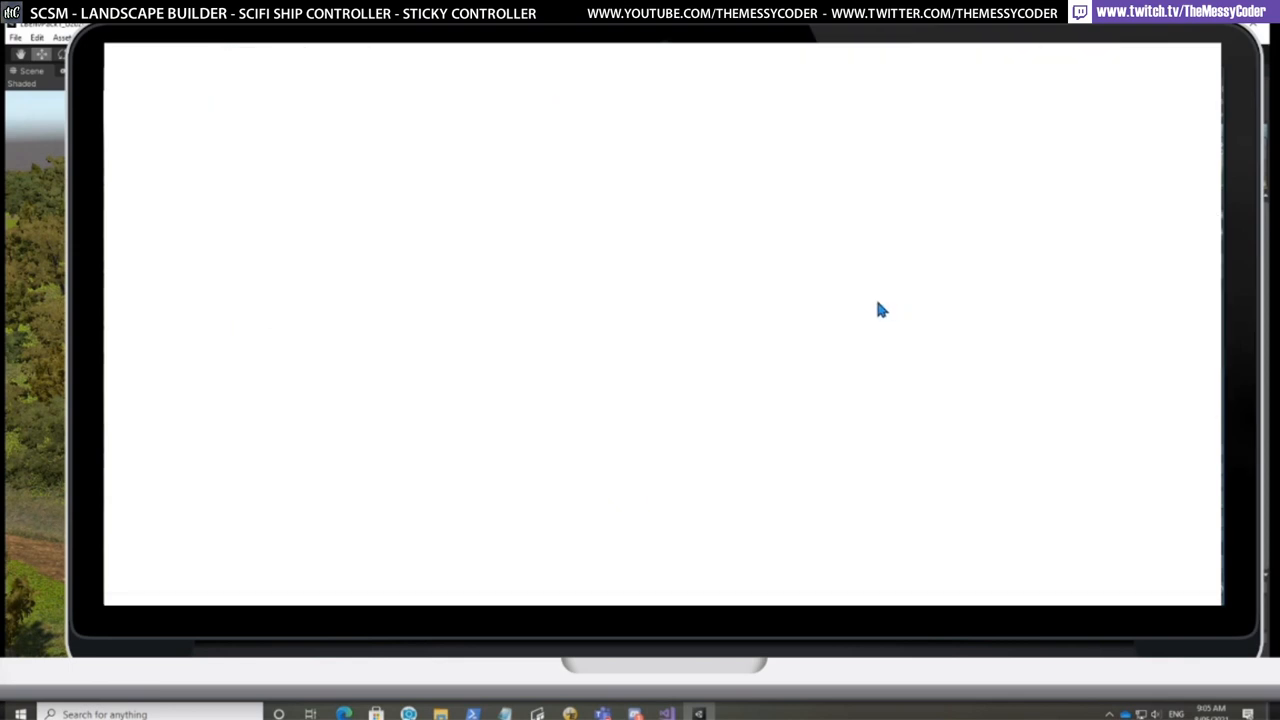
{"action": "scroll", "coordinate": [745, 320], "scroll_direction": "down", "scroll_amount": 2}
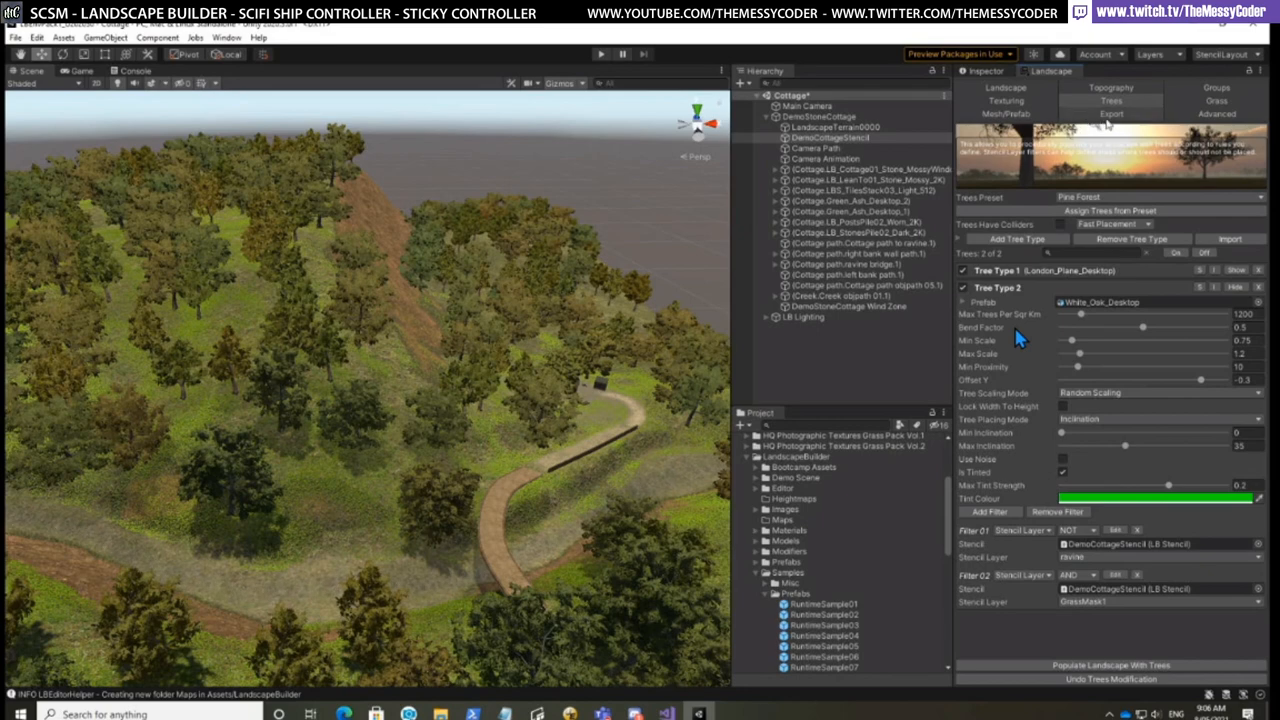
Return to Unity and review Landscape Builder's export settings, advanced options, cottage groups and topography layers
{"action": "left_click", "coordinate": [1108, 116]}
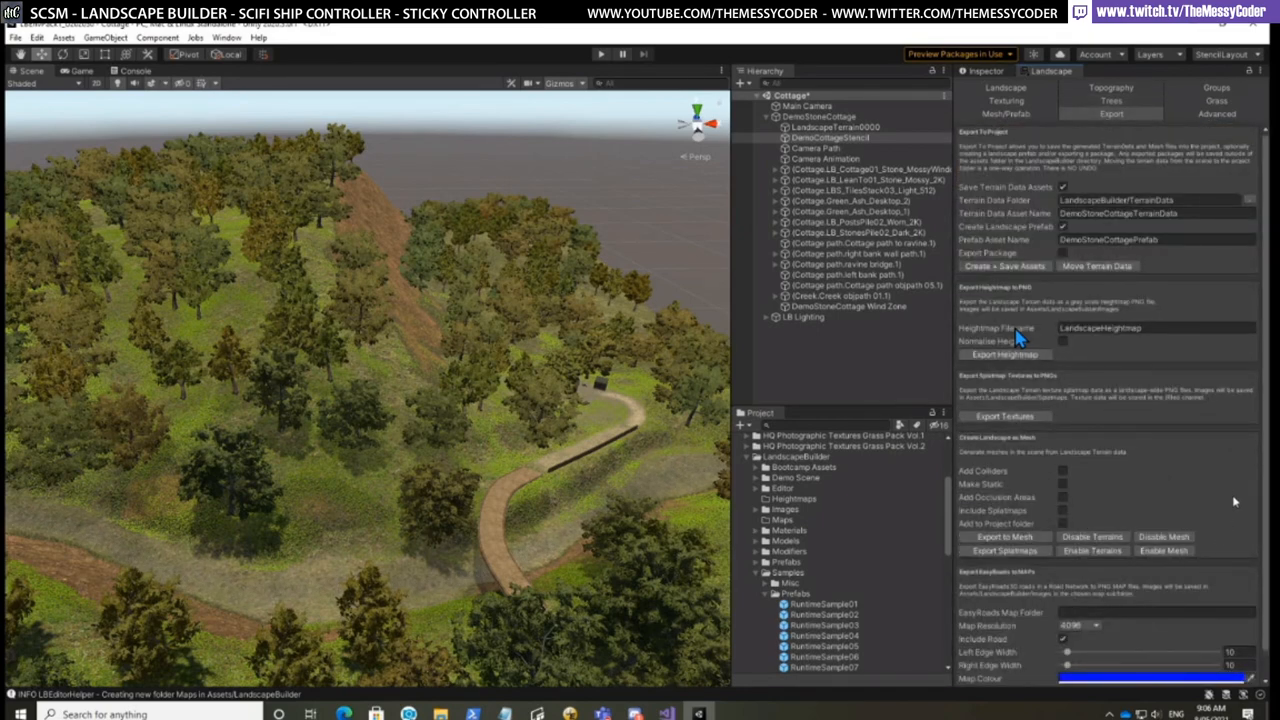
{"action": "scroll", "coordinate": [1262, 462], "scroll_direction": "down", "scroll_amount": 1}
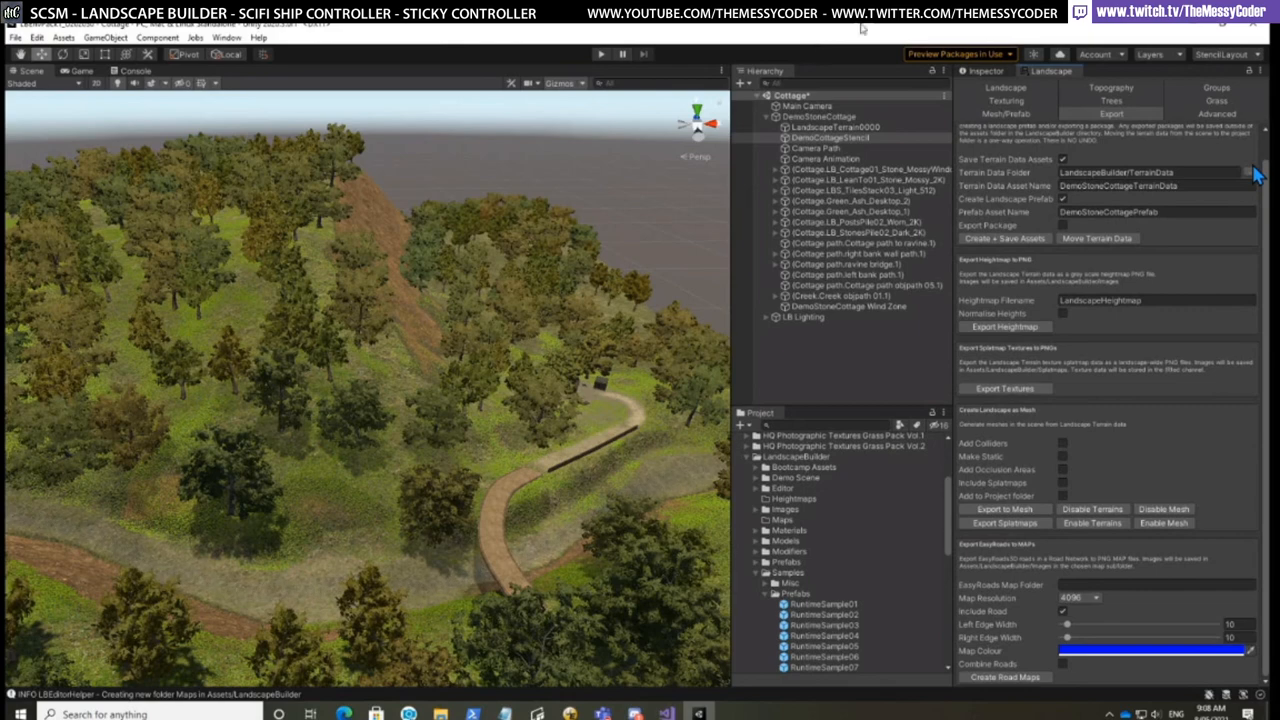
{"action": "left_click", "coordinate": [1222, 89]}
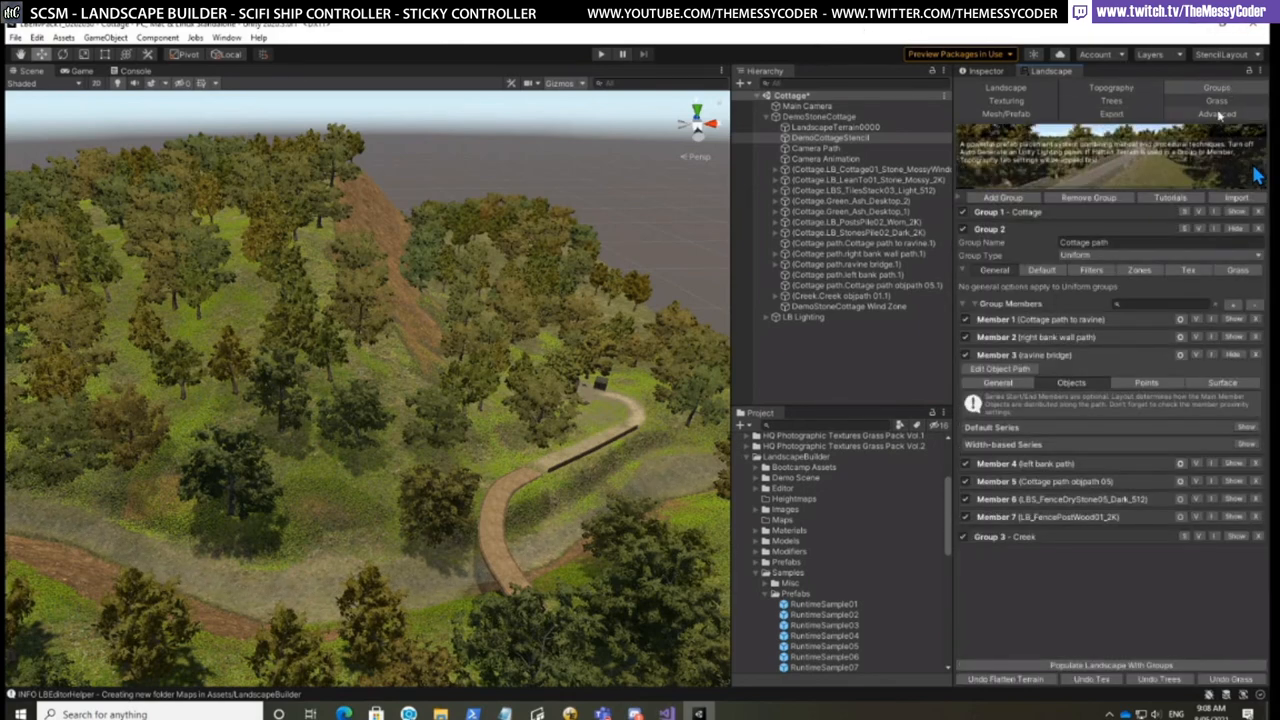
{"action": "left_click", "coordinate": [1218, 114]}
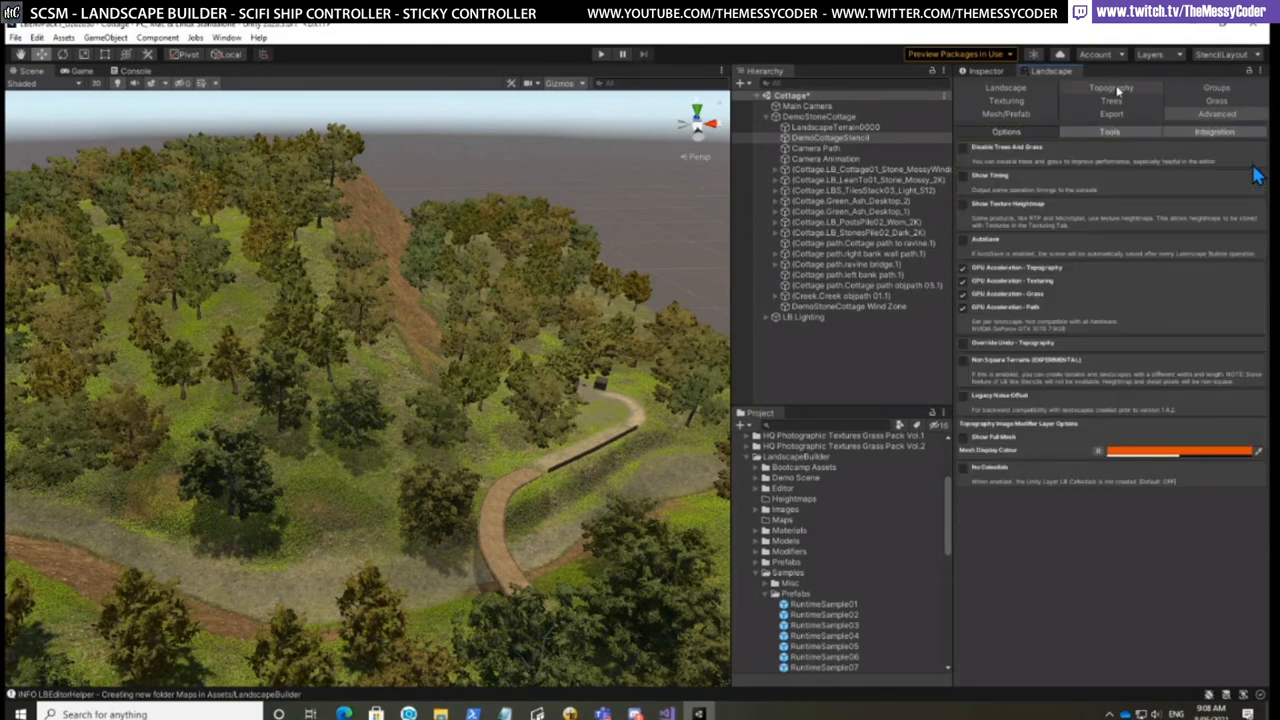
{"action": "left_click", "coordinate": [1216, 88]}
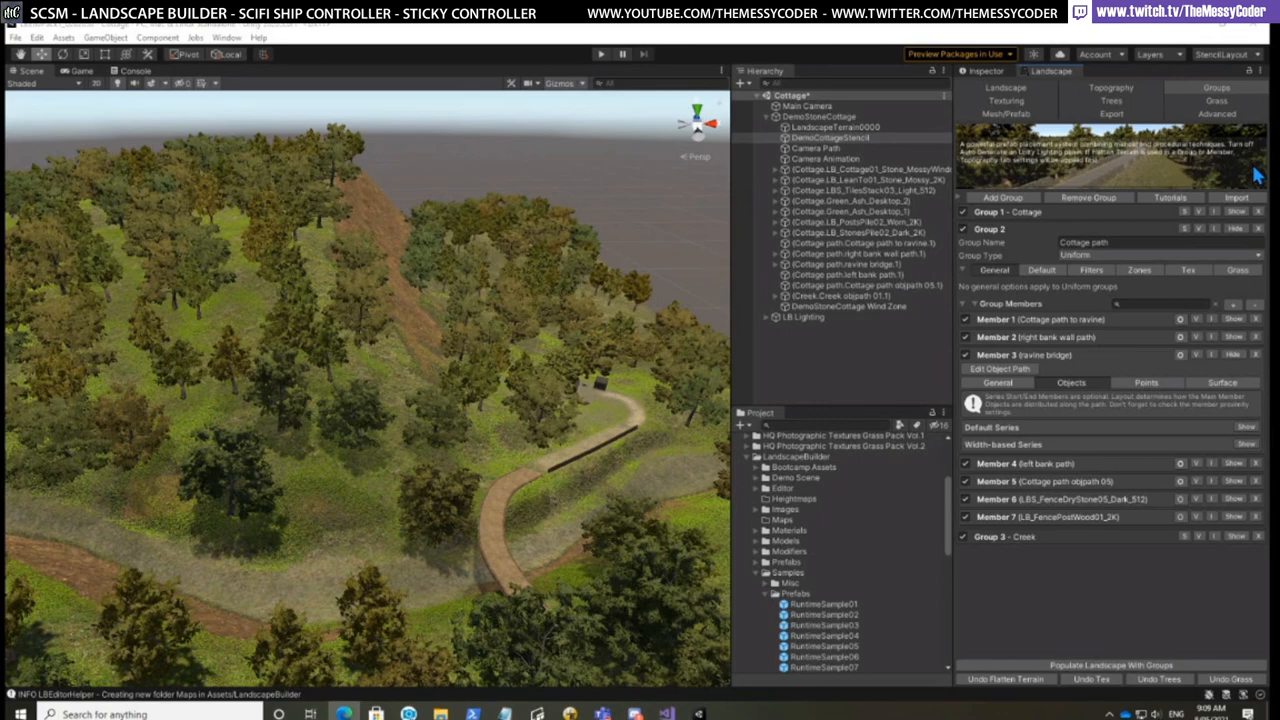
{"action": "left_click", "coordinate": [1111, 87]}
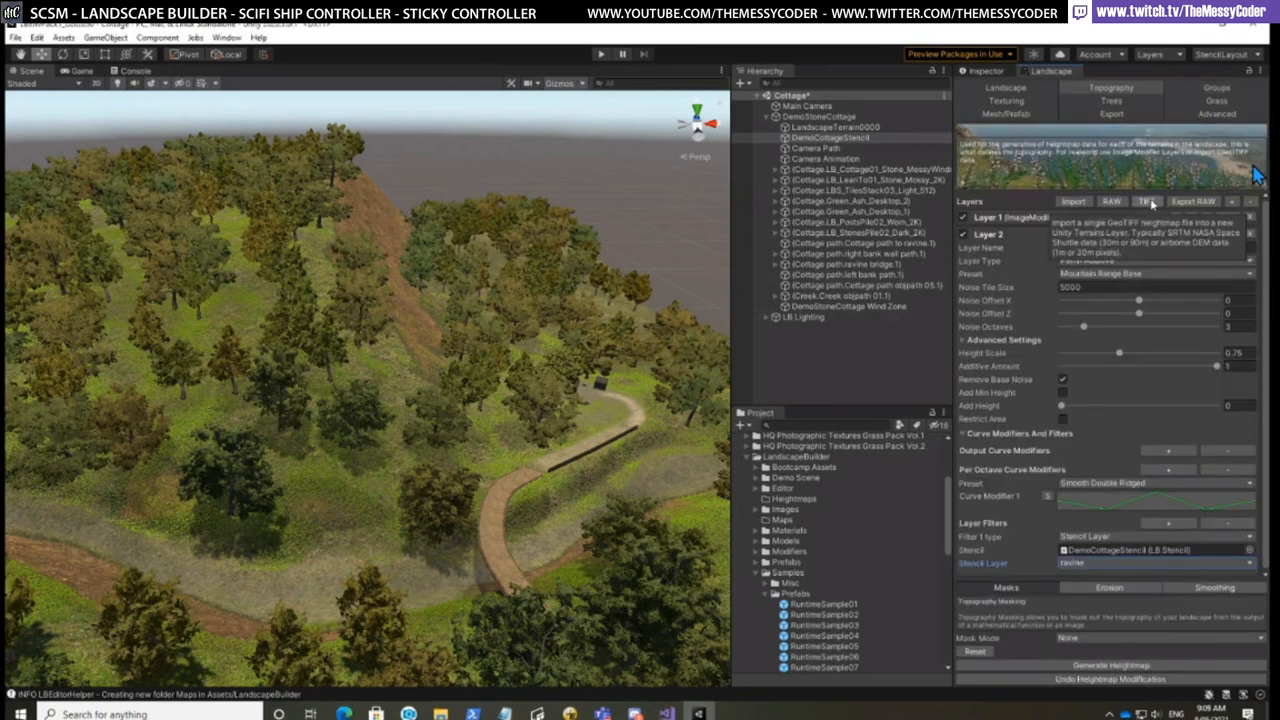